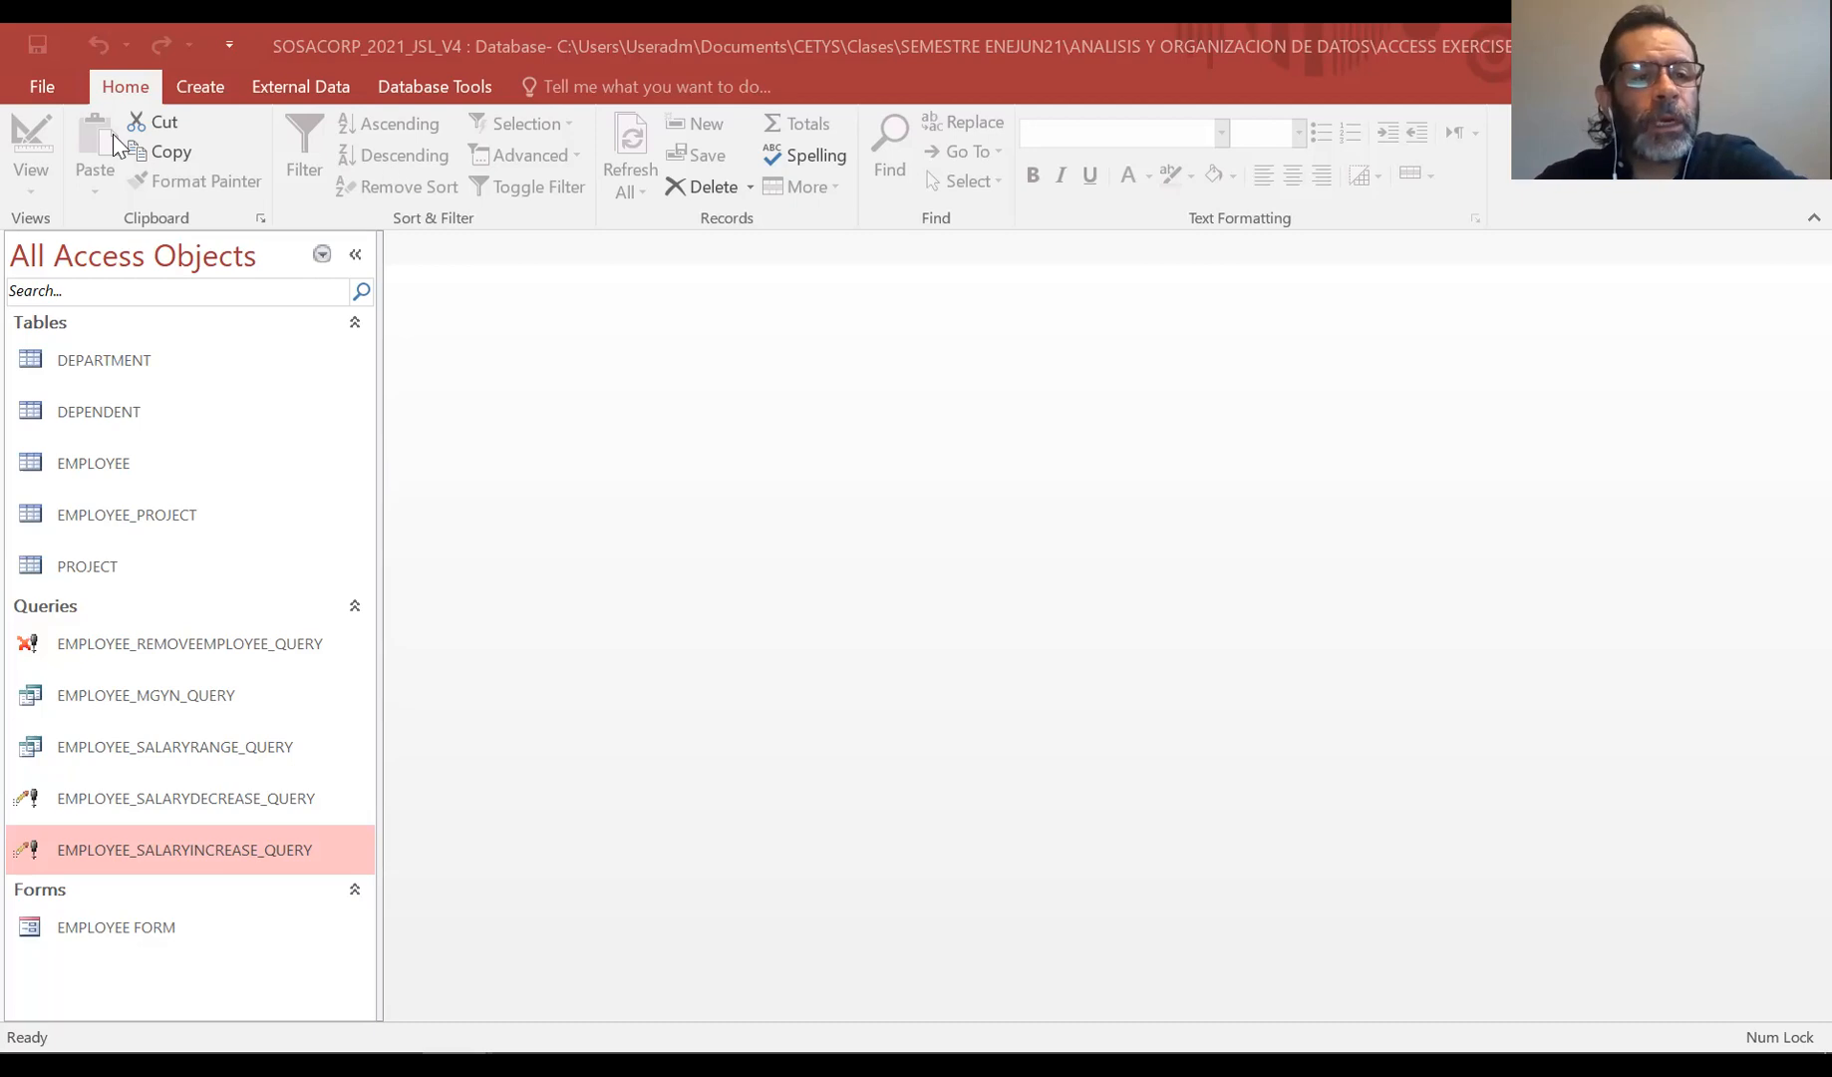
{"action": "left_click", "coordinate": [203, 89]}
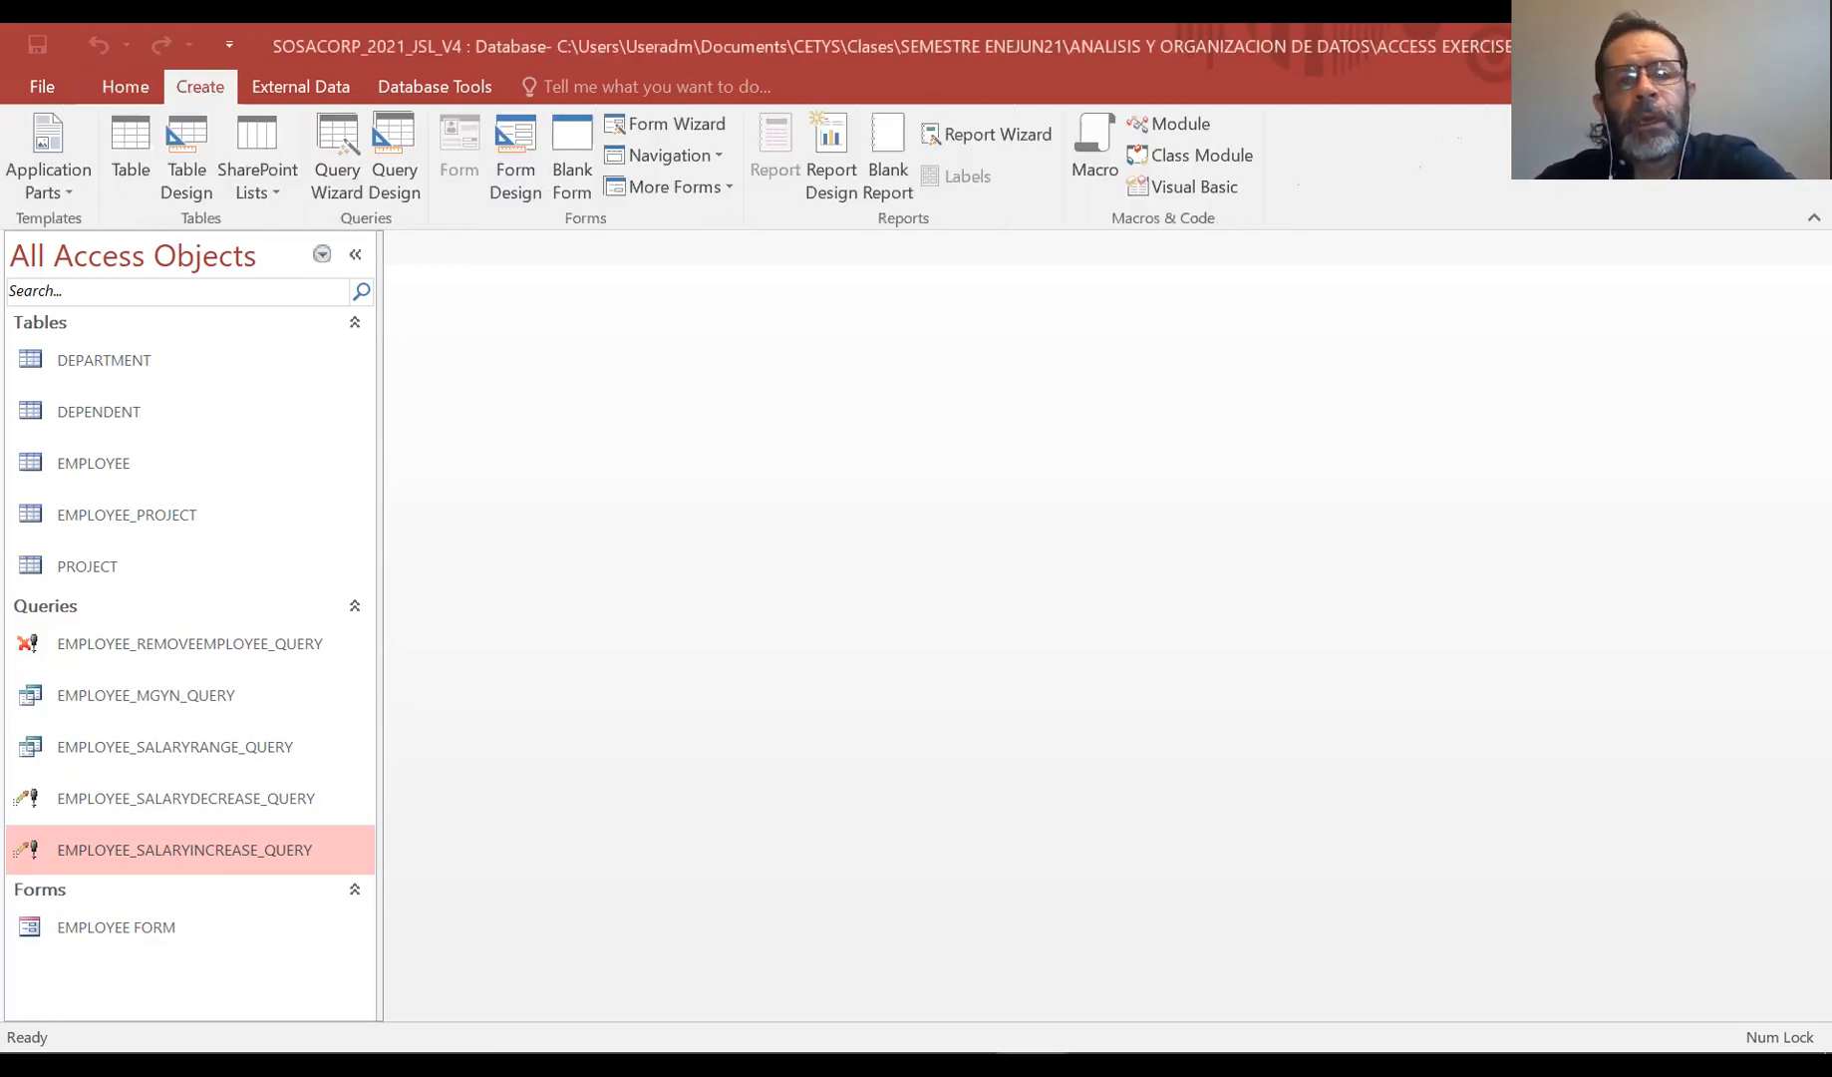
{"action": "left_click", "coordinate": [884, 137]}
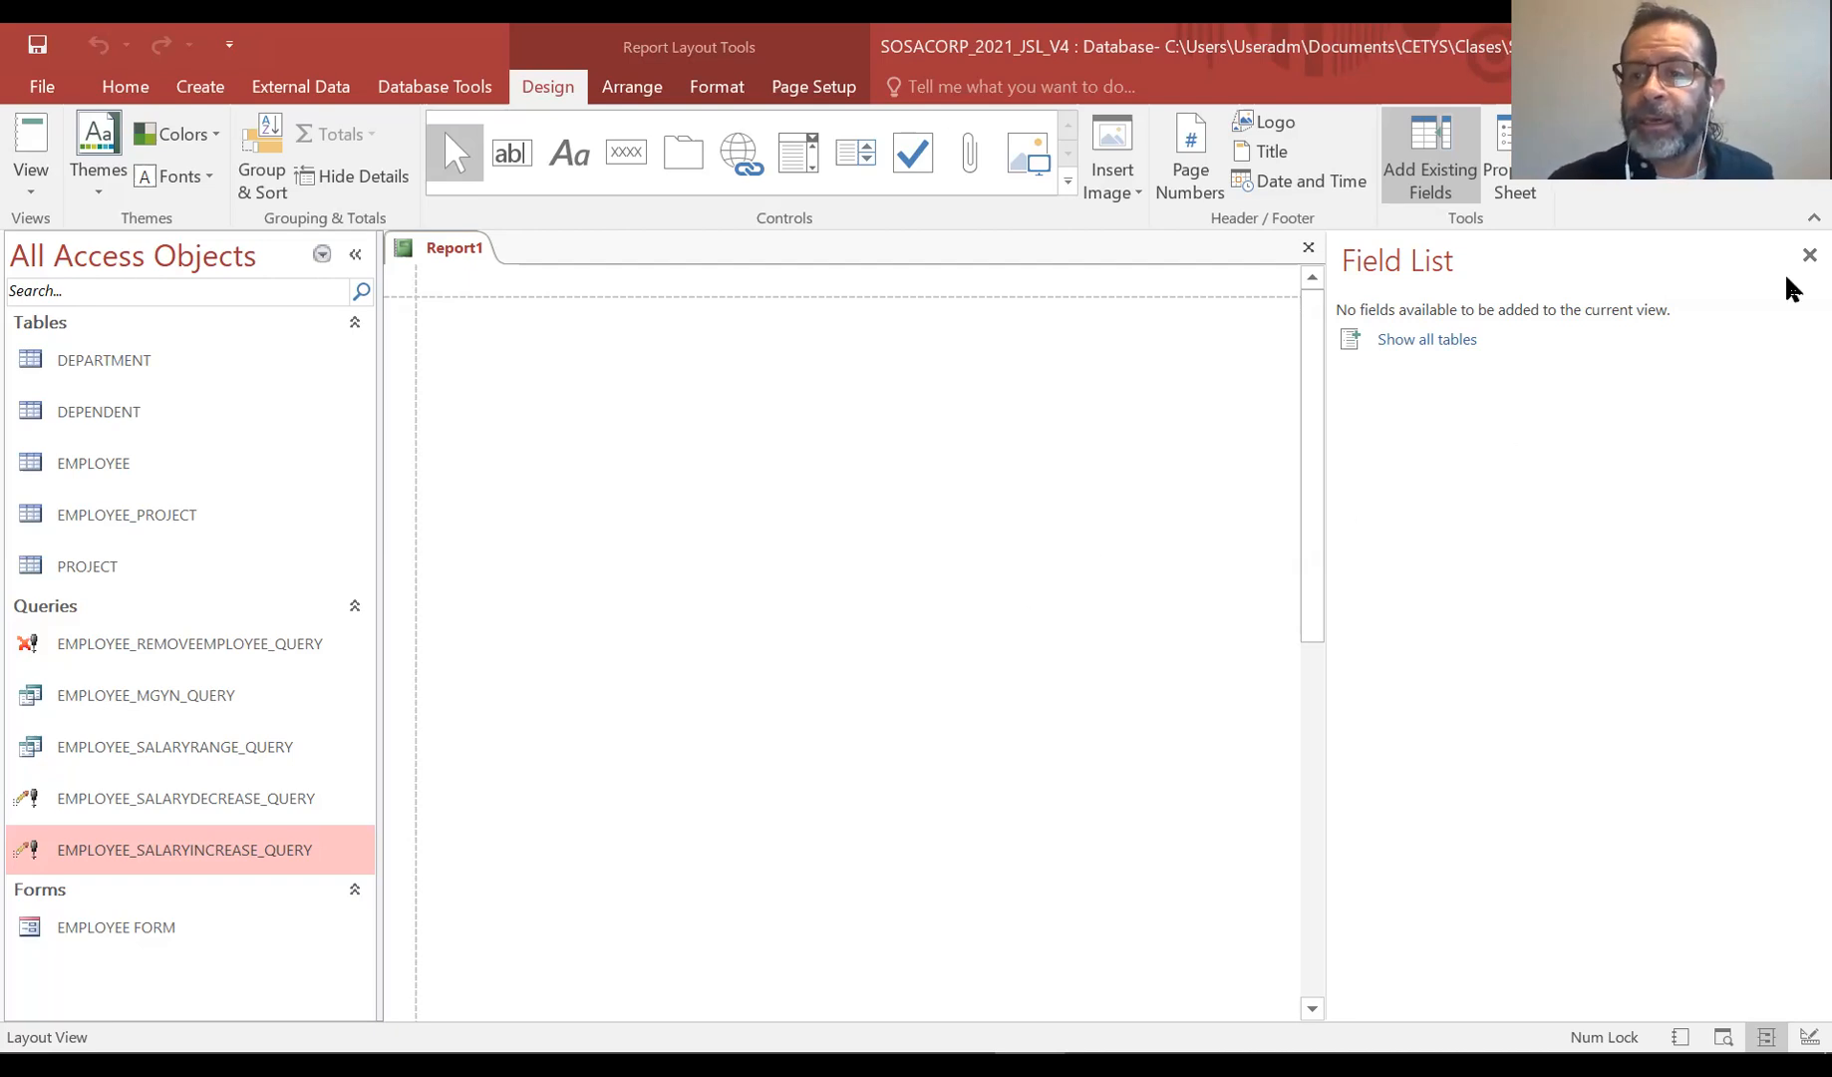
{"action": "left_click", "coordinate": [1807, 256]}
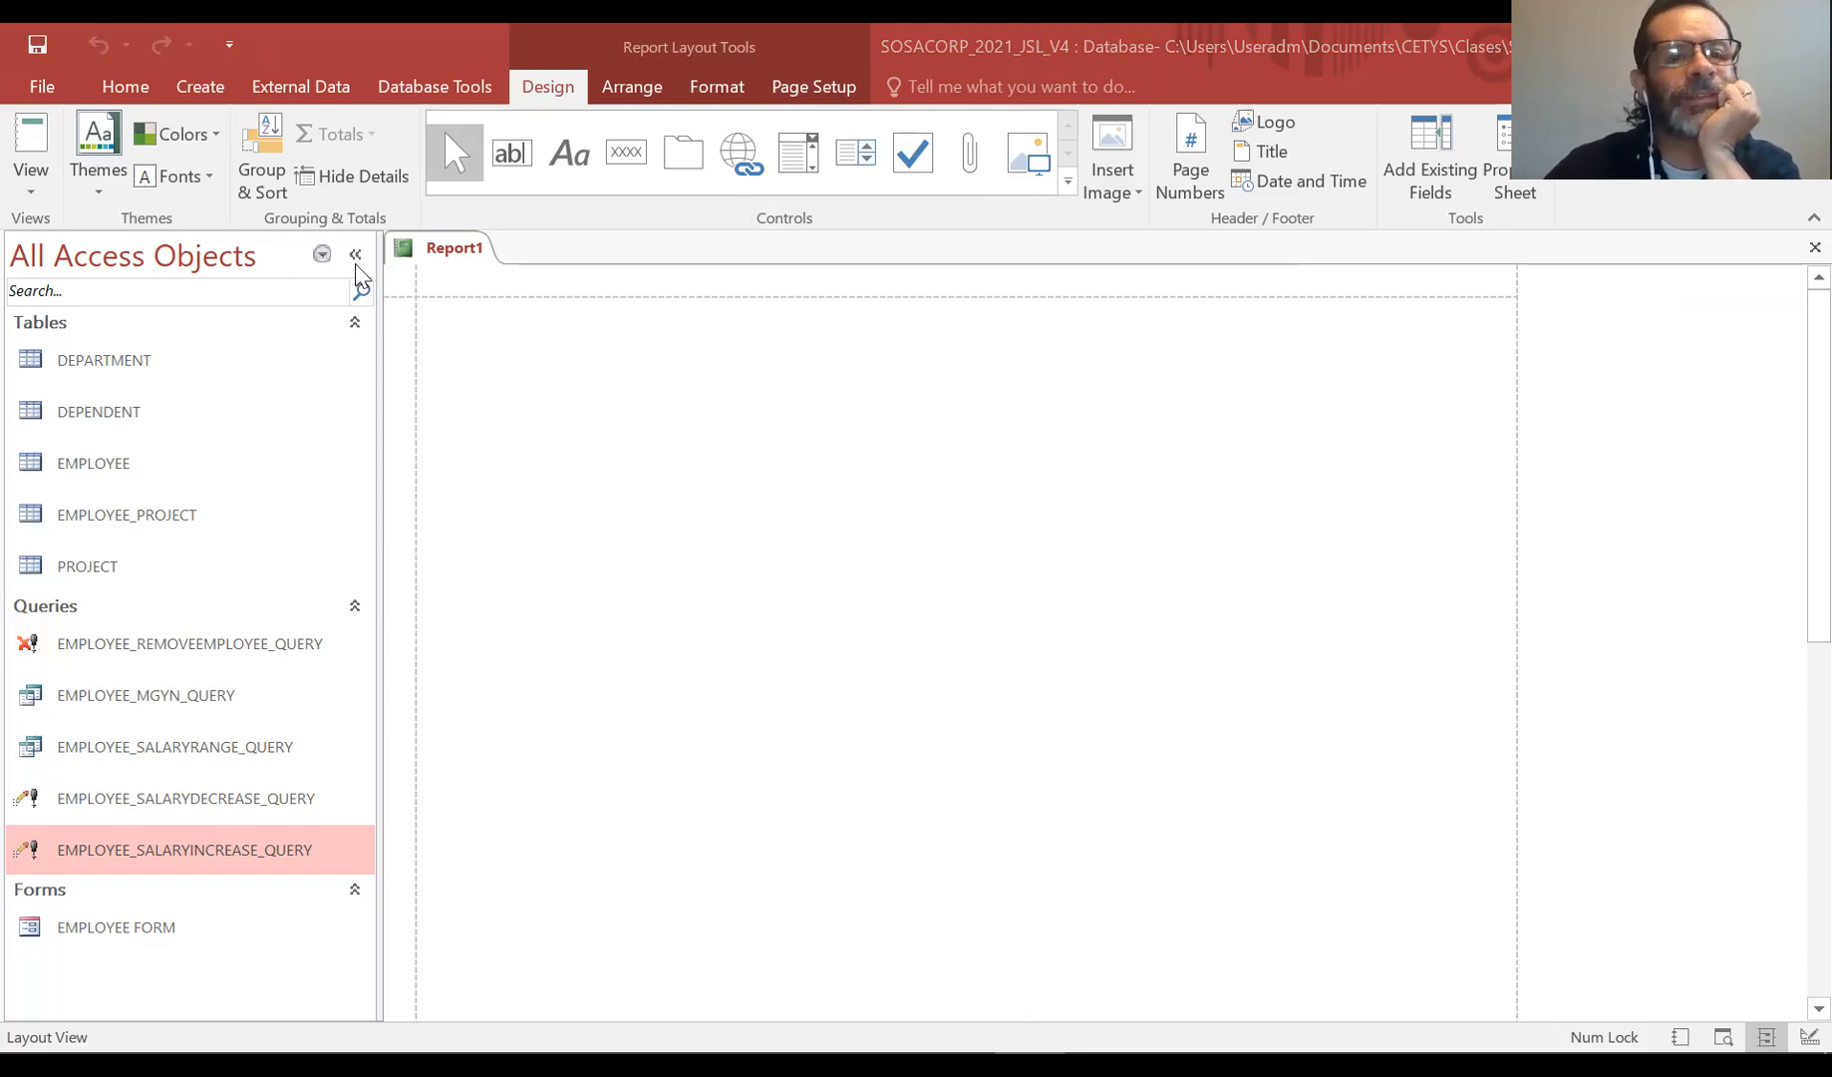
{"action": "right_click", "coordinate": [478, 255]}
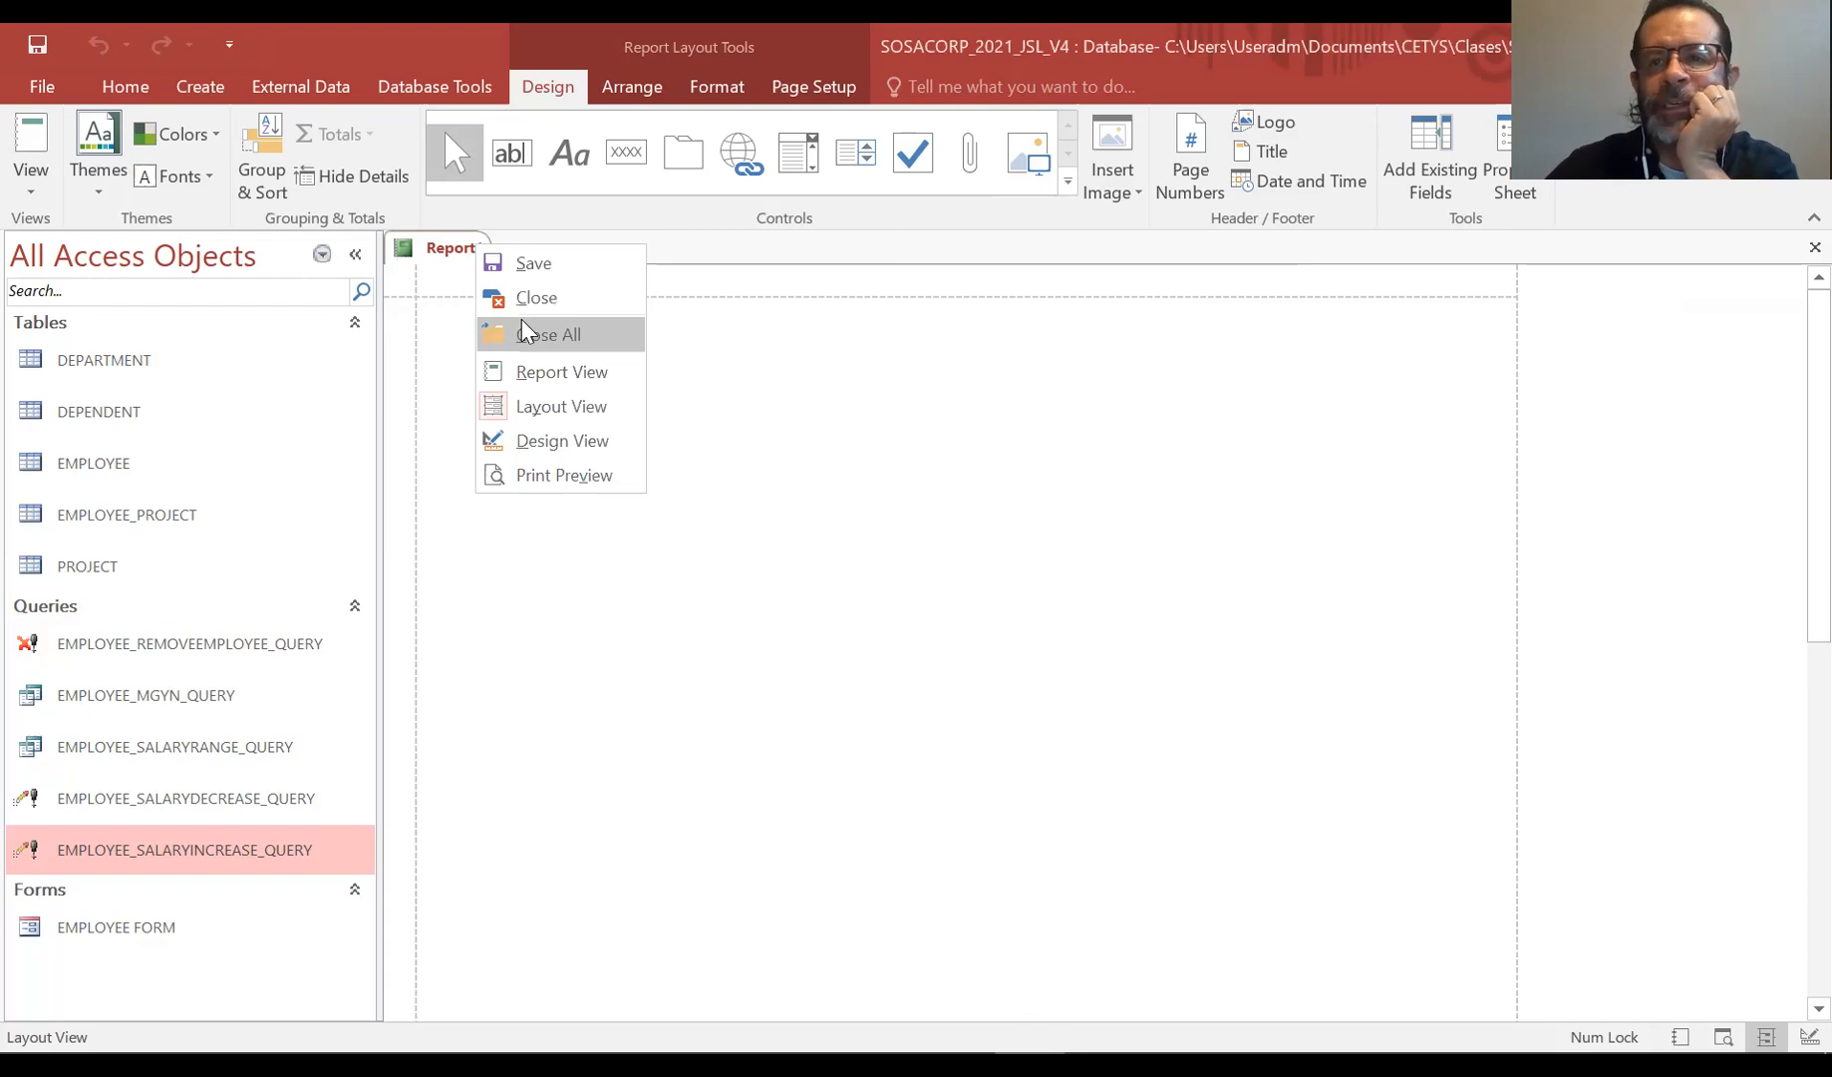
{"action": "left_click", "coordinate": [525, 333]}
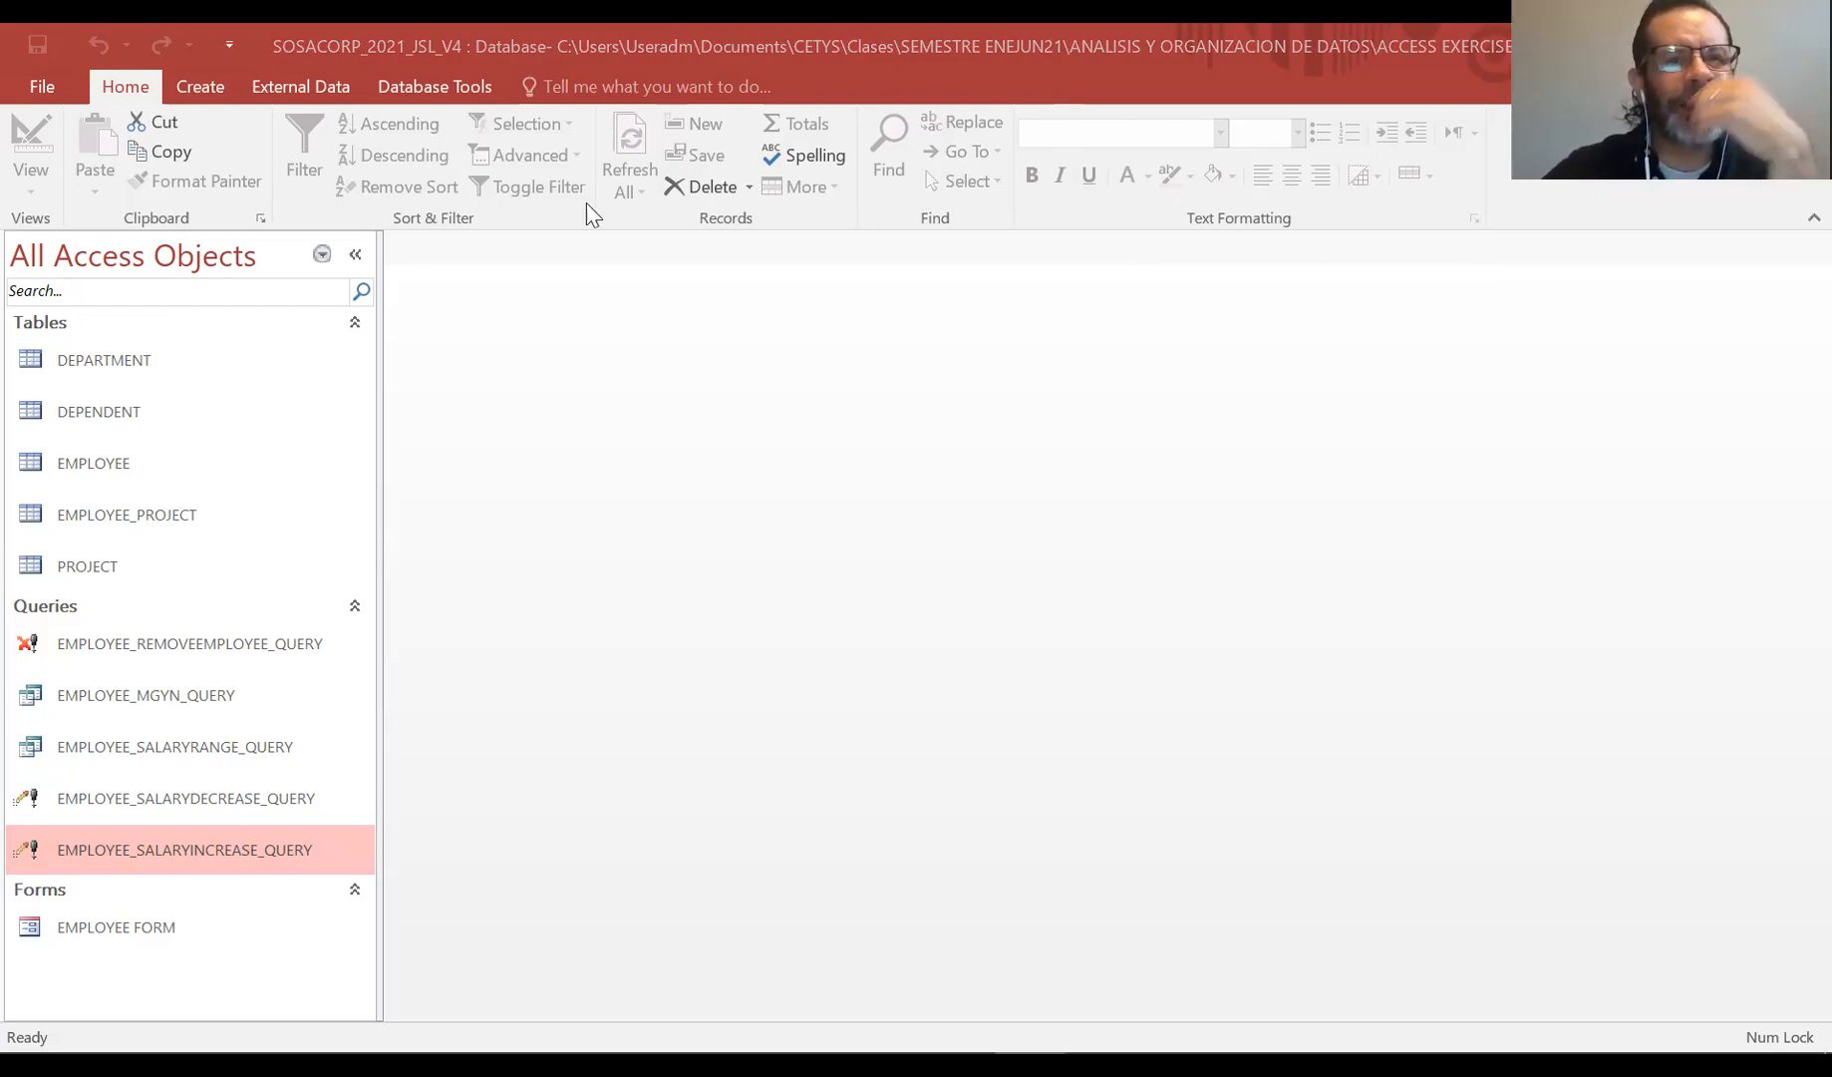
Create a new blank report and switch it to Design View
{"action": "left_click", "coordinate": [202, 86]}
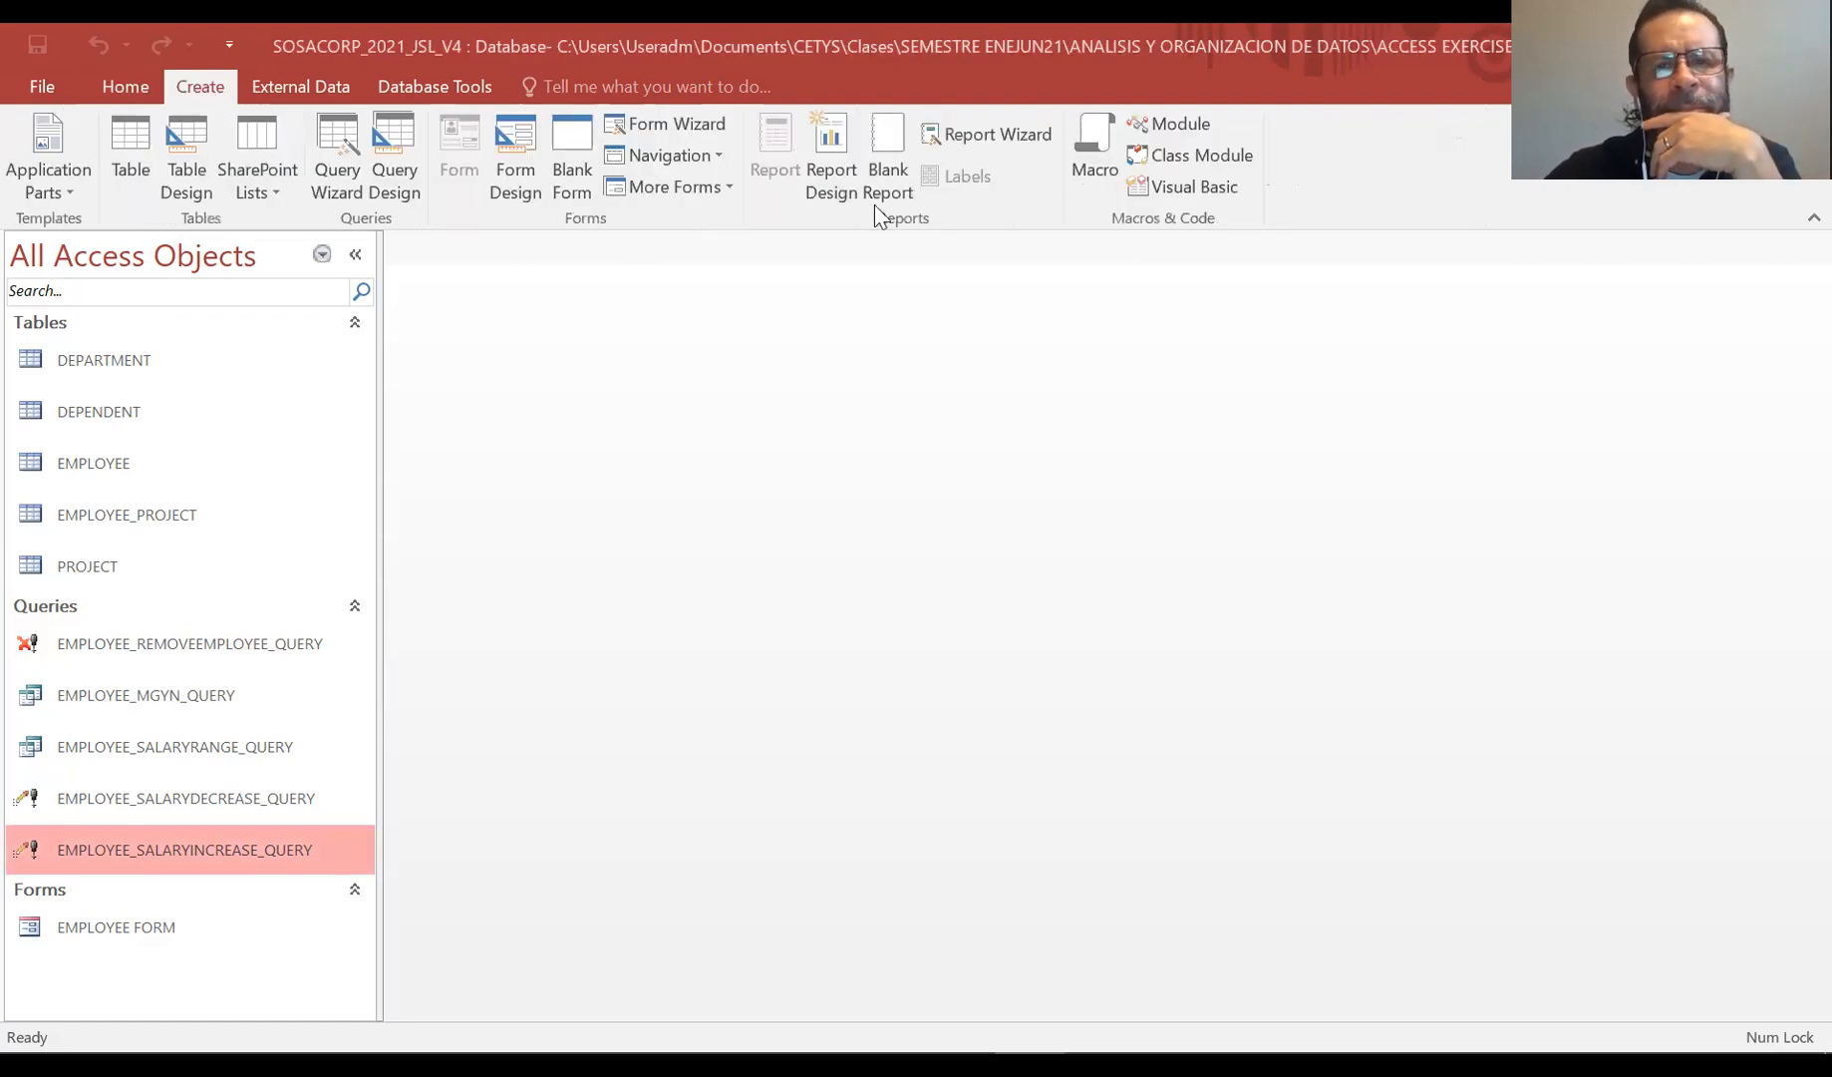
{"action": "left_click", "coordinate": [888, 138]}
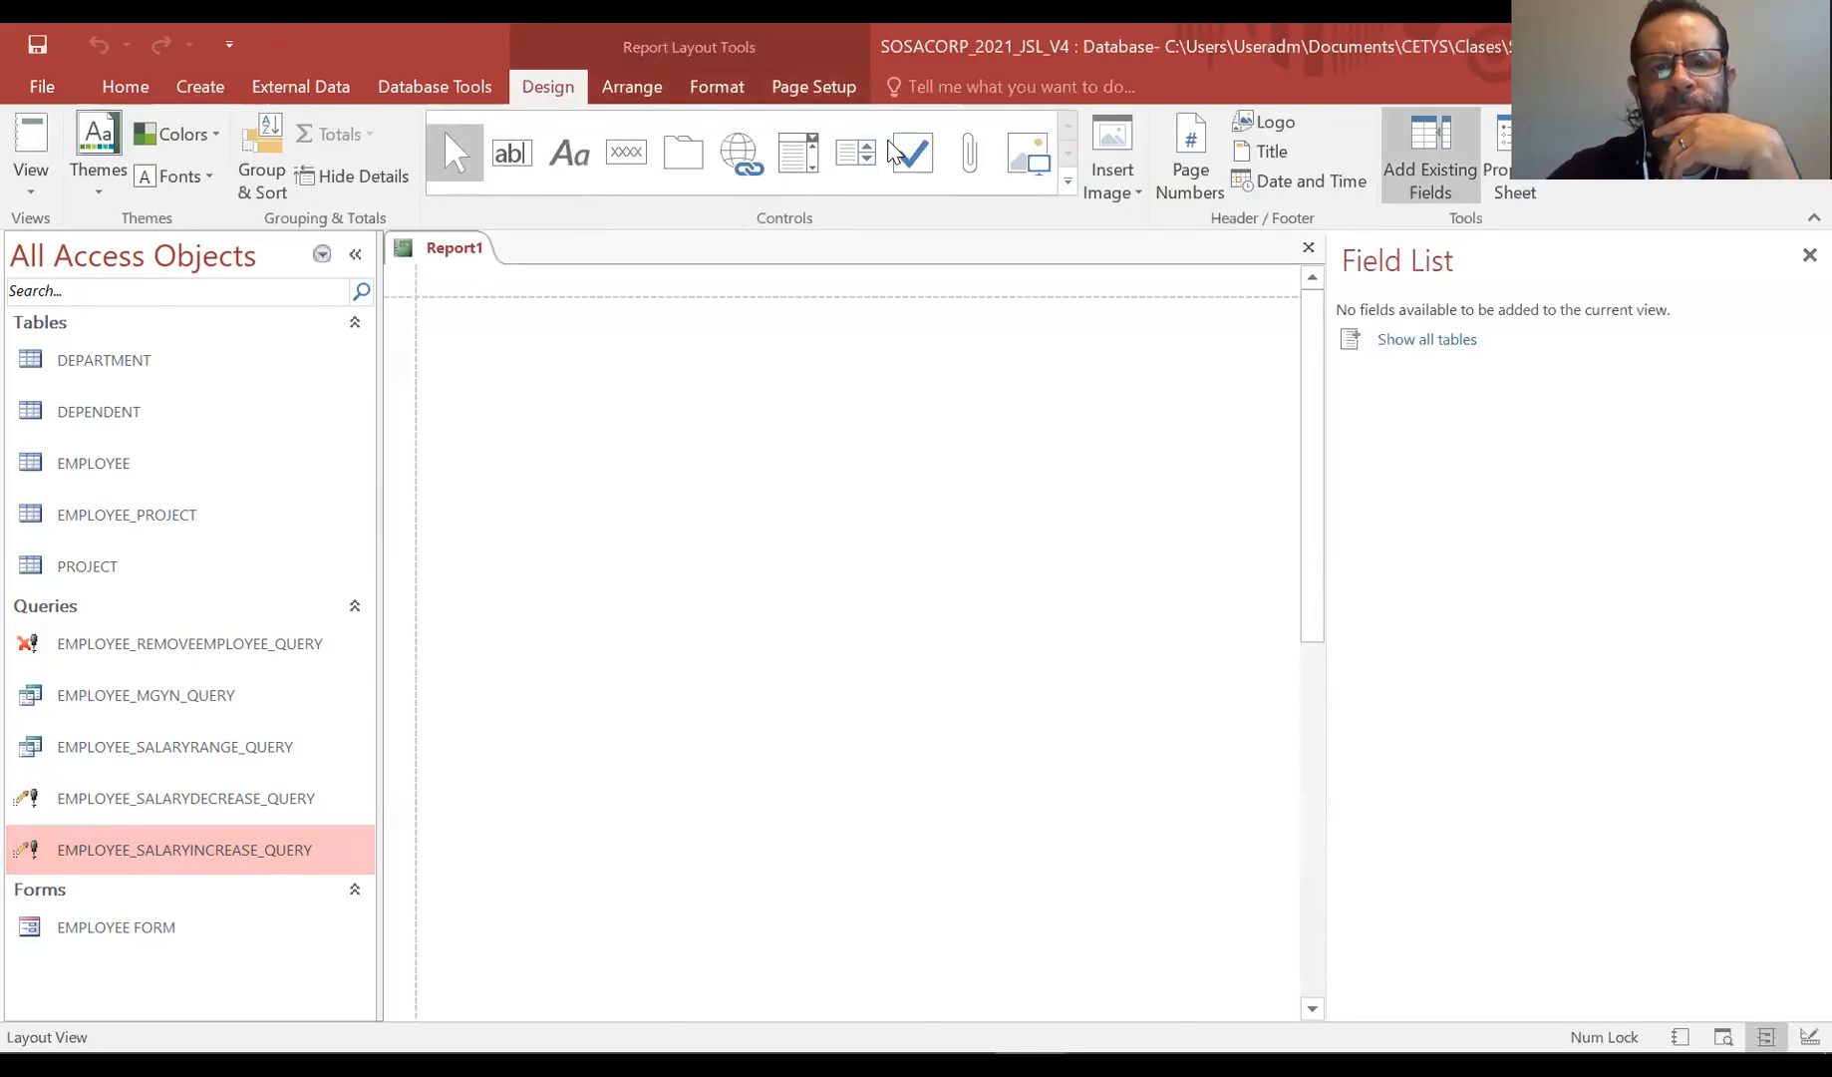
{"action": "left_click", "coordinate": [1804, 254]}
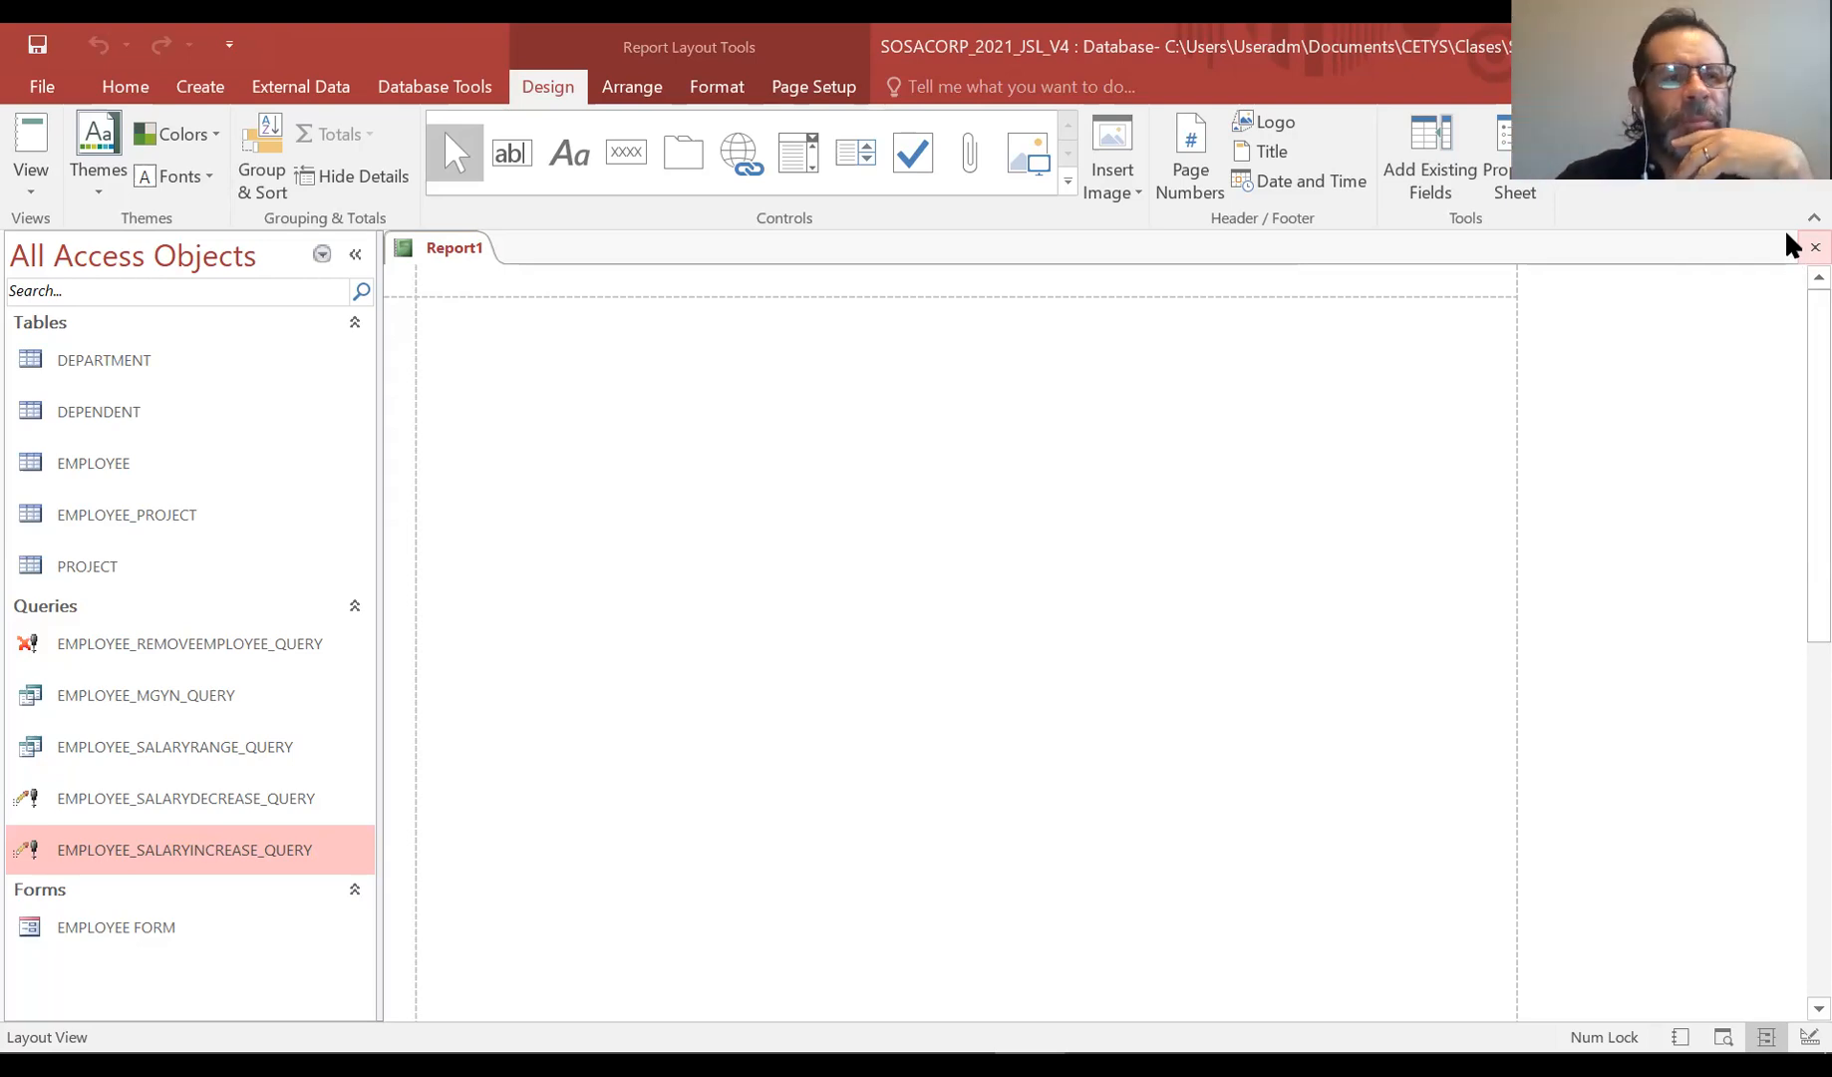
{"action": "left_click", "coordinate": [31, 180]}
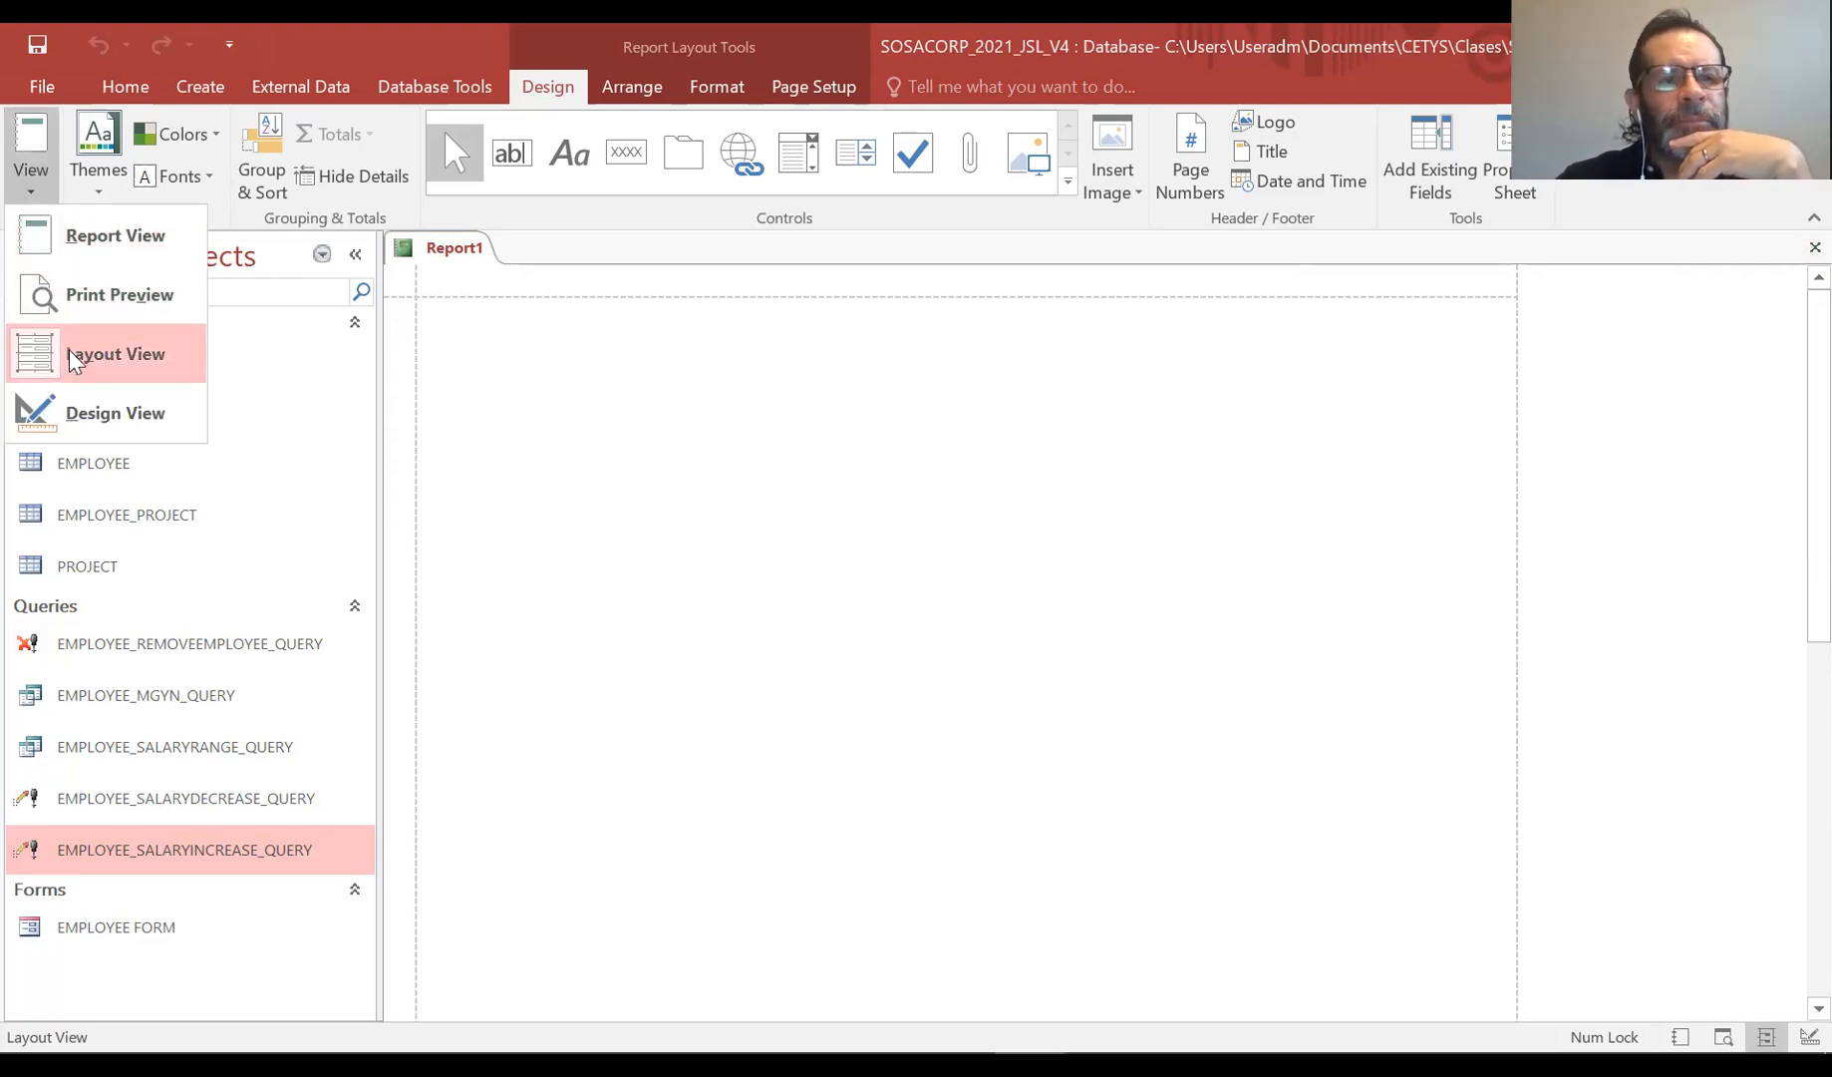
{"action": "left_click", "coordinate": [69, 407]}
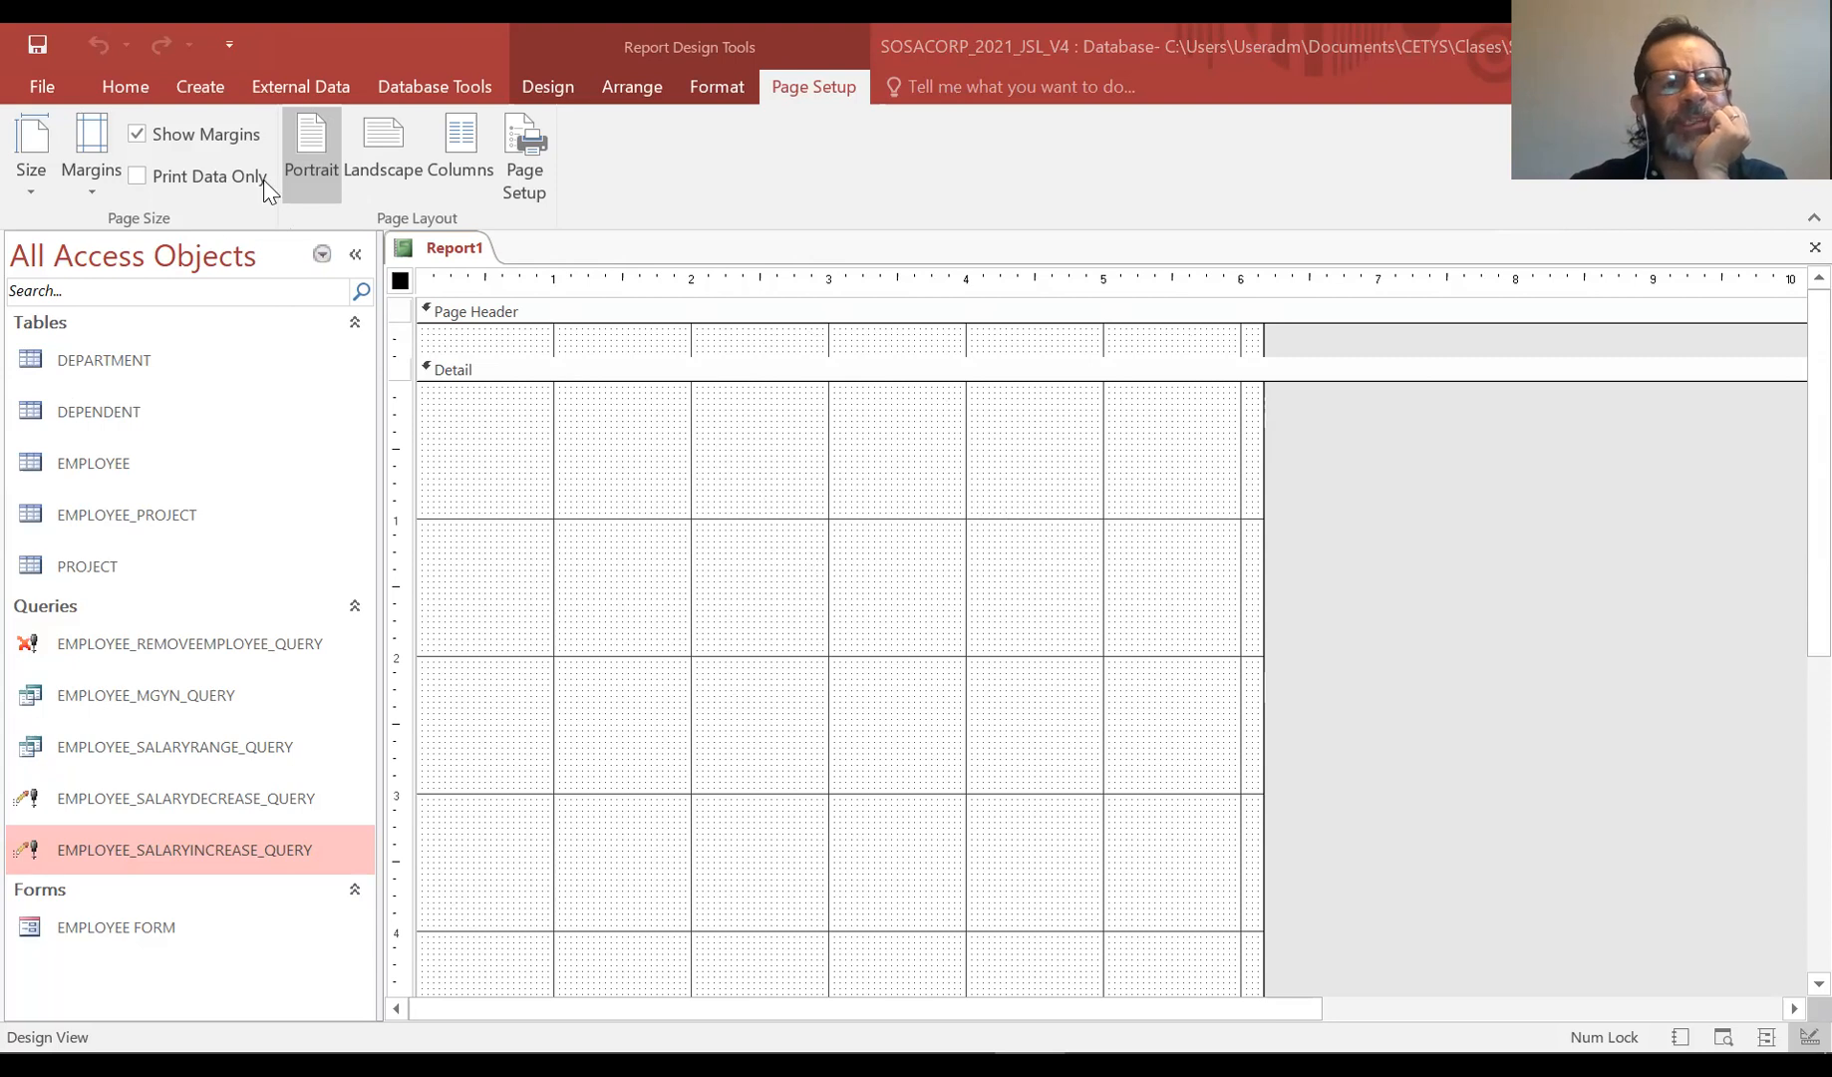
{"action": "left_click", "coordinate": [387, 146]}
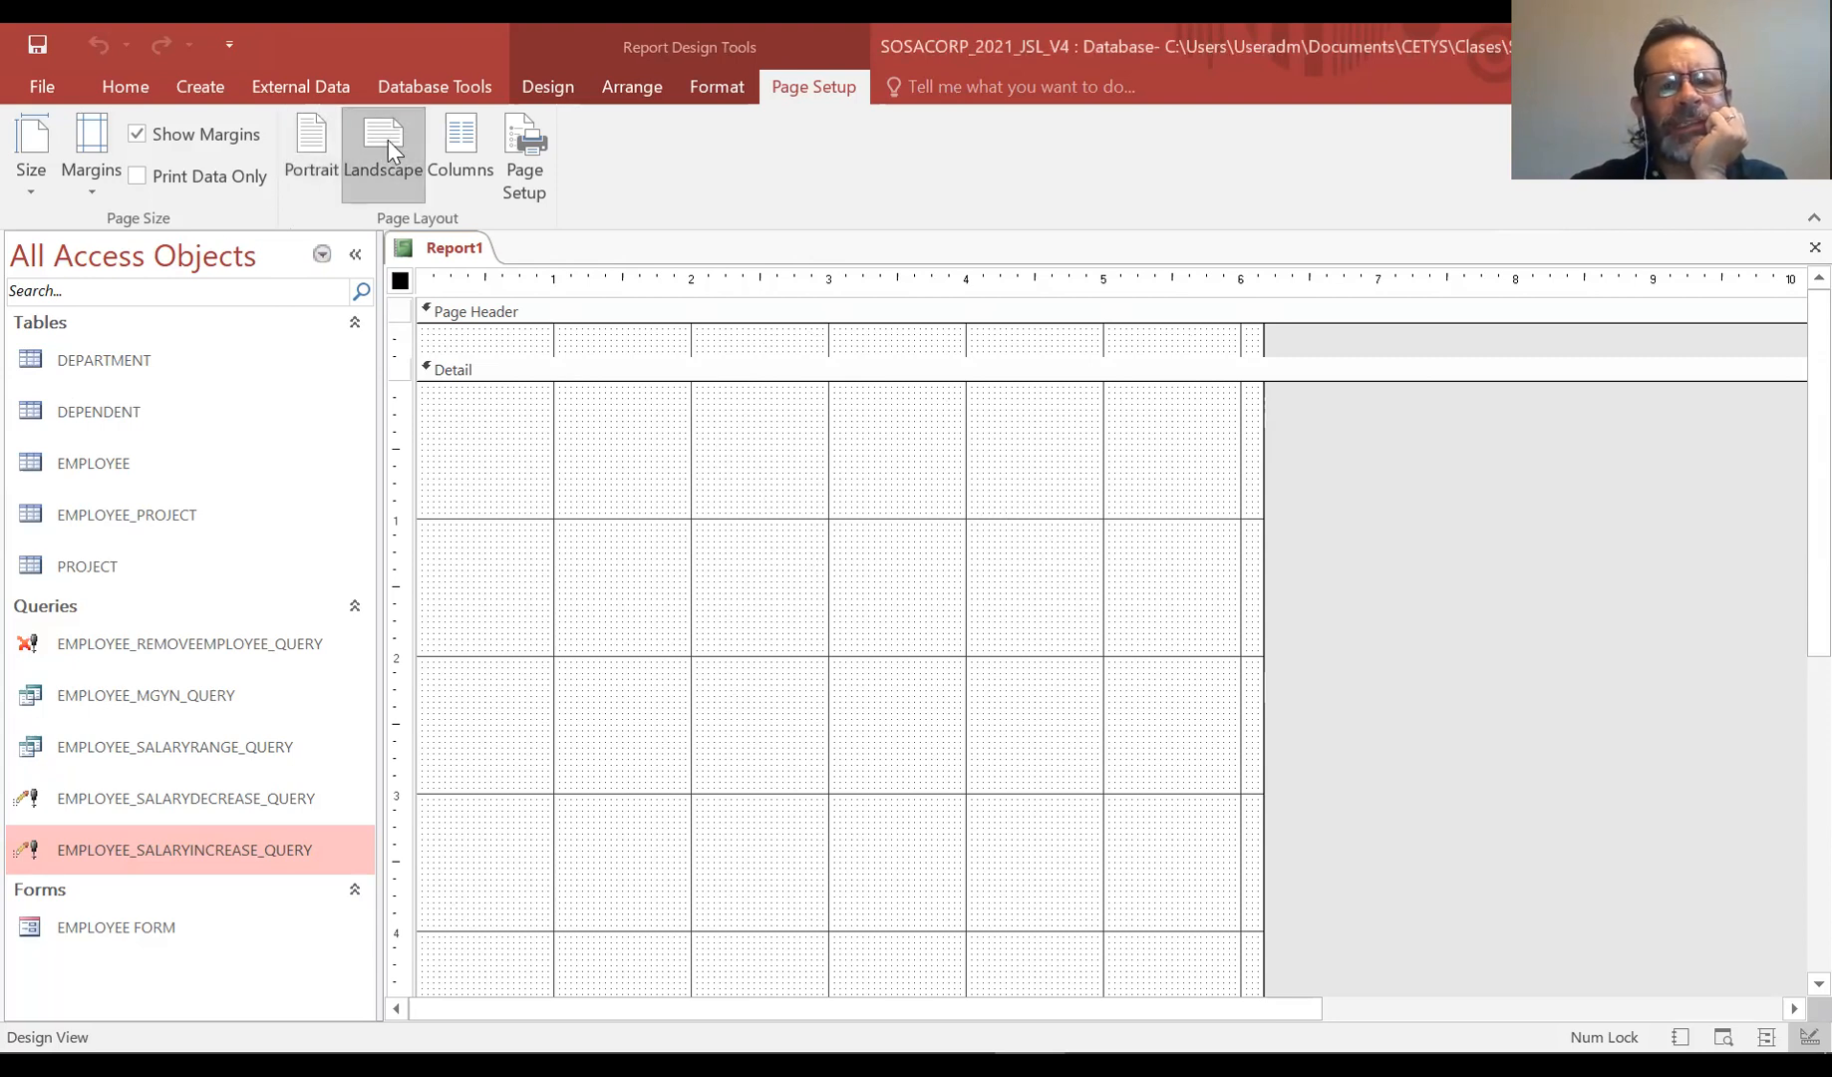
{"action": "left_click", "coordinate": [461, 149]}
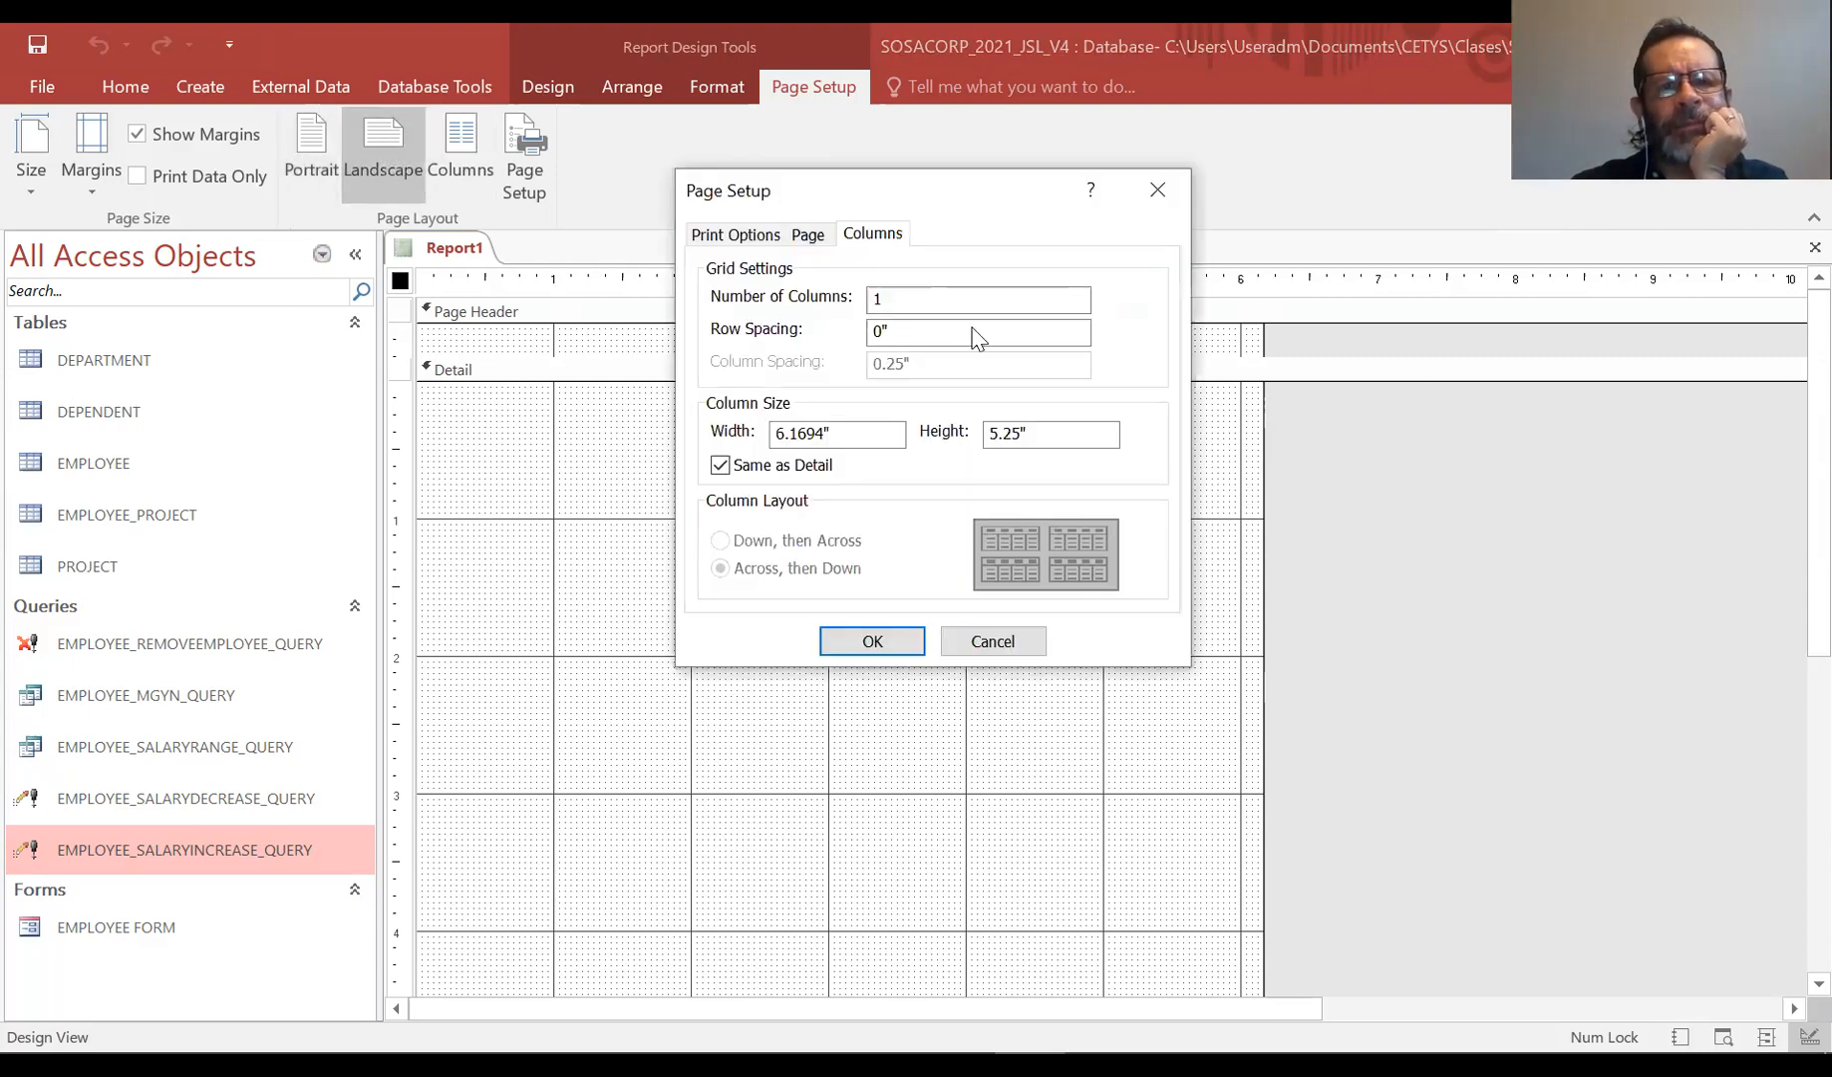
{"action": "left_click", "coordinate": [987, 641]}
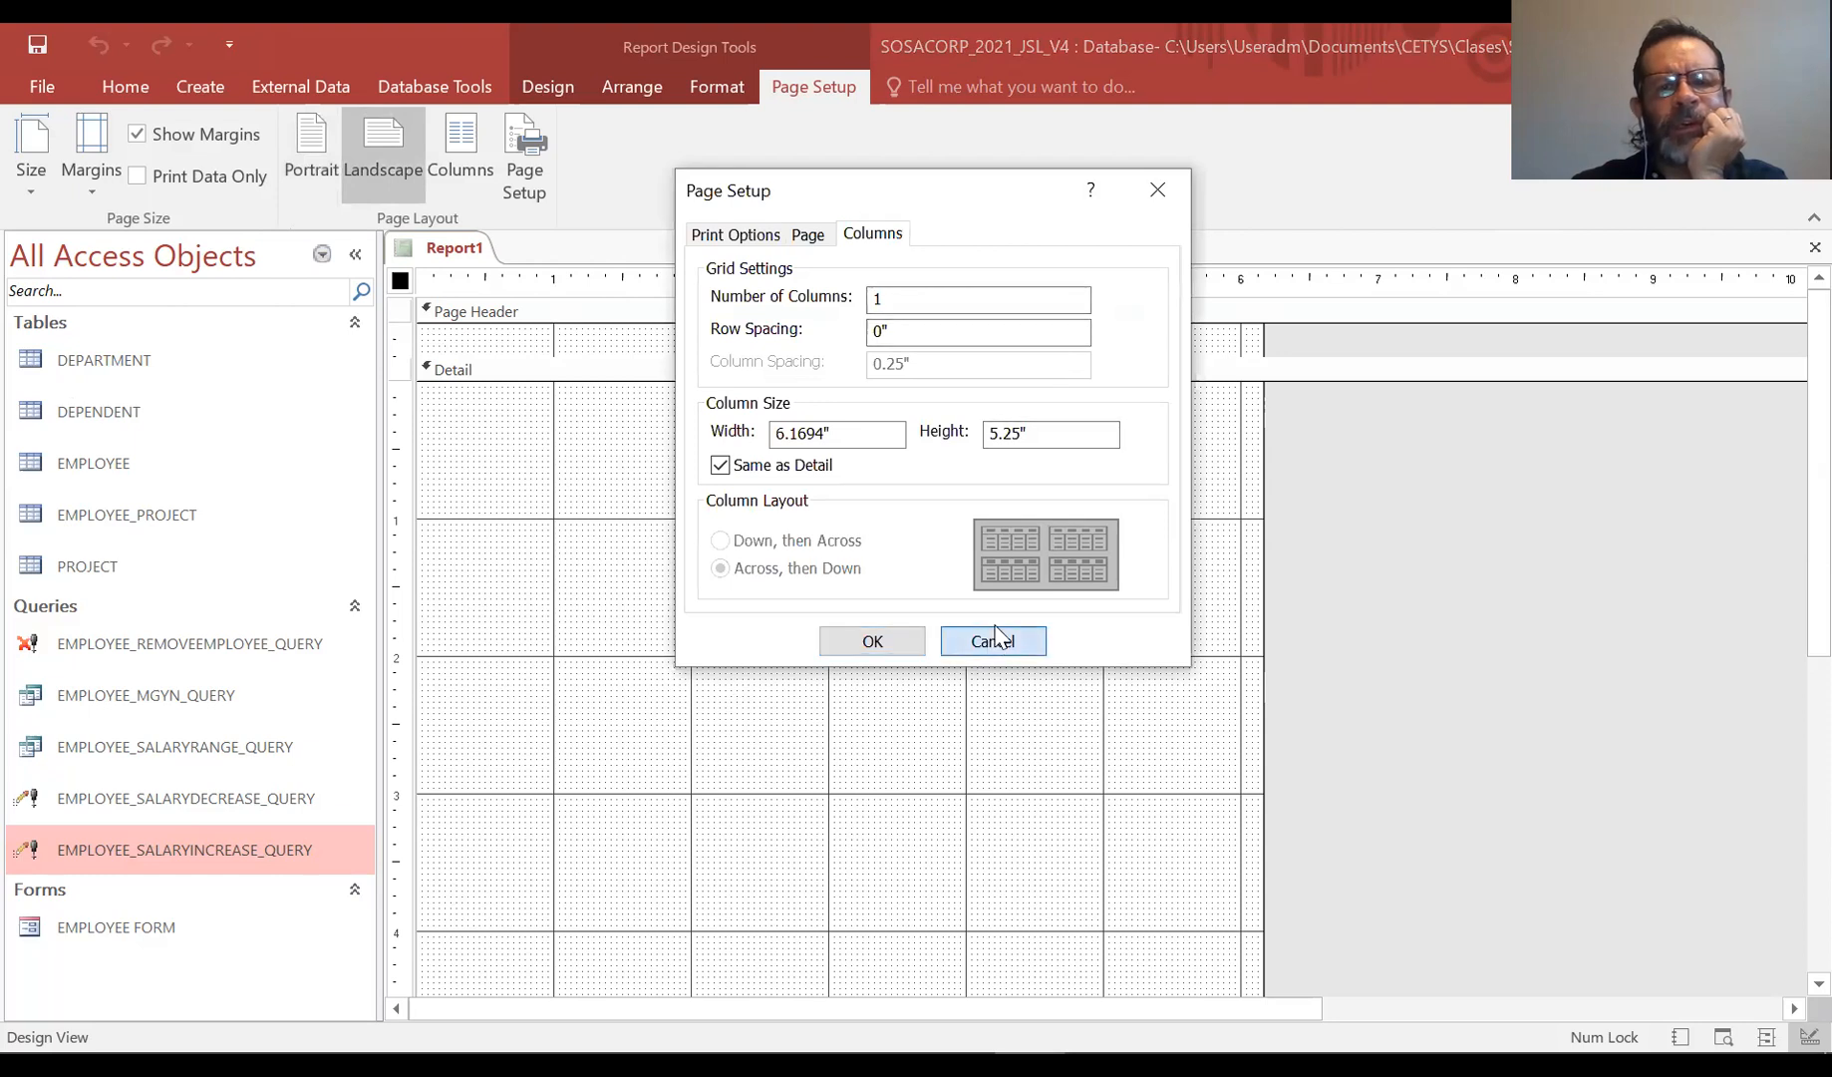
{"action": "left_click", "coordinate": [316, 151]}
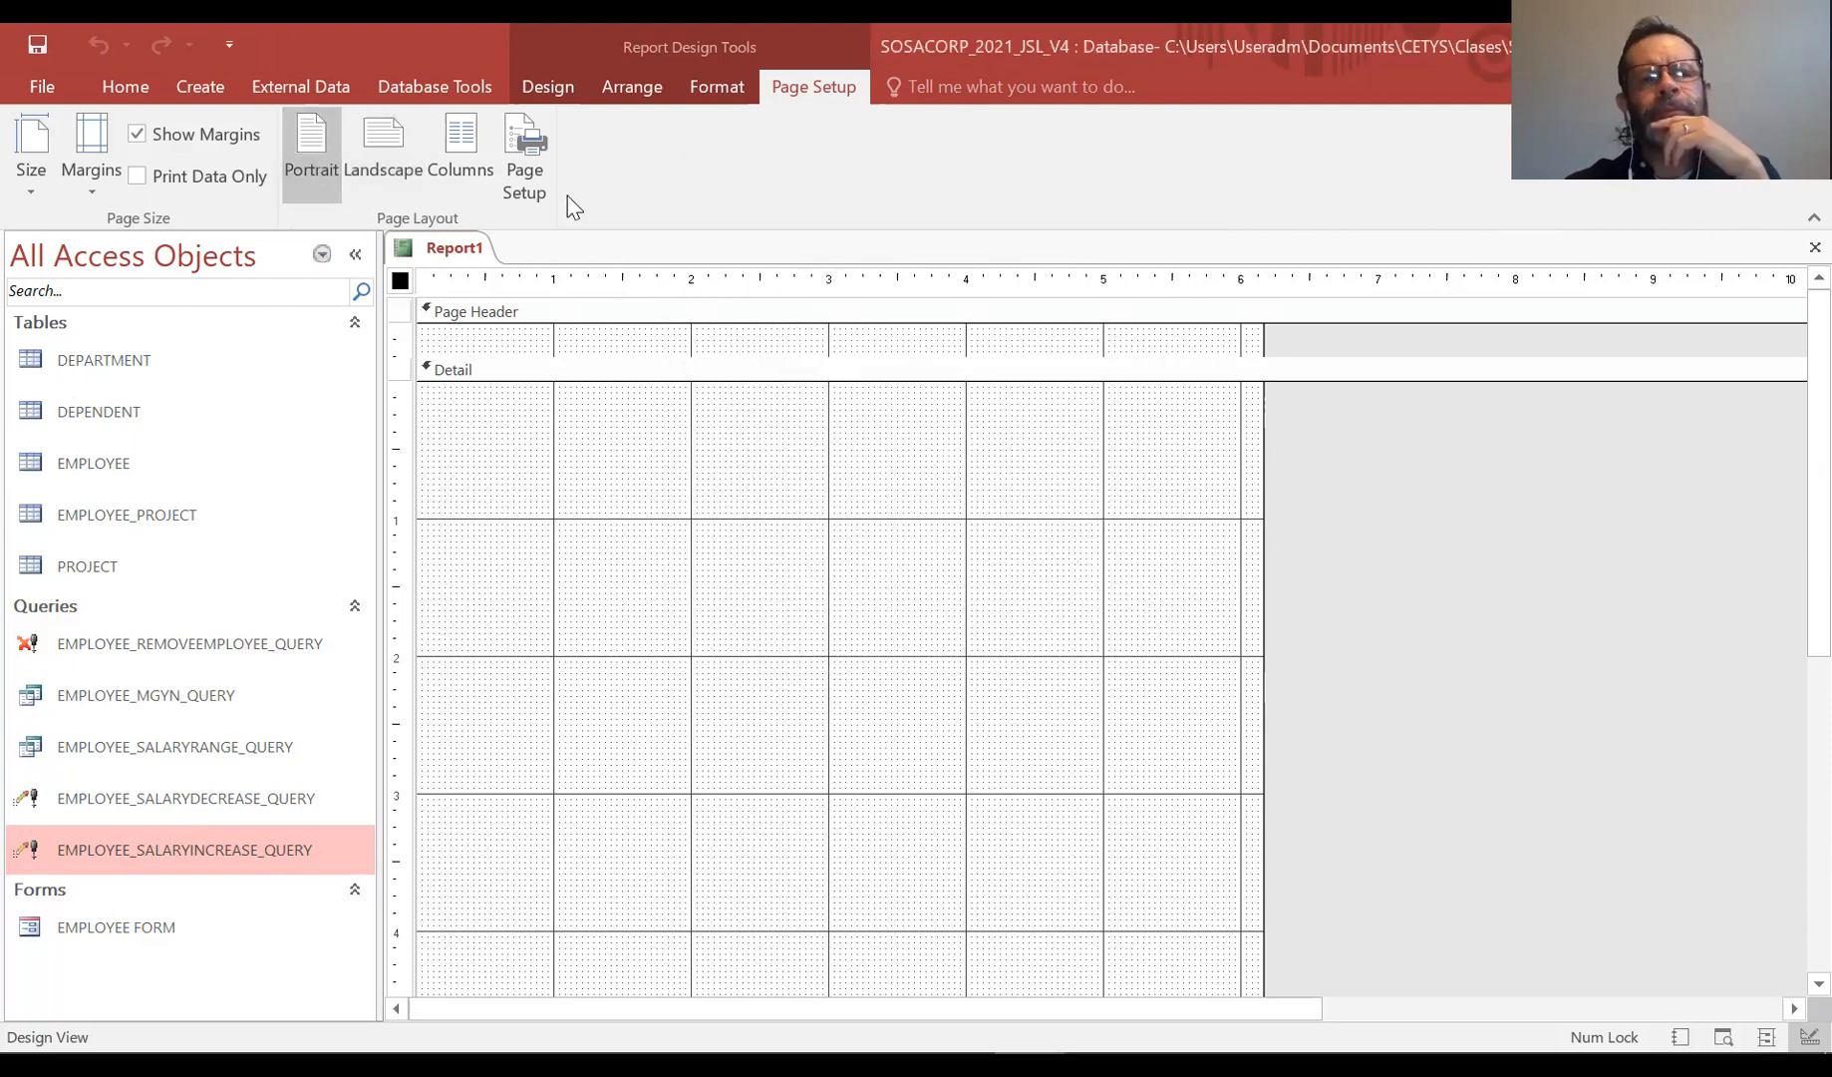
Open the report's properties and set its record source to the EMPLOYEE table
{"action": "left_click", "coordinate": [555, 83]}
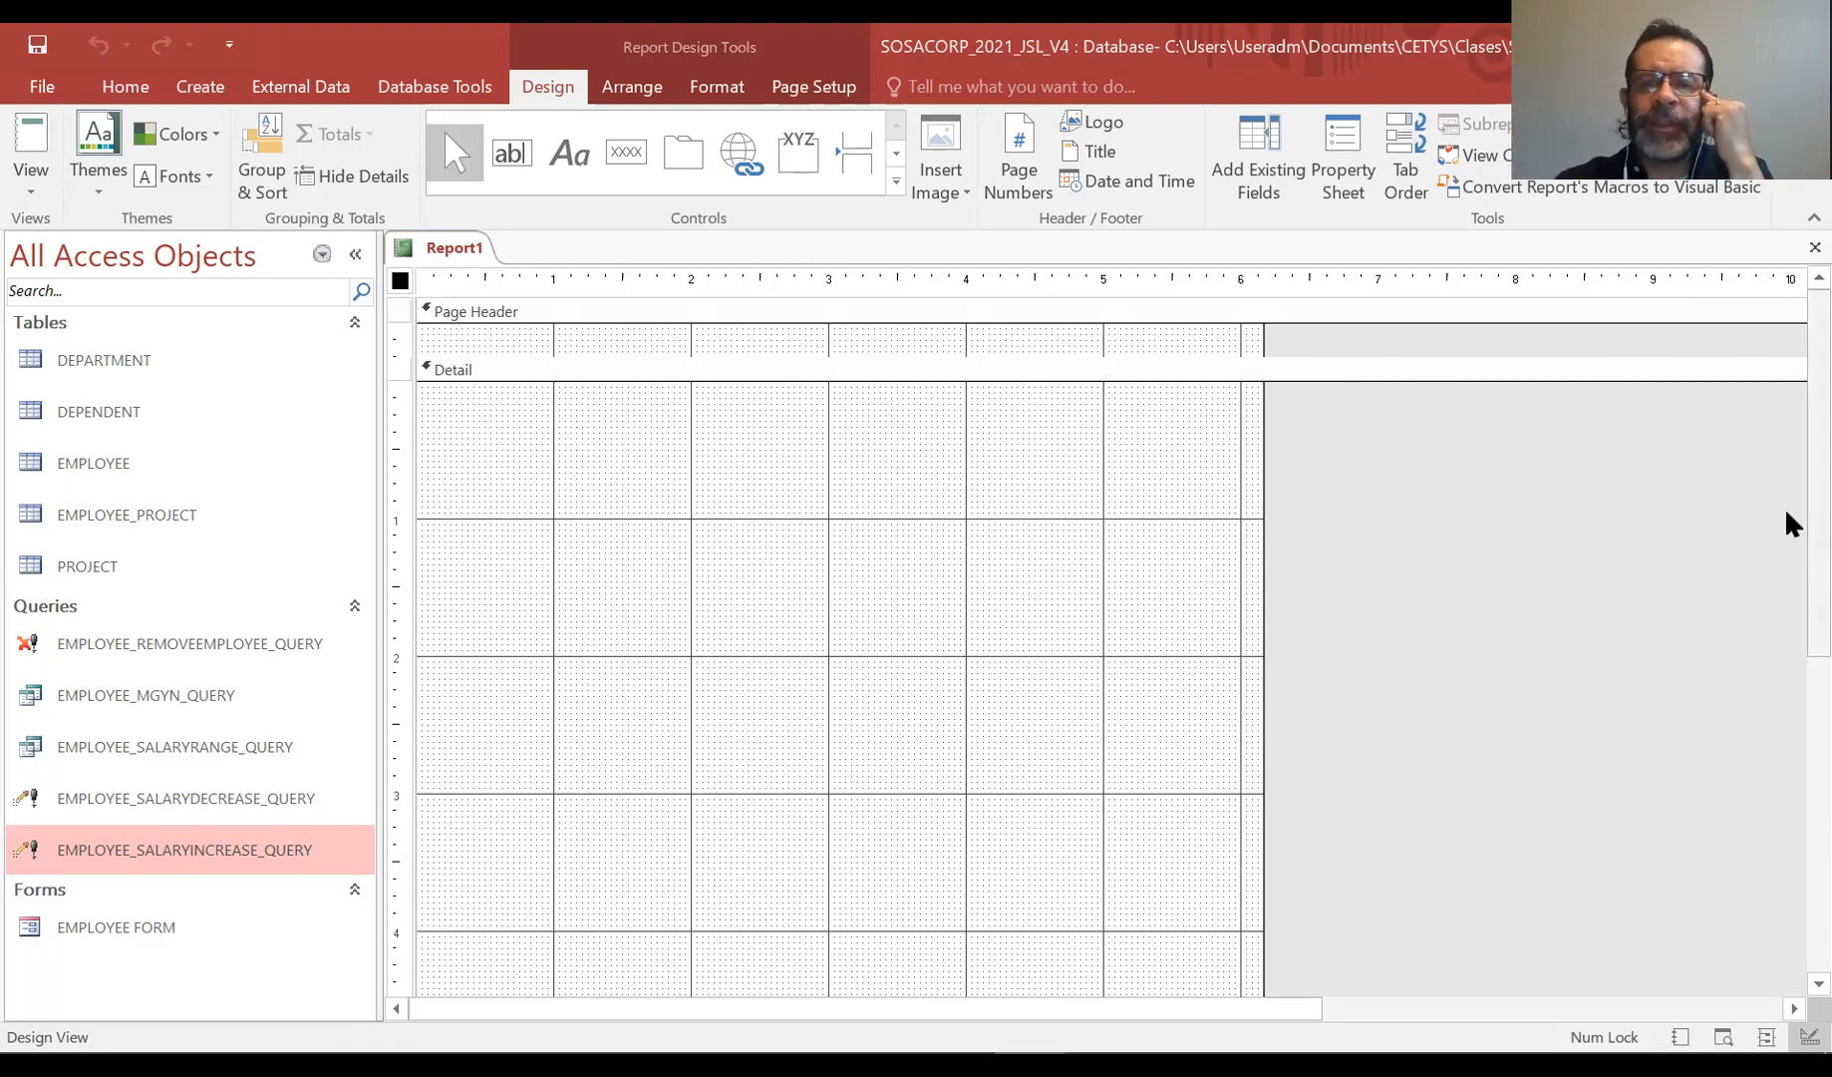
{"action": "right_click", "coordinate": [1339, 454]}
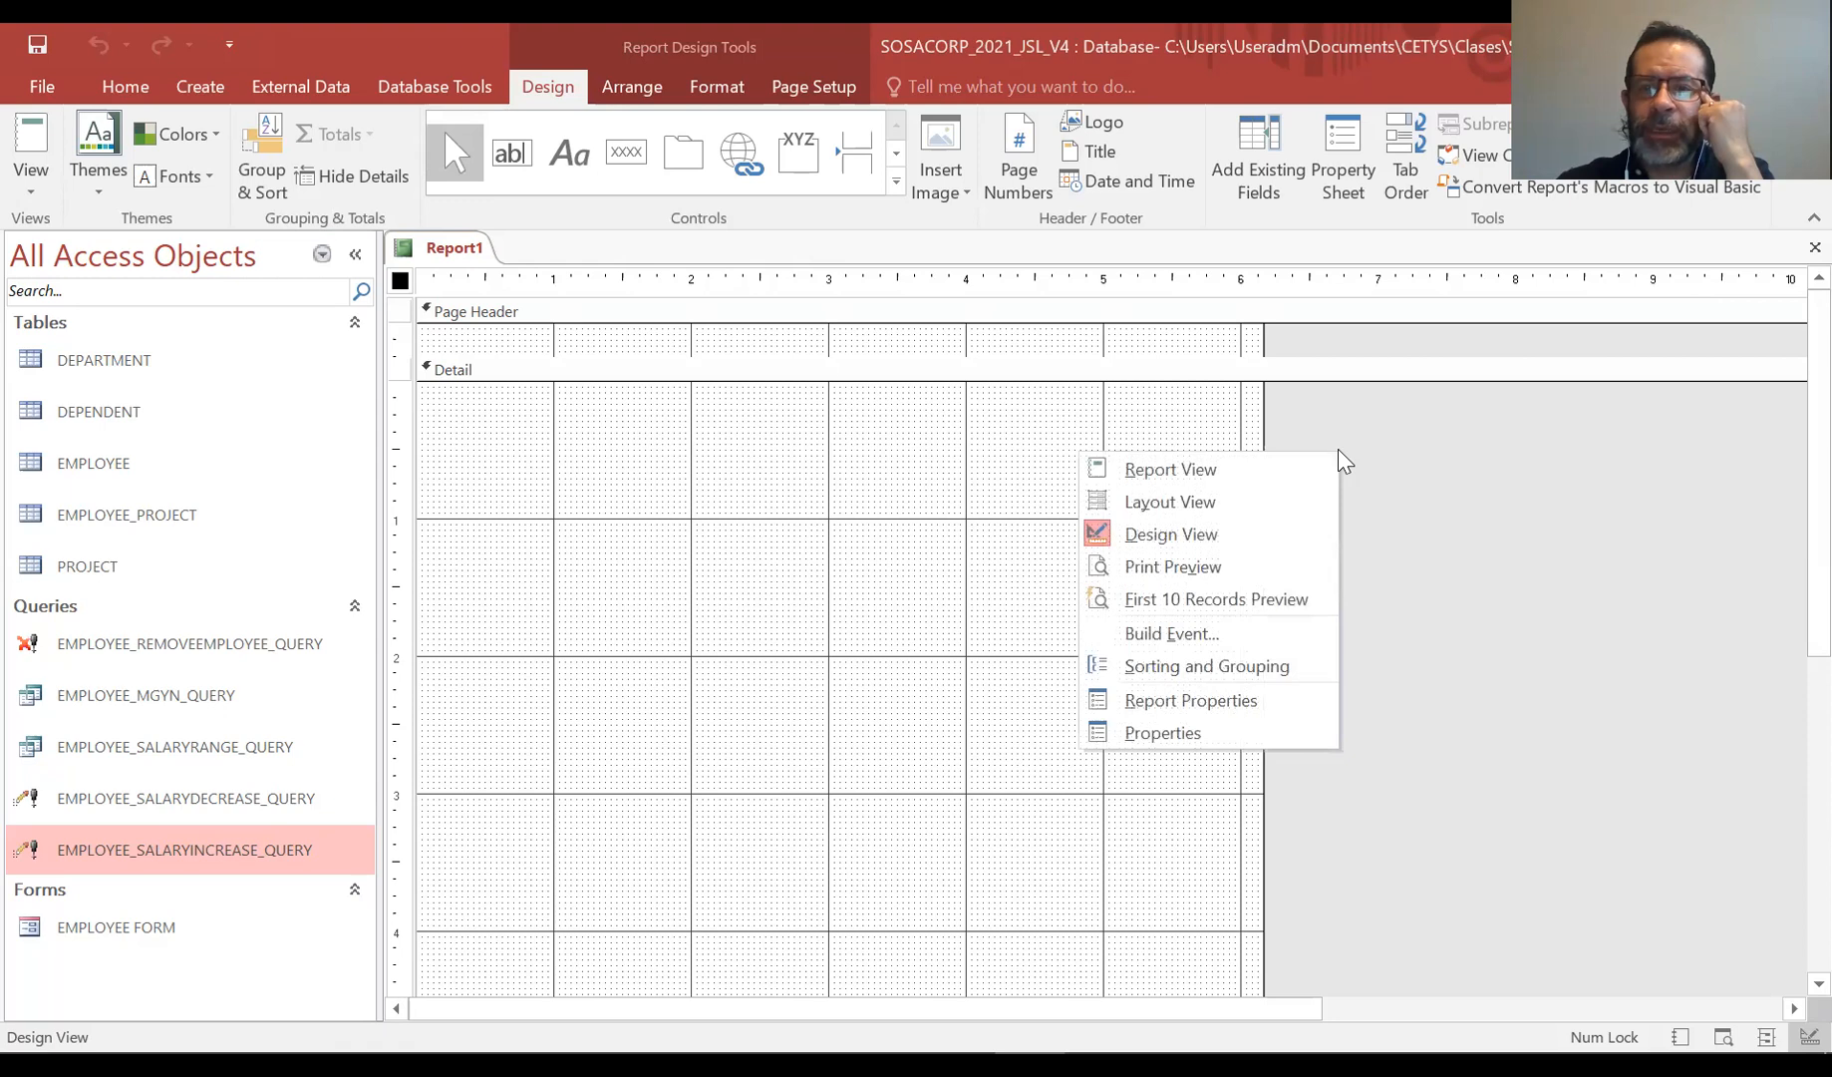
{"action": "left_click", "coordinate": [1235, 730]}
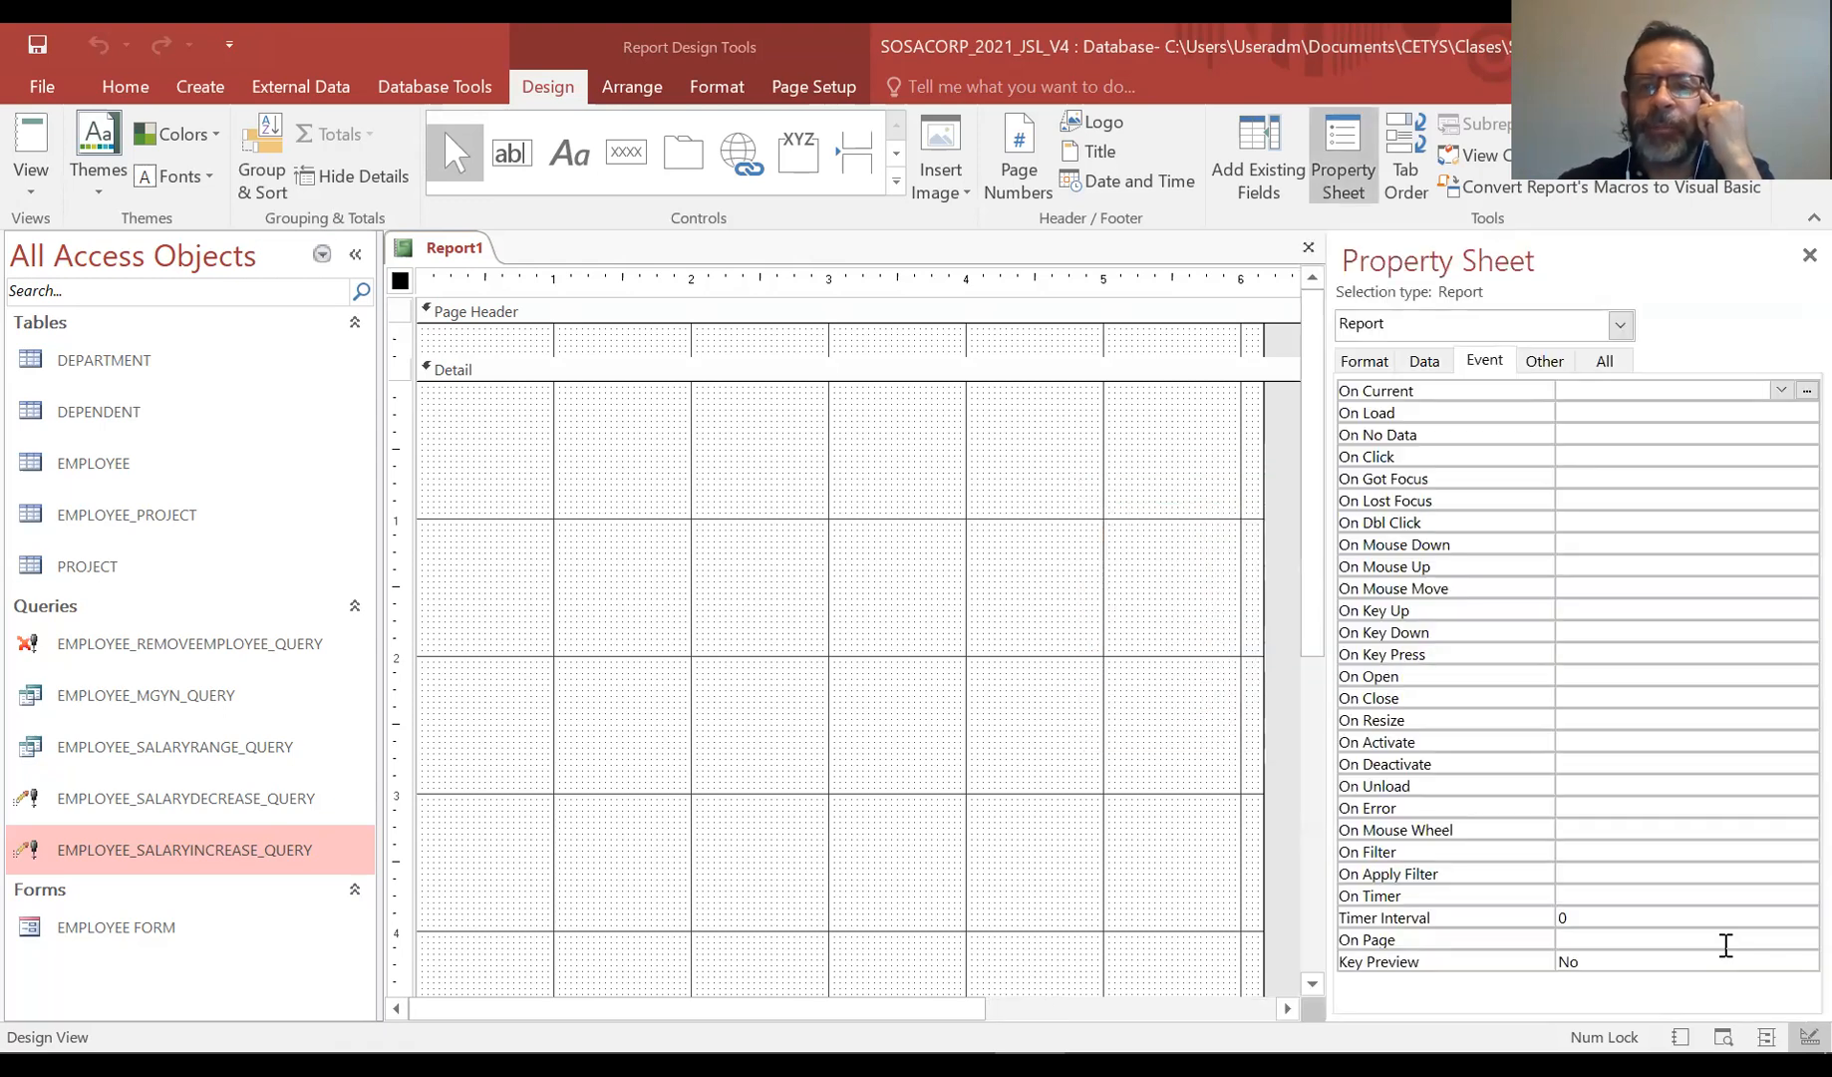
{"action": "left_click", "coordinate": [1425, 363]}
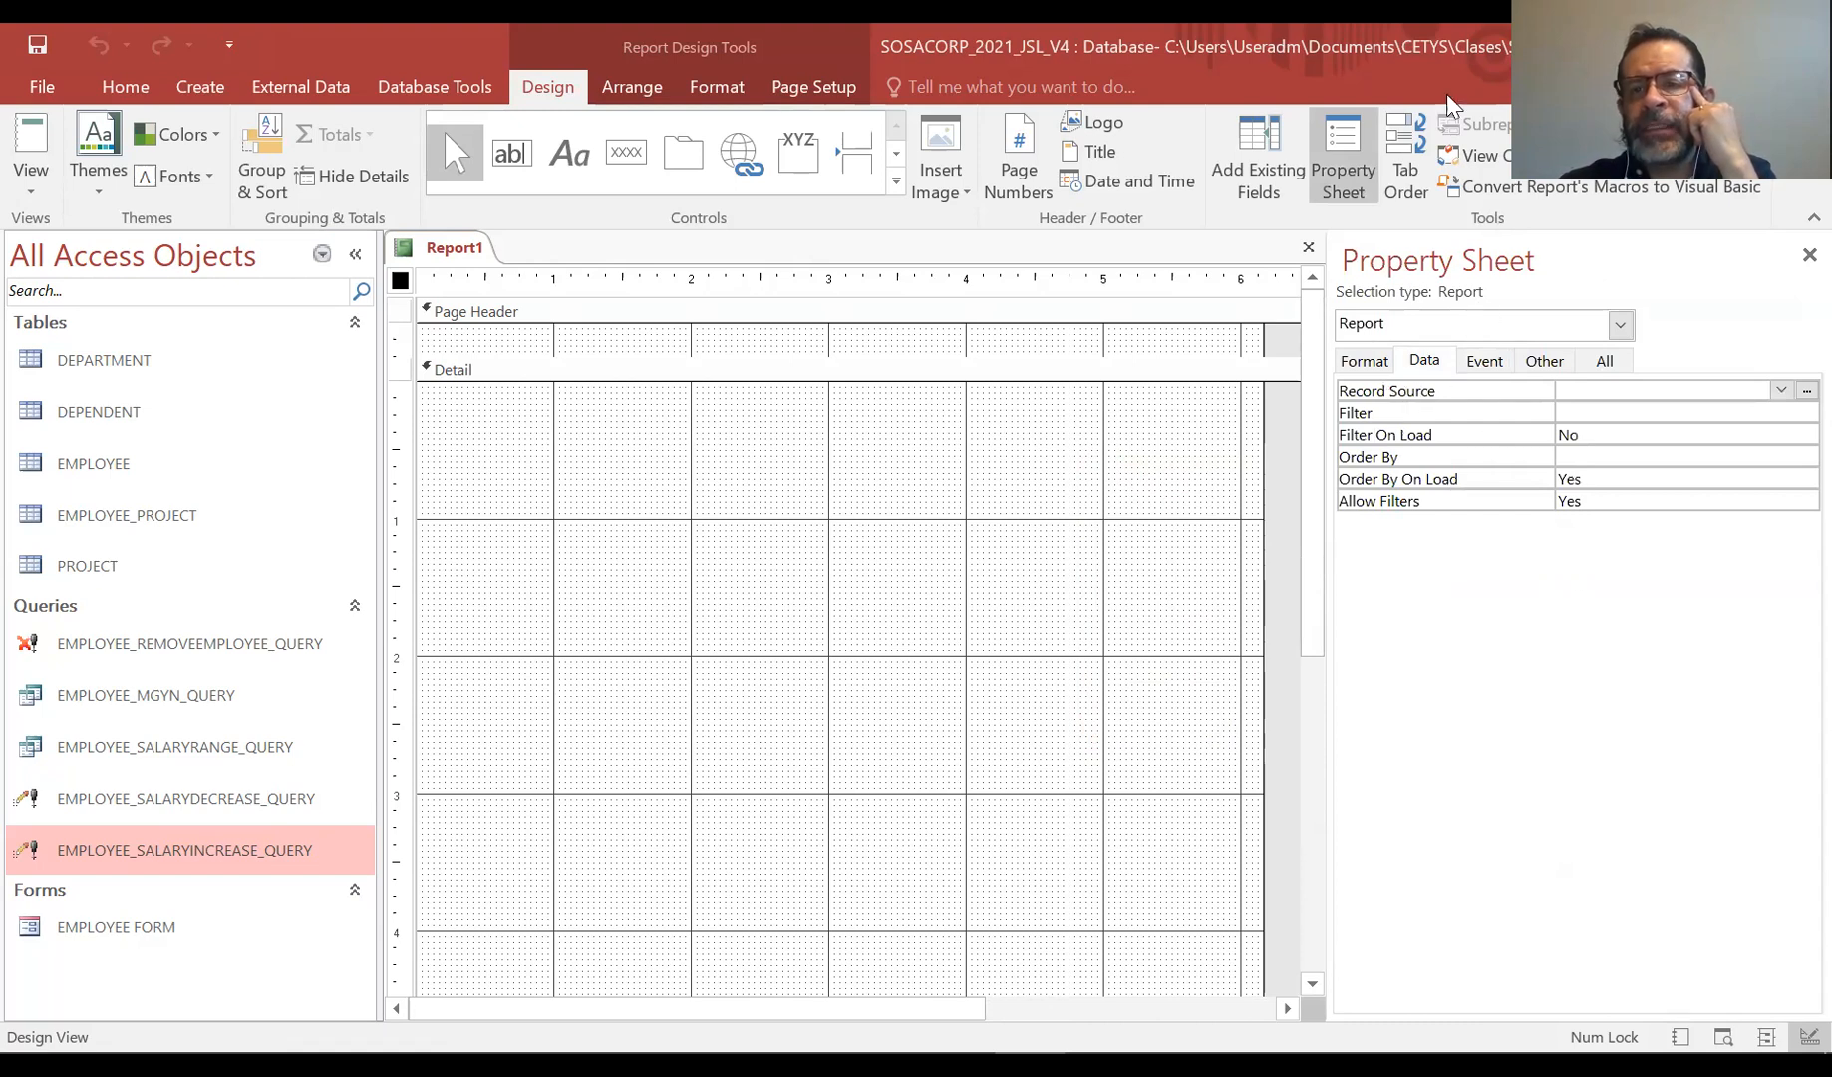
{"action": "left_click", "coordinate": [1781, 390]}
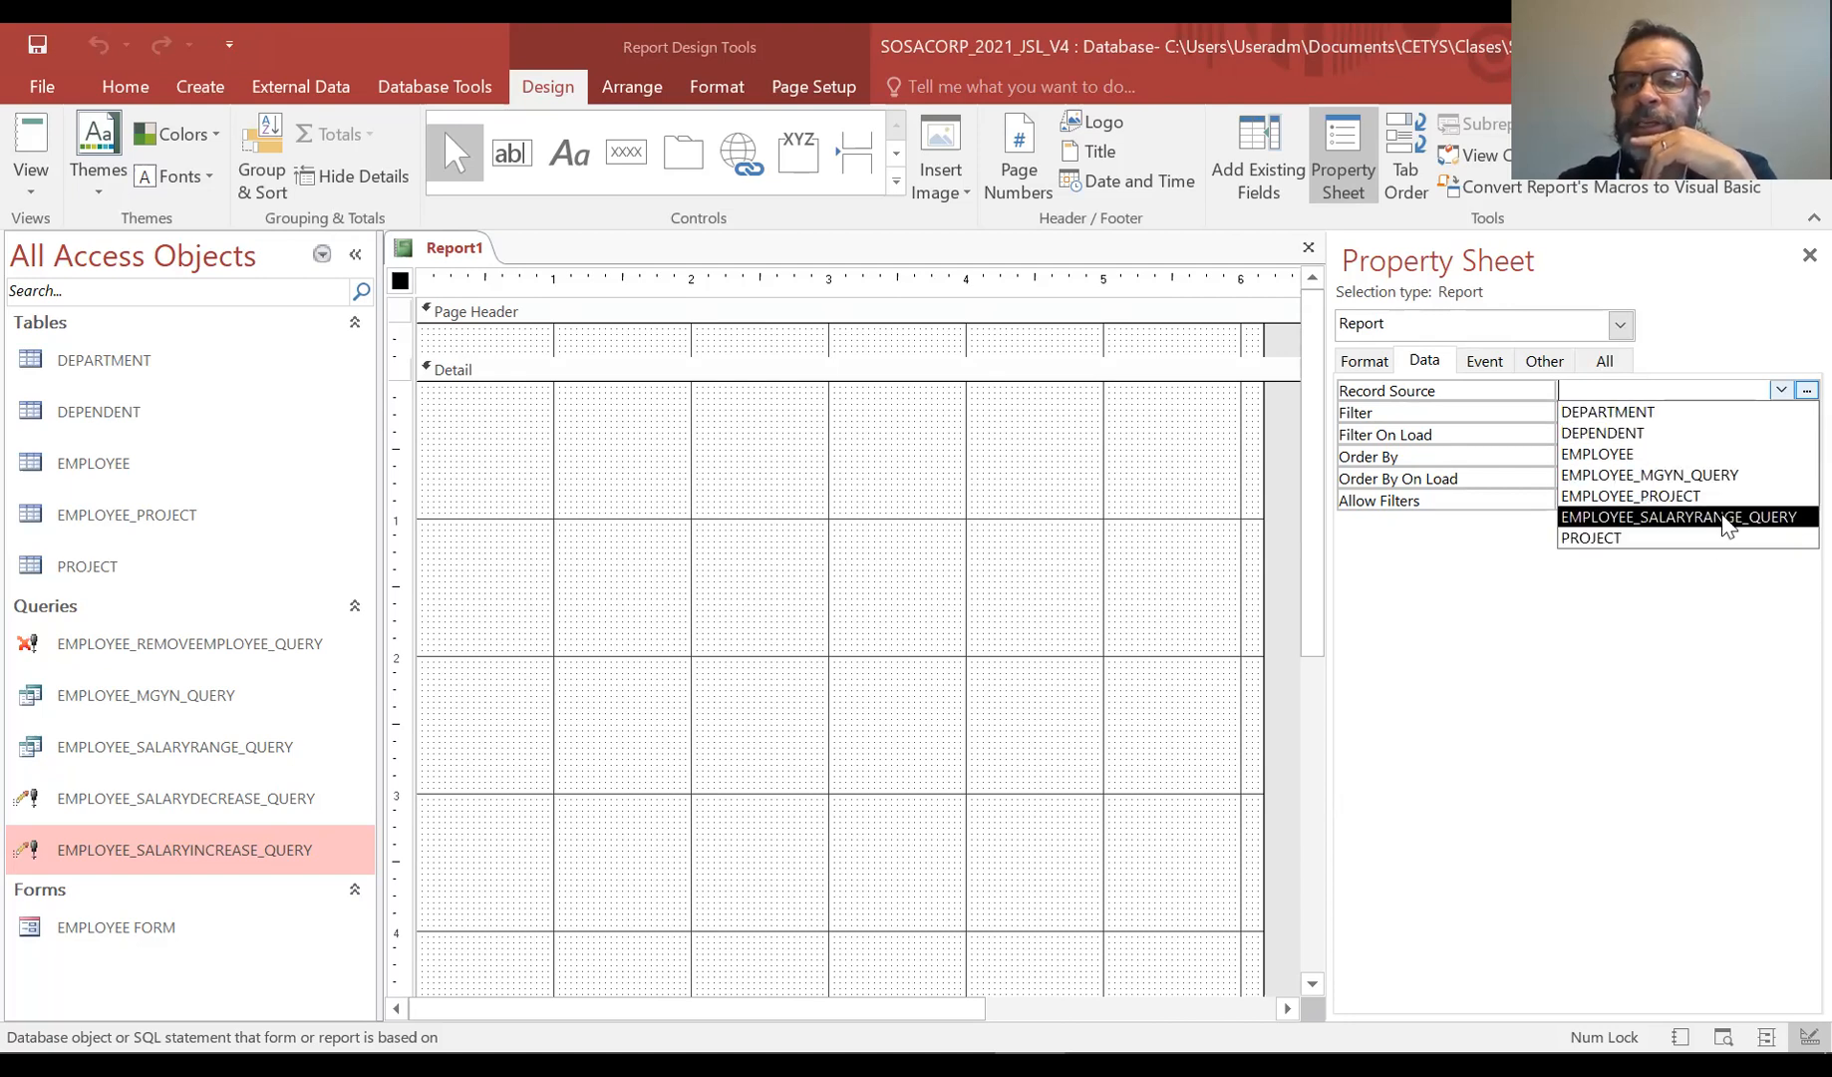
{"action": "left_click", "coordinate": [1726, 454]}
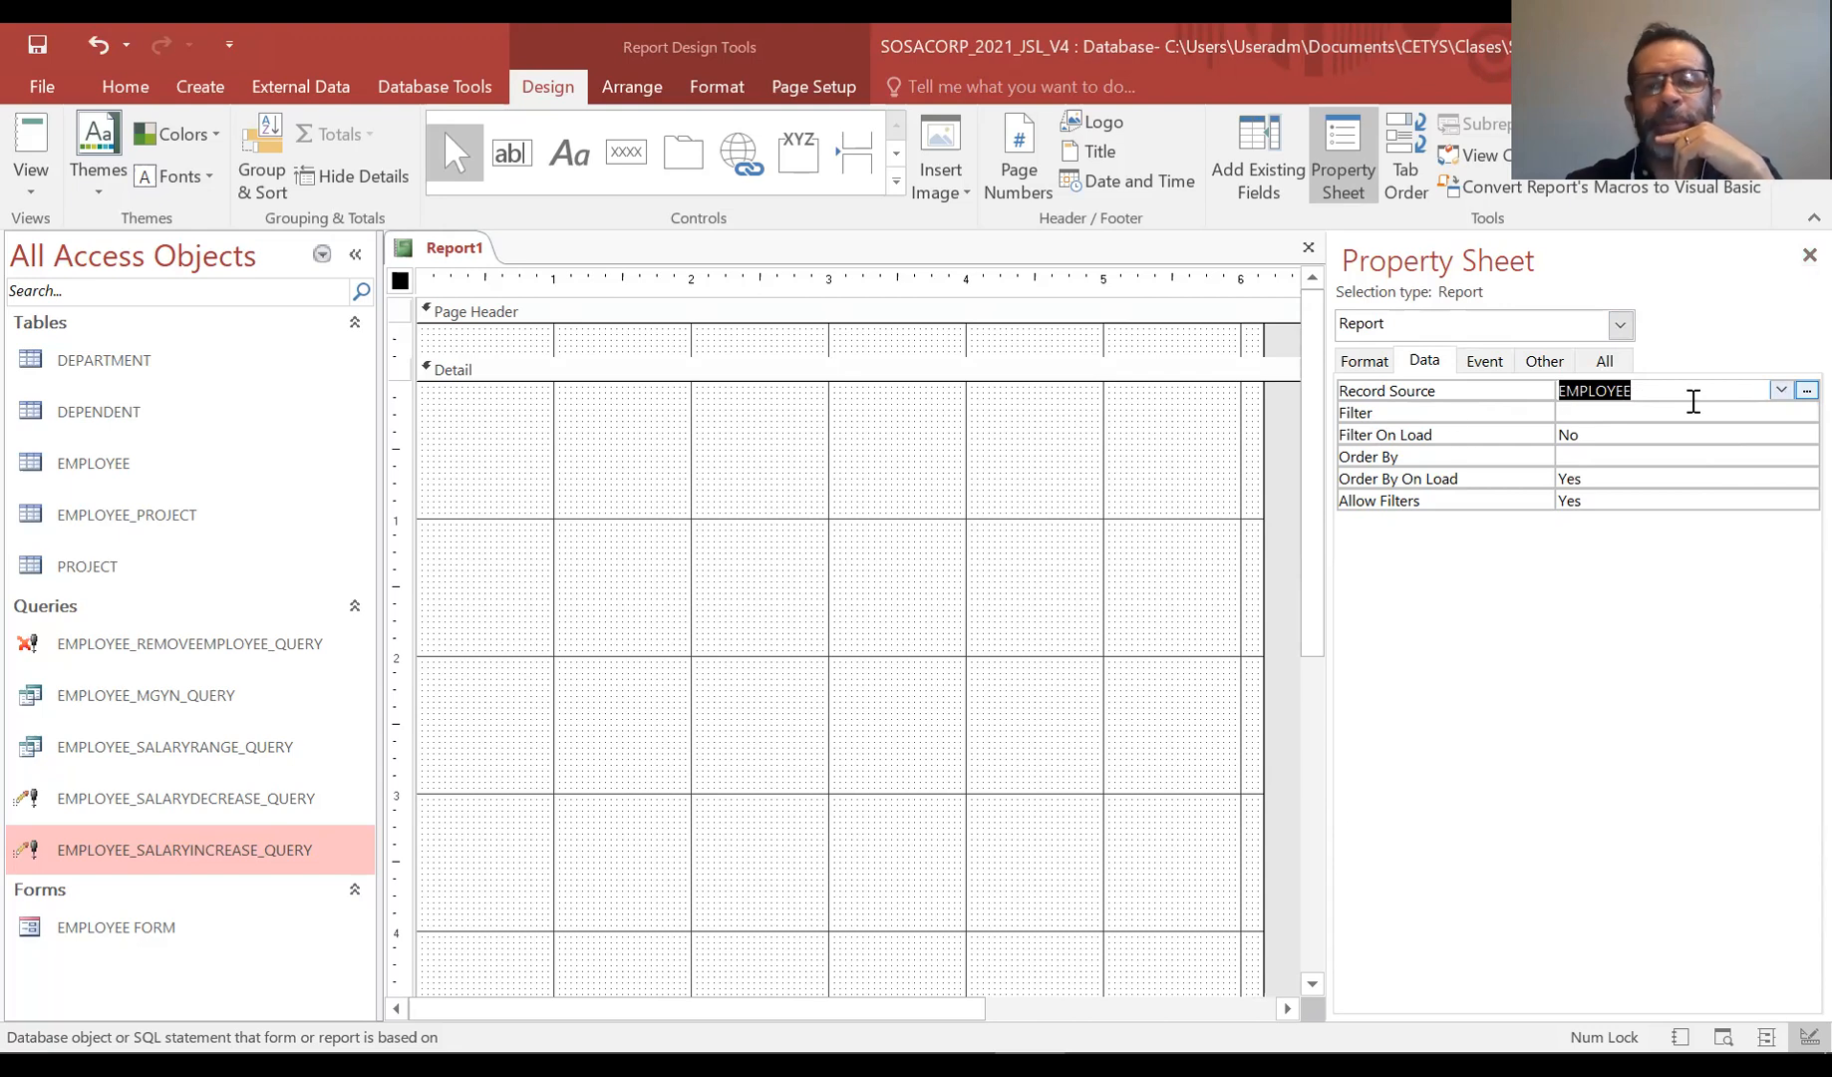
{"action": "left_click", "coordinate": [1787, 251]}
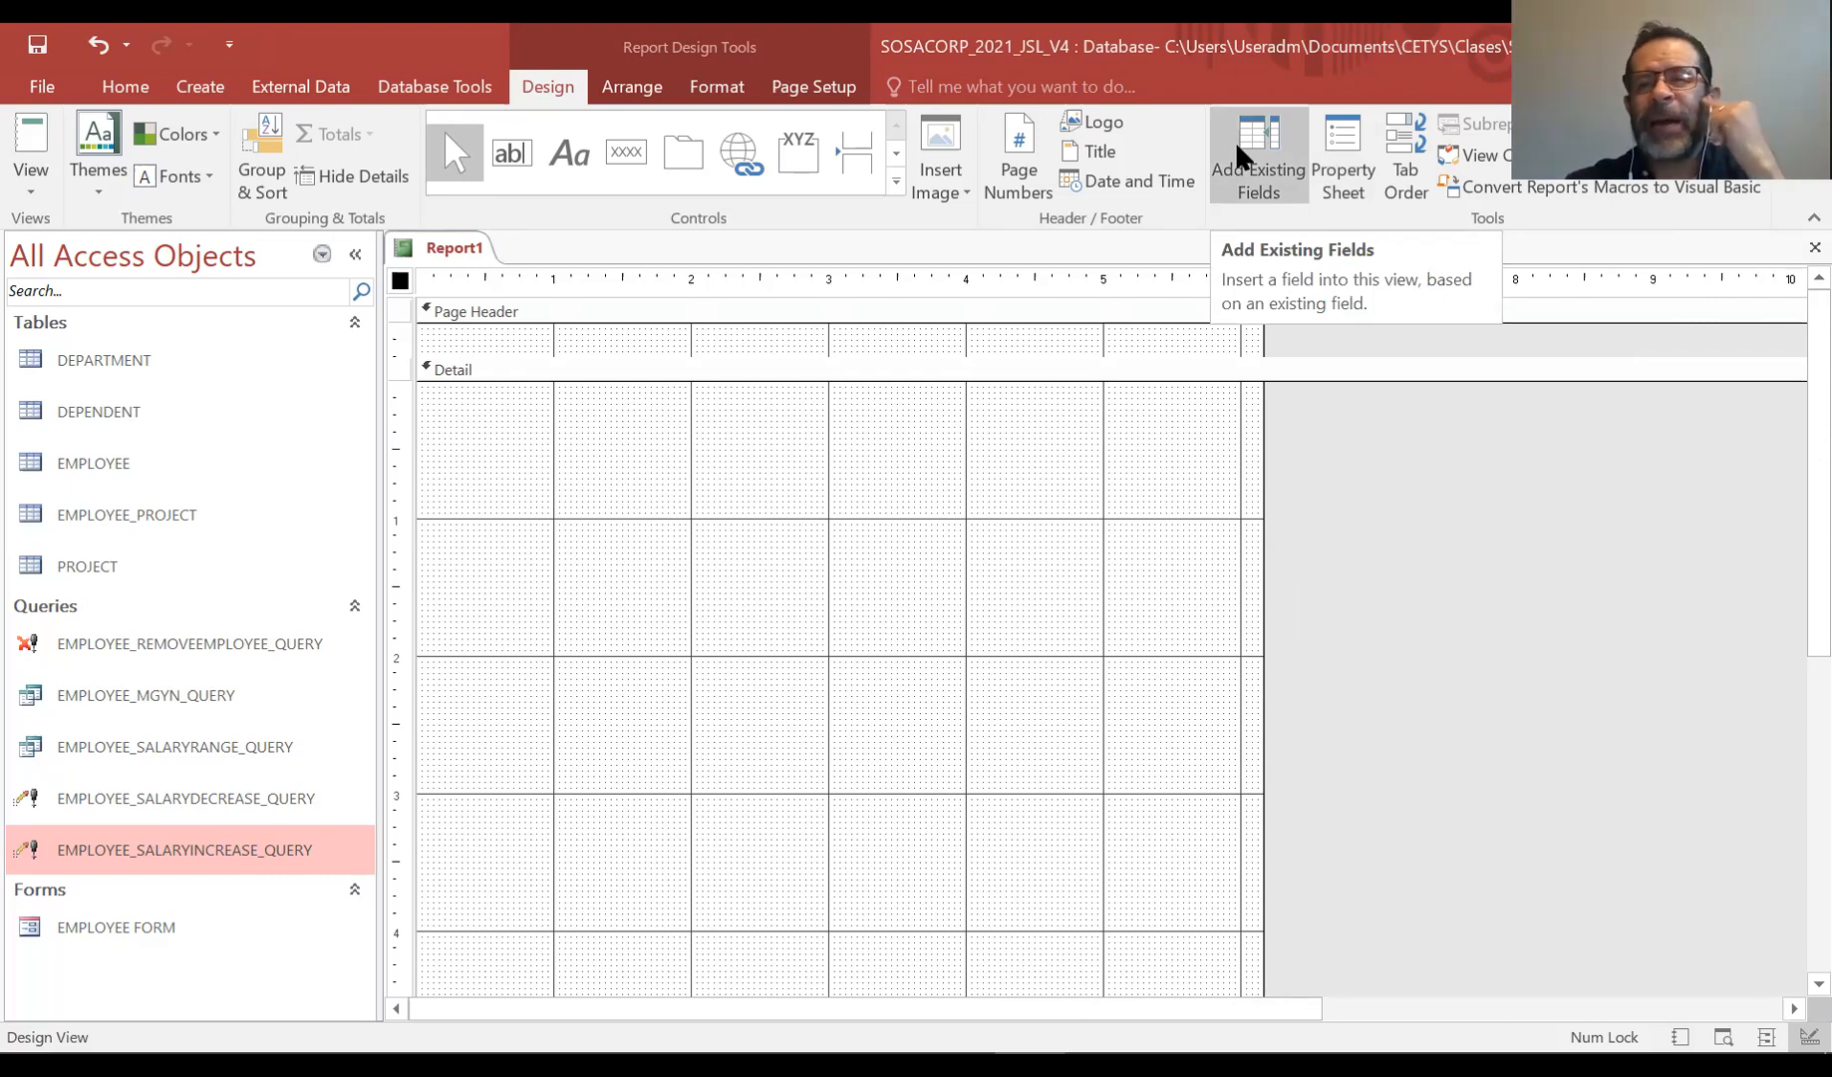
Save the report as EMPLOYEE_REPORT
{"action": "right_click", "coordinate": [454, 239]}
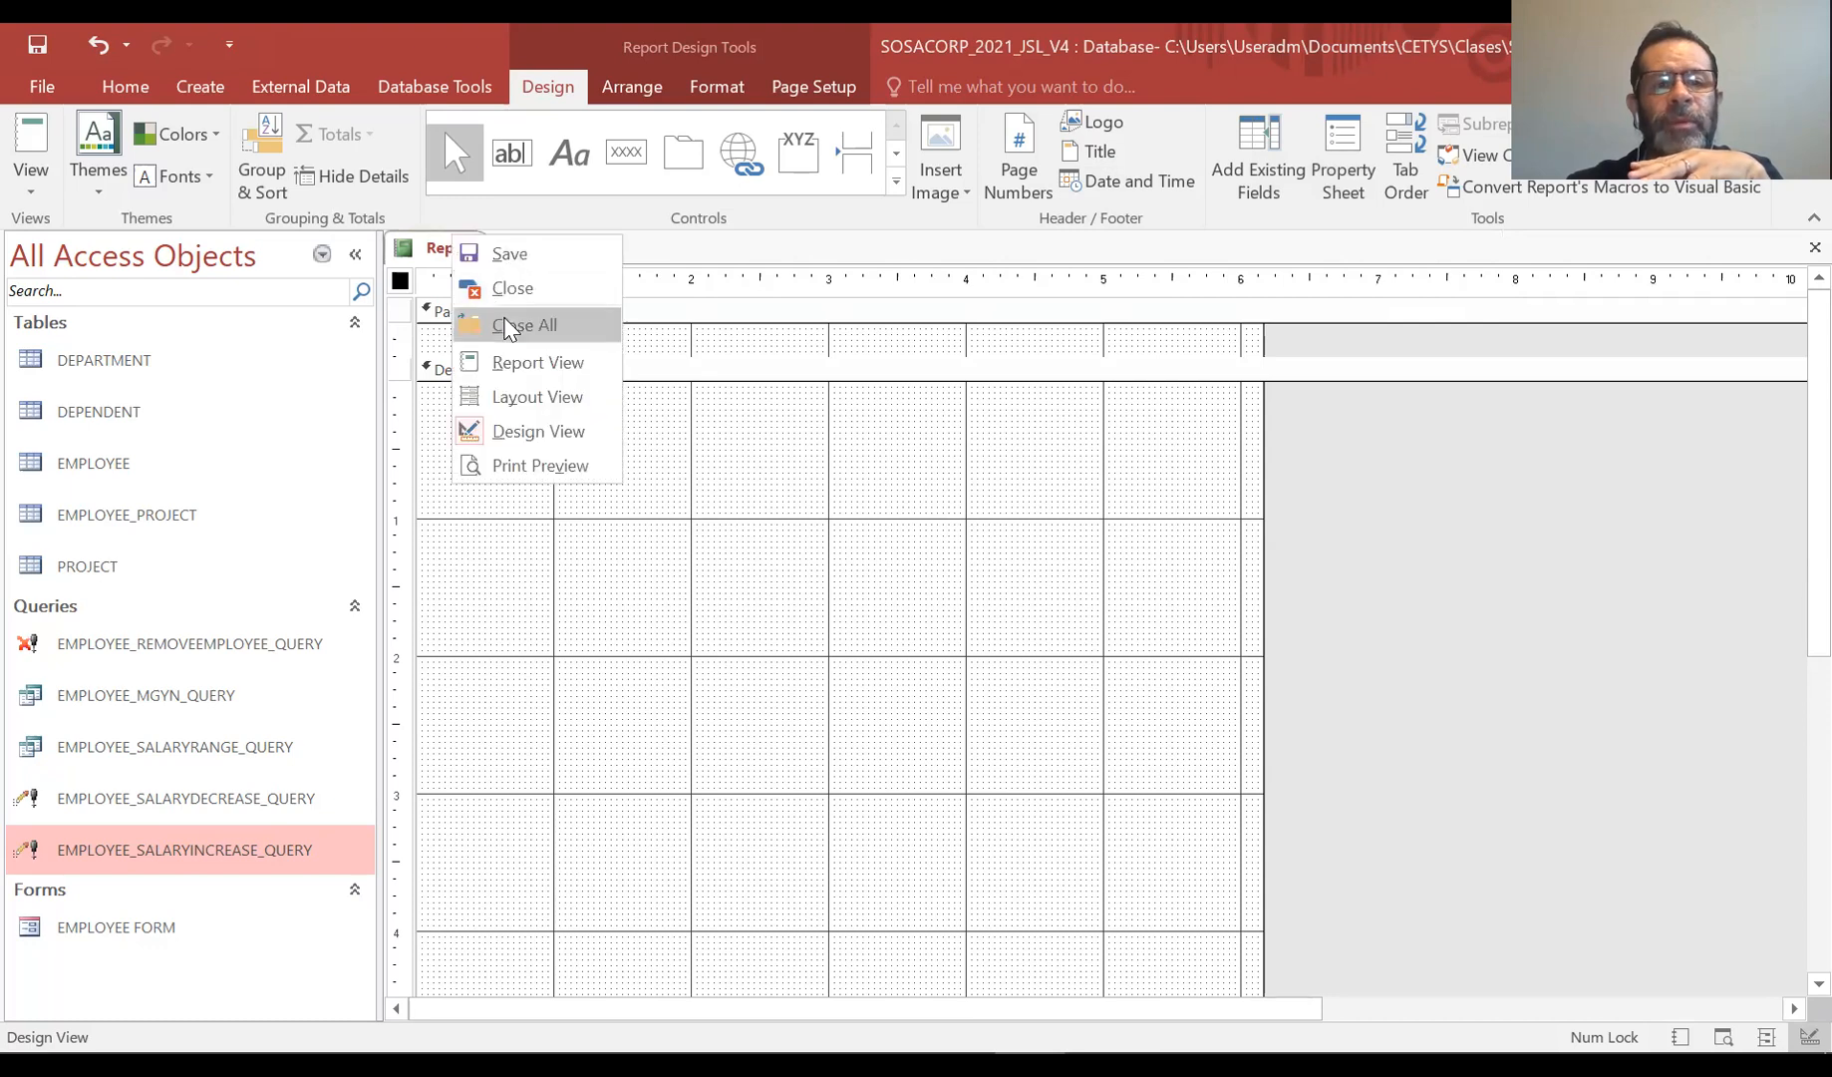
{"action": "left_click", "coordinate": [510, 256]}
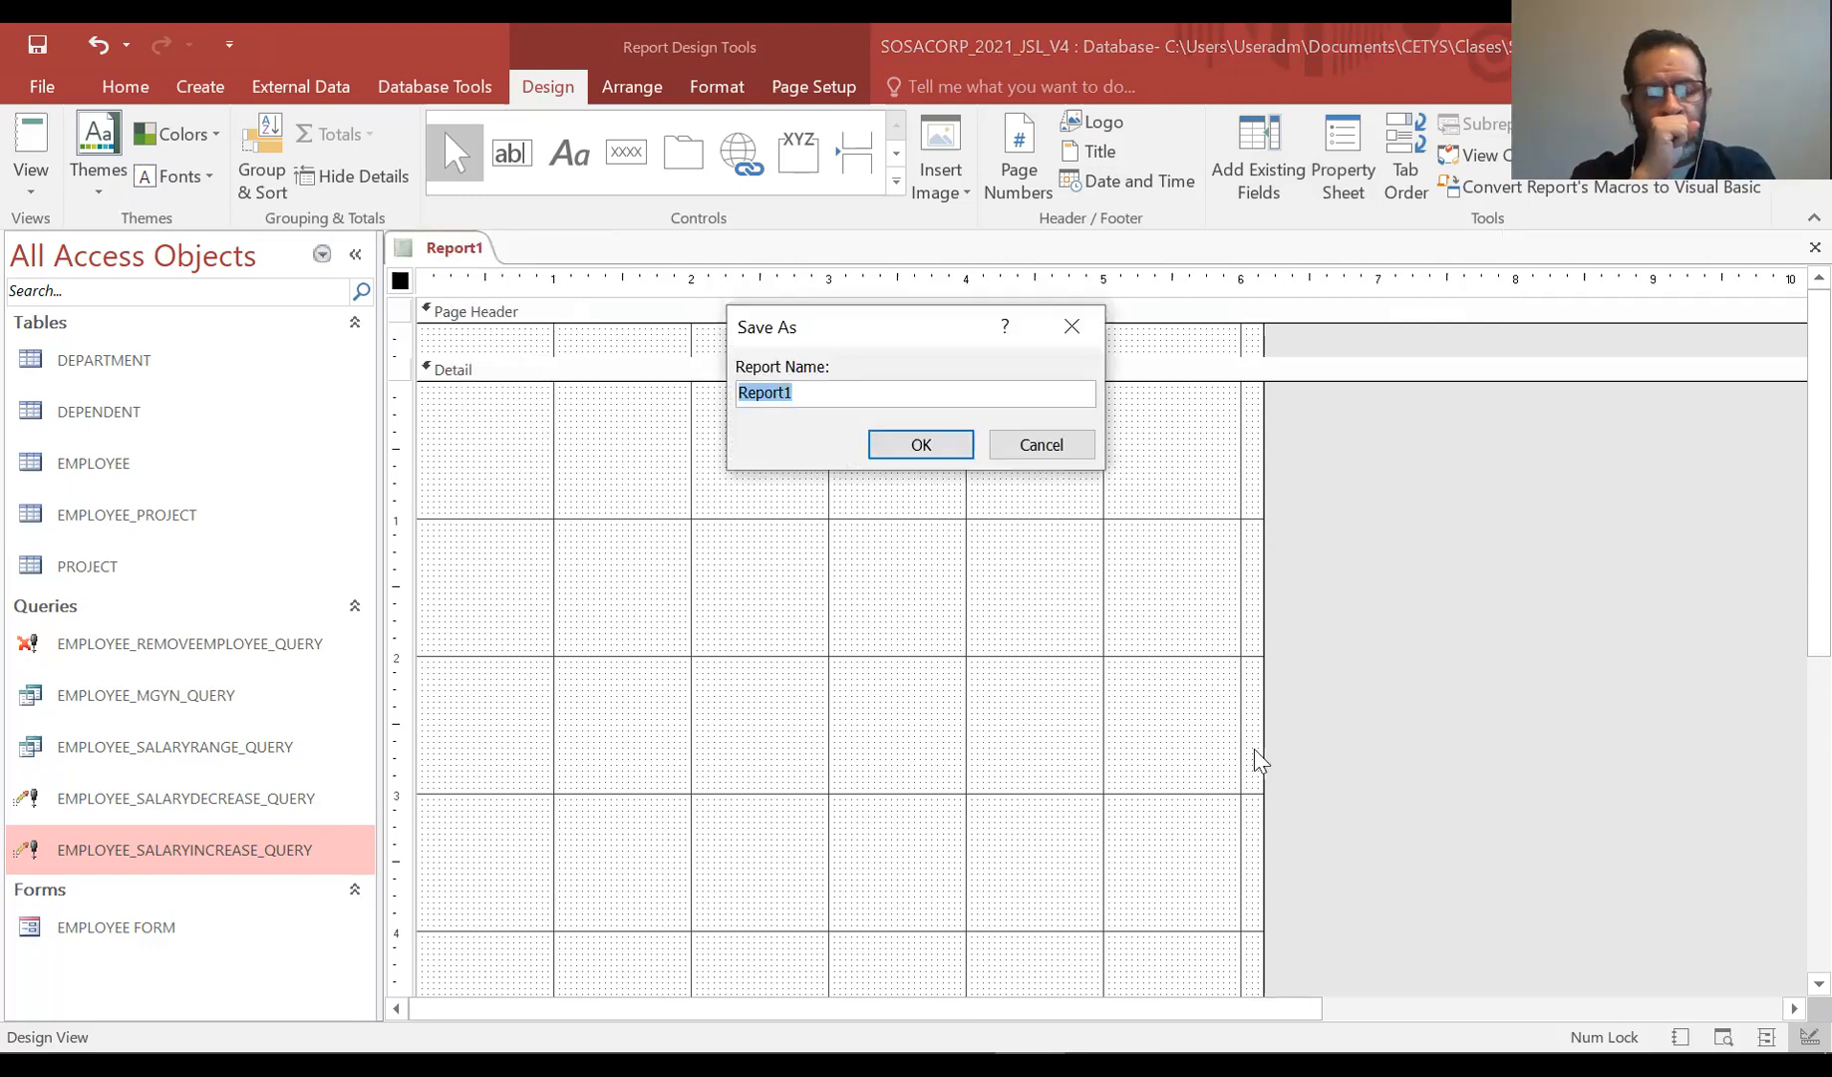
{"action": "key", "text": "Caps_Lock"}
{"action": "type", "text": "EMPLOYEE"}
{"action": "key", "text": "BackSpace"}
{"action": "key", "text": "BackSpace"}
{"action": "key", "text": "BackSpace"}
{"action": "key", "text": "BackSpace"}
{"action": "key", "text": "BackSpace"}
{"action": "key", "text": "BackSpace"}
{"action": "key", "text": "BackSpace"}
{"action": "key", "text": "BackSpace"}
{"action": "type", "text": "EMPLL"}
{"action": "key", "text": "BackSpace"}
{"action": "type", "text": "OYEE"}
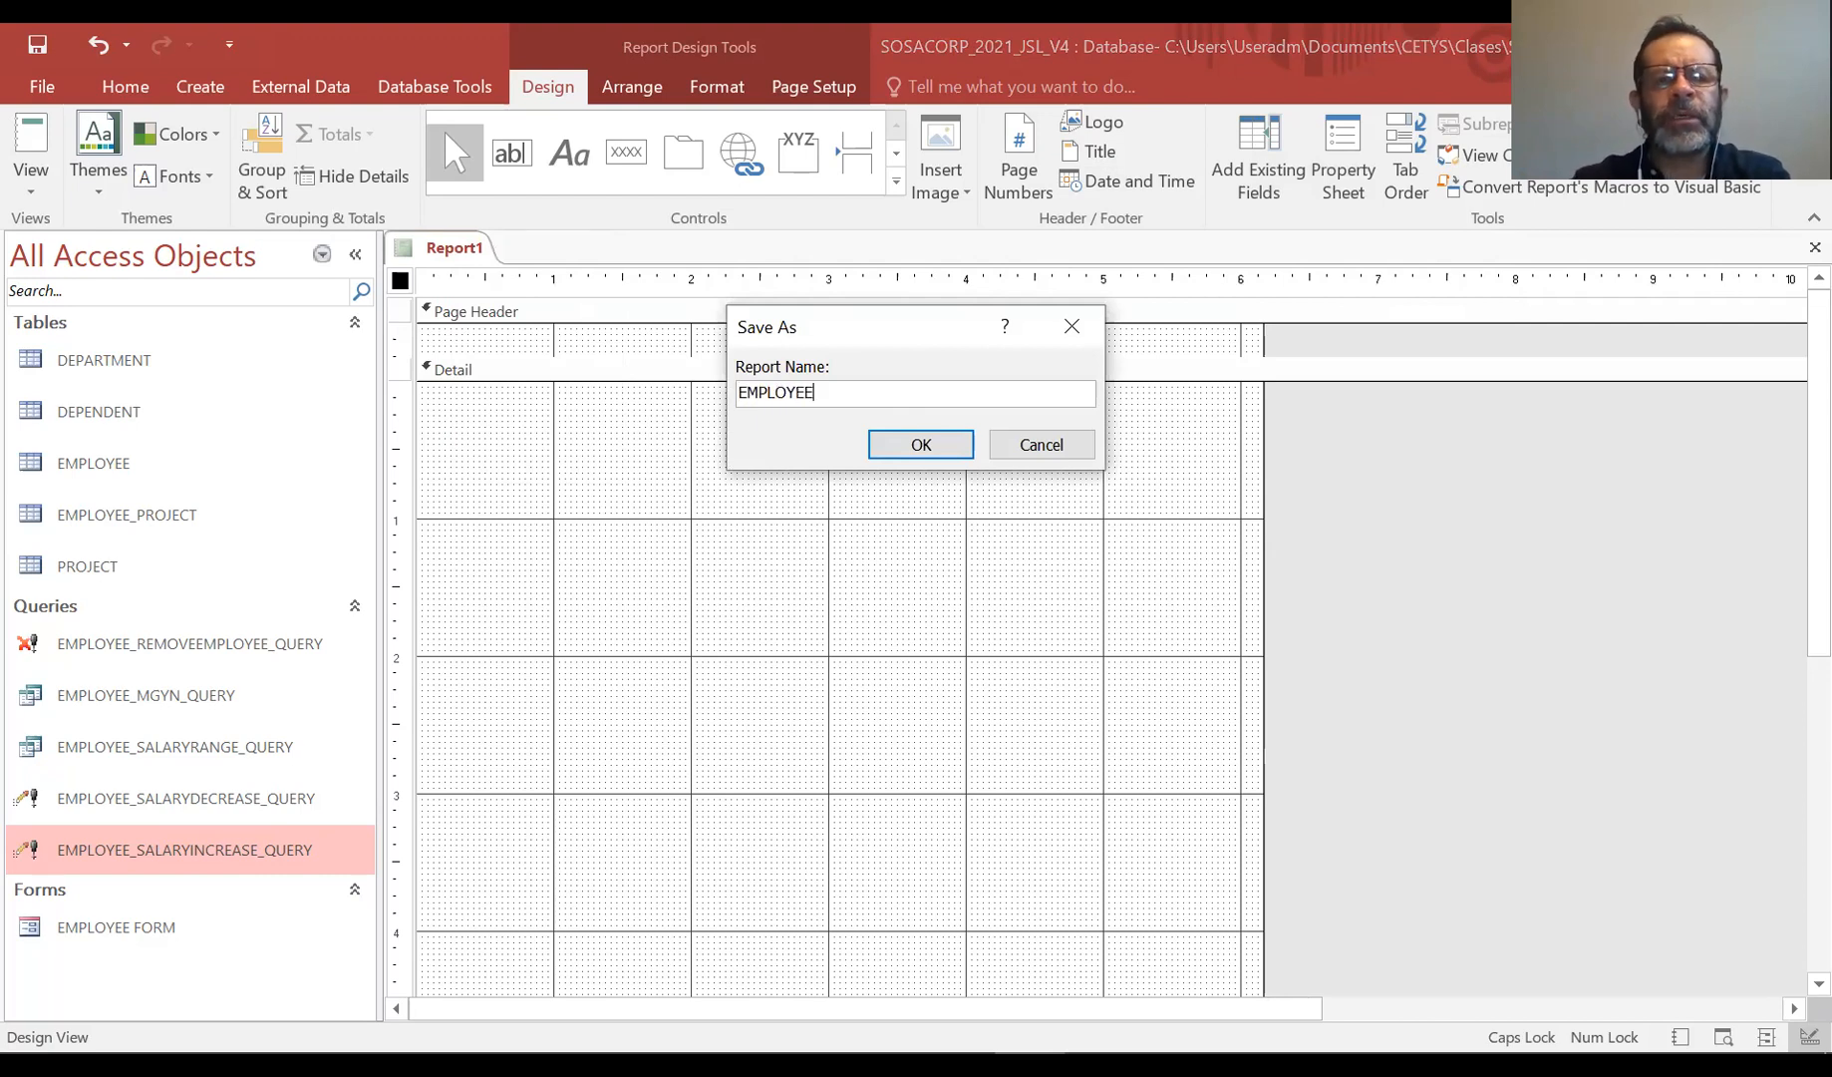
{"action": "type", "text": "_"}
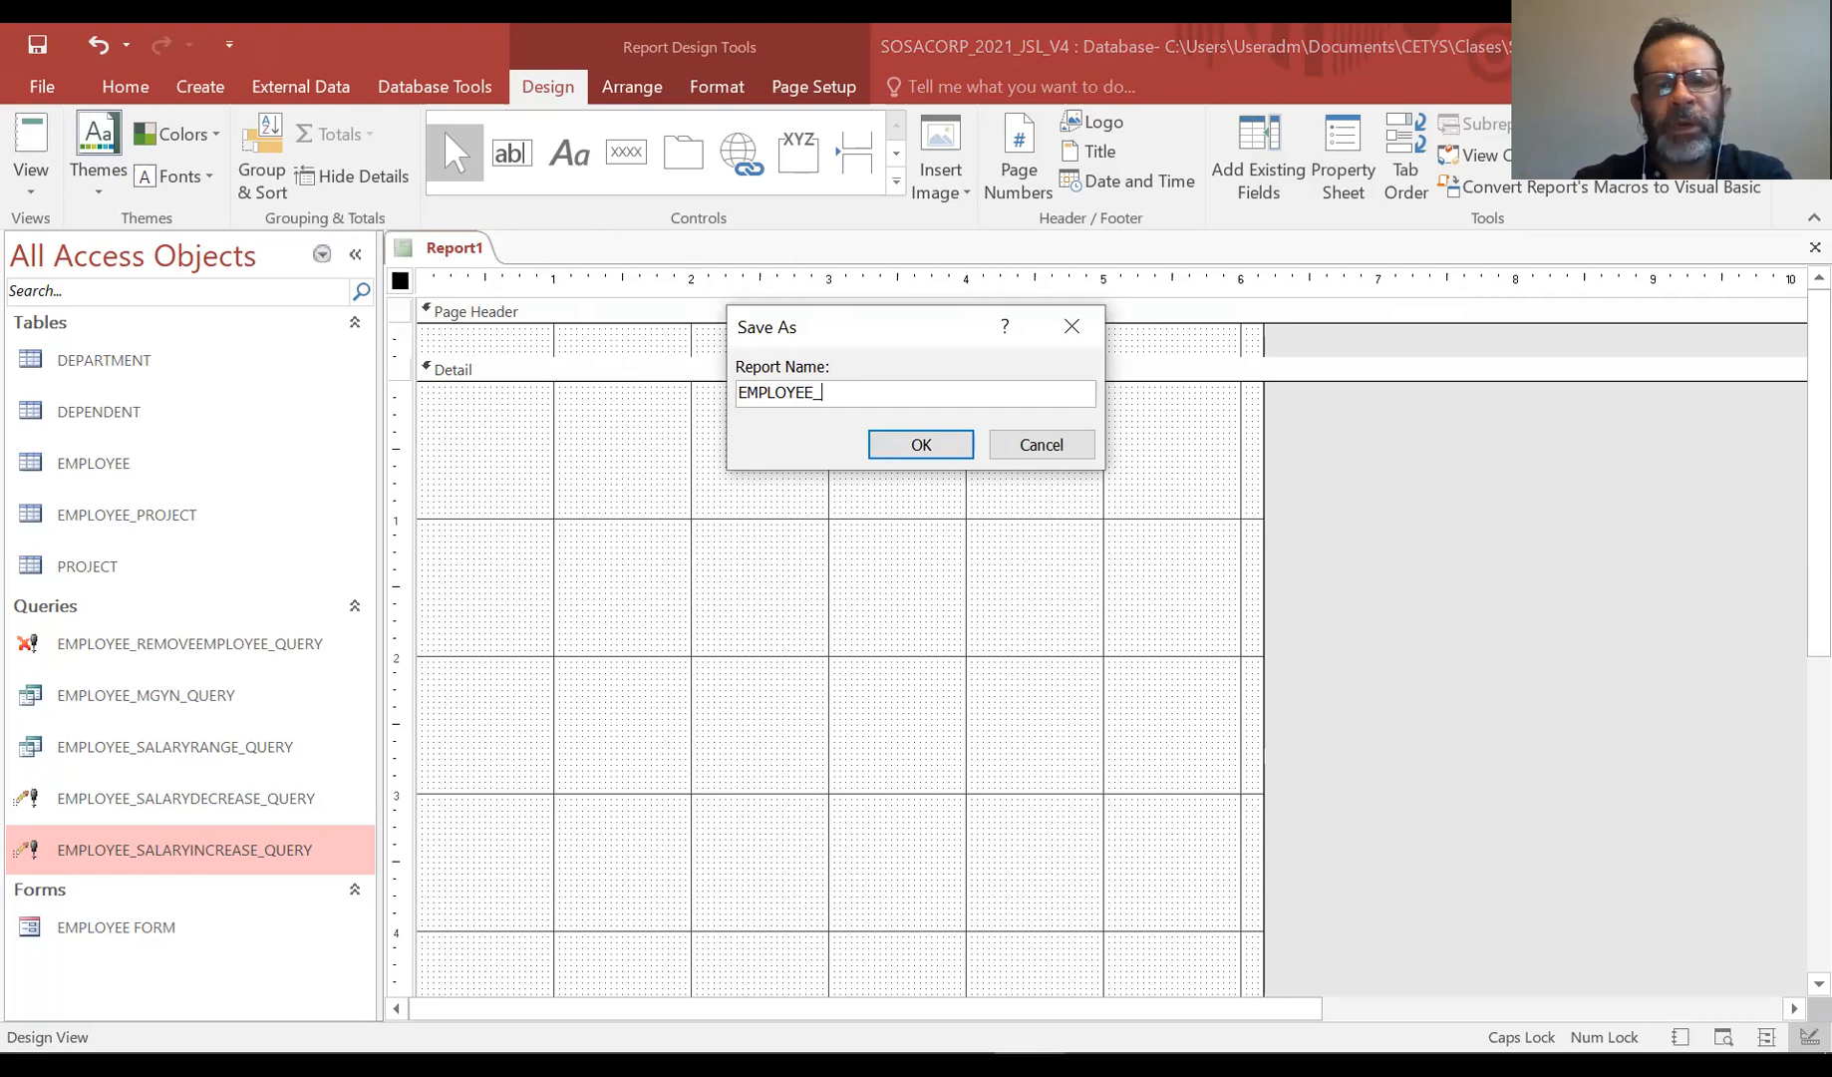
{"action": "type", "text": "REPORT"}
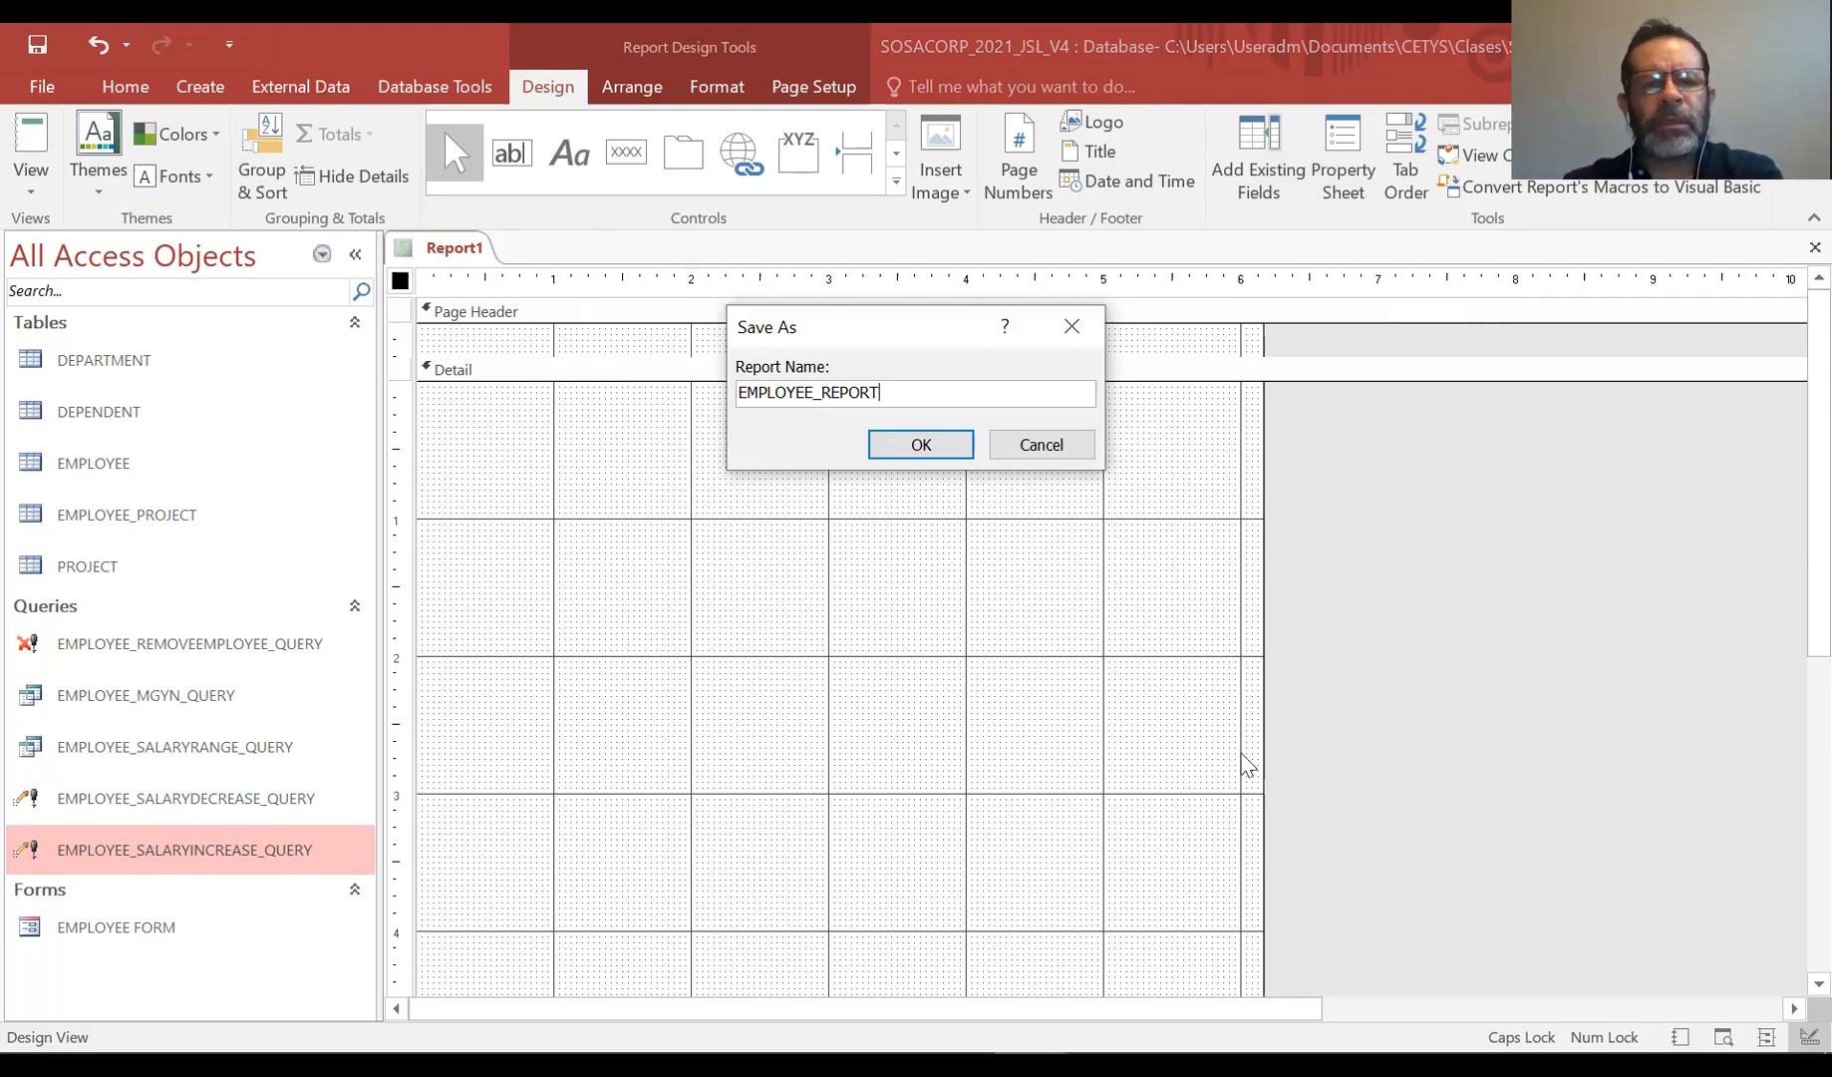
{"action": "left_click", "coordinate": [924, 445]}
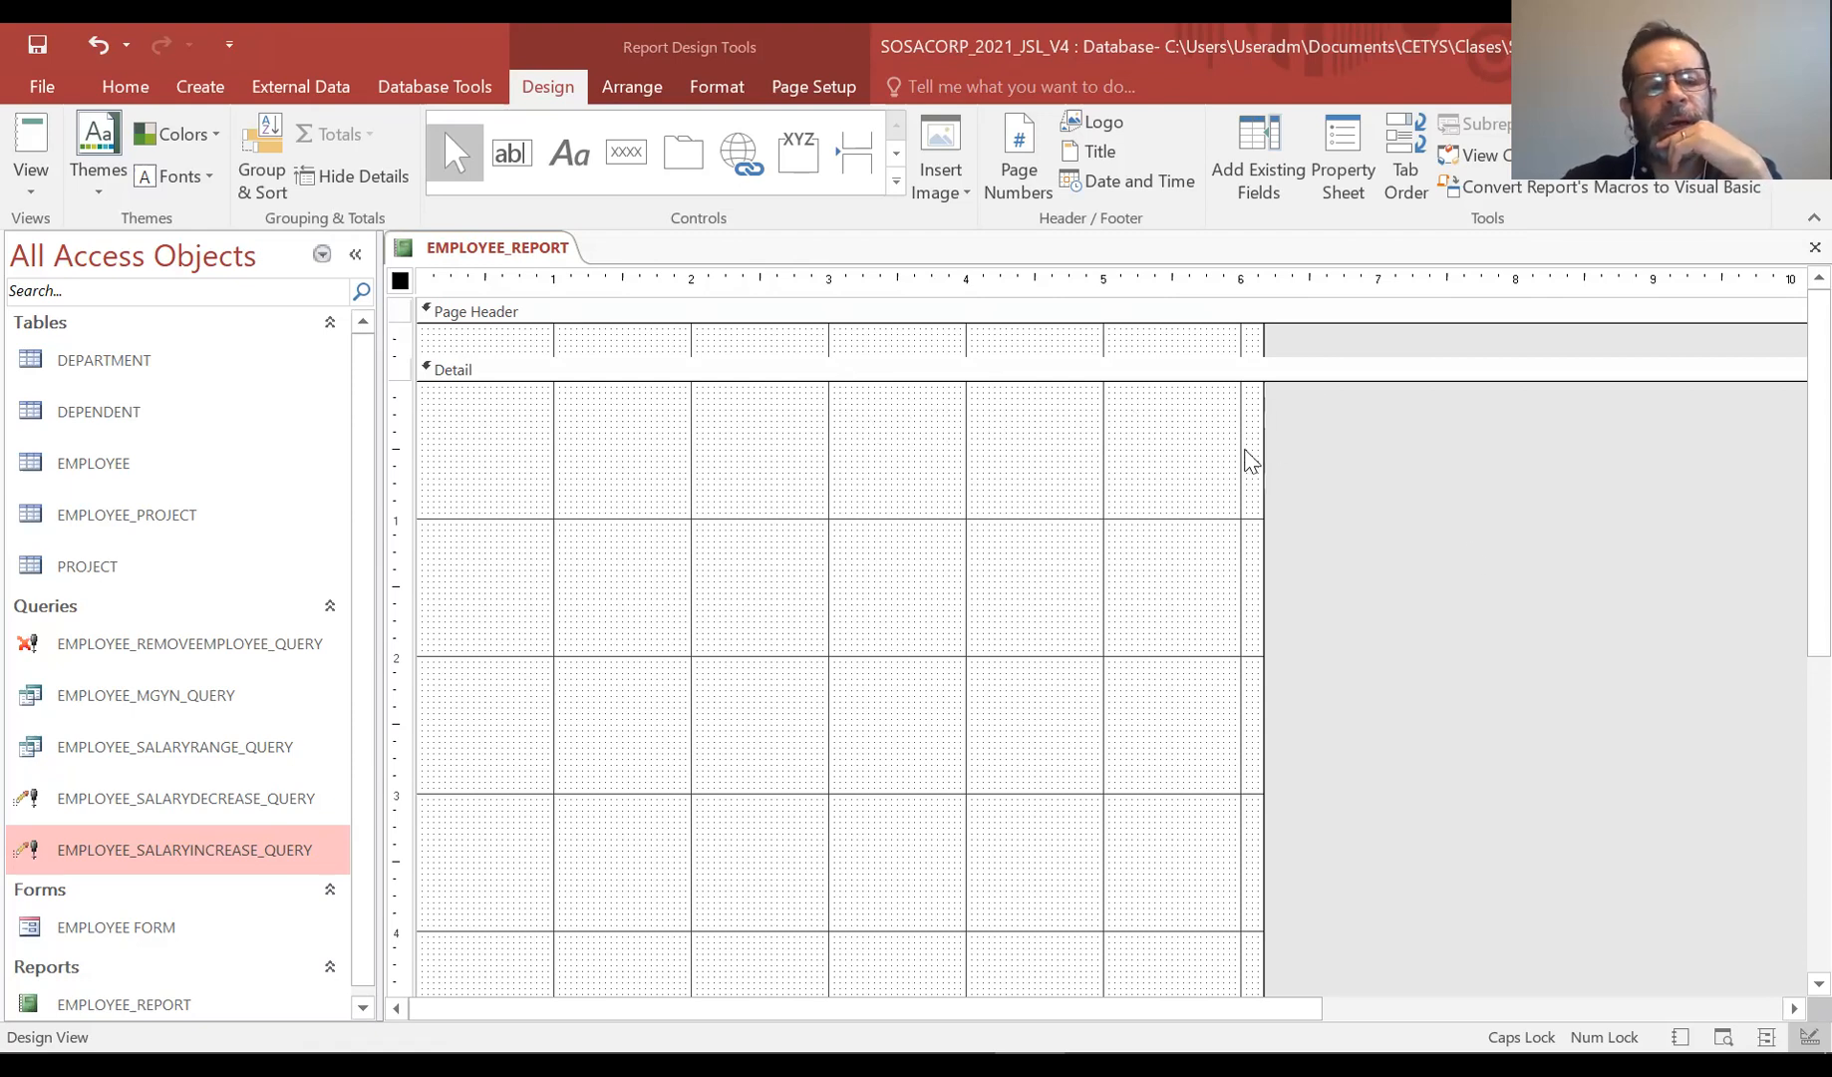
Add the EMP_SSN, EMP_NAME, EMP_SAL and DPT_ID fields to the report's Detail section
{"action": "left_click", "coordinate": [1252, 169]}
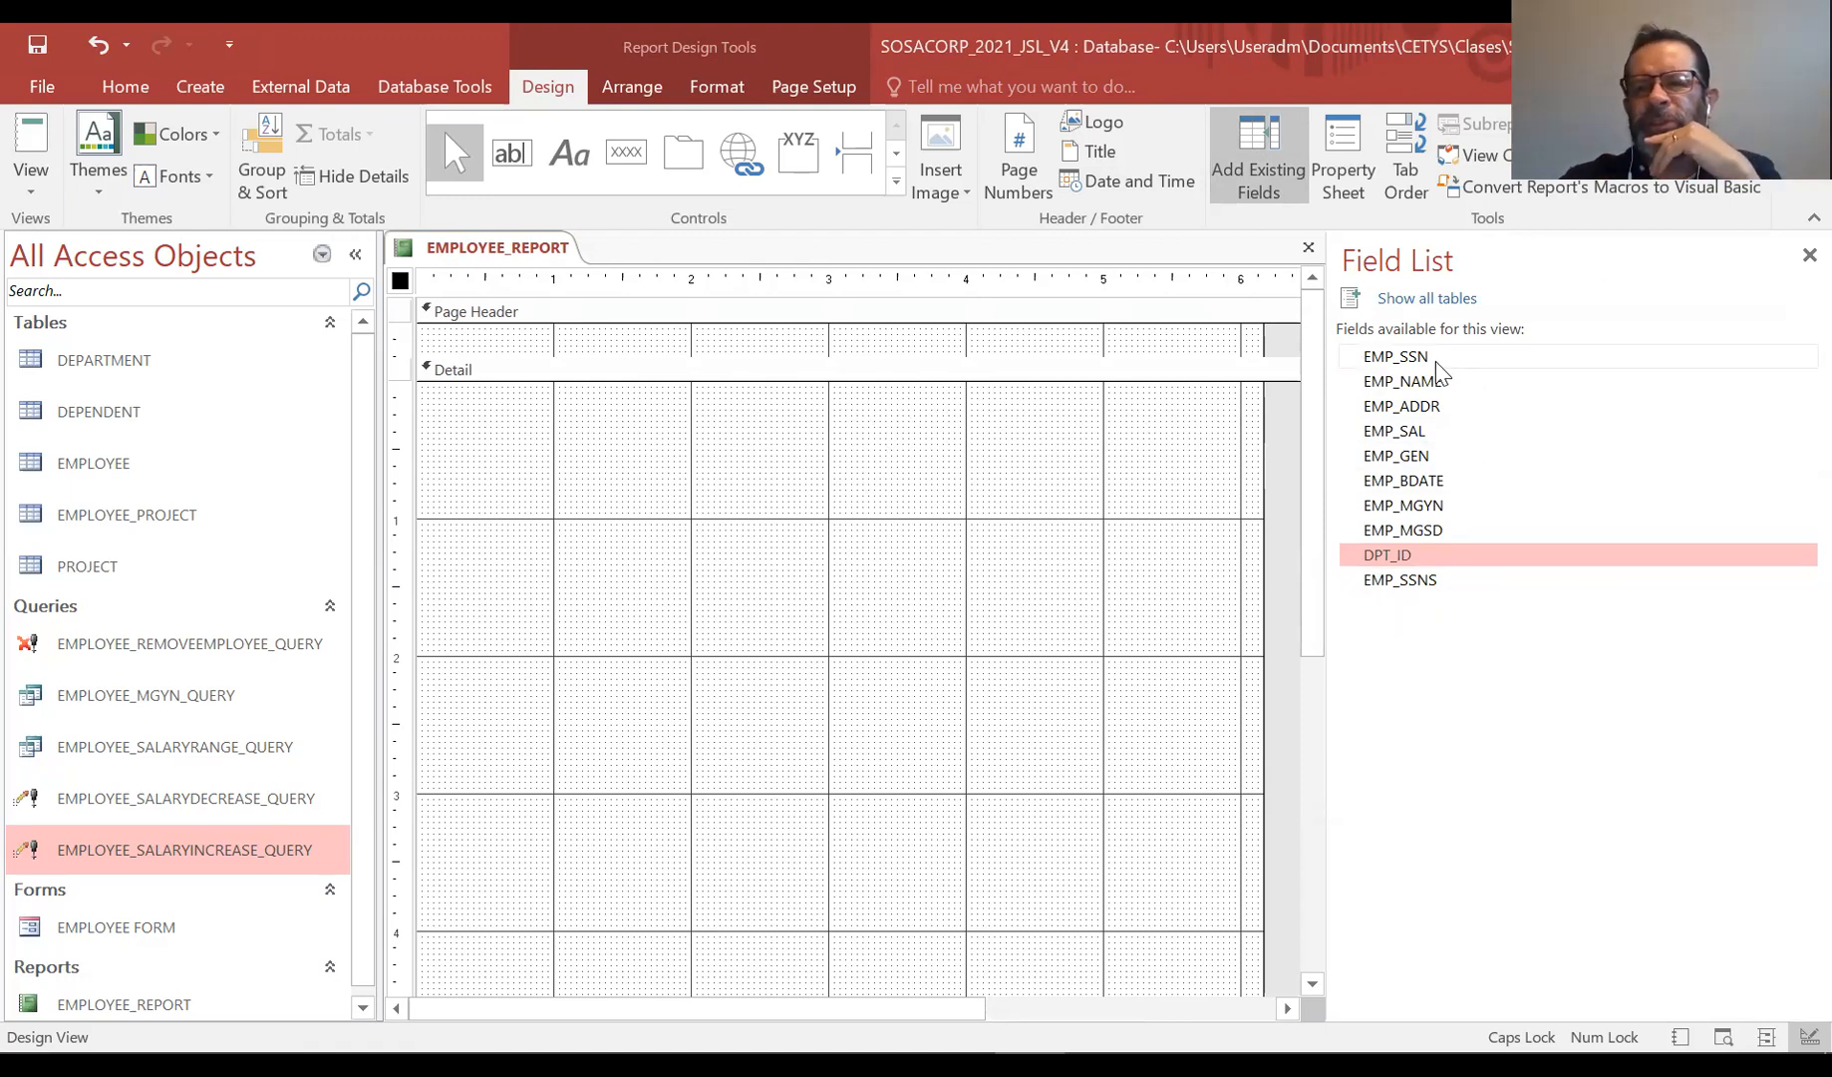
{"action": "left_click", "coordinate": [1399, 358]}
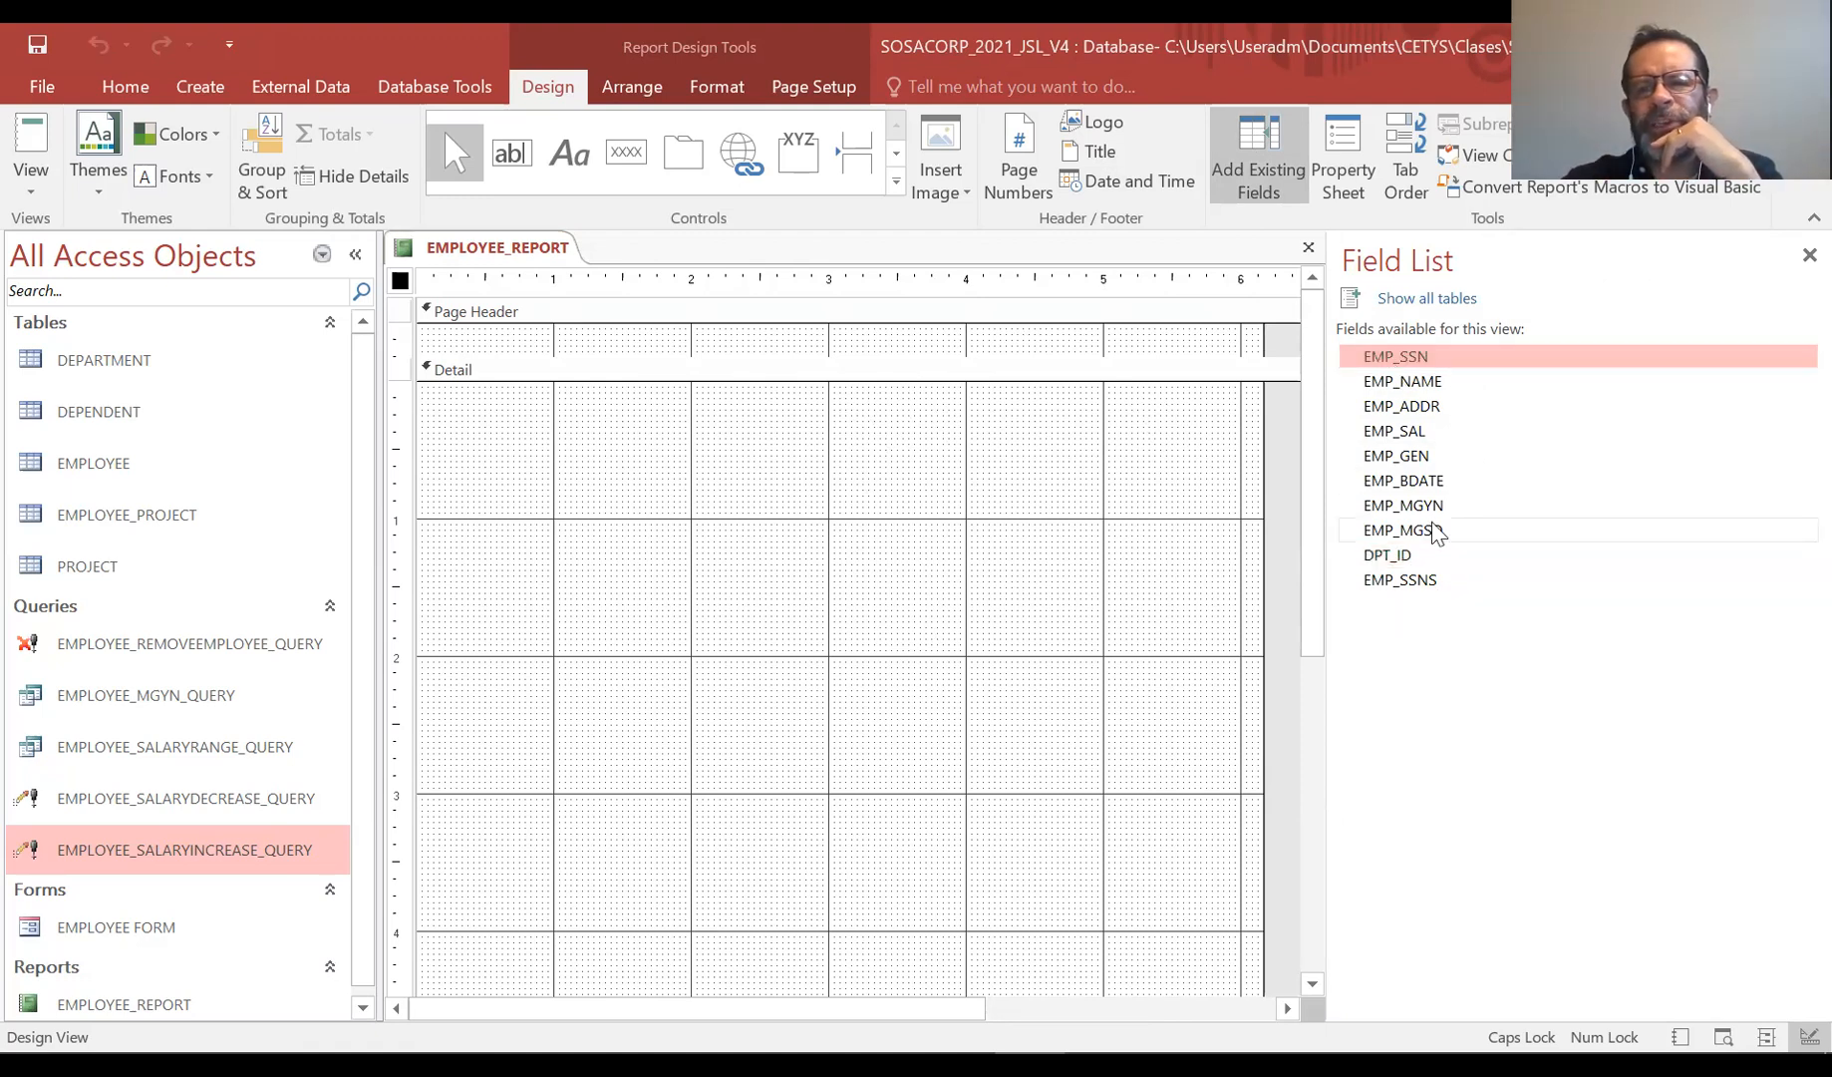
{"action": "left_click", "coordinate": [1410, 379], "text": "shift"}
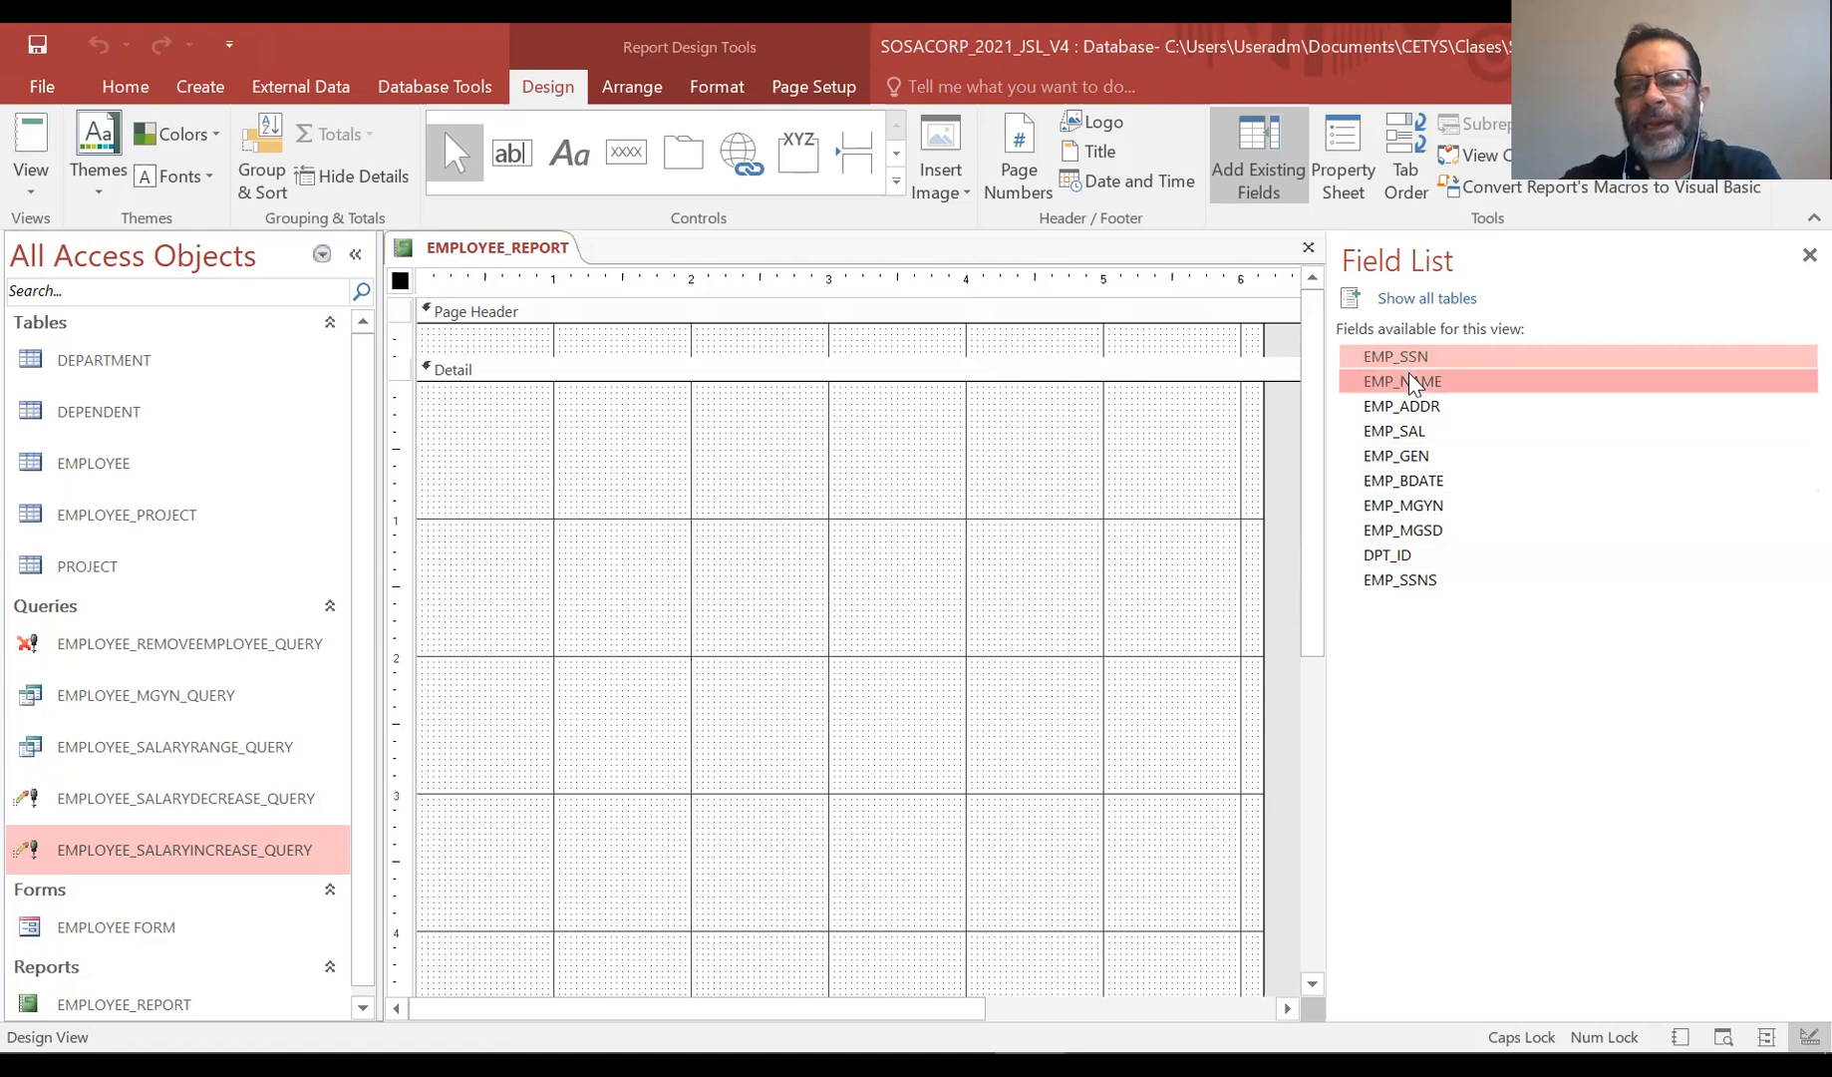
{"action": "left_click", "coordinate": [1422, 434], "text": "ctrl"}
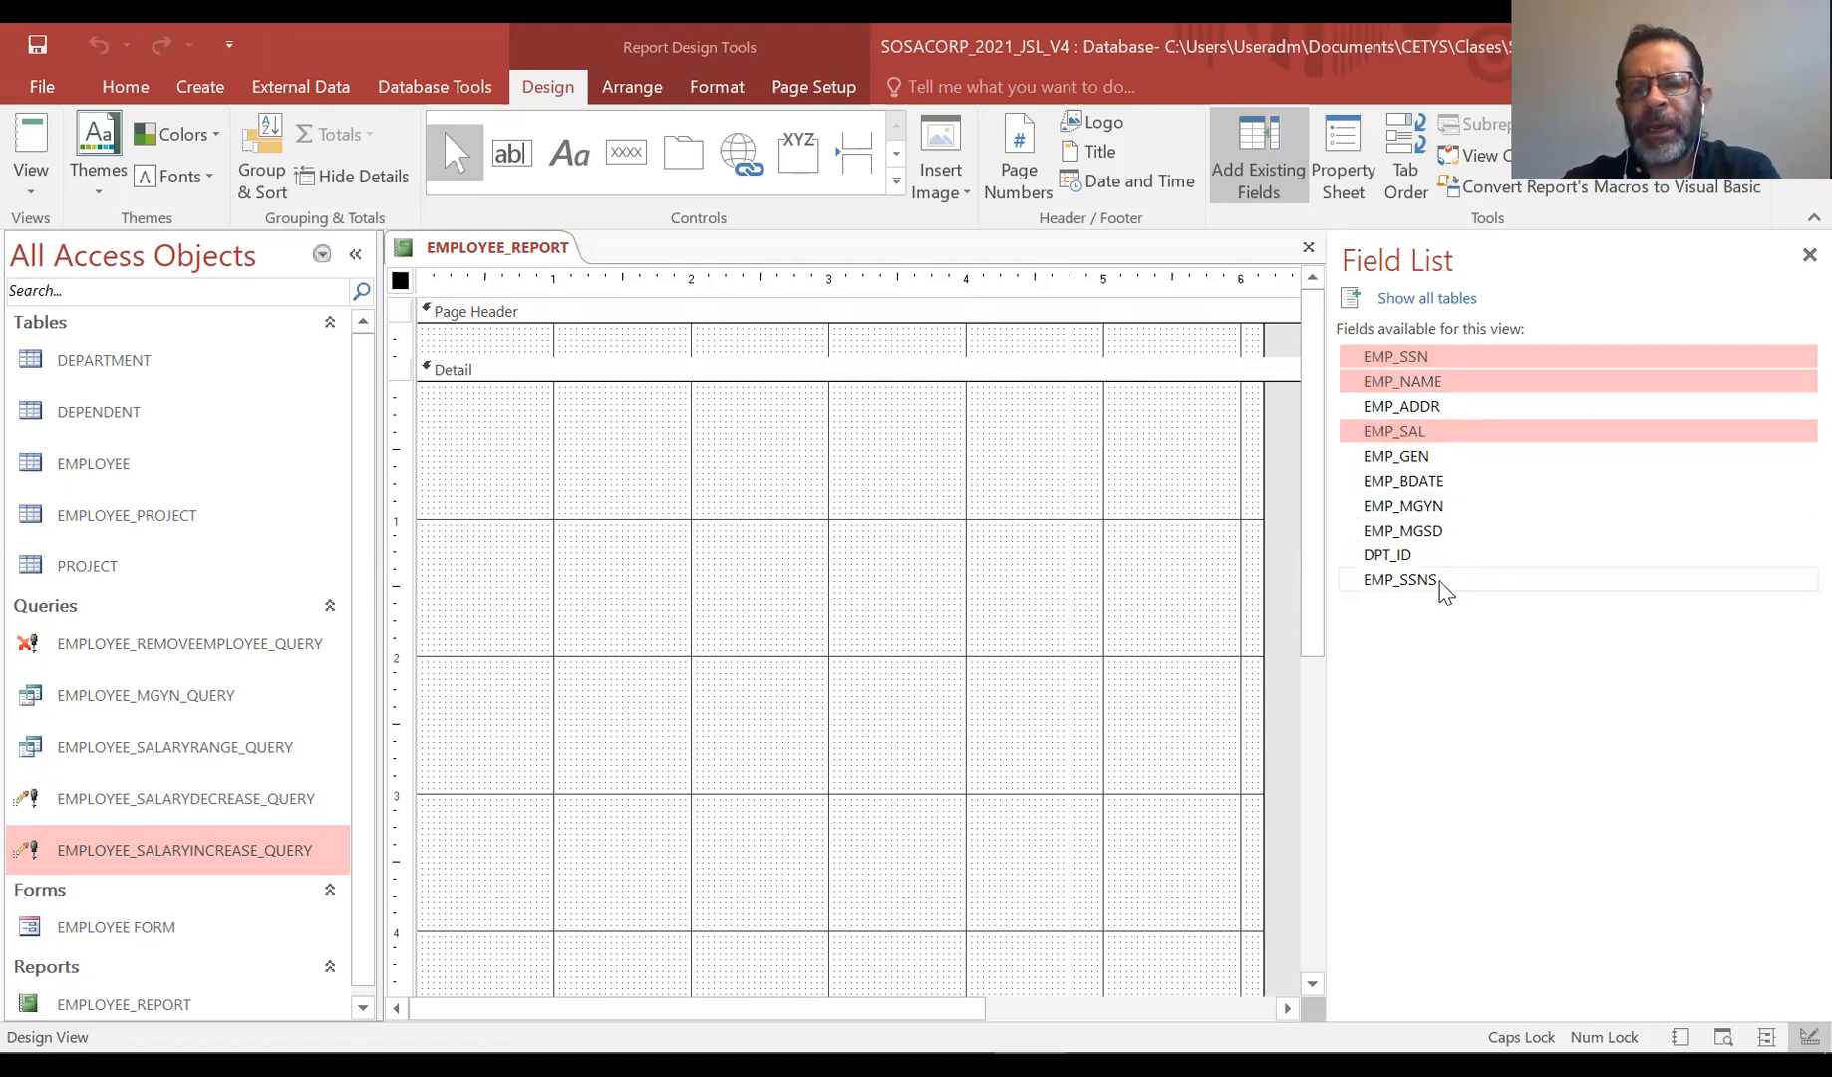
{"action": "left_click", "coordinate": [1431, 548], "text": "ctrl"}
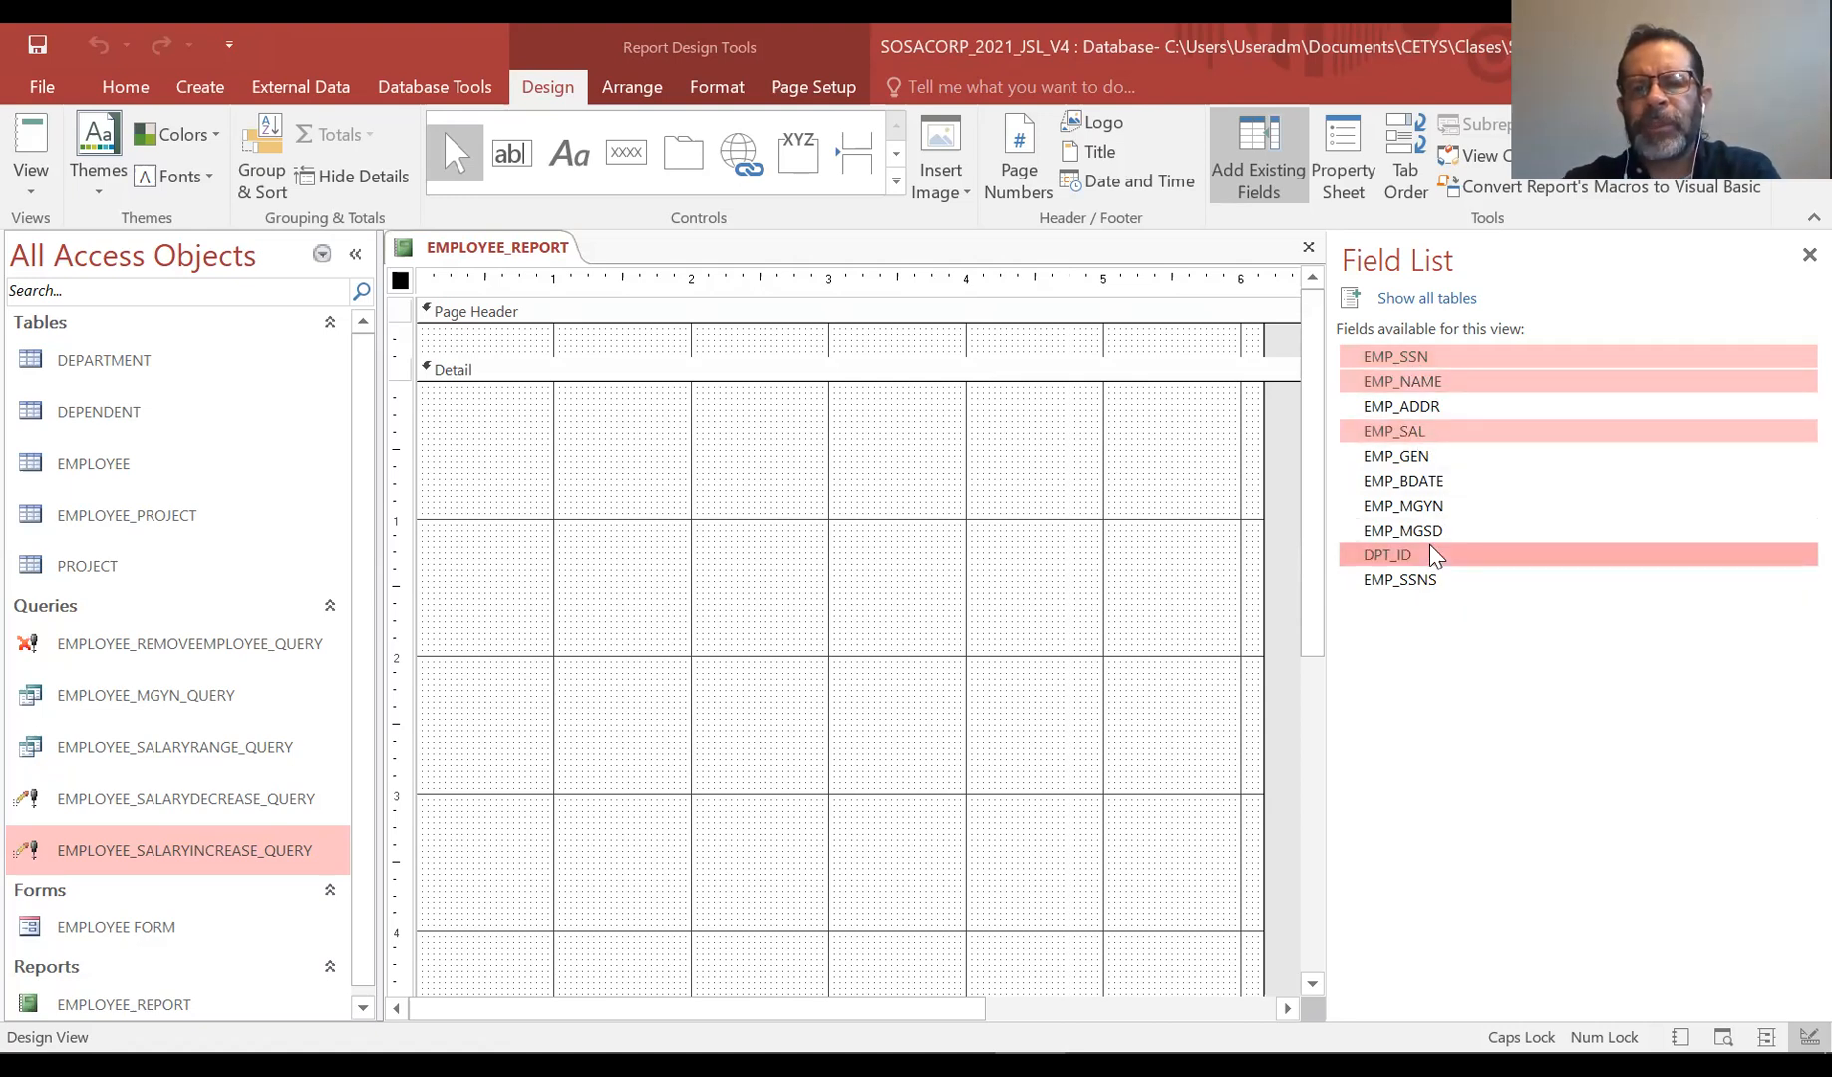
{"action": "left_click_drag", "start_coordinate": [1433, 361], "coordinate": [628, 462]}
{"action": "left_click", "coordinate": [932, 748]}
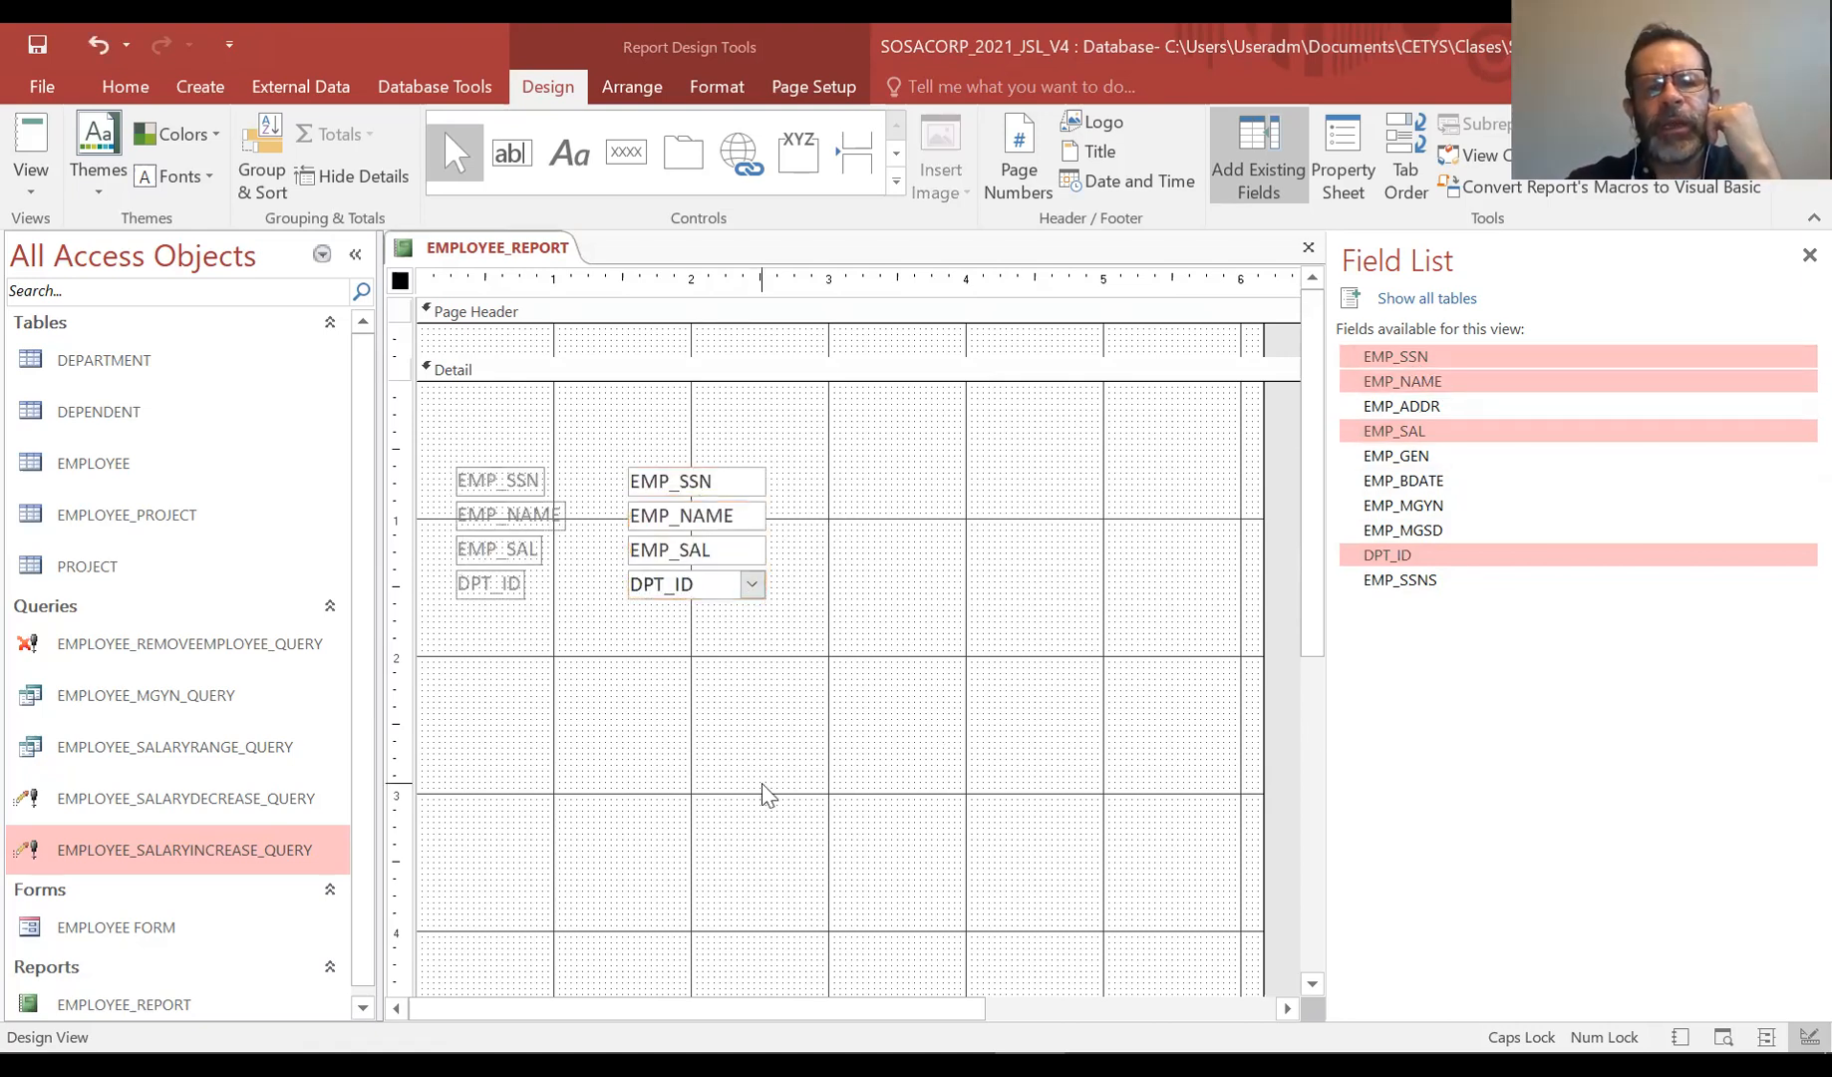
Move the four field controls up toward the top of the Detail section
{"action": "left_click_drag", "start_coordinate": [865, 660], "coordinate": [439, 444]}
{"action": "left_click_drag", "start_coordinate": [736, 602], "coordinate": [732, 539]}
{"action": "left_click", "coordinate": [1104, 696]}
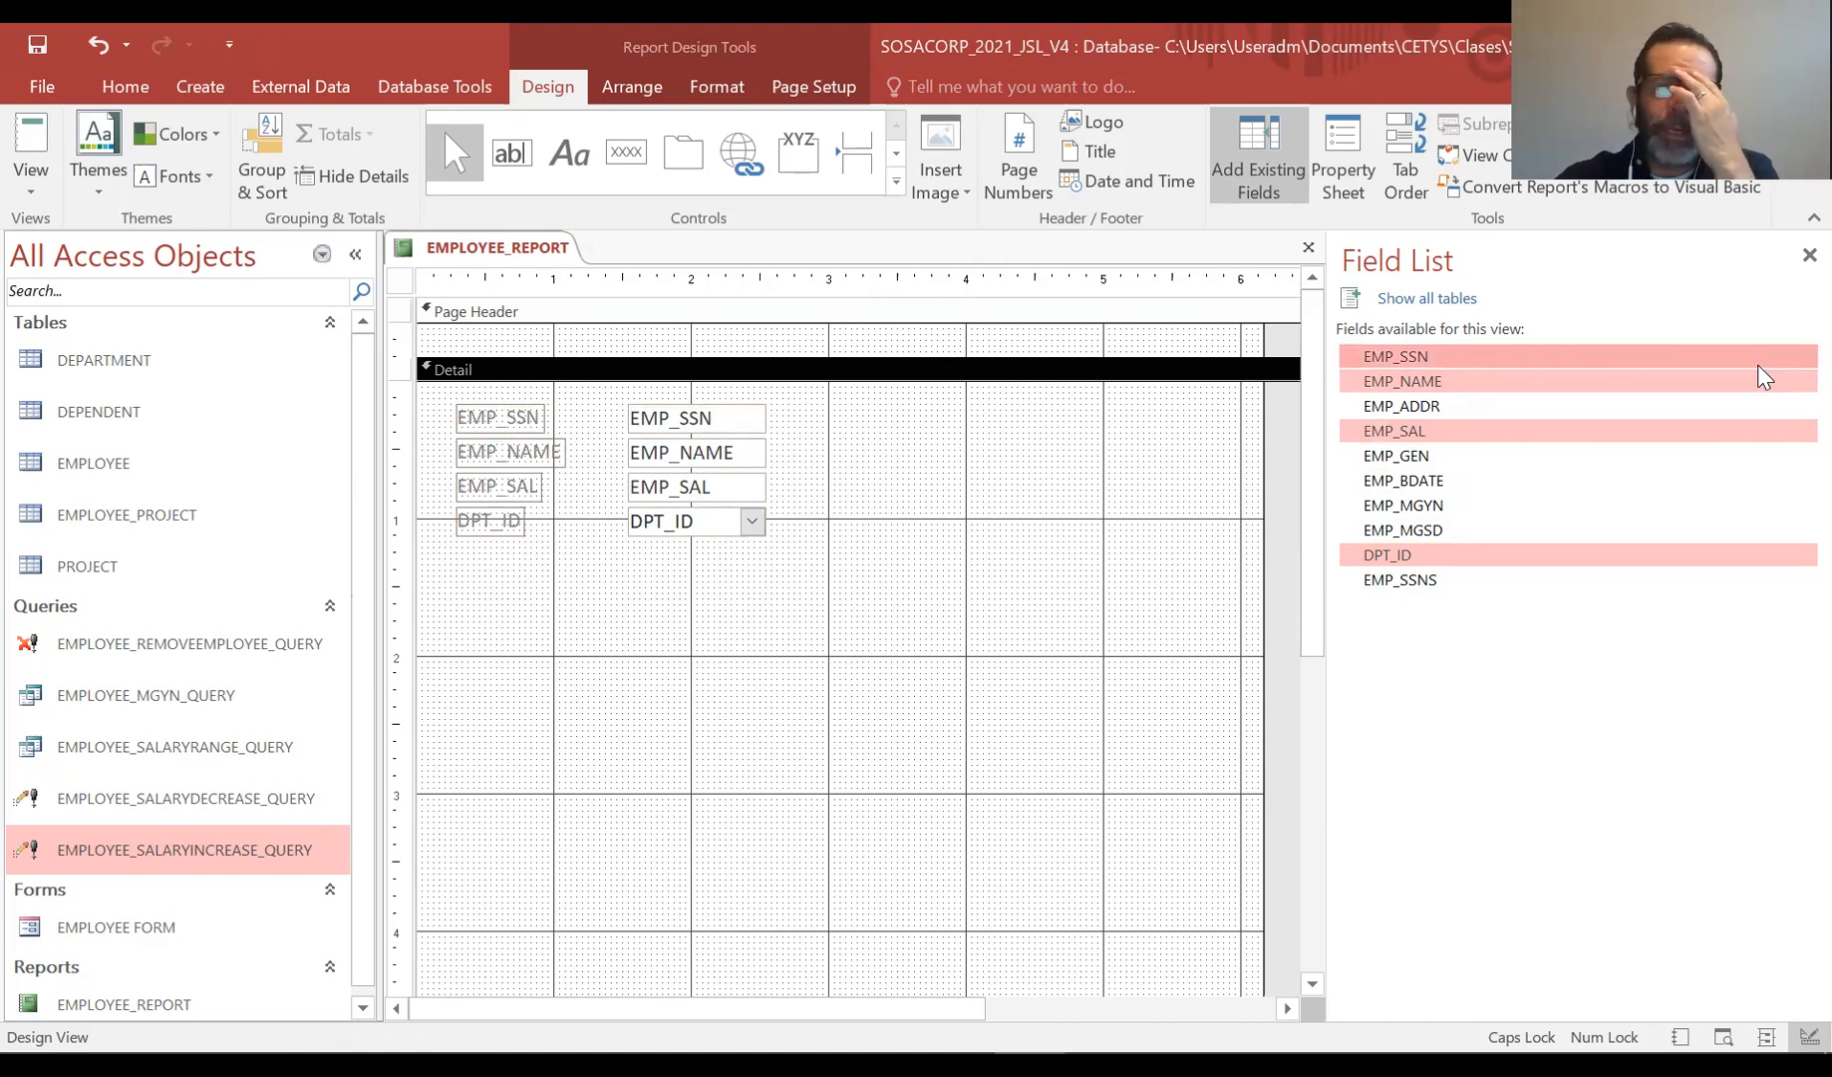
{"action": "left_click", "coordinate": [1809, 255]}
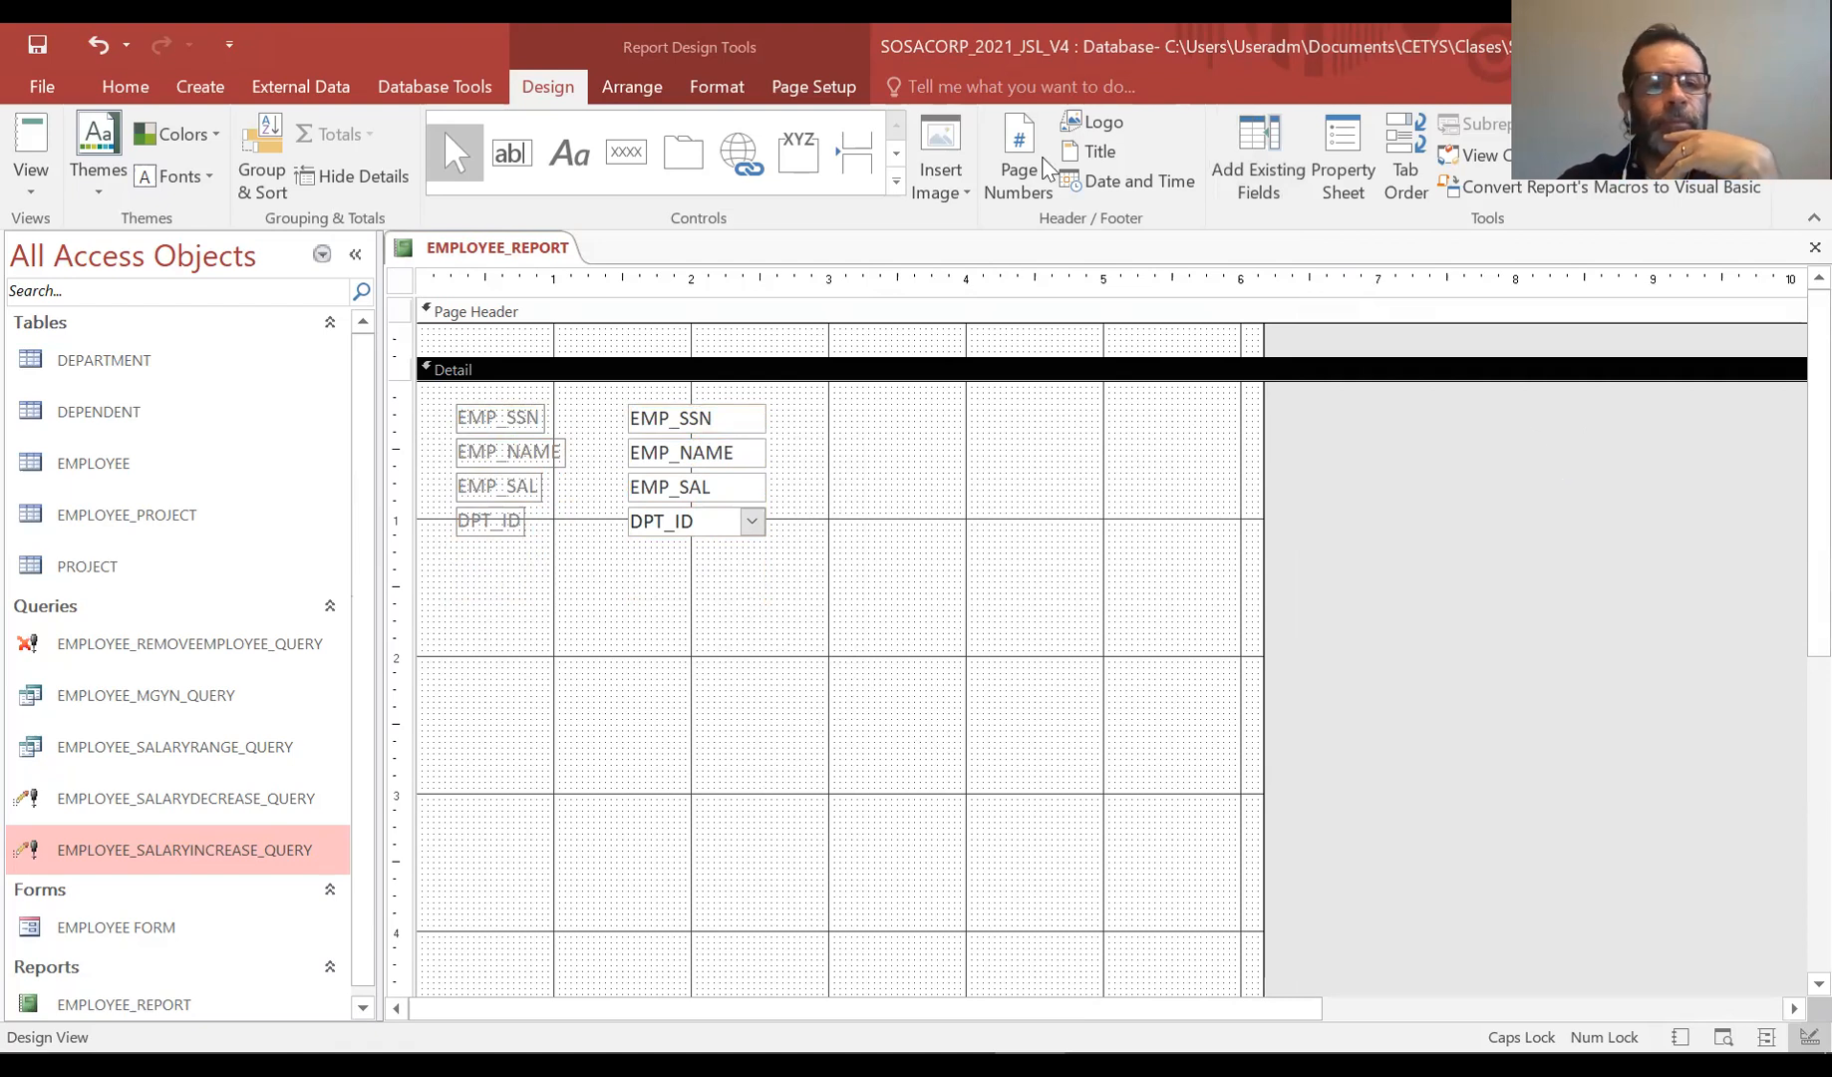
Switch the report to Report View
{"action": "left_click", "coordinate": [31, 184]}
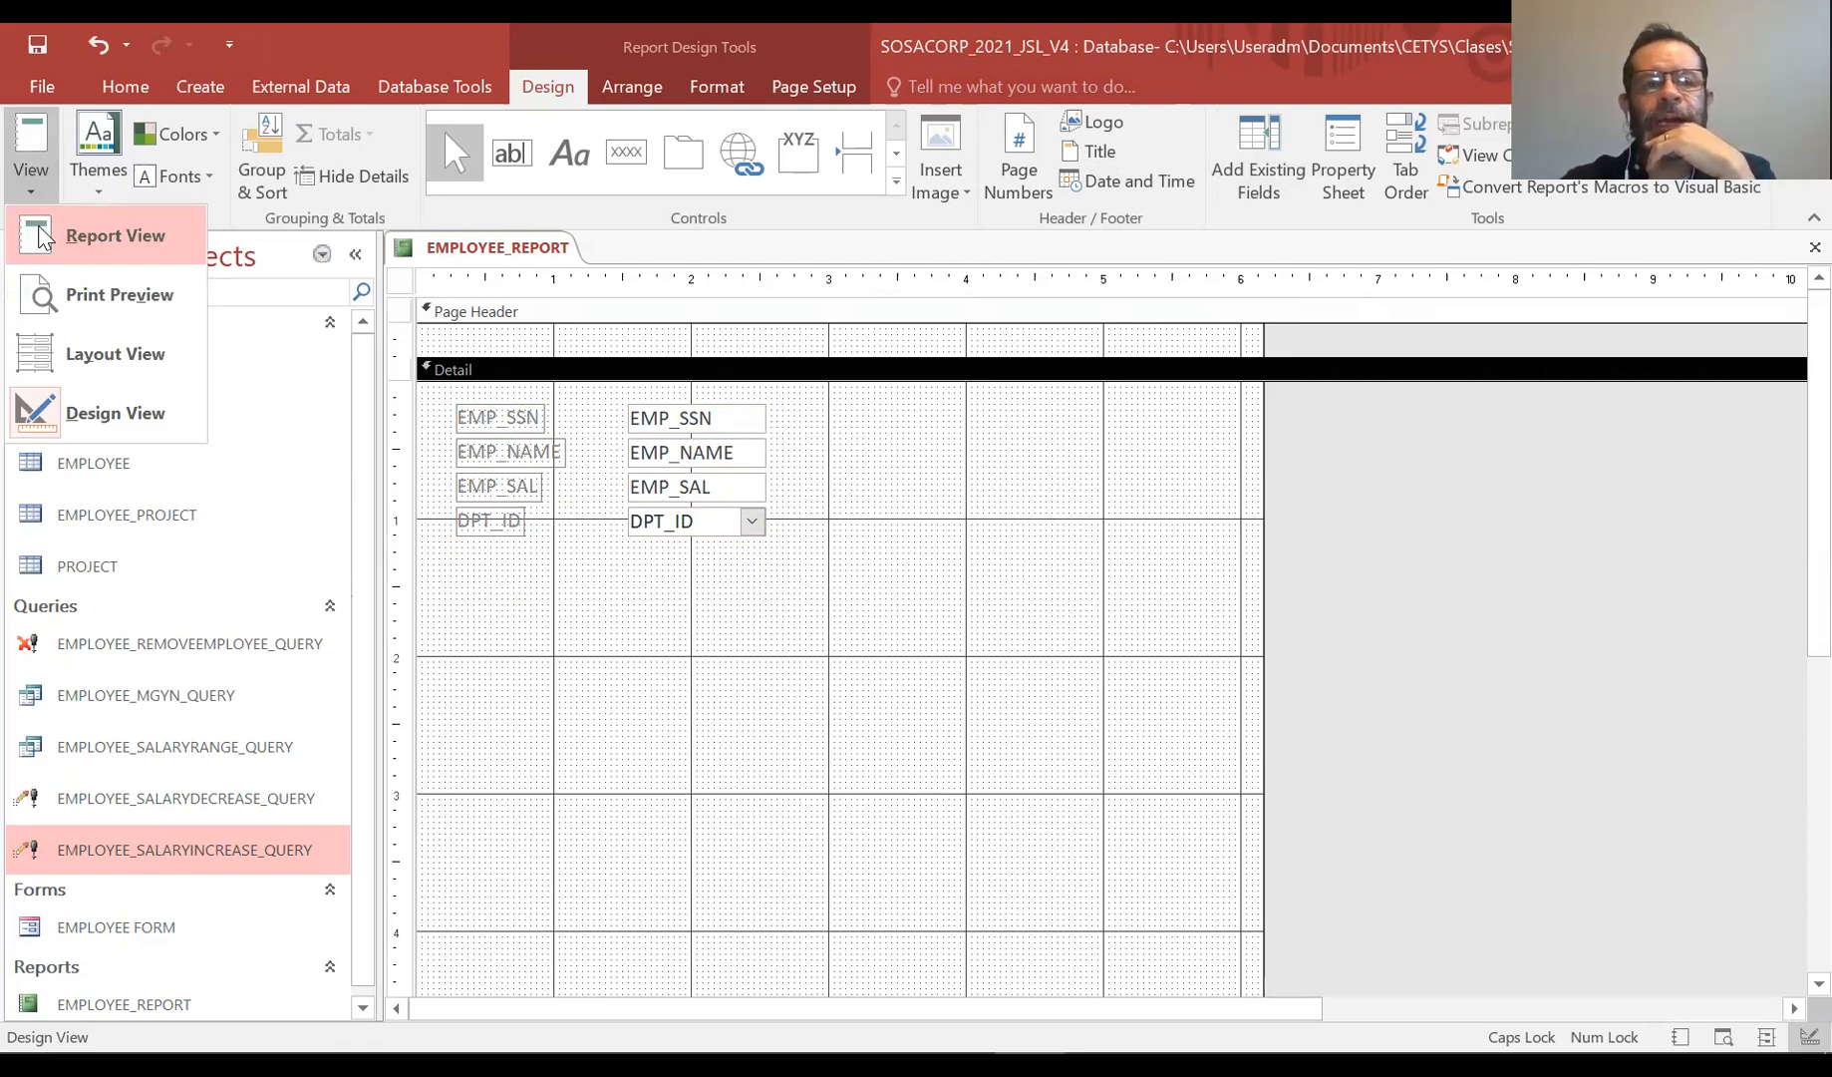
{"action": "left_click", "coordinate": [40, 235]}
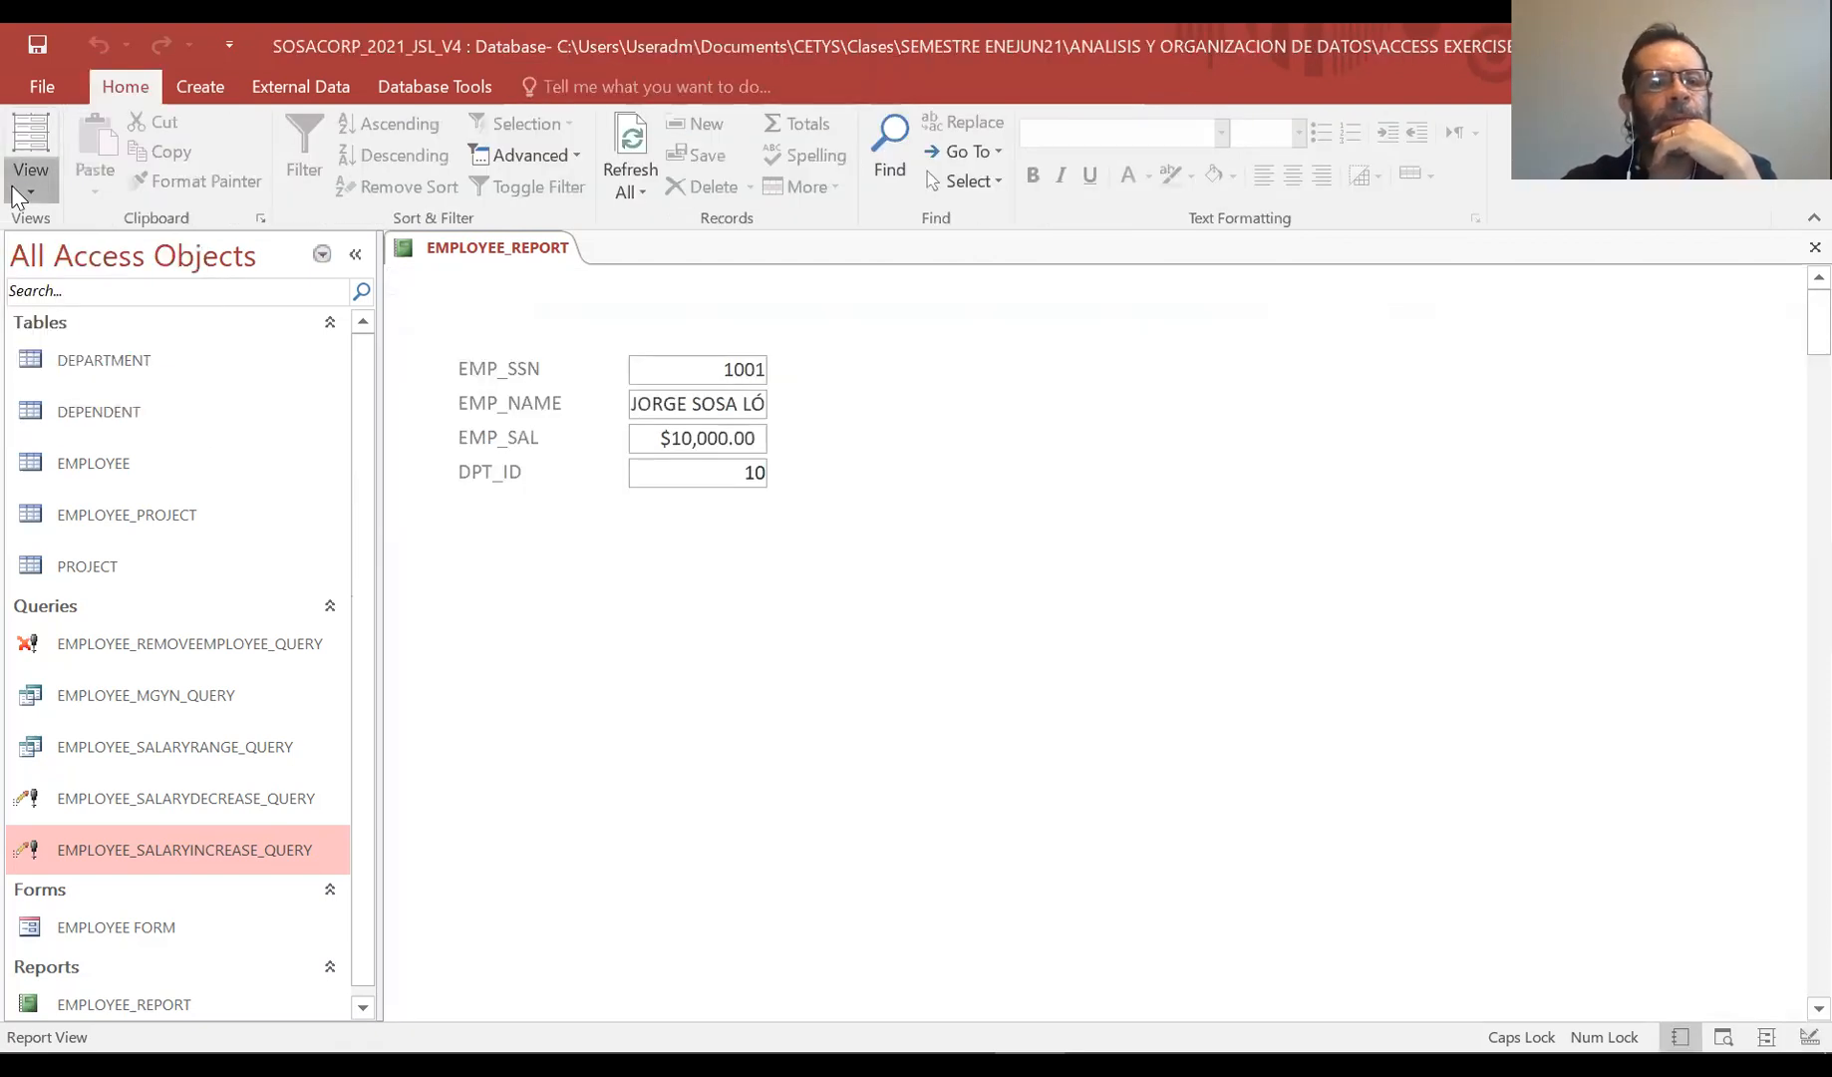
Open the EMPLOYEE table's datasheet to compare its records, then close it
{"action": "left_click", "coordinate": [20, 190]}
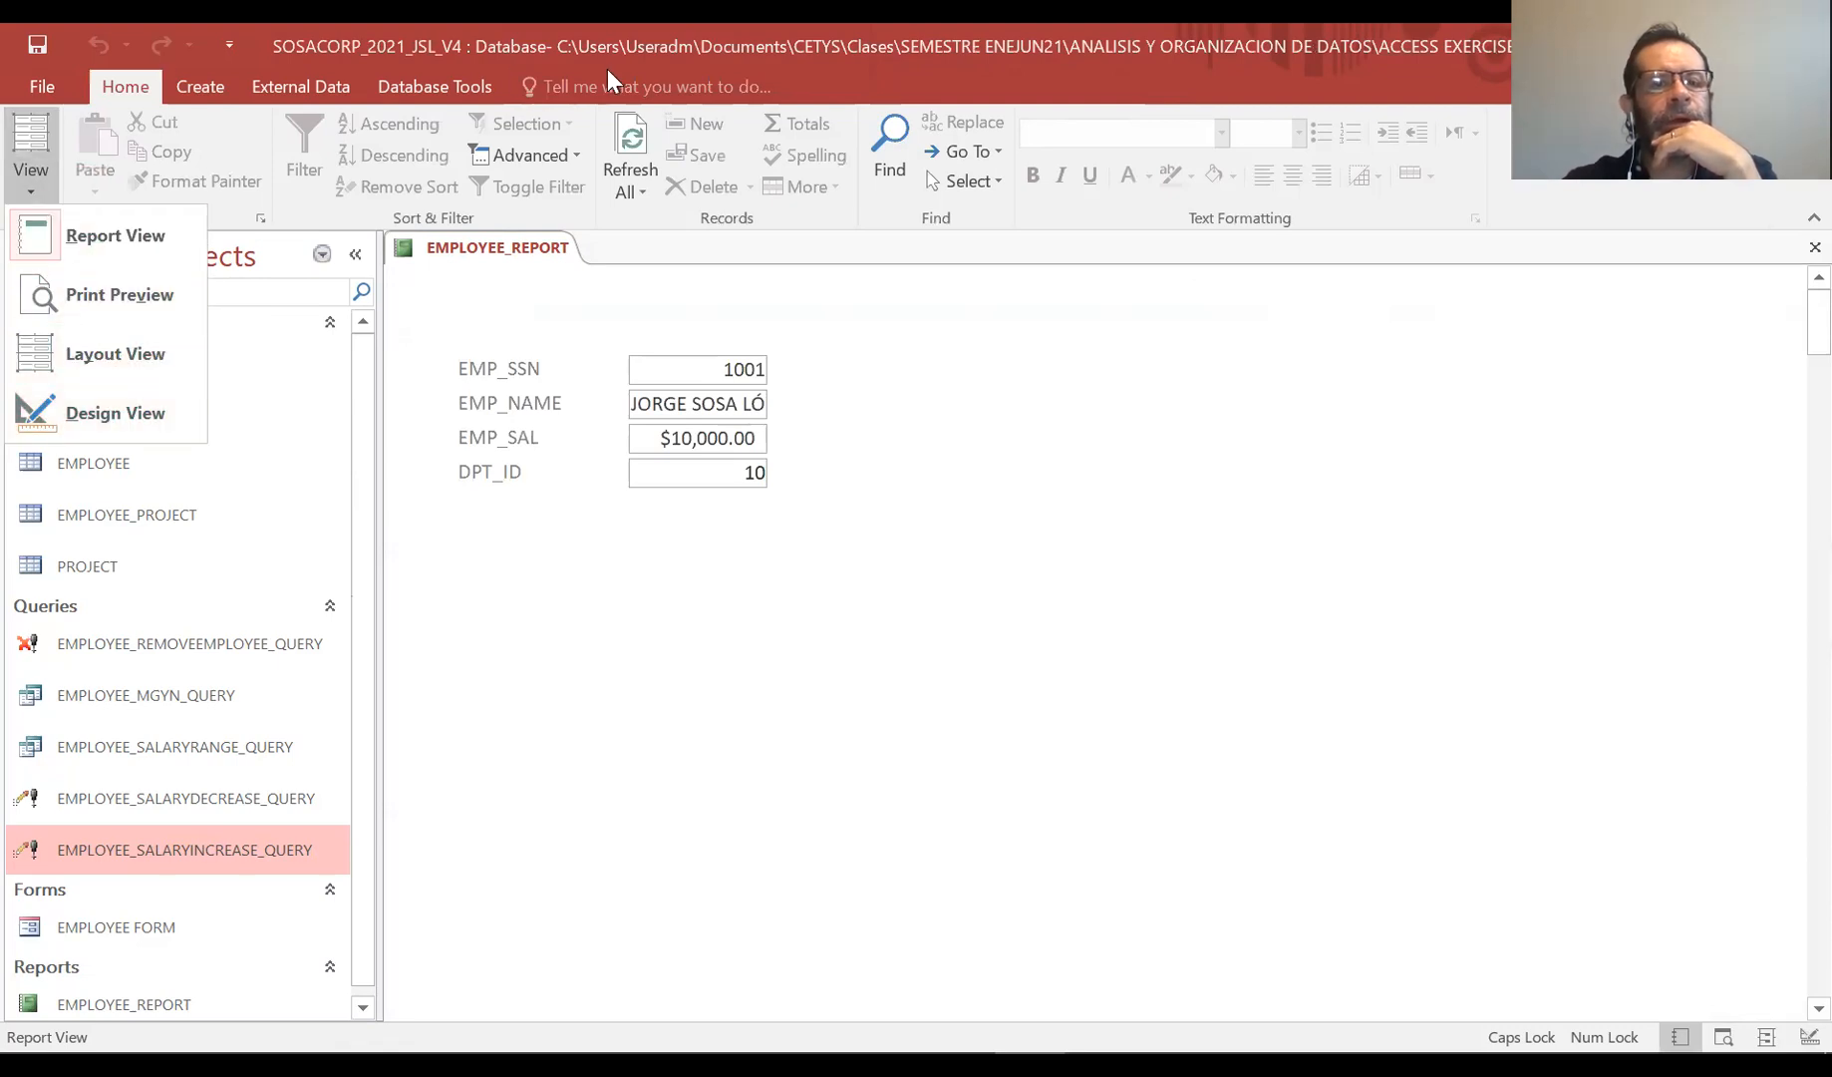
{"action": "left_click", "coordinate": [126, 460]}
{"action": "double_click", "coordinate": [126, 461]}
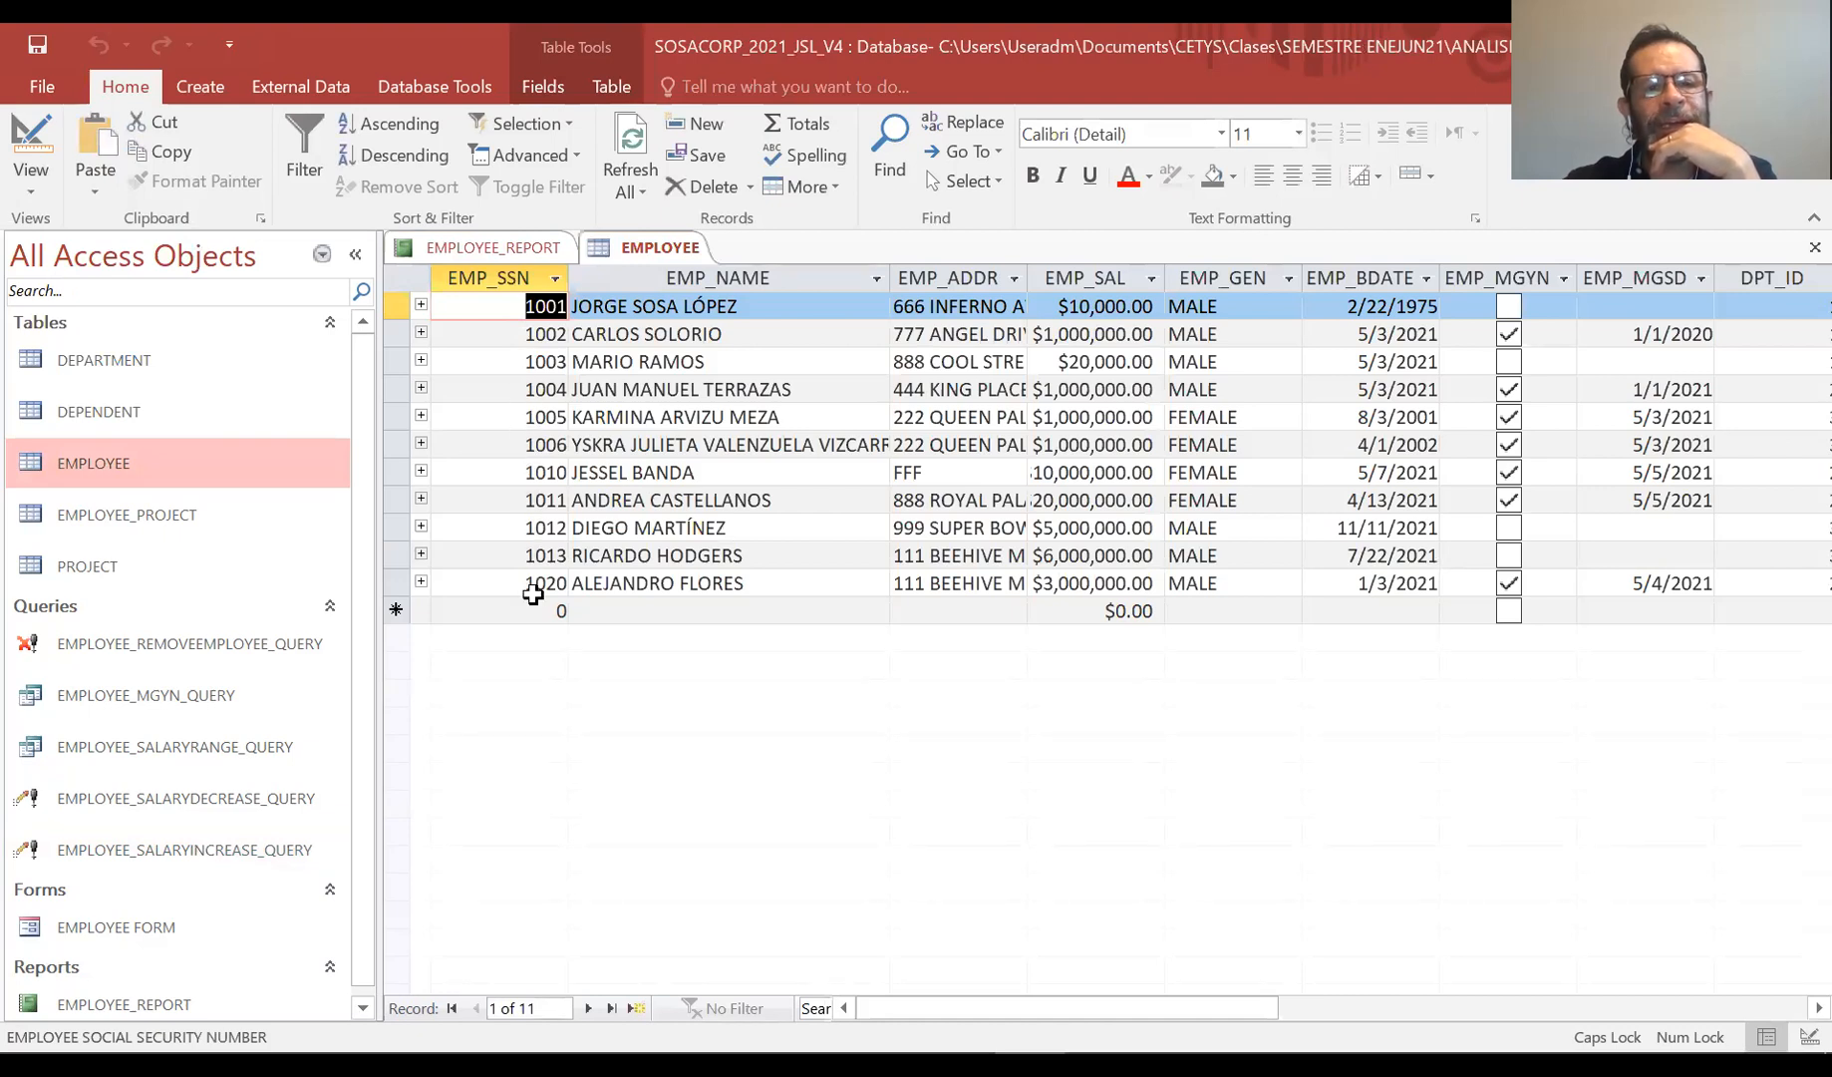
{"action": "right_click", "coordinate": [670, 243]}
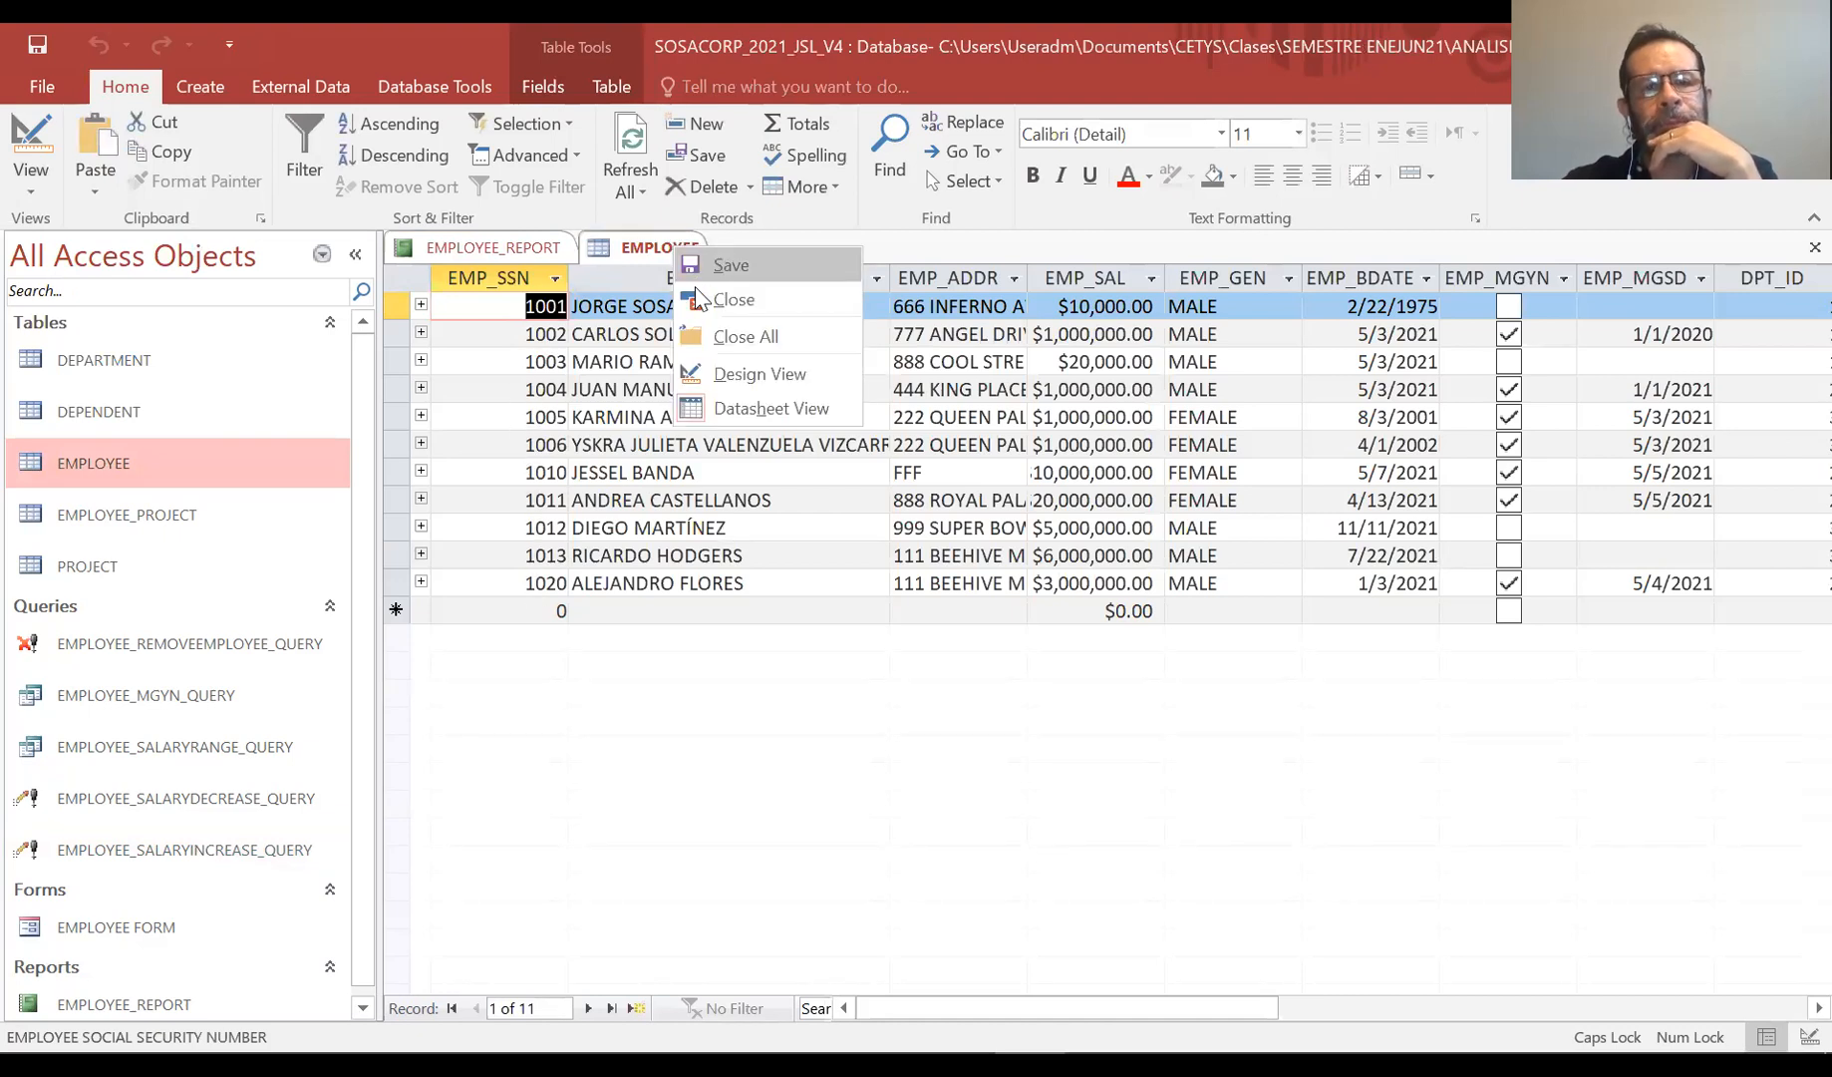
{"action": "left_click", "coordinate": [697, 299]}
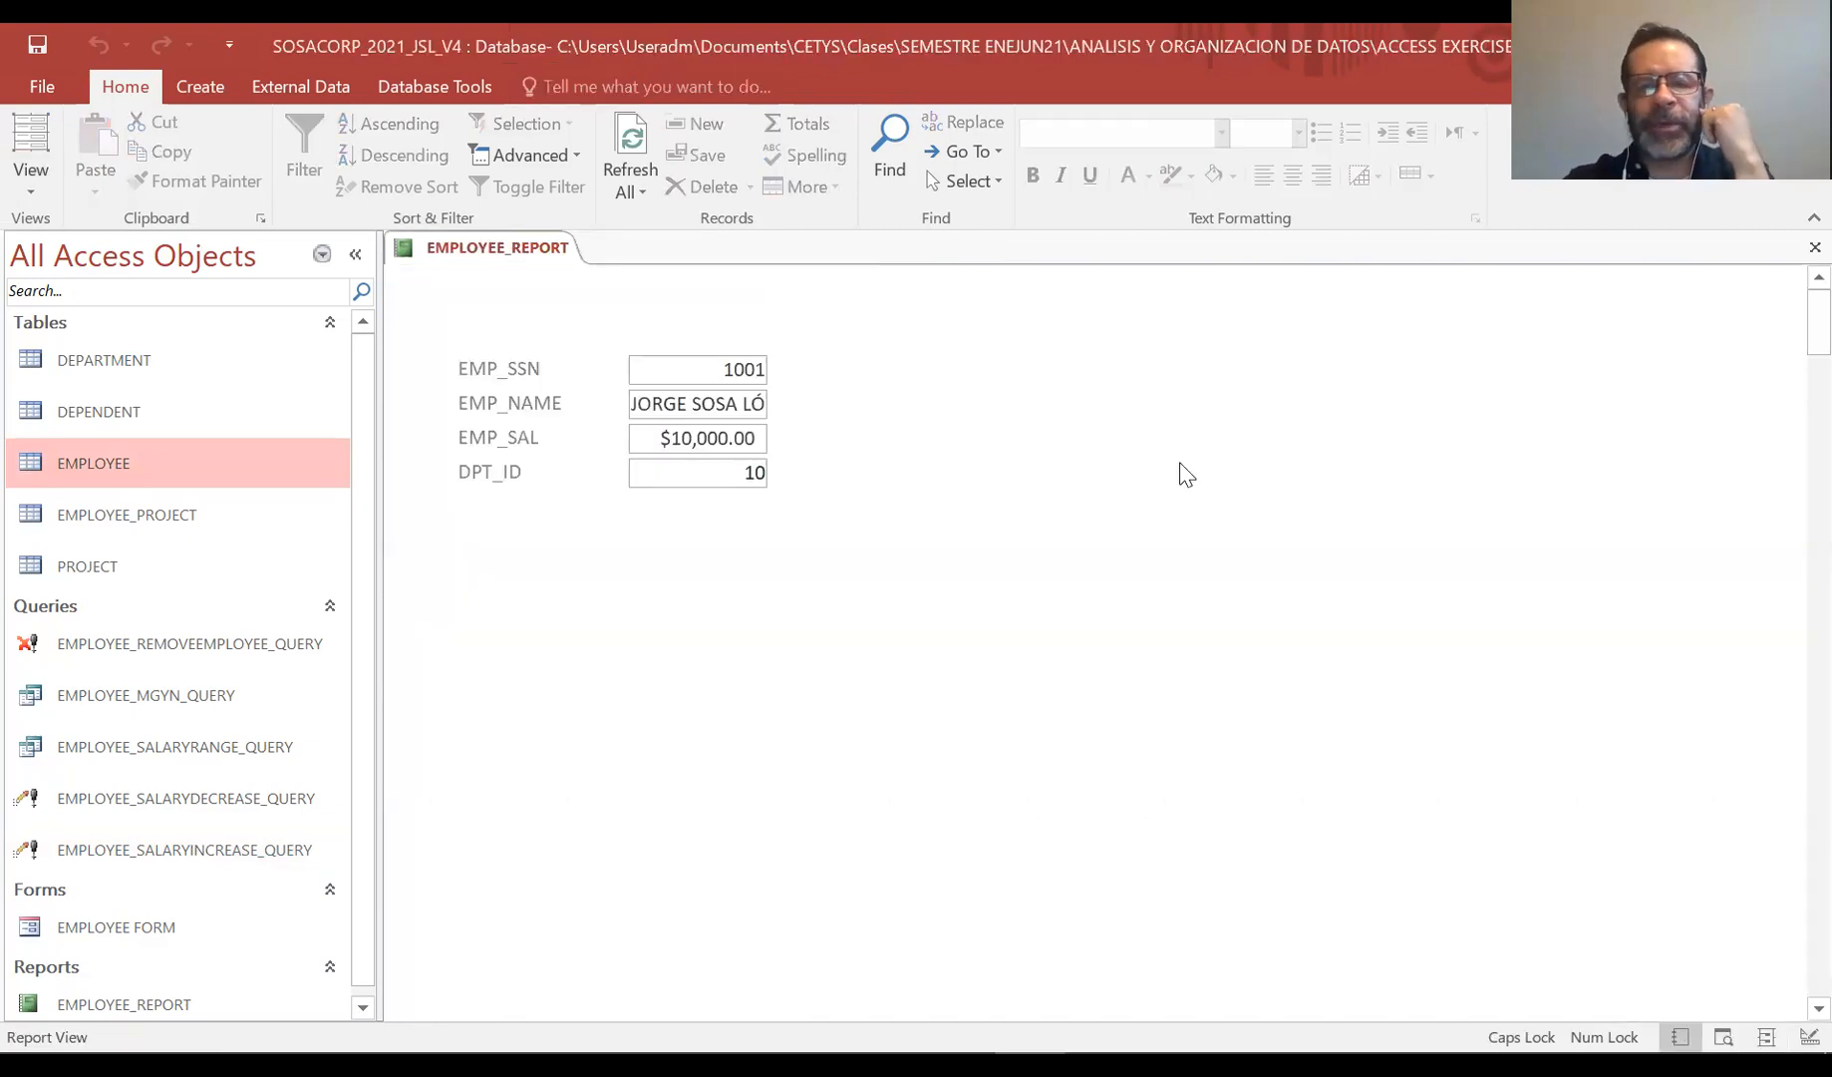
Scroll through the employee records shown in the report
{"action": "scroll", "coordinate": [1185, 474], "scroll_direction": "down", "scroll_amount": 5}
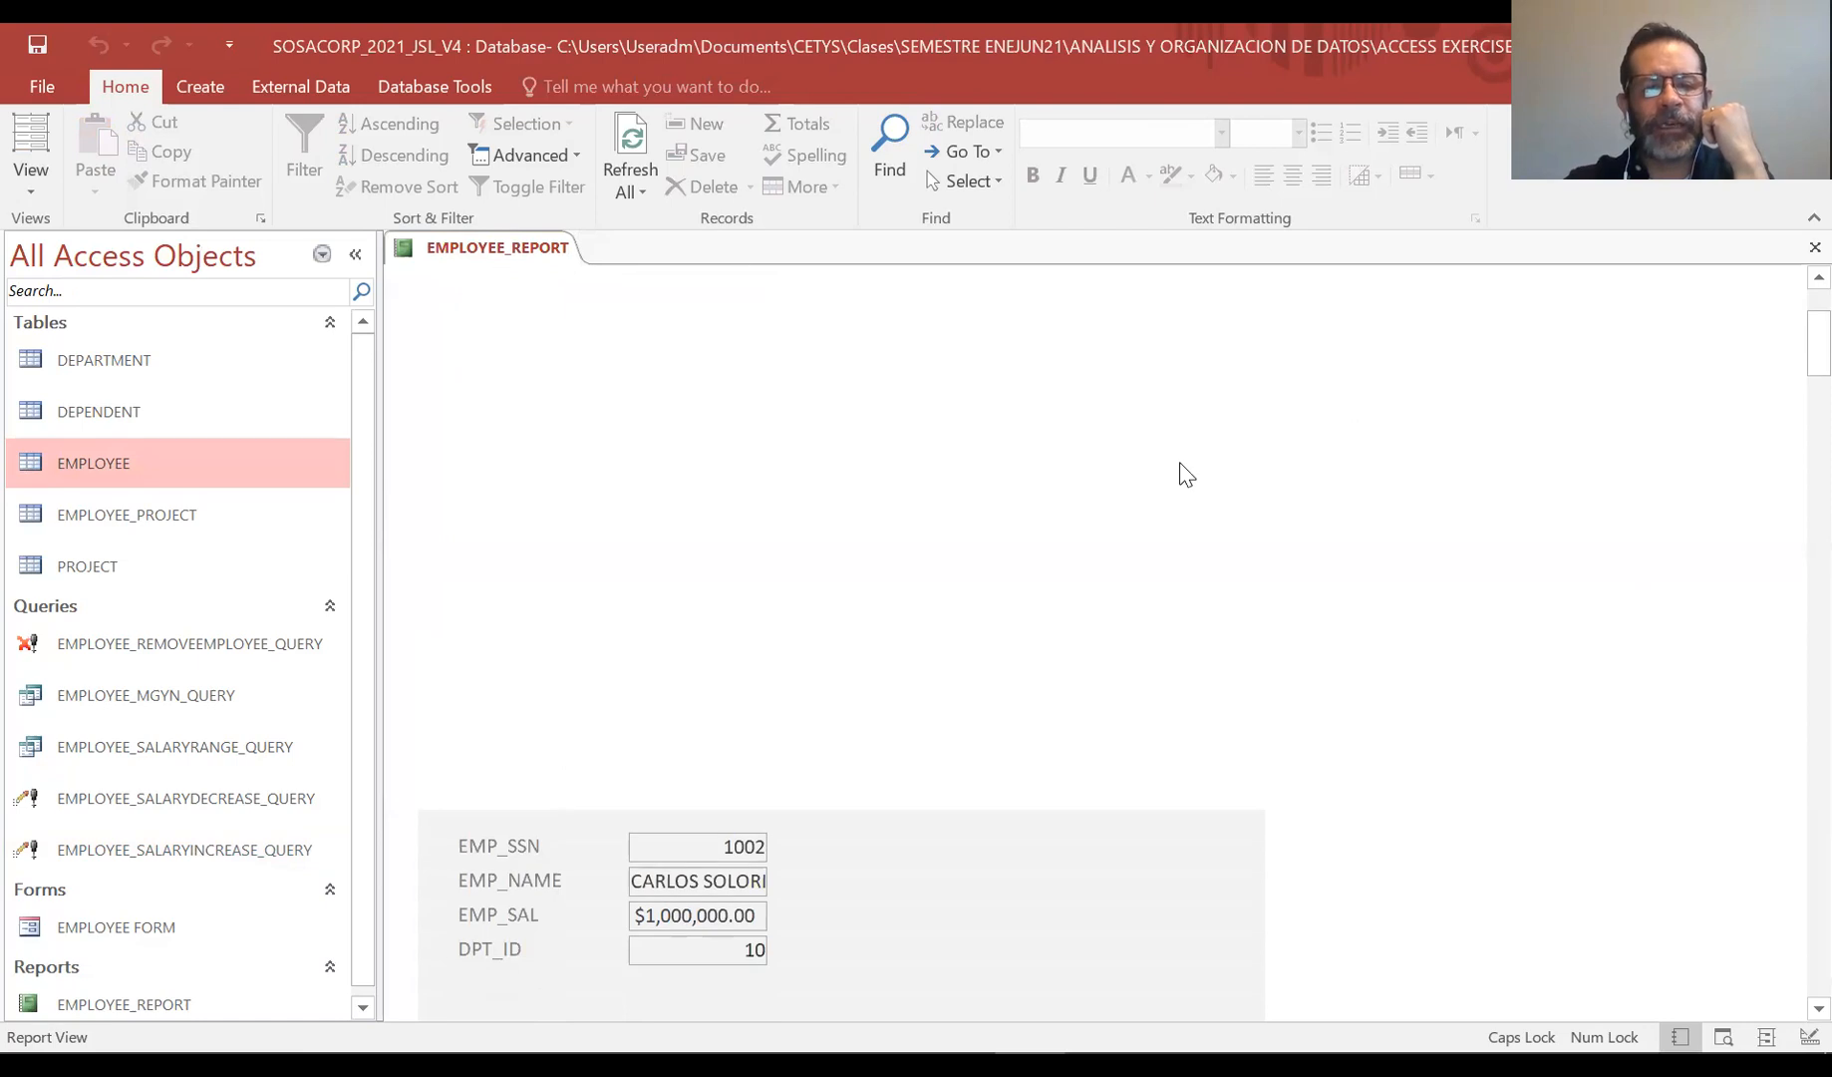
{"action": "scroll", "coordinate": [1186, 474], "scroll_direction": "down", "scroll_amount": 10}
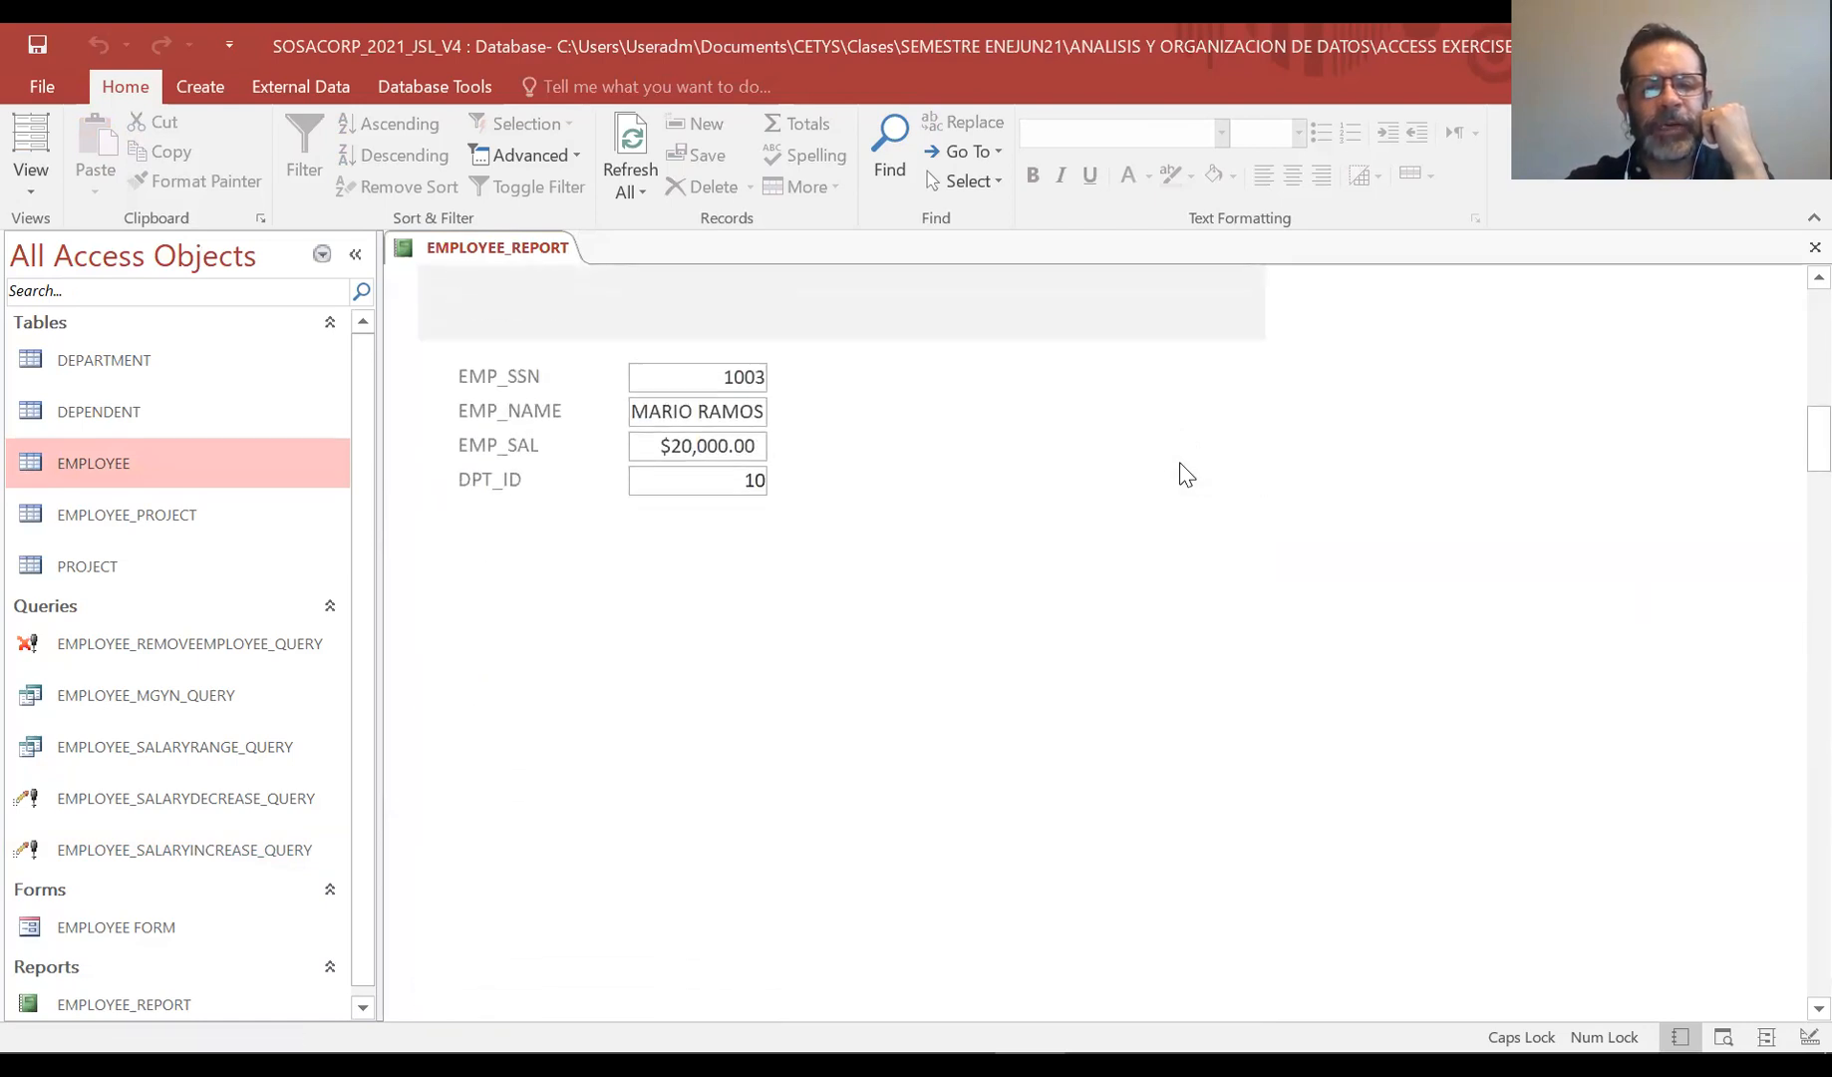
{"action": "scroll", "coordinate": [1185, 473], "scroll_direction": "down", "scroll_amount": 15}
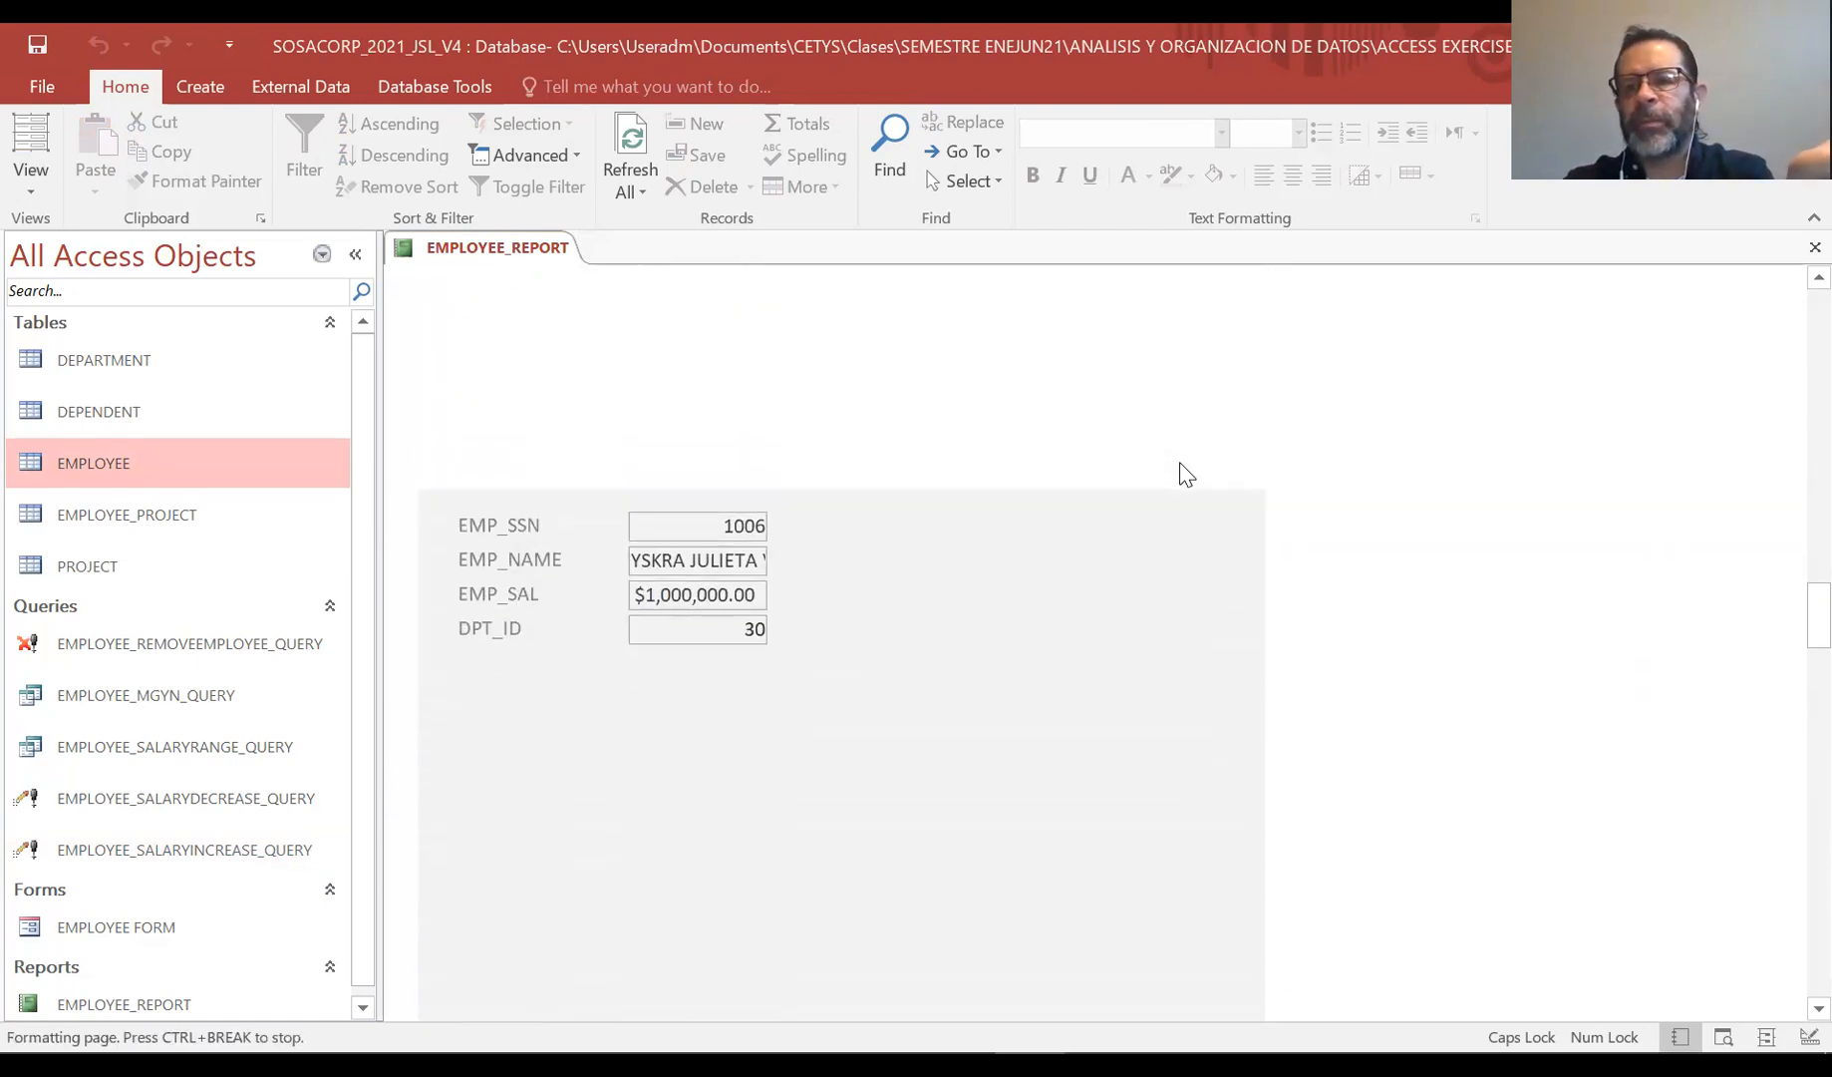
{"action": "scroll", "coordinate": [1185, 473], "scroll_direction": "down", "scroll_amount": 15}
{"action": "scroll", "coordinate": [1186, 474], "scroll_direction": "down", "scroll_amount": 15}
{"action": "scroll", "coordinate": [1186, 474], "scroll_direction": "up", "scroll_amount": 10}
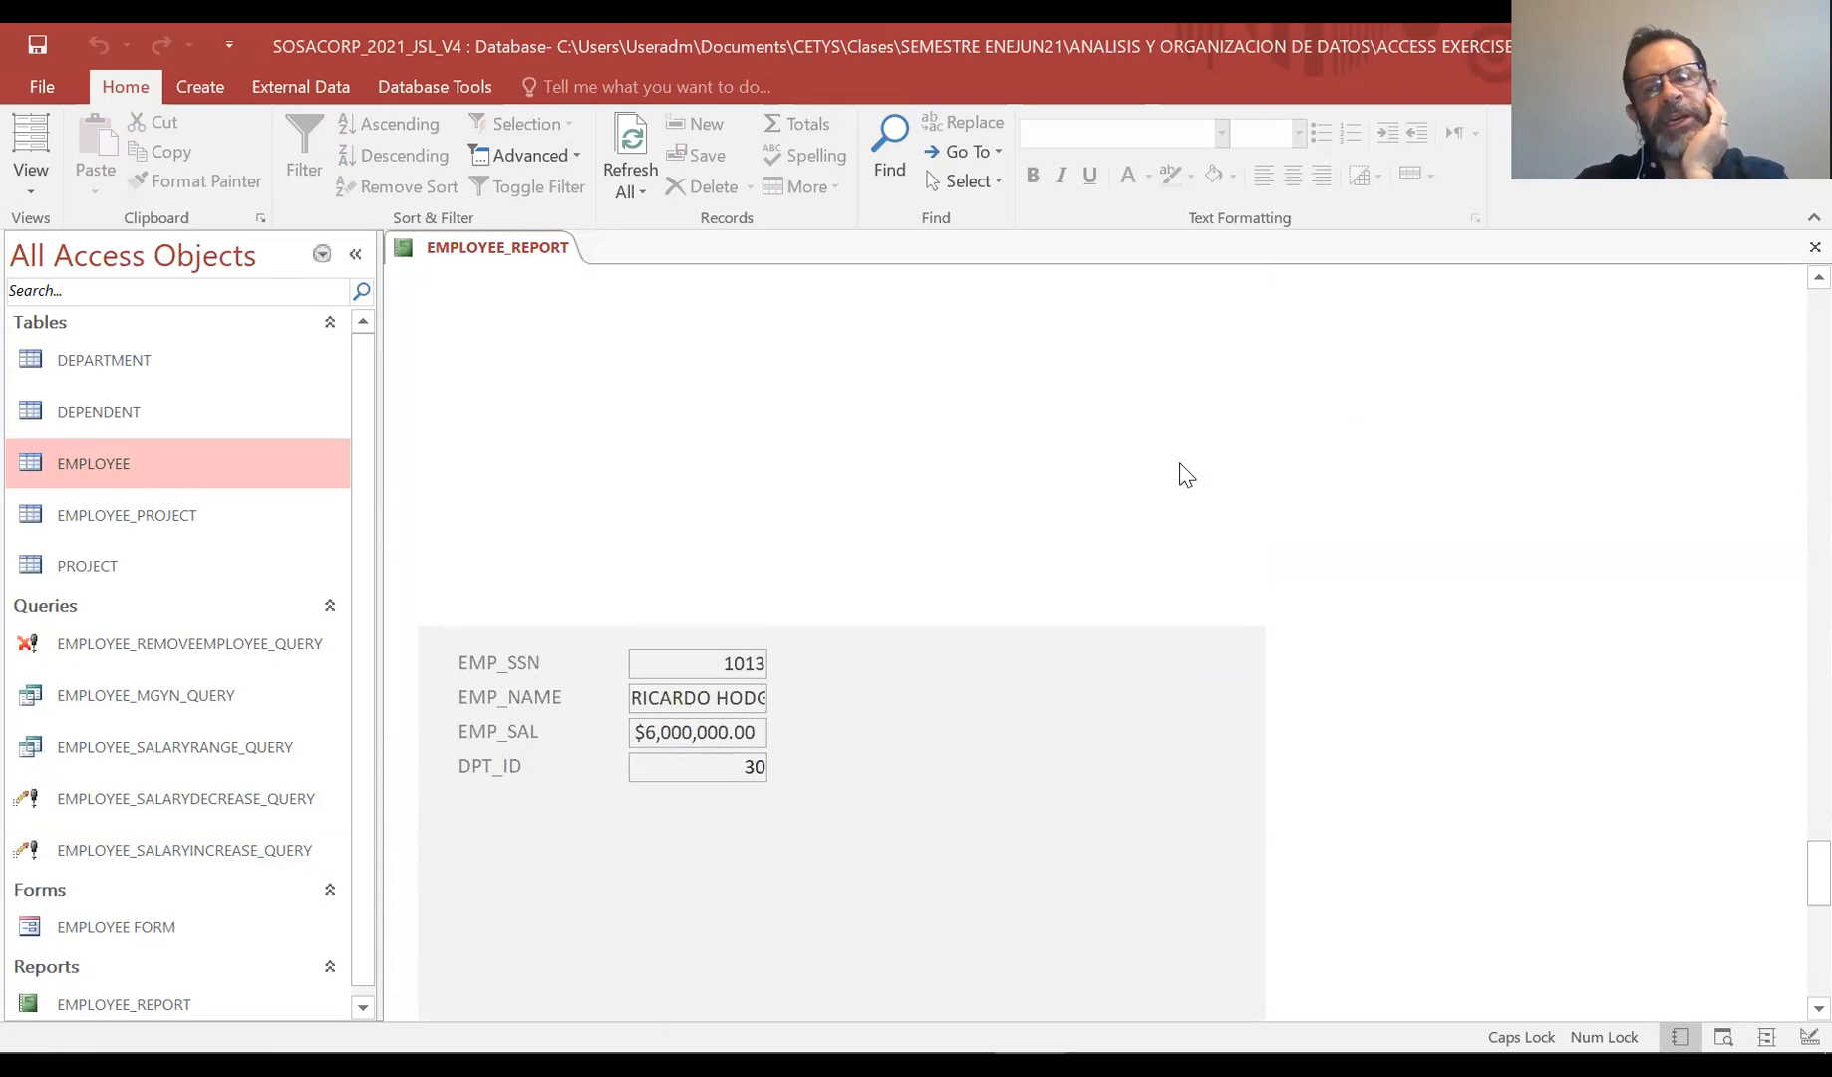
{"action": "scroll", "coordinate": [1186, 473], "scroll_direction": "up", "scroll_amount": 10}
{"action": "scroll", "coordinate": [1185, 474], "scroll_direction": "up", "scroll_amount": 10}
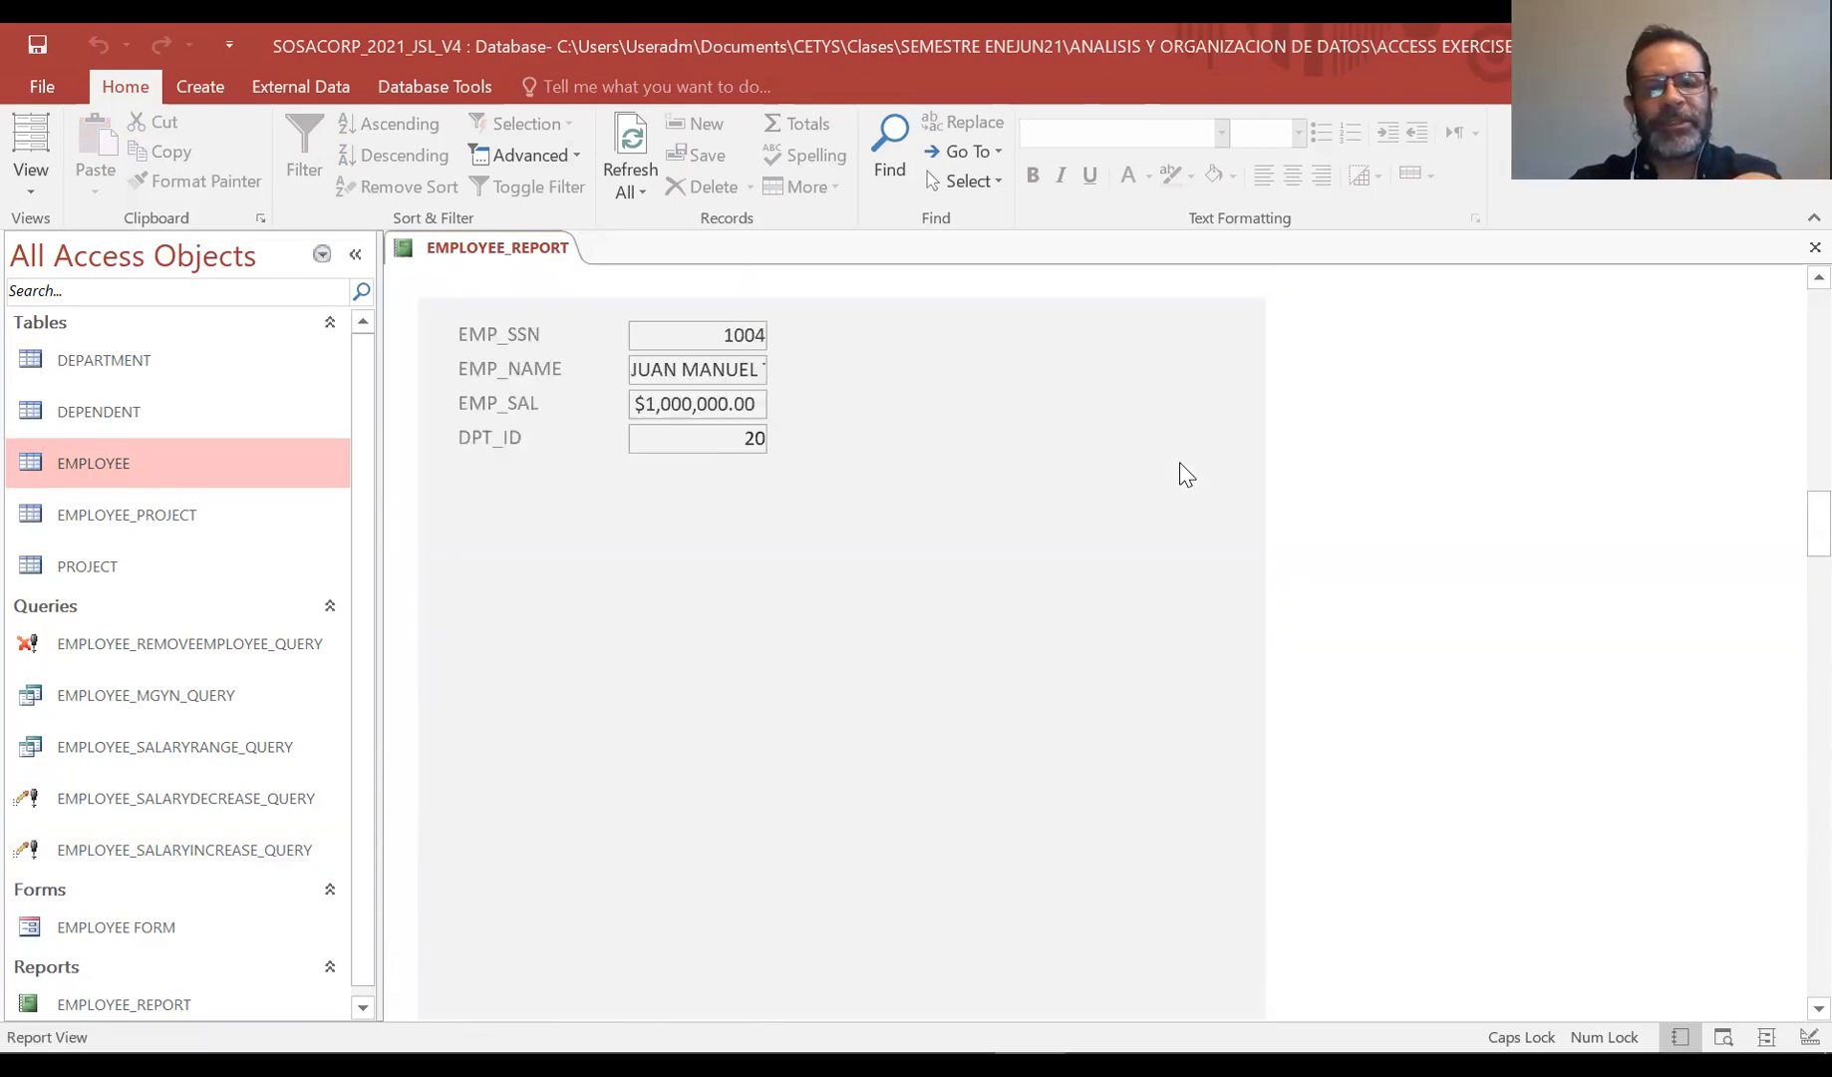
{"action": "scroll", "coordinate": [1185, 473], "scroll_direction": "up", "scroll_amount": 10}
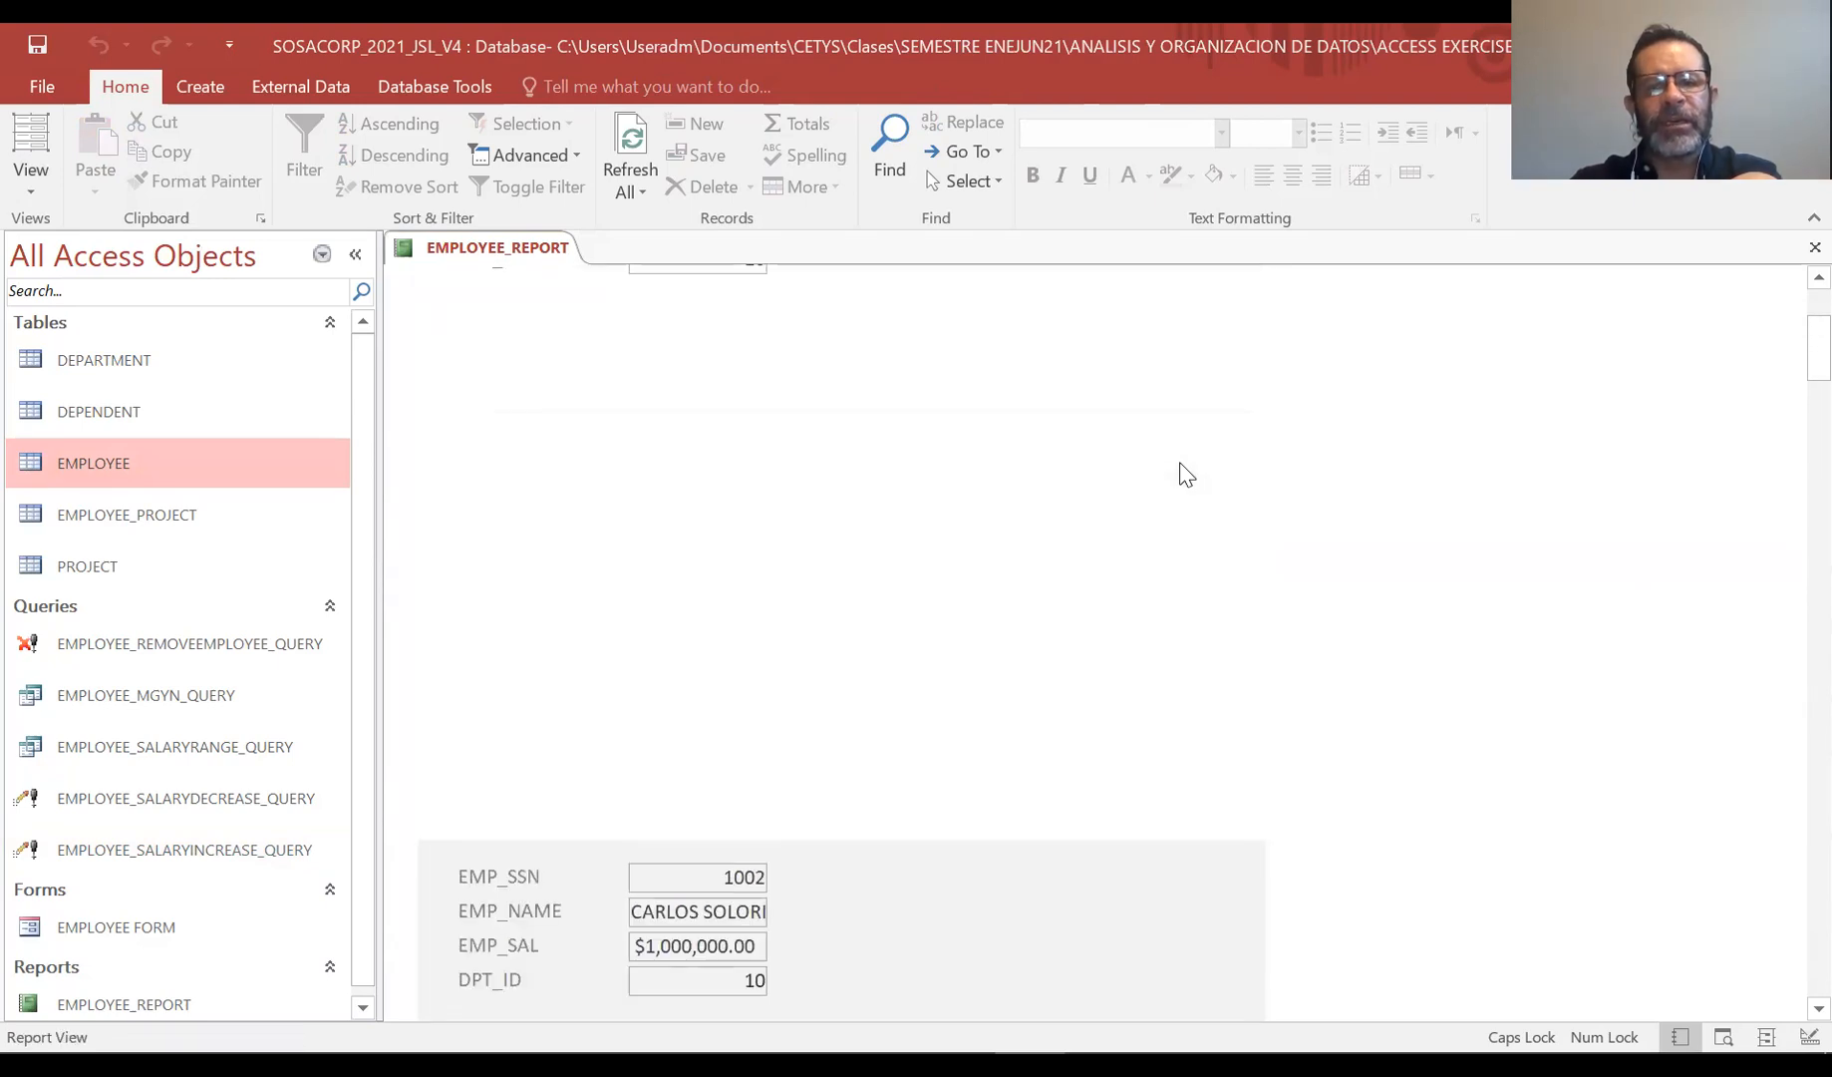
{"action": "scroll", "coordinate": [1185, 474], "scroll_direction": "up", "scroll_amount": 3}
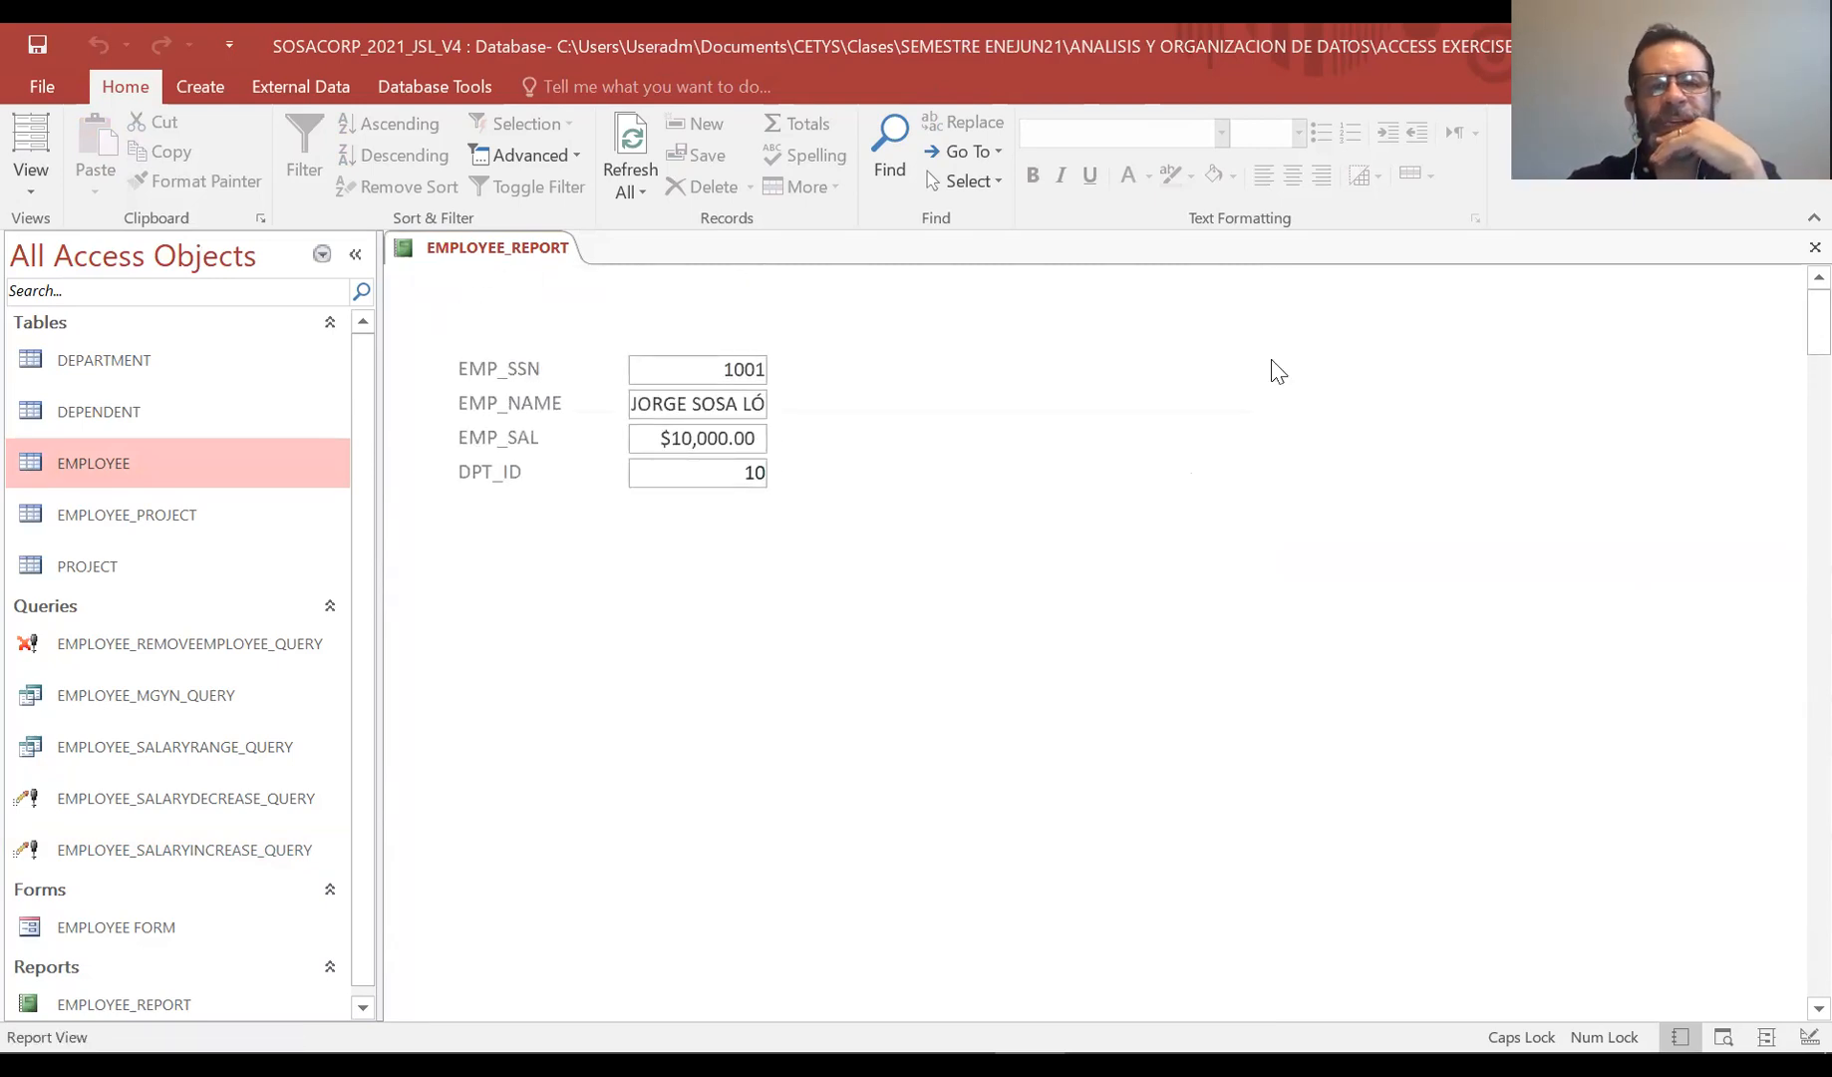
Switch between Design View and Report View, ending in Design View
{"action": "left_click", "coordinate": [22, 189]}
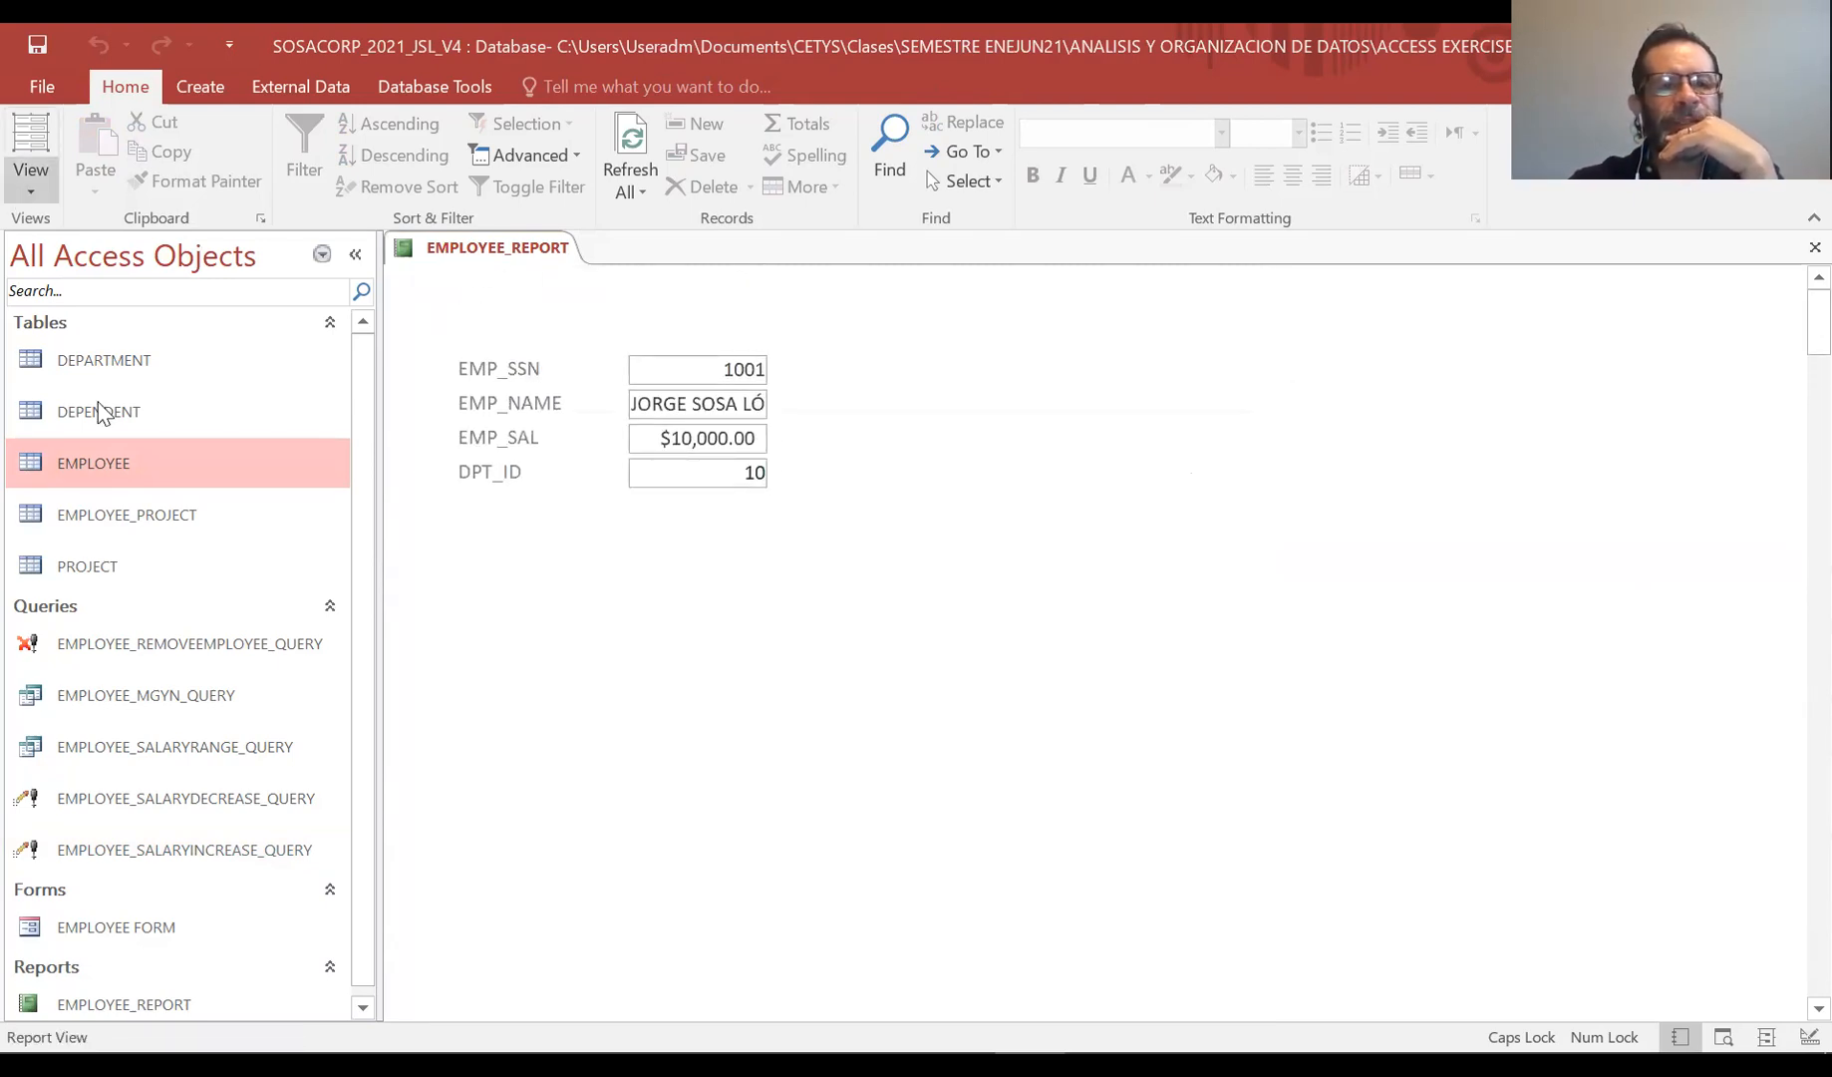
{"action": "left_click", "coordinate": [104, 428]}
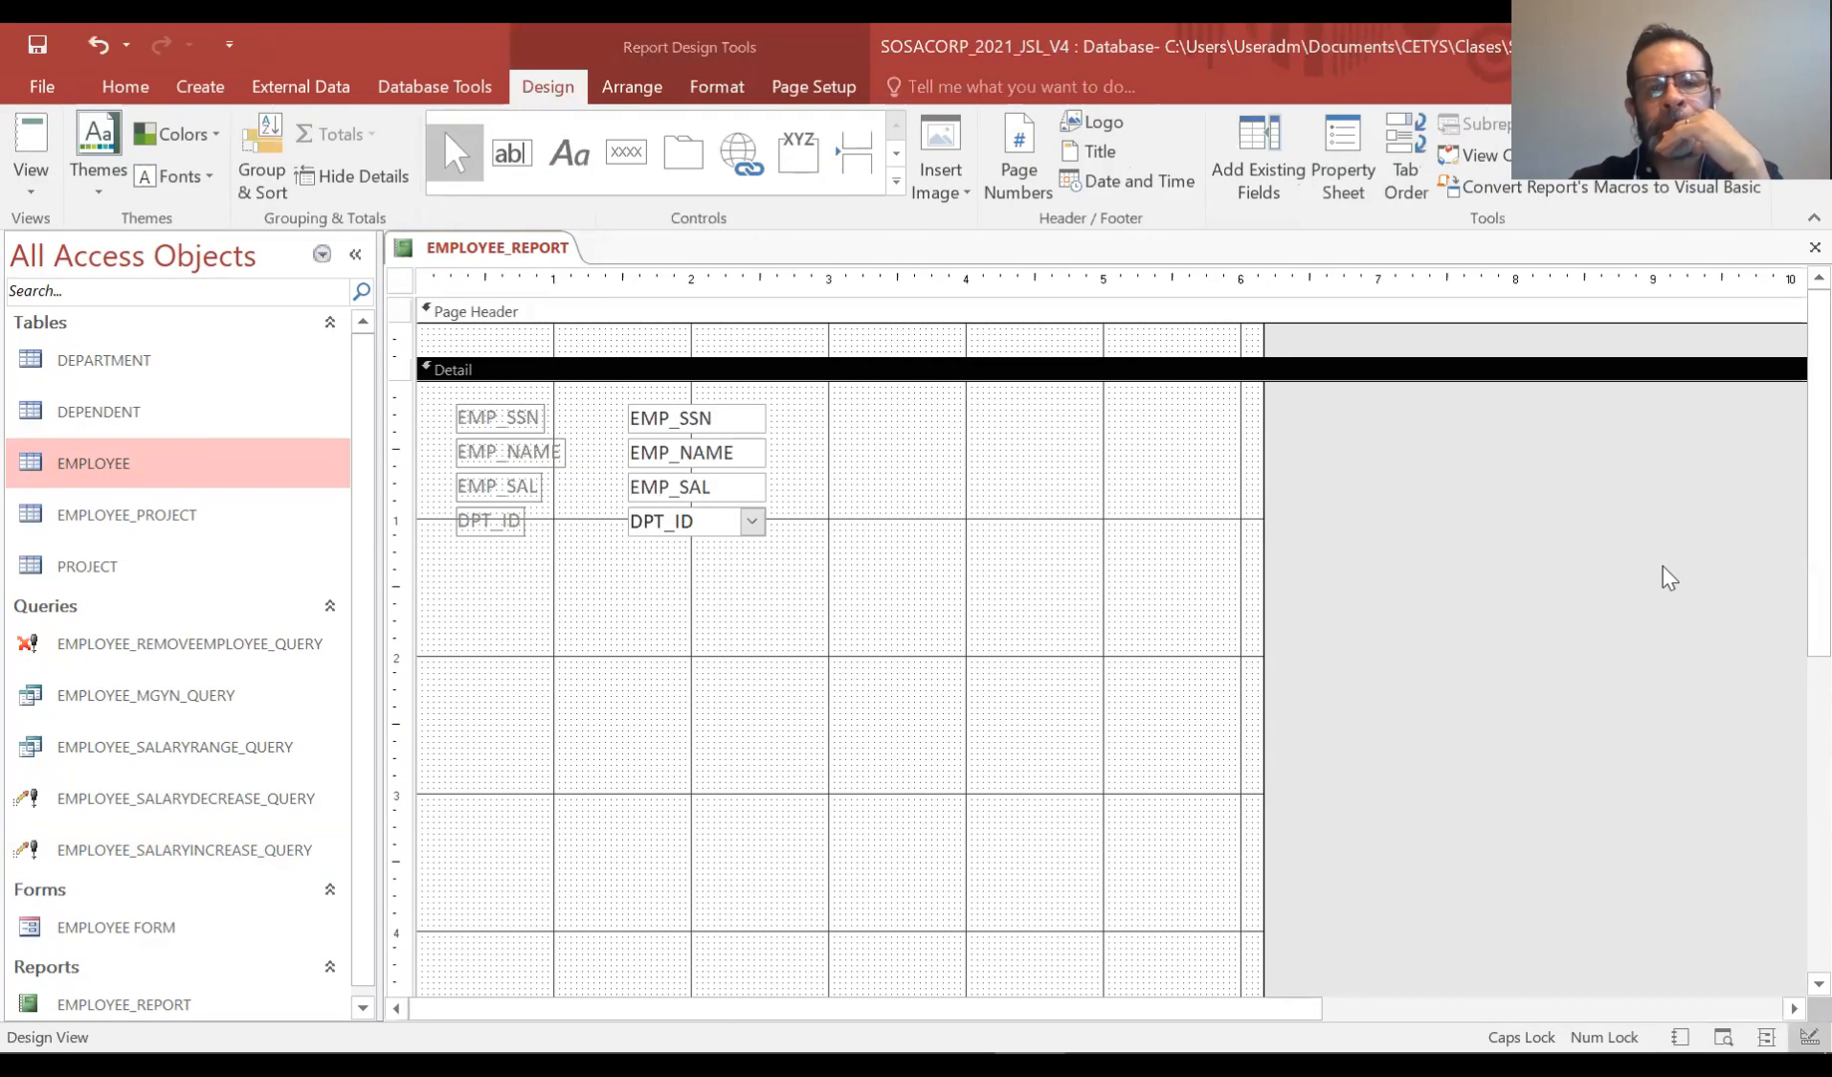
{"action": "left_click", "coordinate": [18, 196]}
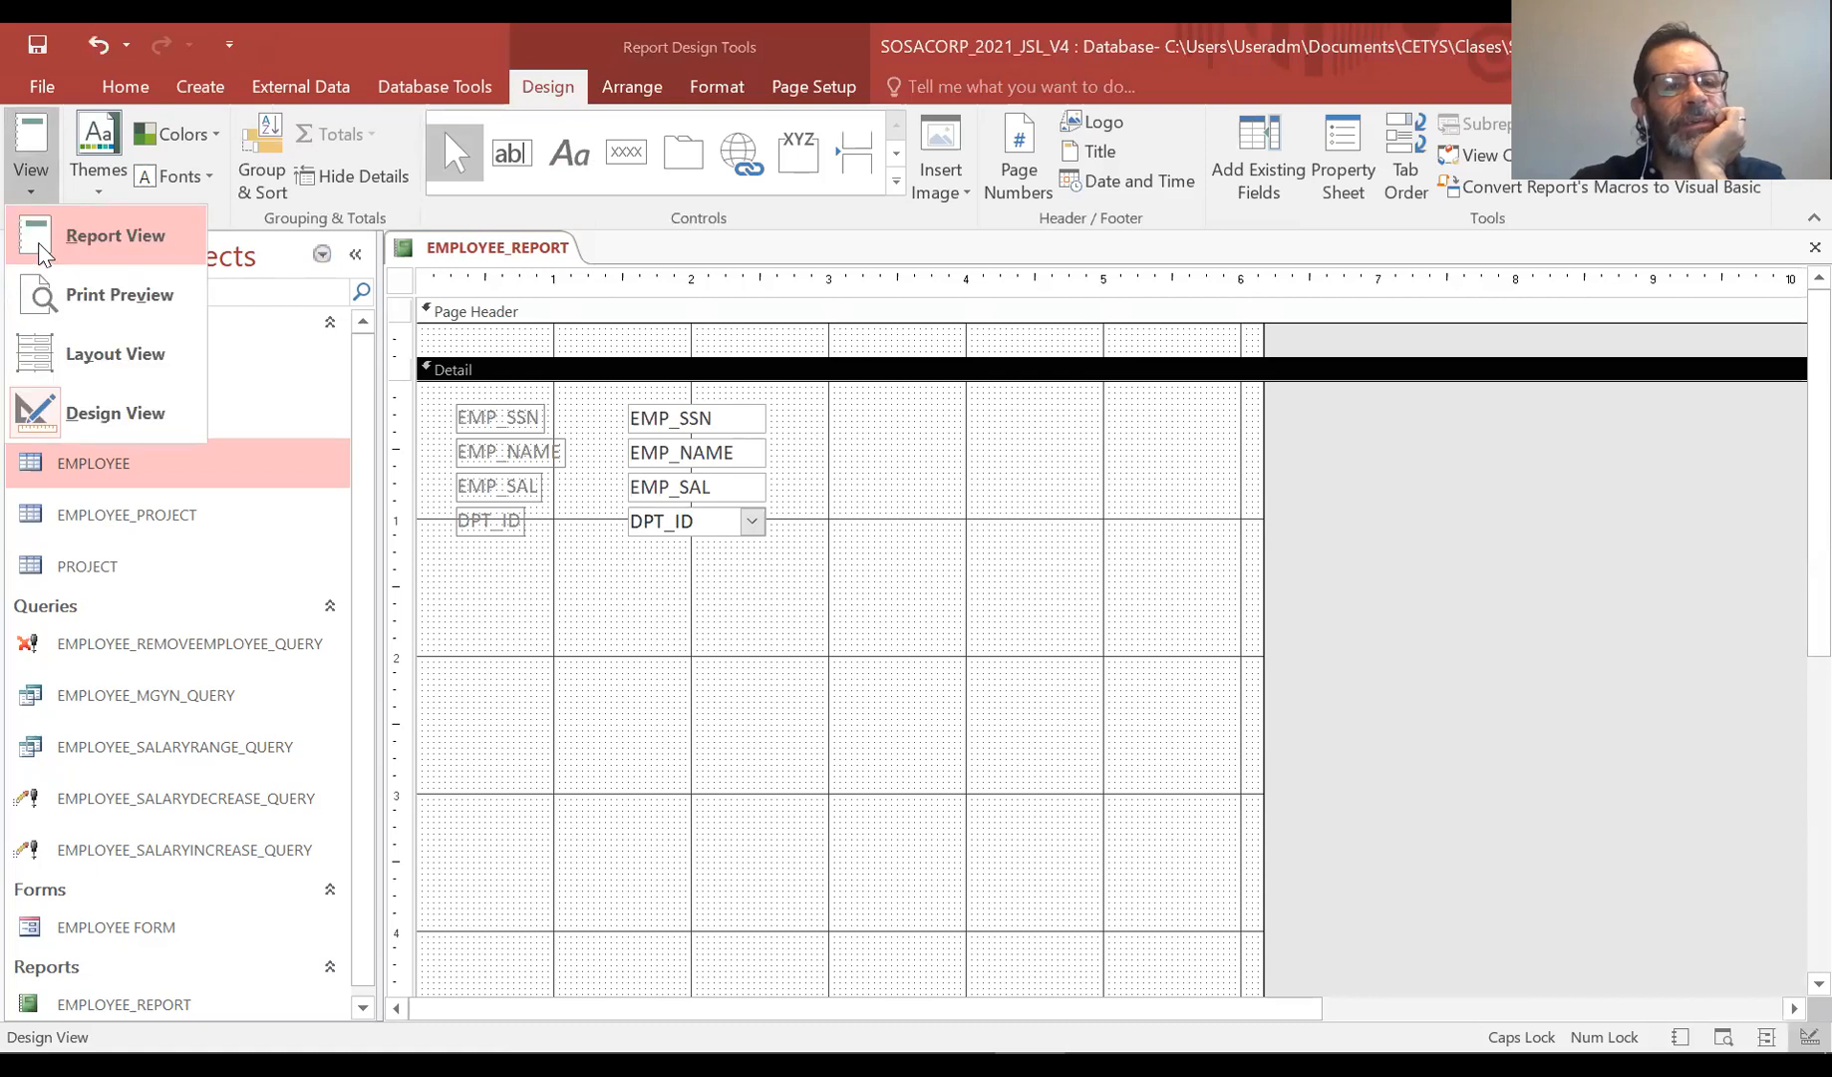
{"action": "left_click", "coordinate": [115, 235]}
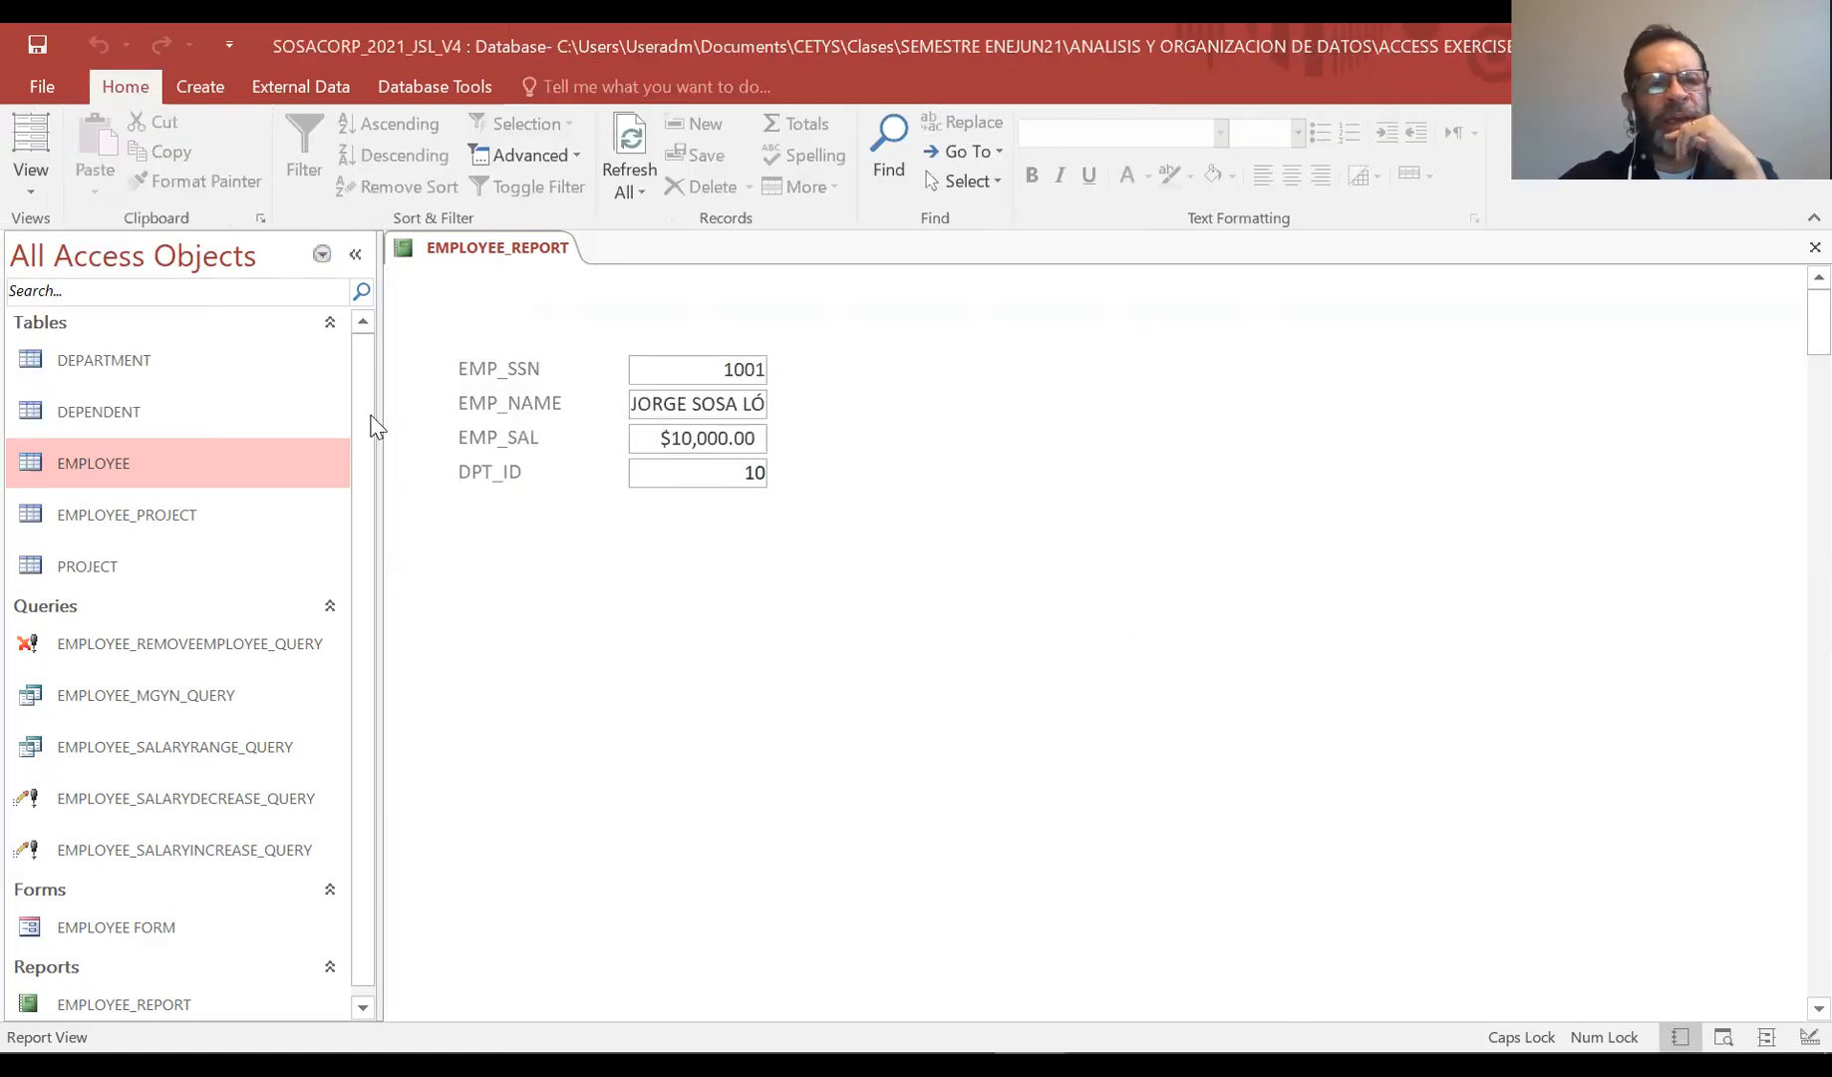
{"action": "left_click", "coordinate": [35, 190]}
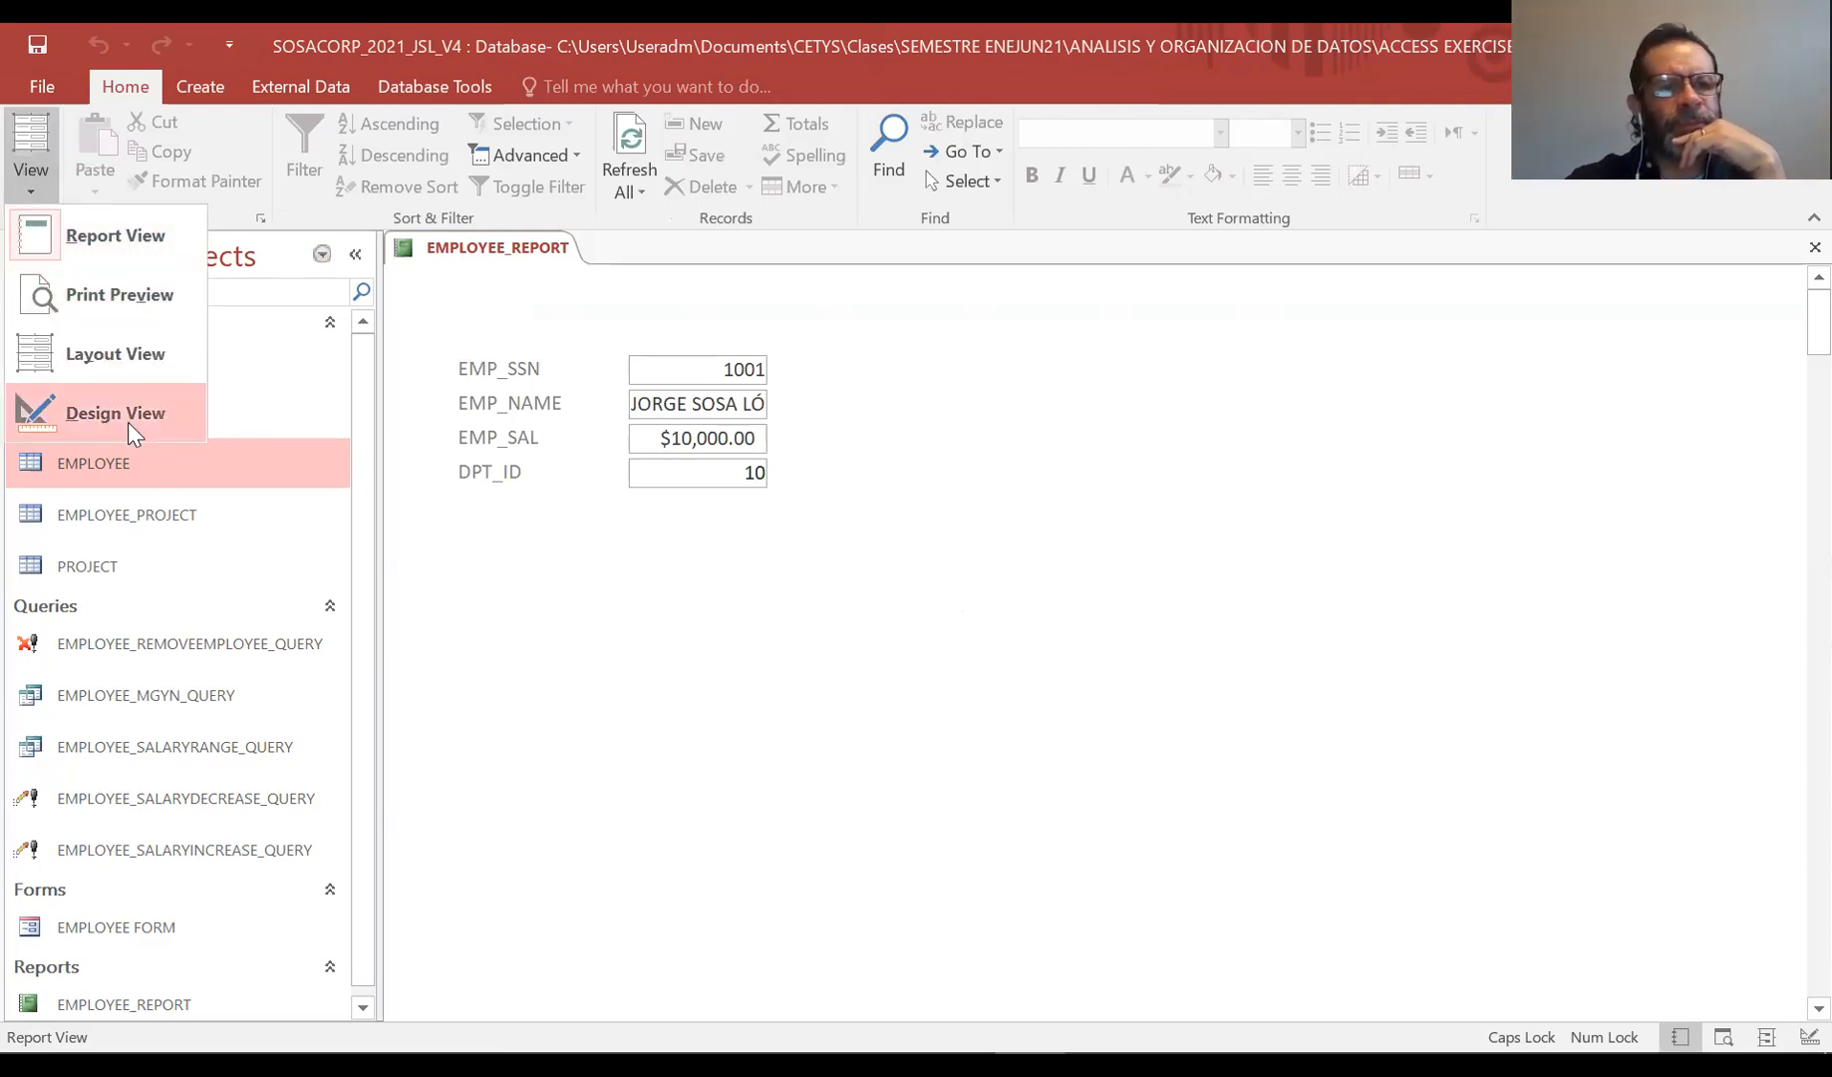
{"action": "left_click", "coordinate": [125, 420]}
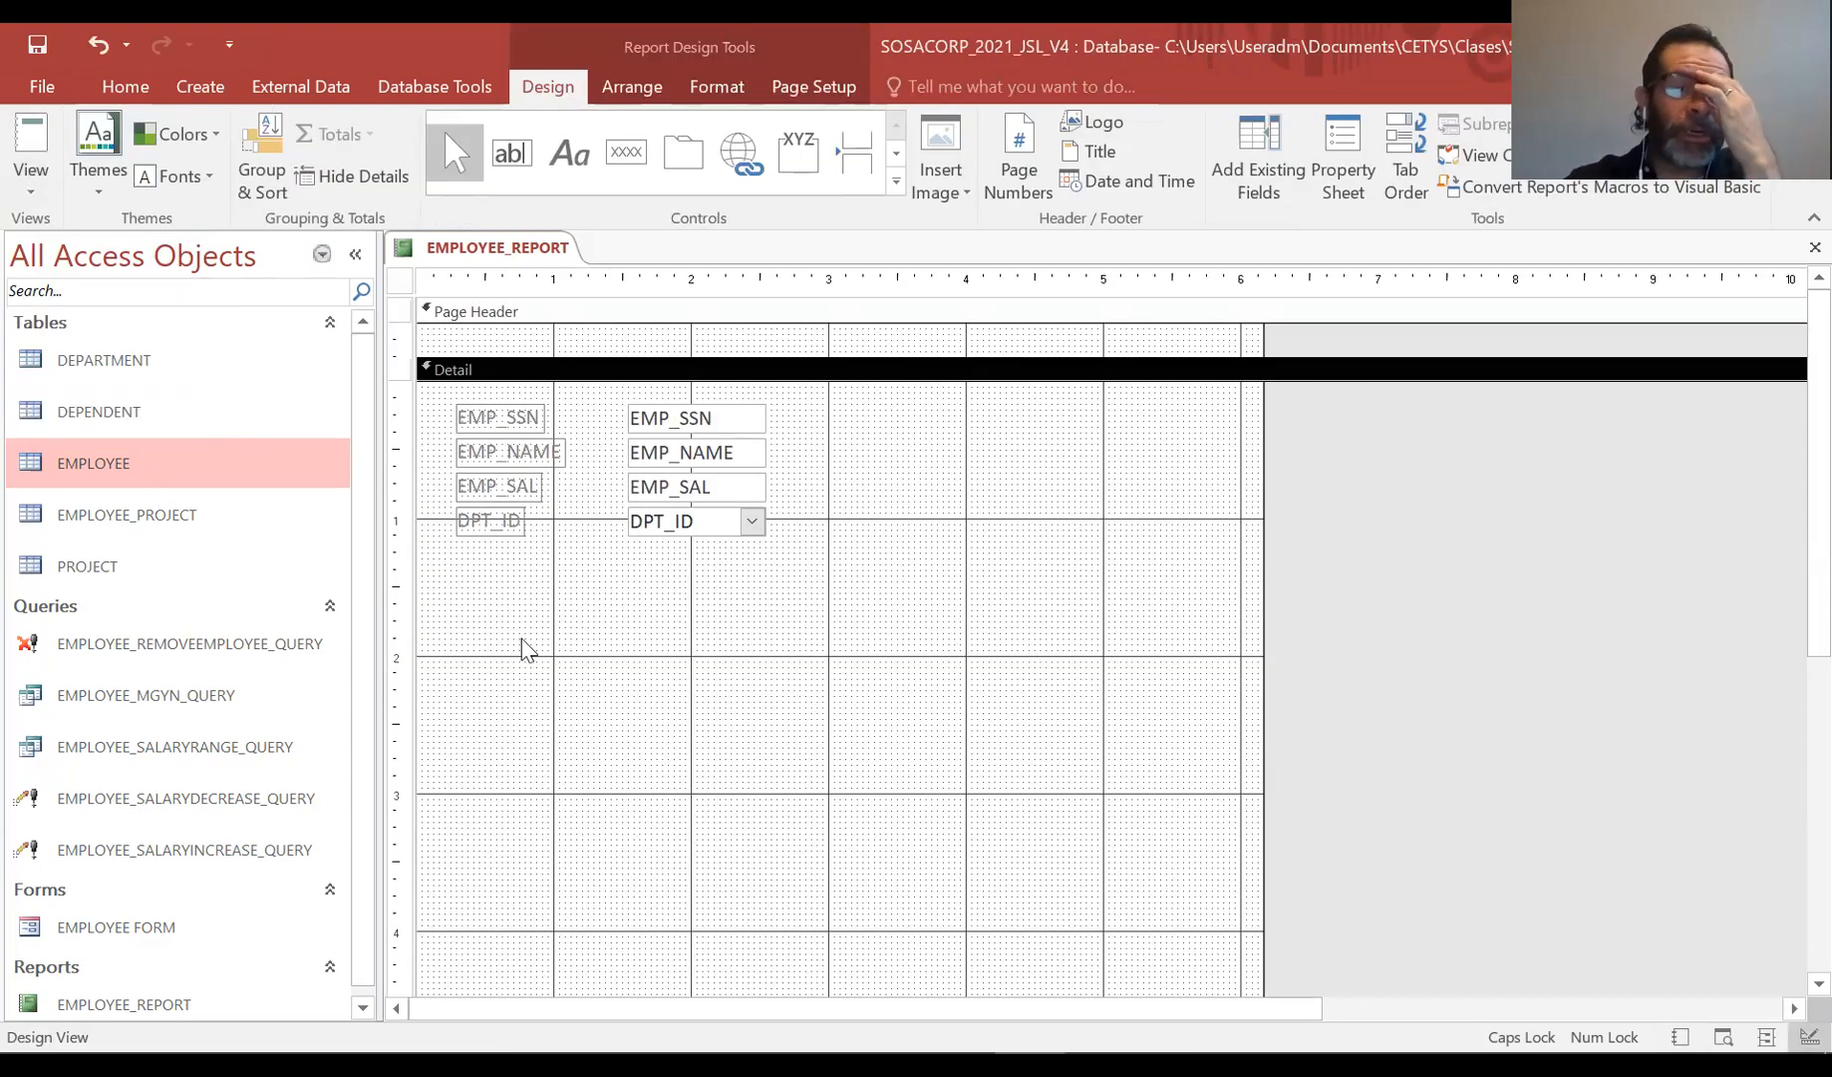
Select the four field labels in the Detail section and delete them
{"action": "left_click_drag", "start_coordinate": [533, 615], "coordinate": [442, 397]}
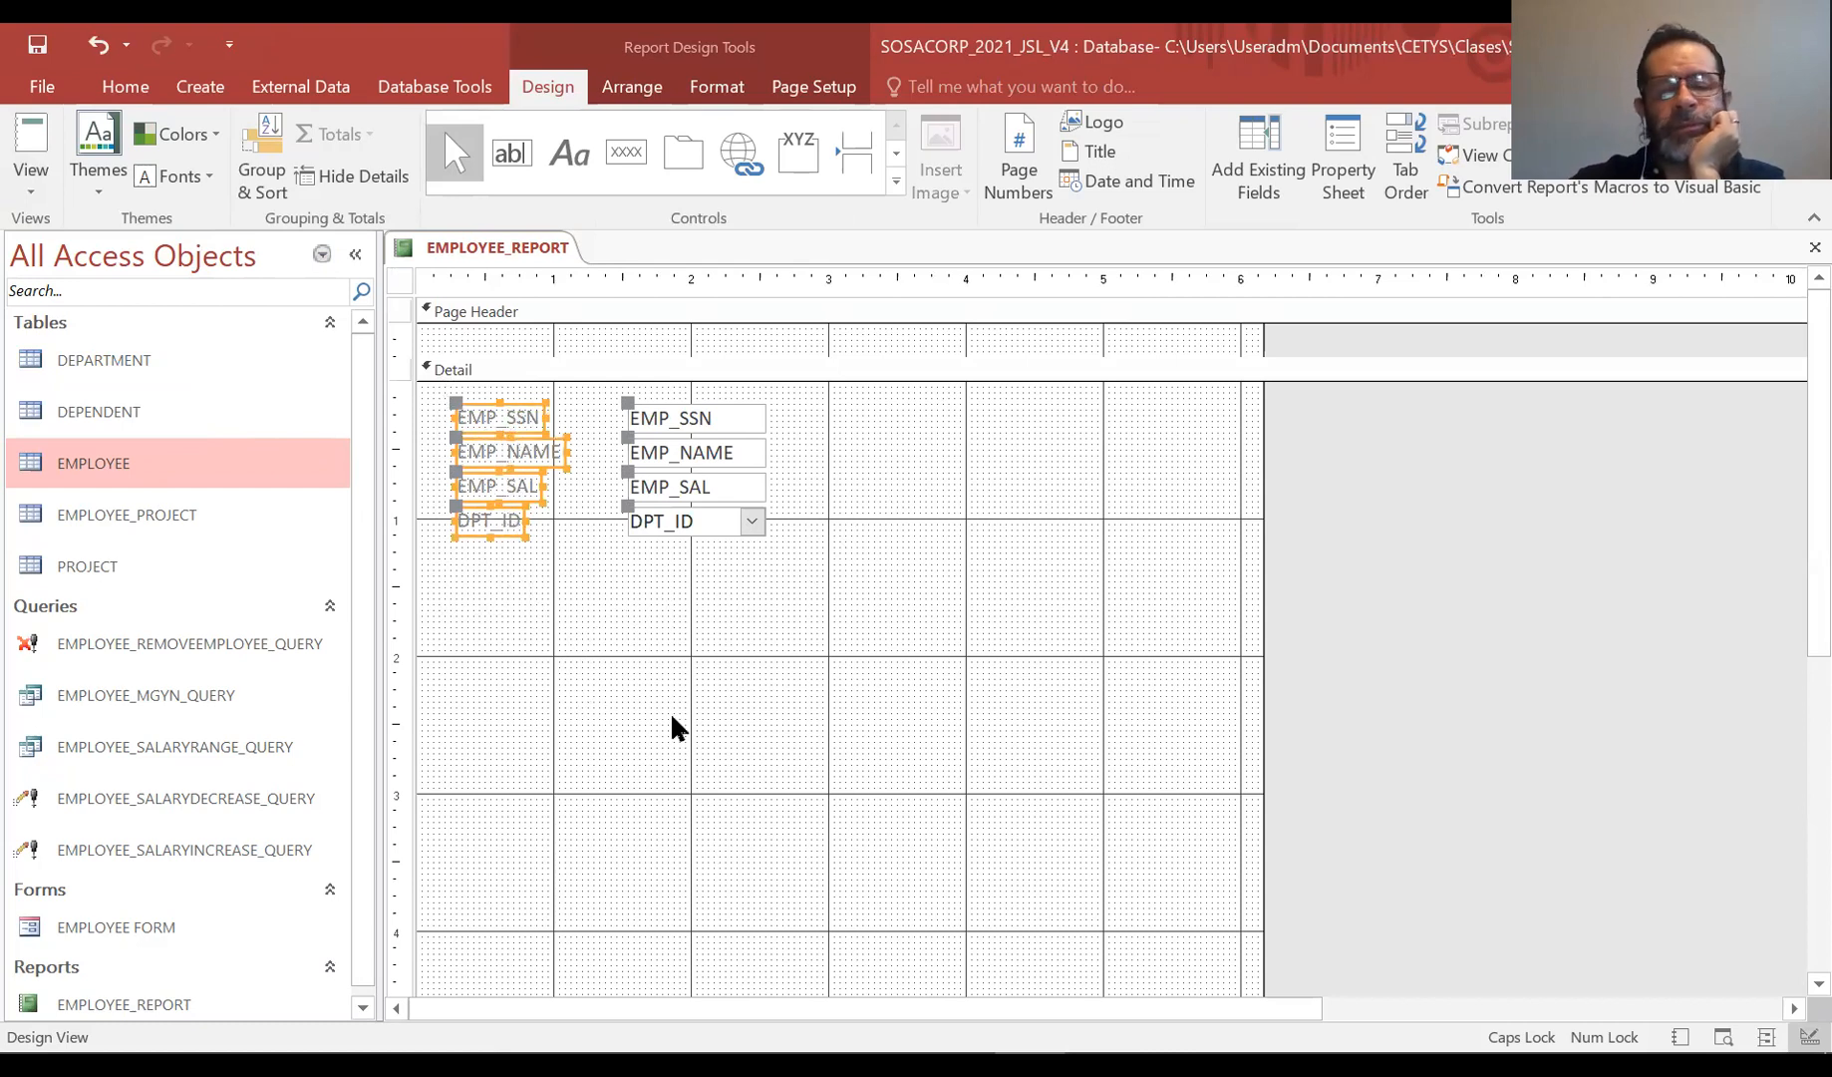
{"action": "key", "text": "Delete"}
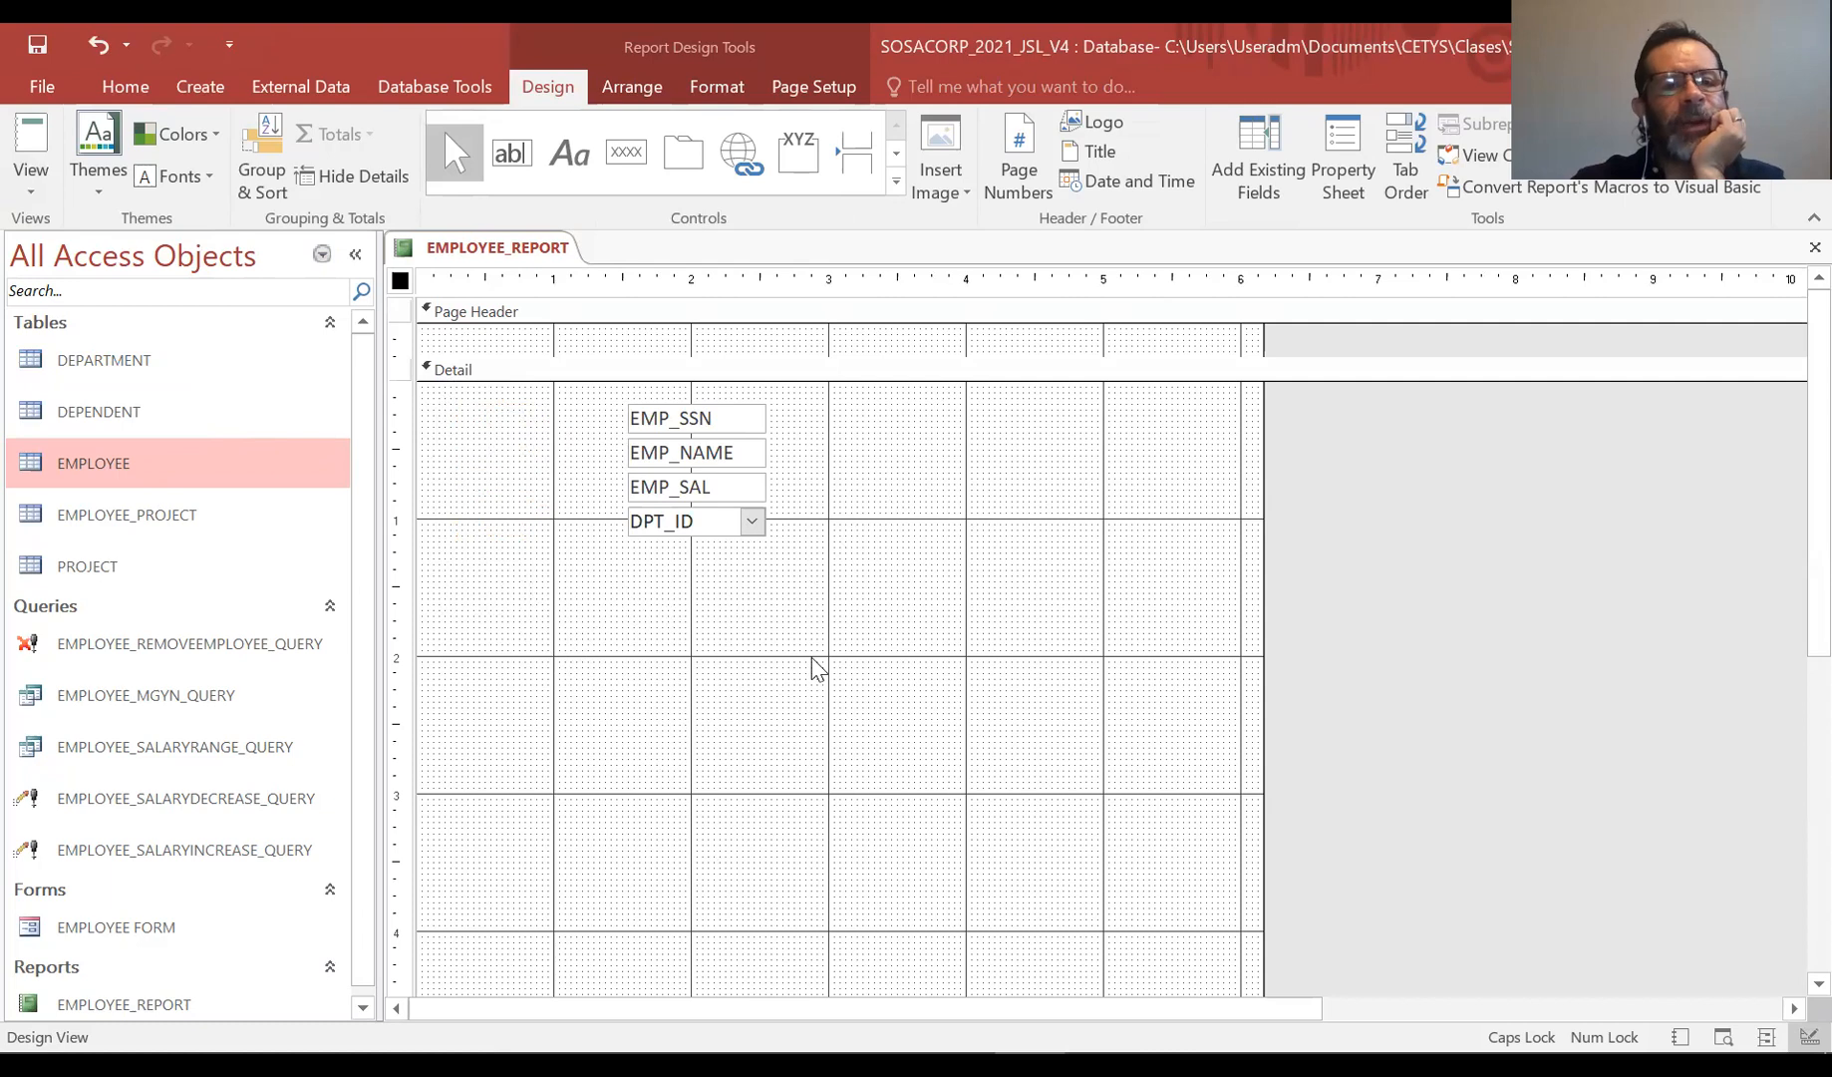
Enlarge the Page Header section slightly by lowering the Detail section bar
{"action": "left_click", "coordinate": [945, 377]}
{"action": "left_click_drag", "start_coordinate": [940, 355], "coordinate": [945, 389]}
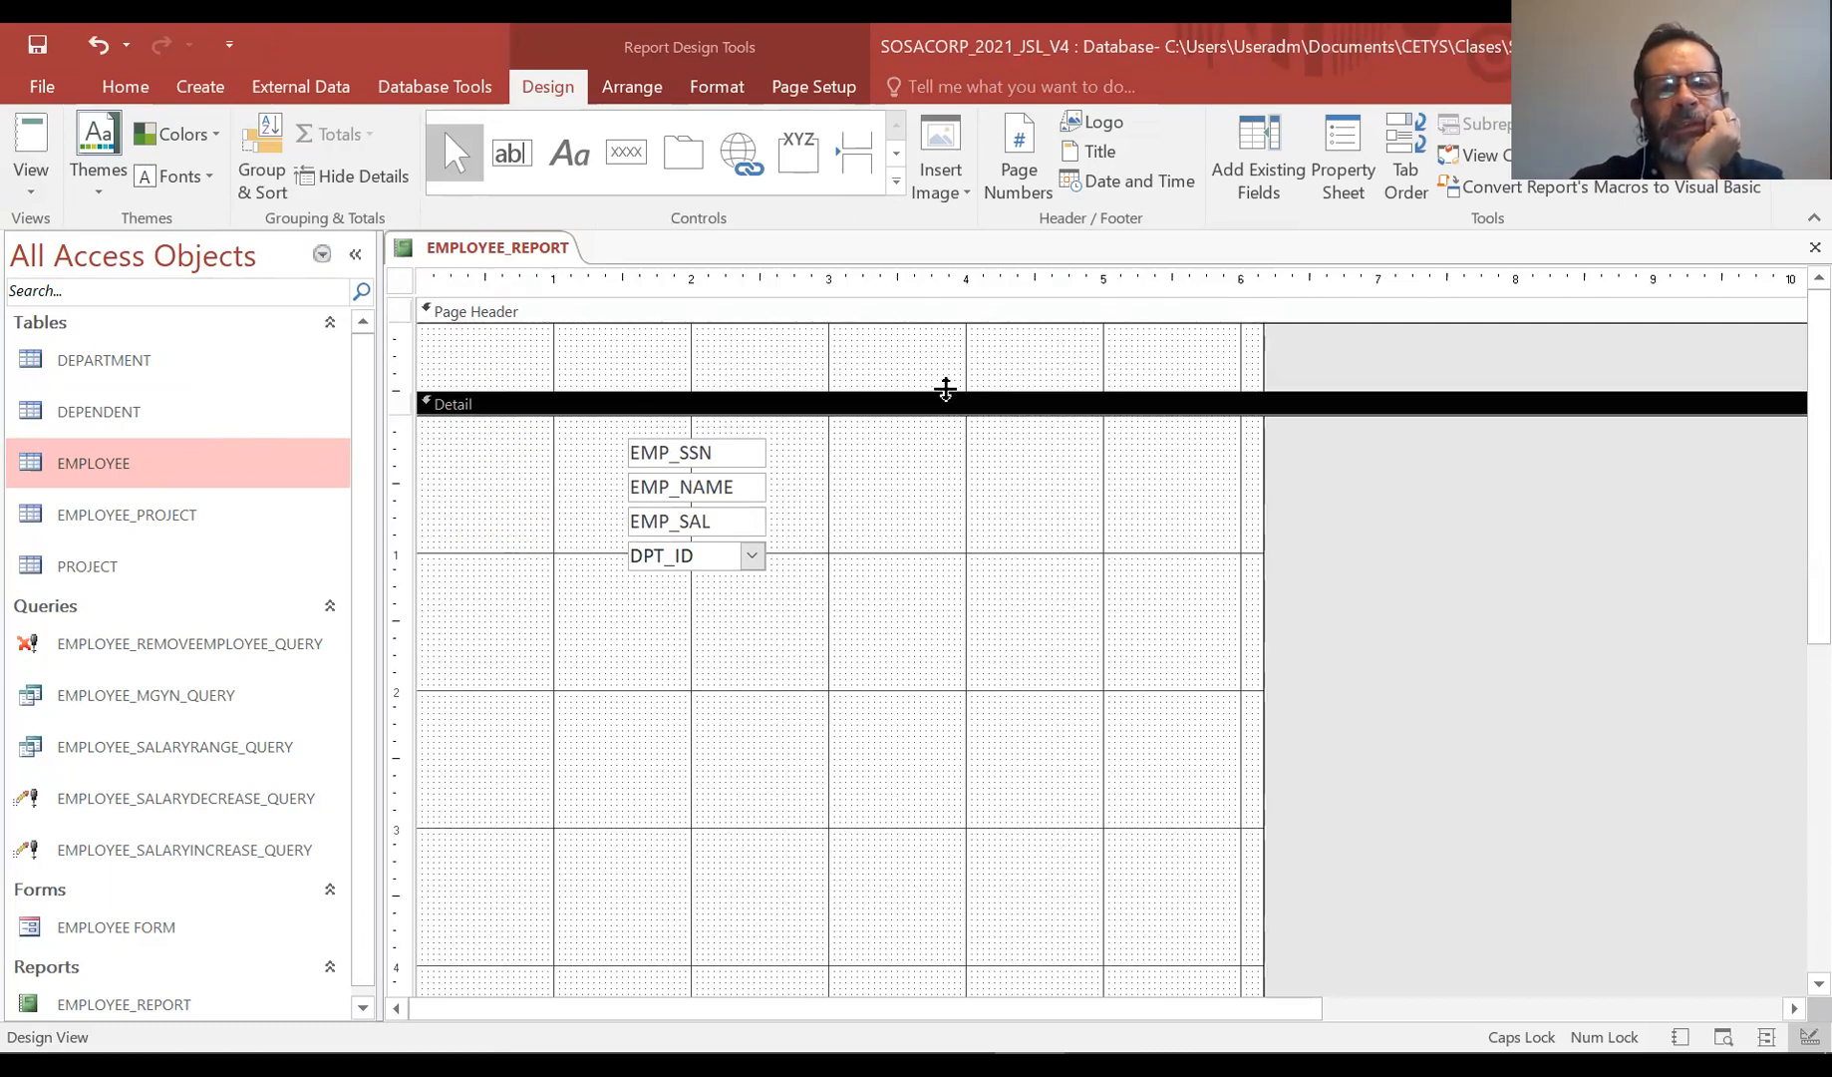
{"action": "left_click", "coordinate": [743, 448]}
{"action": "left_click", "coordinate": [856, 600]}
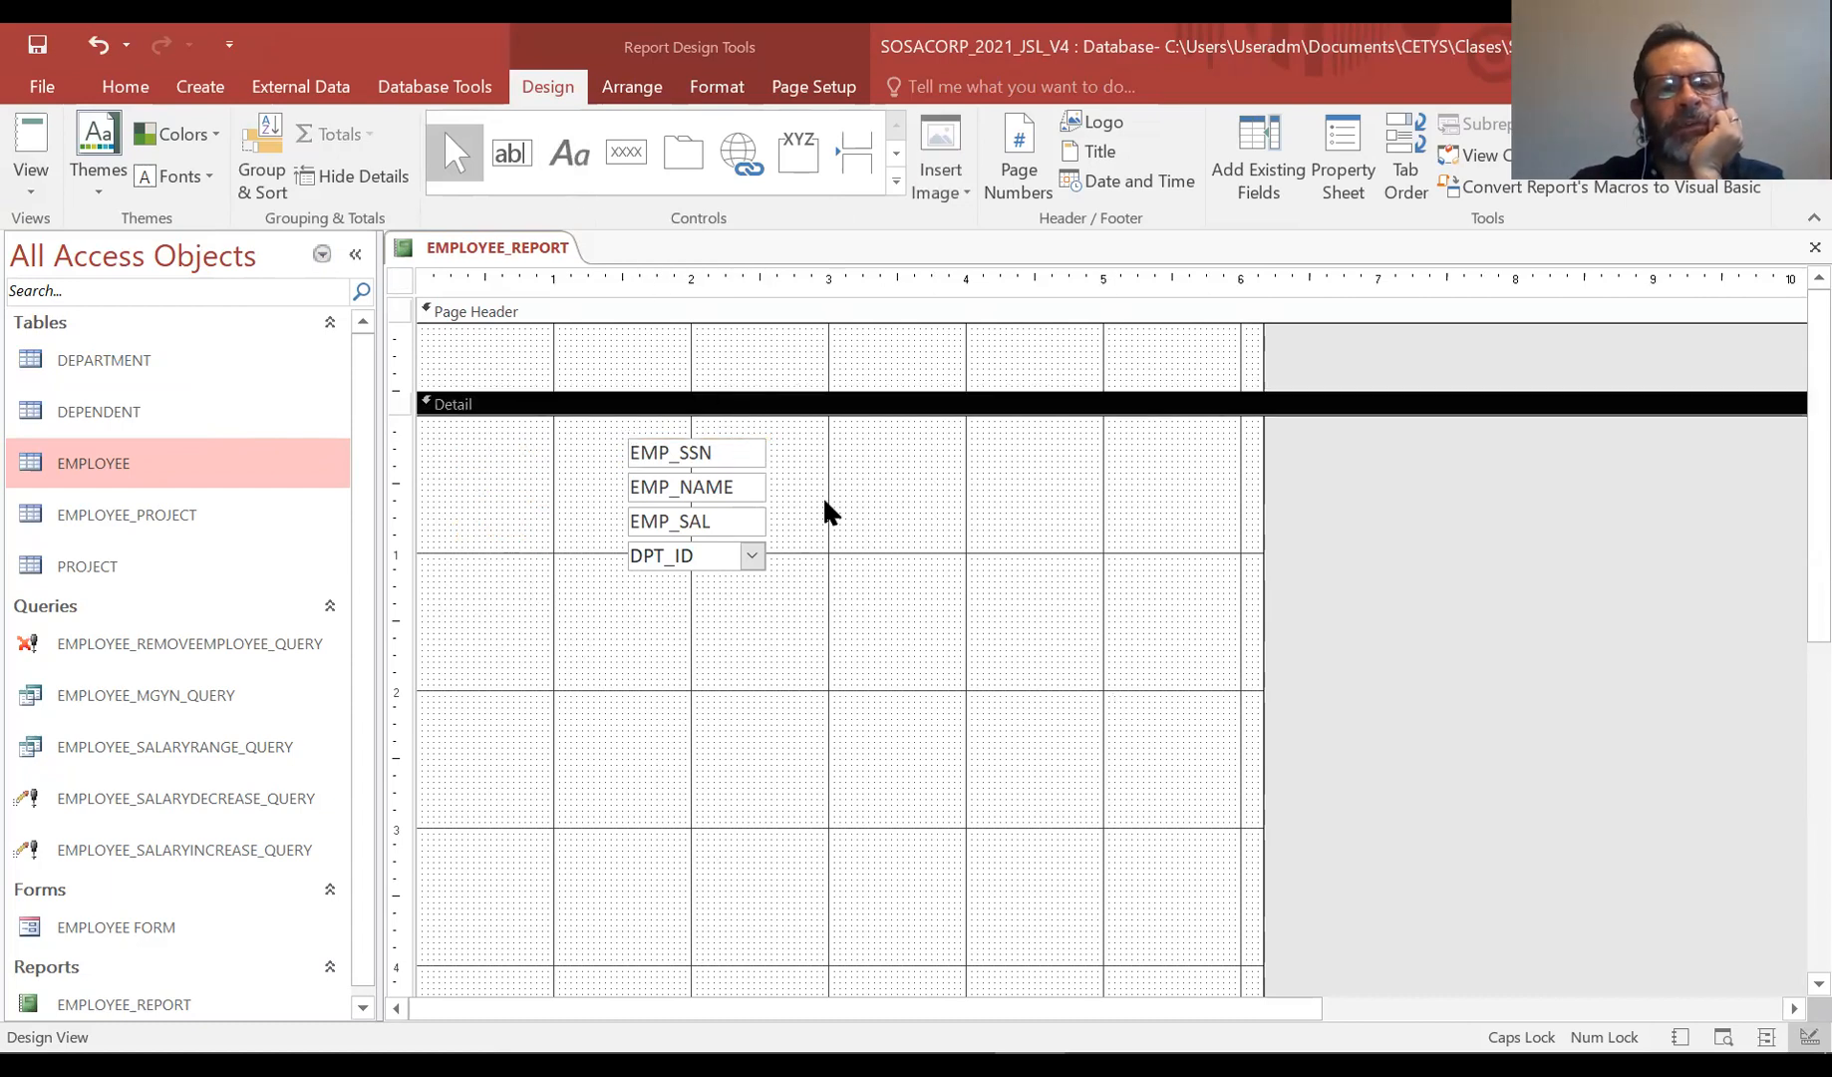
Rearrange the EMP_SSN, EMP_NAME, EMP_SAL and DPT_ID text boxes into one horizontal row at the top of the Detail section, widening the report
{"action": "left_click", "coordinate": [725, 439]}
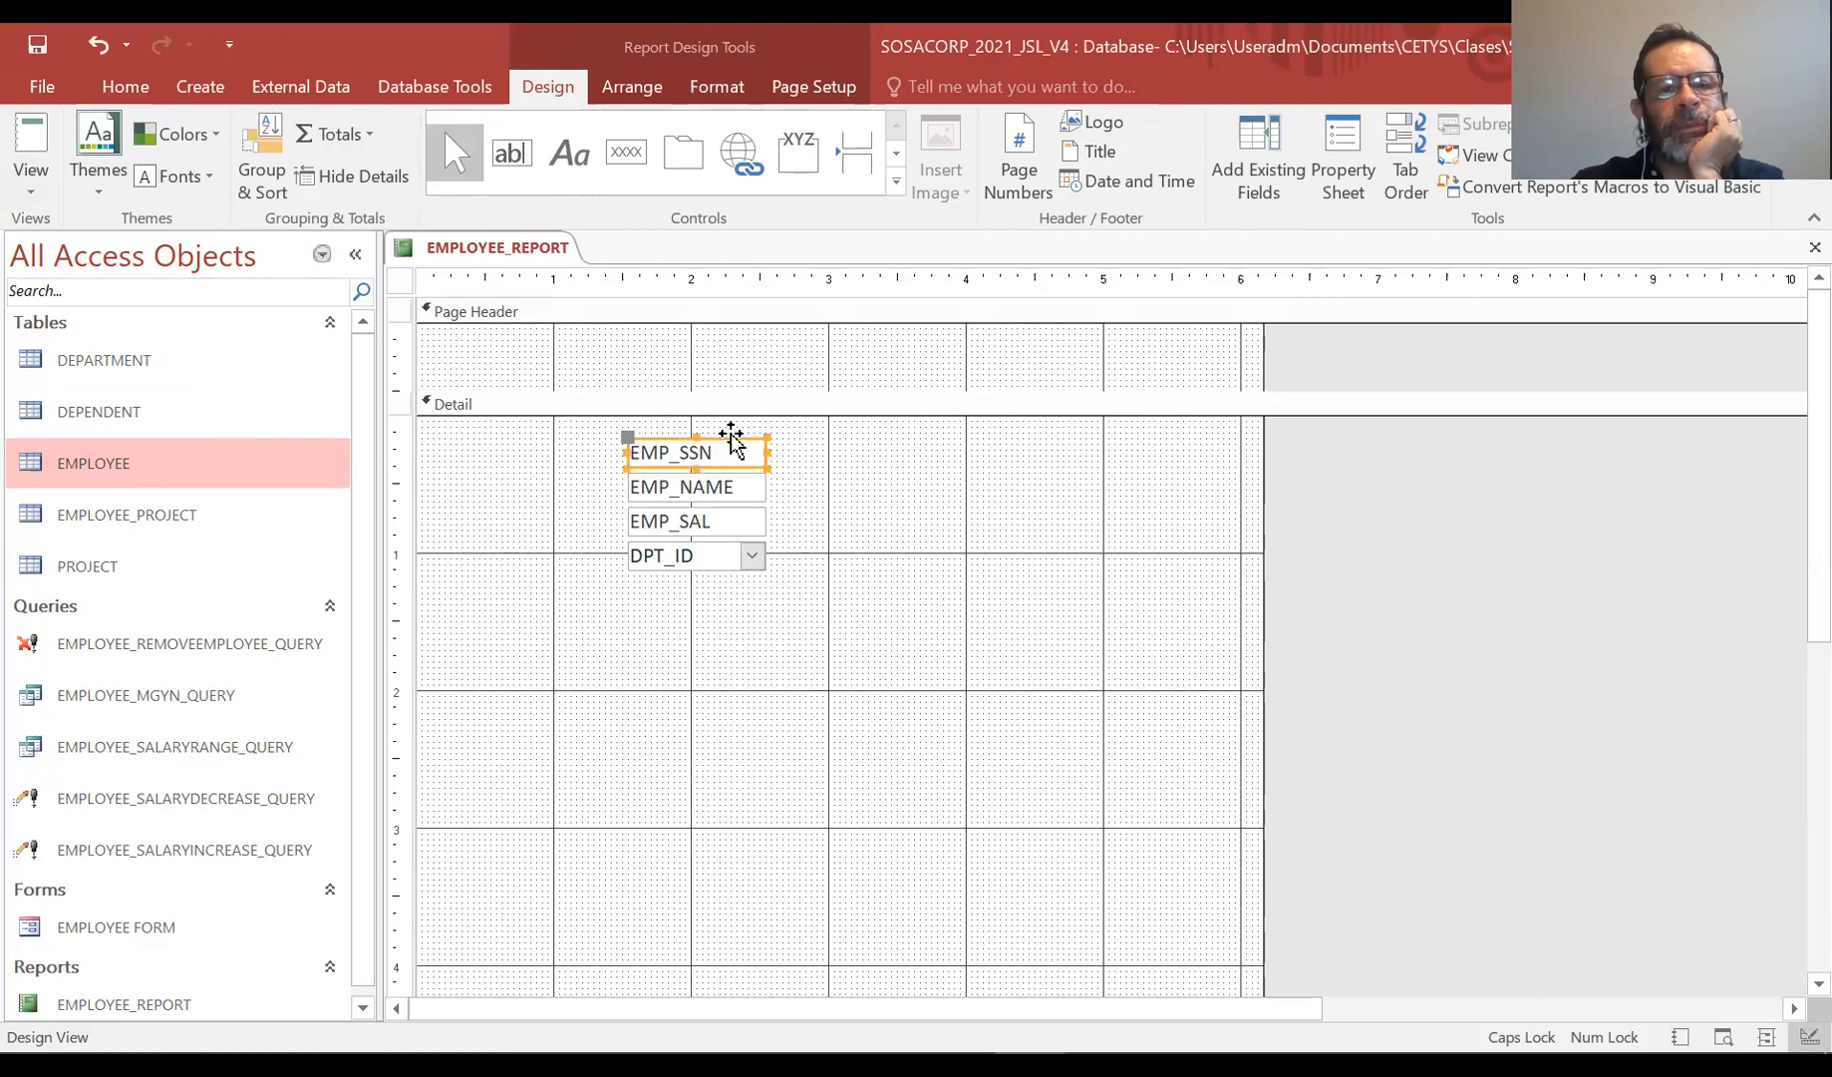
{"action": "left_click_drag", "start_coordinate": [725, 444], "coordinate": [524, 442]}
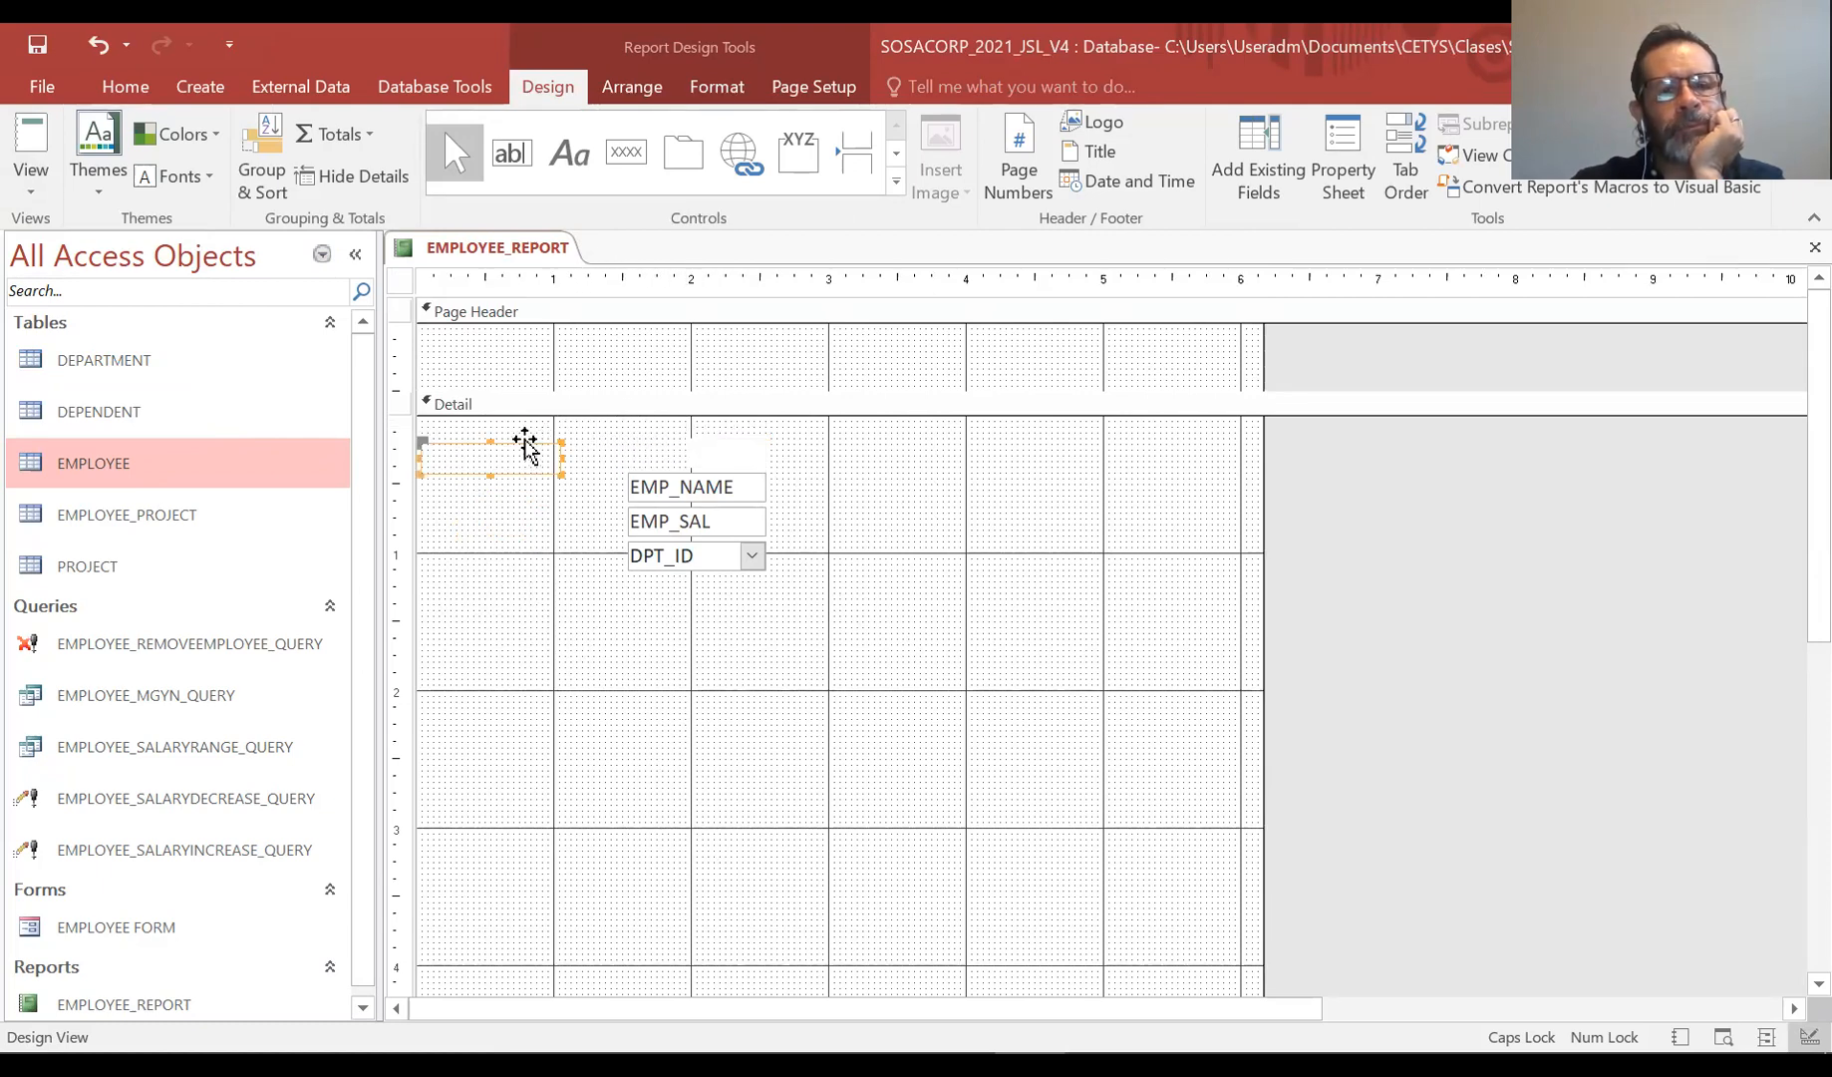
{"action": "left_click", "coordinate": [731, 479]}
{"action": "left_click_drag", "start_coordinate": [731, 479], "coordinate": [967, 447]}
{"action": "left_click", "coordinate": [757, 695]}
{"action": "left_click", "coordinate": [726, 525]}
{"action": "left_click_drag", "start_coordinate": [720, 506], "coordinate": [1078, 450]}
{"action": "left_click_drag", "start_coordinate": [1262, 536], "coordinate": [1469, 534]}
{"action": "left_click", "coordinate": [677, 566]}
{"action": "left_click_drag", "start_coordinate": [717, 546], "coordinate": [1227, 443]}
{"action": "left_click", "coordinate": [1258, 702]}
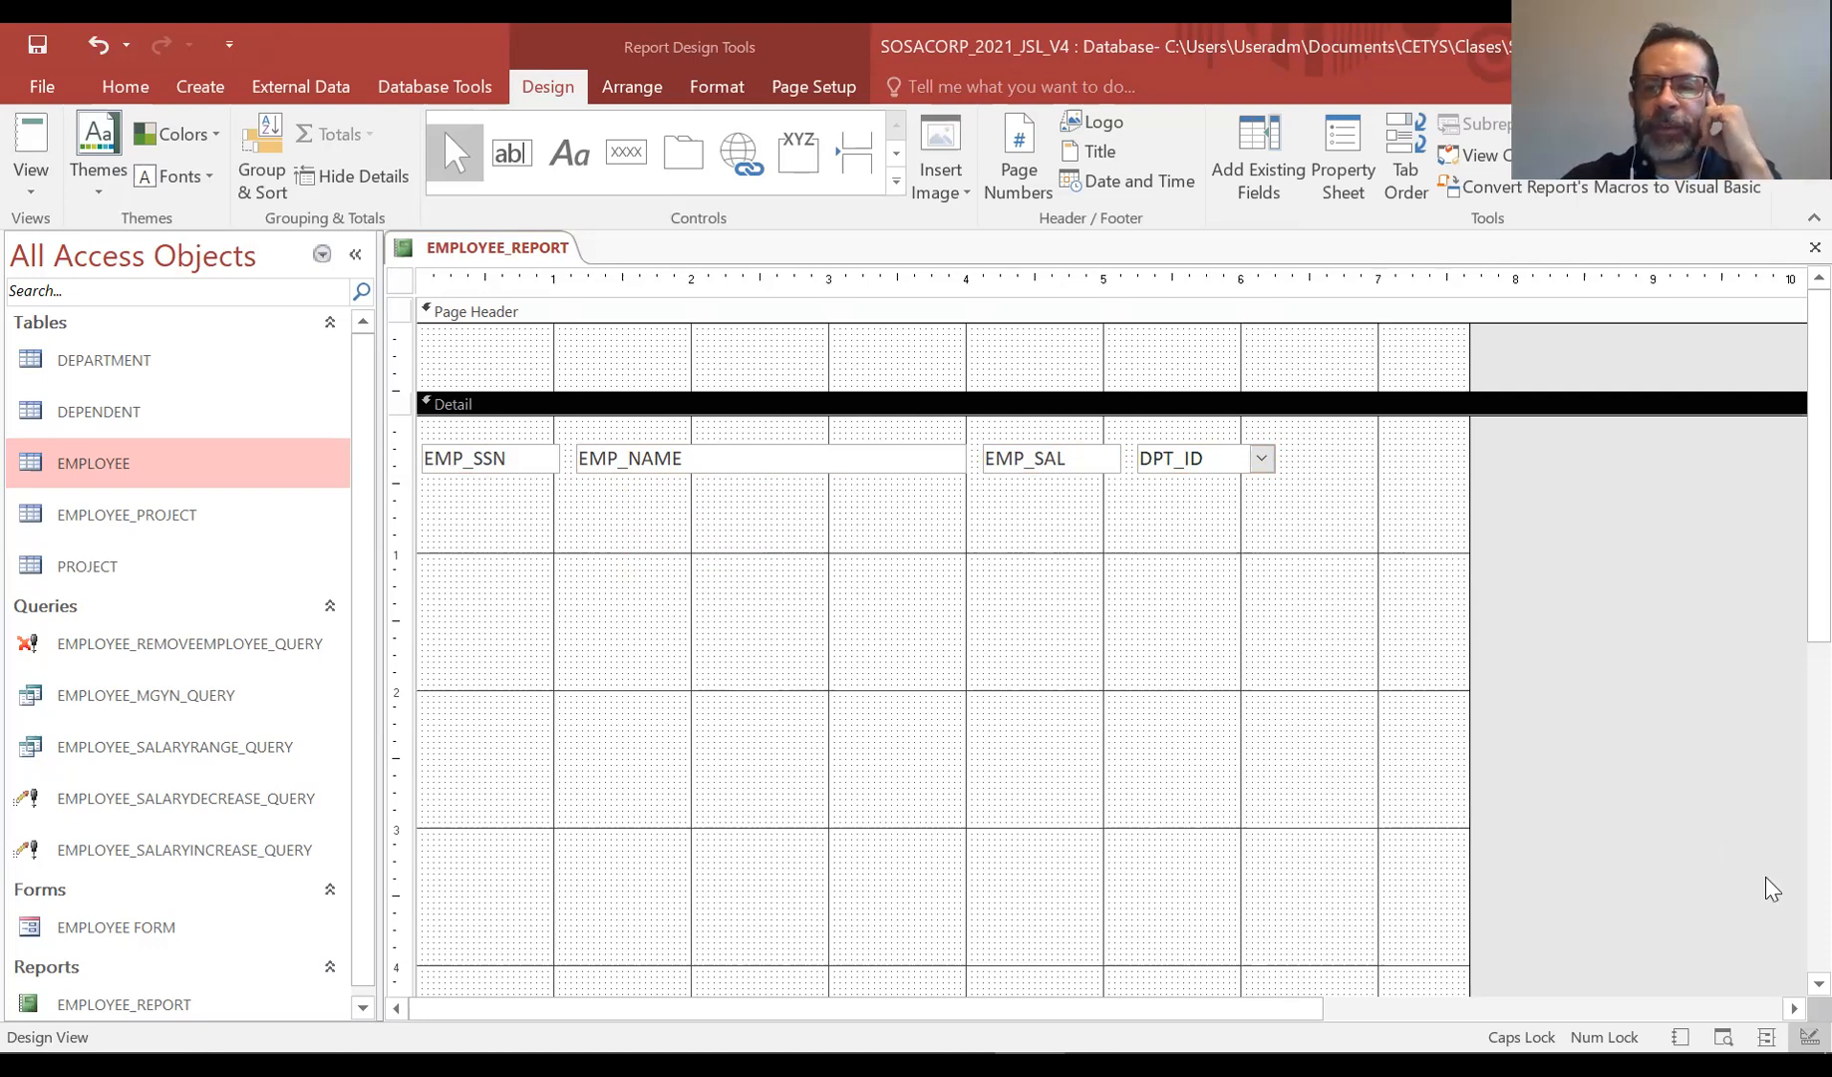
Preview the horizontal layout in Report View, scroll through the records, and return to Design View
{"action": "left_click", "coordinate": [42, 201]}
{"action": "left_click", "coordinate": [47, 249]}
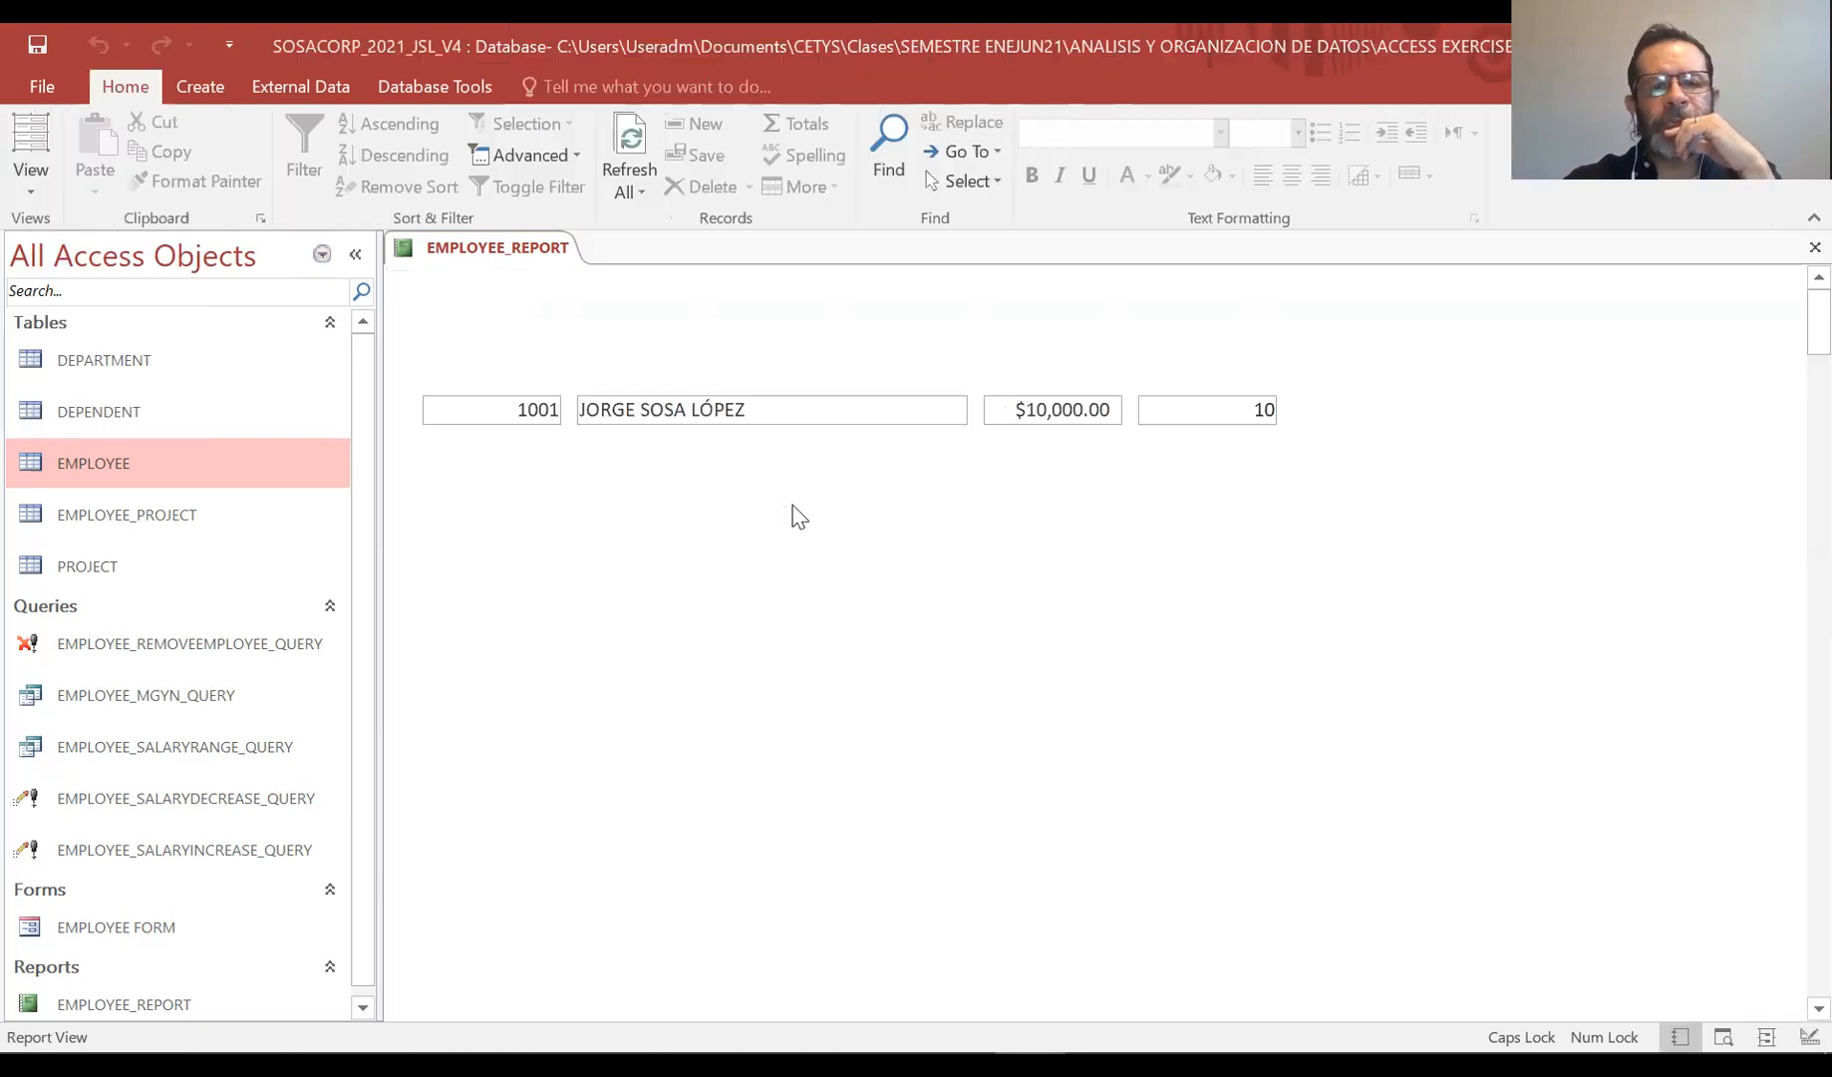
{"action": "scroll", "coordinate": [797, 516], "scroll_direction": "down", "scroll_amount": 10}
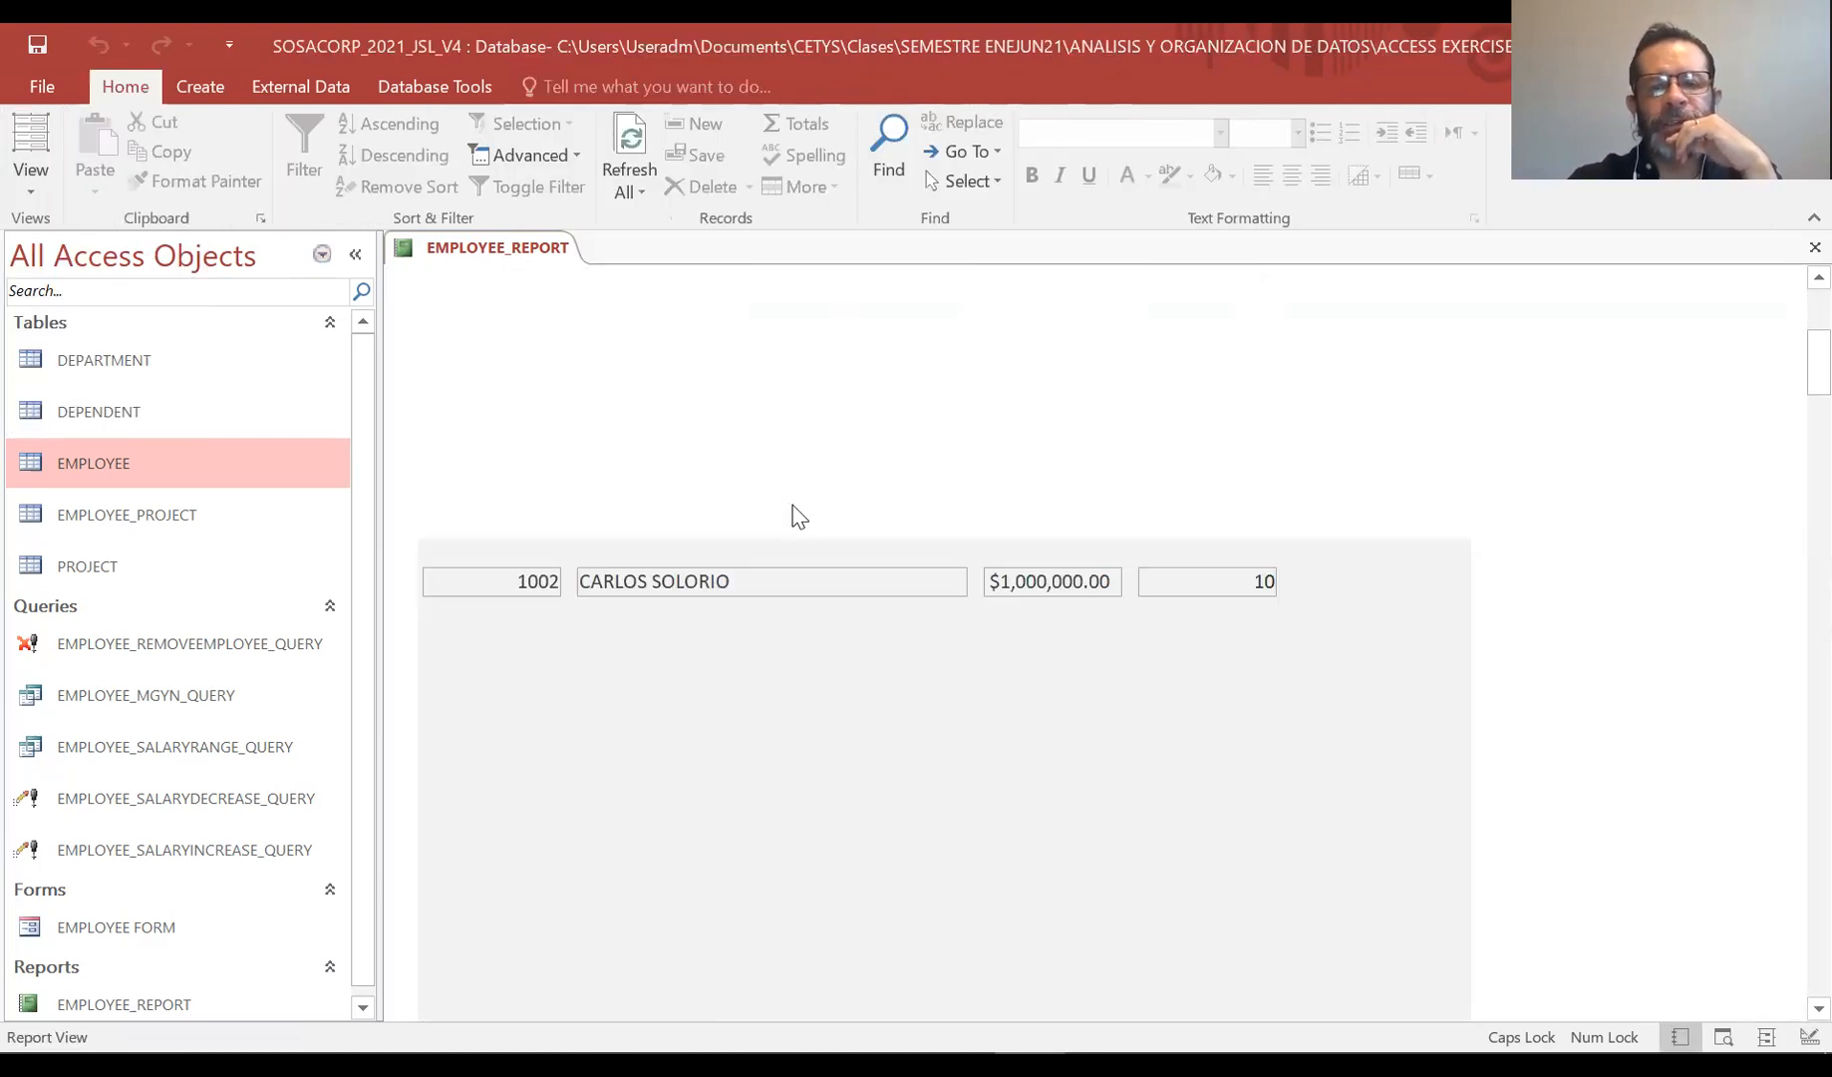
{"action": "scroll", "coordinate": [797, 516], "scroll_direction": "down", "scroll_amount": 5}
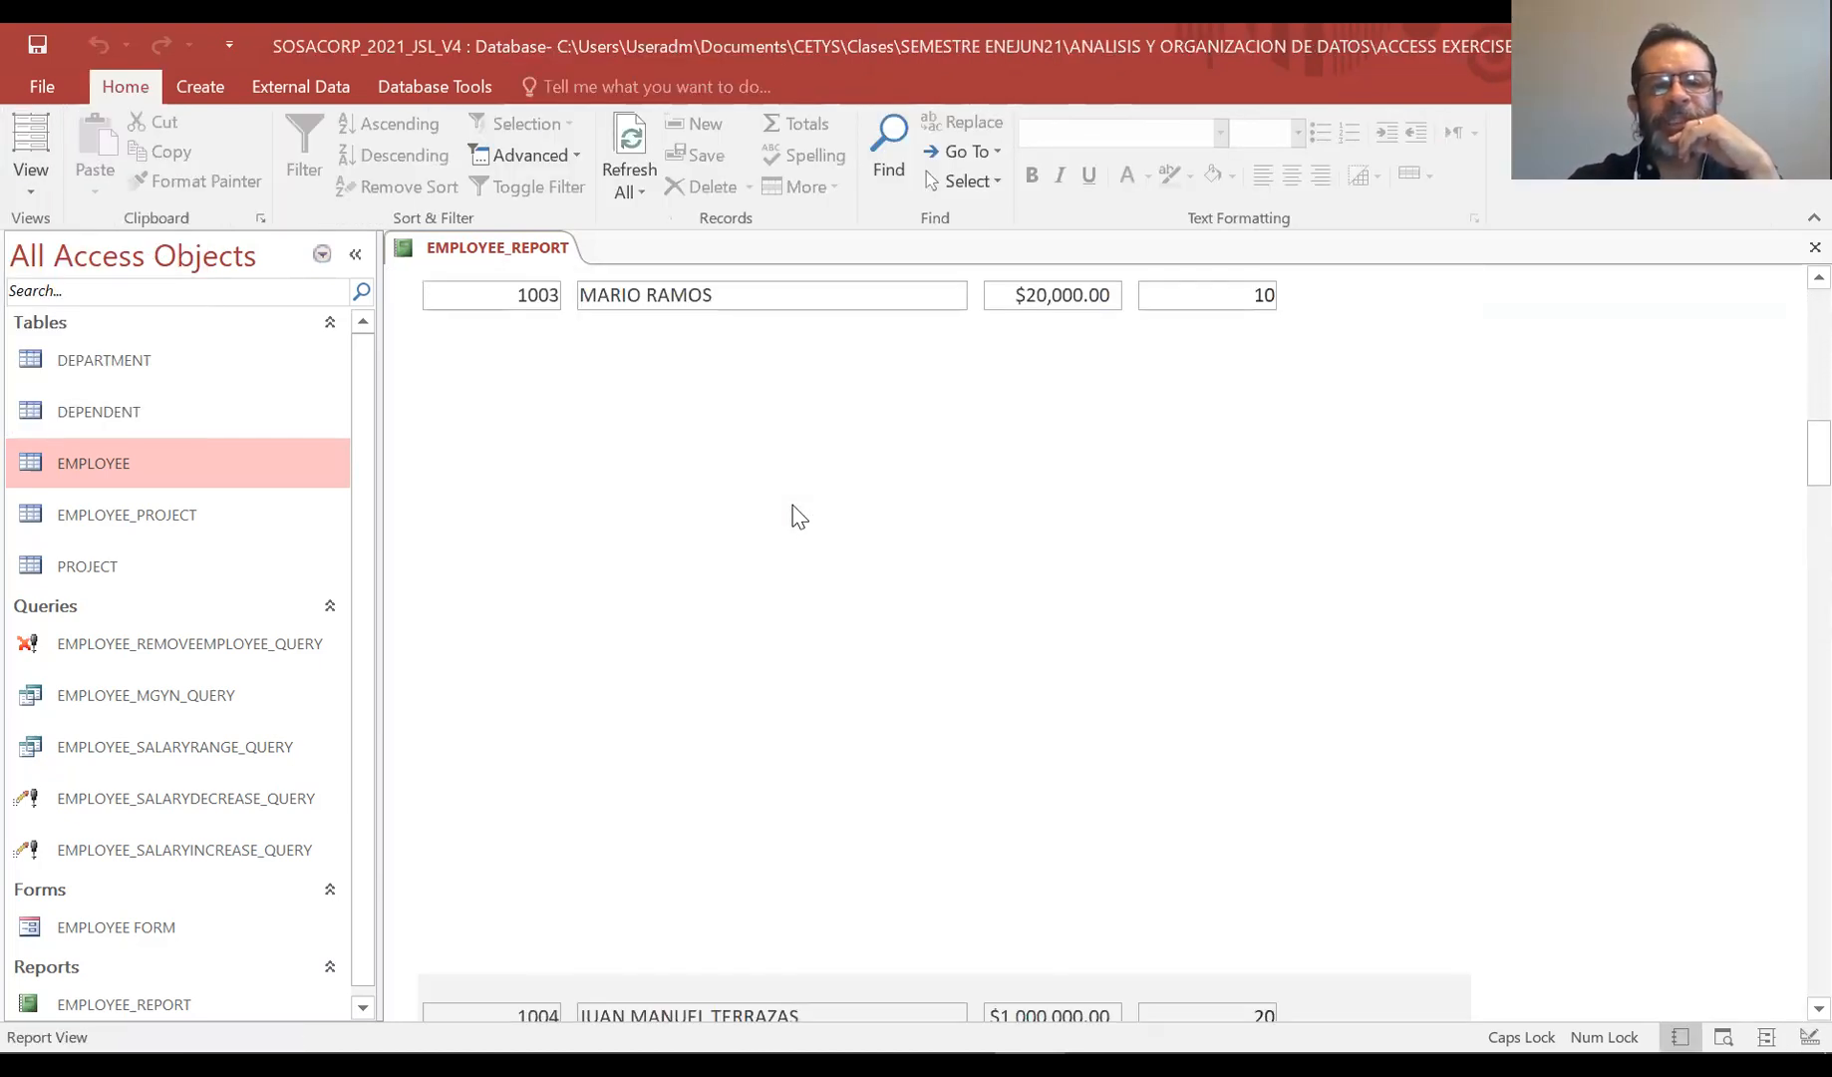
{"action": "left_click", "coordinate": [27, 190]}
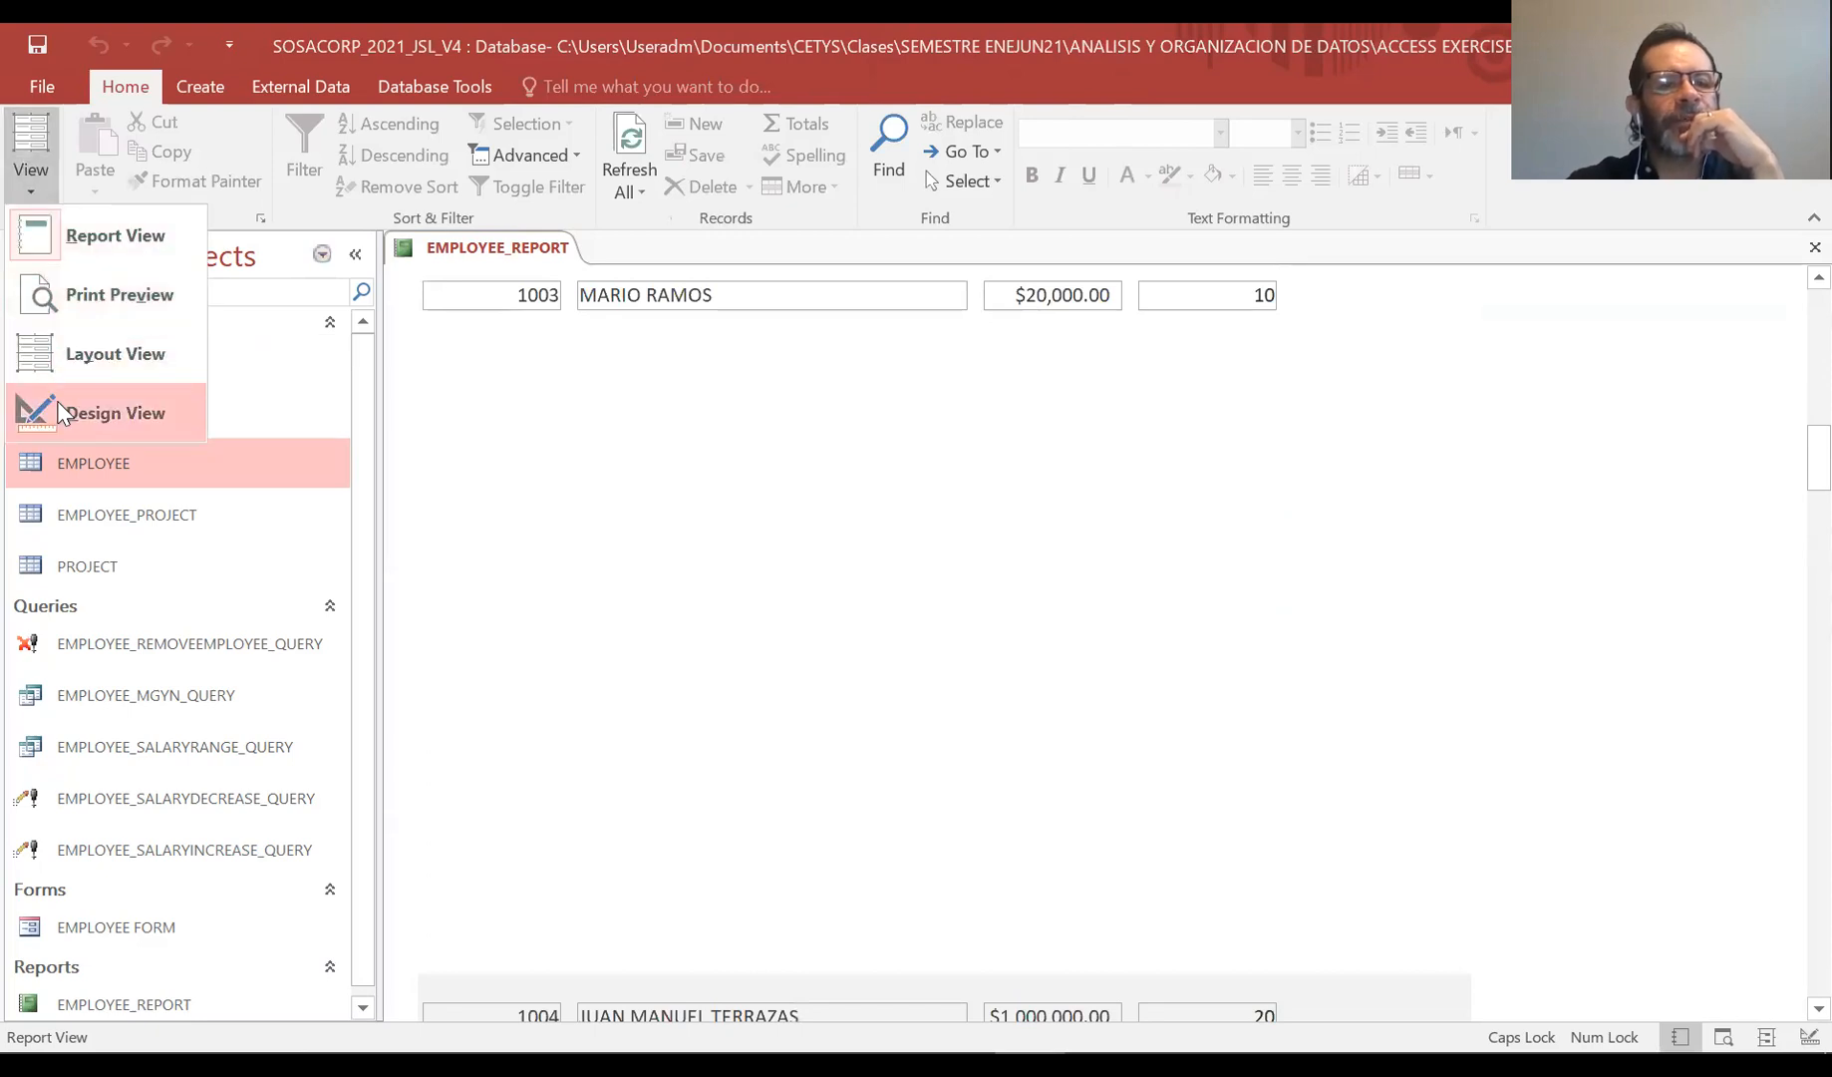
{"action": "left_click", "coordinate": [60, 414]}
{"action": "scroll", "coordinate": [1785, 518], "scroll_direction": "down", "scroll_amount": 1}
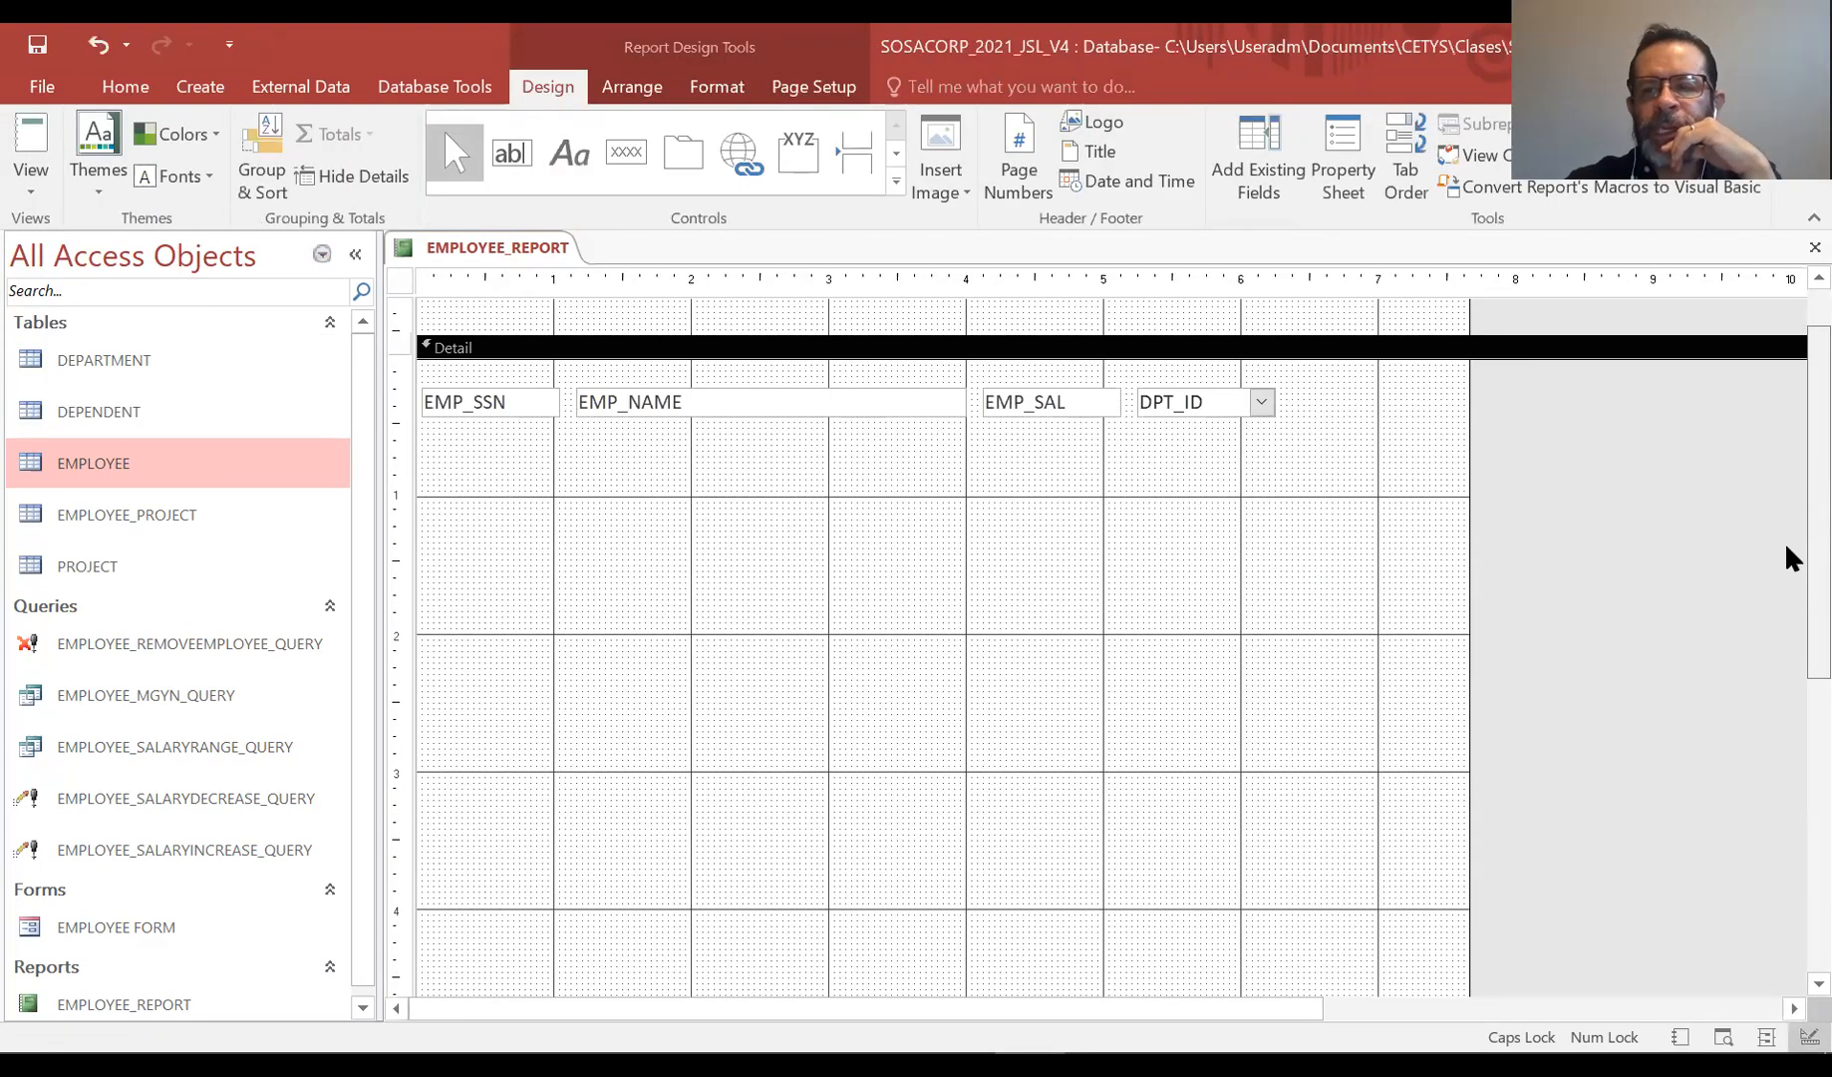
{"action": "scroll", "coordinate": [1787, 478], "scroll_direction": "up", "scroll_amount": 1}
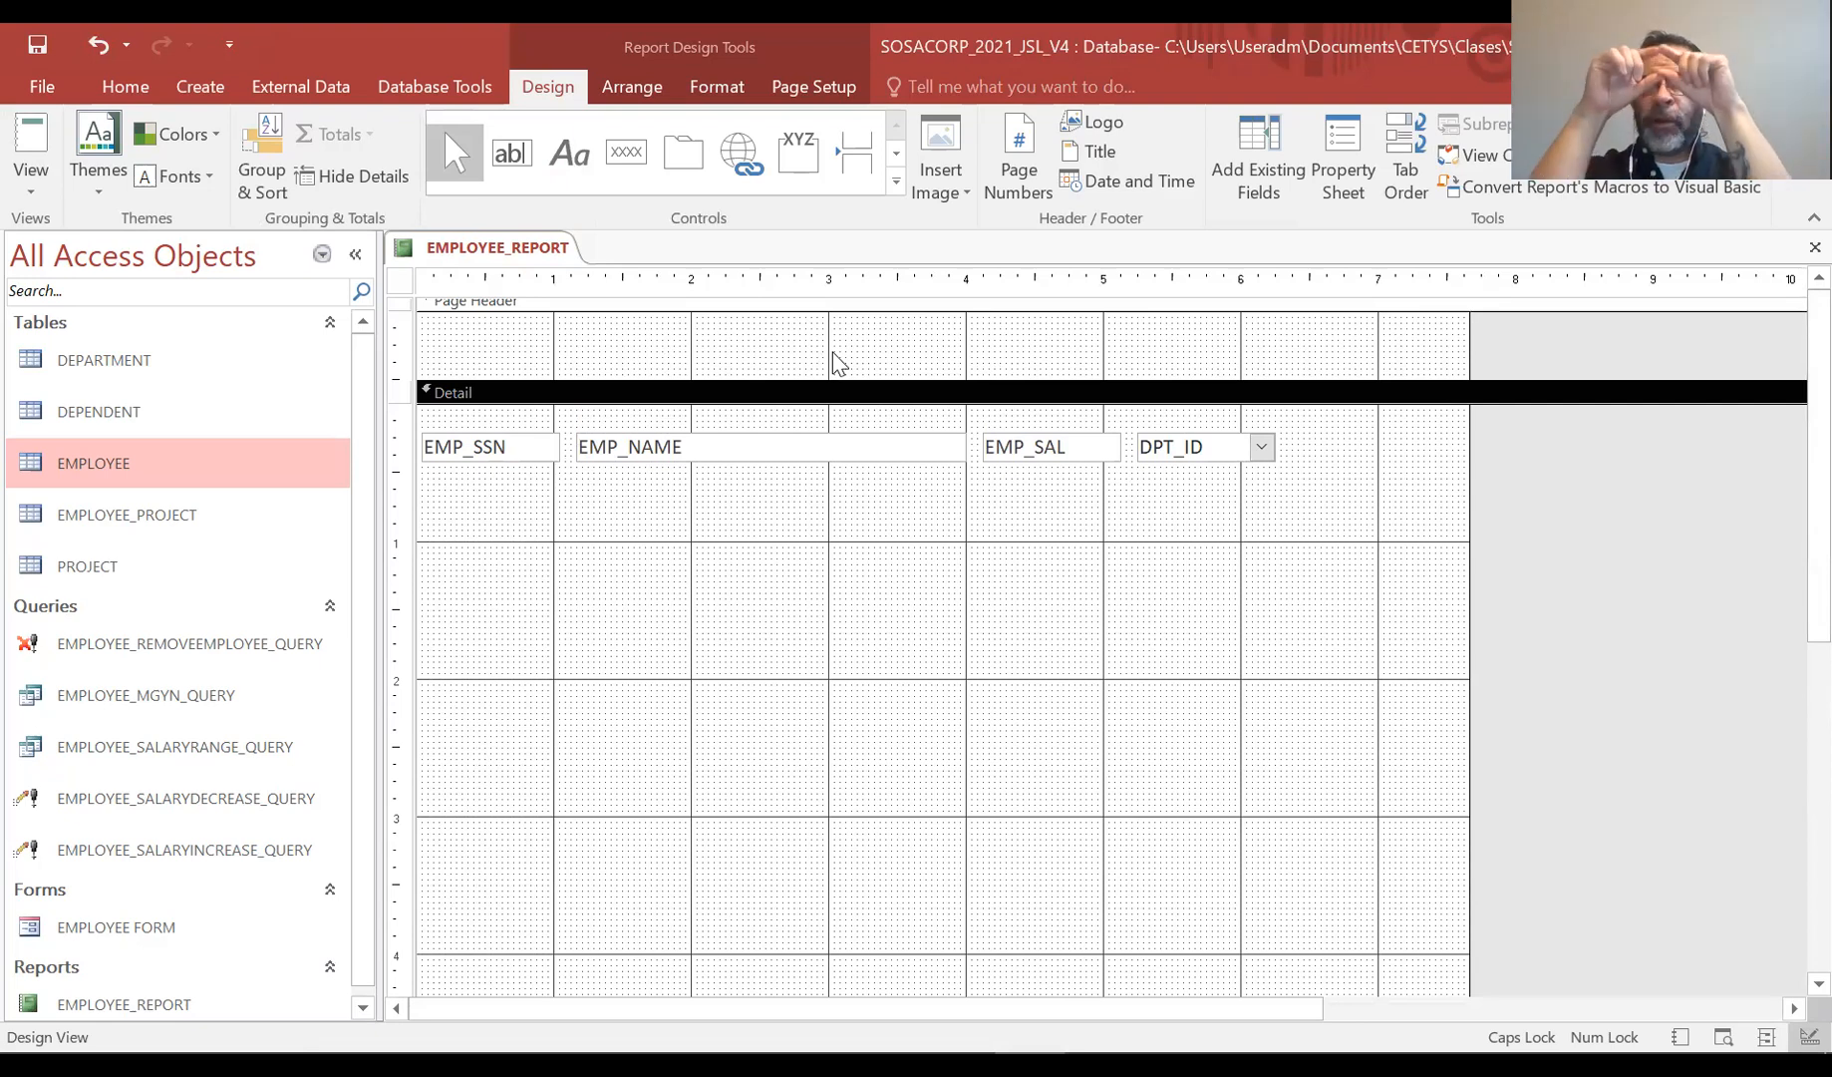
Shrink the Detail section's height to just below the row of text boxes
{"action": "left_click_drag", "start_coordinate": [1817, 503], "coordinate": [1786, 838]}
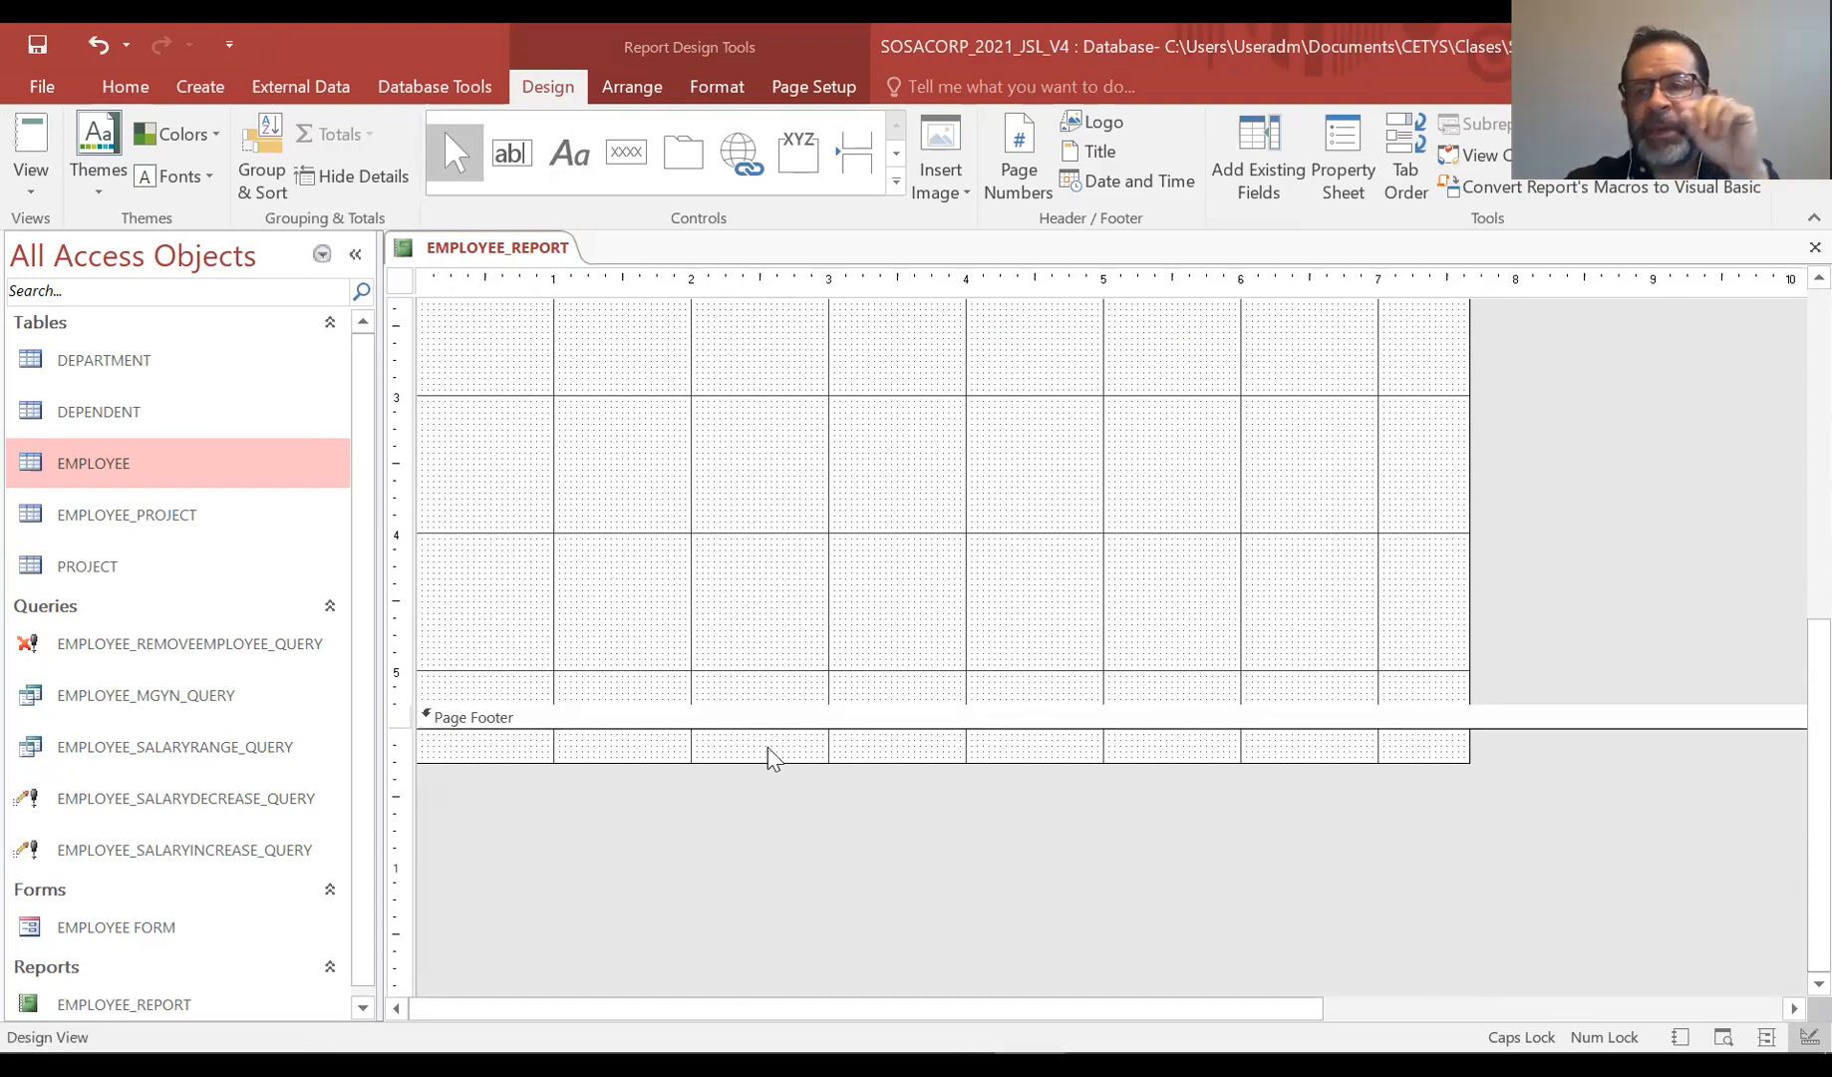
{"action": "left_click_drag", "start_coordinate": [1786, 775], "coordinate": [1786, 602]}
{"action": "left_click_drag", "start_coordinate": [962, 881], "coordinate": [1055, 344]}
{"action": "left_click_drag", "start_coordinate": [1786, 579], "coordinate": [1787, 463]}
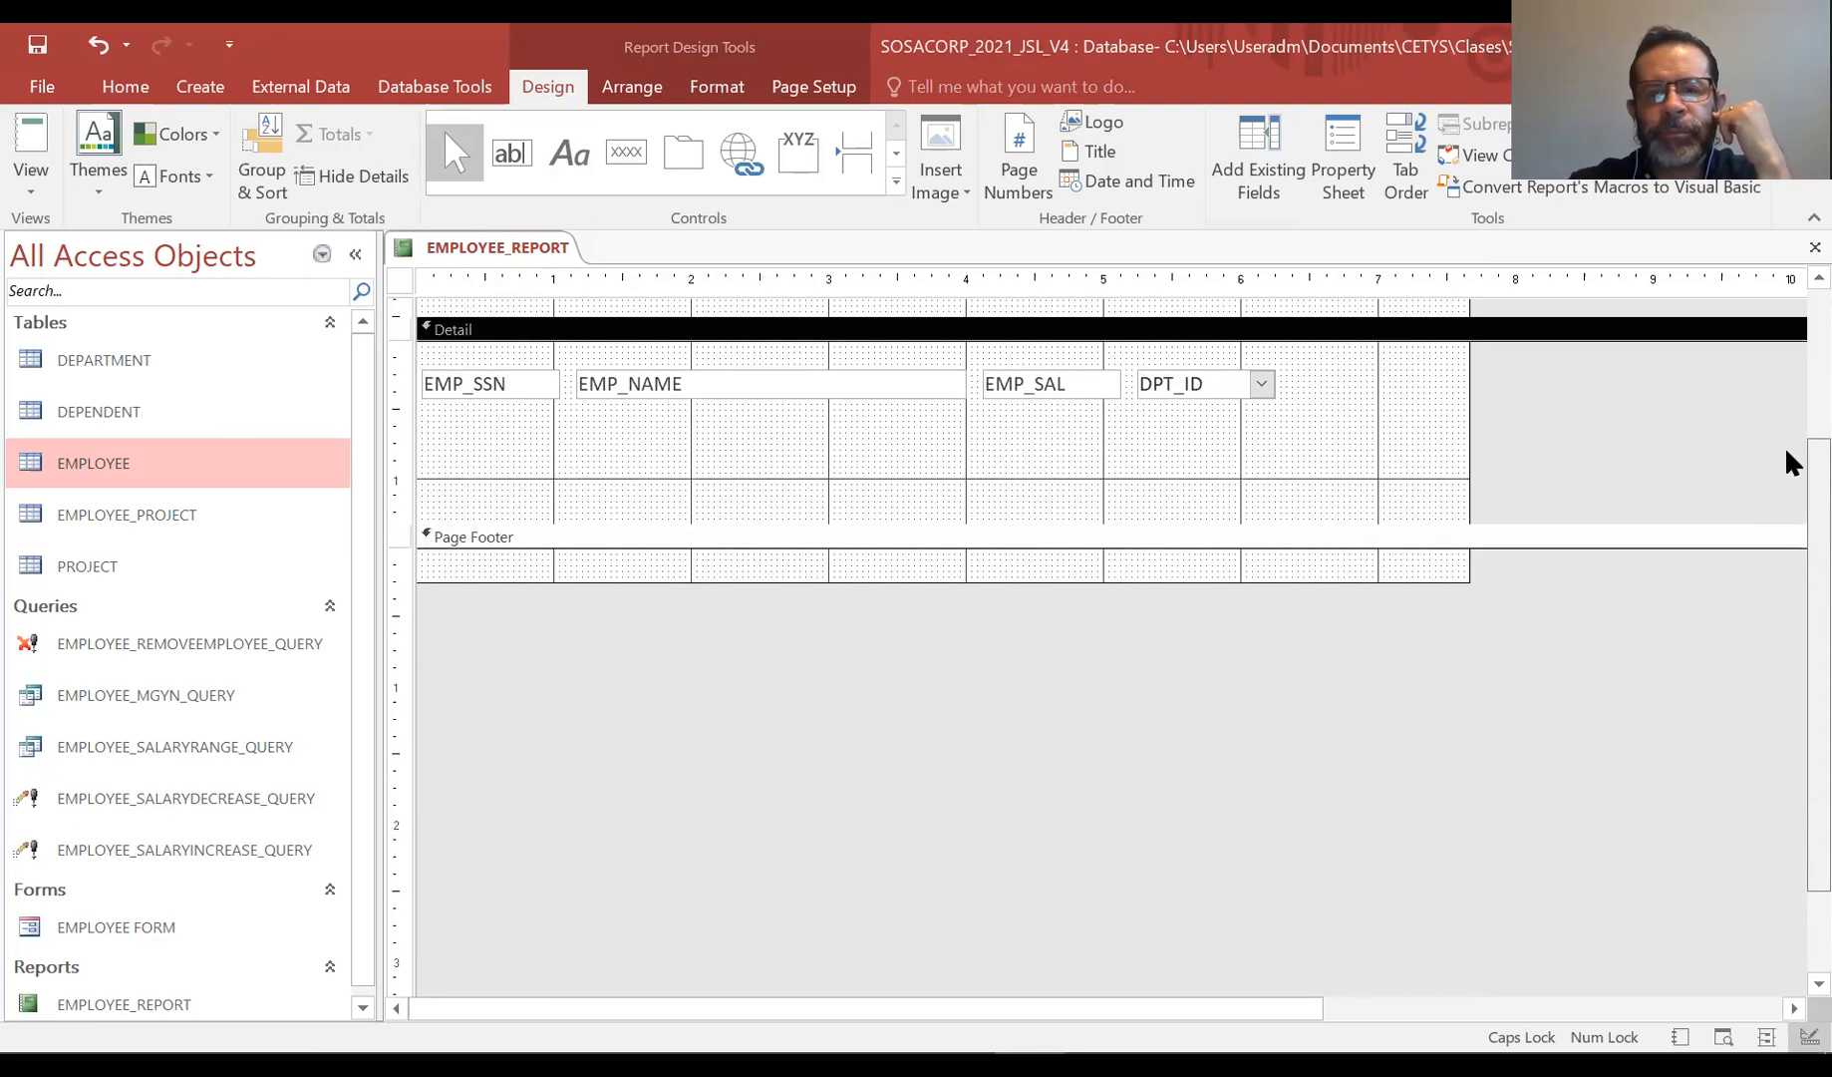
{"action": "left_click_drag", "start_coordinate": [910, 538], "coordinate": [923, 441]}
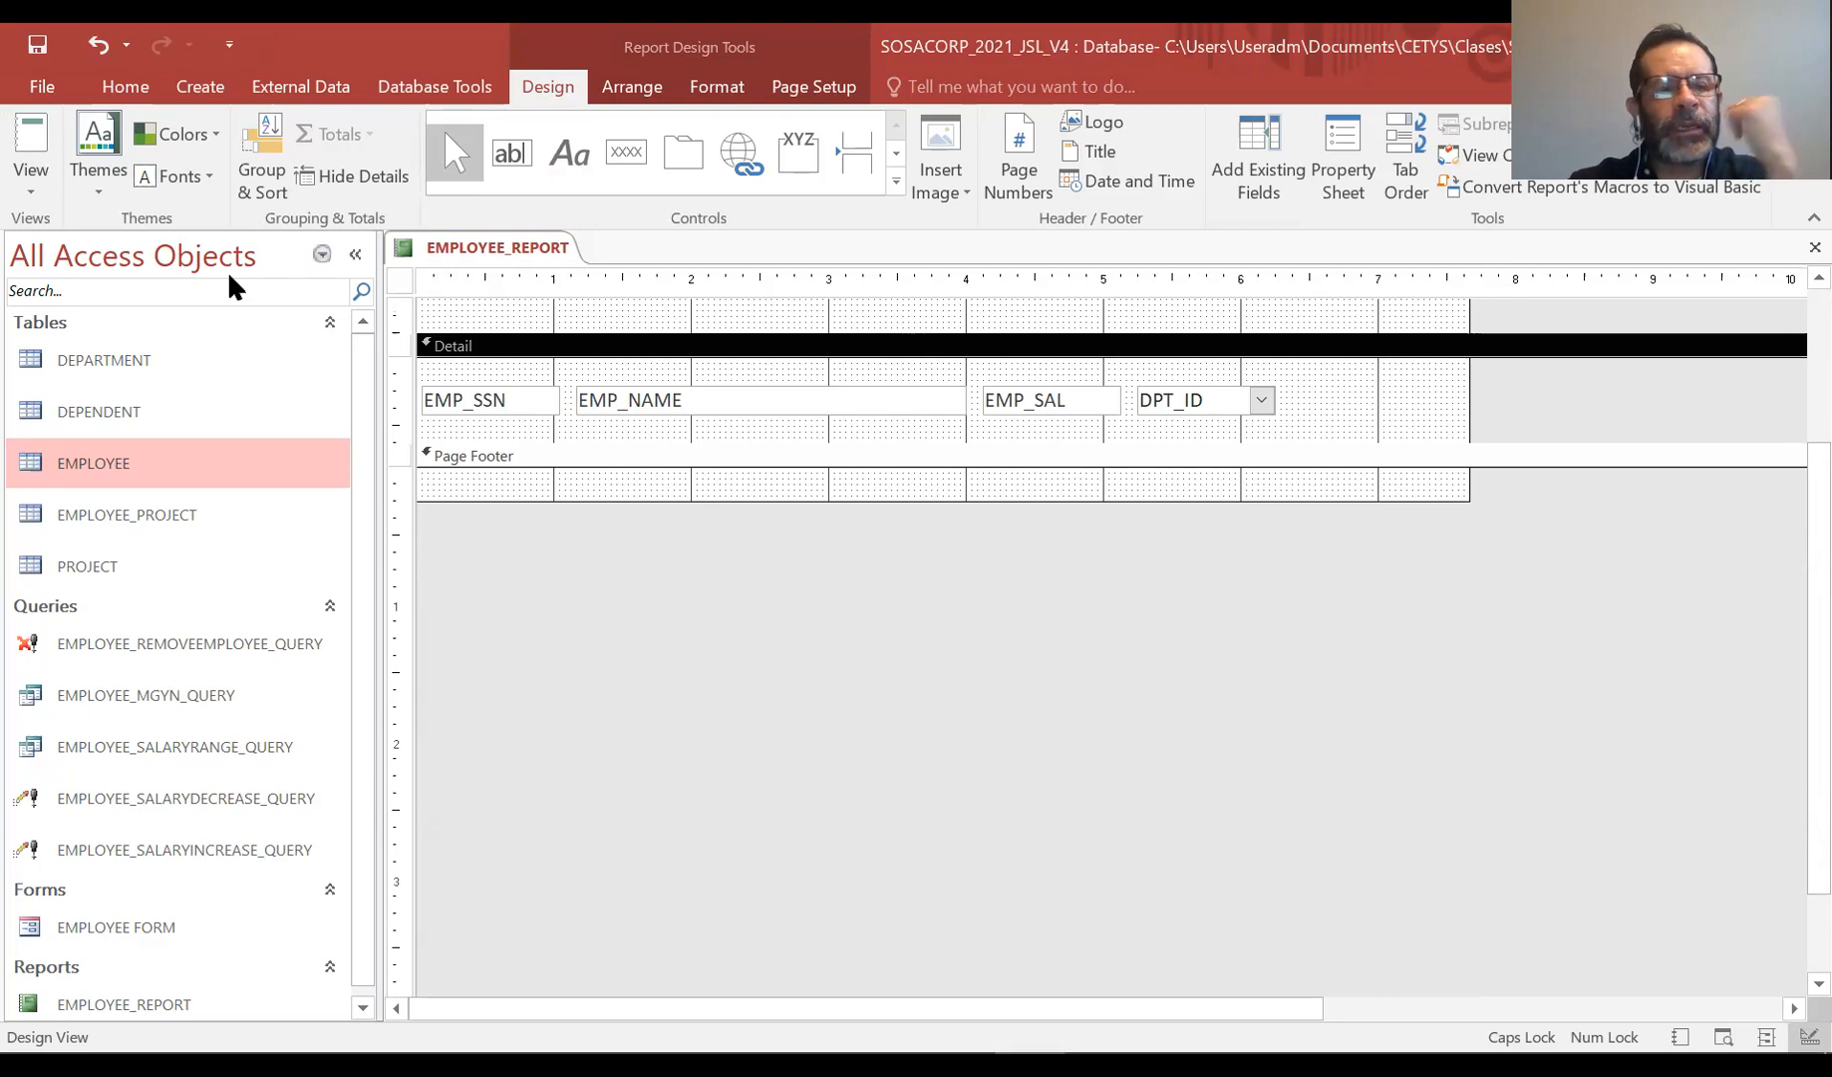
Preview the report with the shortened Detail section in Report View, scroll through the records, and return to Design View
{"action": "left_click", "coordinate": [31, 159]}
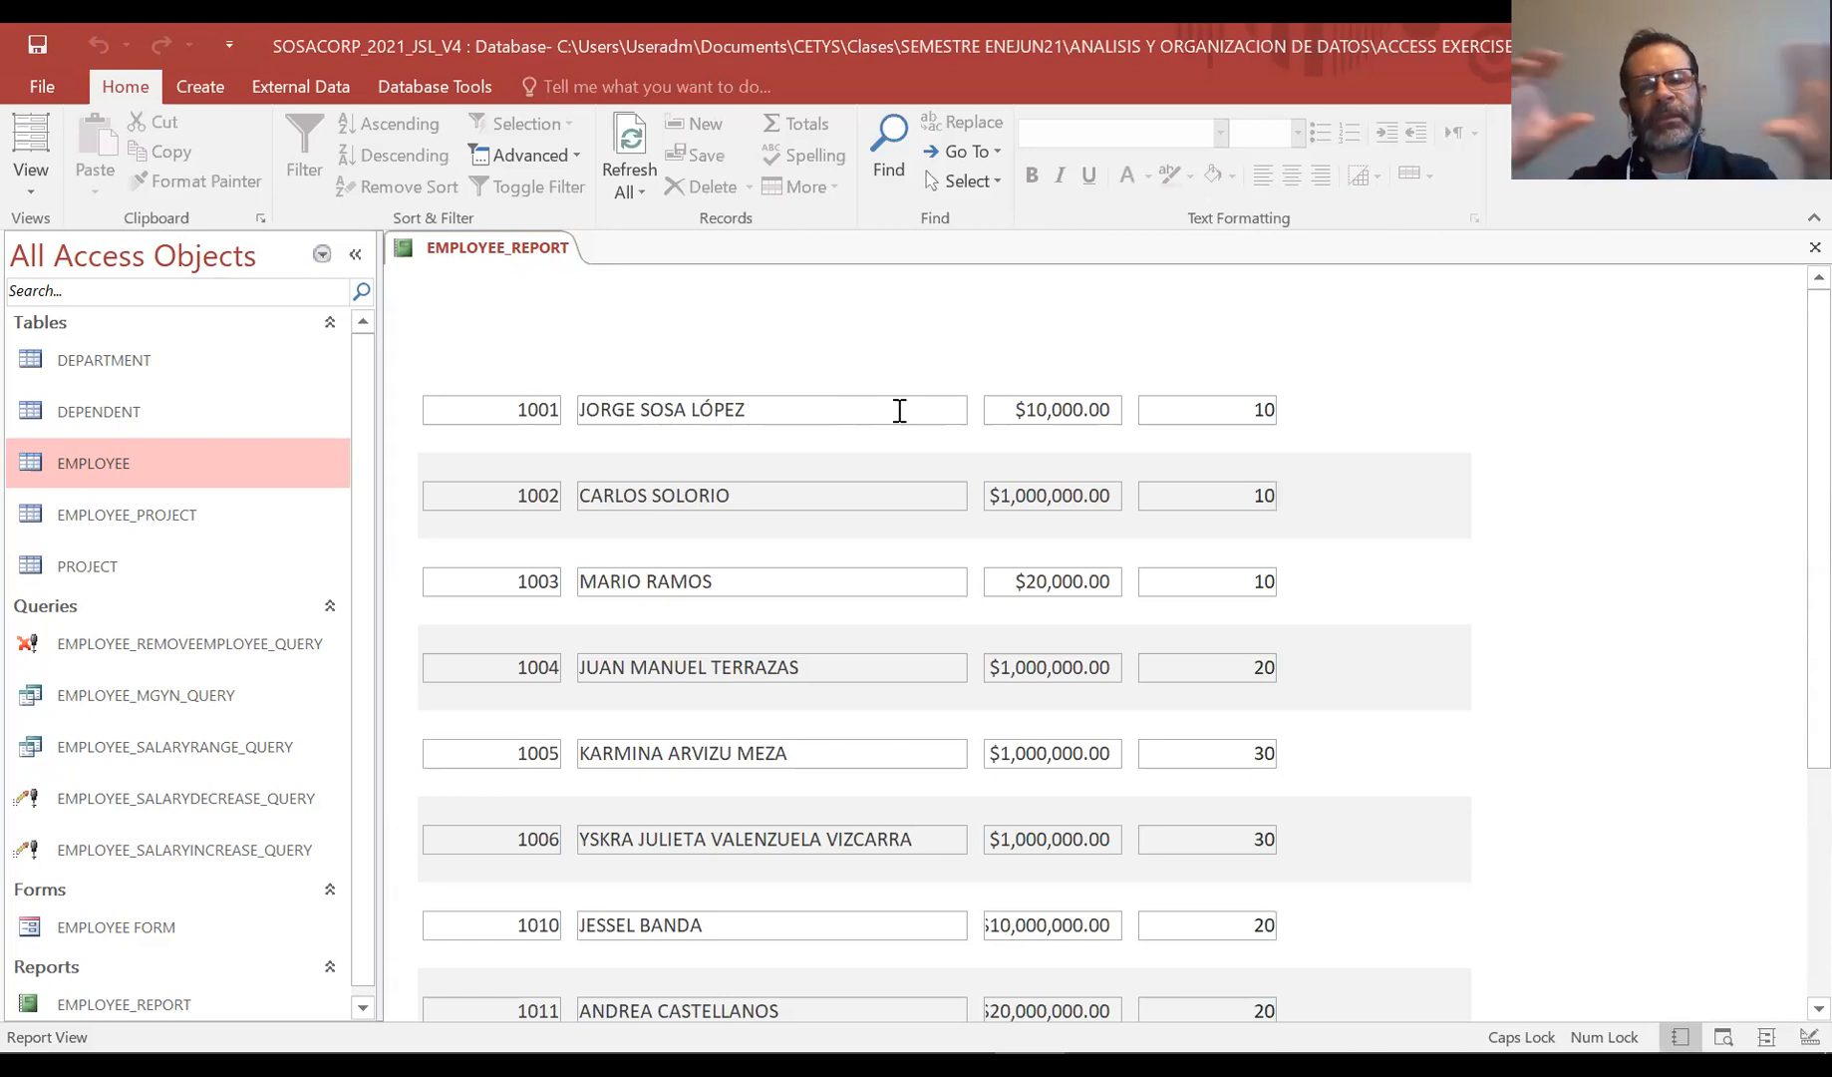
{"action": "scroll", "coordinate": [899, 410], "scroll_direction": "down", "scroll_amount": 1}
{"action": "scroll", "coordinate": [897, 410], "scroll_direction": "down", "scroll_amount": 3}
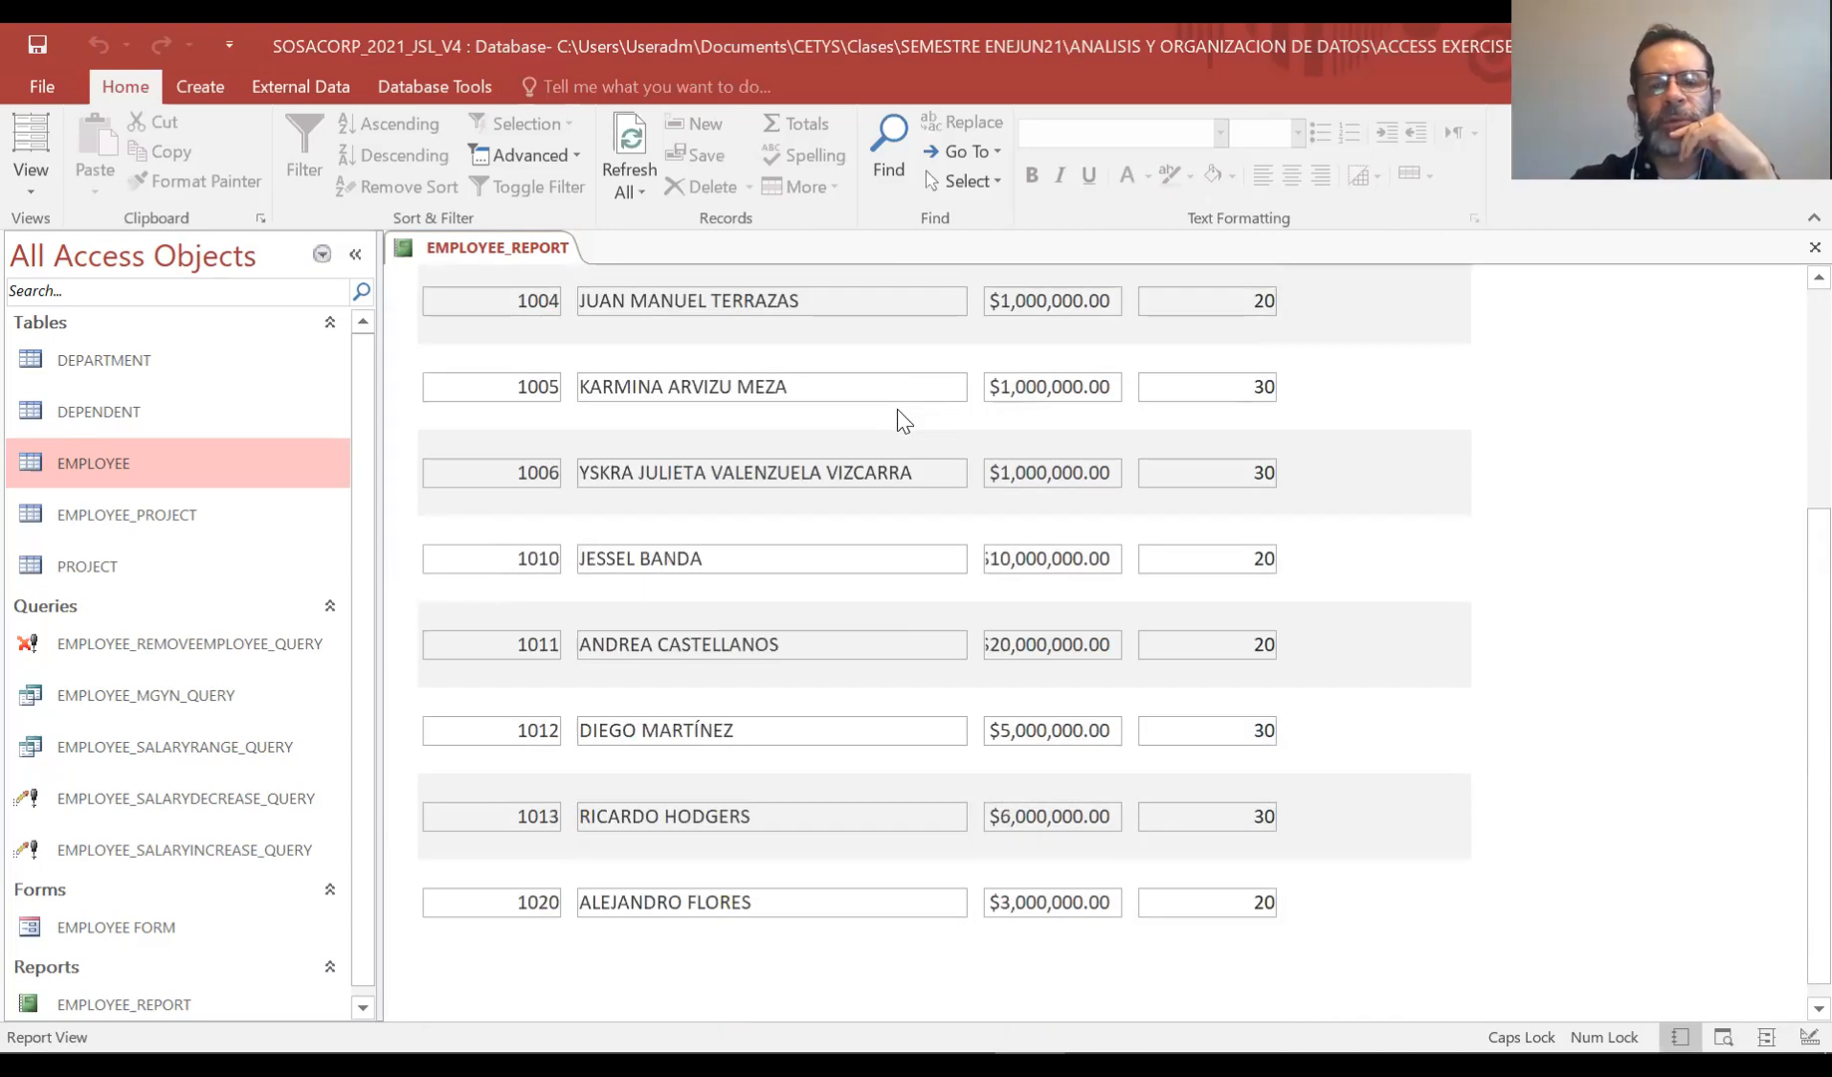
{"action": "scroll", "coordinate": [899, 410], "scroll_direction": "up", "scroll_amount": 4}
{"action": "scroll", "coordinate": [898, 410], "scroll_direction": "down", "scroll_amount": 4}
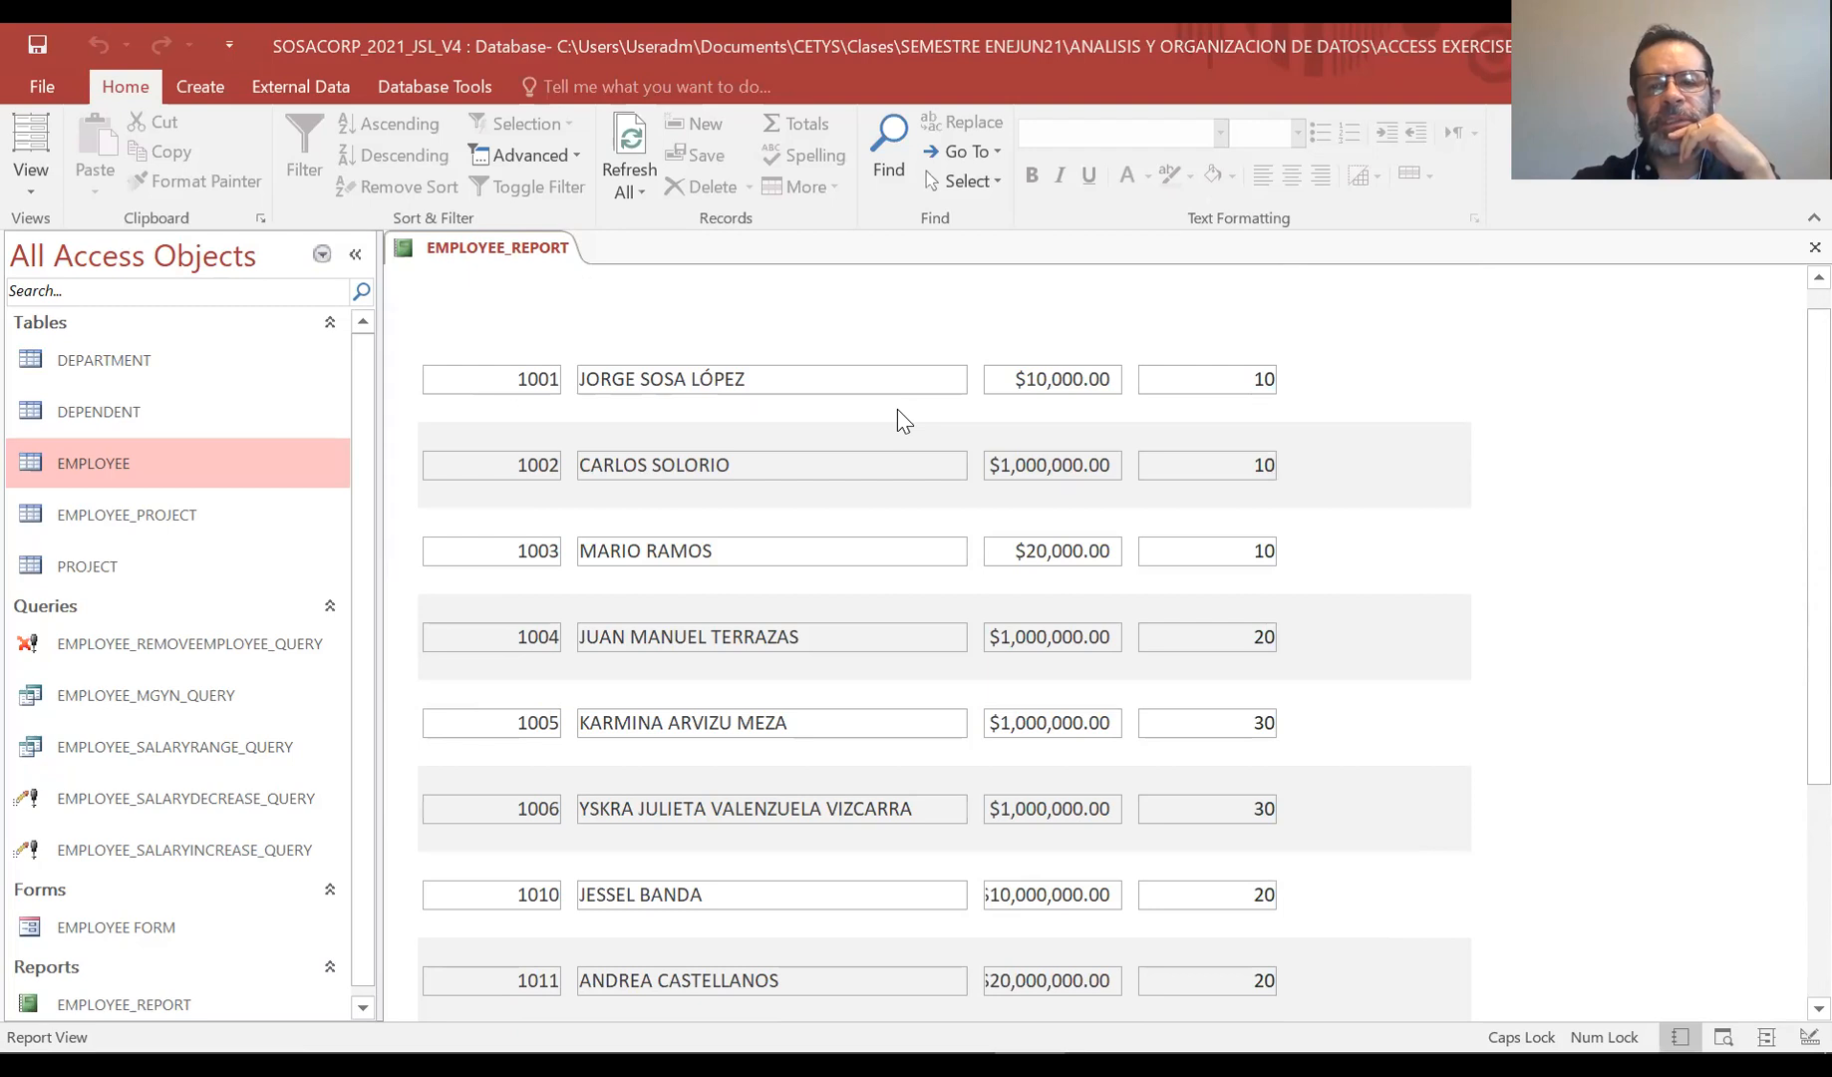
{"action": "scroll", "coordinate": [897, 409], "scroll_direction": "up", "scroll_amount": 3}
{"action": "scroll", "coordinate": [897, 409], "scroll_direction": "up", "scroll_amount": 3}
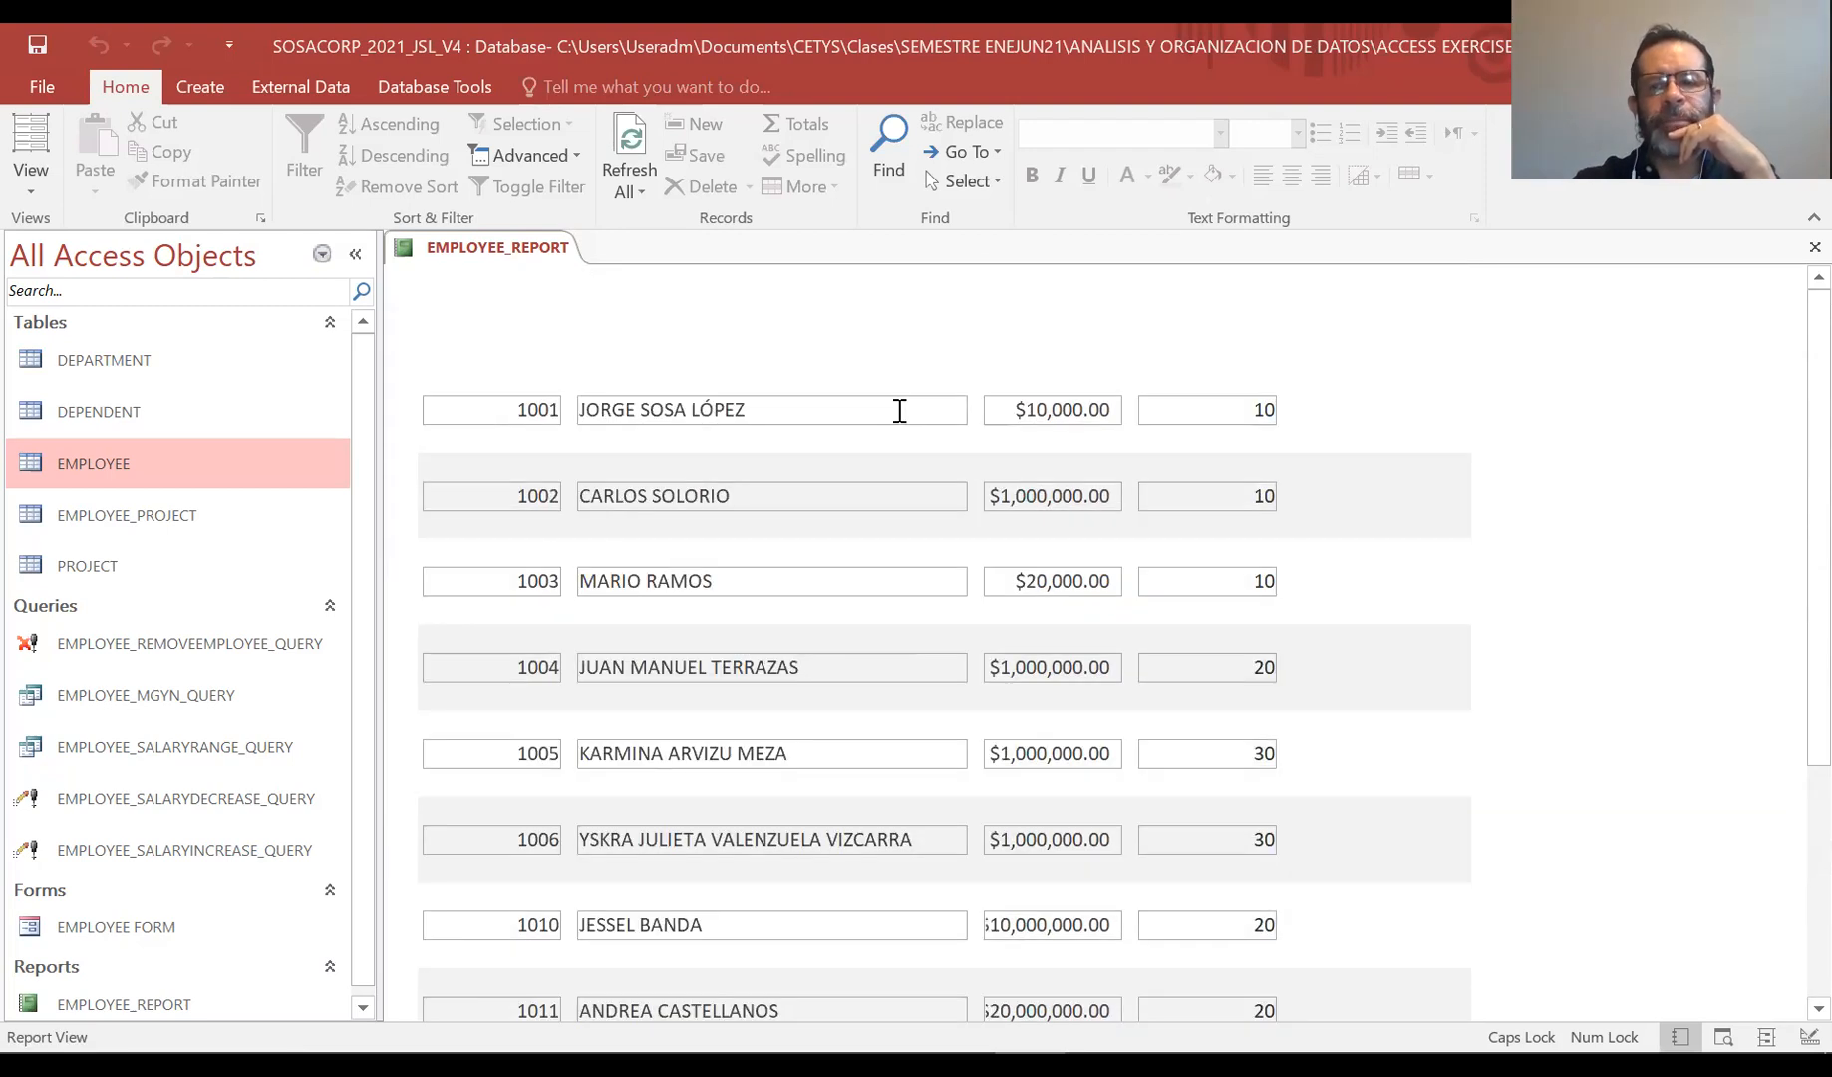
{"action": "left_click", "coordinate": [27, 194]}
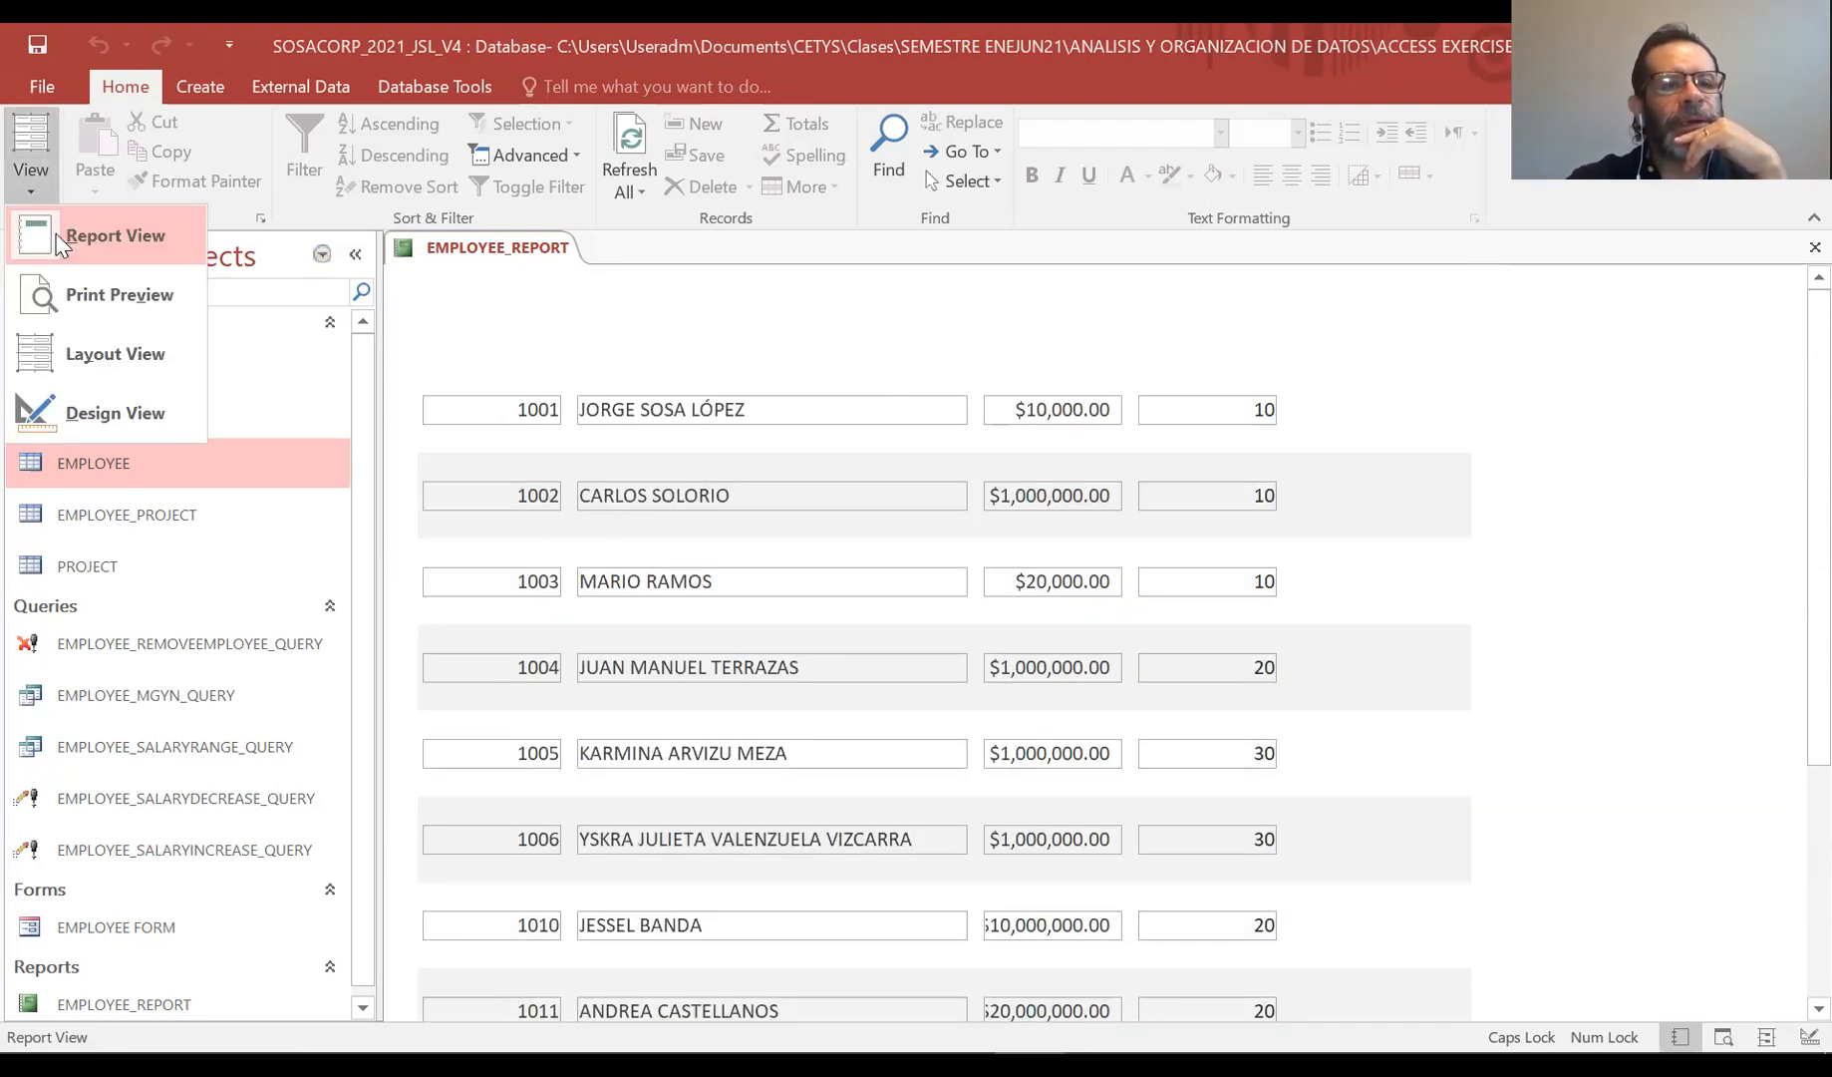
{"action": "left_click", "coordinate": [78, 399]}
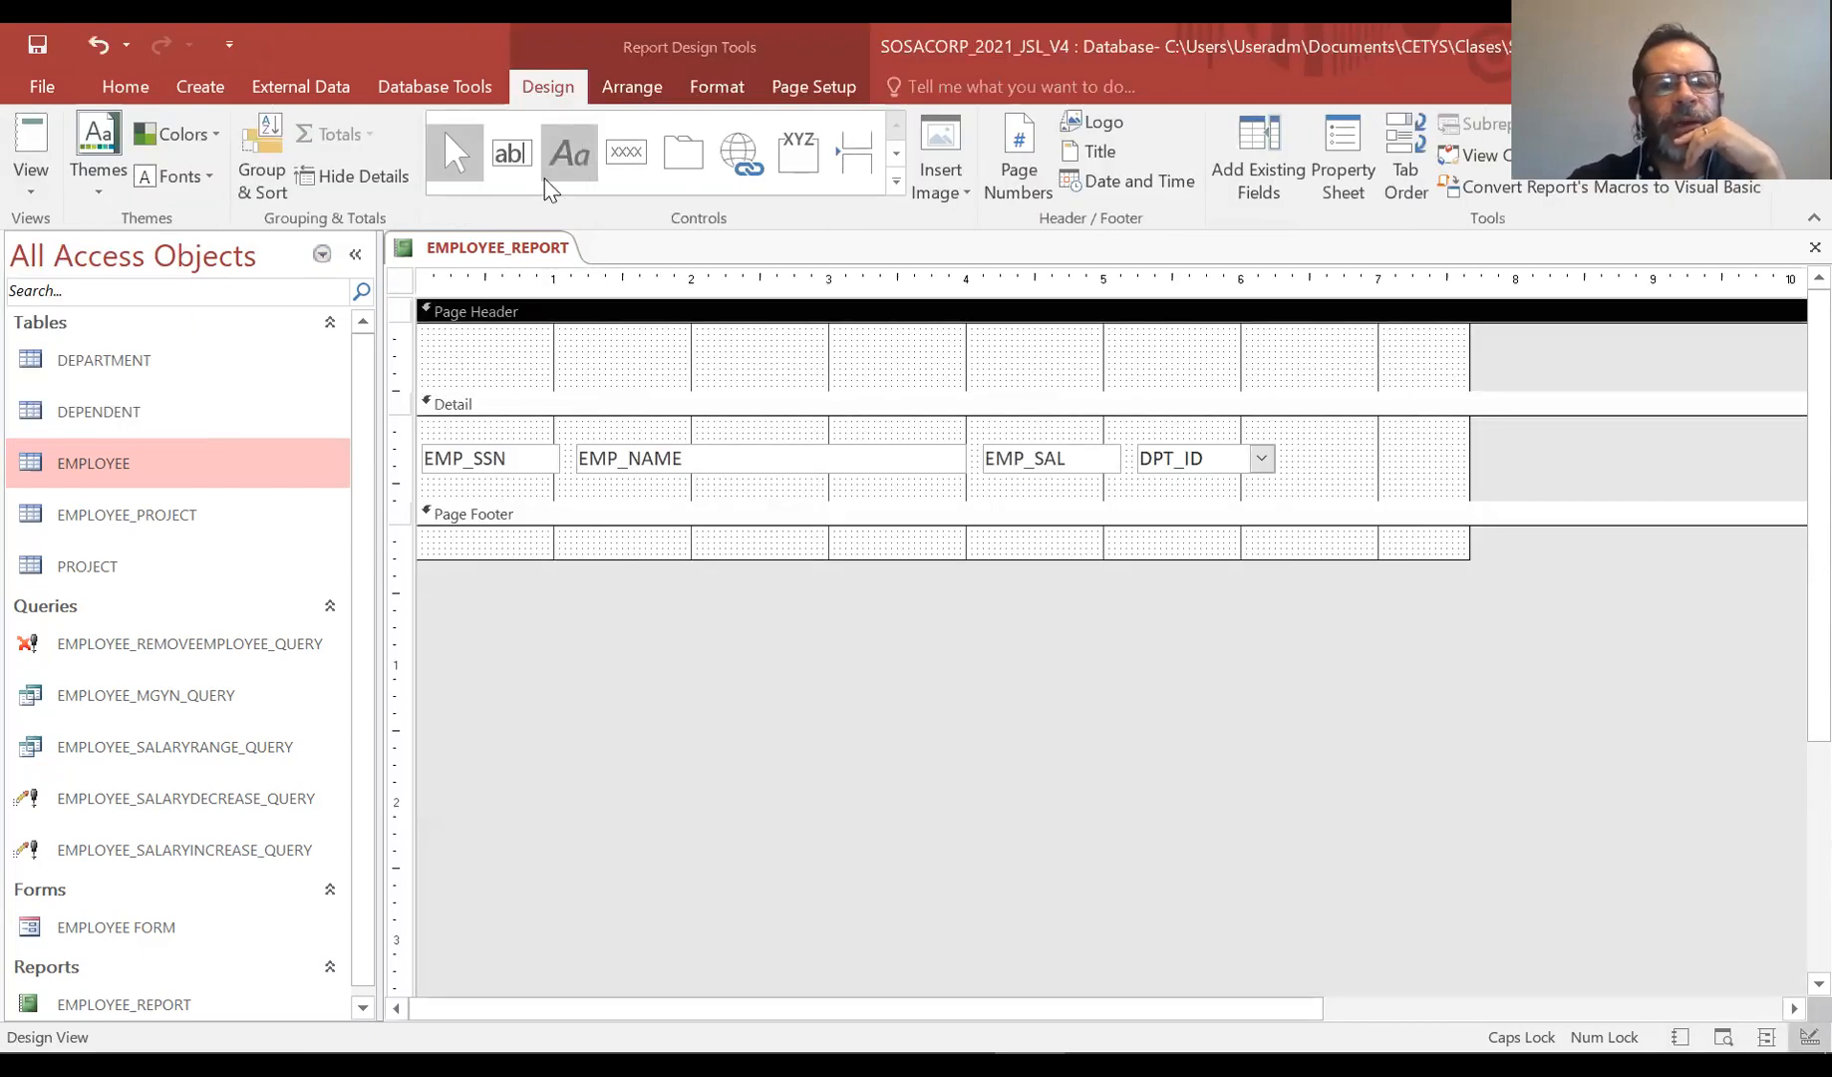
{"action": "left_click", "coordinate": [511, 153]}
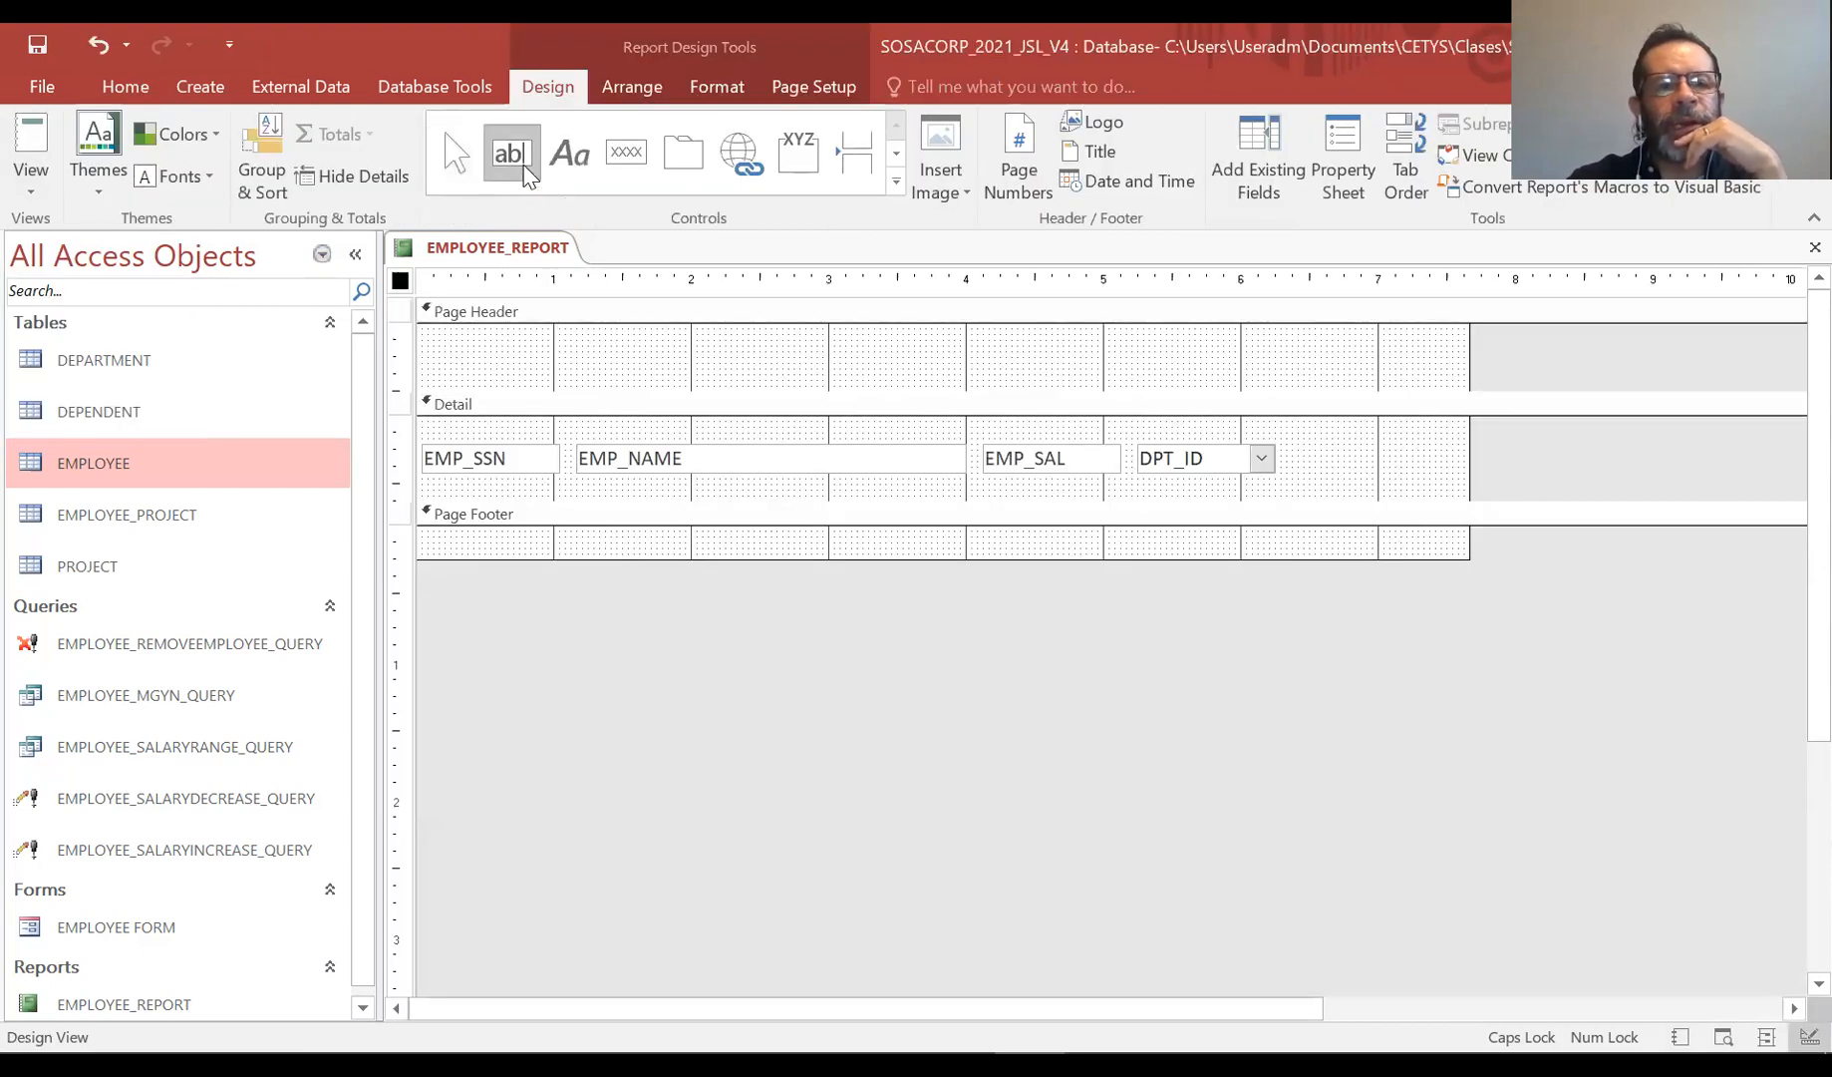
{"action": "left_click", "coordinate": [444, 335]}
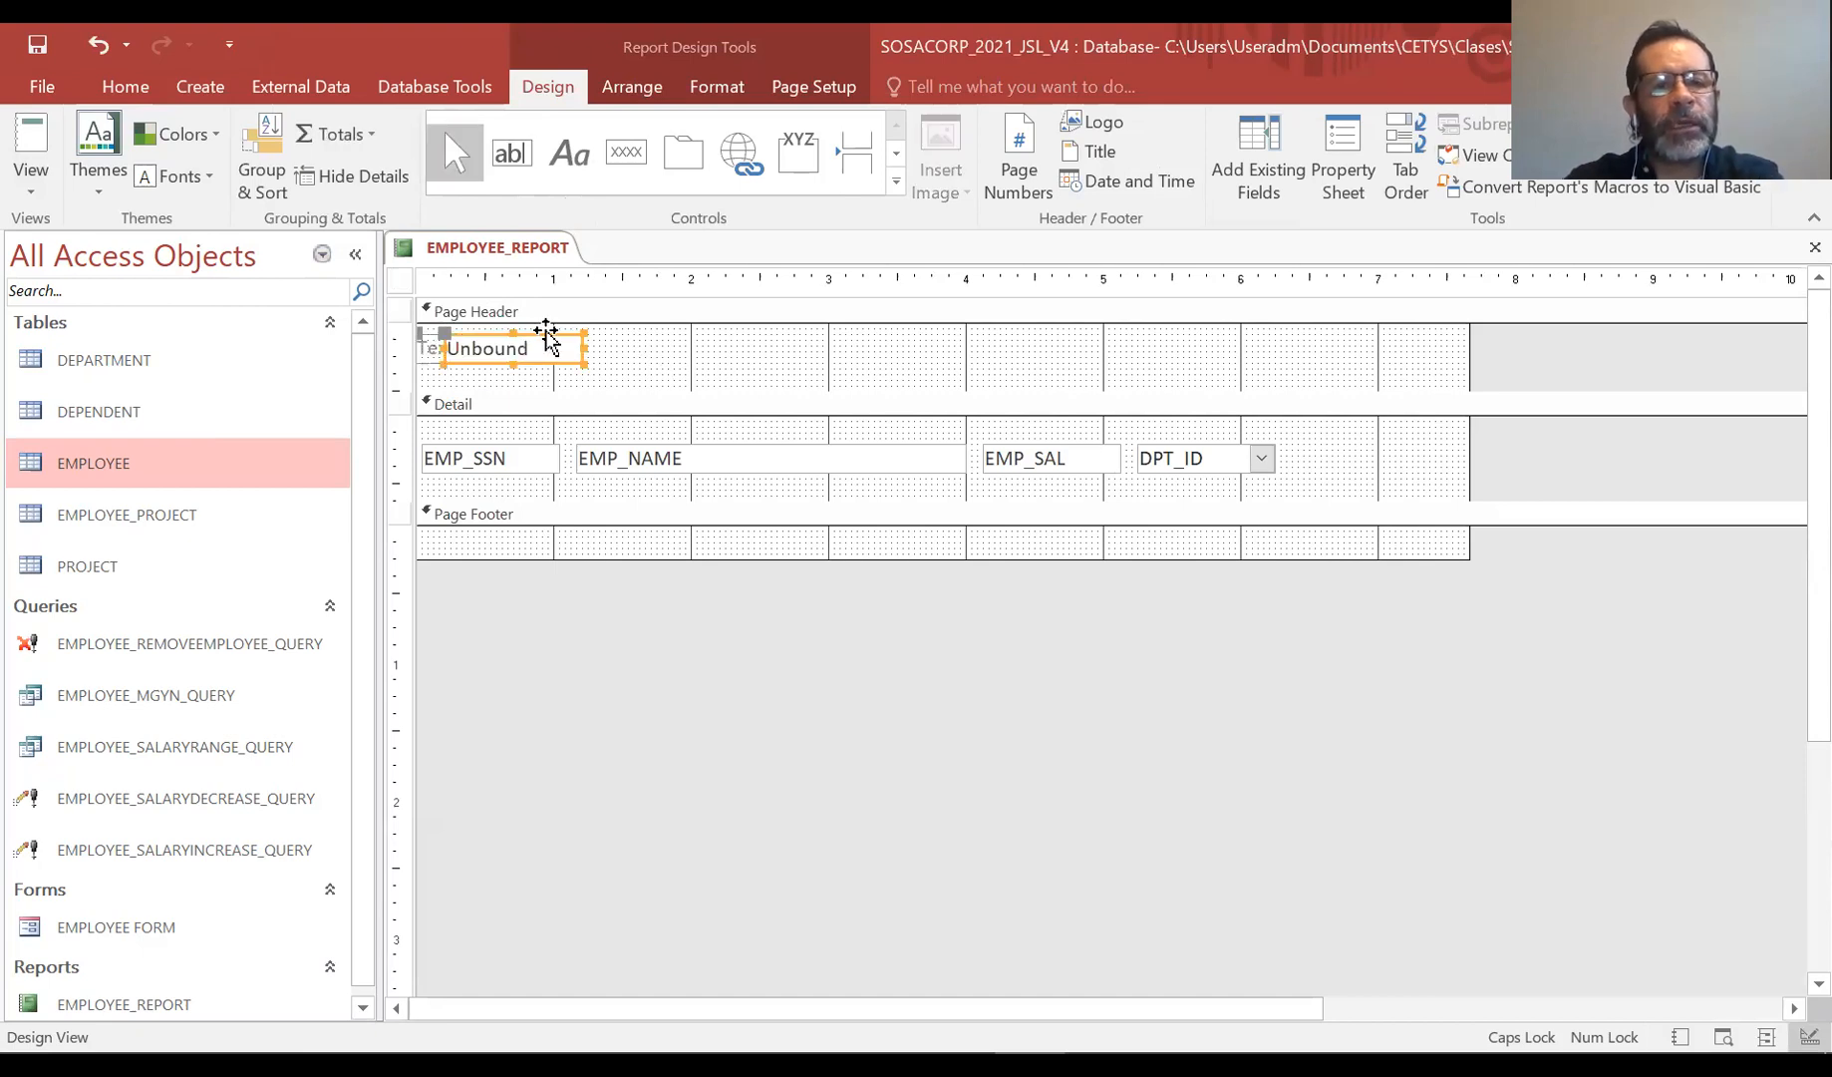
{"action": "key", "text": "Delete"}
Add a label reading "SOSACORP EMPLOYEES" in the Page Header section
{"action": "left_click", "coordinate": [567, 153]}
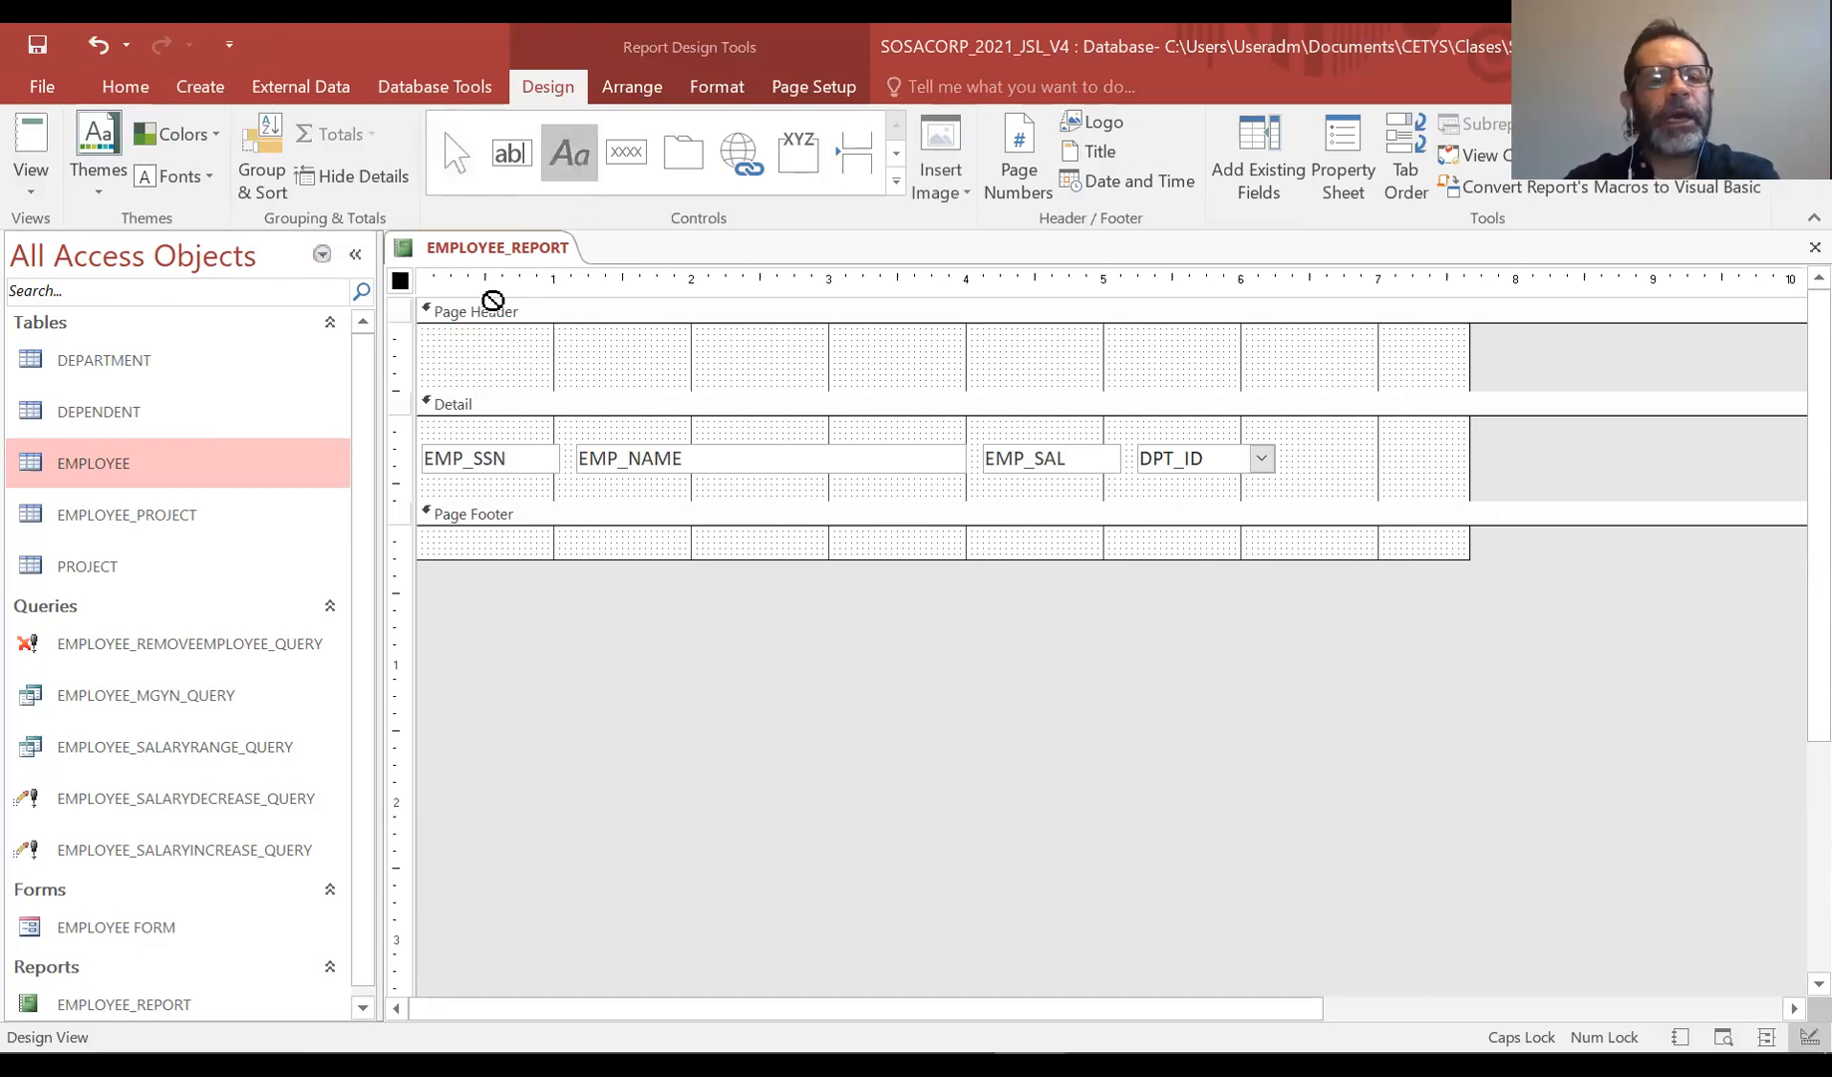
{"action": "left_click_drag", "start_coordinate": [450, 335], "coordinate": [744, 375]}
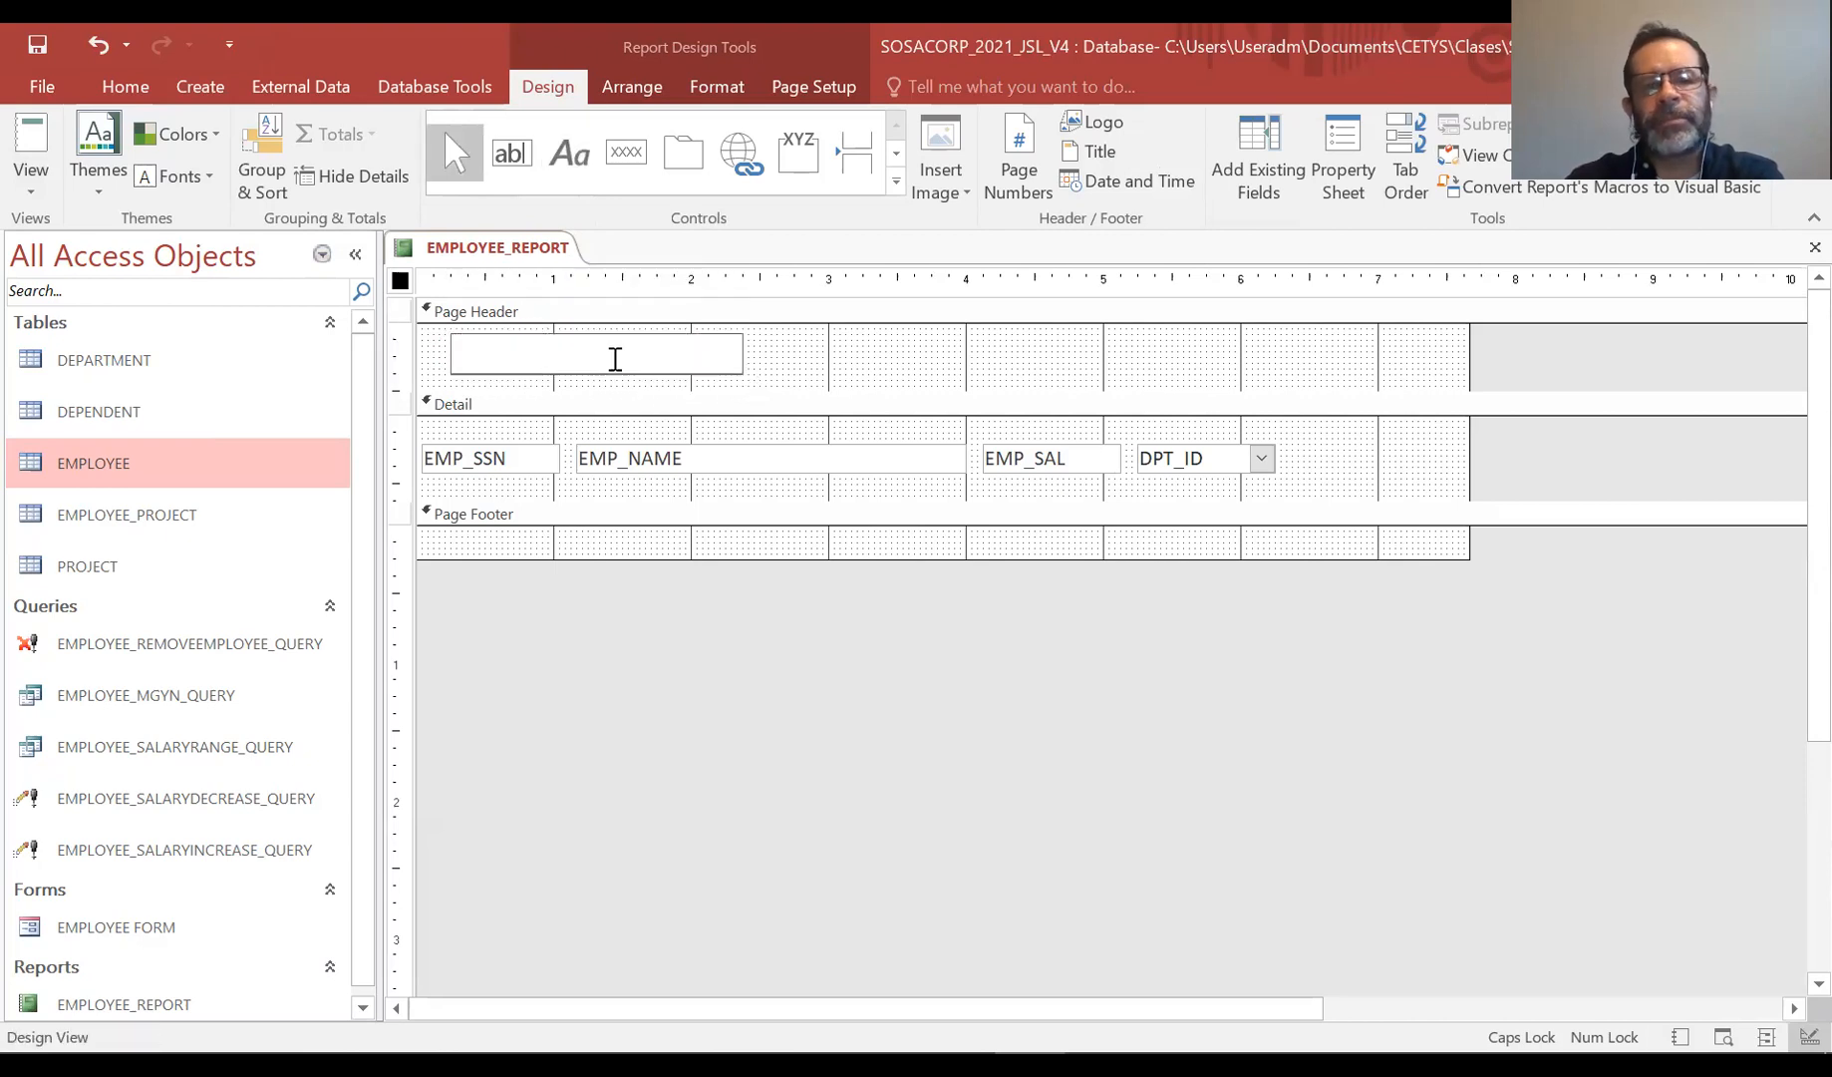
{"action": "key", "text": "Caps_Lock"}
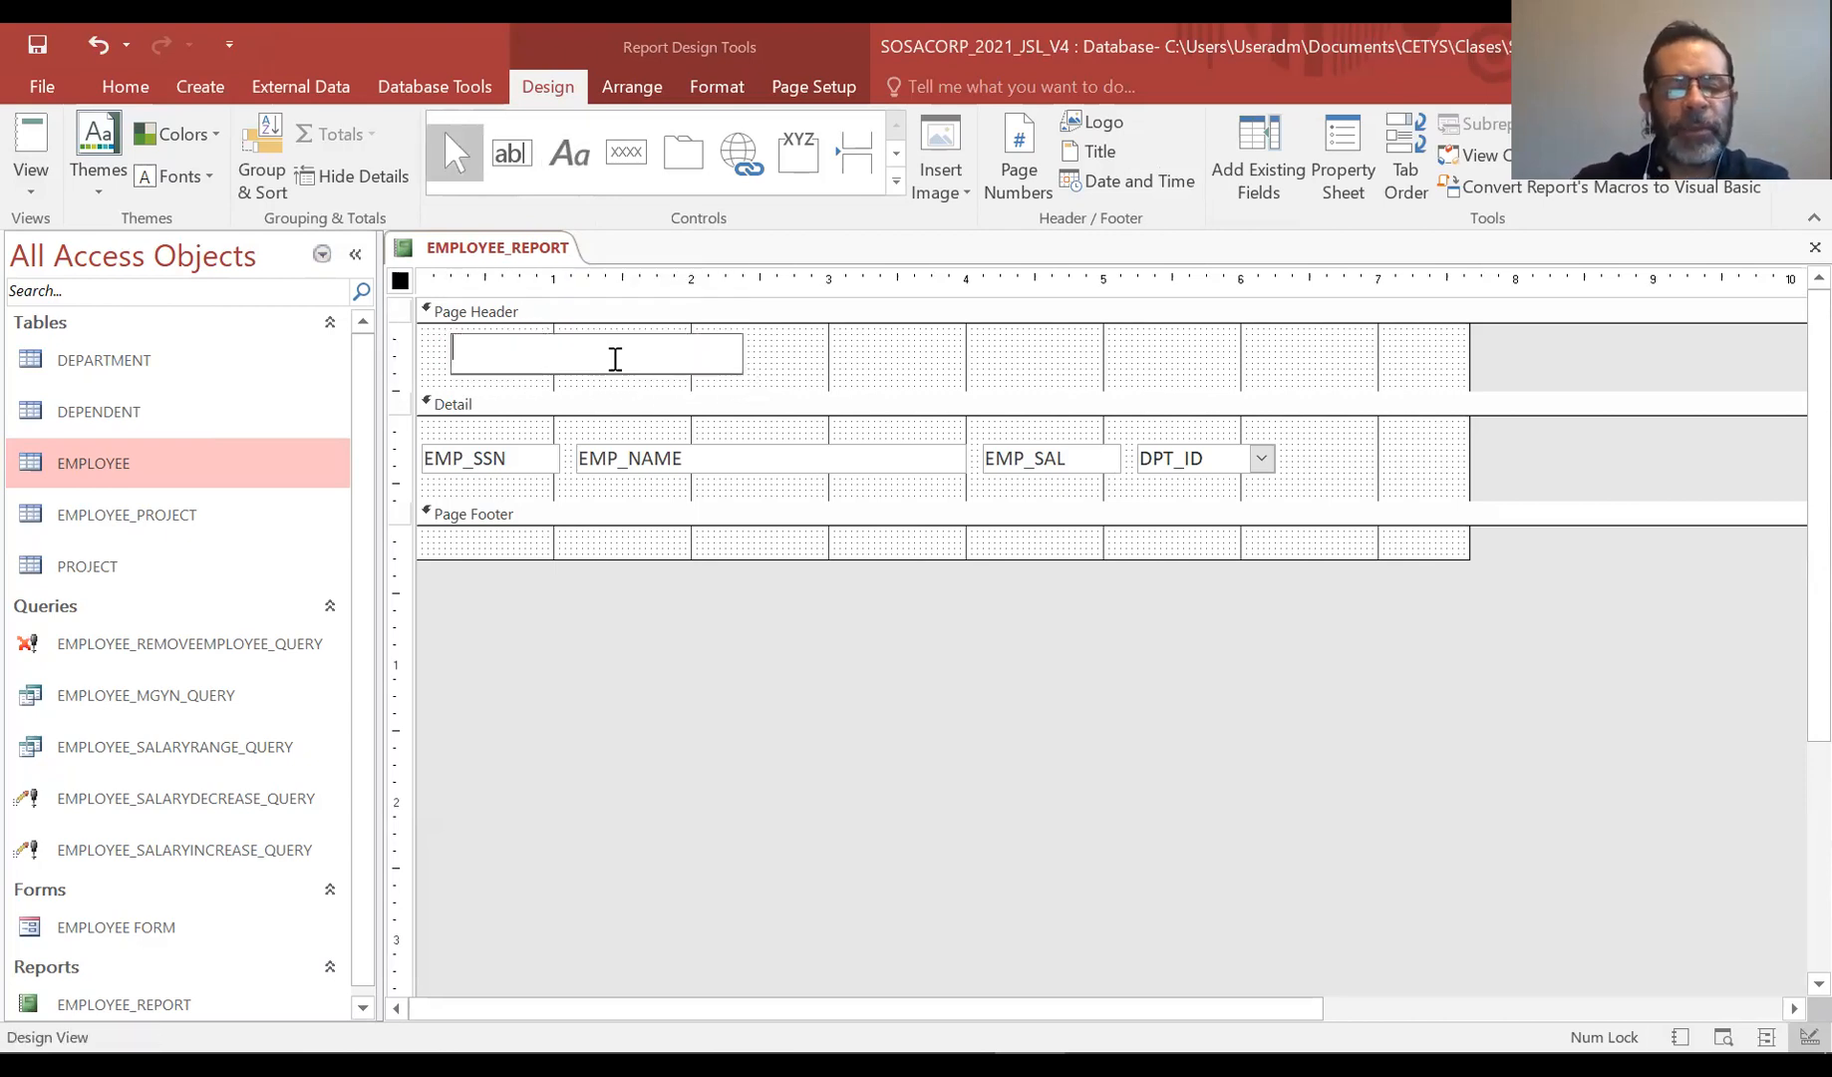
{"action": "key", "text": "BackSpace"}
{"action": "key", "text": "Caps_Lock"}
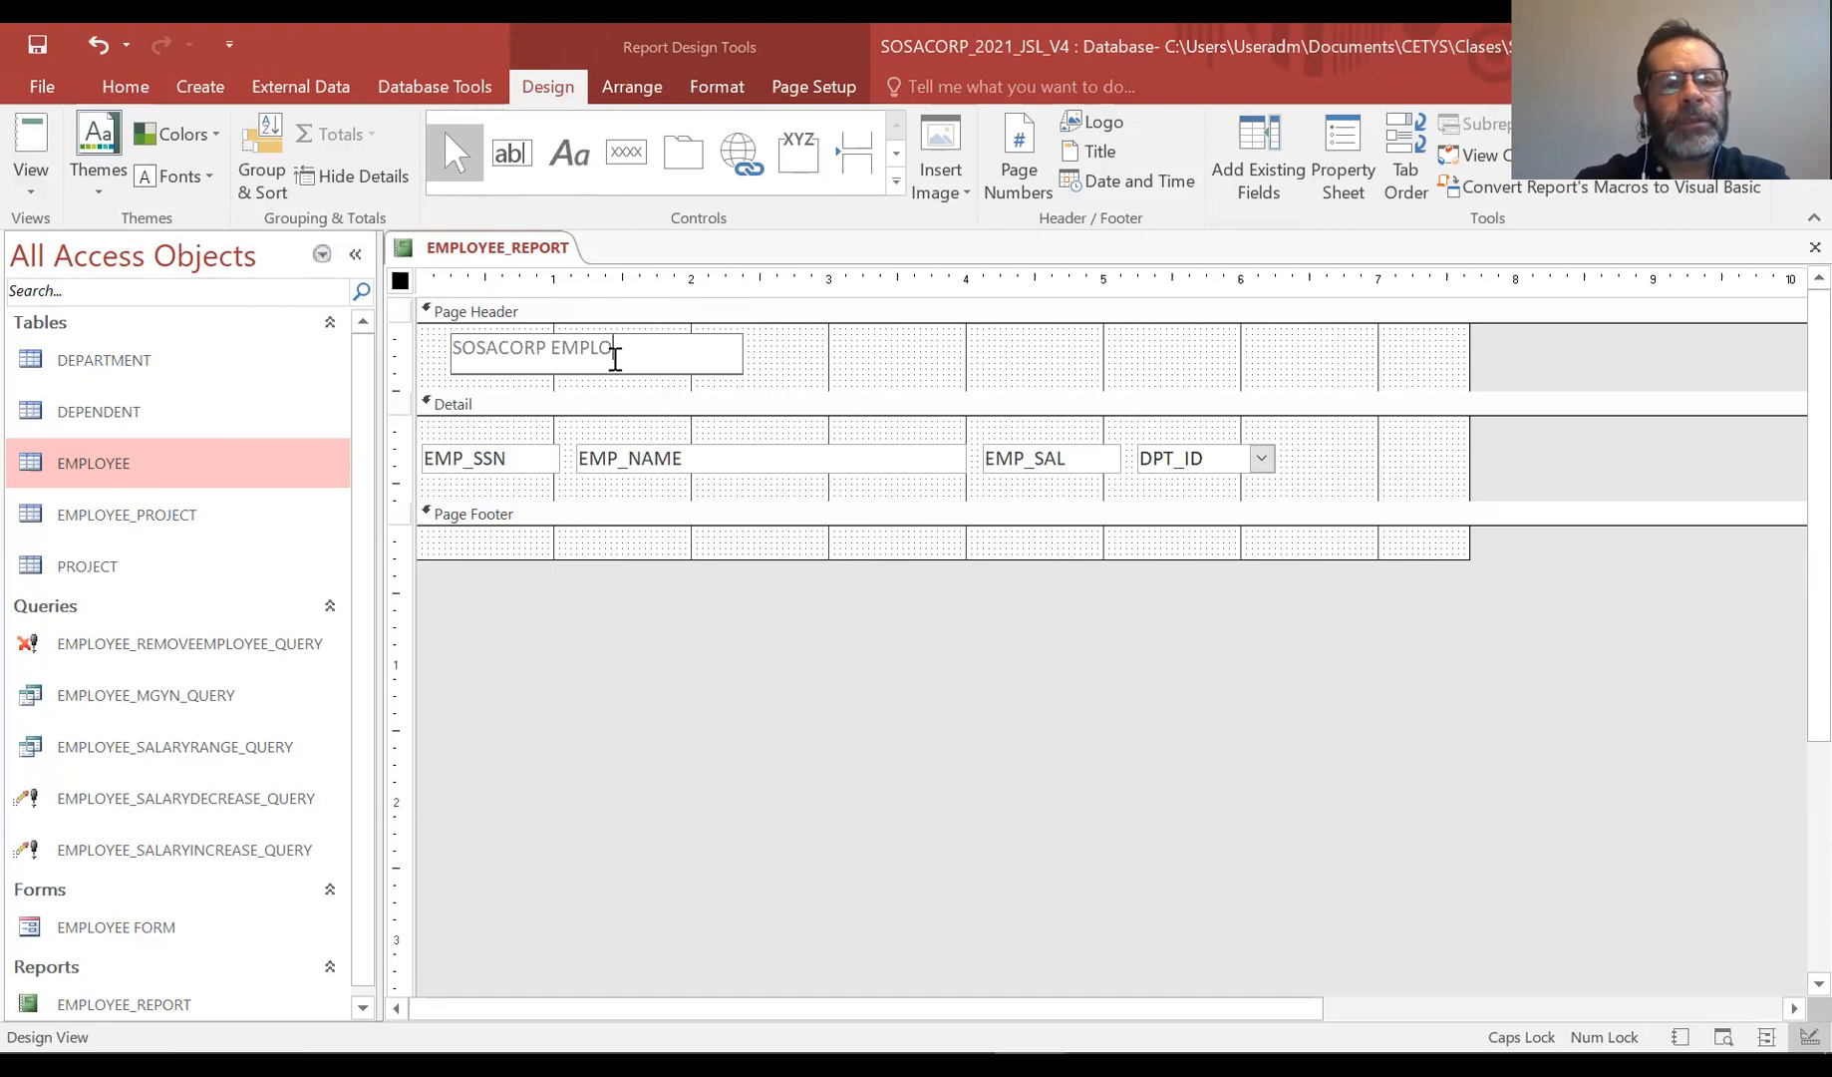
{"action": "left_click", "coordinate": [823, 357]}
{"action": "left_click", "coordinate": [663, 349]}
{"action": "left_click", "coordinate": [686, 346]}
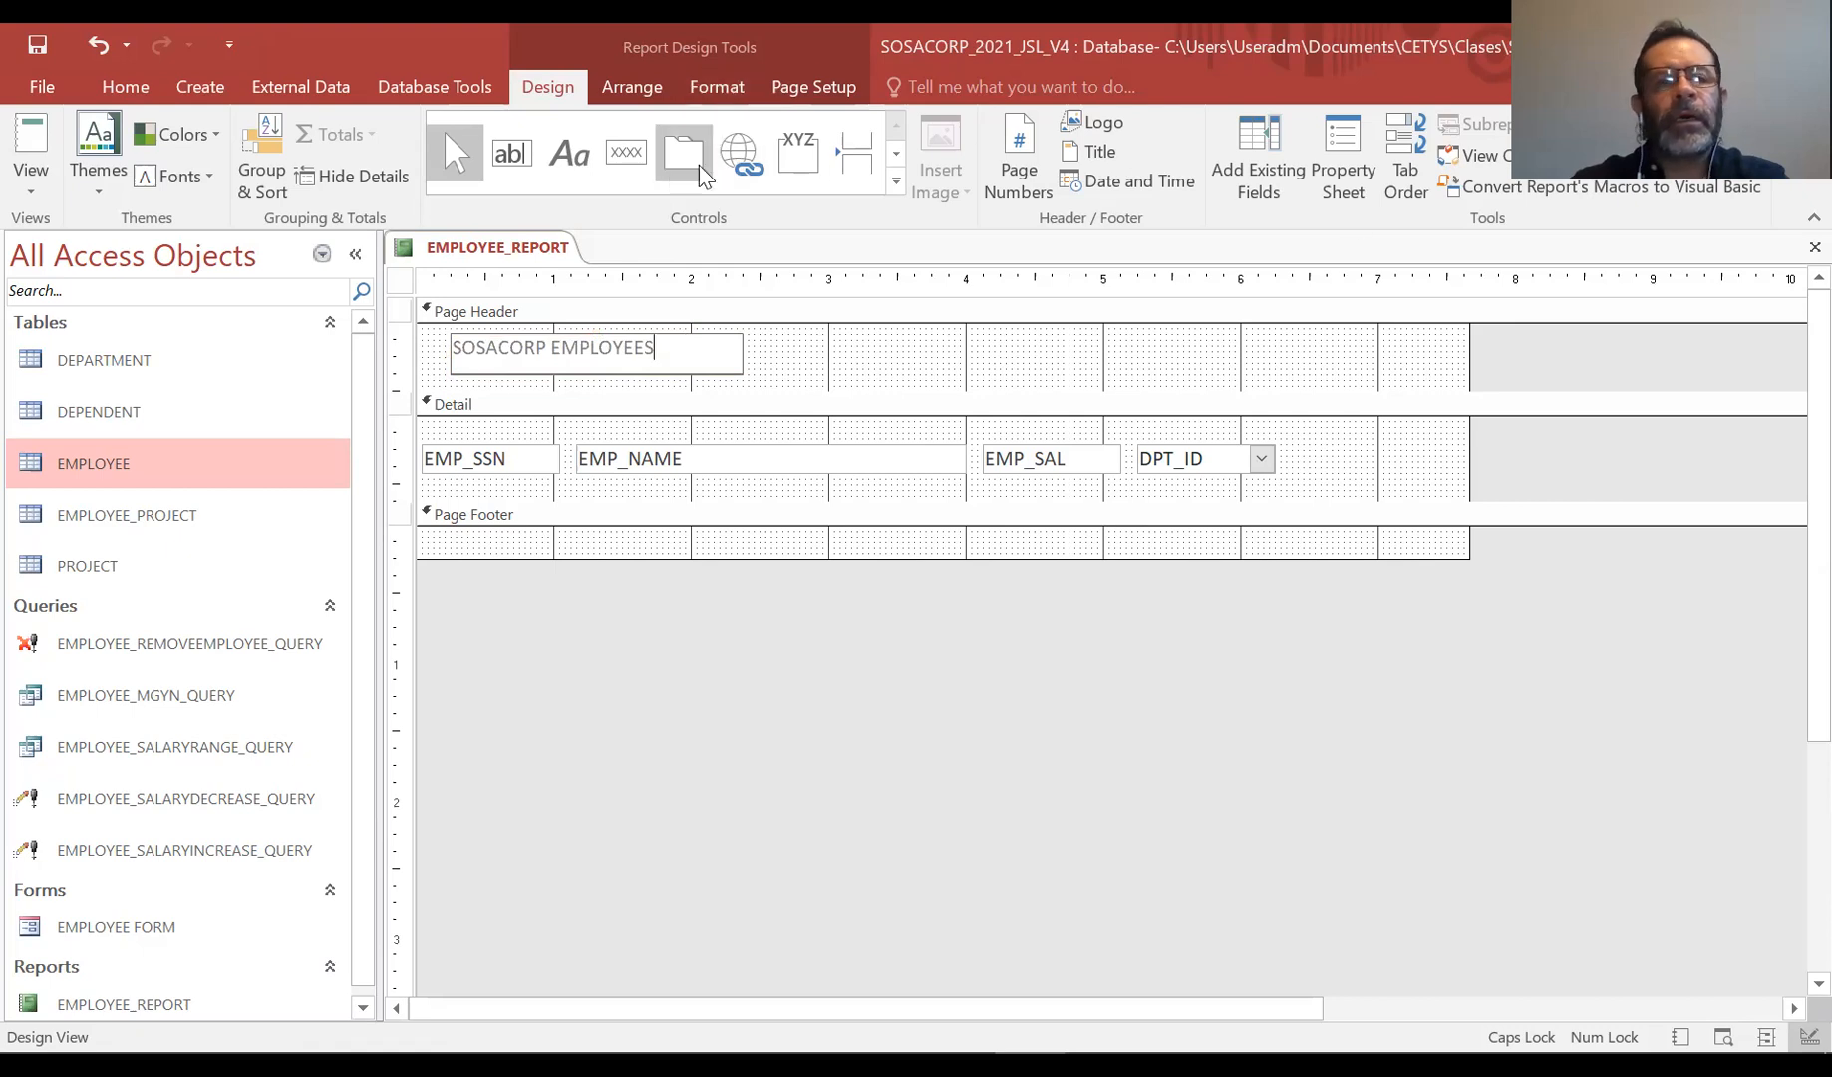
Select the SOSACORP EMPLOYEES title label and make its text bold
{"action": "left_click", "coordinate": [698, 91]}
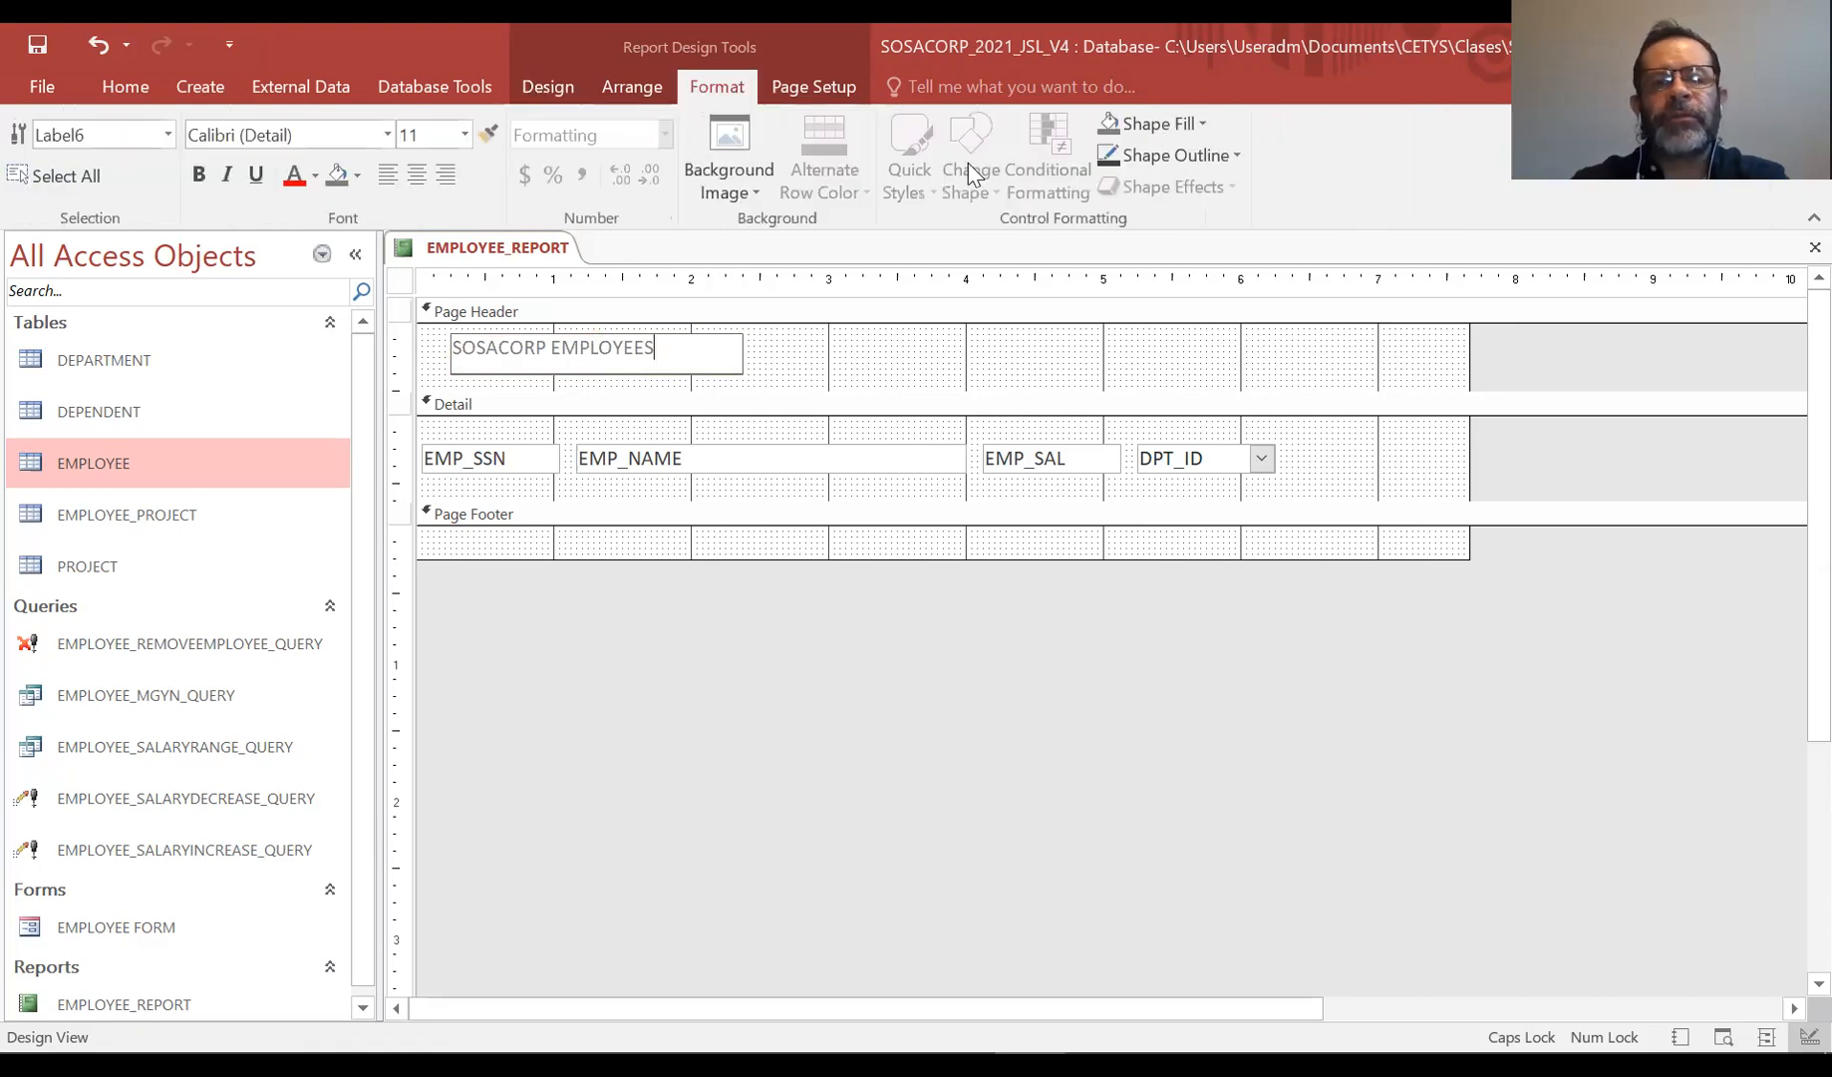
{"action": "left_click", "coordinate": [698, 337]}
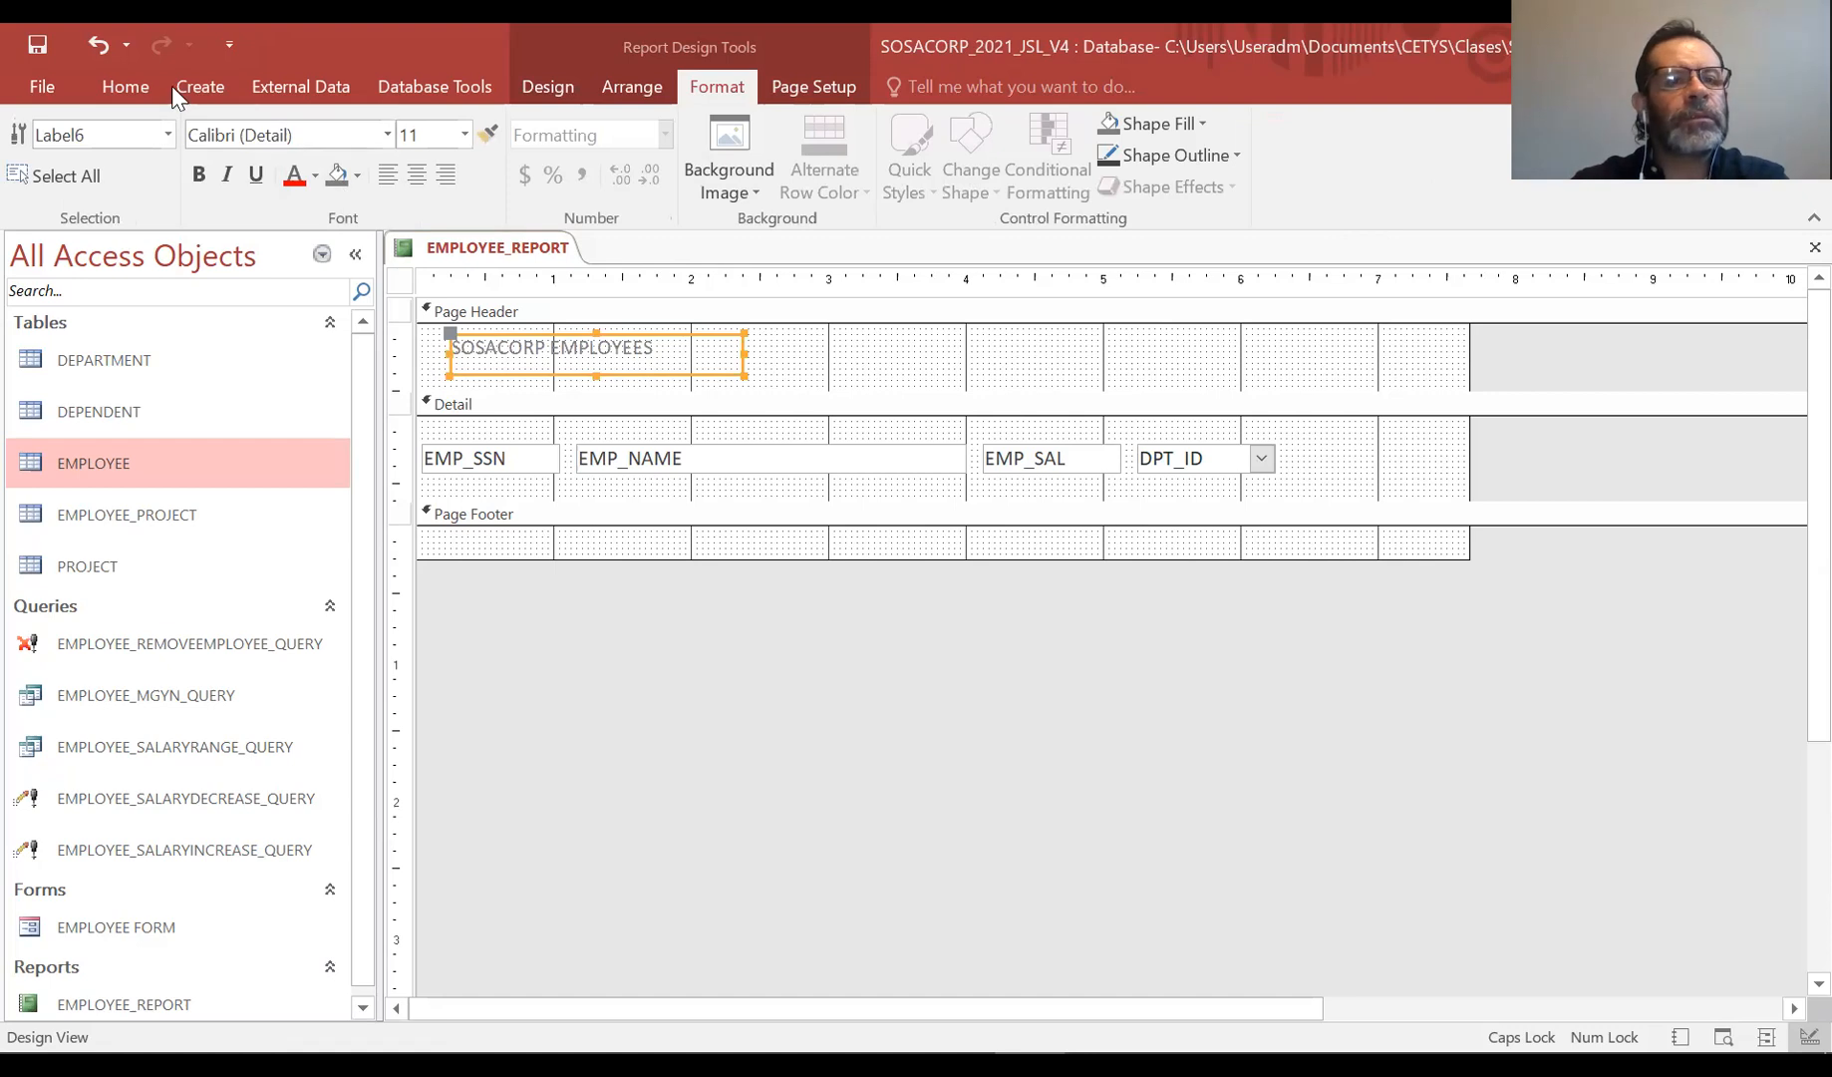
{"action": "left_click", "coordinate": [126, 86]}
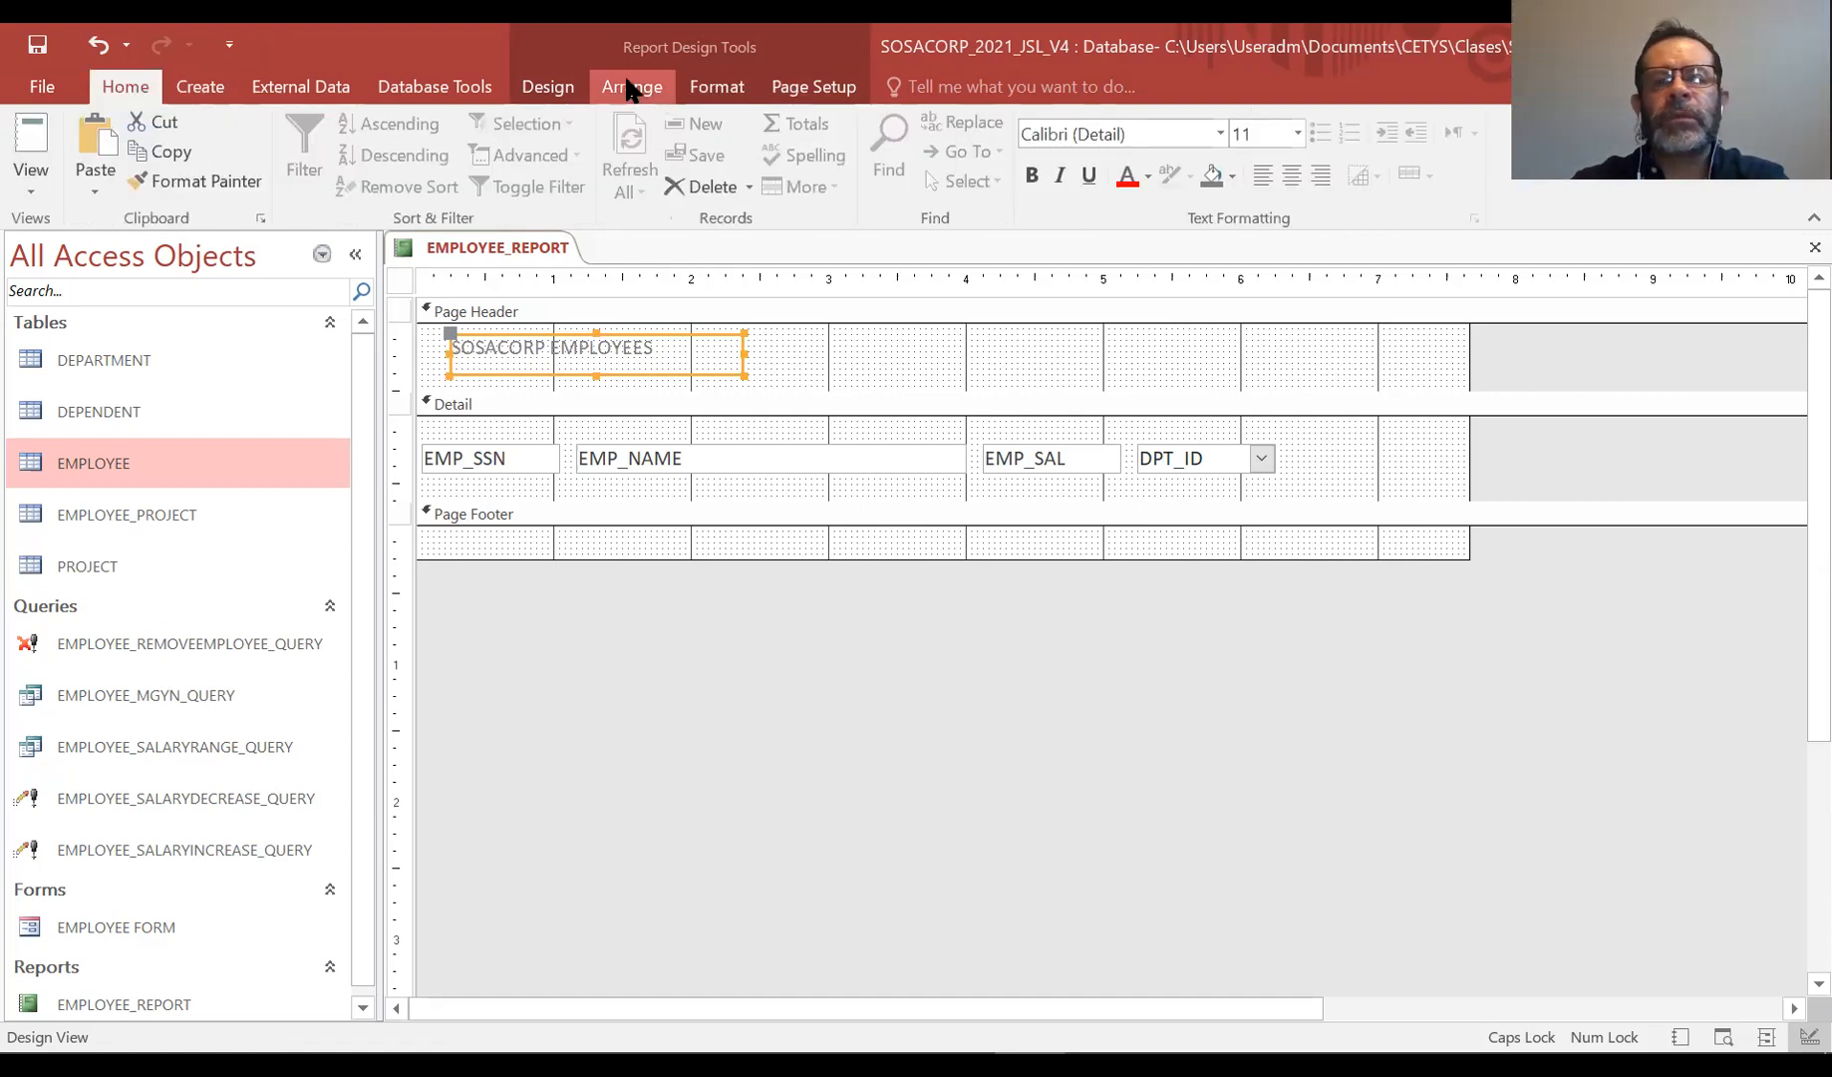
{"action": "left_click", "coordinate": [1035, 178]}
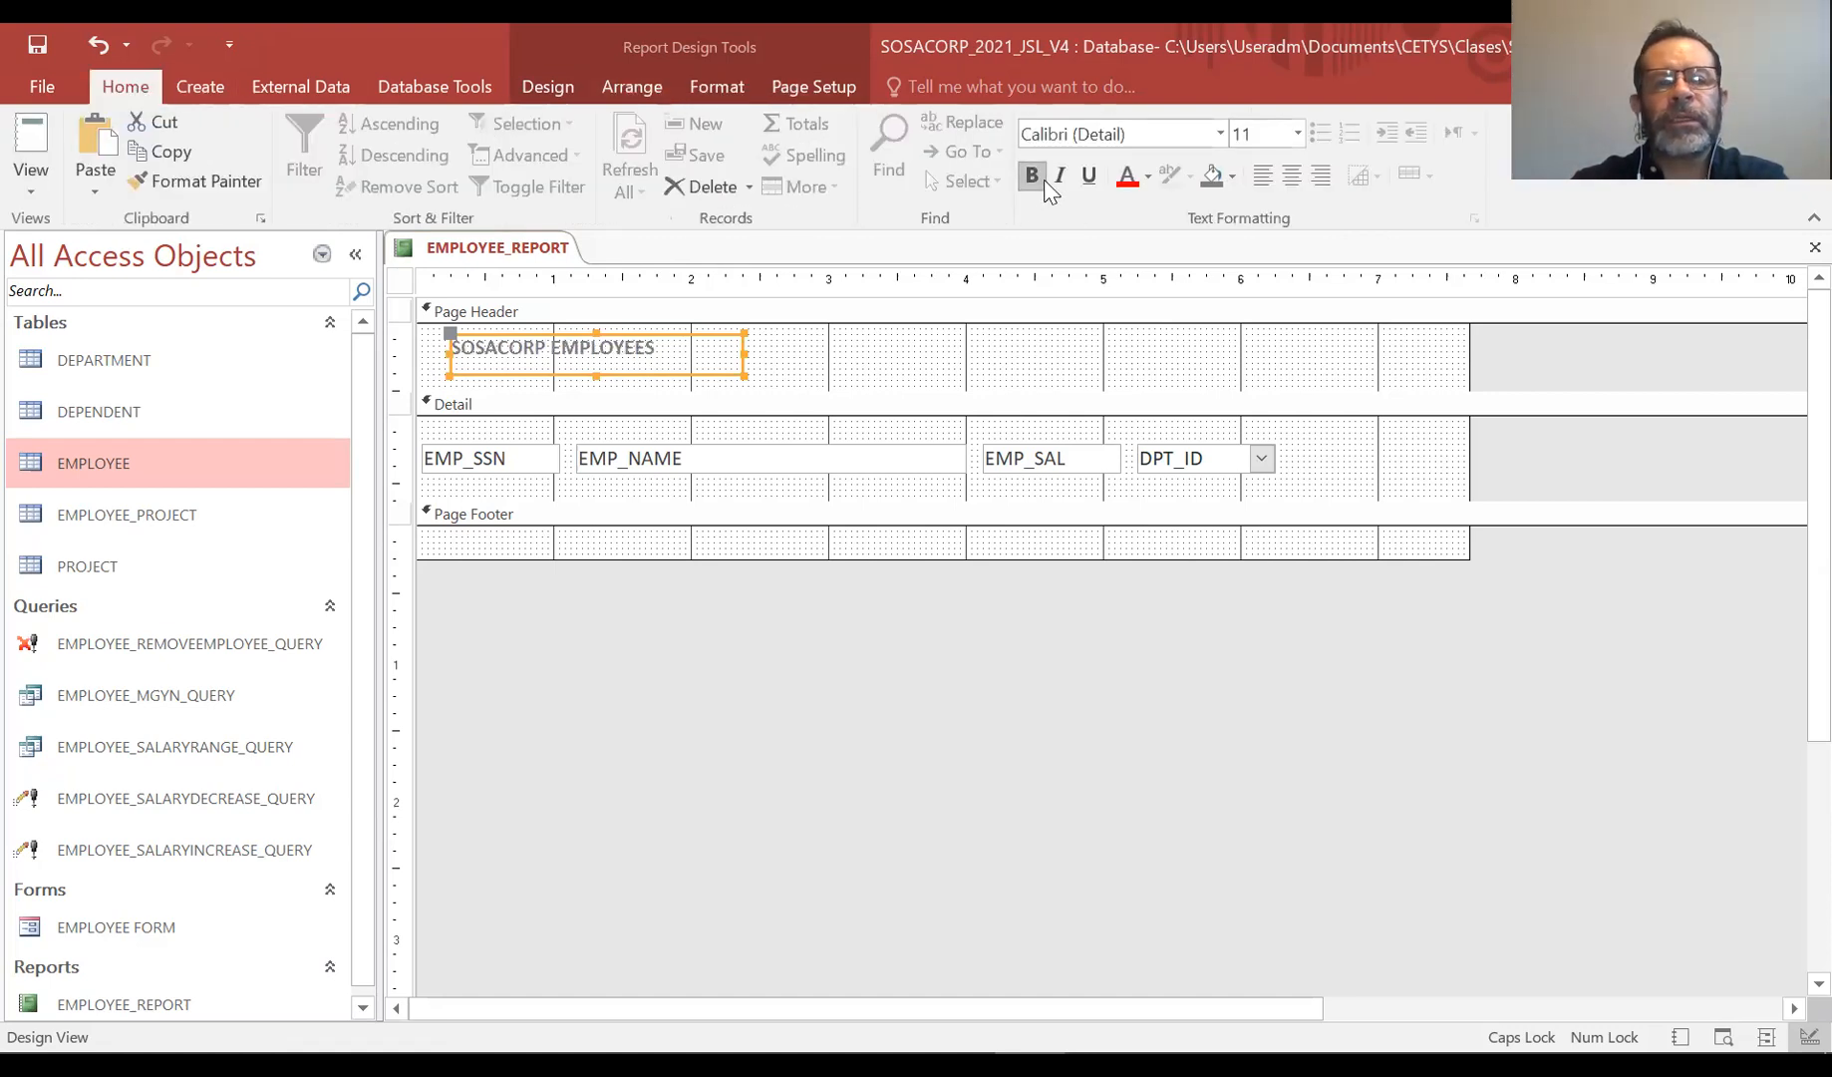
Try a black background fill on the title label and reset the fill to automatic
{"action": "left_click", "coordinate": [1234, 175]}
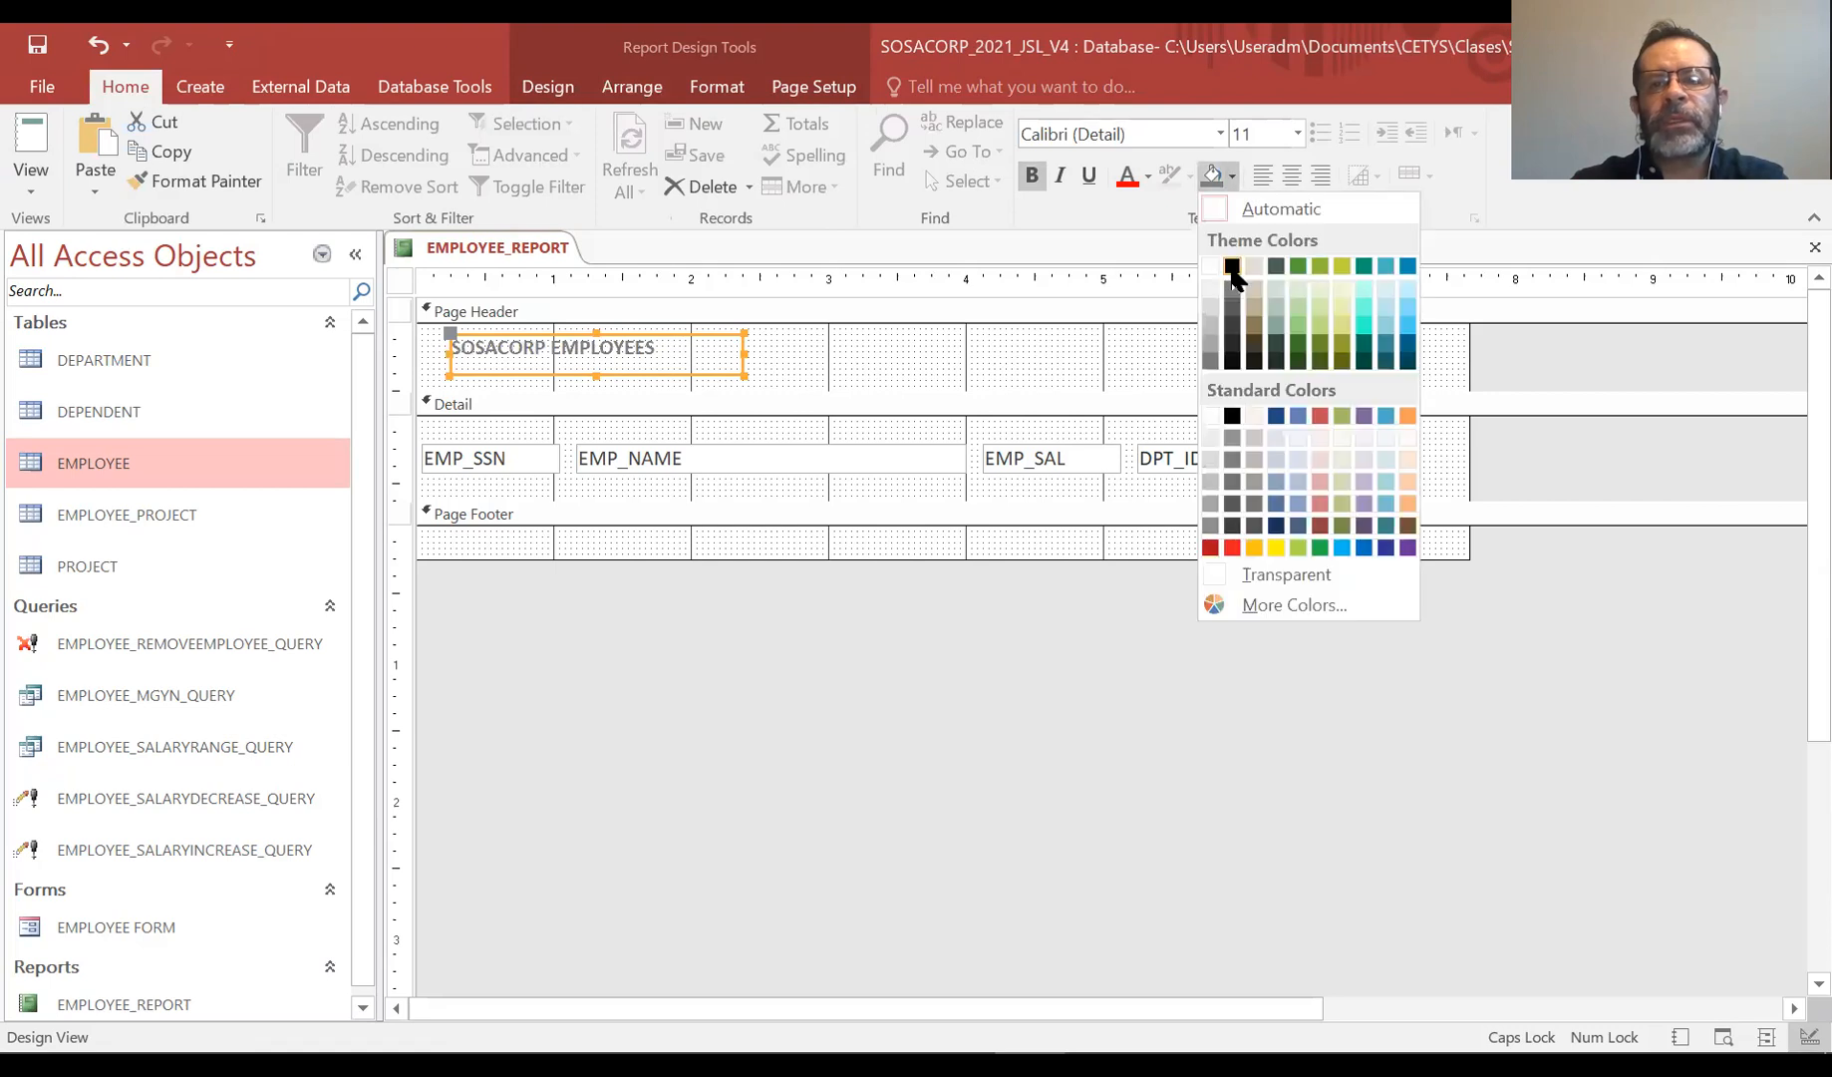
{"action": "left_click", "coordinate": [1233, 271]}
{"action": "left_click", "coordinate": [1296, 133]}
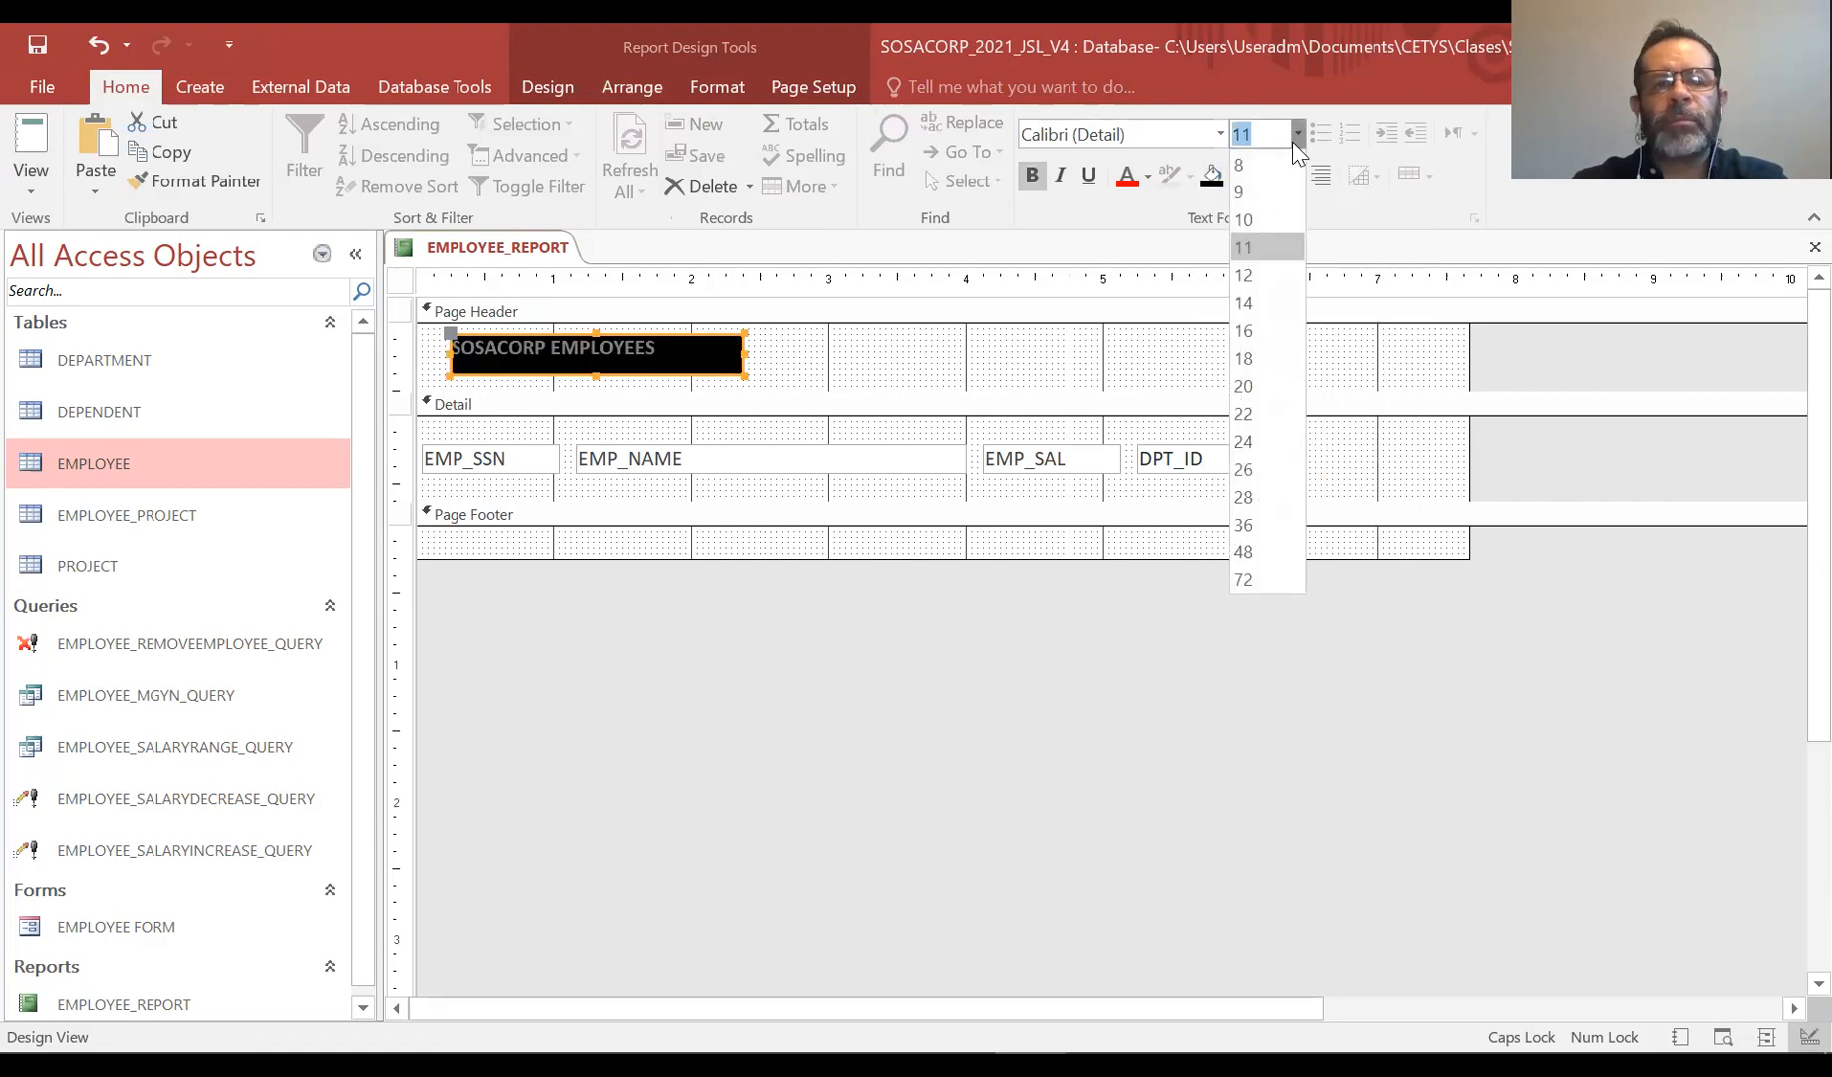
{"action": "left_click", "coordinate": [1217, 182]}
{"action": "left_click", "coordinate": [1232, 176]}
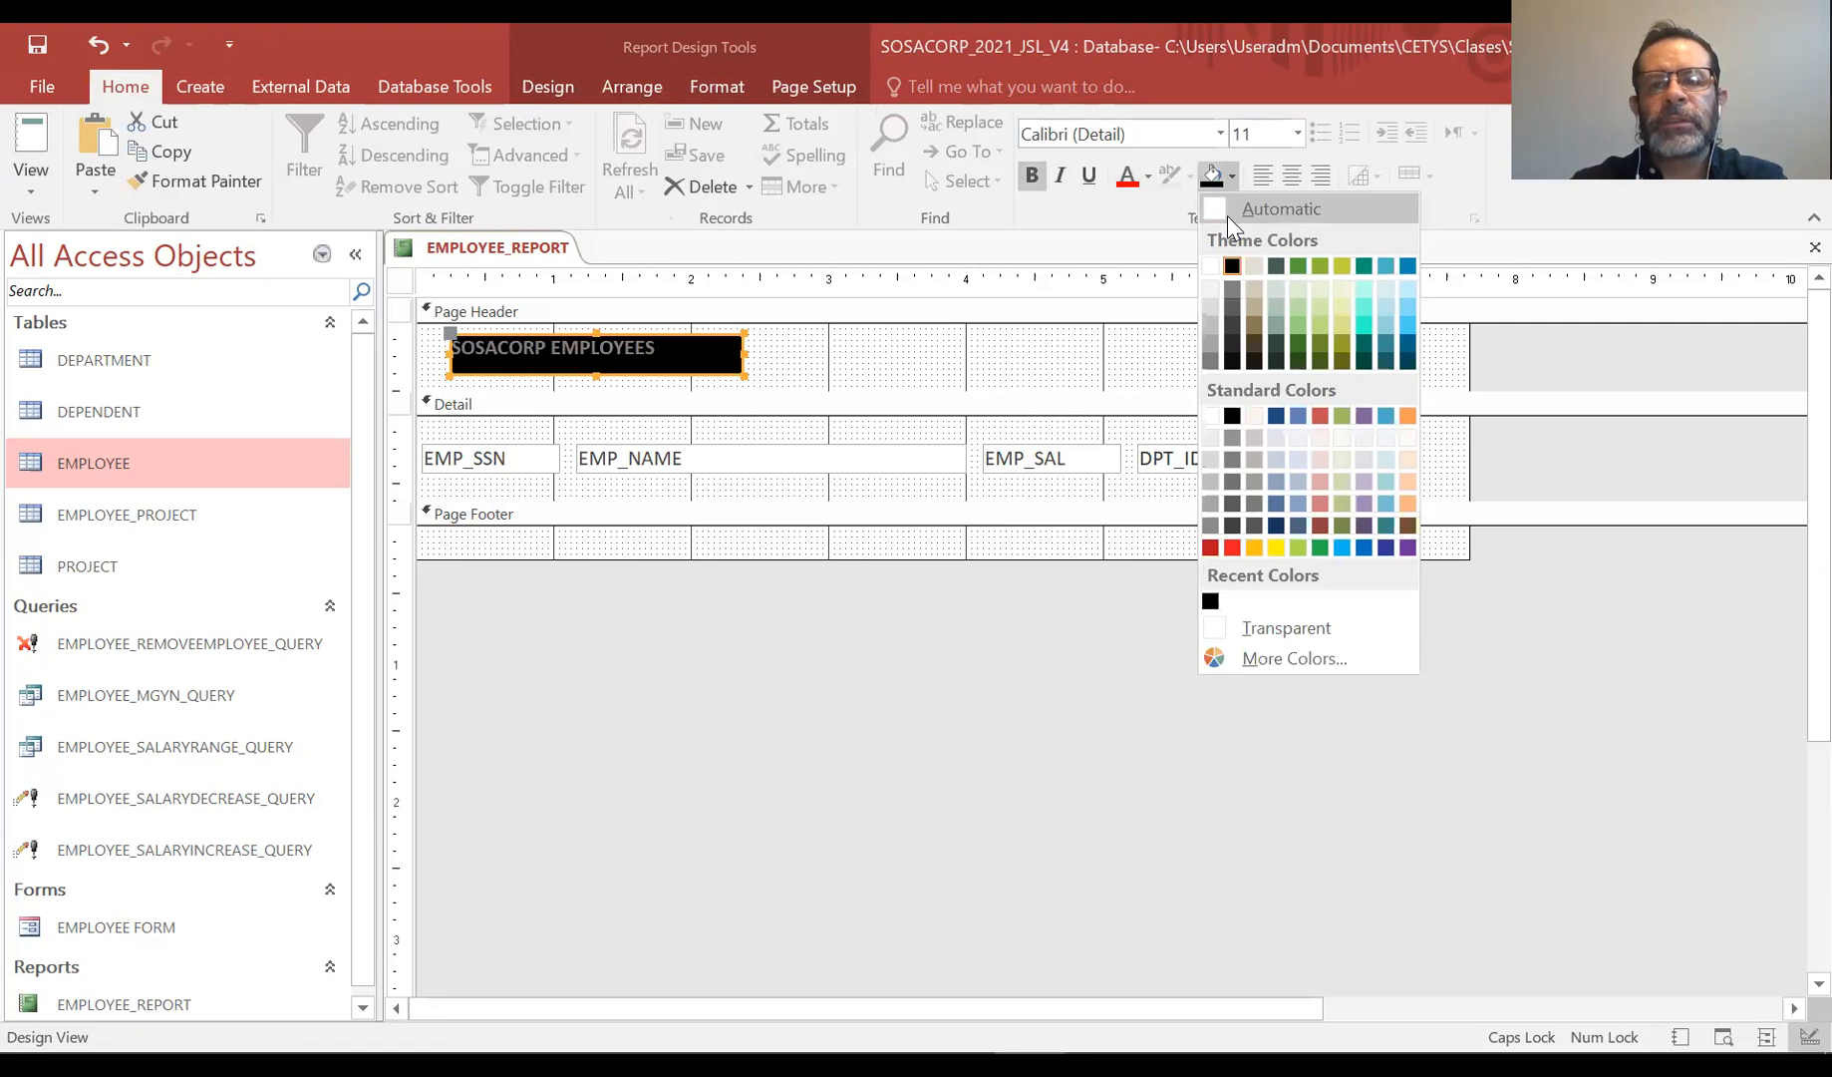
{"action": "left_click", "coordinate": [1227, 214]}
Set the title label's font colour to black and size to 20, widening the label to fit the text
{"action": "left_click", "coordinate": [1150, 175]}
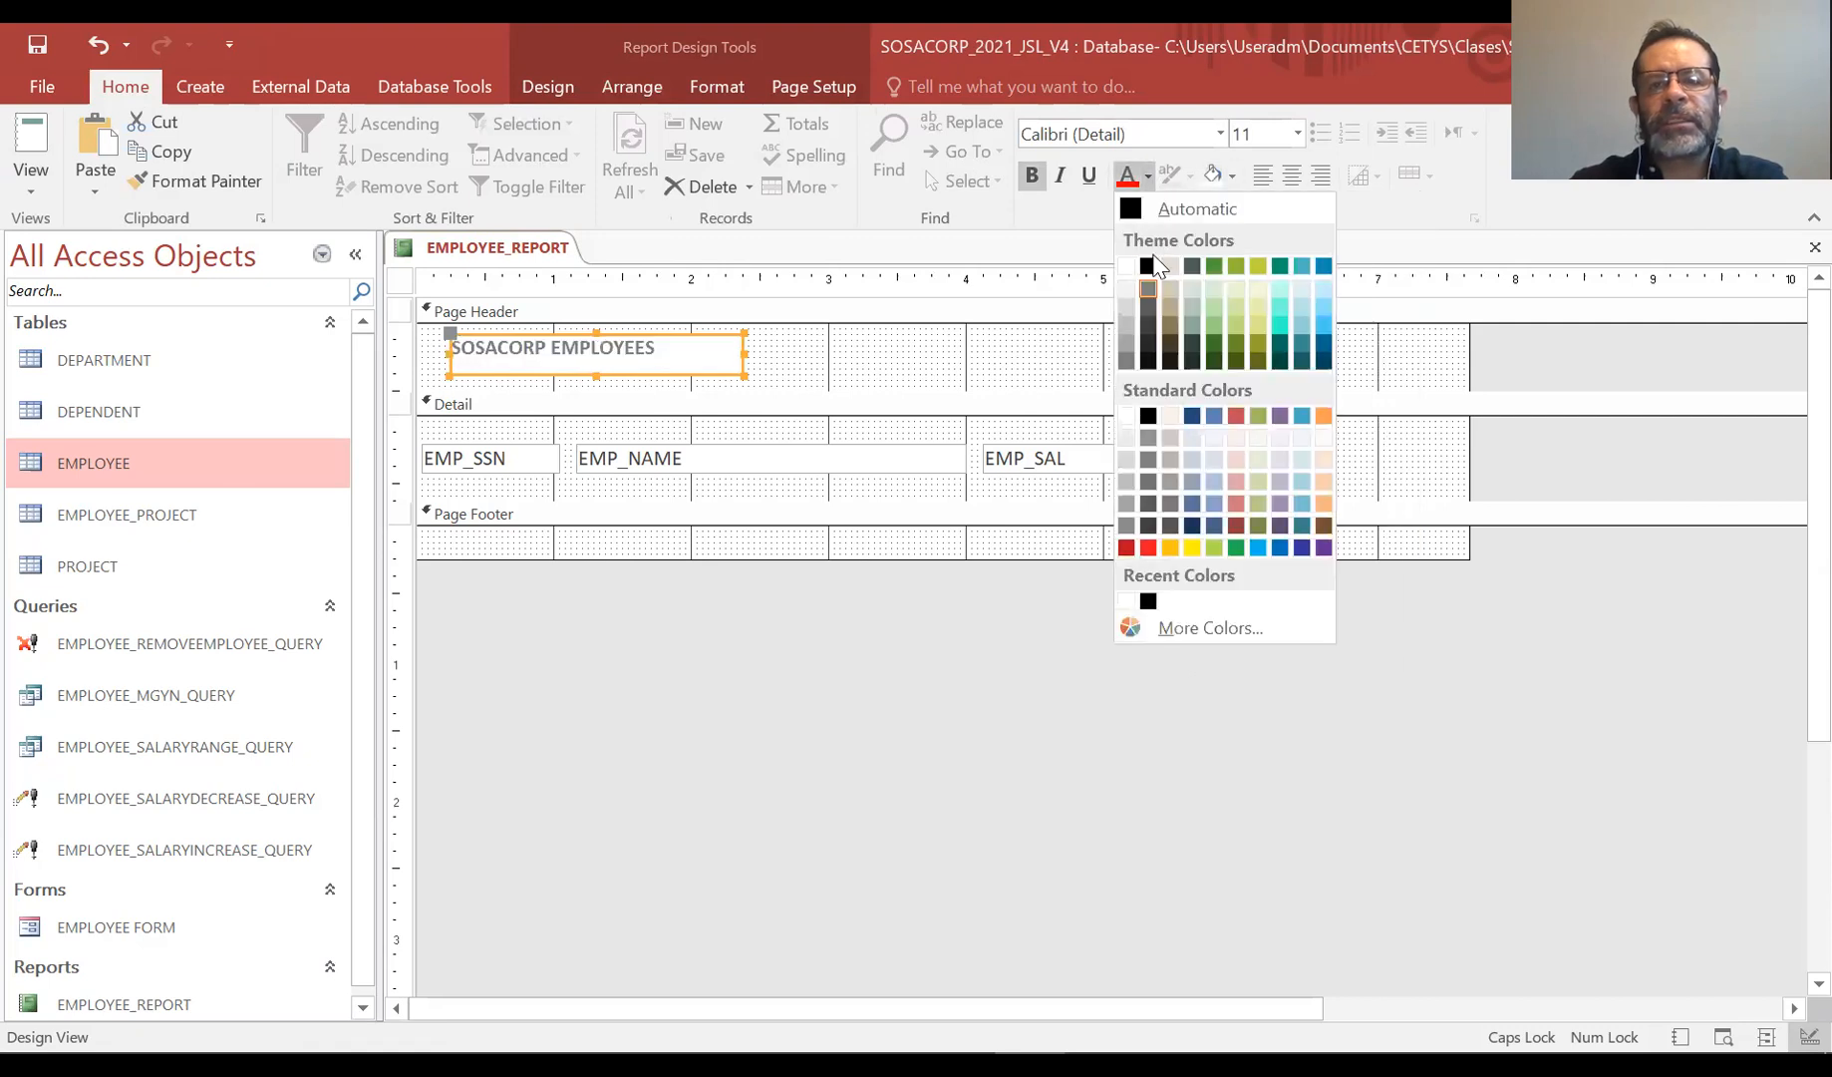
{"action": "left_click", "coordinate": [1148, 266]}
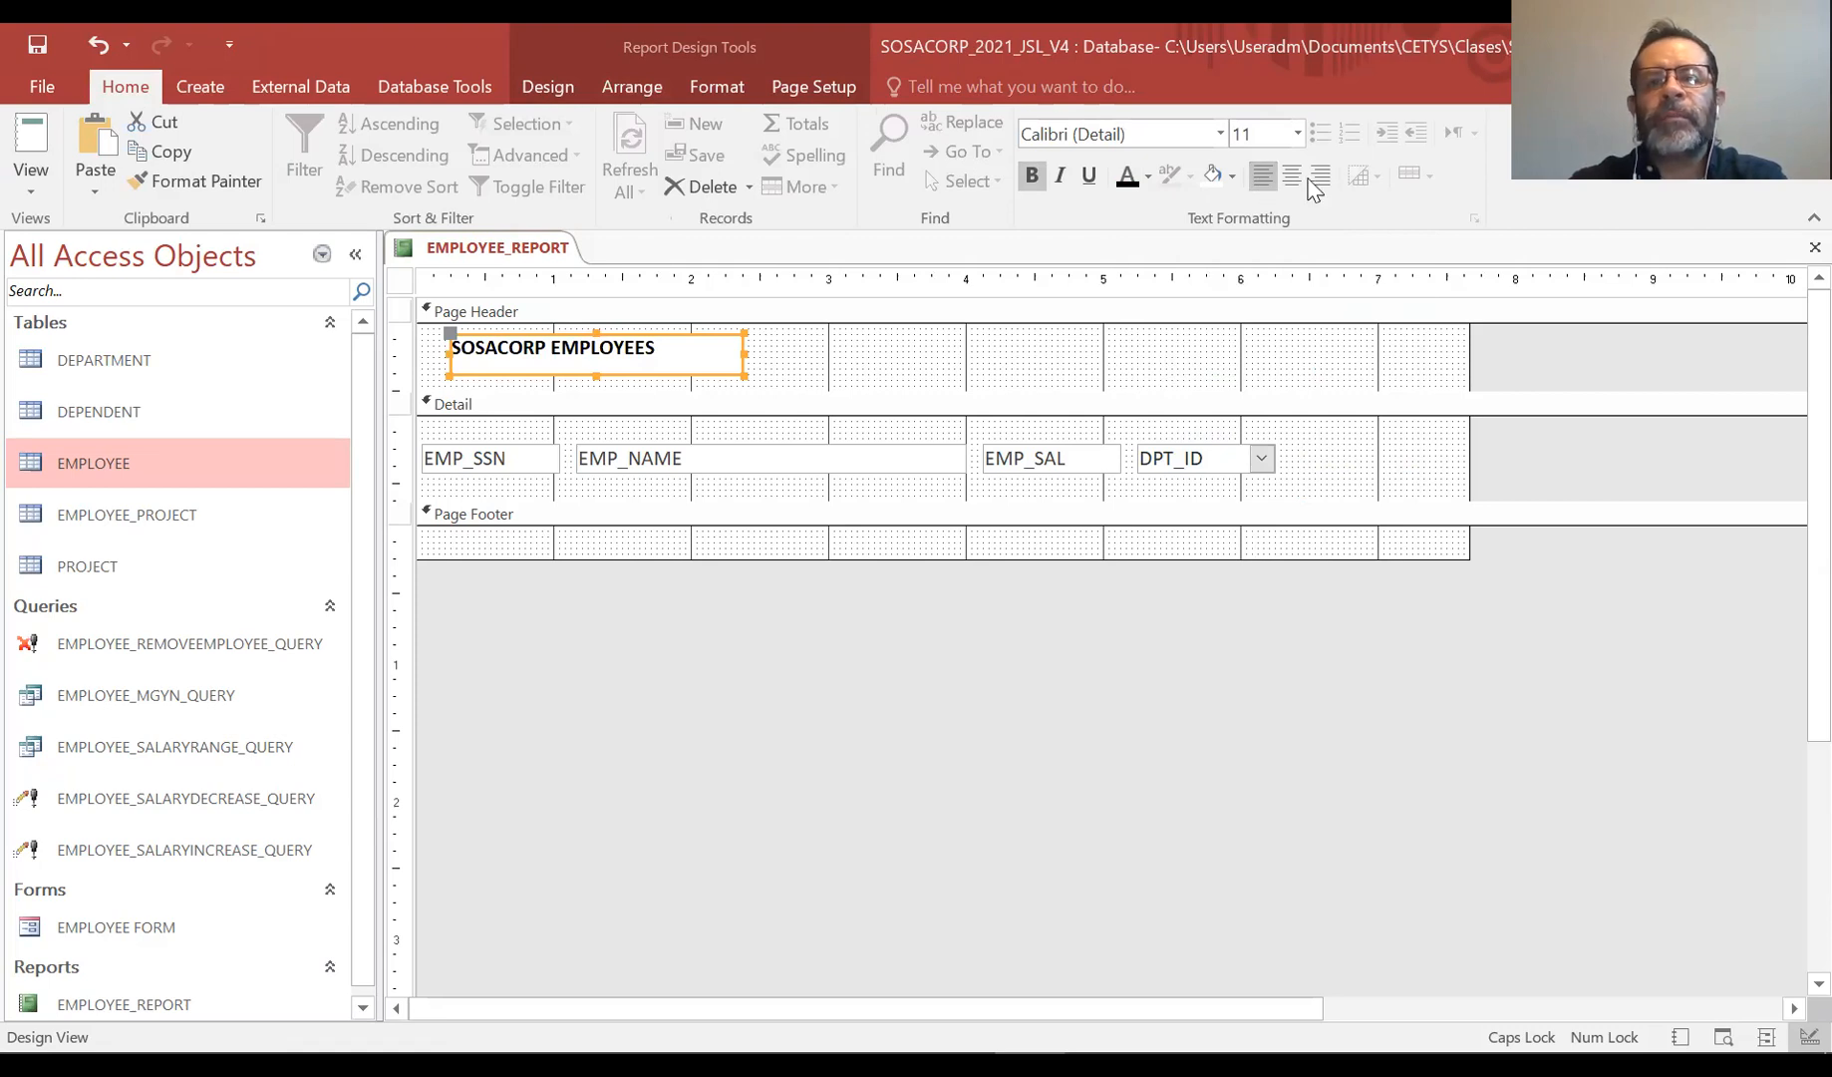
{"action": "left_click", "coordinate": [1300, 132]}
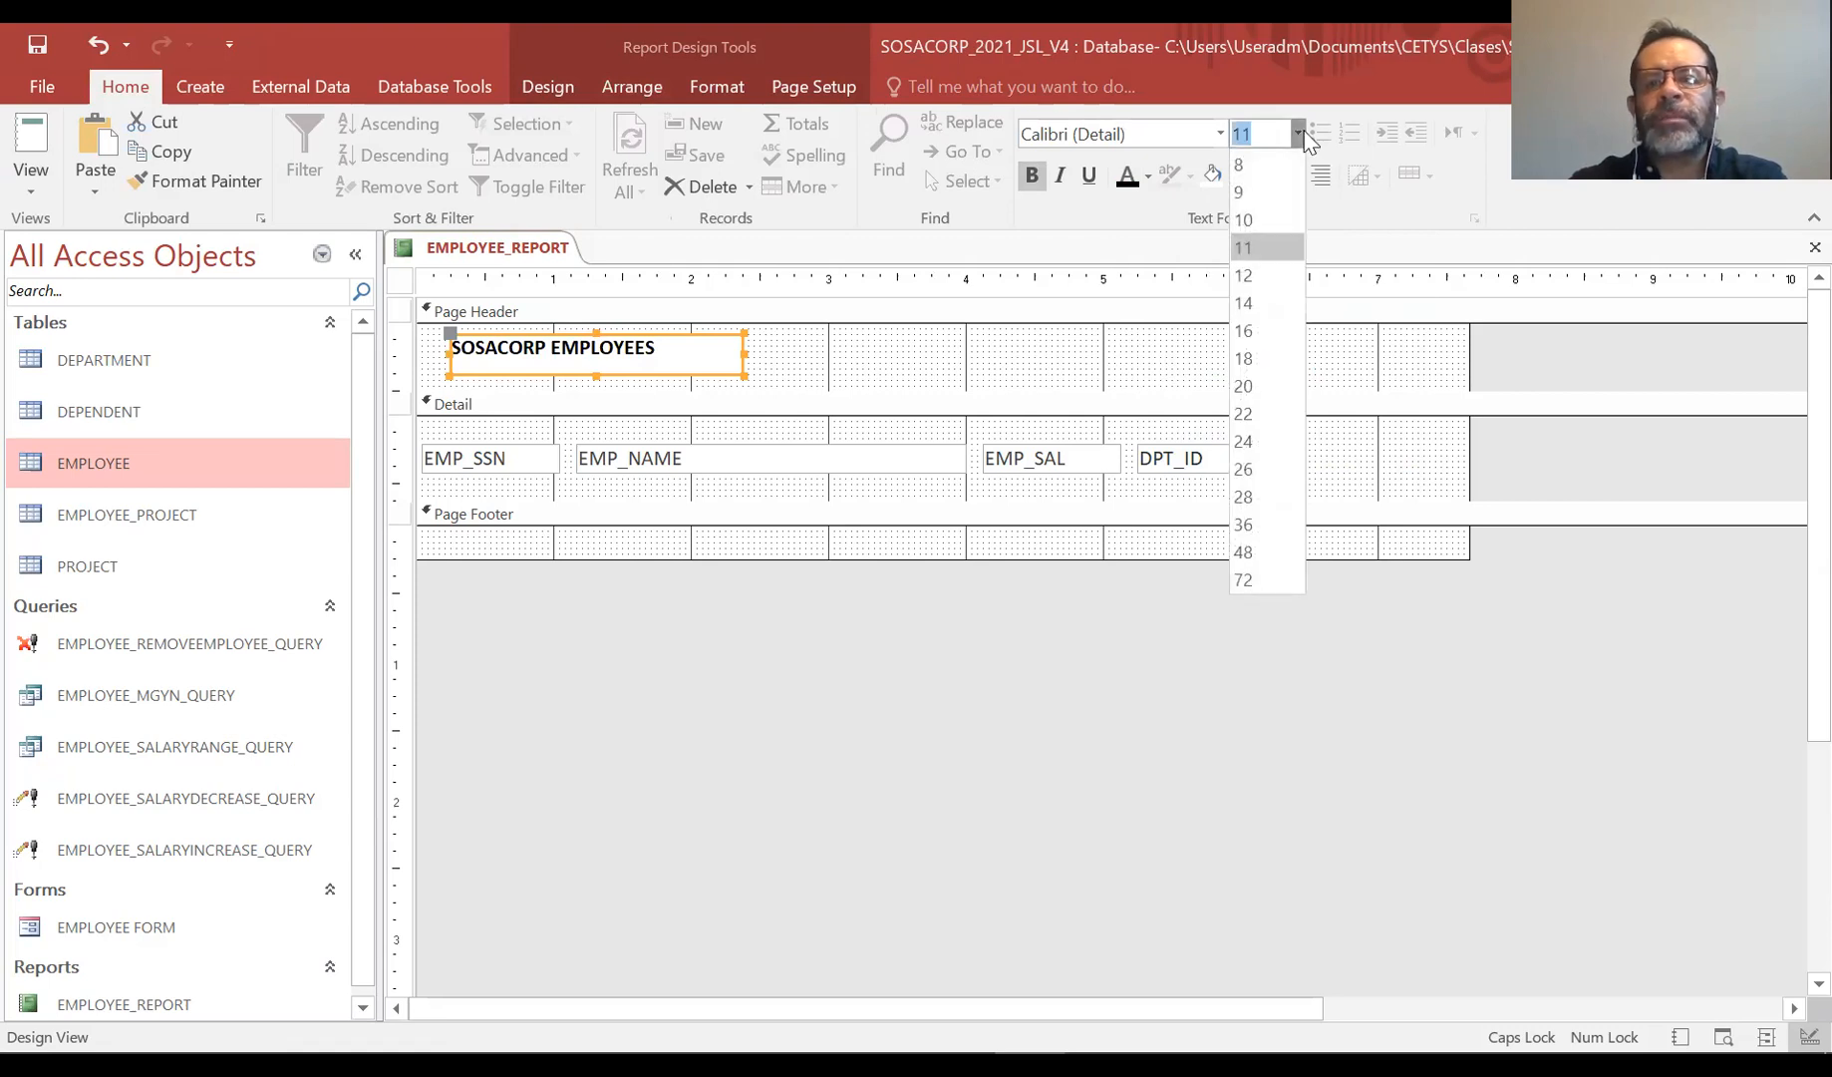
{"action": "left_click", "coordinate": [1269, 389]}
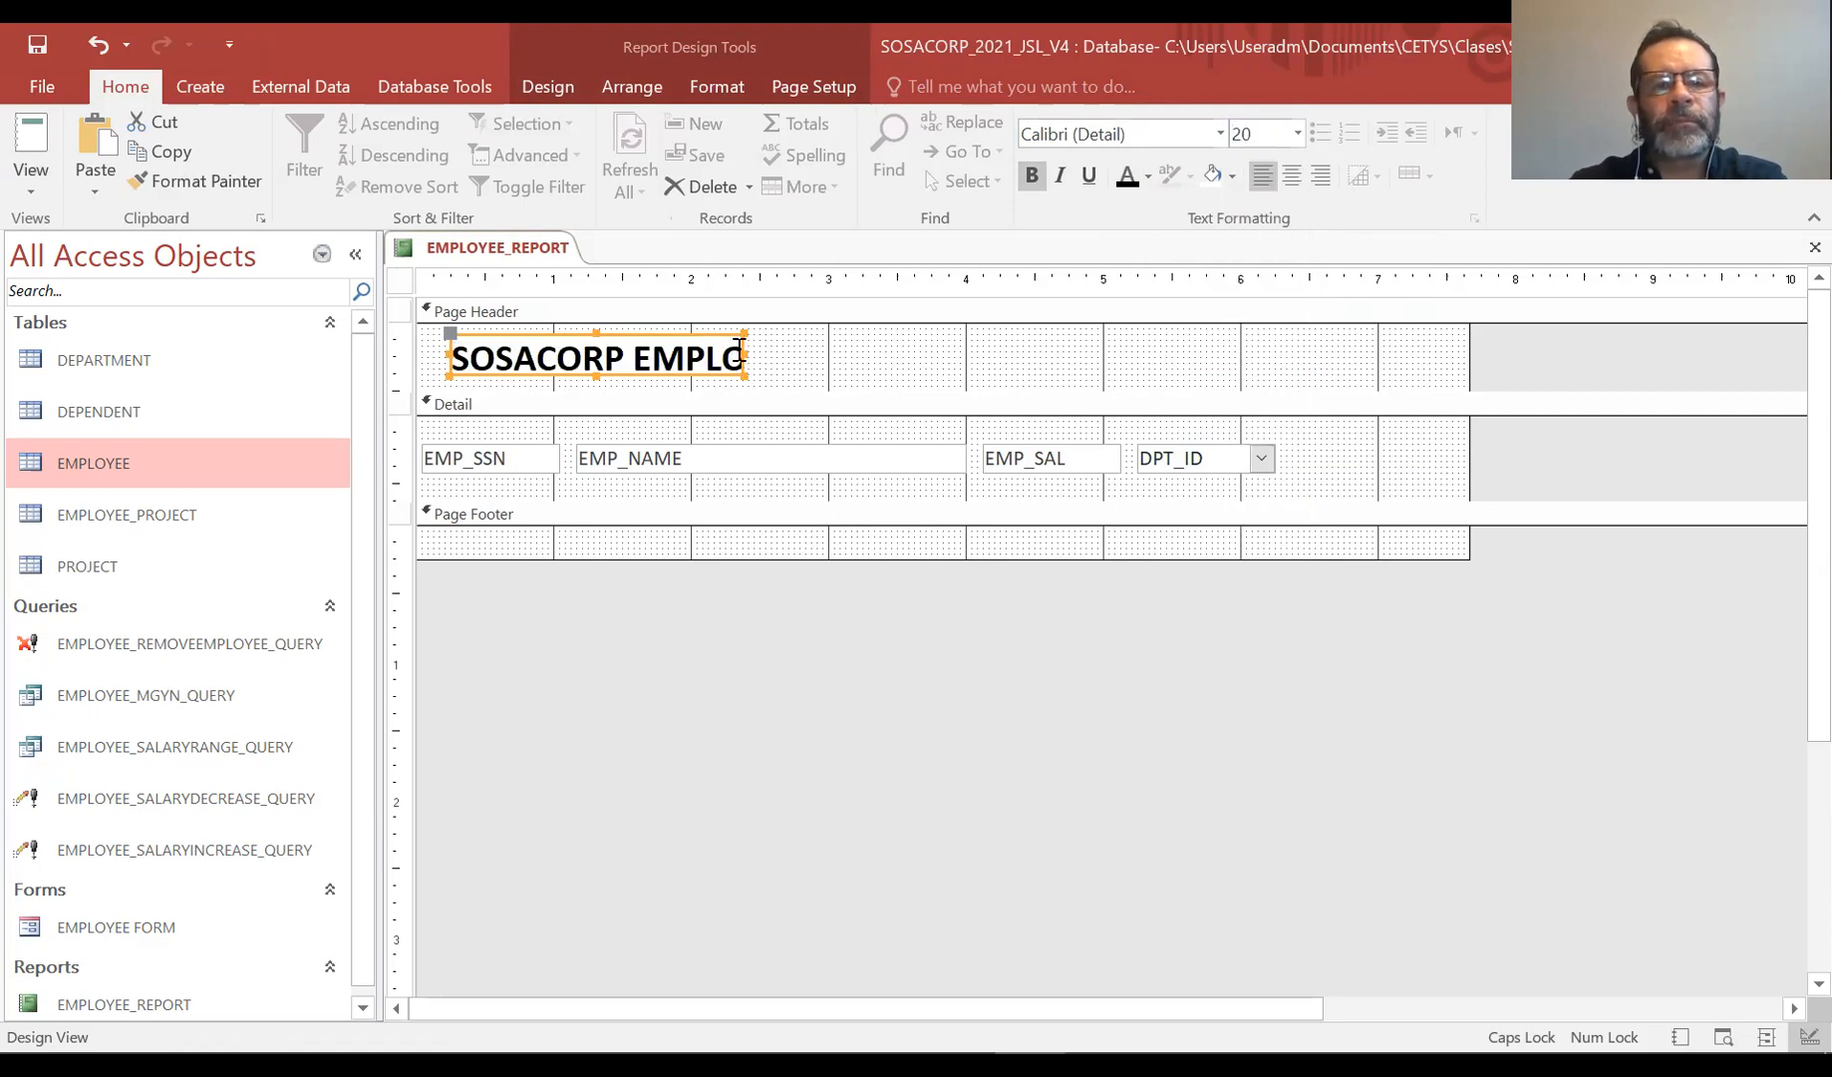
{"action": "left_click_drag", "start_coordinate": [742, 350], "coordinate": [920, 349]}
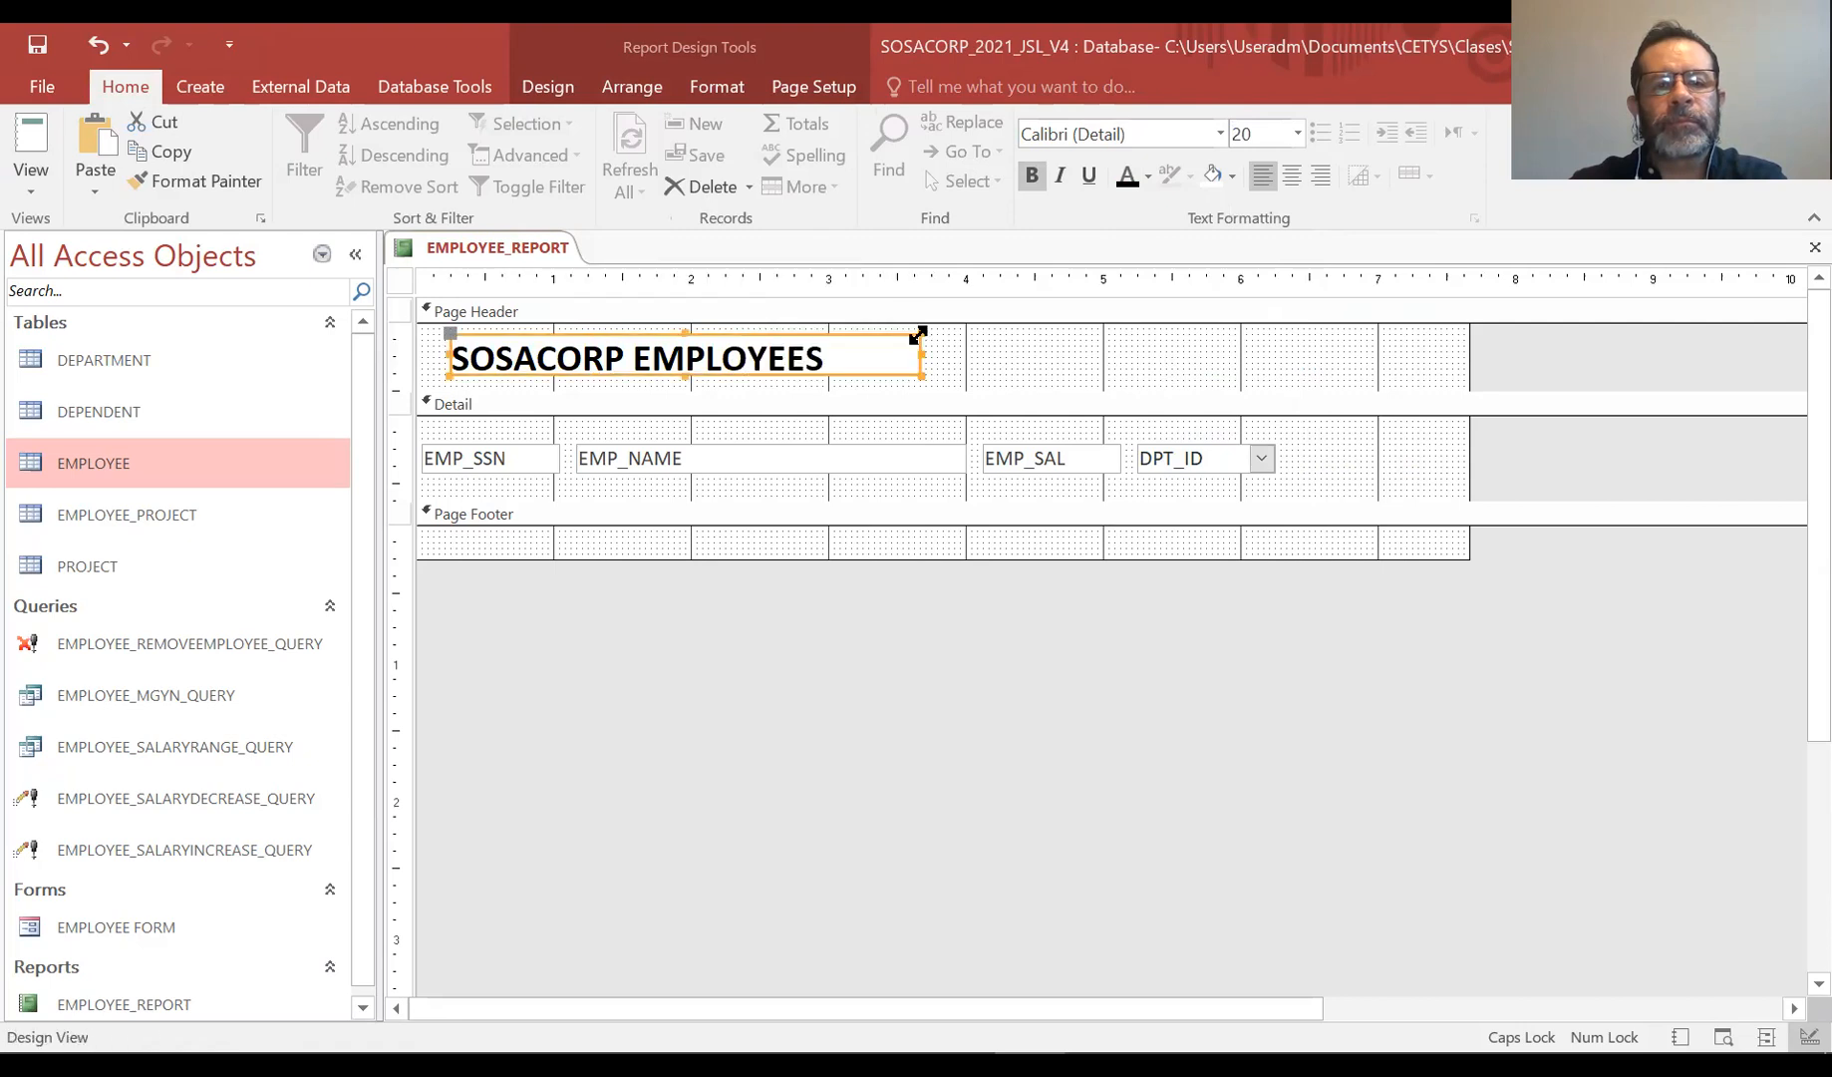
Enlarge the Page Footer section and add a label reading "WE DO STUFF... TO MAKE YOU HAPPY" in it
{"action": "left_click", "coordinate": [669, 548]}
{"action": "left_click_drag", "start_coordinate": [687, 558], "coordinate": [690, 590]}
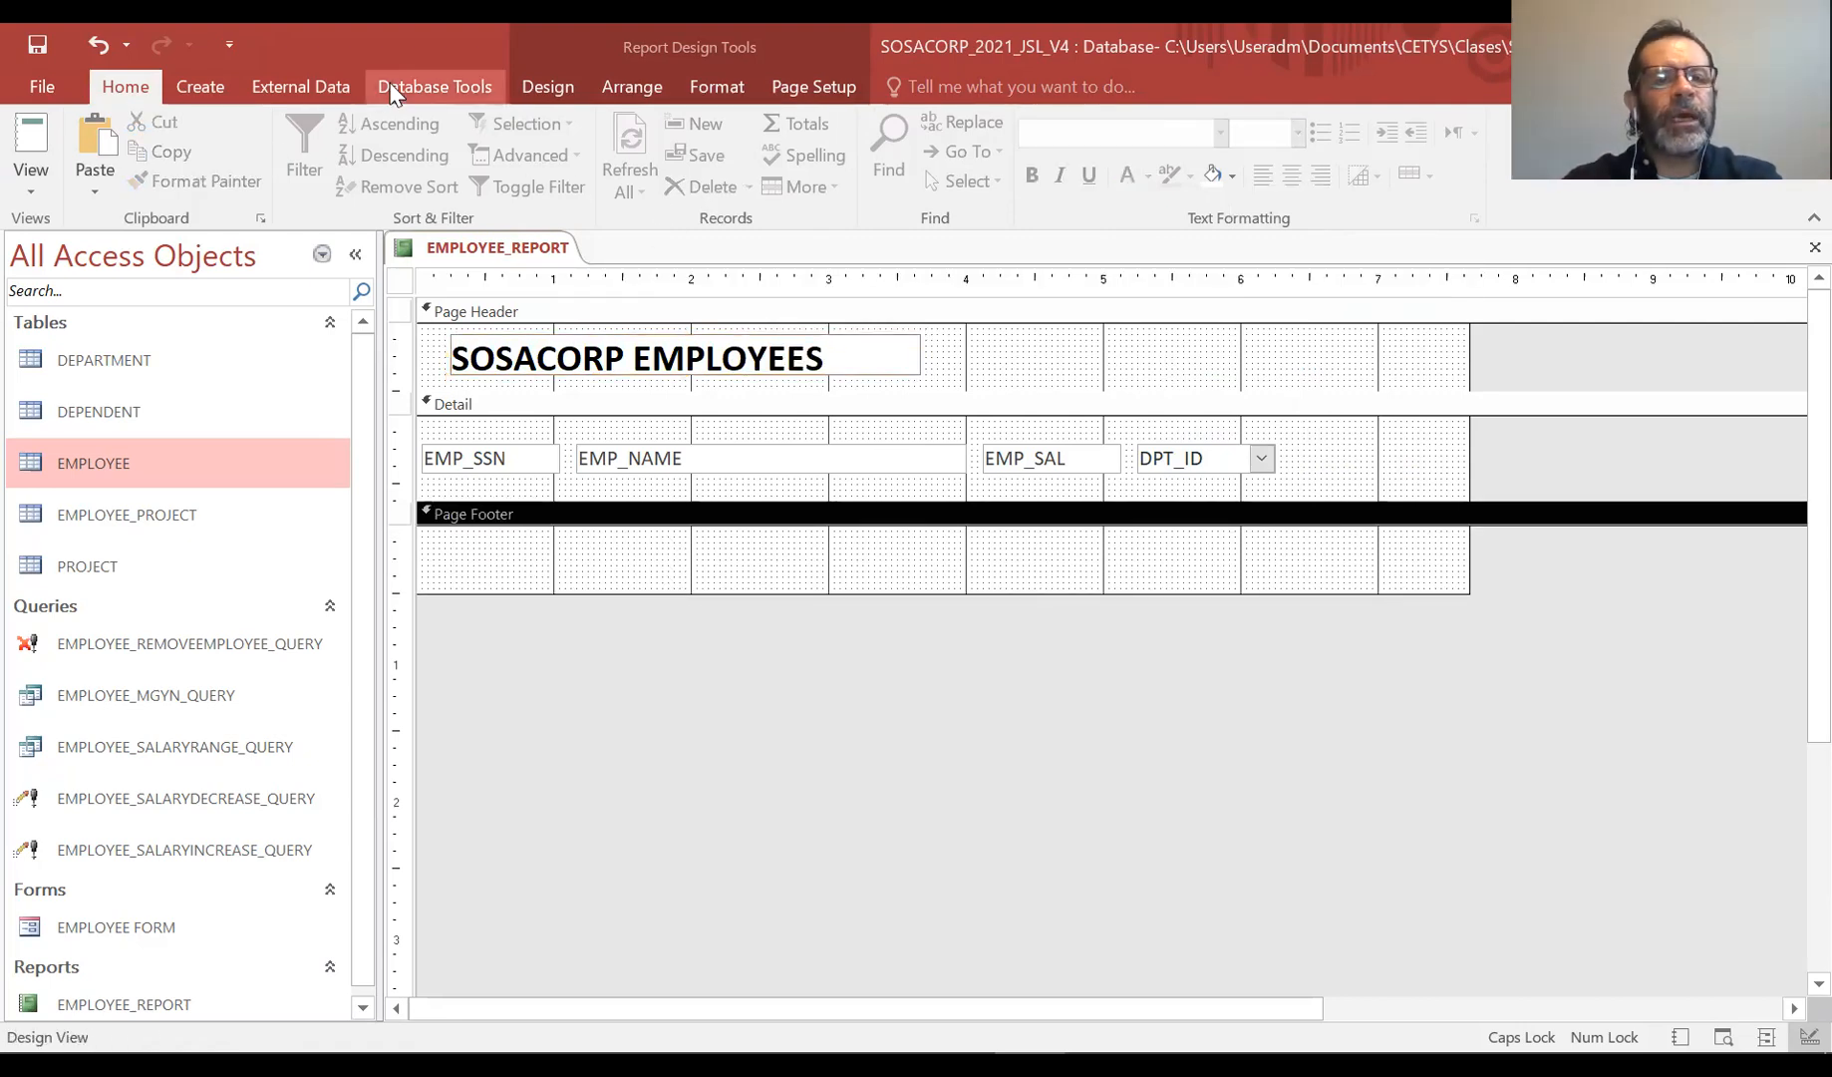
{"action": "left_click", "coordinate": [555, 88]}
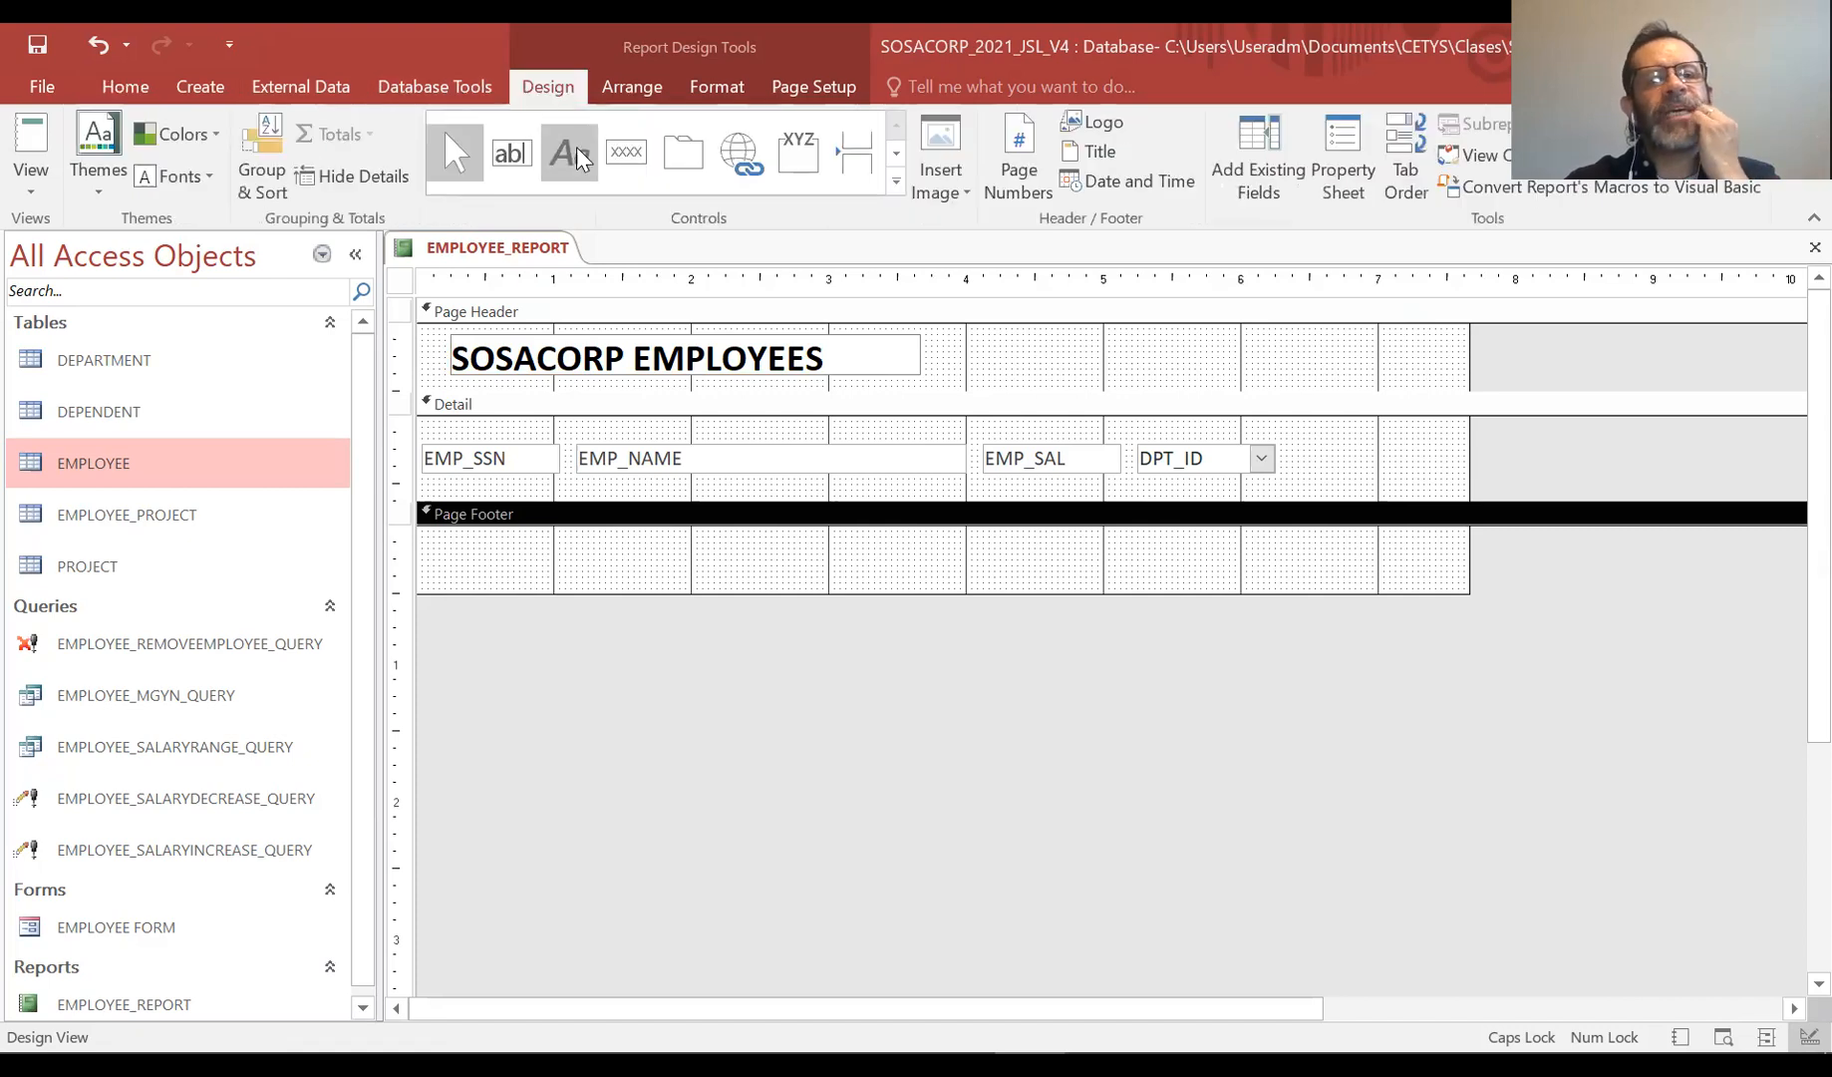
{"action": "left_click", "coordinate": [575, 148]}
{"action": "left_click_drag", "start_coordinate": [456, 547], "coordinate": [898, 577]}
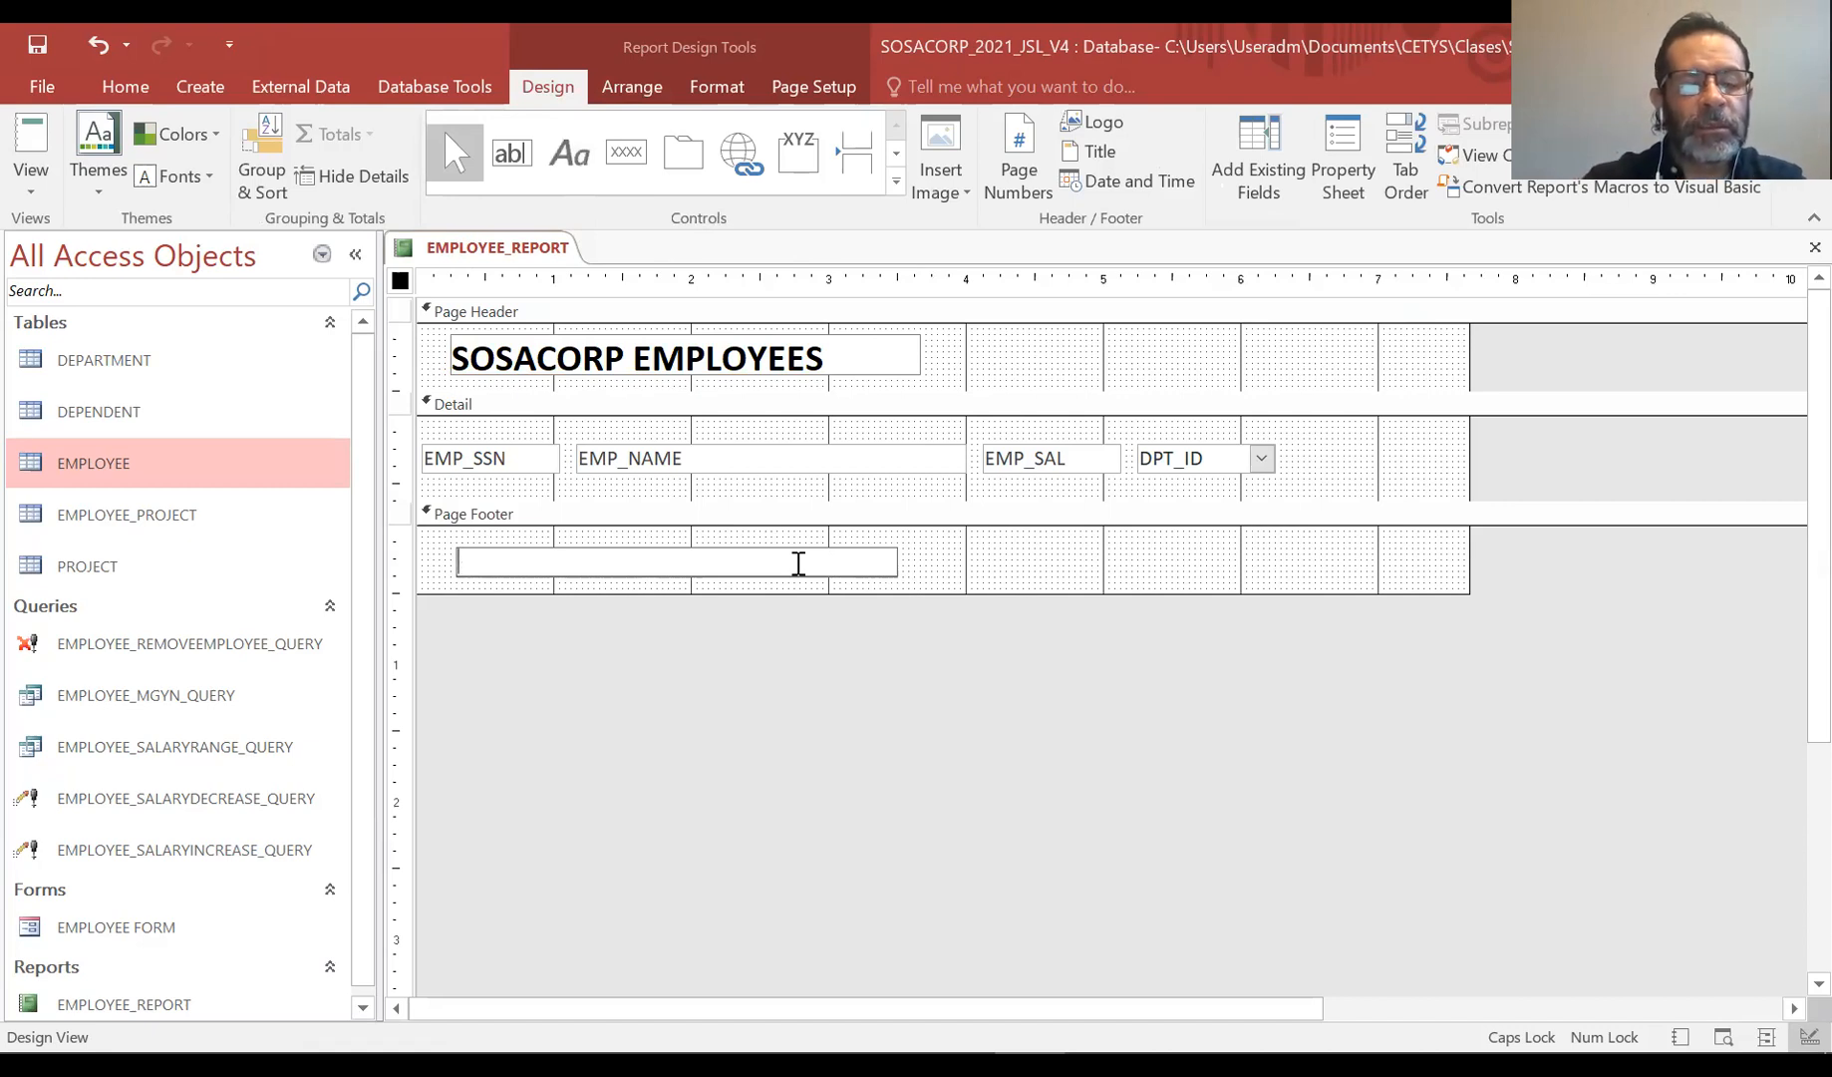
{"action": "type", "text": "\"WE DO STUFF "}
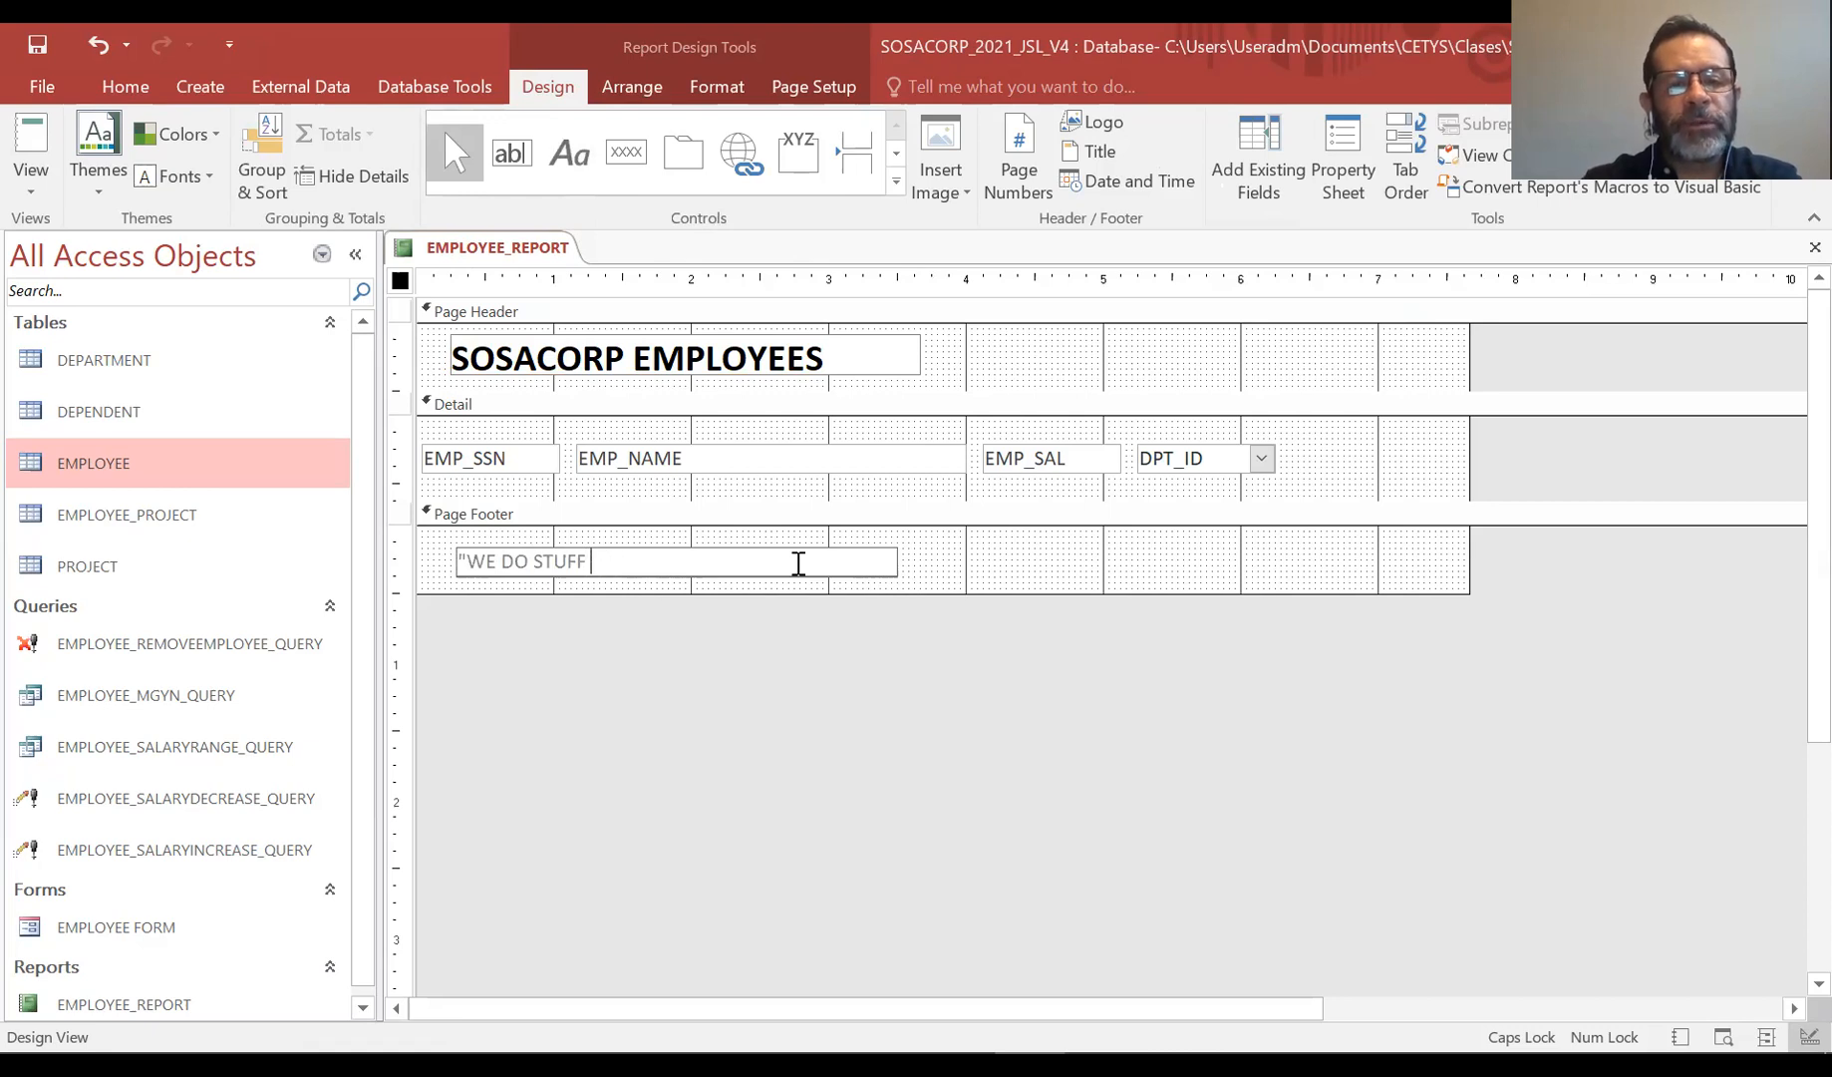
{"action": "type", "text": "FO TO MAKE"}
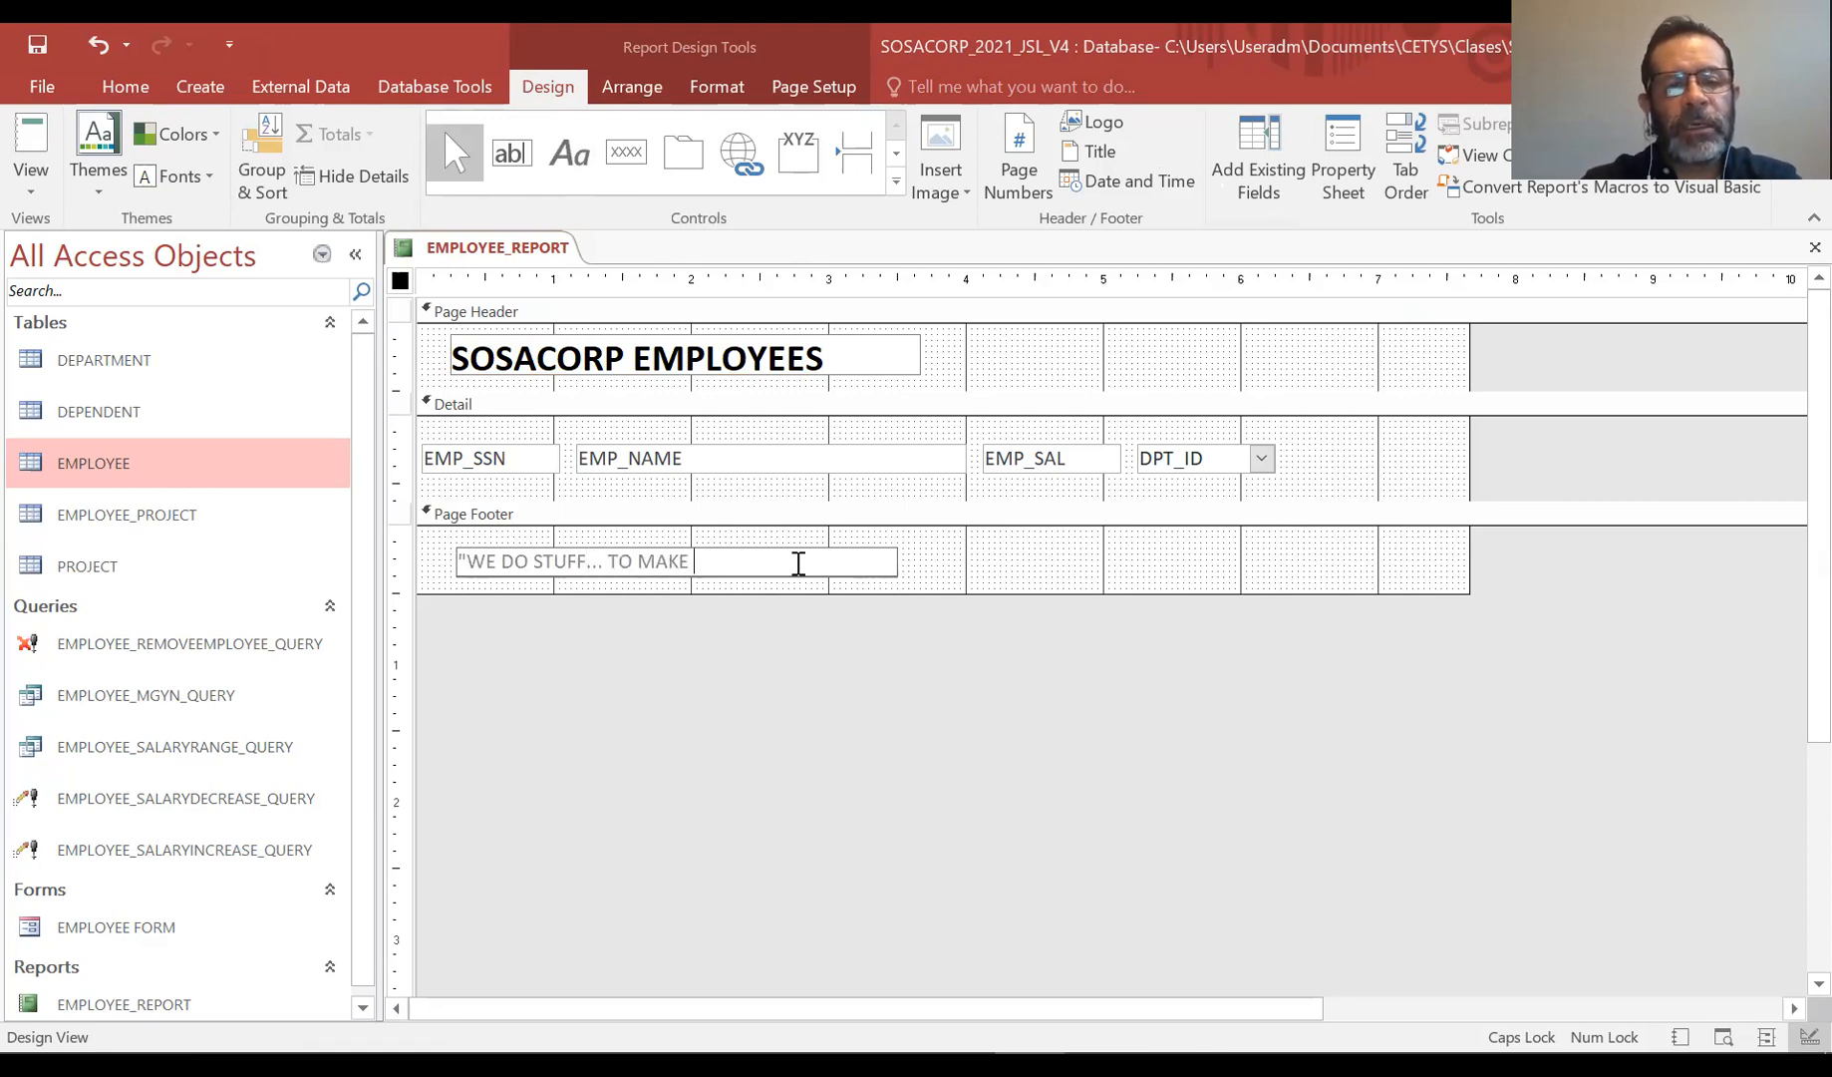
{"action": "type", "text": " YOU HAPP"}
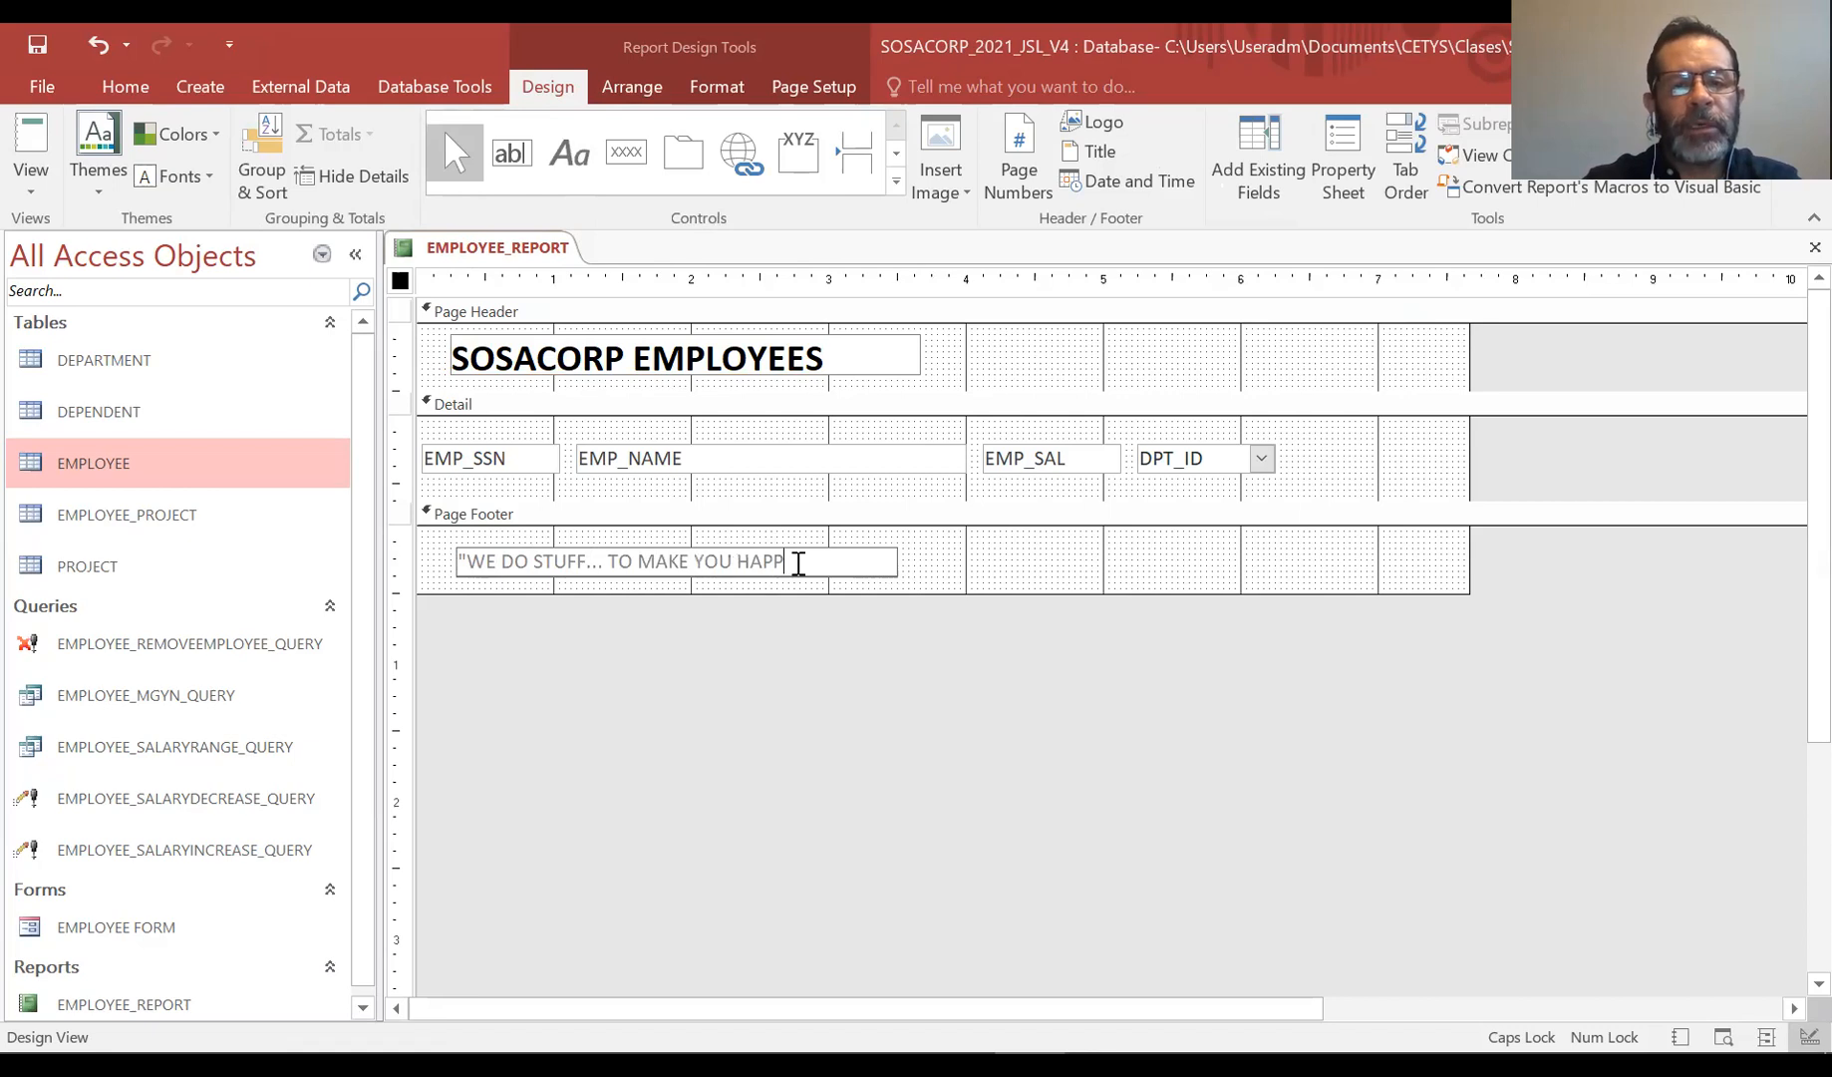
{"action": "type", "text": "Y\""}
{"action": "left_click_drag", "start_coordinate": [806, 560], "coordinate": [453, 561]}
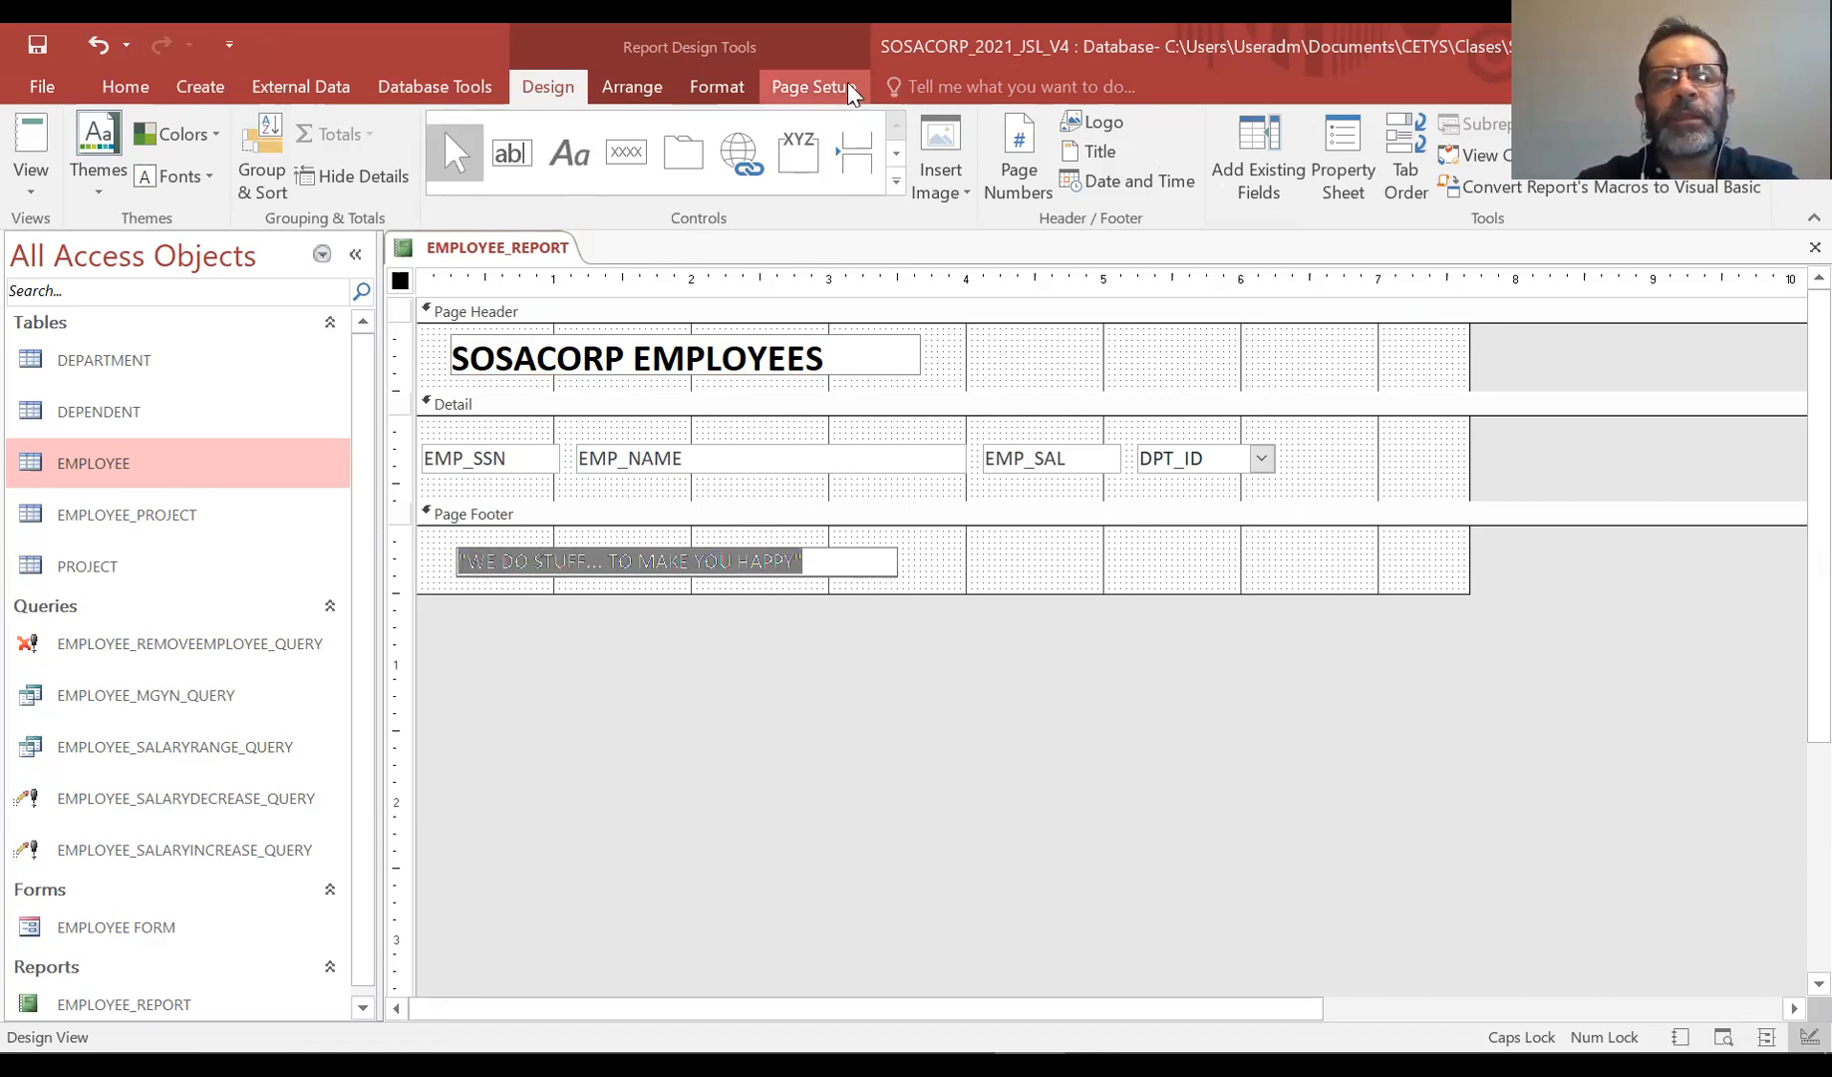
{"action": "left_click", "coordinate": [632, 87]}
{"action": "left_click", "coordinate": [714, 90]}
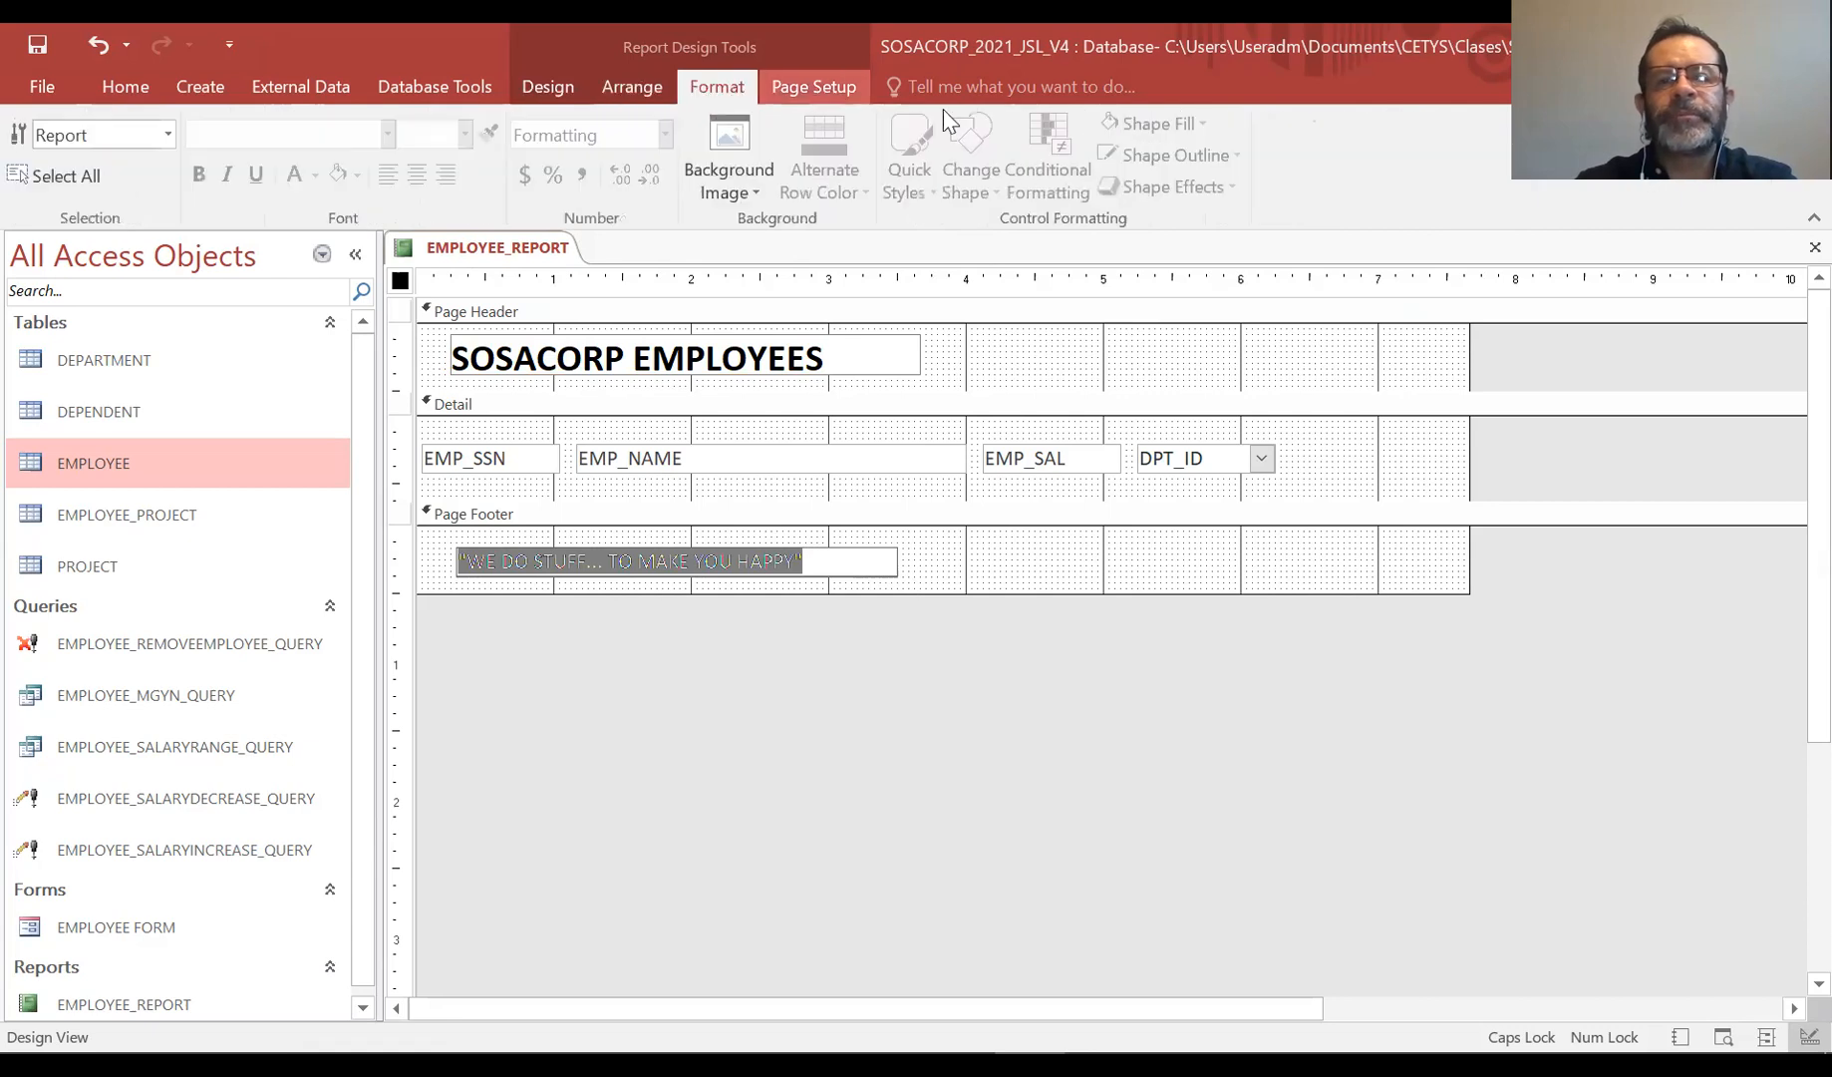
{"action": "left_click", "coordinate": [803, 82]}
{"action": "left_click", "coordinate": [539, 86]}
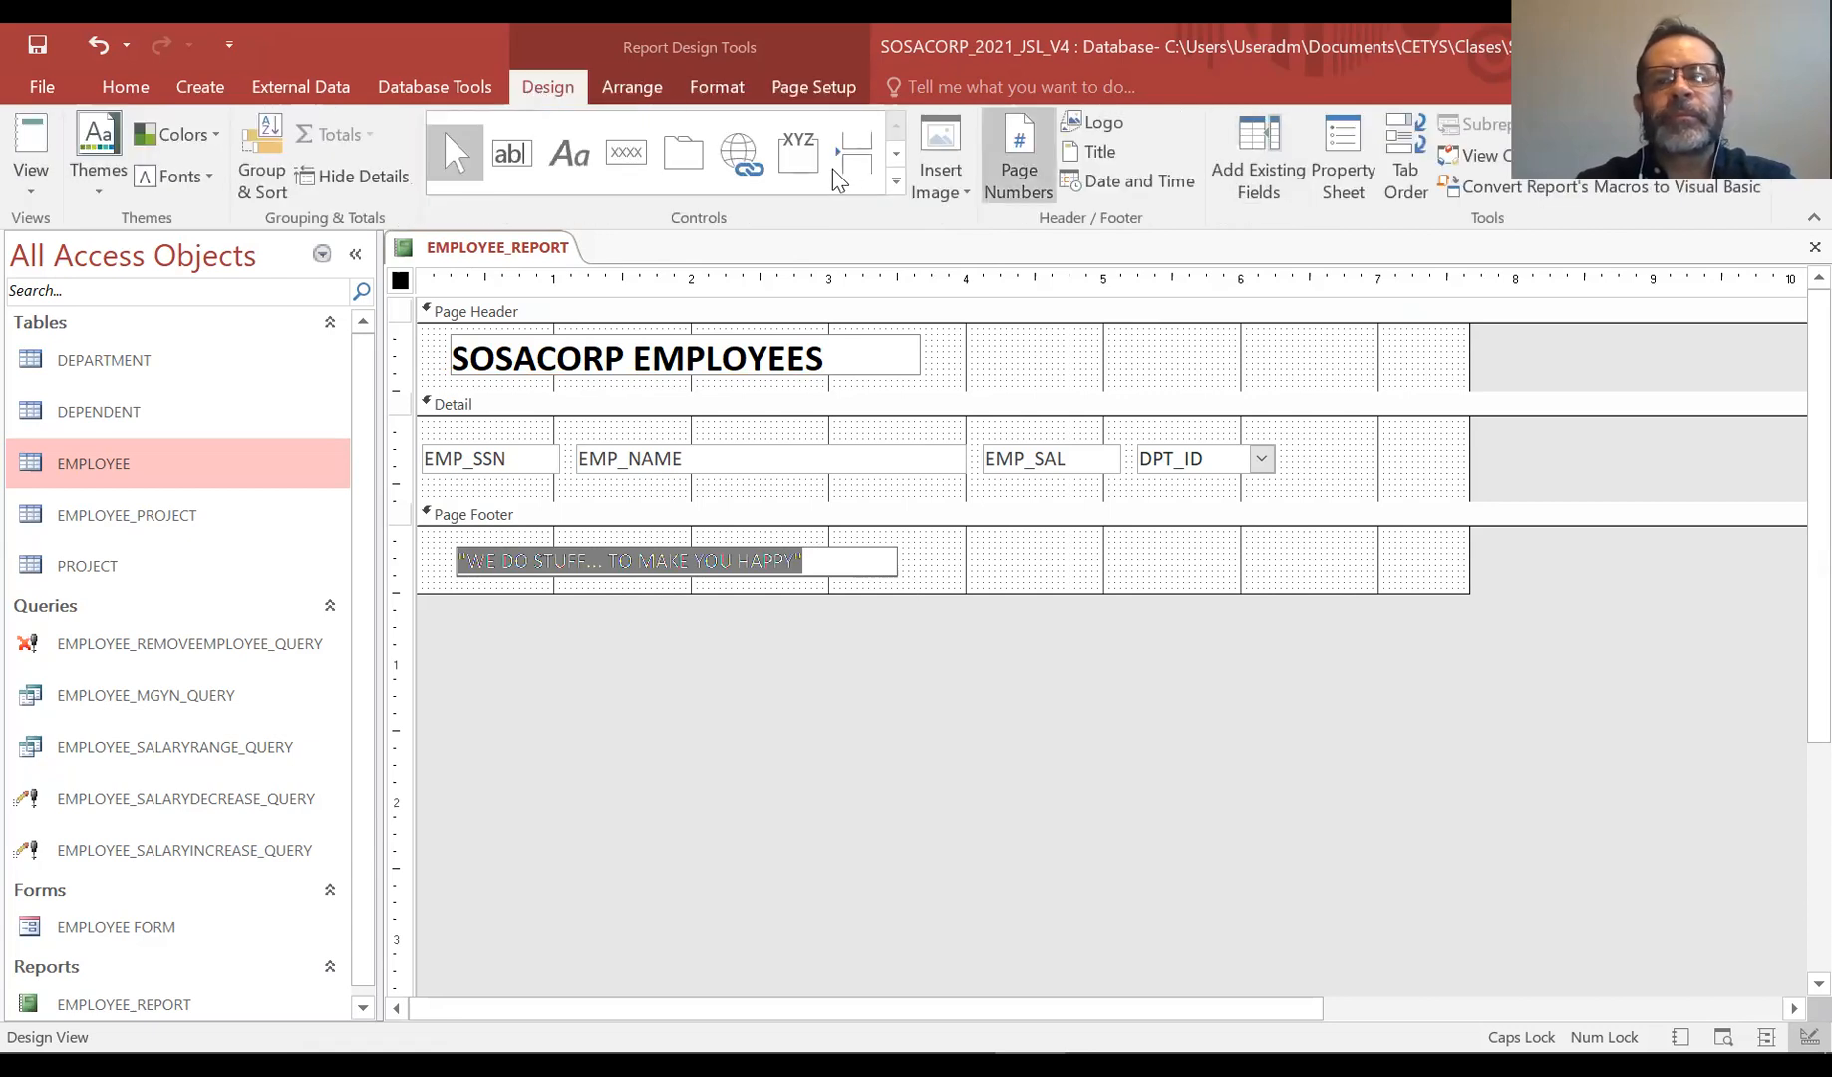
{"action": "left_click", "coordinate": [124, 87]}
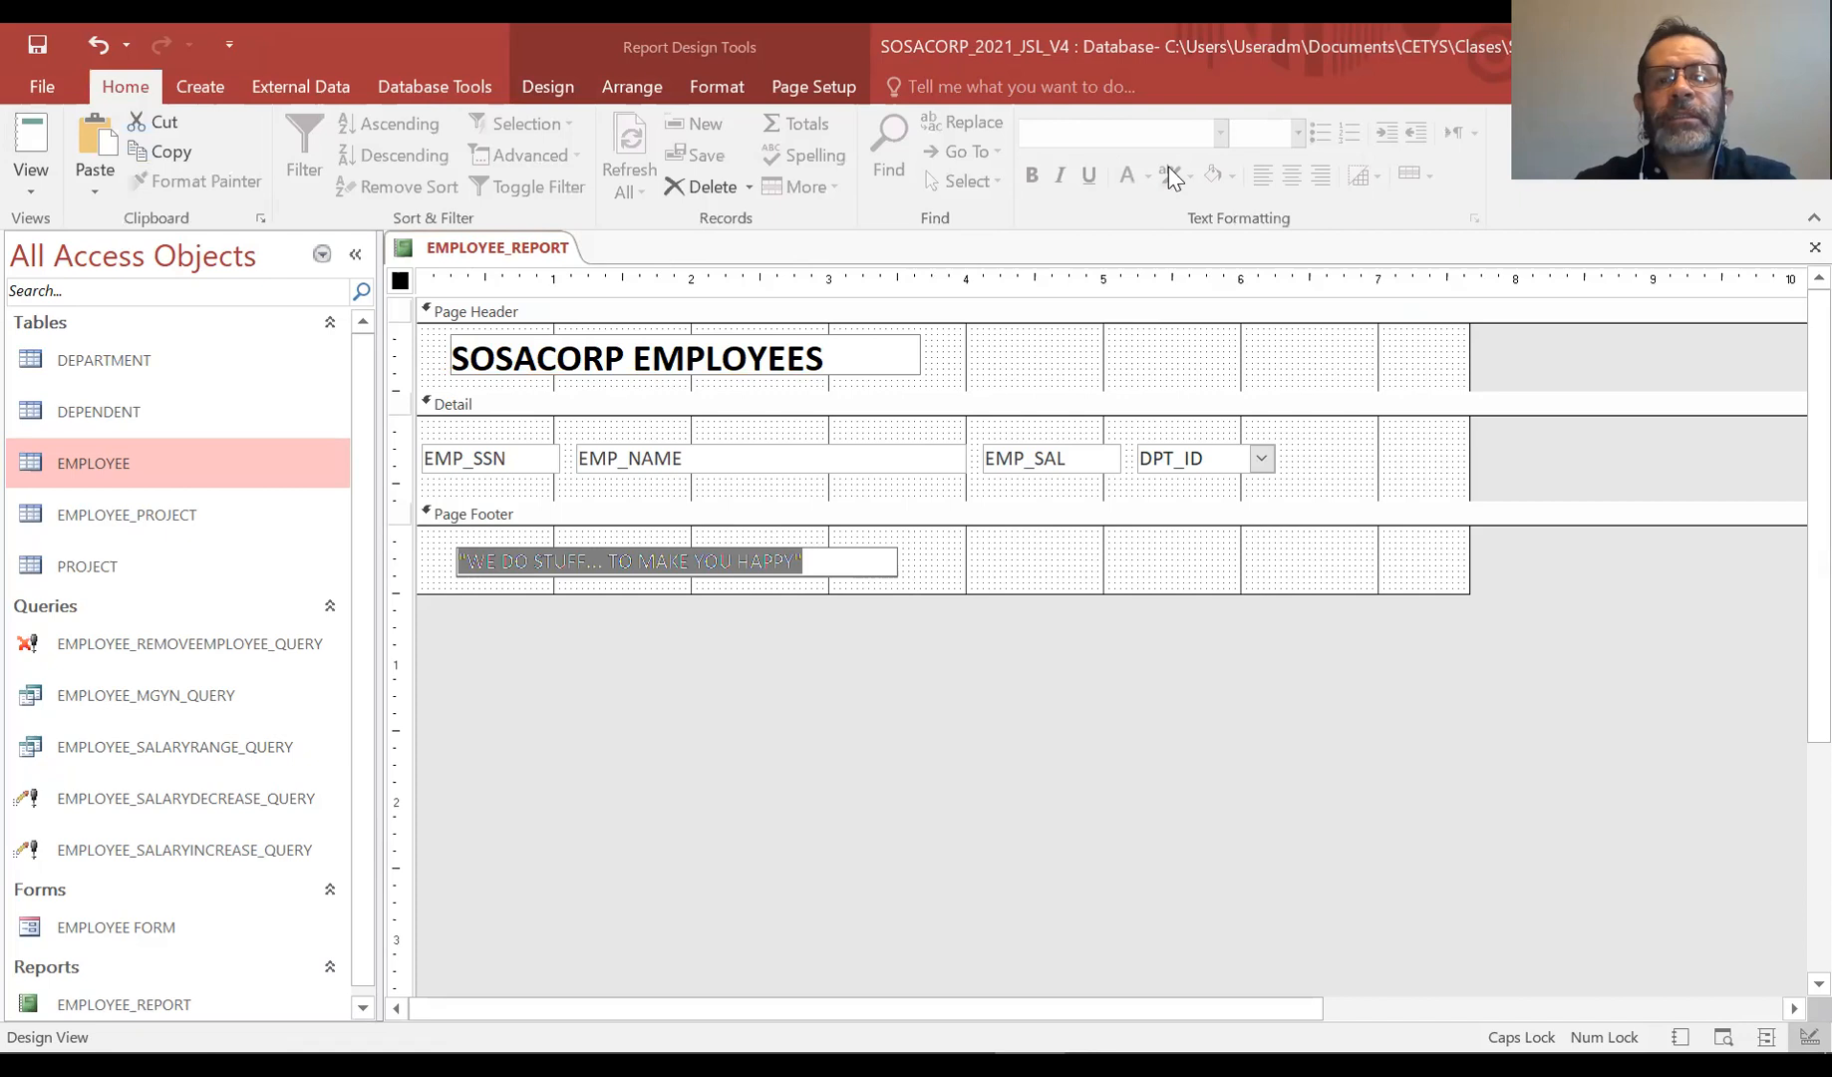
Select the slogan label in the Page Footer and make its text italic and bold
{"action": "left_click", "coordinate": [881, 551]}
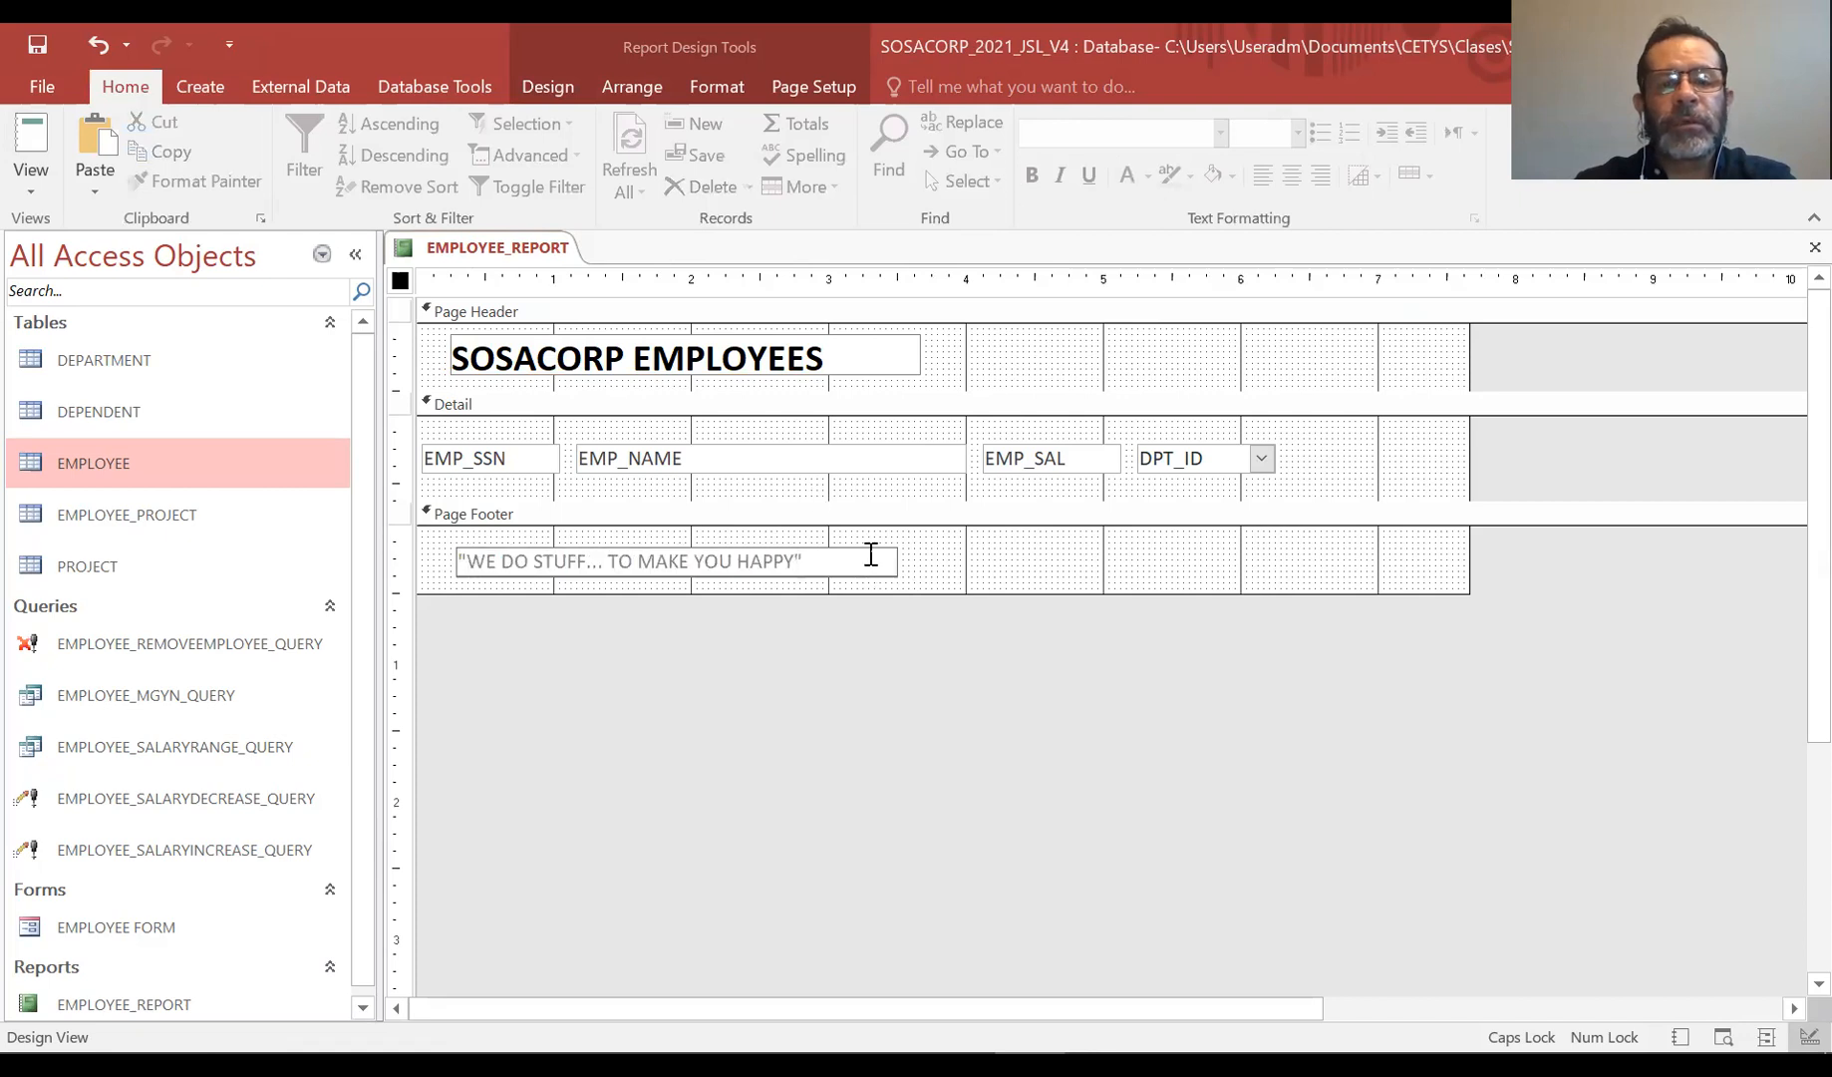
{"action": "left_click", "coordinate": [972, 565]}
{"action": "left_click", "coordinate": [881, 566]}
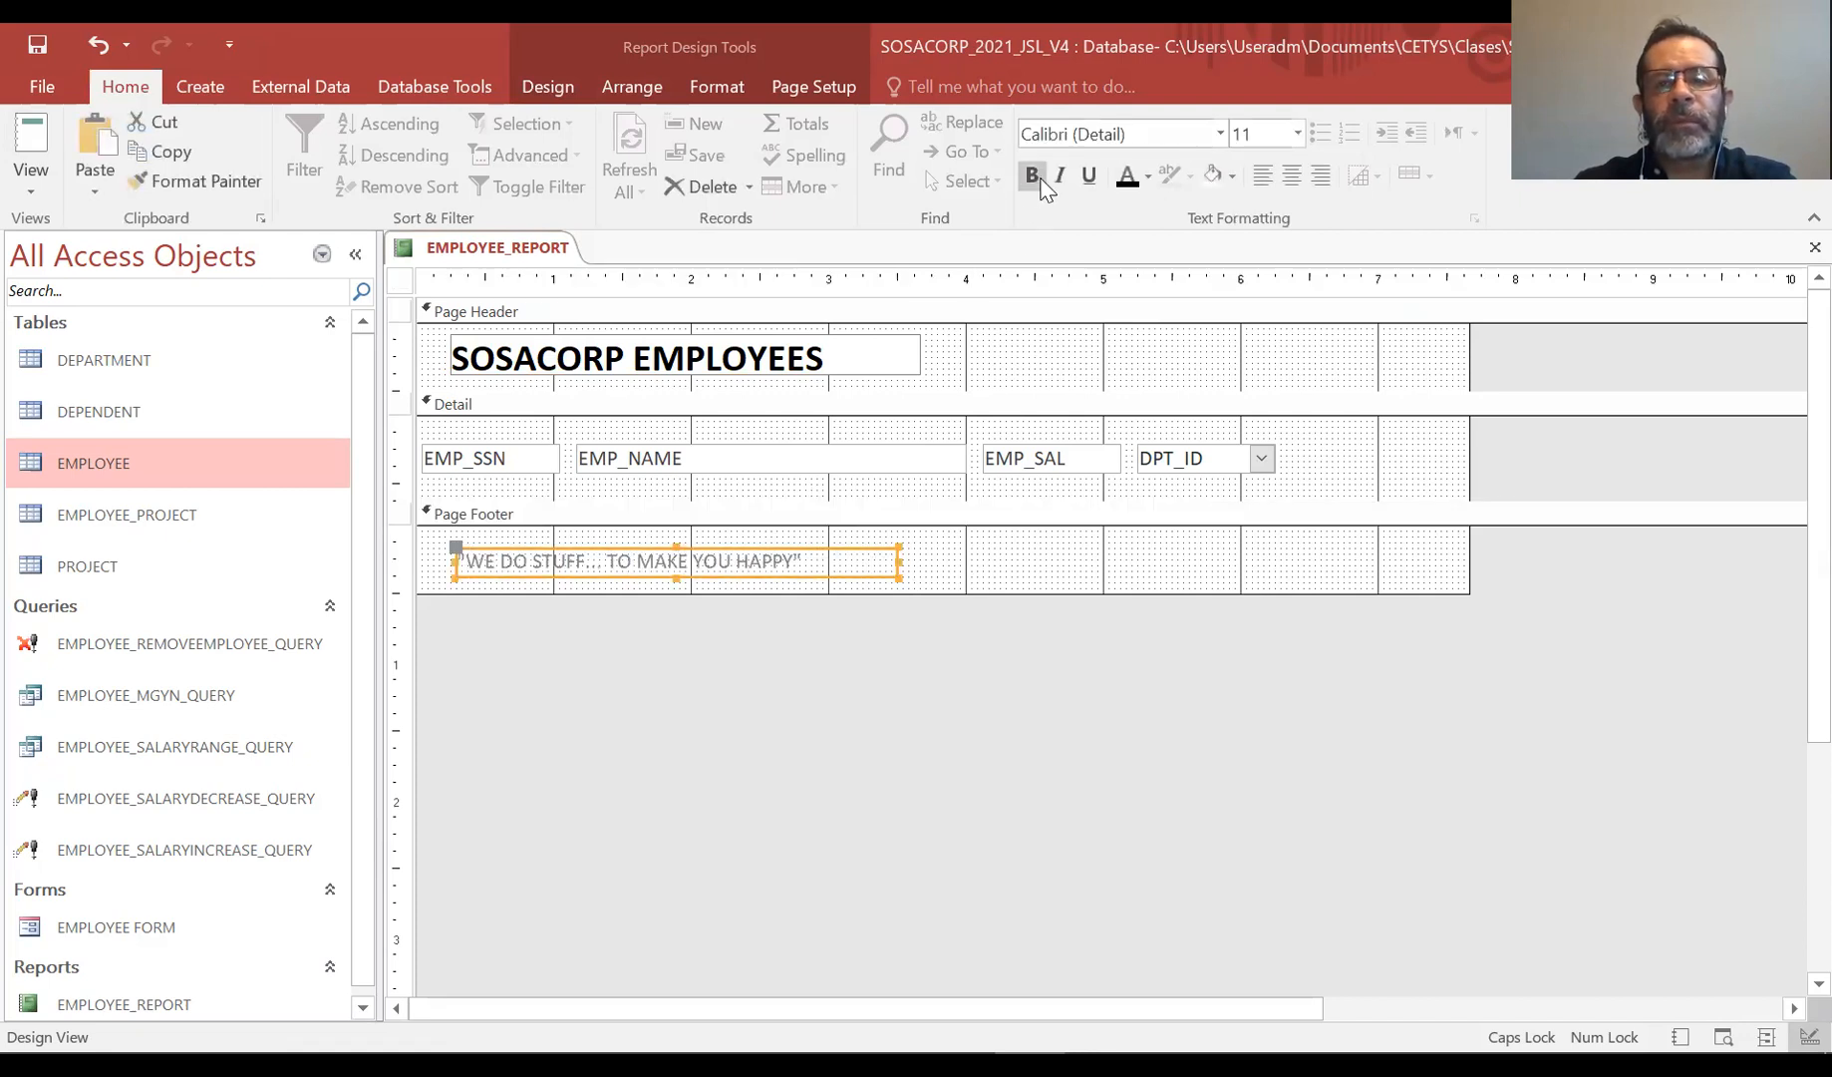
{"action": "left_click", "coordinate": [848, 549]}
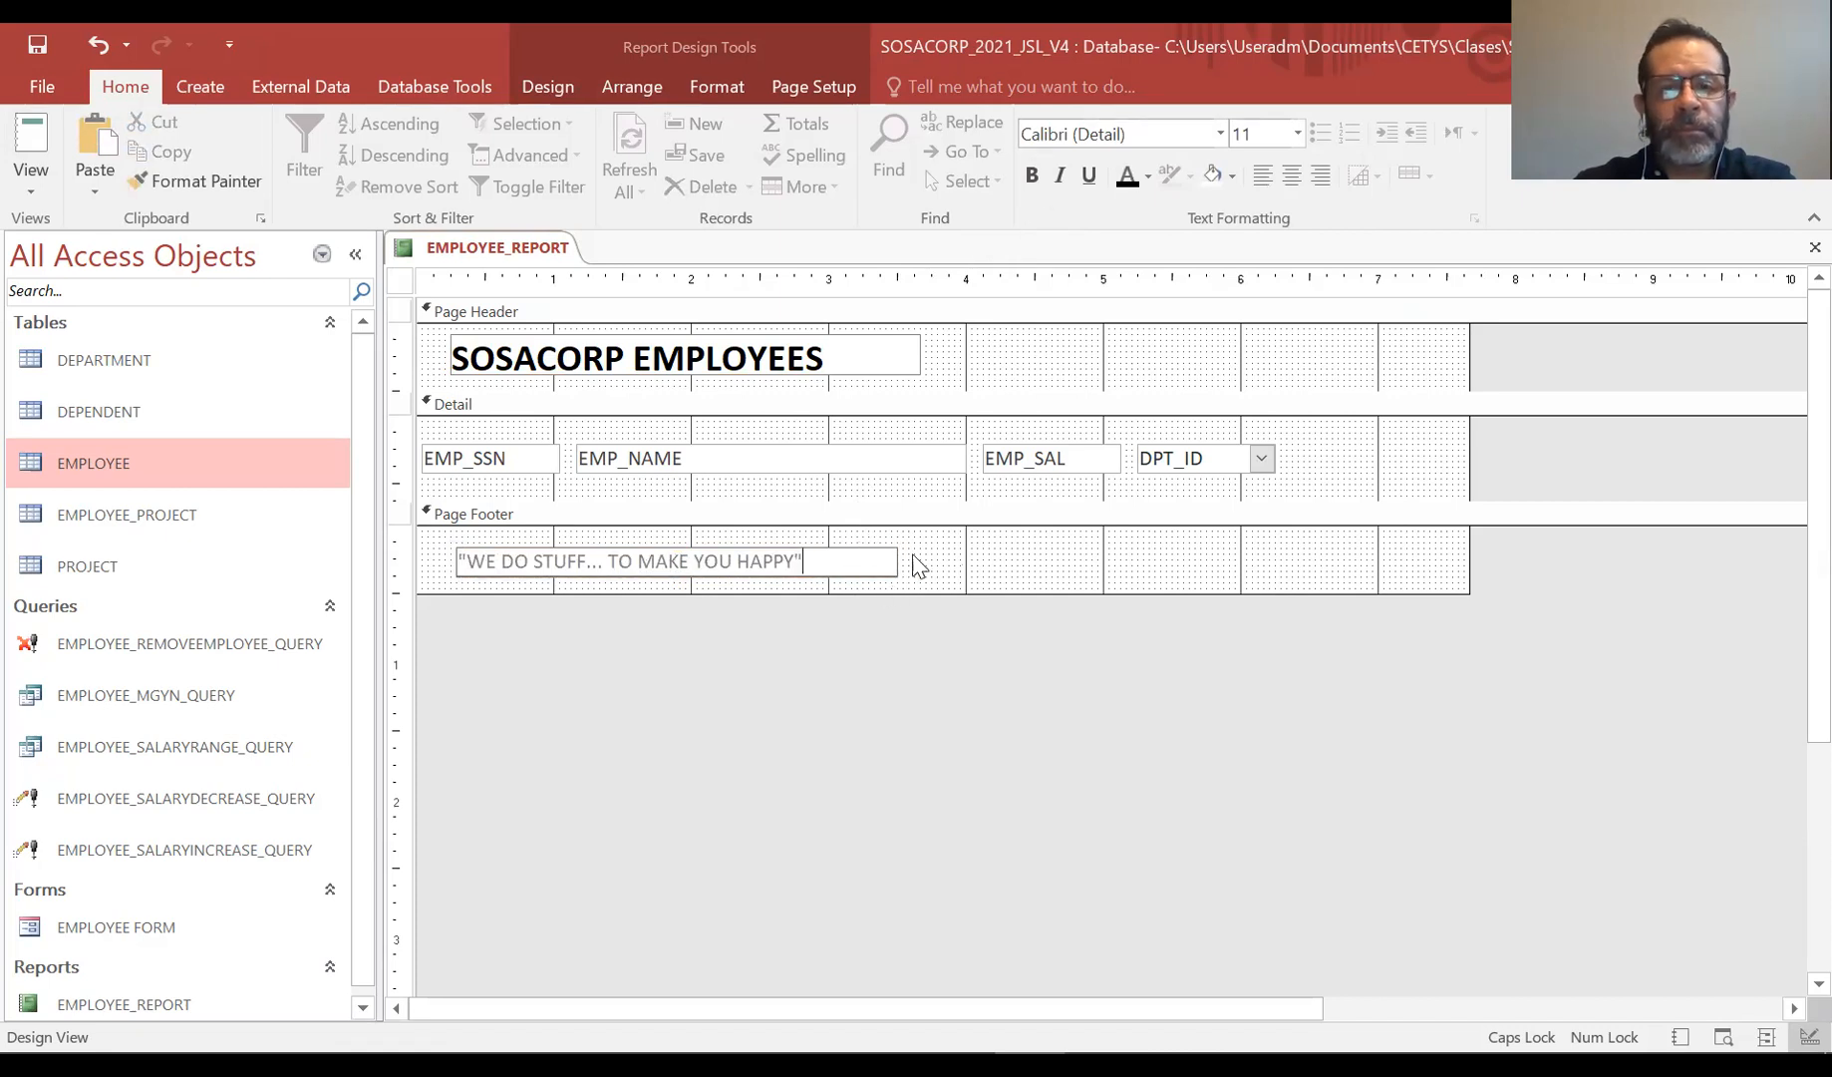
{"action": "left_click", "coordinate": [913, 565]}
{"action": "left_click", "coordinate": [890, 559]}
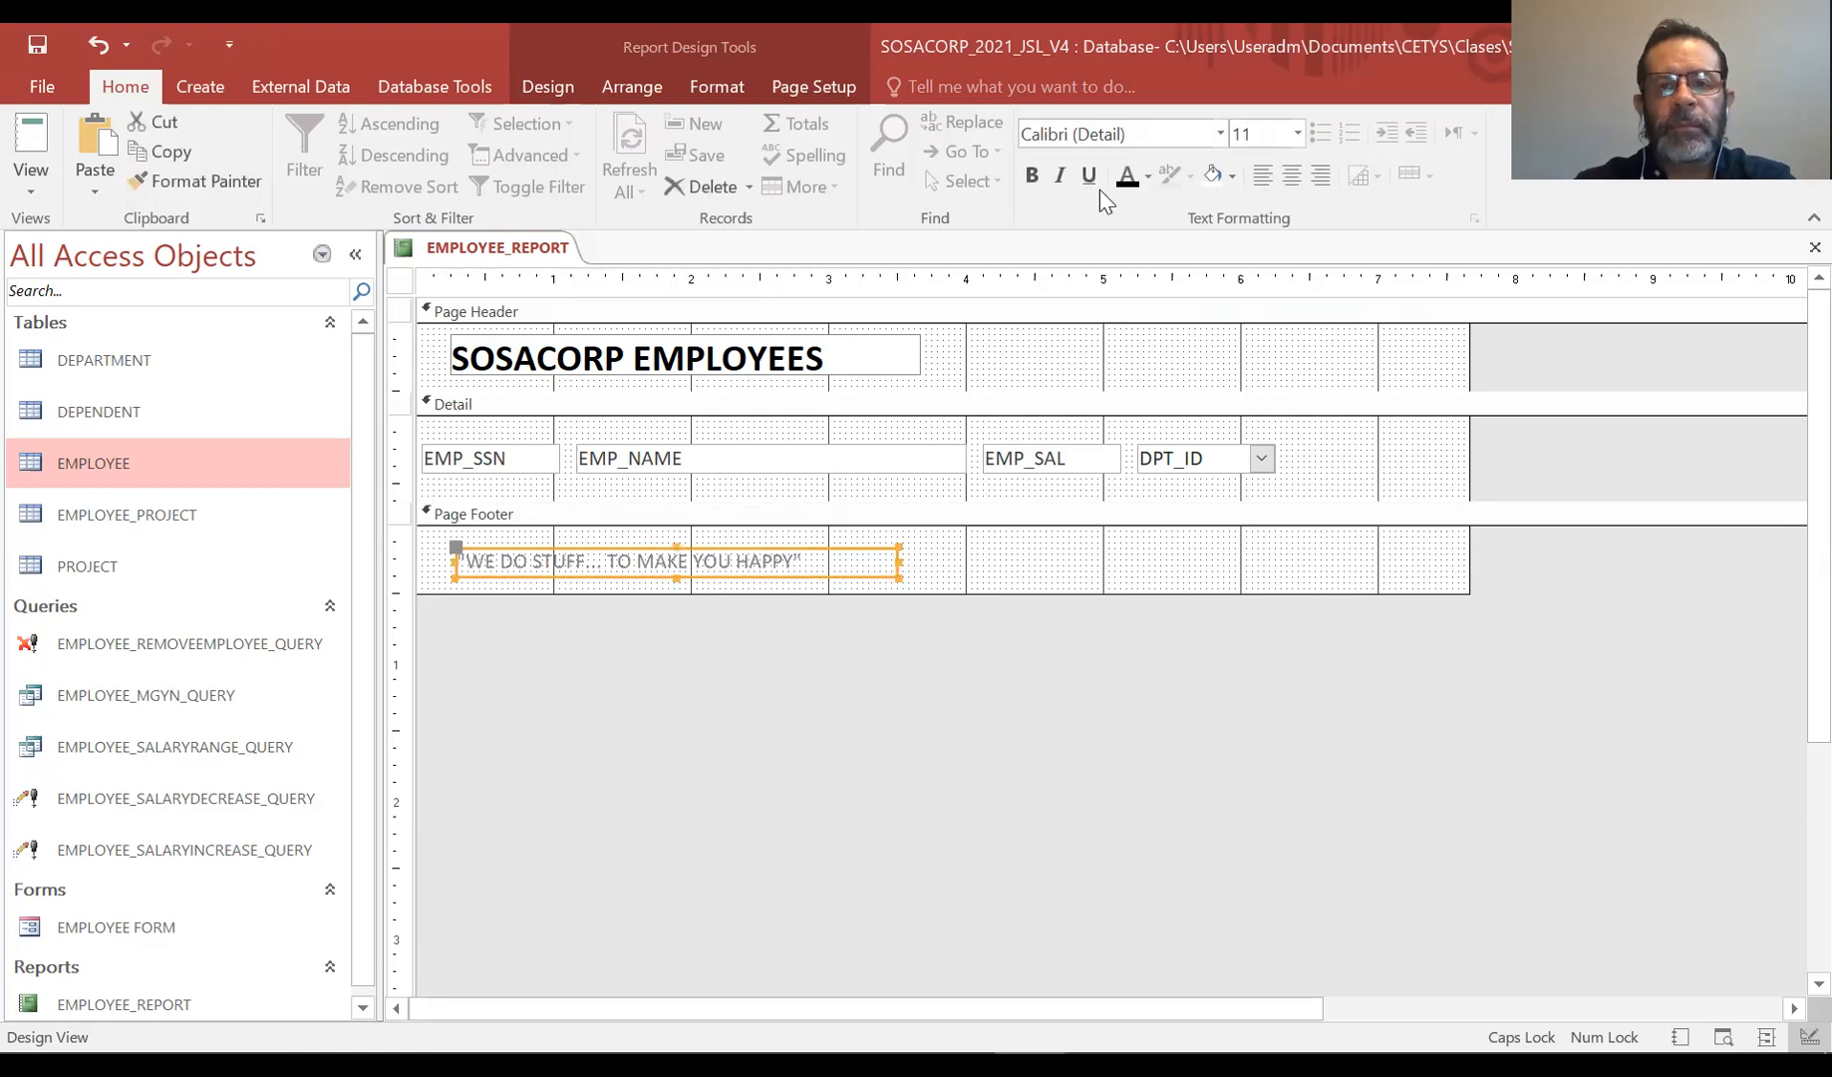
{"action": "left_click", "coordinate": [1063, 176]}
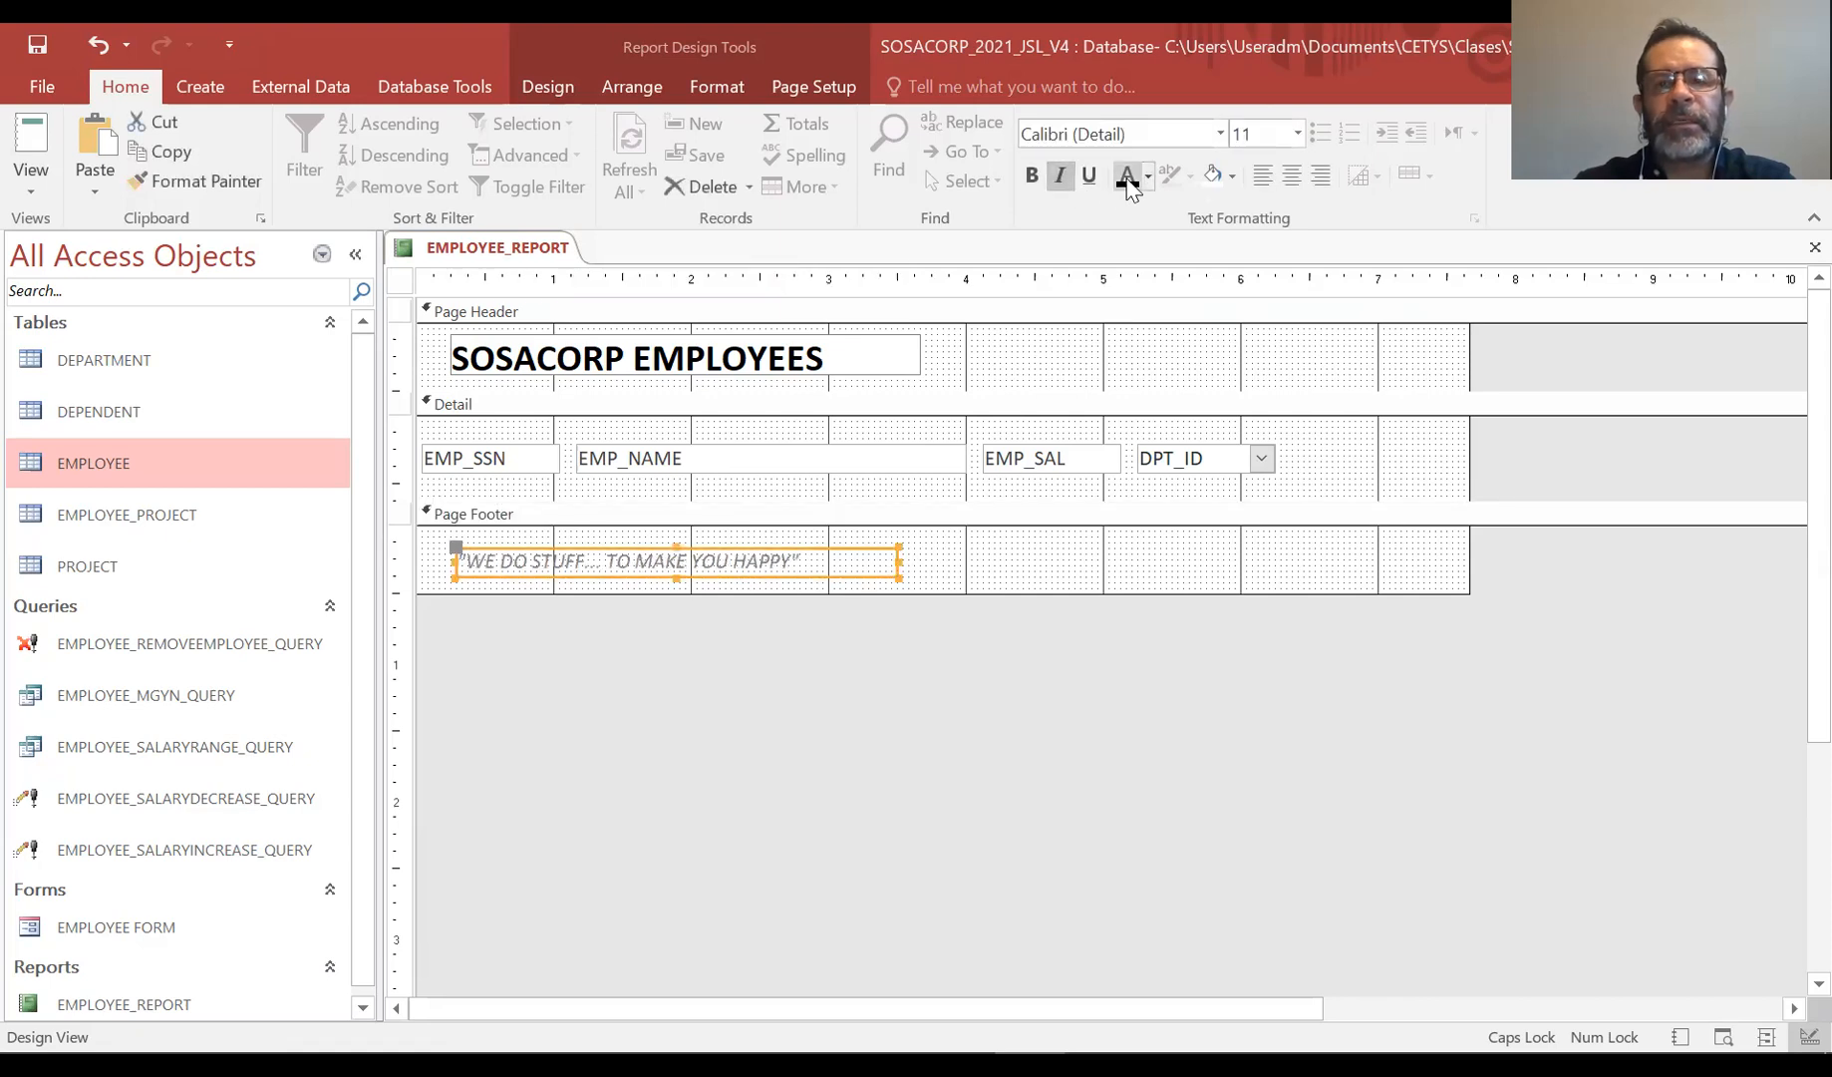
{"action": "left_click", "coordinate": [1032, 179]}
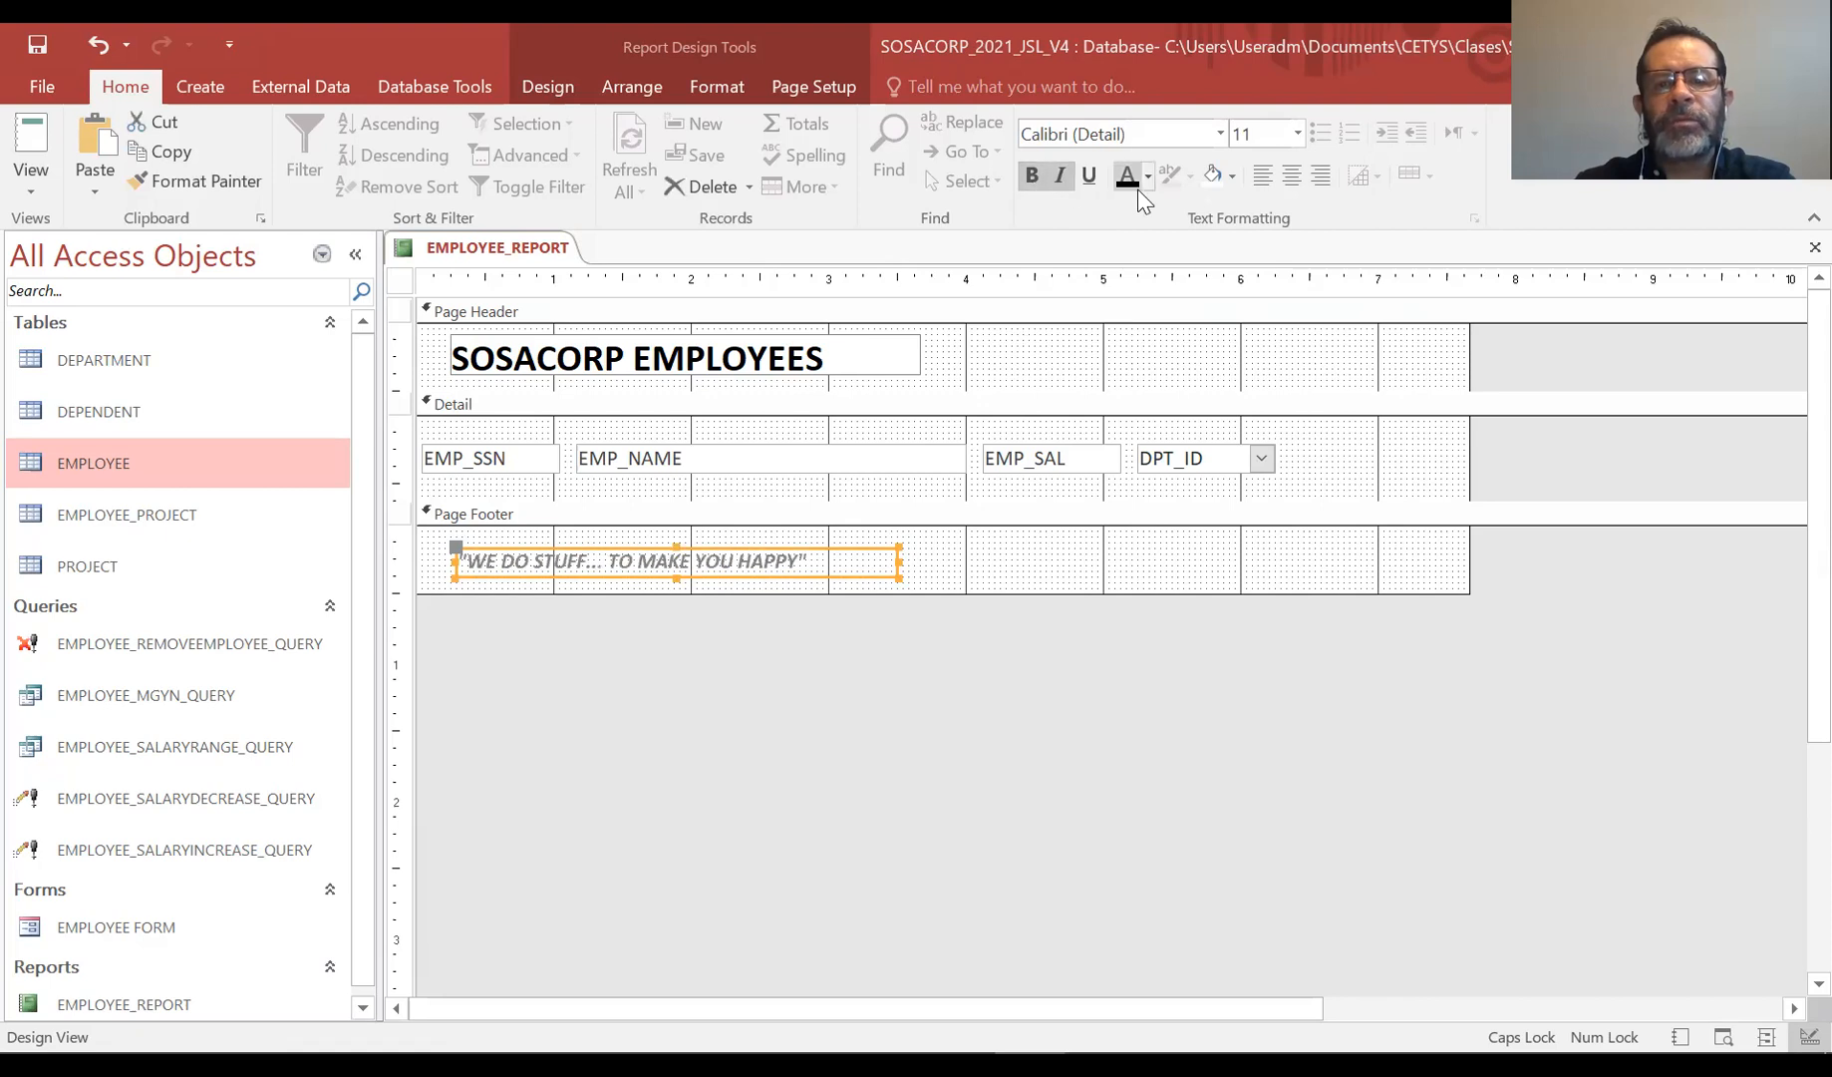
{"action": "left_click", "coordinate": [1069, 583]}
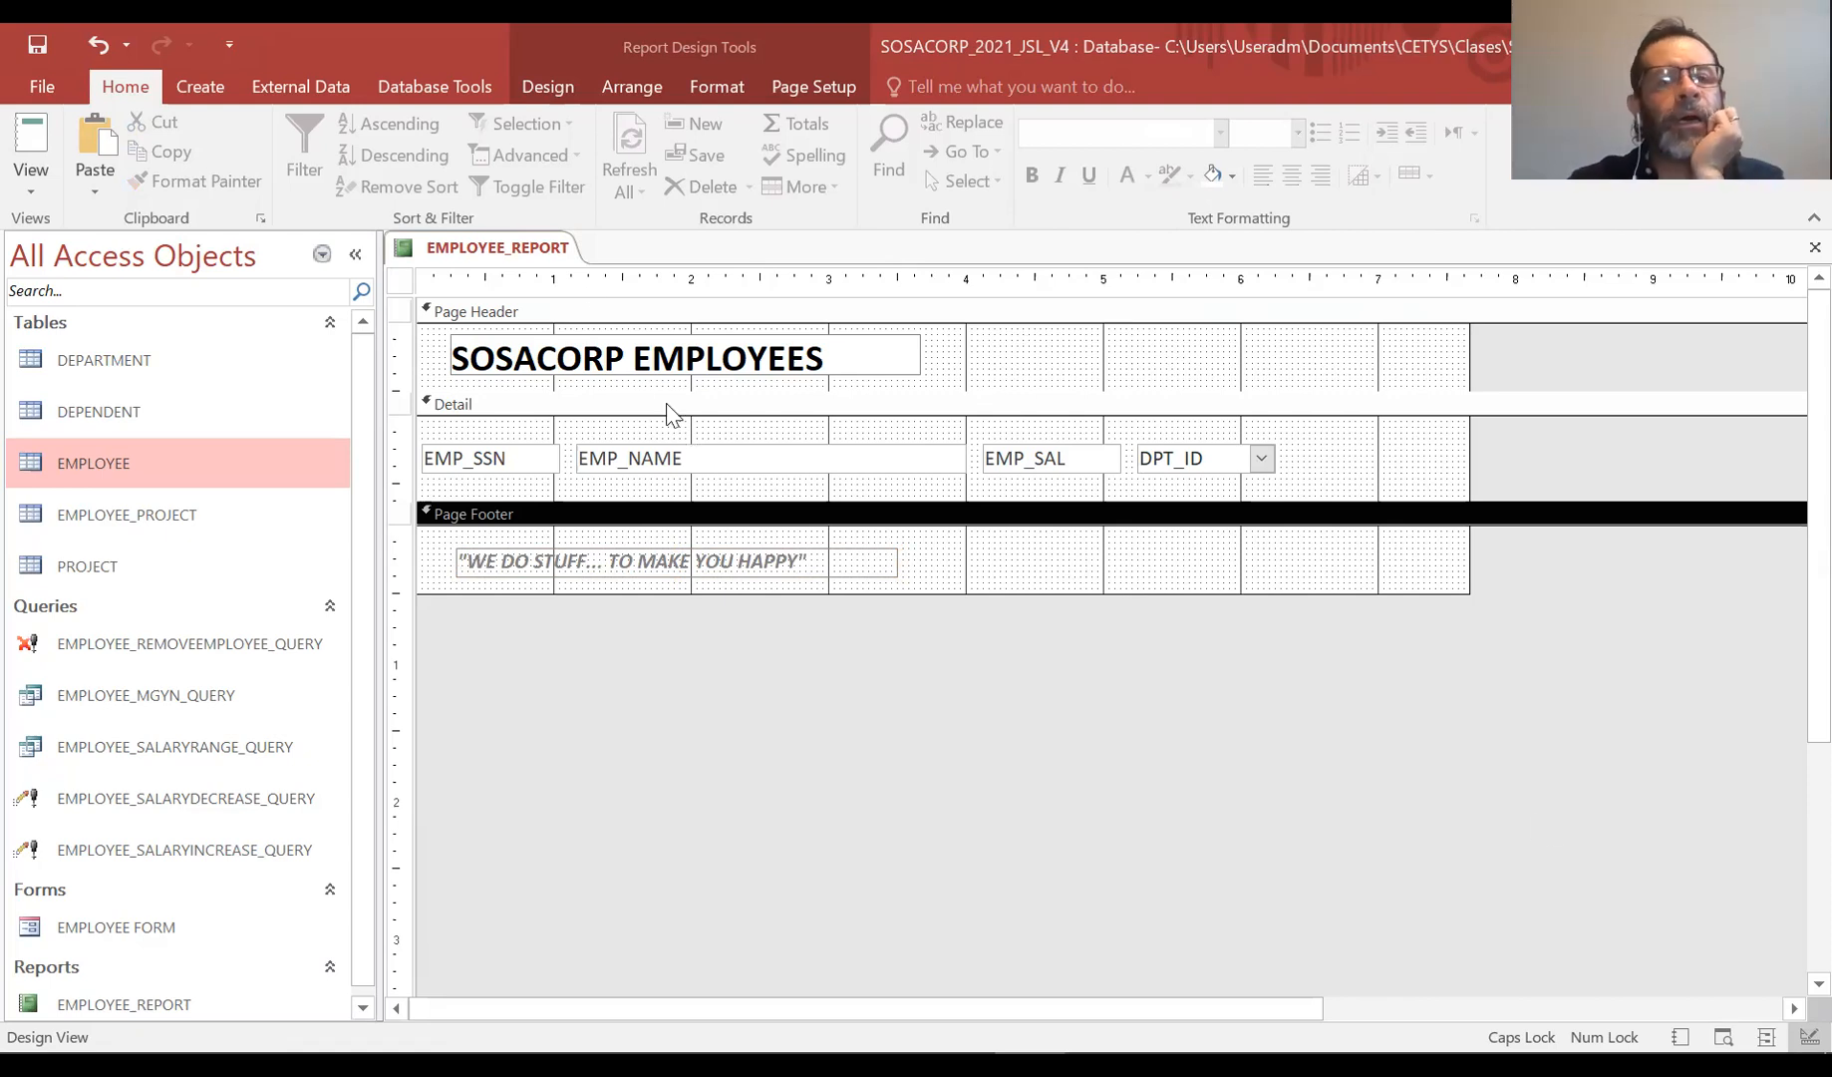
Insert the jets image into the Page Header to the right of the title
{"action": "left_click", "coordinate": [573, 92]}
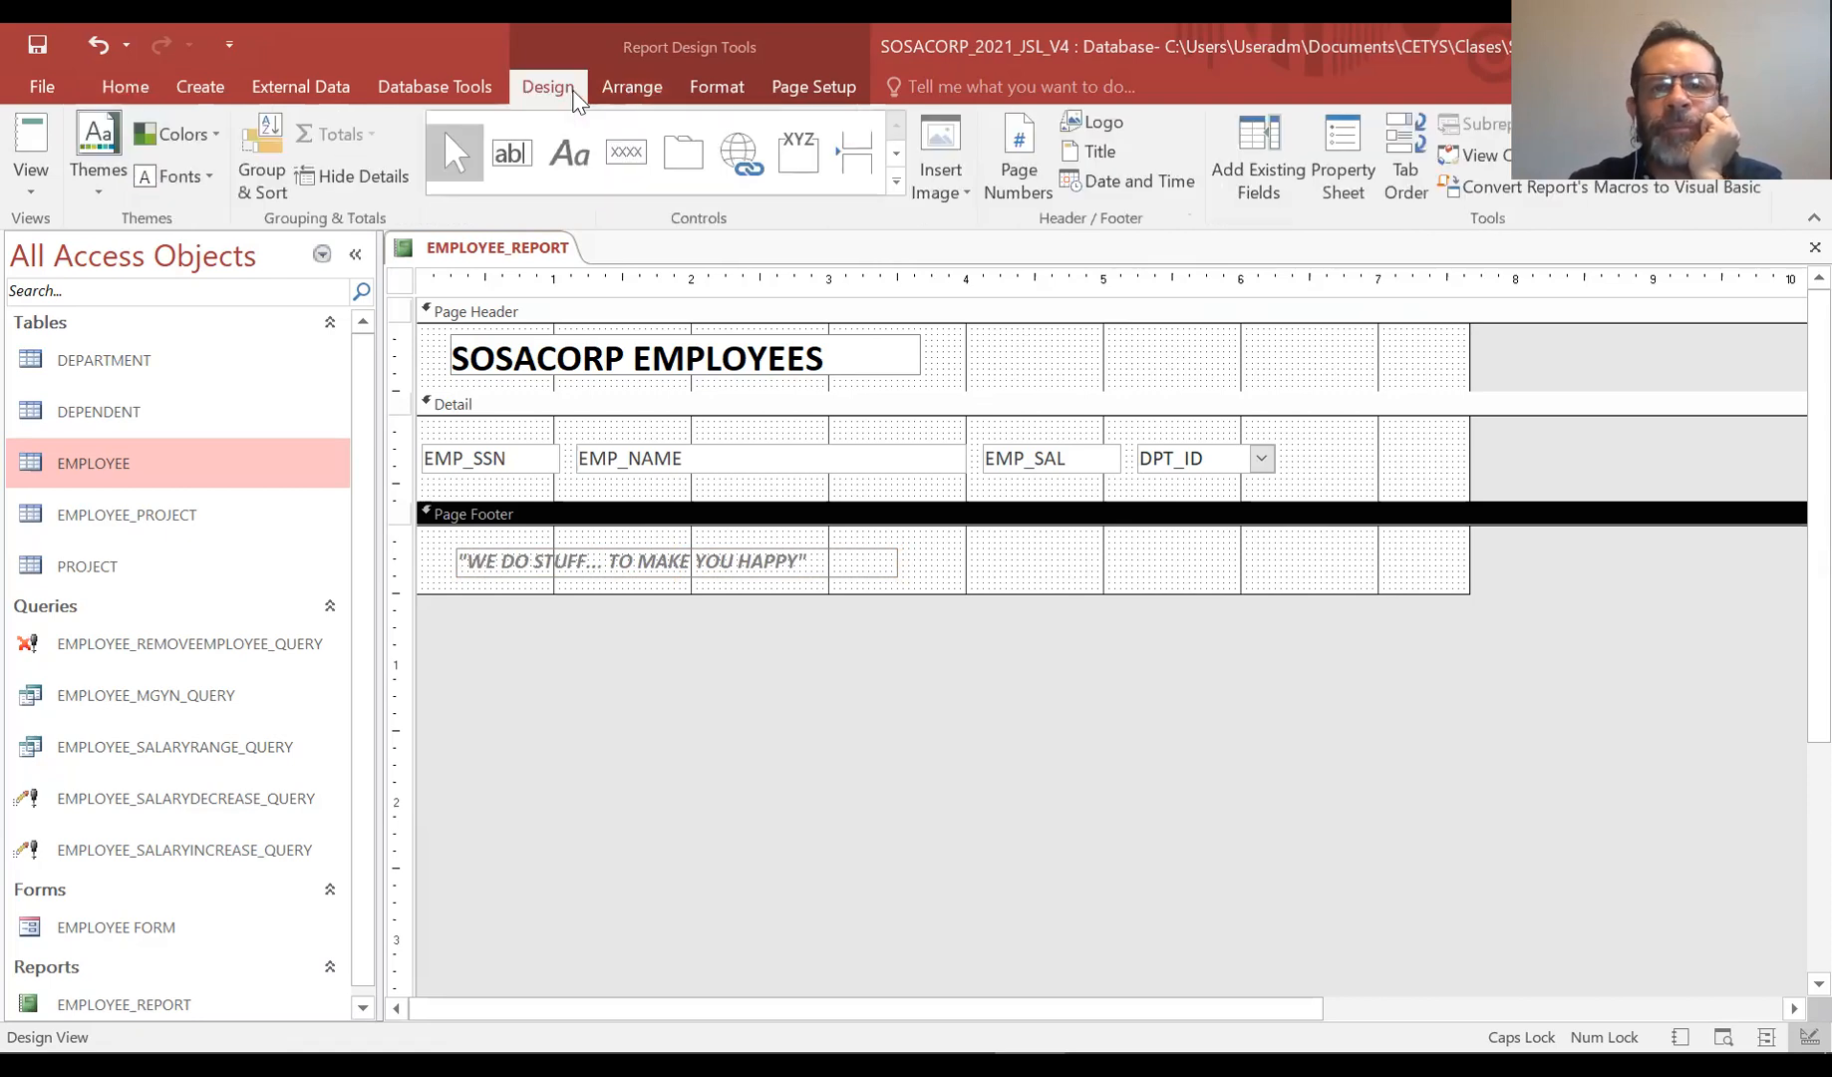
{"action": "left_click", "coordinate": [957, 199]}
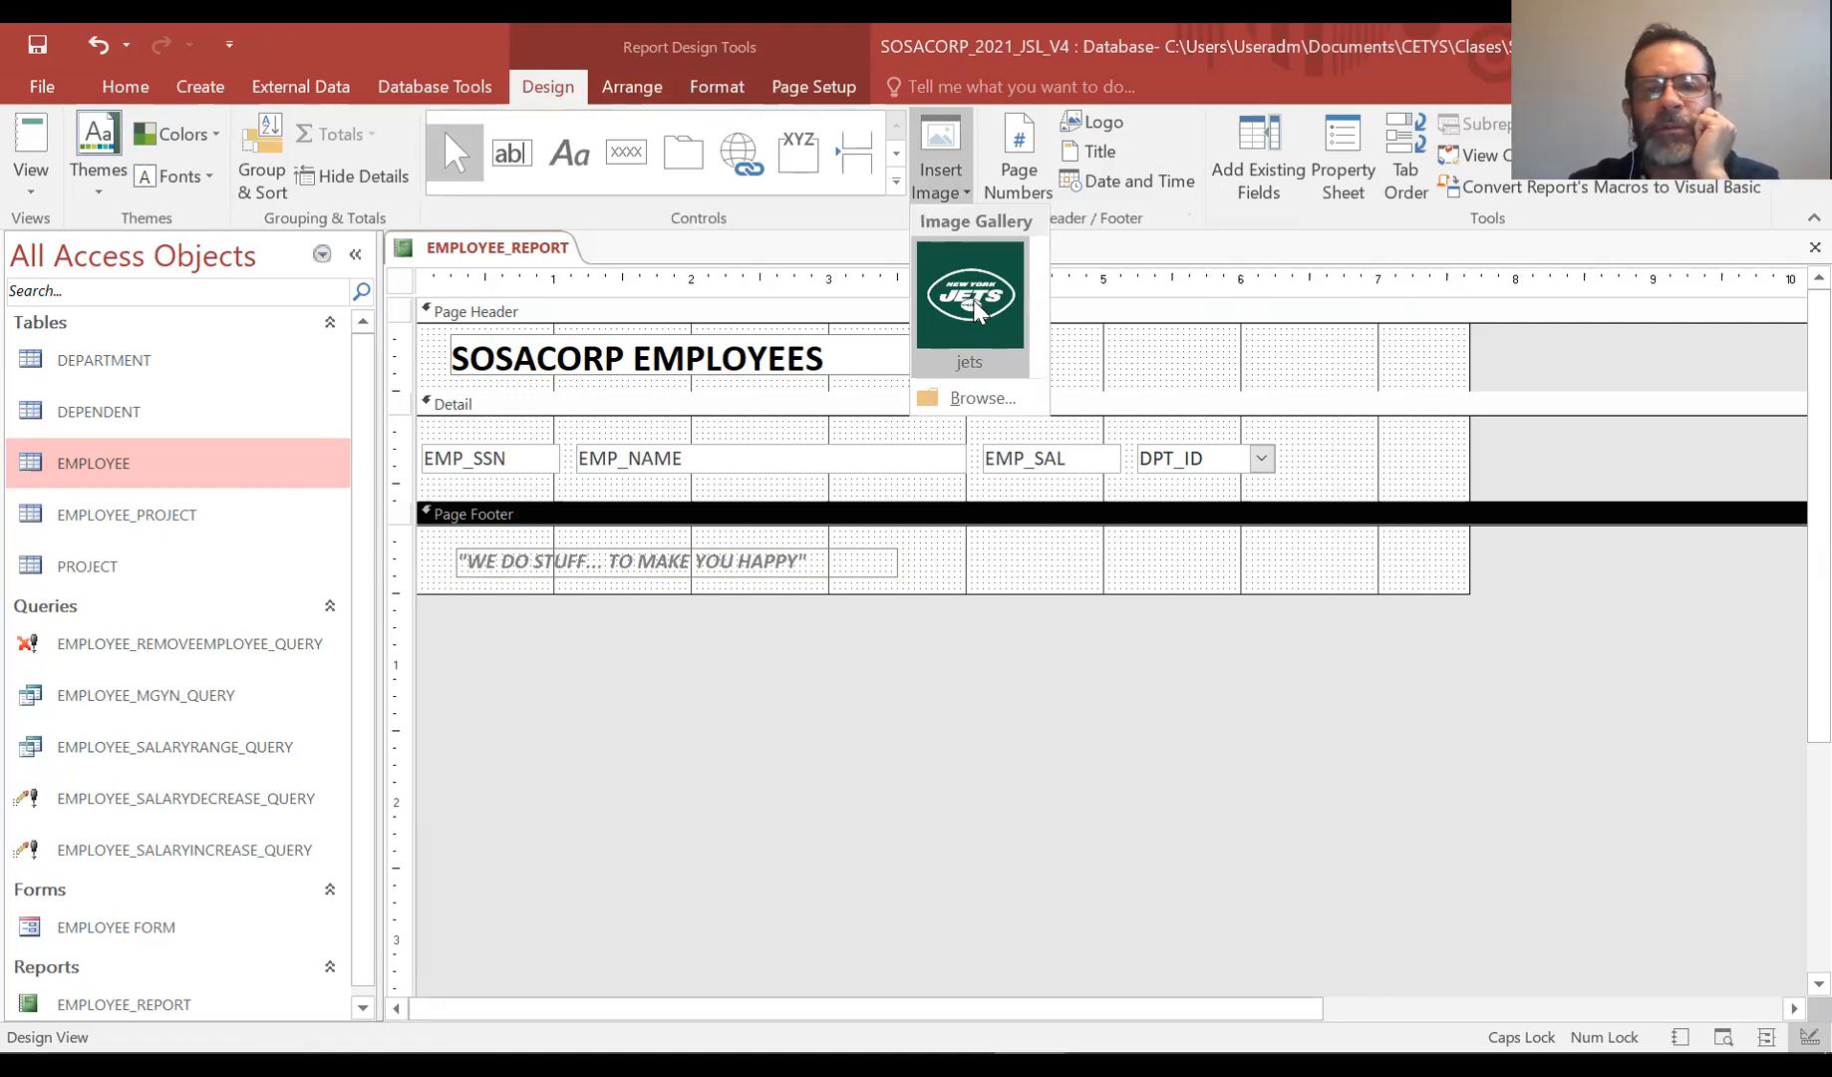
{"action": "left_click", "coordinate": [973, 301]}
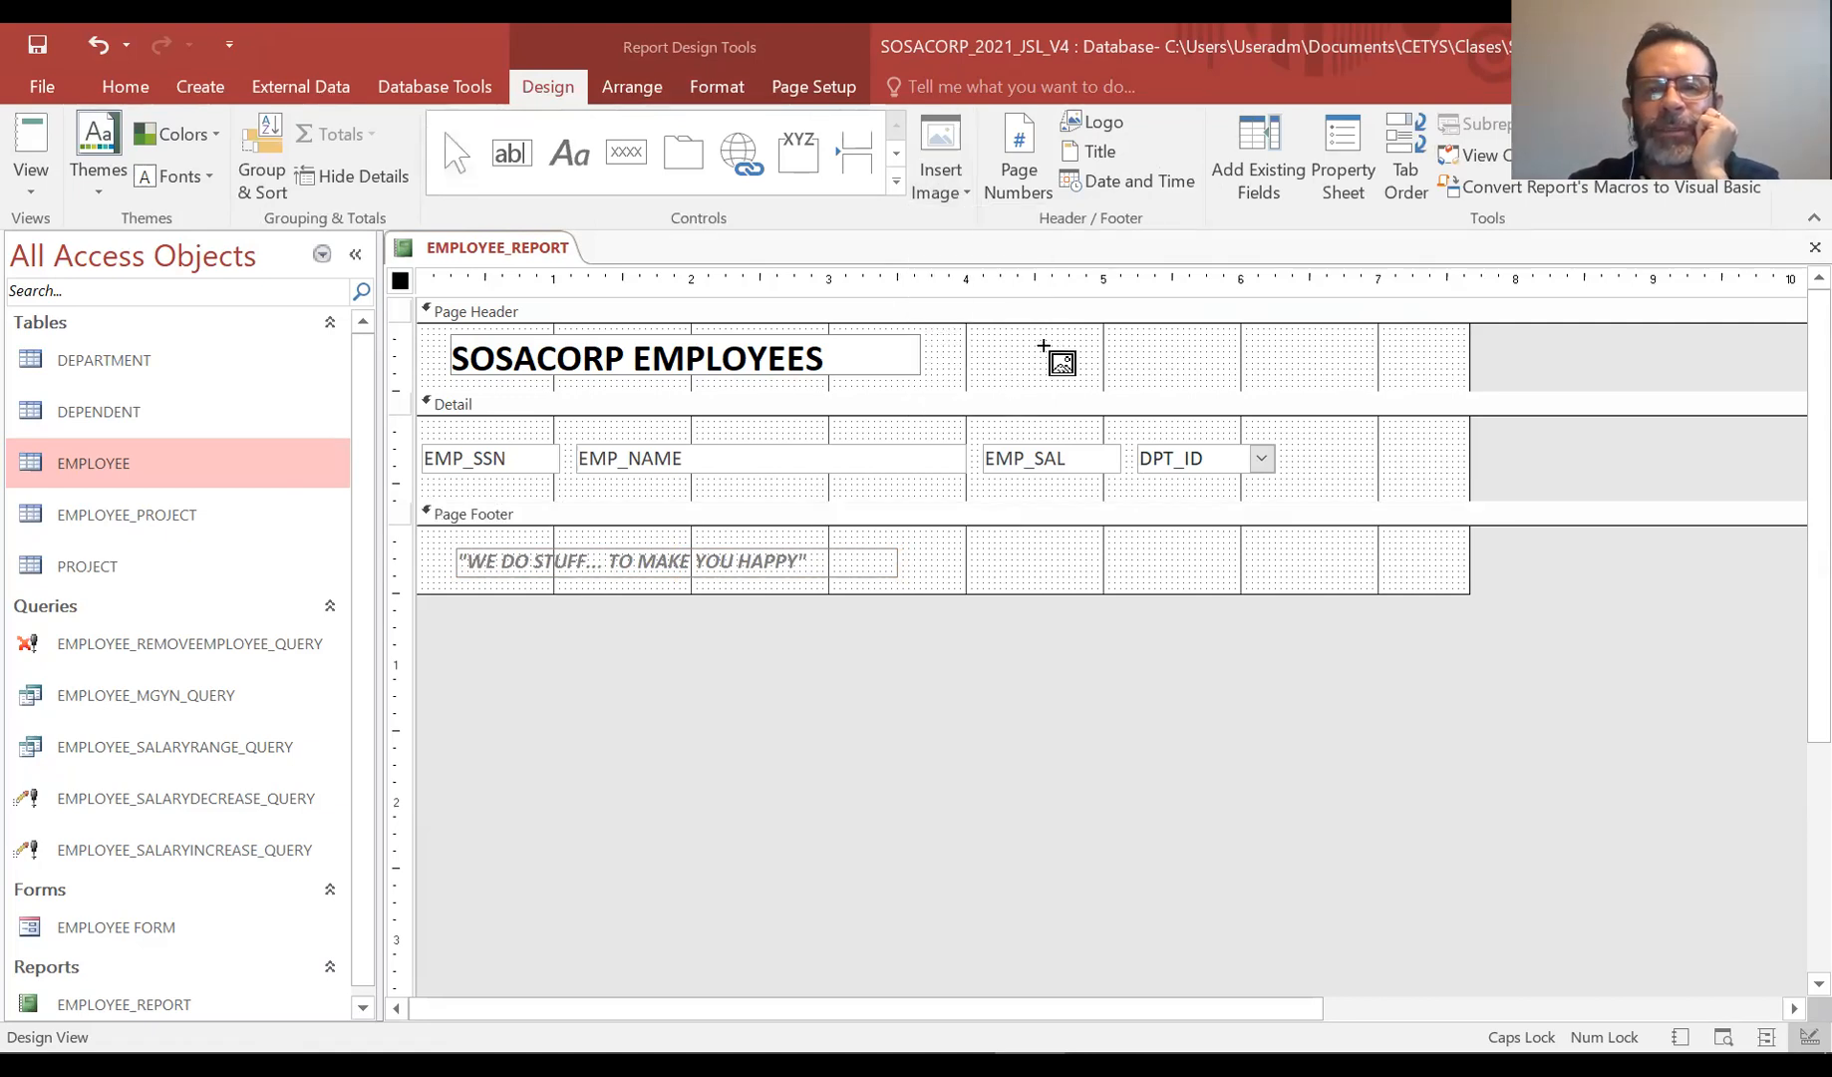
{"action": "left_click", "coordinate": [1045, 345]}
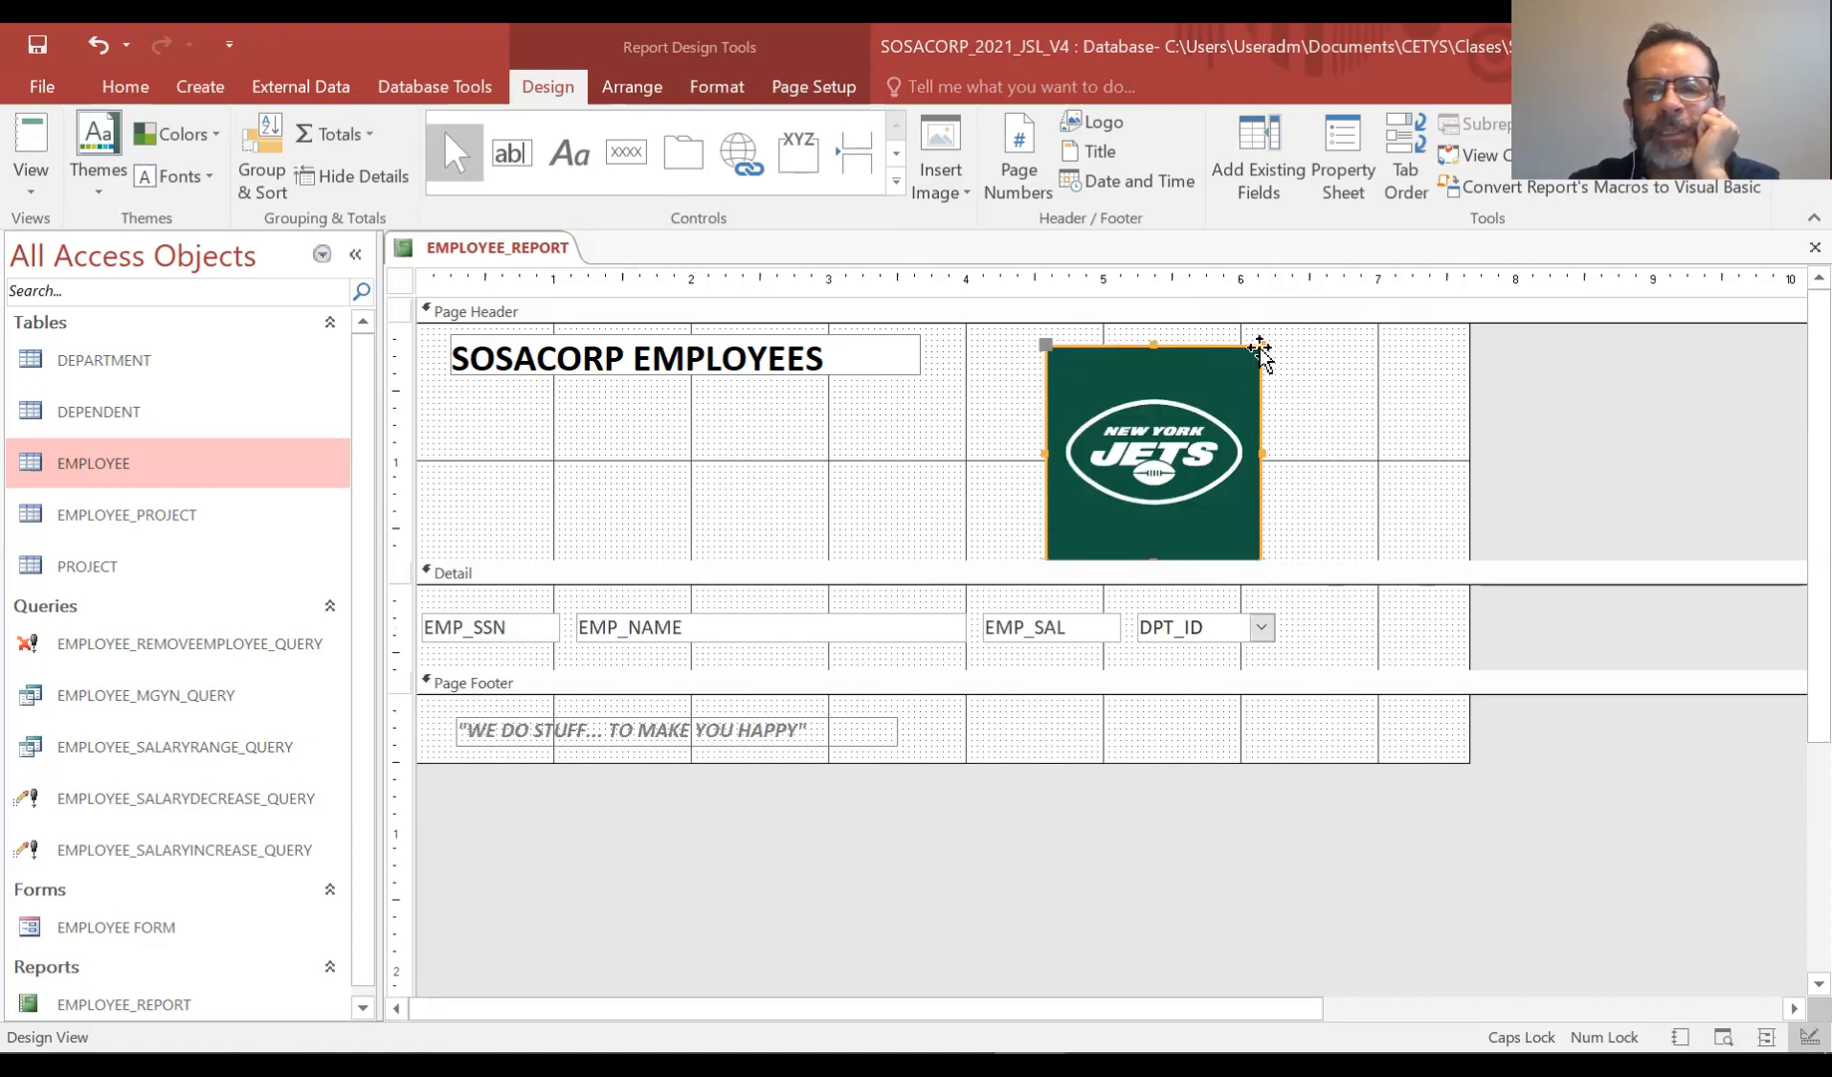
Move the SOSACORP EMPLOYEES title label lower in the Page Header
{"action": "mouse_move", "coordinate": [1262, 346]}
{"action": "left_mouse_down"}
{"action": "mouse_move", "coordinate": [1072, 474]}
{"action": "mouse_move", "coordinate": [1133, 434]}
{"action": "mouse_move", "coordinate": [1391, 400]}
{"action": "mouse_move", "coordinate": [1280, 397]}
{"action": "mouse_move", "coordinate": [1310, 335]}
{"action": "mouse_move", "coordinate": [1289, 351]}
{"action": "mouse_move", "coordinate": [1326, 382]}
{"action": "left_mouse_up"}
{"action": "key", "text": "ctrl+z"}
{"action": "left_click", "coordinate": [883, 385]}
{"action": "left_click_drag", "start_coordinate": [884, 360], "coordinate": [876, 417]}
Shrink the jets image to about one grid column wide and reduce the Page Header height
{"action": "left_click", "coordinate": [1323, 409]}
{"action": "left_click_drag", "start_coordinate": [1323, 409], "coordinate": [1036, 408]}
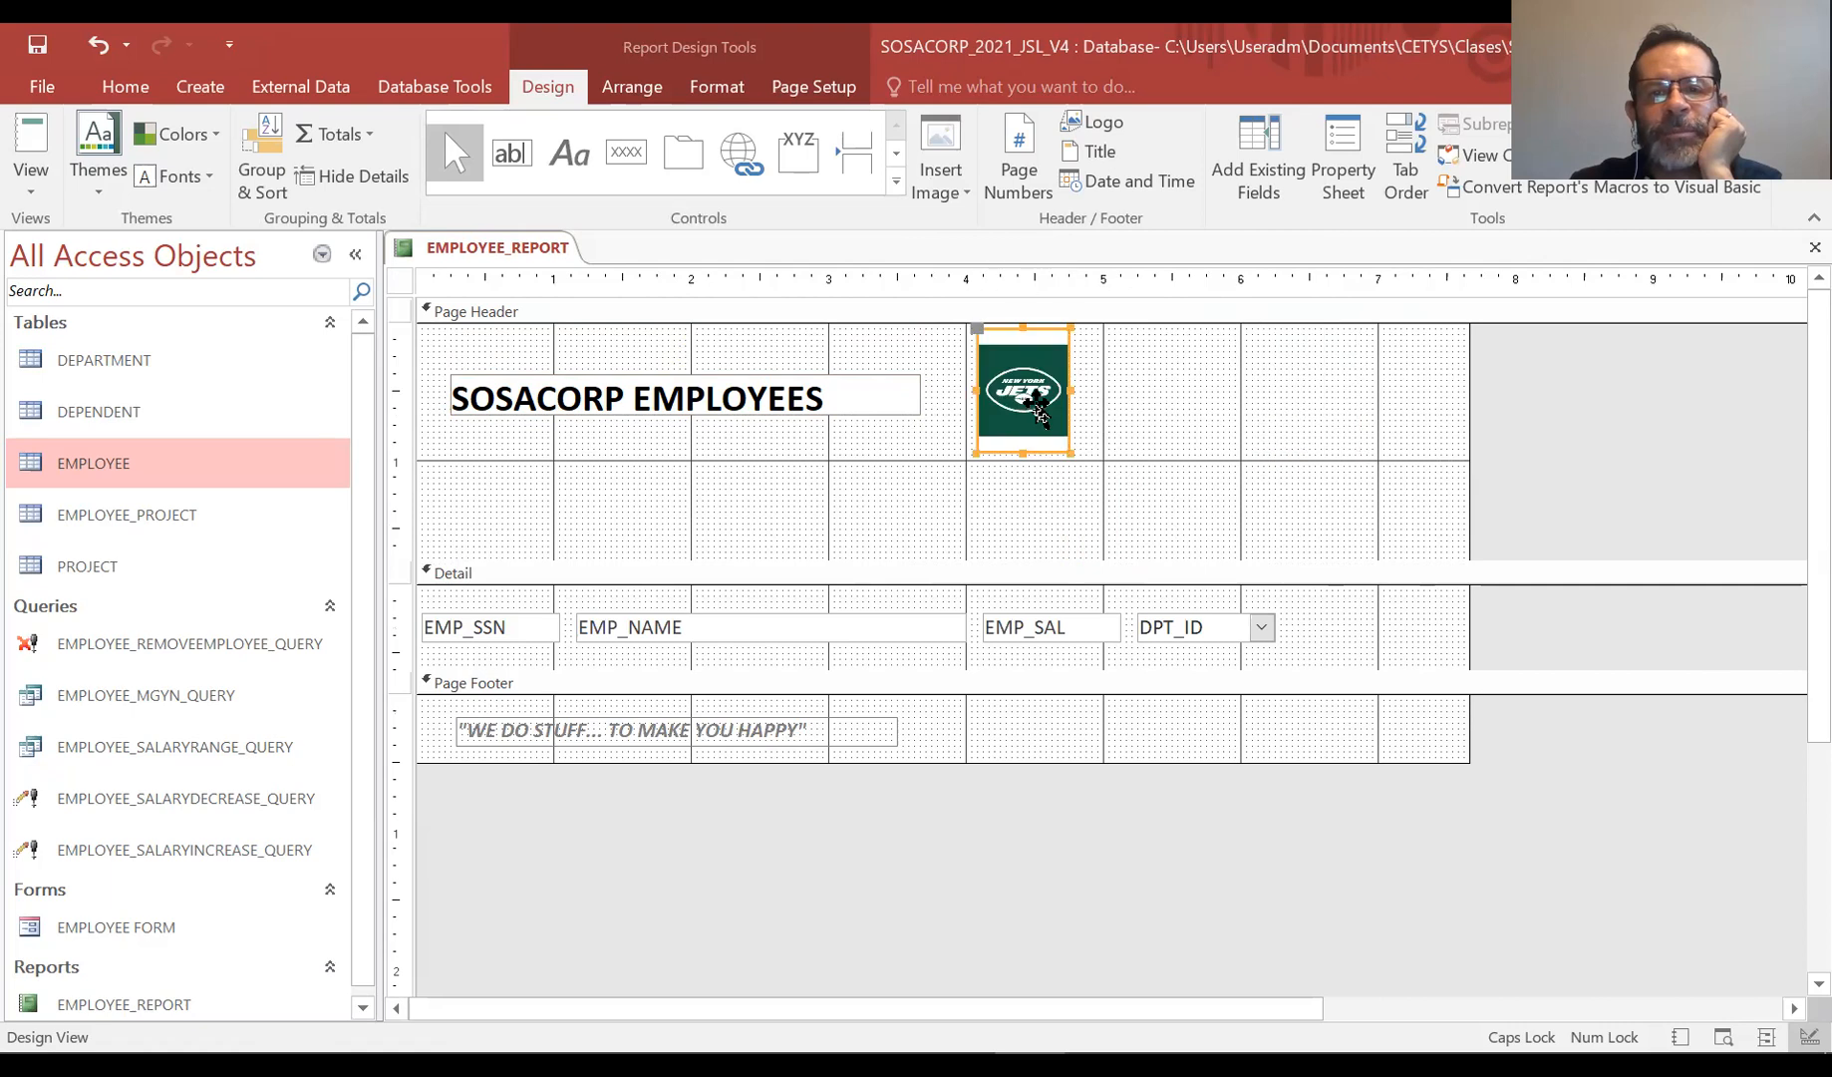
{"action": "left_click_drag", "start_coordinate": [1020, 556], "coordinate": [1055, 468]}
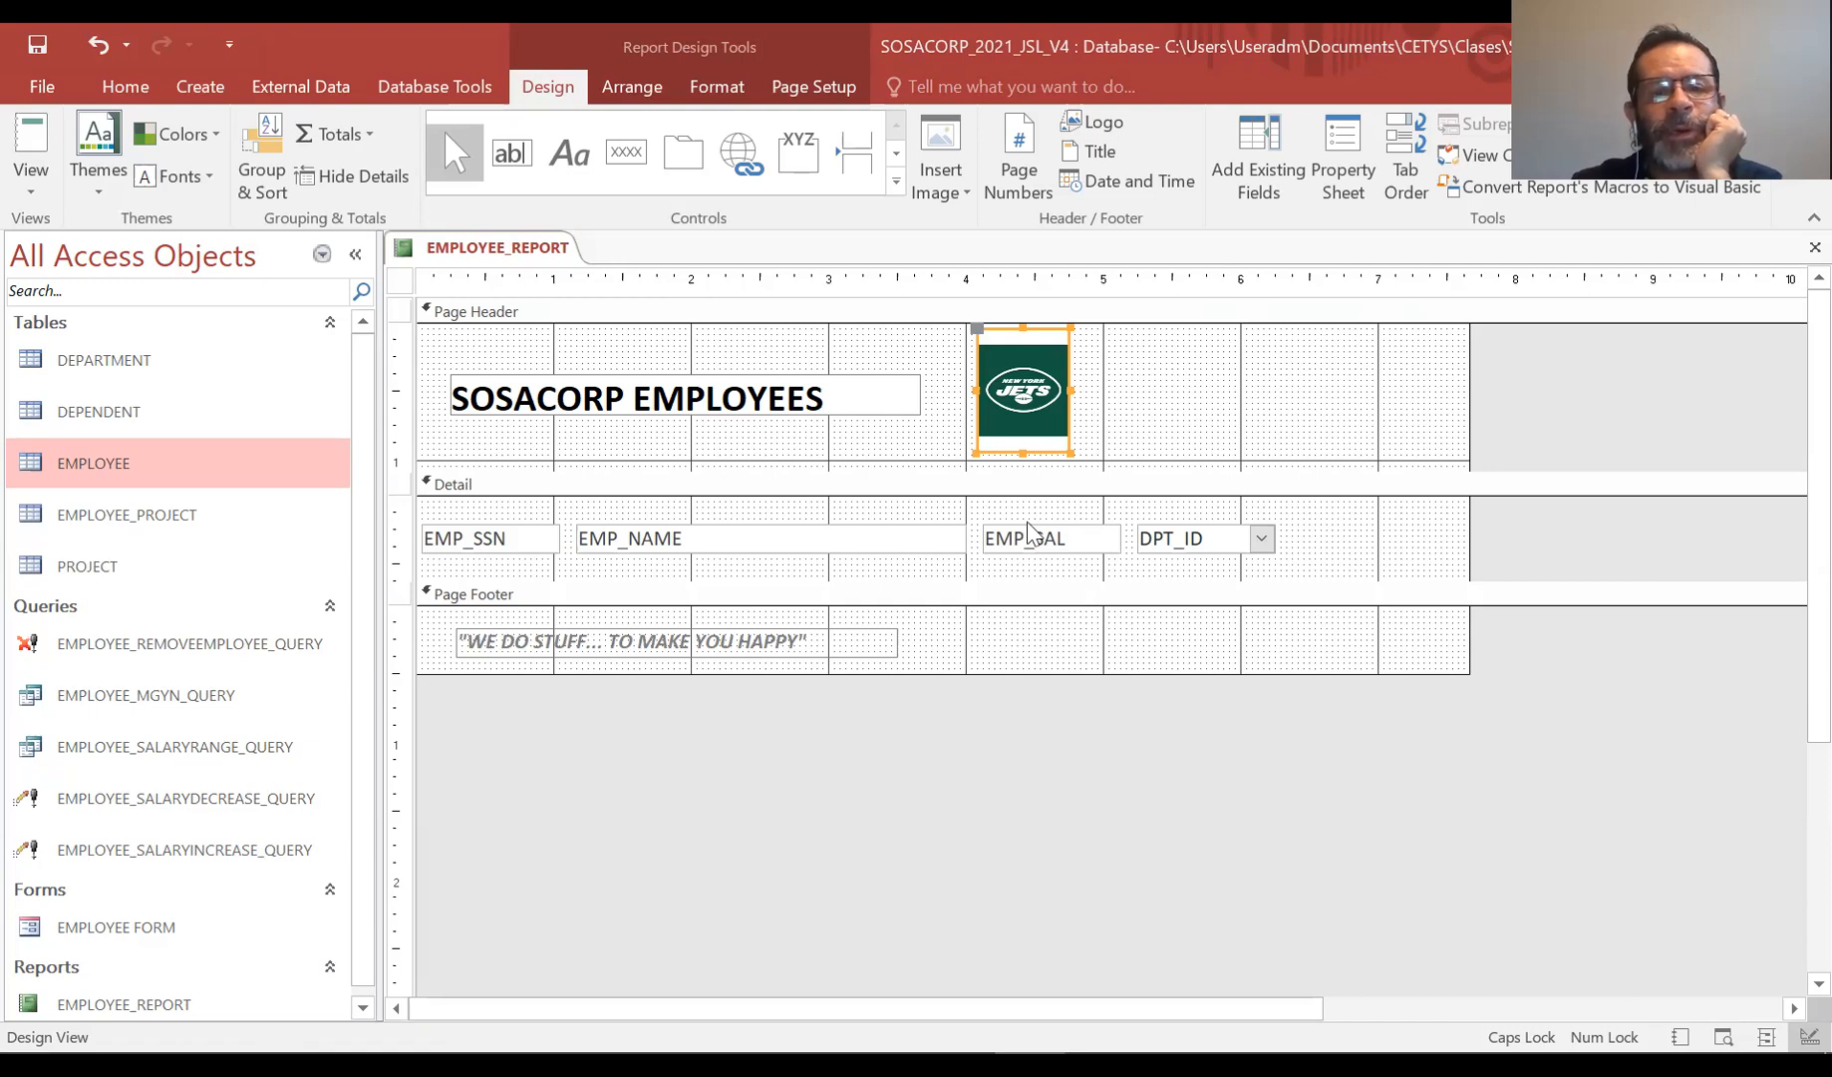
Nudge the title label slightly to the left
{"action": "left_click", "coordinate": [884, 381]}
{"action": "mouse_move", "coordinate": [885, 381]}
{"action": "left_mouse_down"}
{"action": "mouse_move", "coordinate": [874, 365]}
{"action": "mouse_move", "coordinate": [864, 379]}
{"action": "left_mouse_up"}
{"action": "left_click", "coordinate": [1131, 391]}
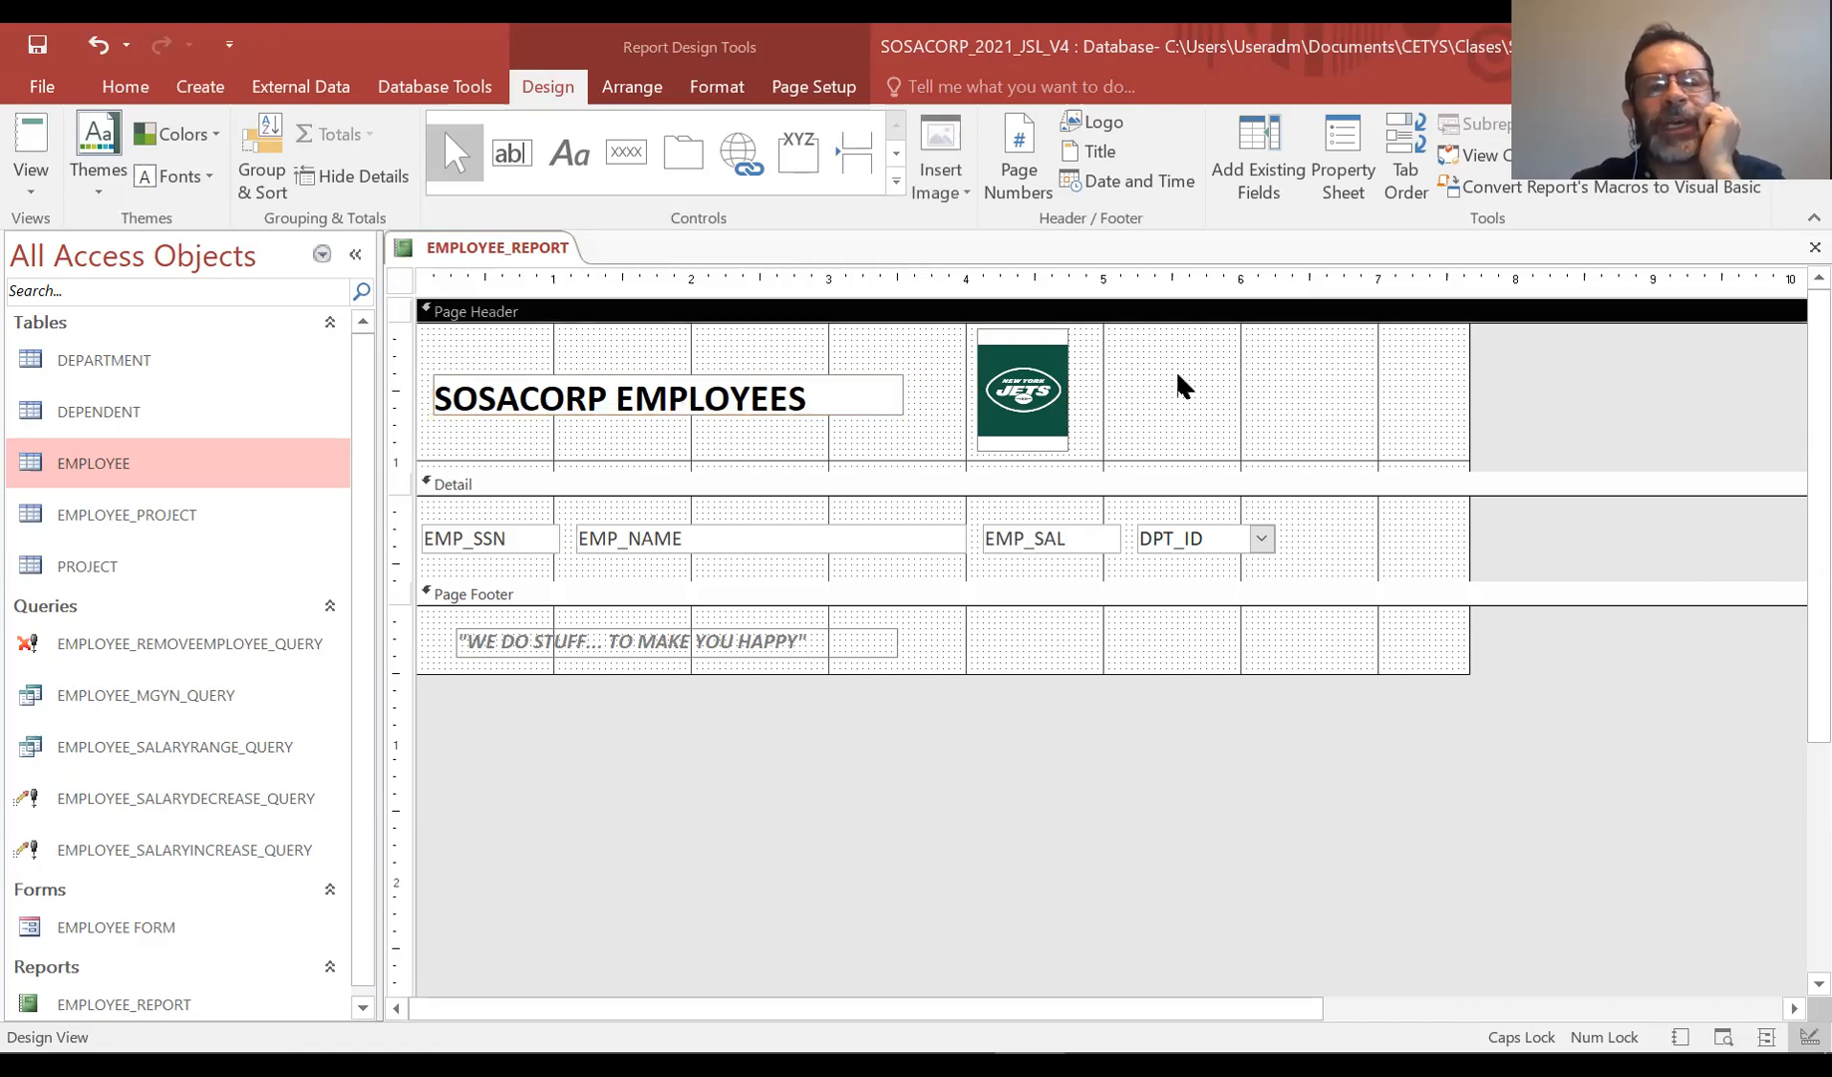
Switch to Report View and scroll through the employee records
{"action": "left_click", "coordinate": [31, 193]}
{"action": "left_click", "coordinate": [79, 119]}
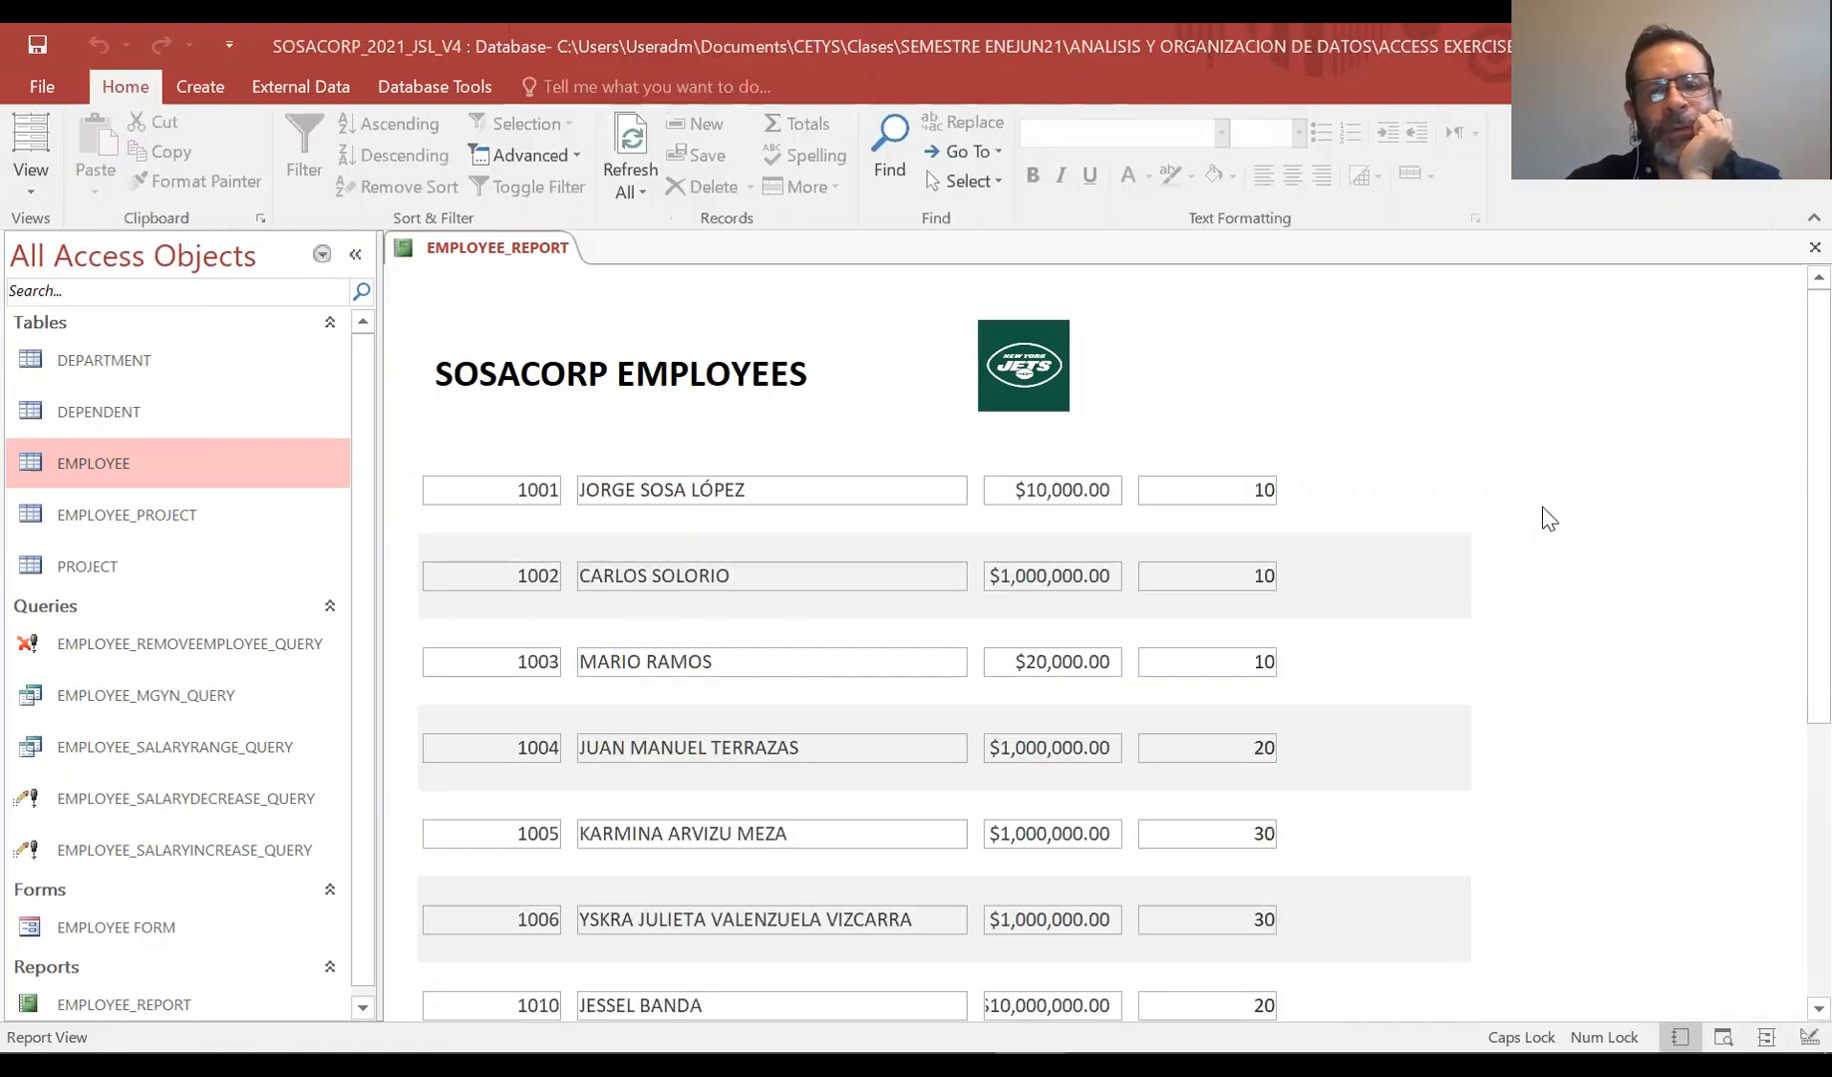
{"action": "scroll", "coordinate": [1548, 519], "scroll_direction": "down", "scroll_amount": 5}
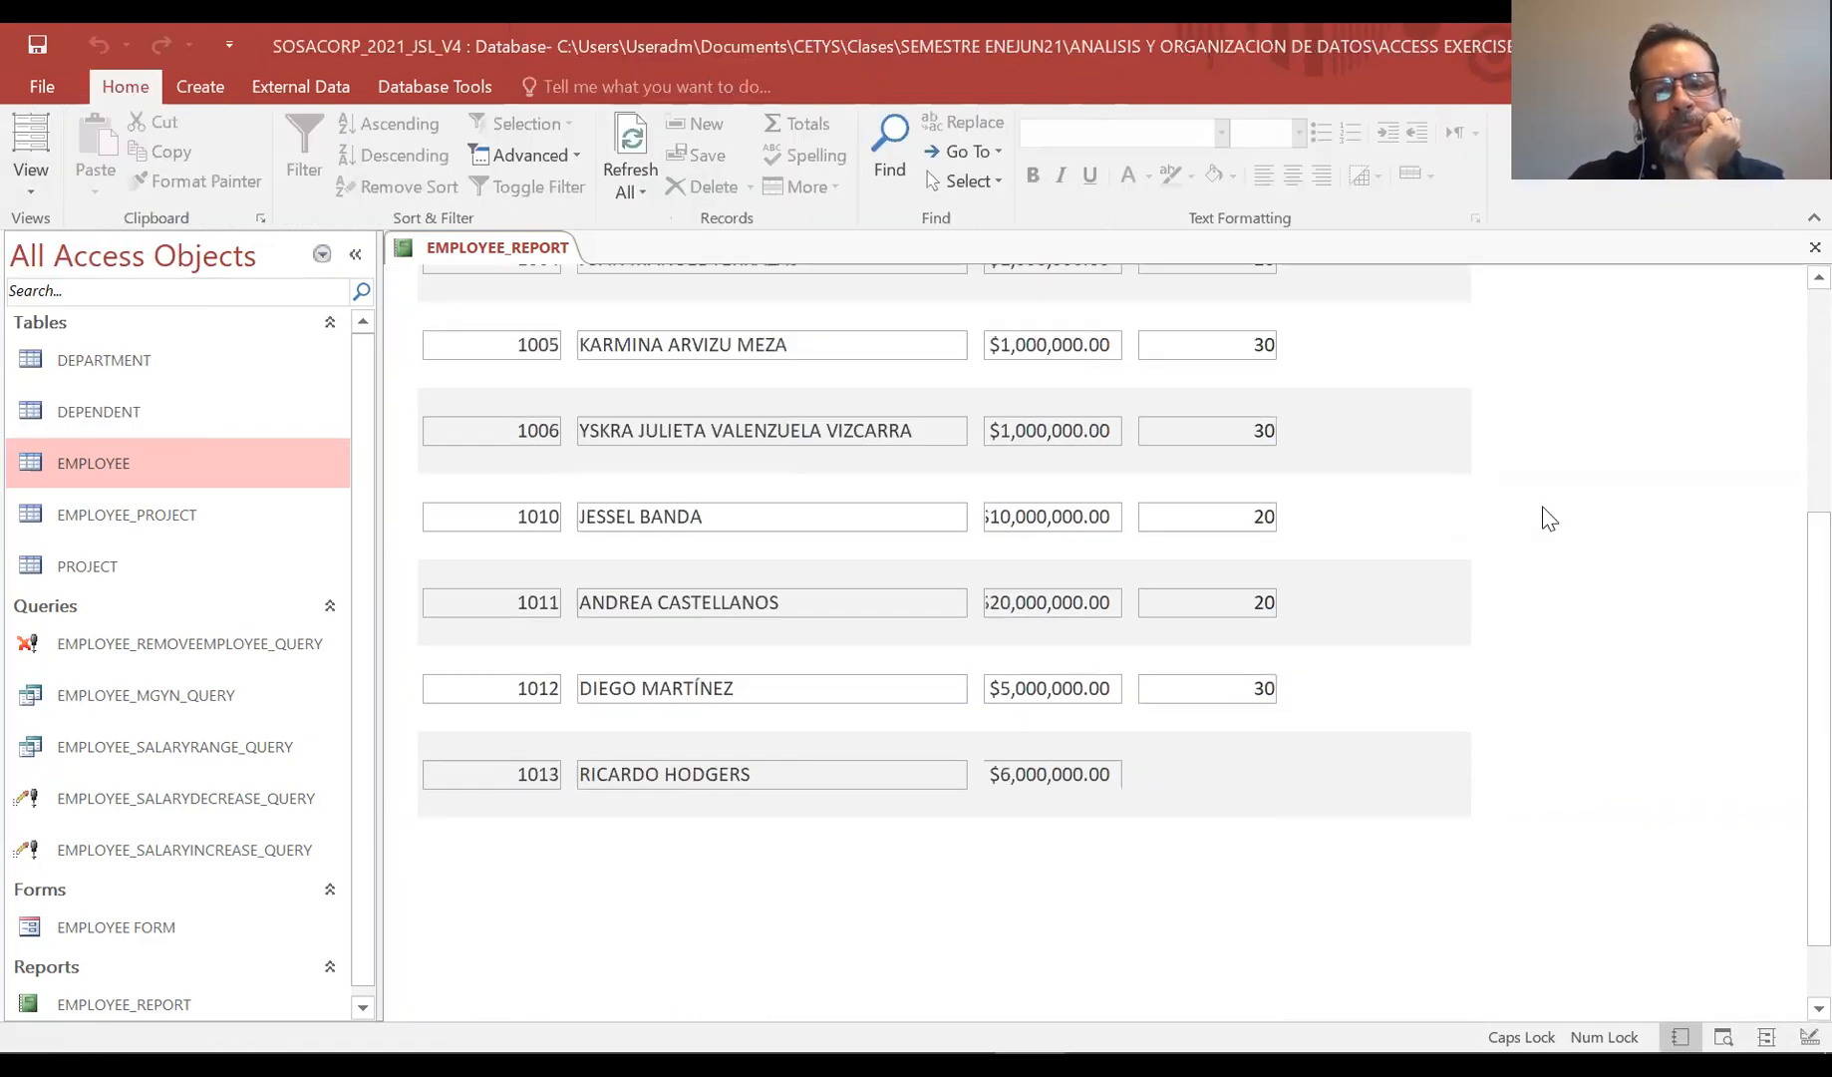
{"action": "scroll", "coordinate": [1548, 518], "scroll_direction": "up", "scroll_amount": 5}
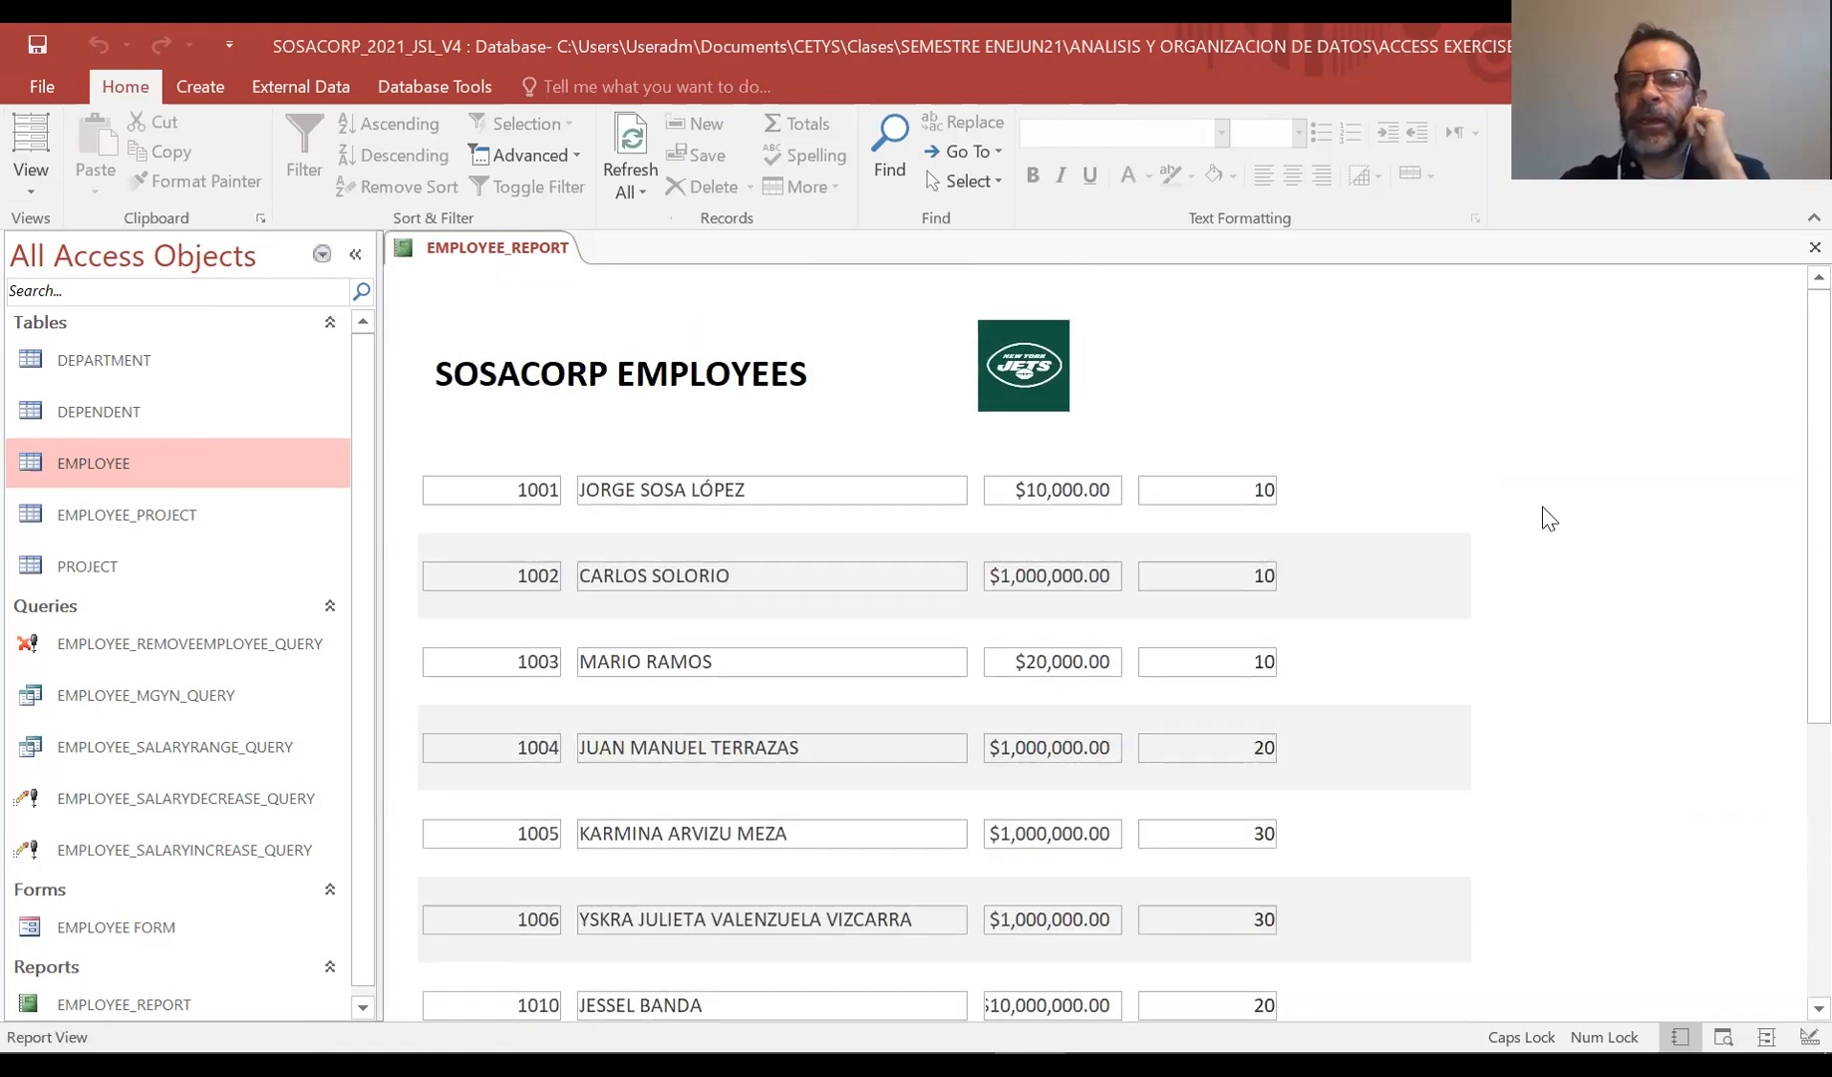
{"action": "scroll", "coordinate": [1549, 518], "scroll_direction": "down", "scroll_amount": 5}
{"action": "scroll", "coordinate": [1548, 519], "scroll_direction": "up", "scroll_amount": 5}
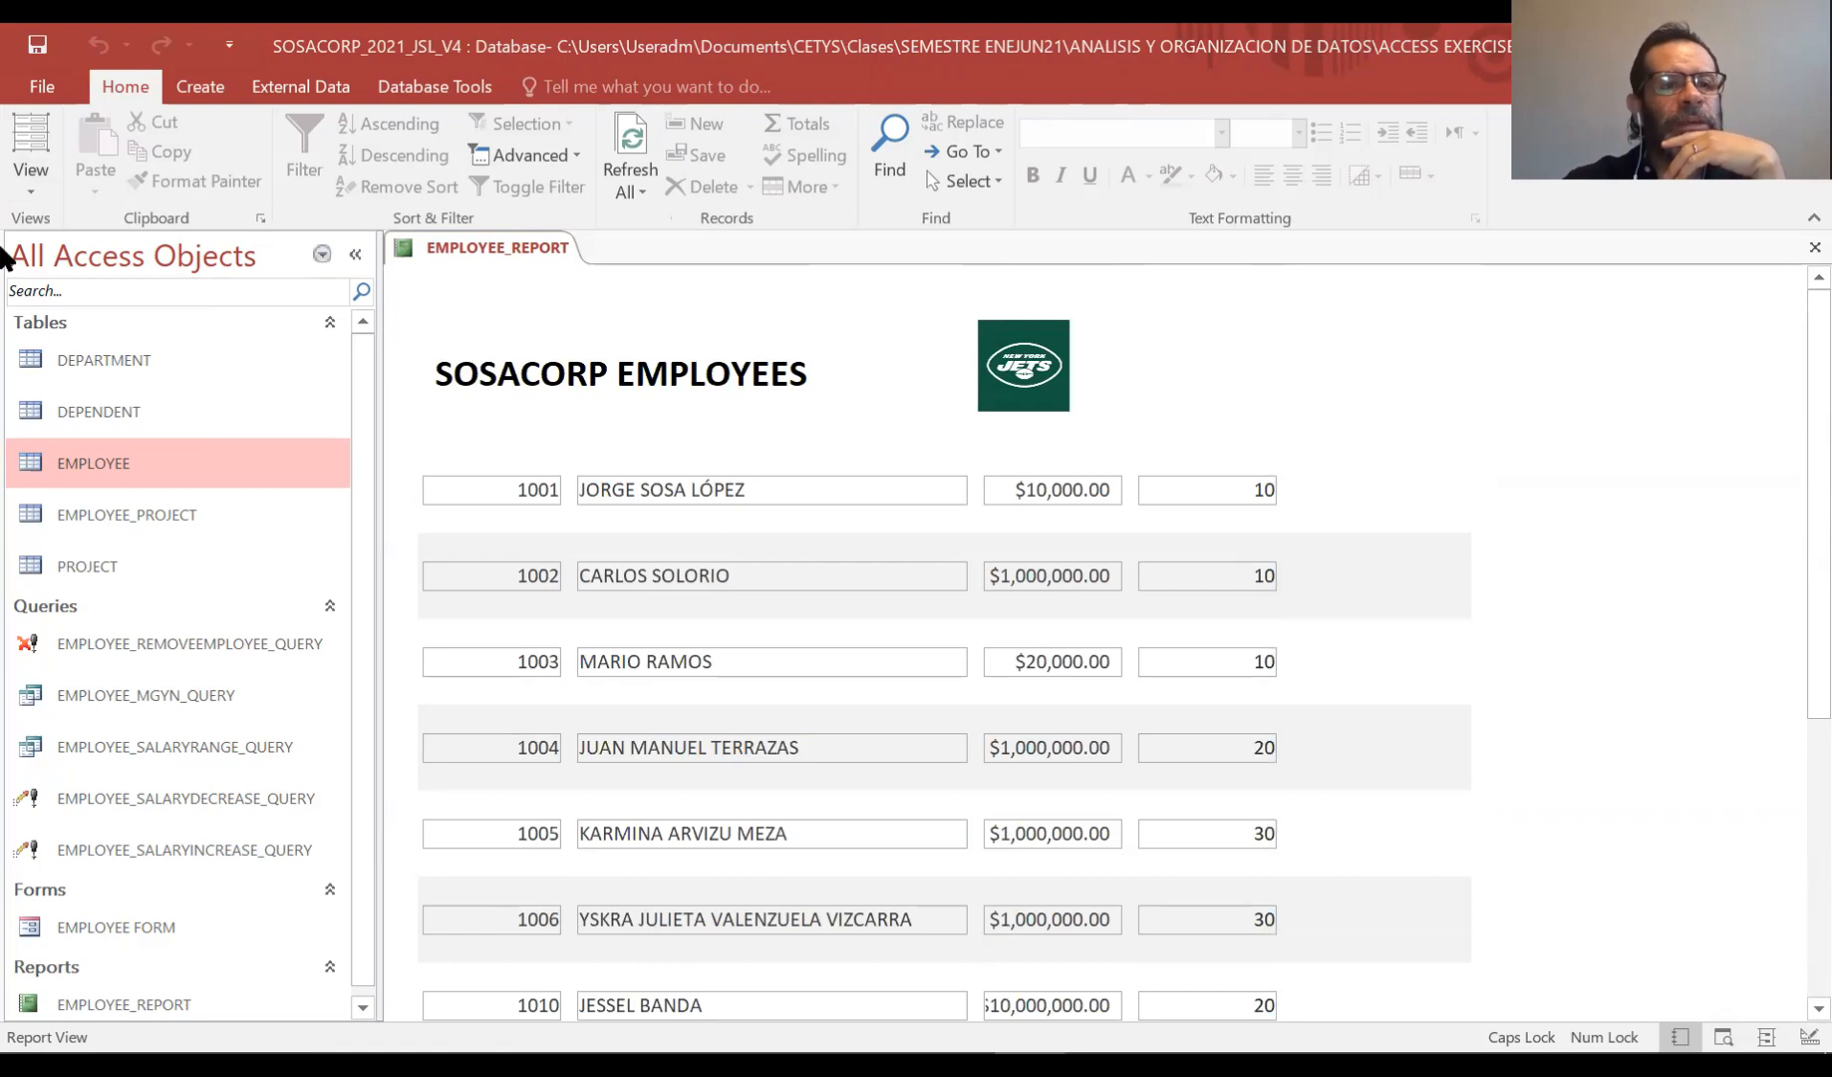
Open Print Preview of the report, scroll the page, and close the preview
{"action": "left_click", "coordinate": [33, 192]}
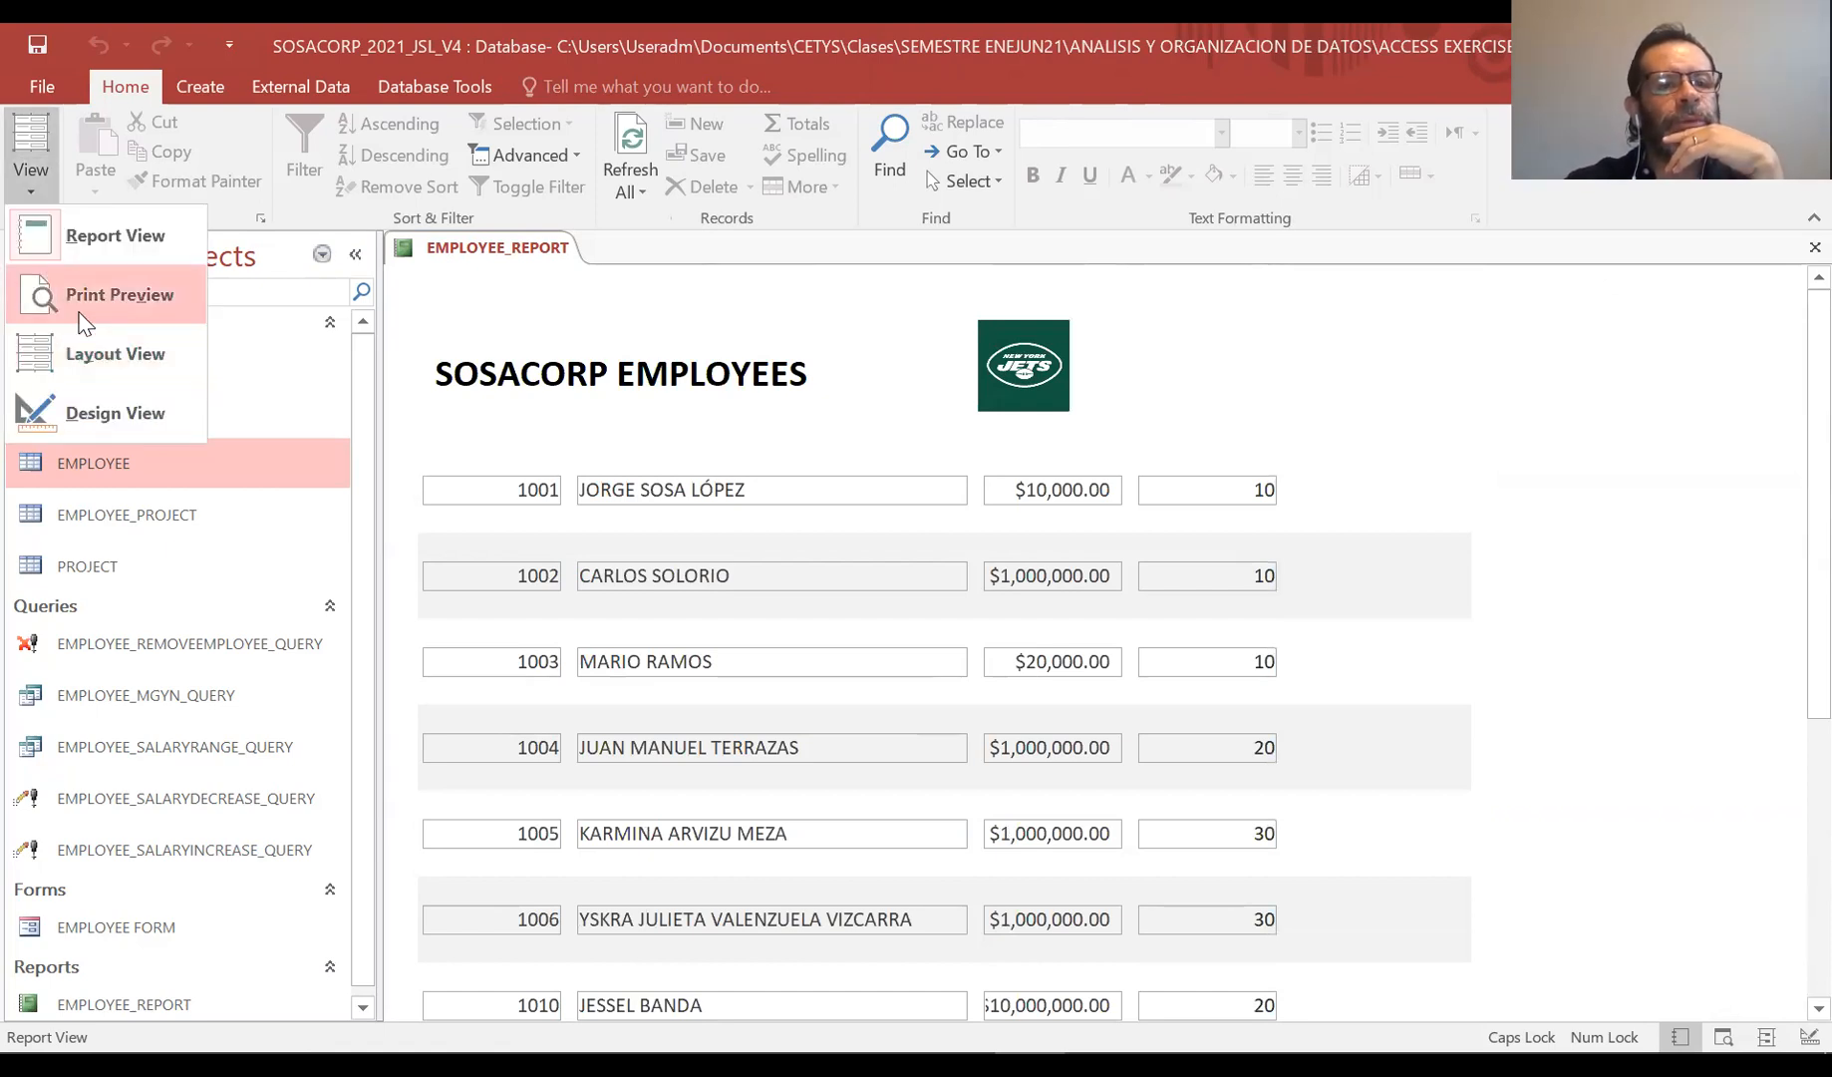
{"action": "left_click", "coordinate": [80, 314]}
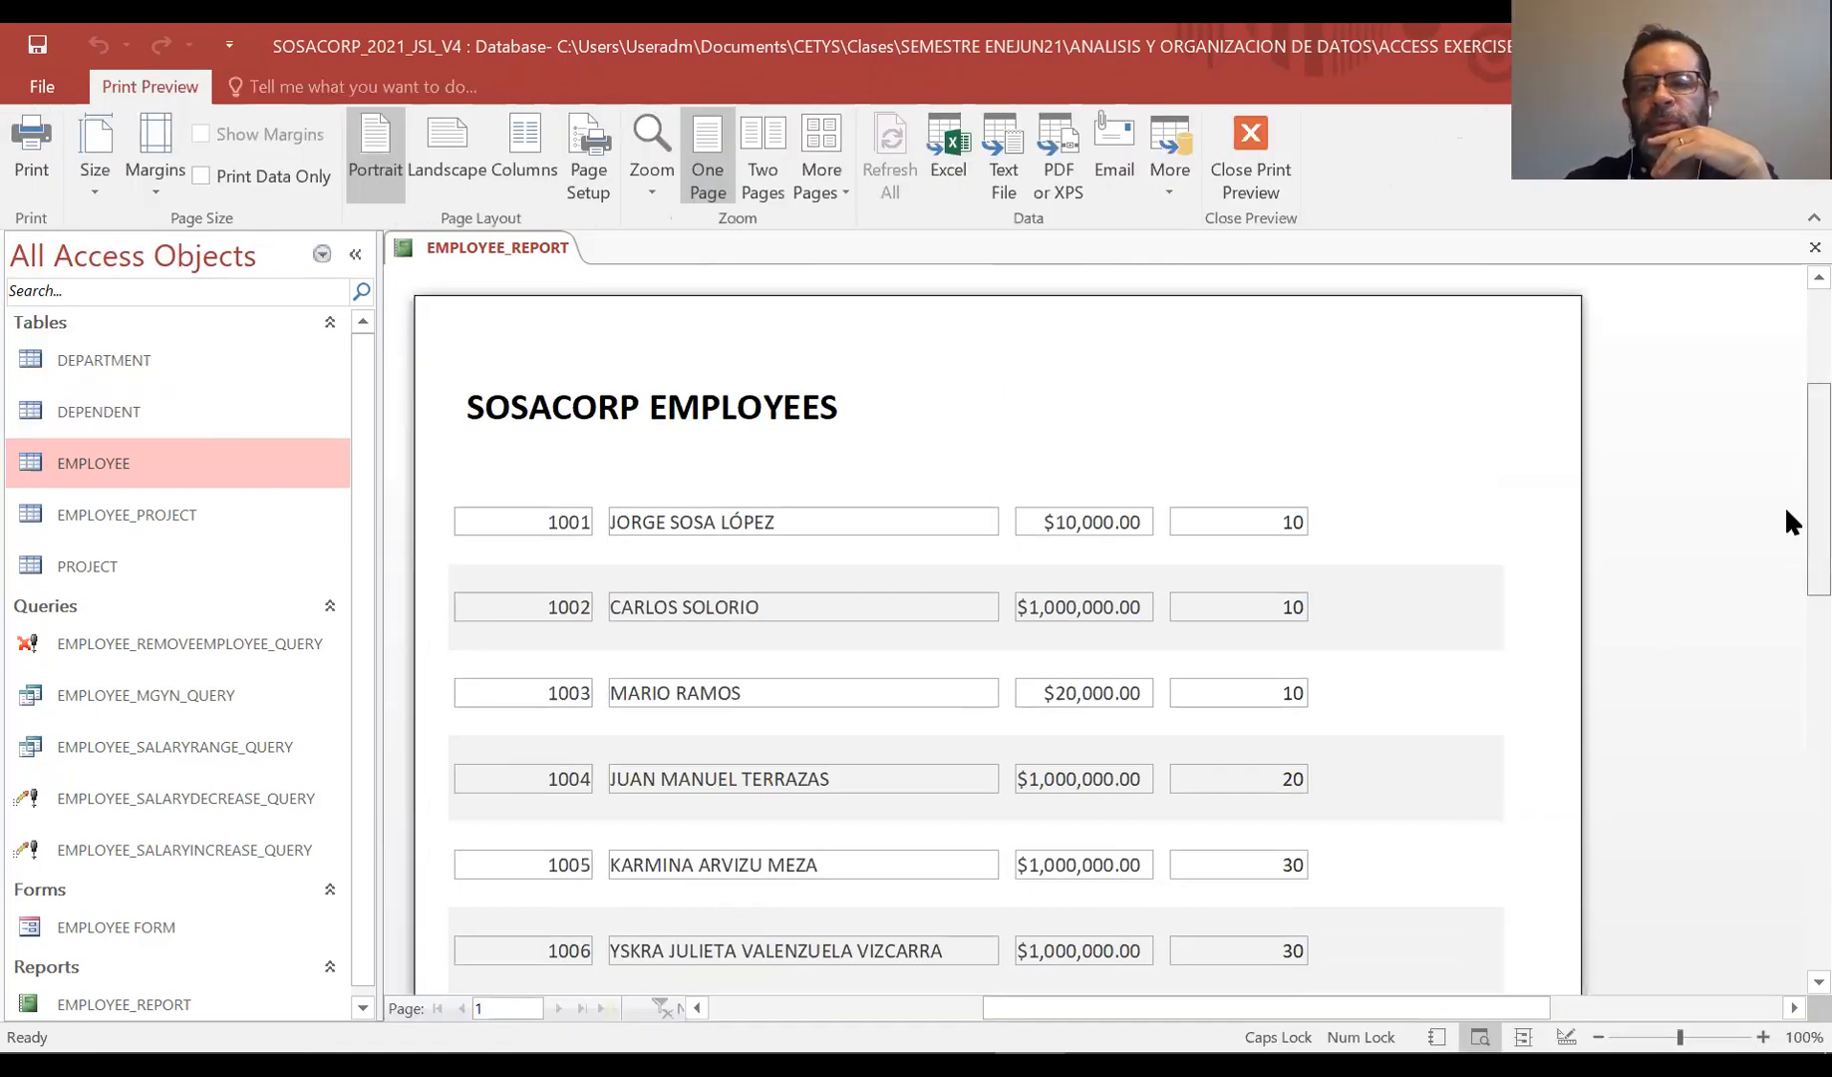
{"action": "scroll", "coordinate": [1785, 504], "scroll_direction": "down", "scroll_amount": 5}
{"action": "left_click_drag", "start_coordinate": [1785, 690], "coordinate": [1785, 564]}
{"action": "left_click", "coordinate": [1250, 150]}
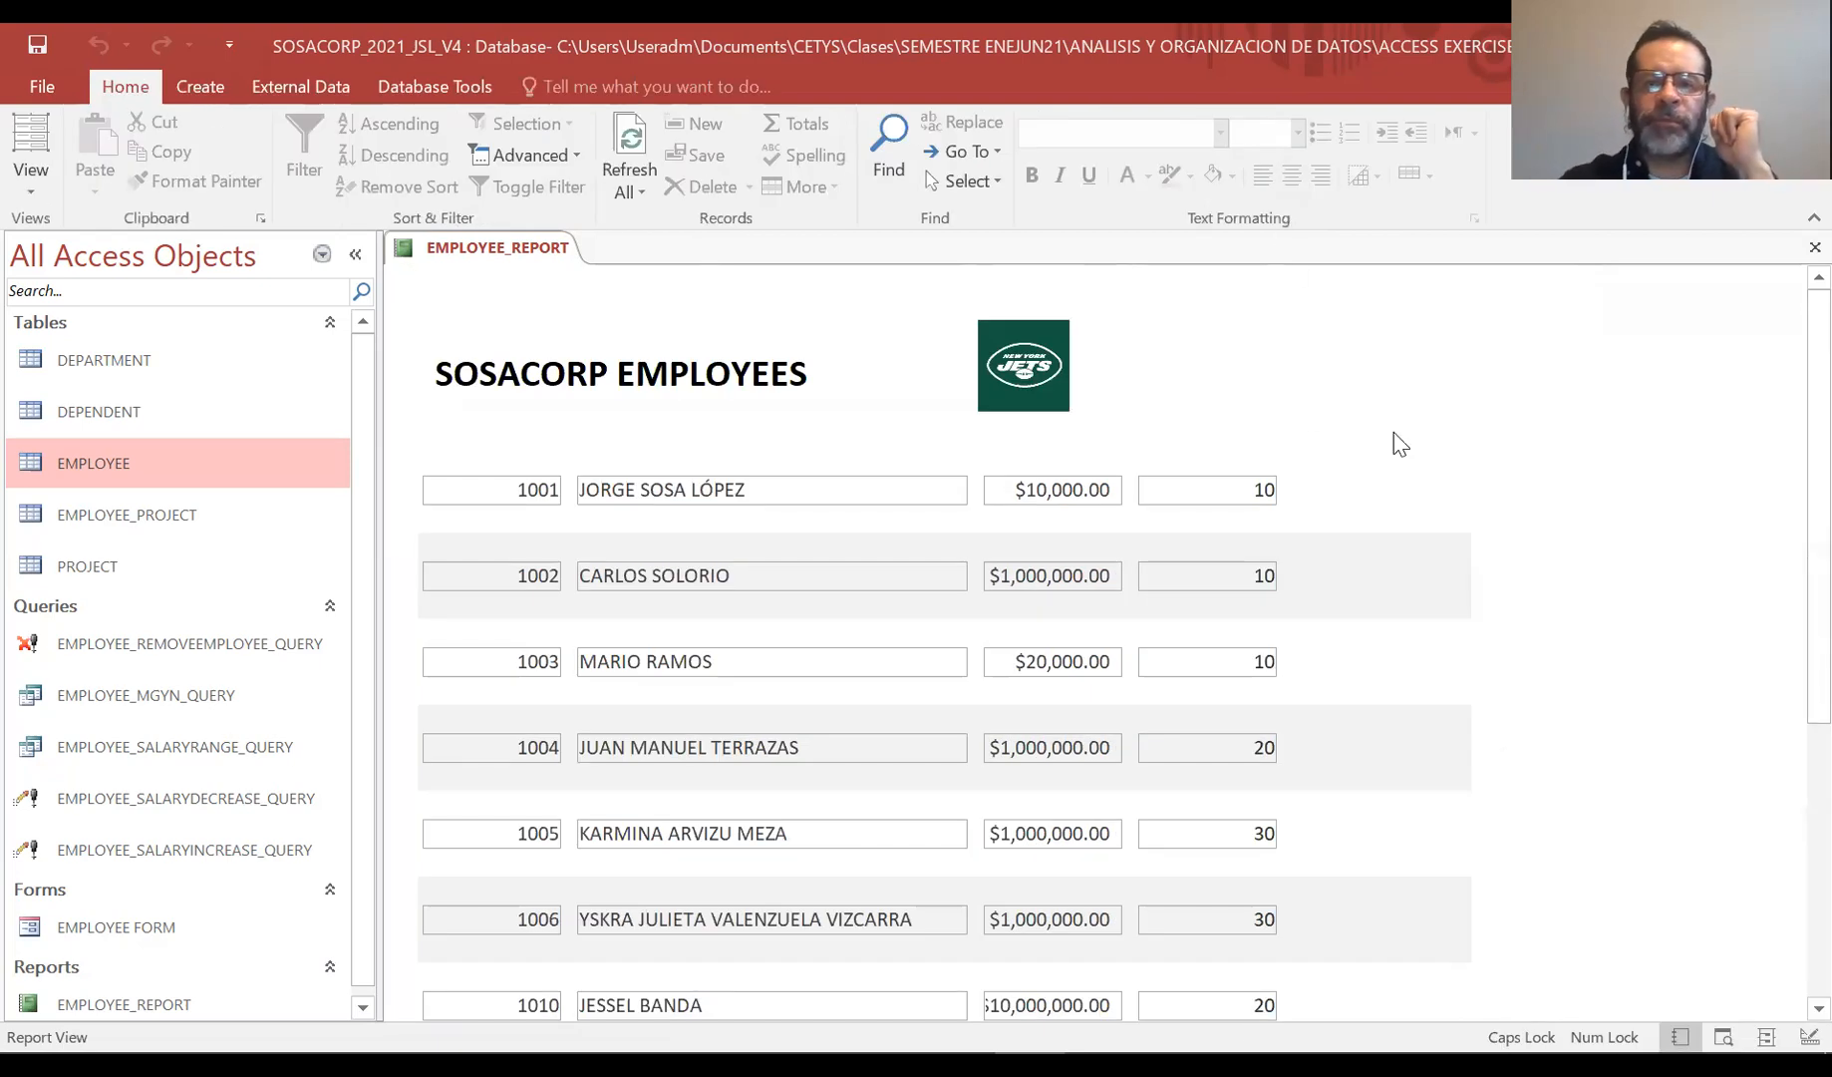
Return to Design View and enlarge the Page Header section
{"action": "left_click", "coordinate": [17, 194]}
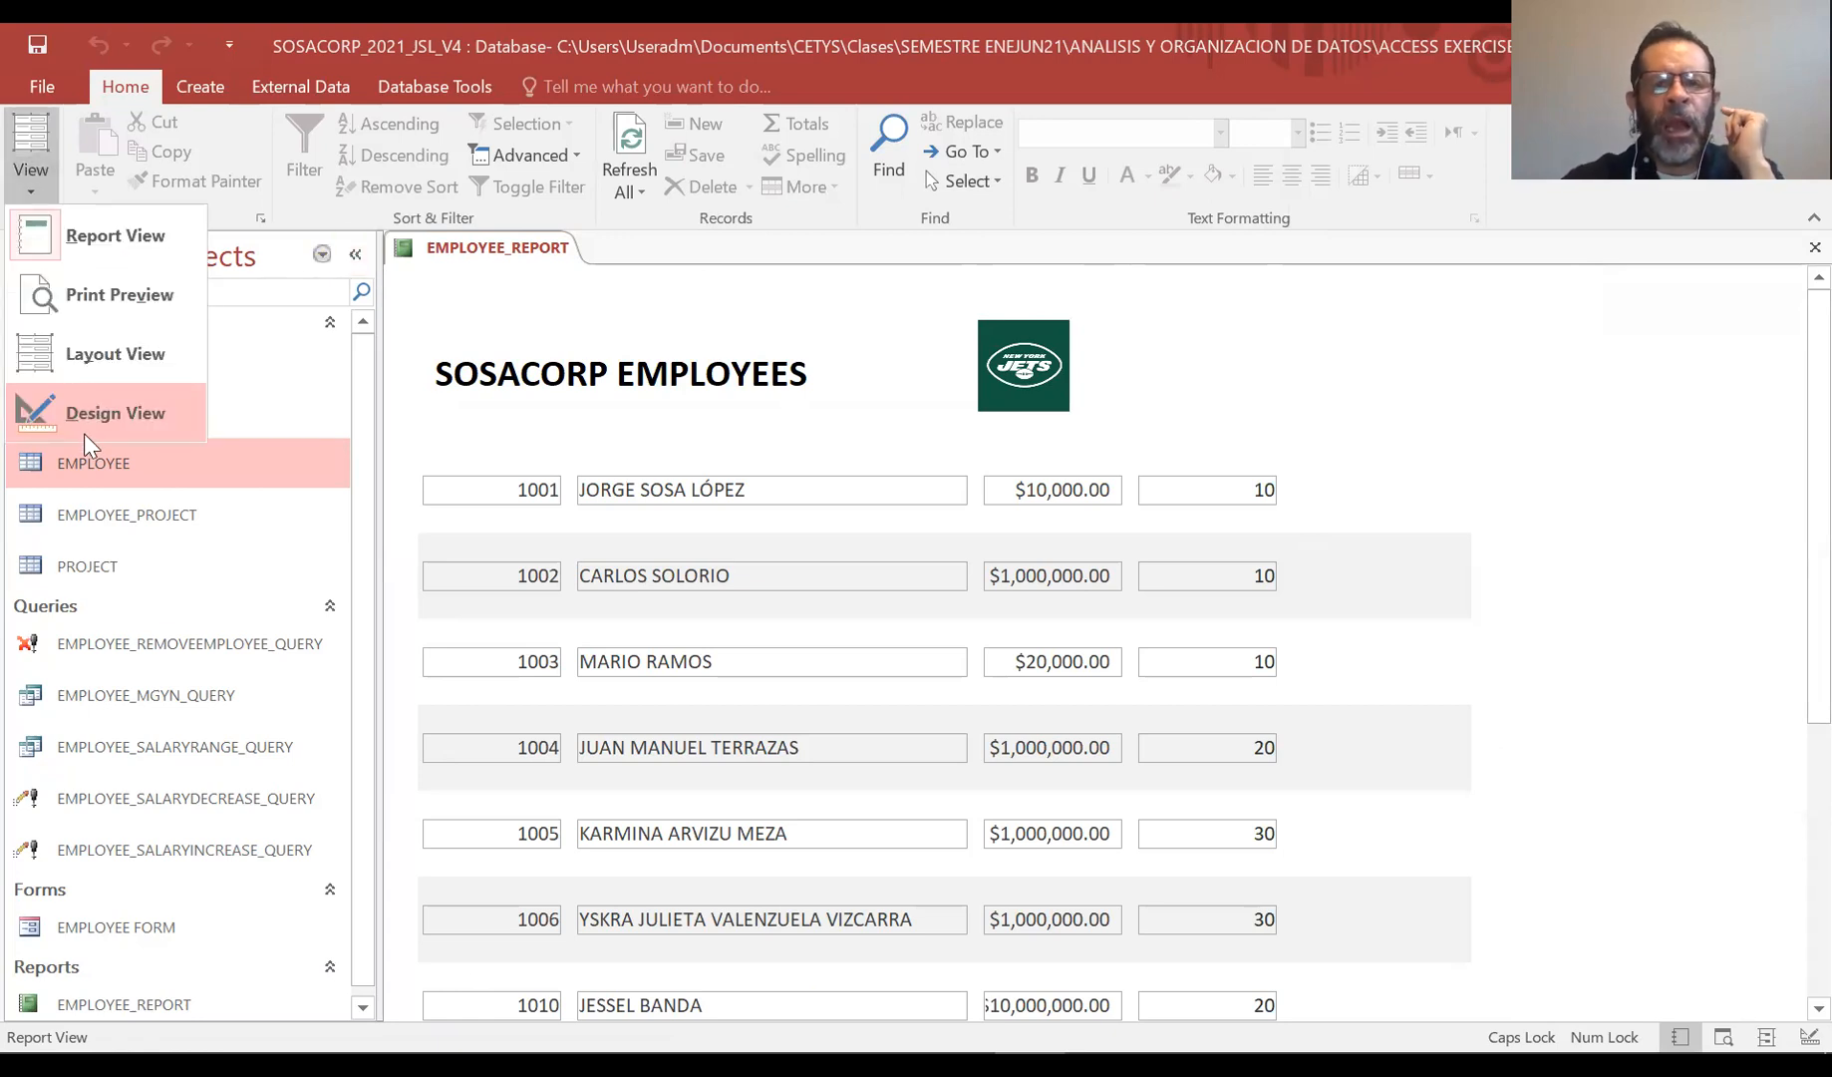
{"action": "left_click", "coordinate": [83, 431]}
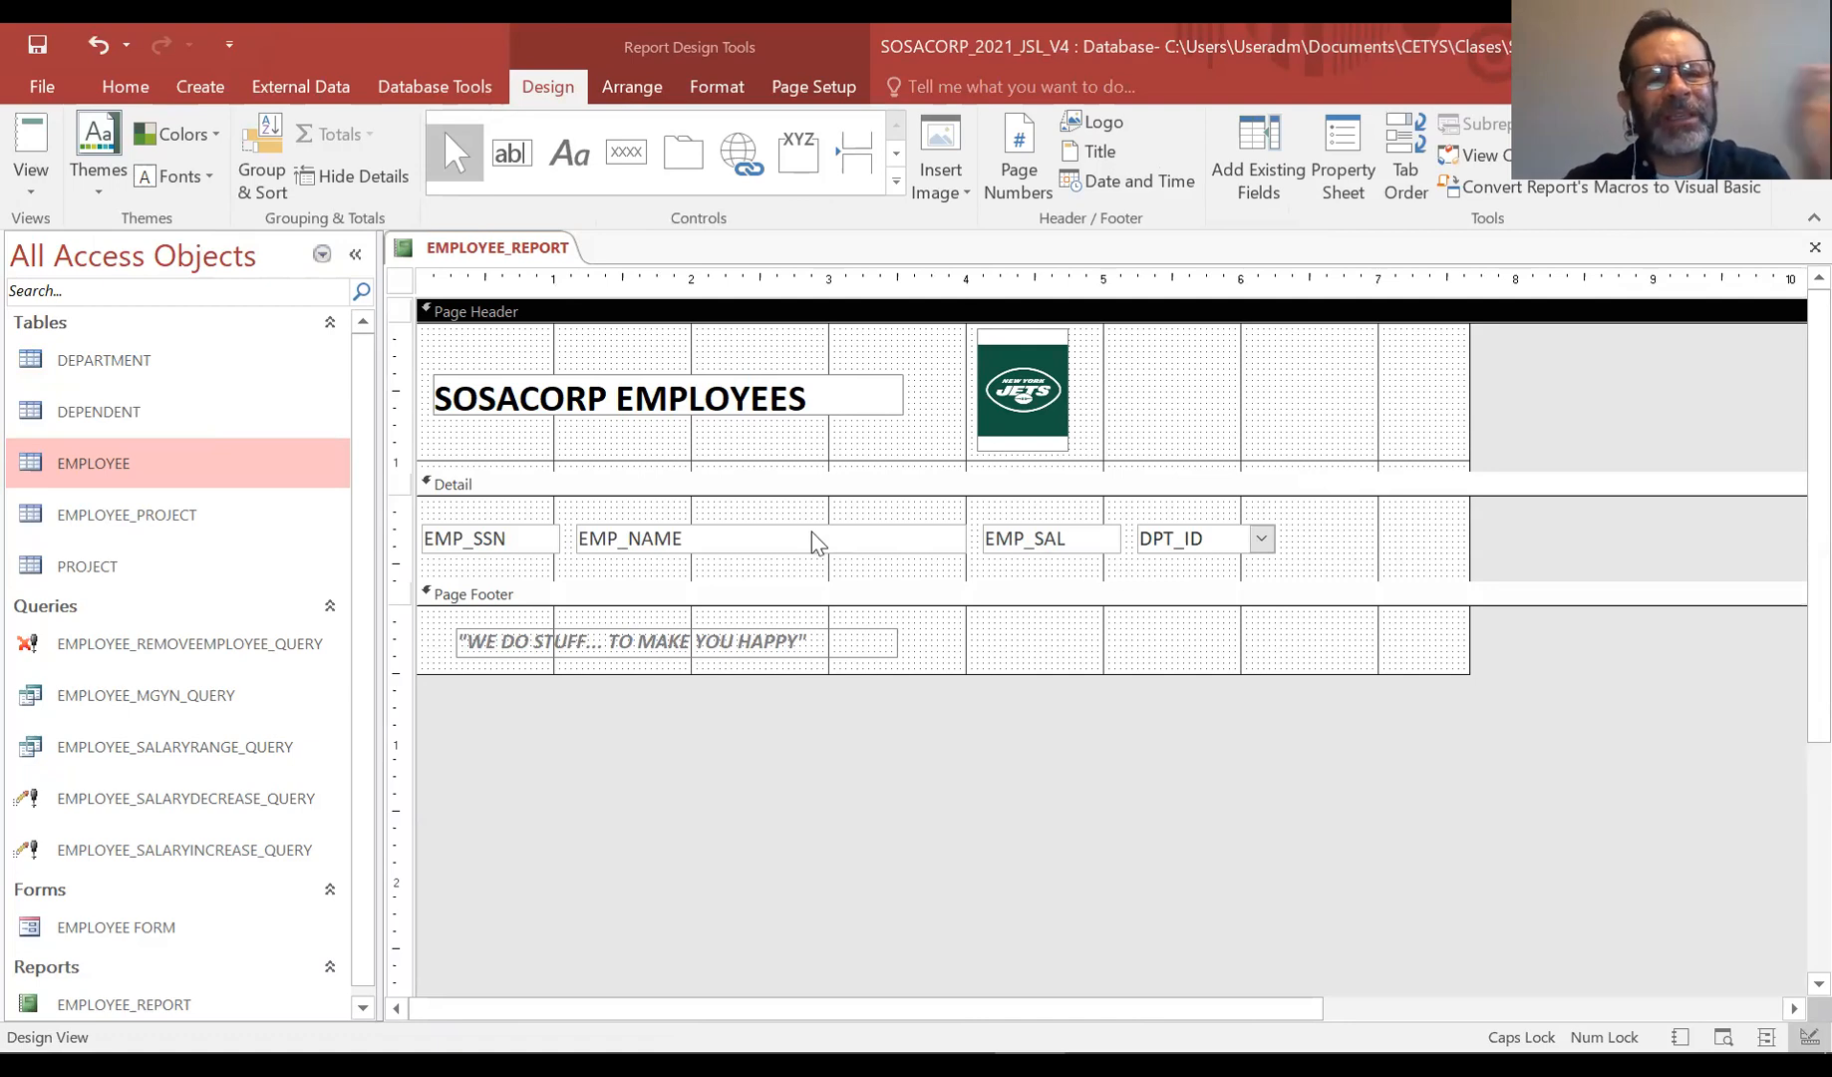
{"action": "left_click", "coordinate": [814, 464]}
{"action": "left_click_drag", "start_coordinate": [814, 481], "coordinate": [814, 519]}
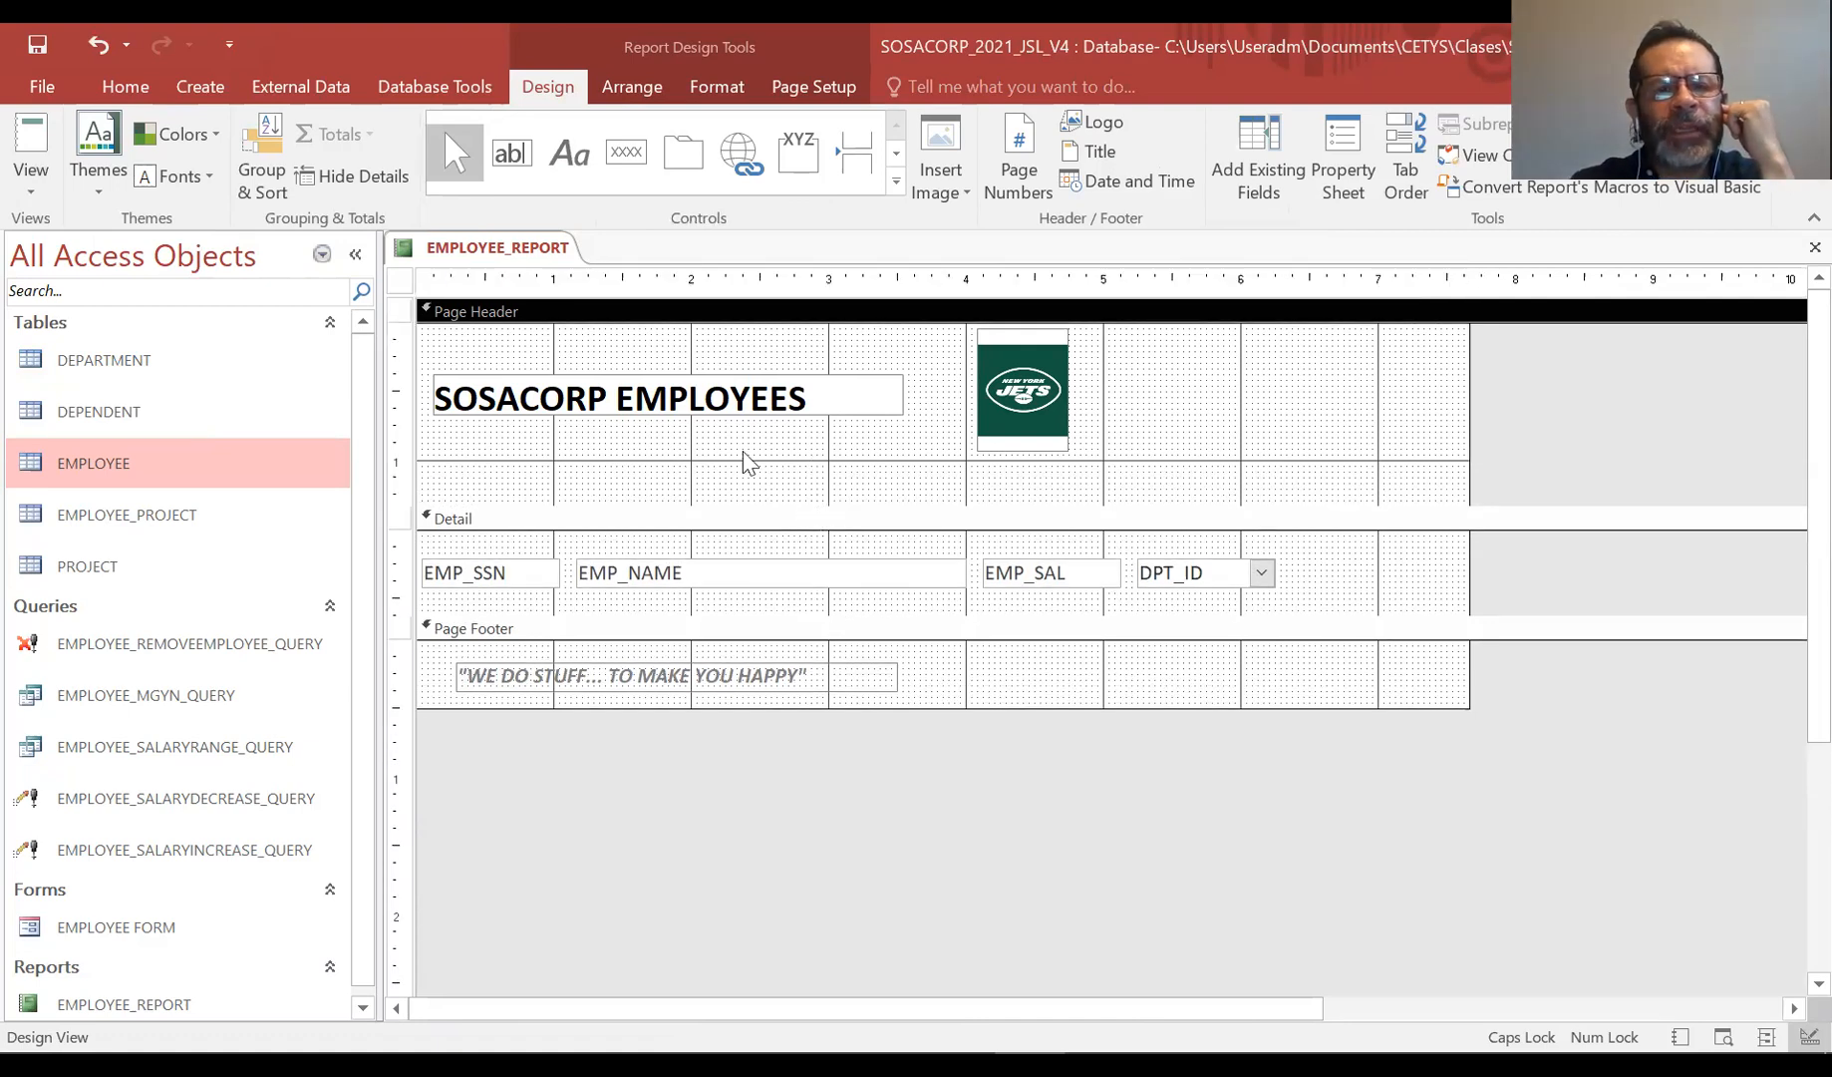
Add a label reading "SOCIAL SECURITY NUMBER" under the title in the Page Header
{"action": "left_click", "coordinate": [570, 152]}
{"action": "mouse_move", "coordinate": [435, 455]}
{"action": "left_mouse_down"}
{"action": "mouse_move", "coordinate": [438, 489]}
{"action": "mouse_move", "coordinate": [554, 493]}
{"action": "left_mouse_up"}
{"action": "type", "text": "SOCIAL SECU"}
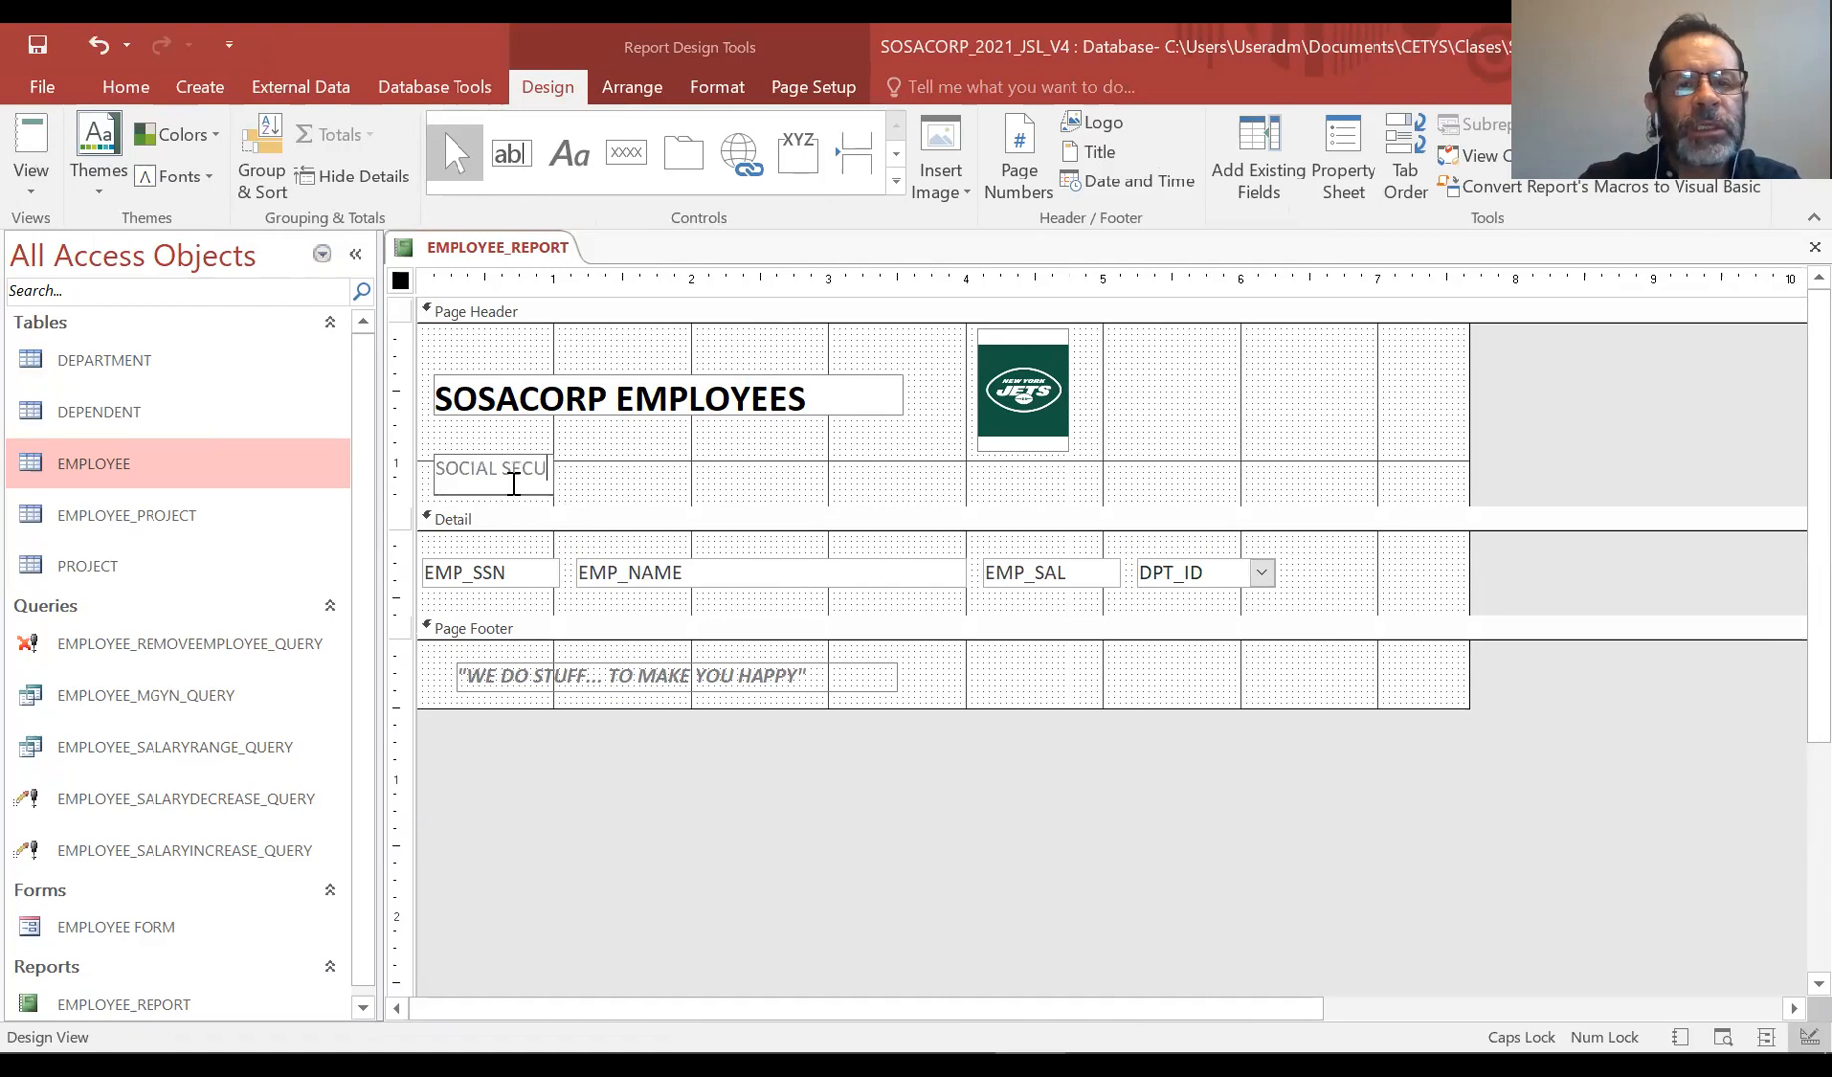
{"action": "type", "text": "RITY NUMBER"}
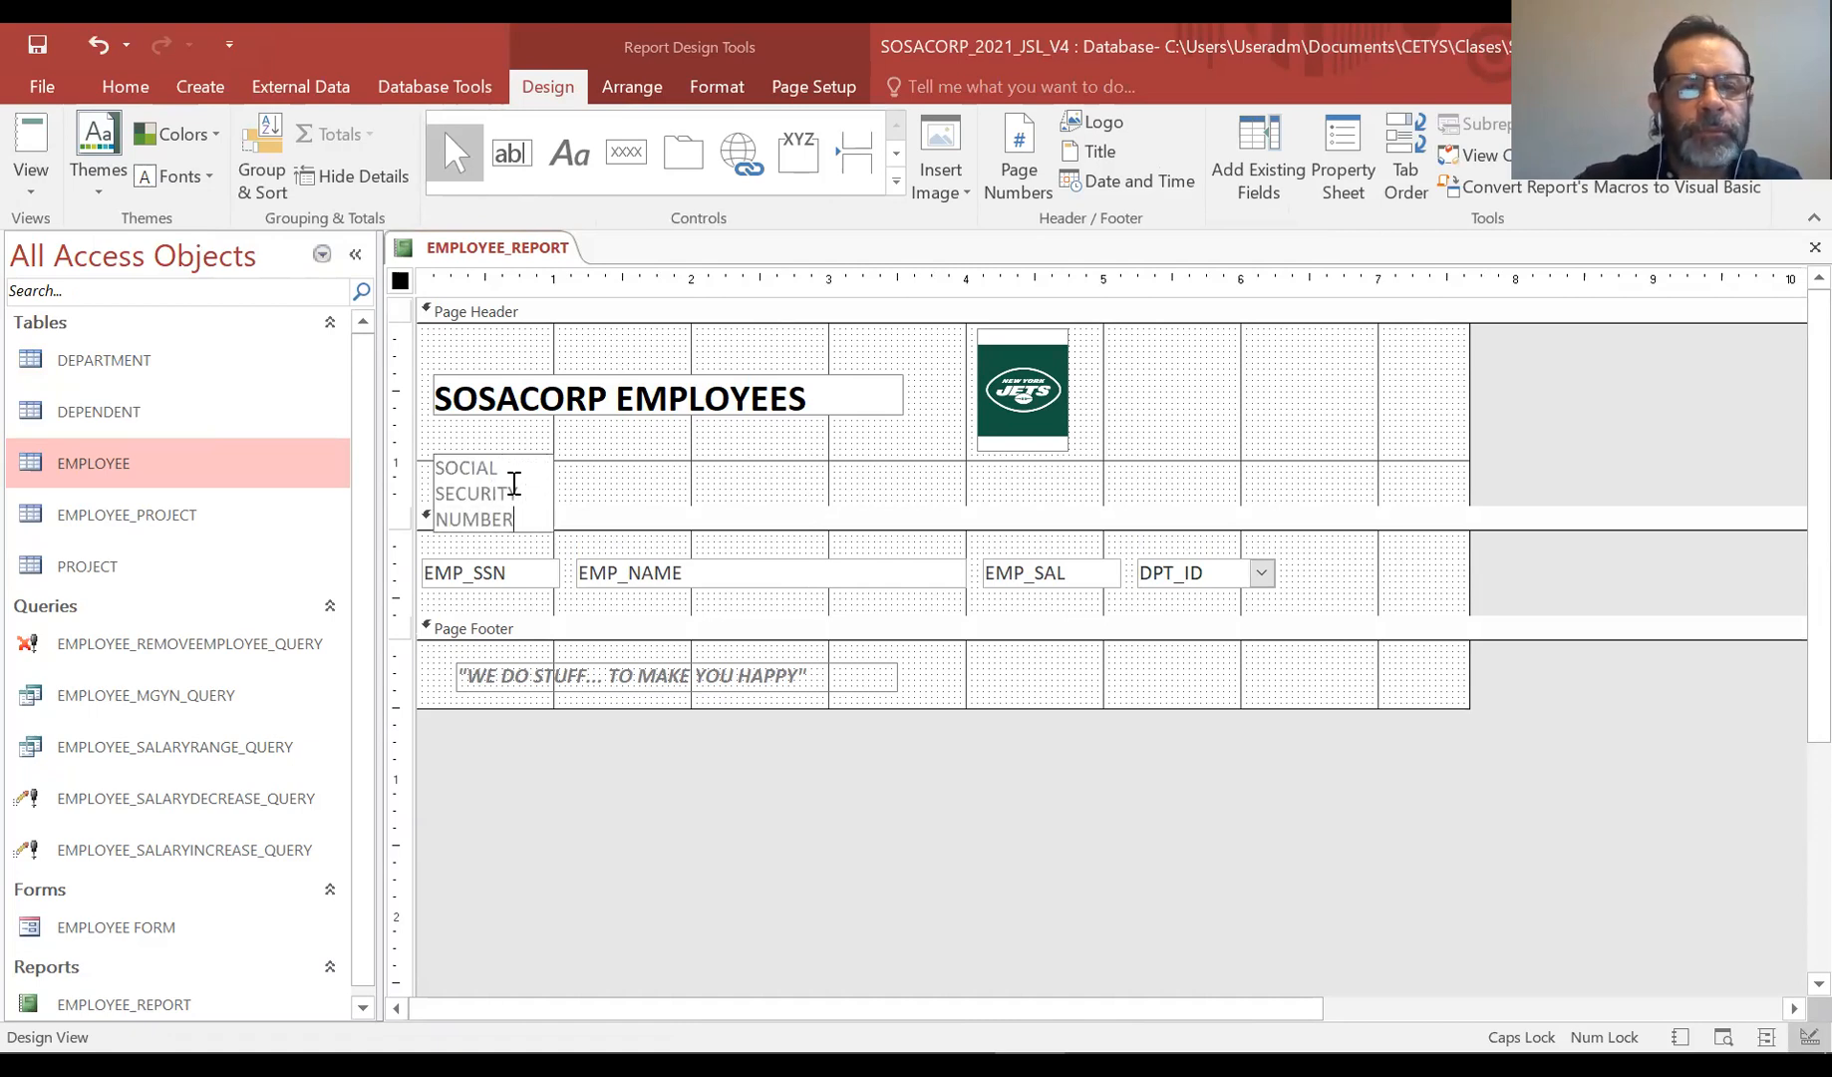
{"action": "left_click", "coordinate": [602, 478]}
Resize the SOCIAL SECURITY NUMBER label to fit its text on one line, about two columns wide
{"action": "left_click", "coordinate": [510, 474]}
{"action": "left_click_drag", "start_coordinate": [515, 454], "coordinate": [516, 443]}
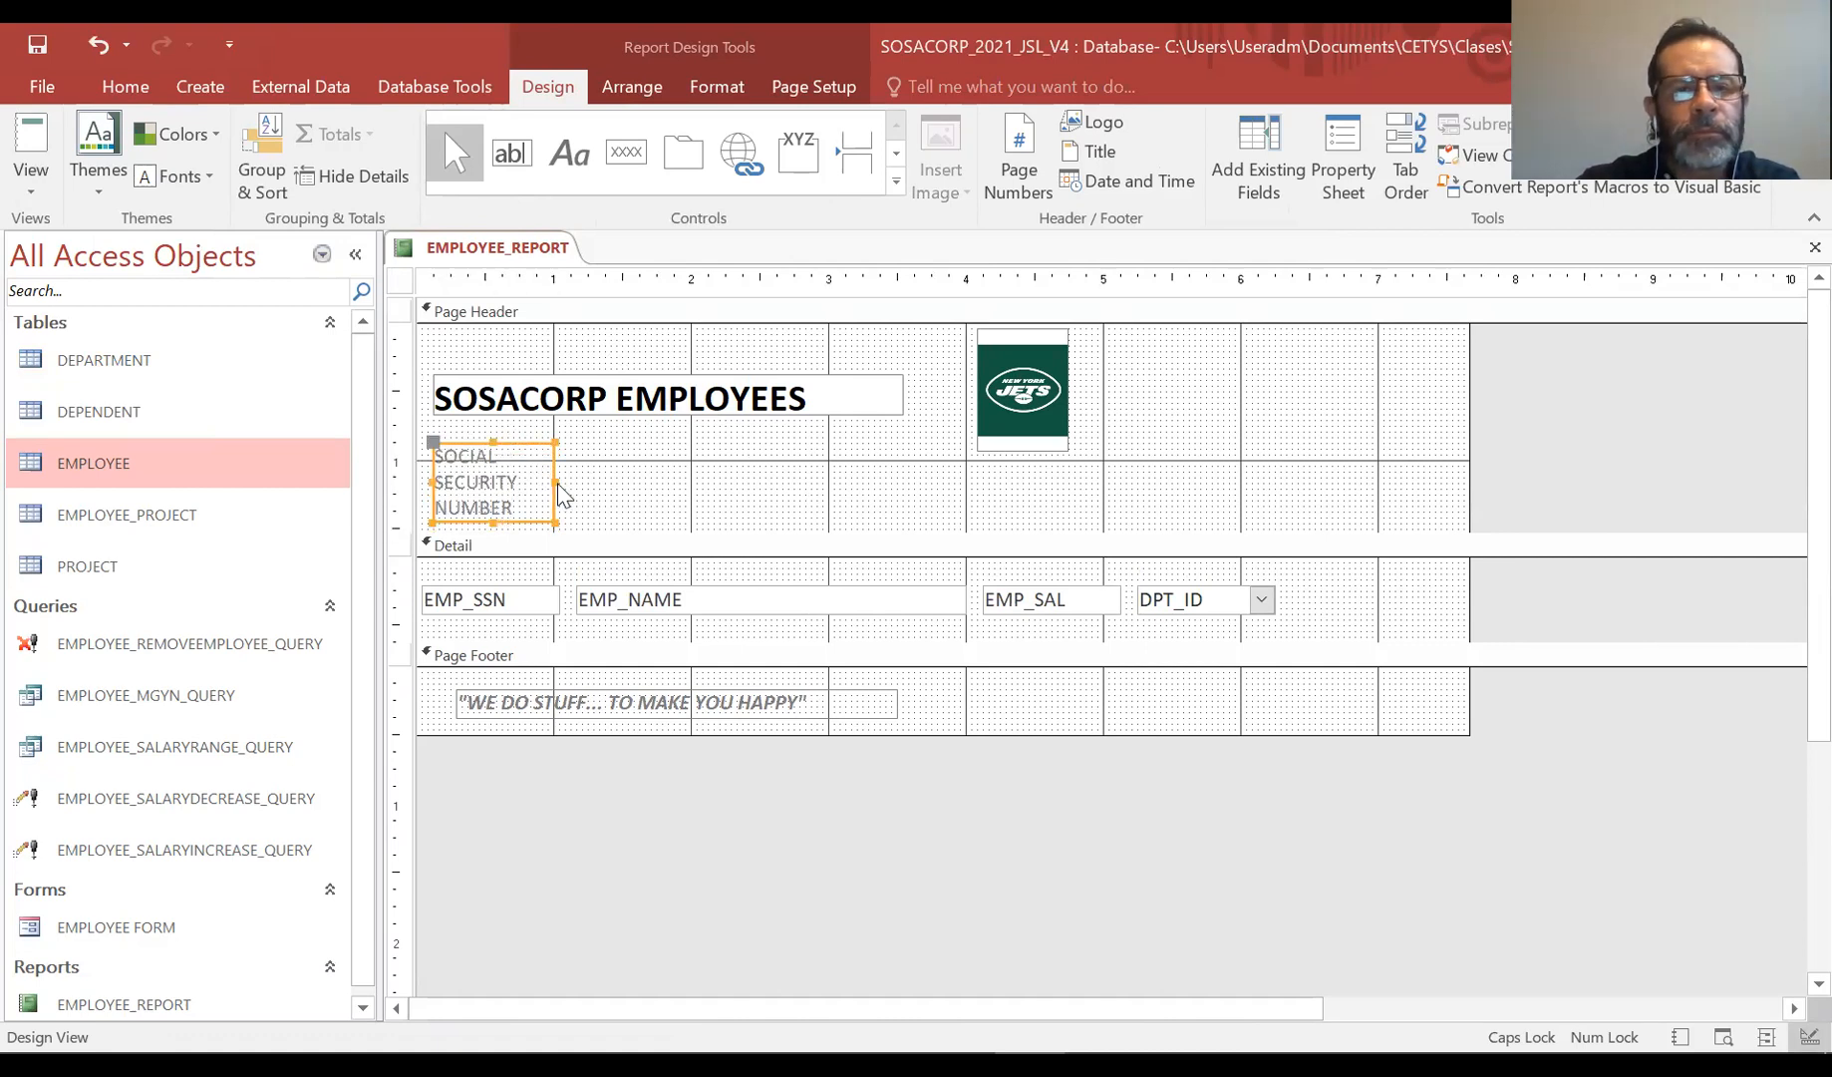
{"action": "left_click_drag", "start_coordinate": [555, 477], "coordinate": [698, 475]}
{"action": "left_click_drag", "start_coordinate": [564, 519], "coordinate": [610, 471]}
{"action": "left_click", "coordinate": [757, 566]}
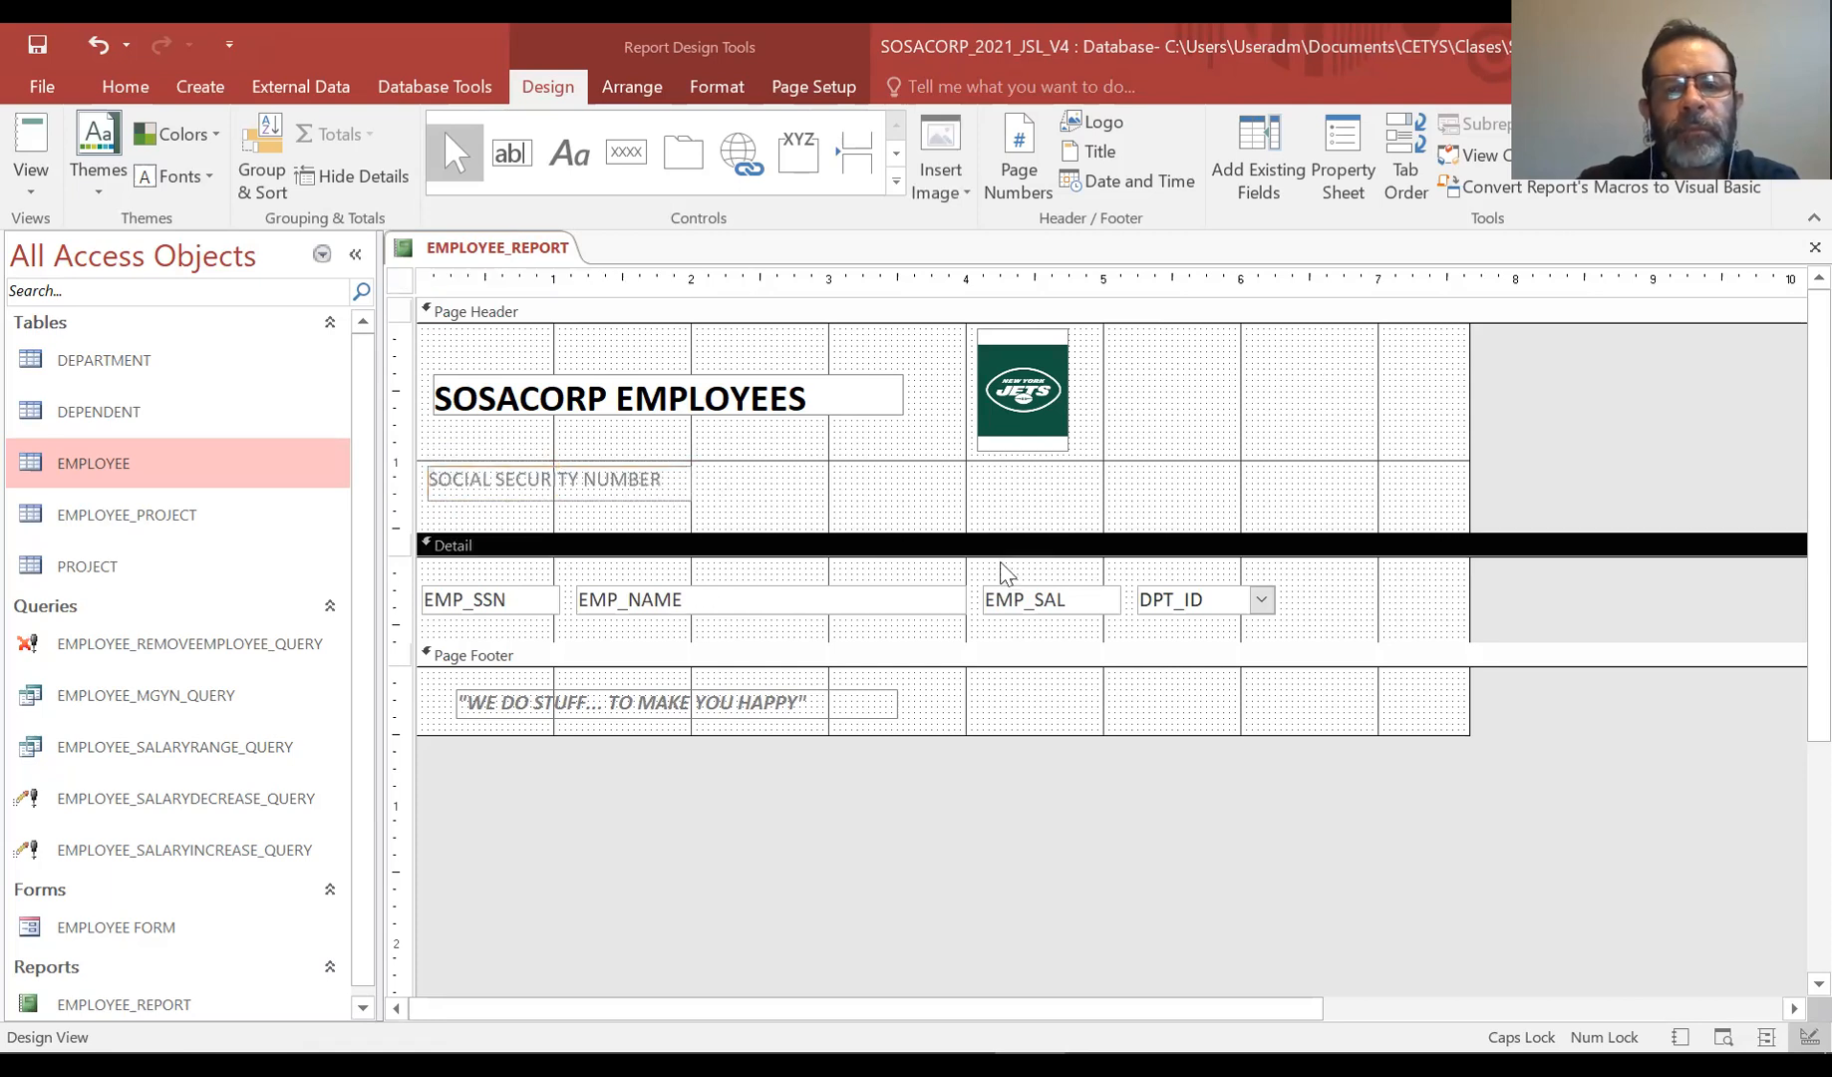
Widen the report by about one column and move the DPT_ID field to the right end of the Detail row
{"action": "left_click", "coordinate": [1234, 590]}
{"action": "left_click_drag", "start_coordinate": [1472, 491], "coordinate": [1647, 488]}
{"action": "left_click_drag", "start_coordinate": [1231, 590], "coordinate": [1584, 588]}
Move the EMP_SAL and EMP_NAME fields to the right to spread out the Detail row
{"action": "left_click", "coordinate": [1090, 588]}
{"action": "left_click_drag", "start_coordinate": [1091, 588], "coordinate": [1417, 590]}
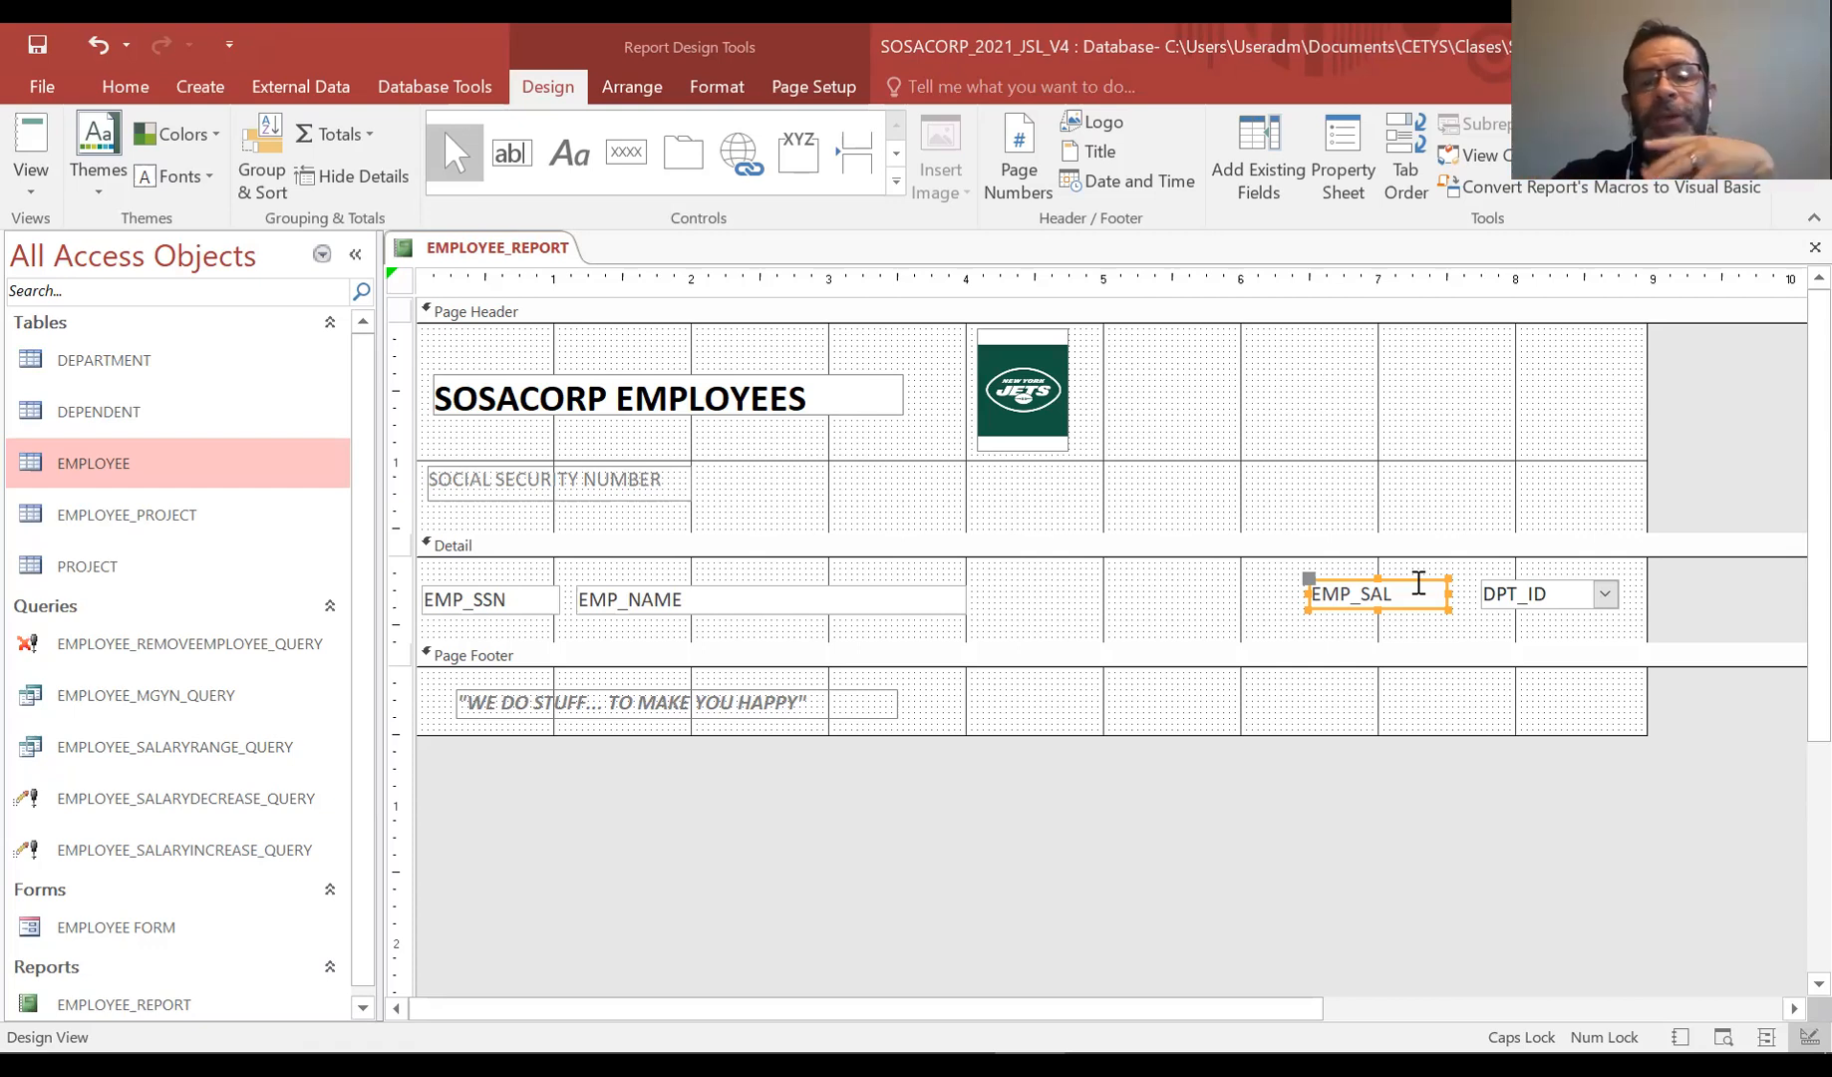
{"action": "left_click", "coordinate": [918, 639]}
{"action": "left_click", "coordinate": [924, 591]}
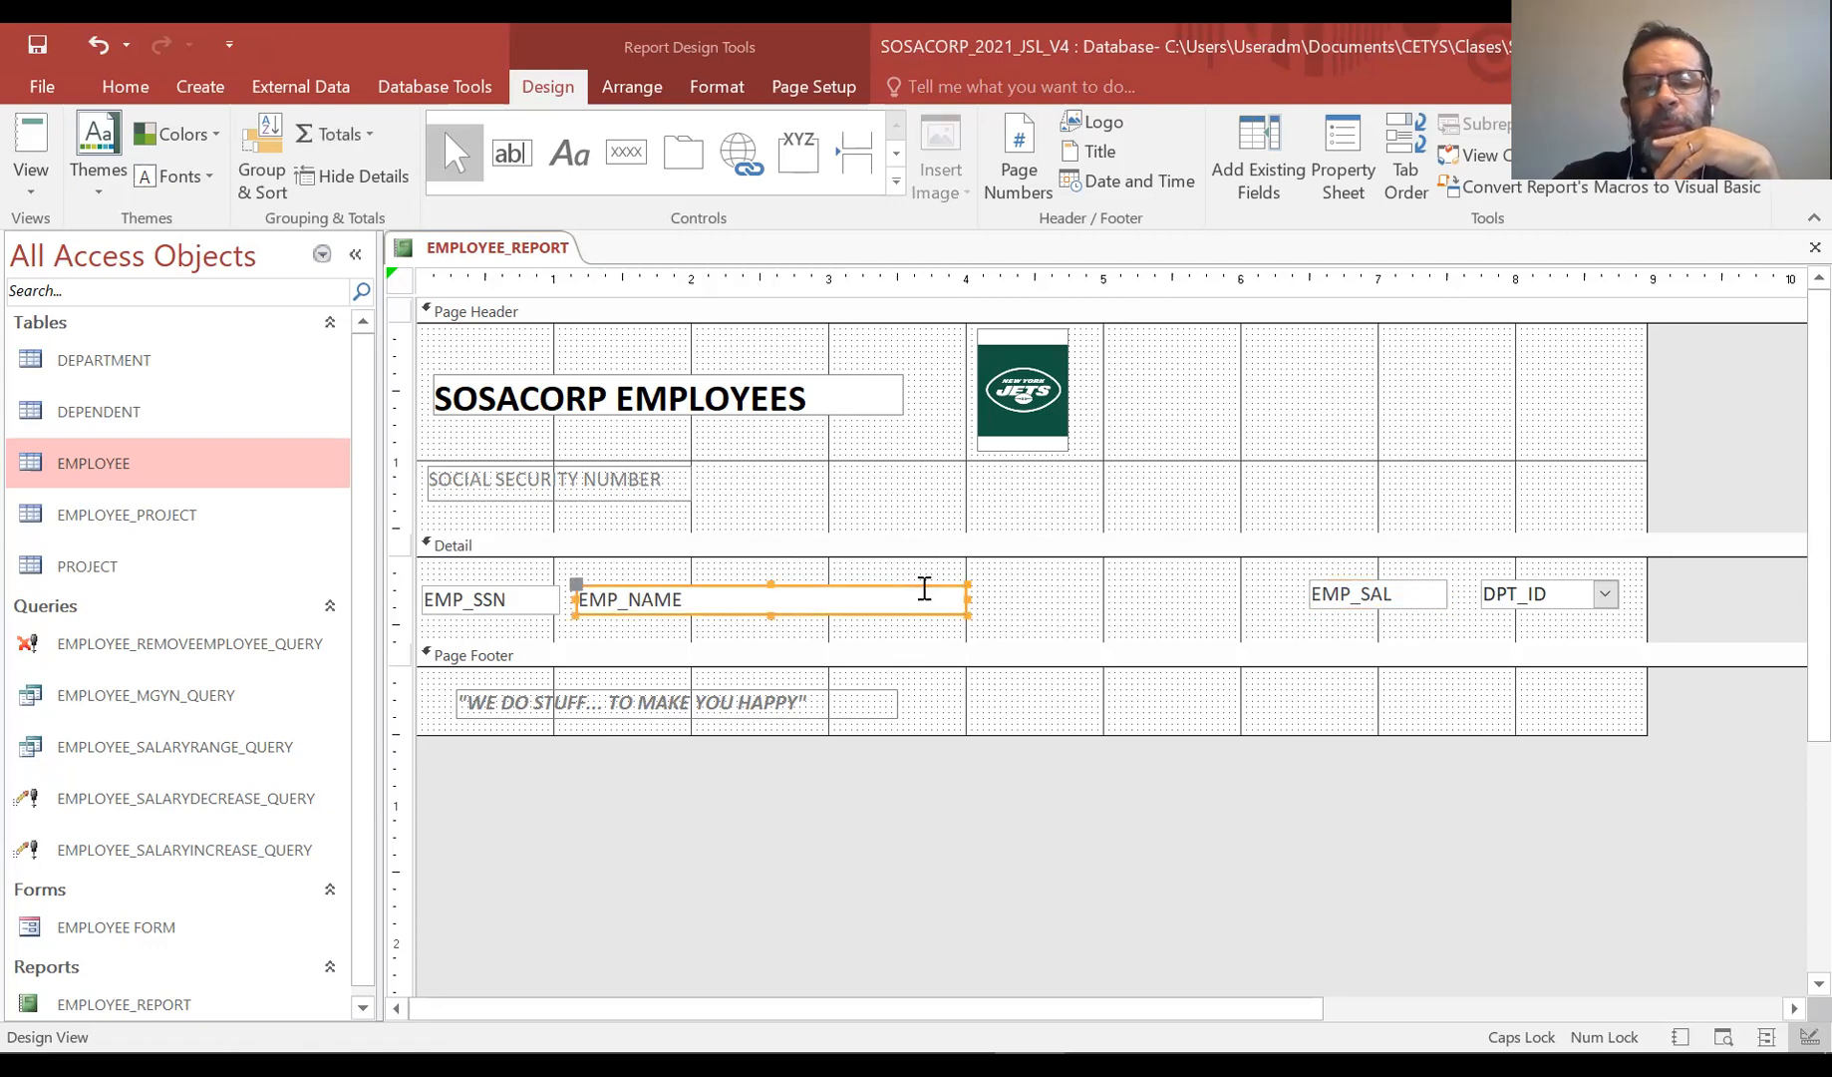
{"action": "left_click_drag", "start_coordinate": [936, 588], "coordinate": [1243, 582]}
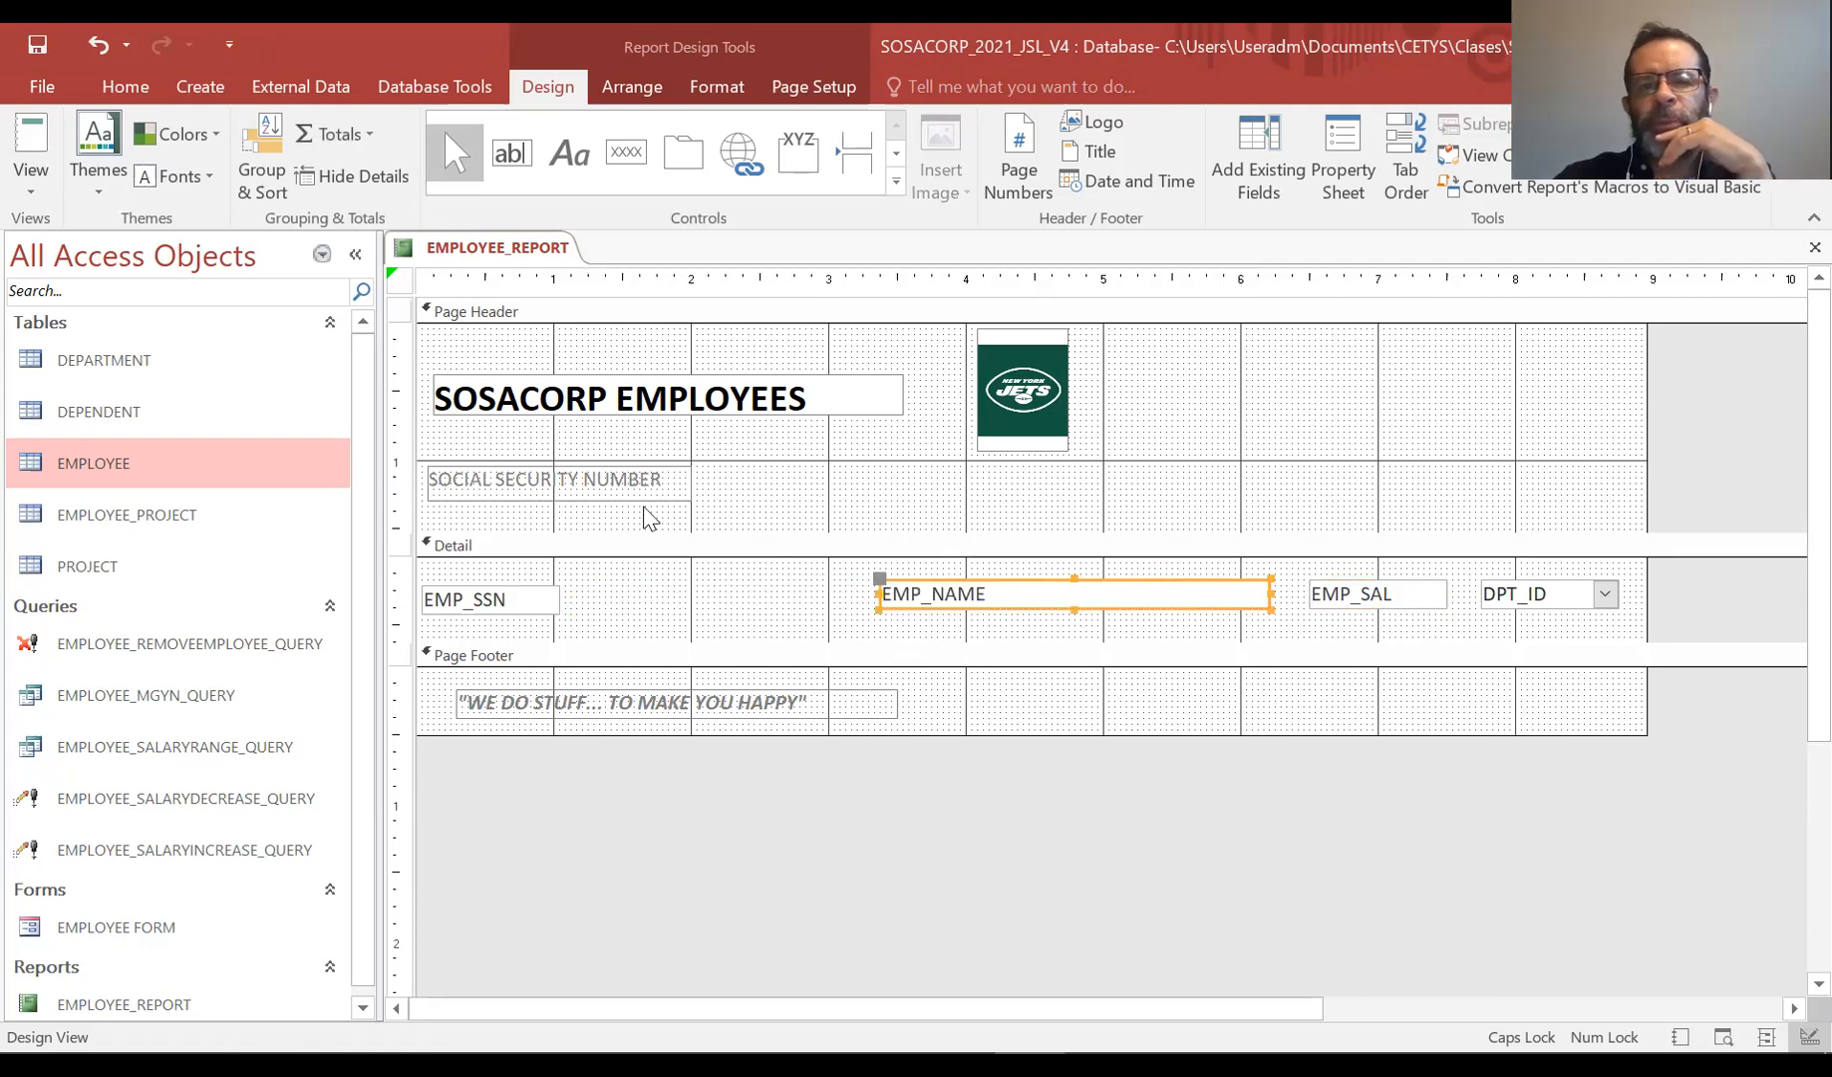
Reduce the Page Header height and raise the EMP_SSN field to the top of the Detail section
{"action": "left_click_drag", "start_coordinate": [643, 509], "coordinate": [728, 508]}
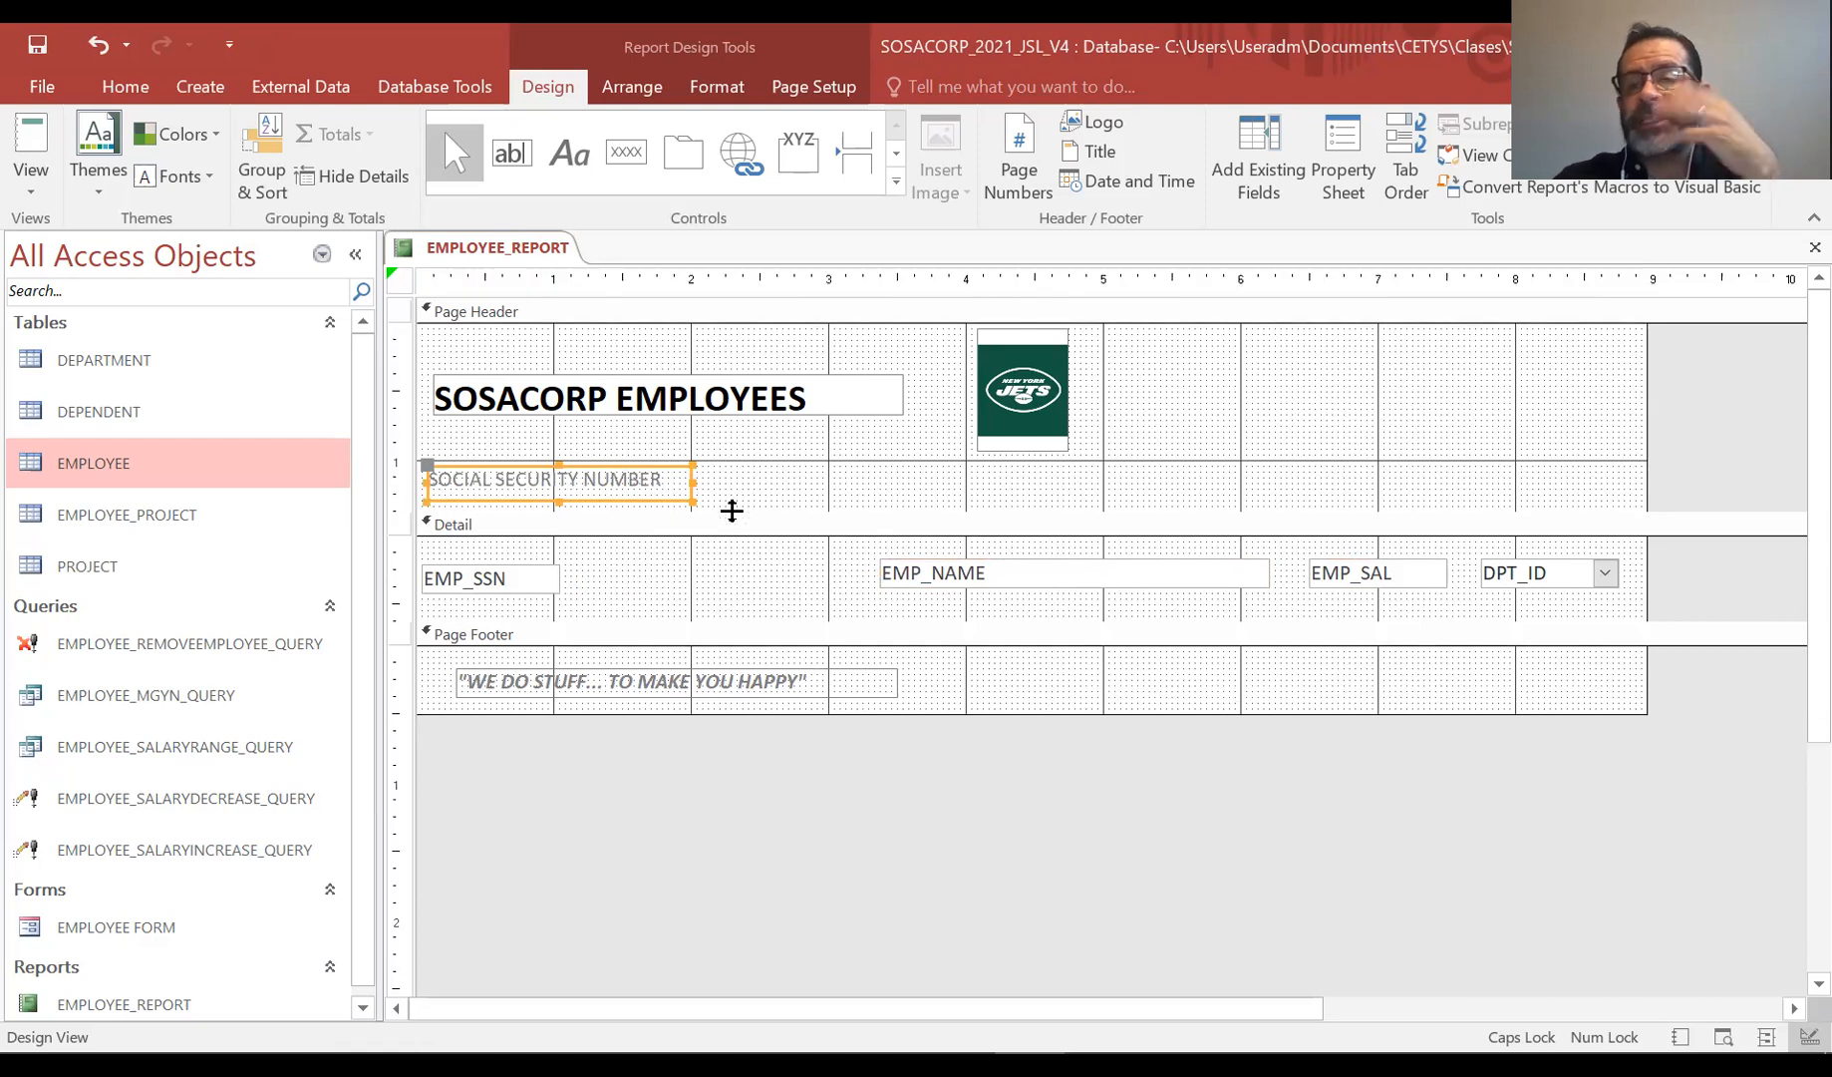
{"action": "left_click", "coordinate": [537, 574]}
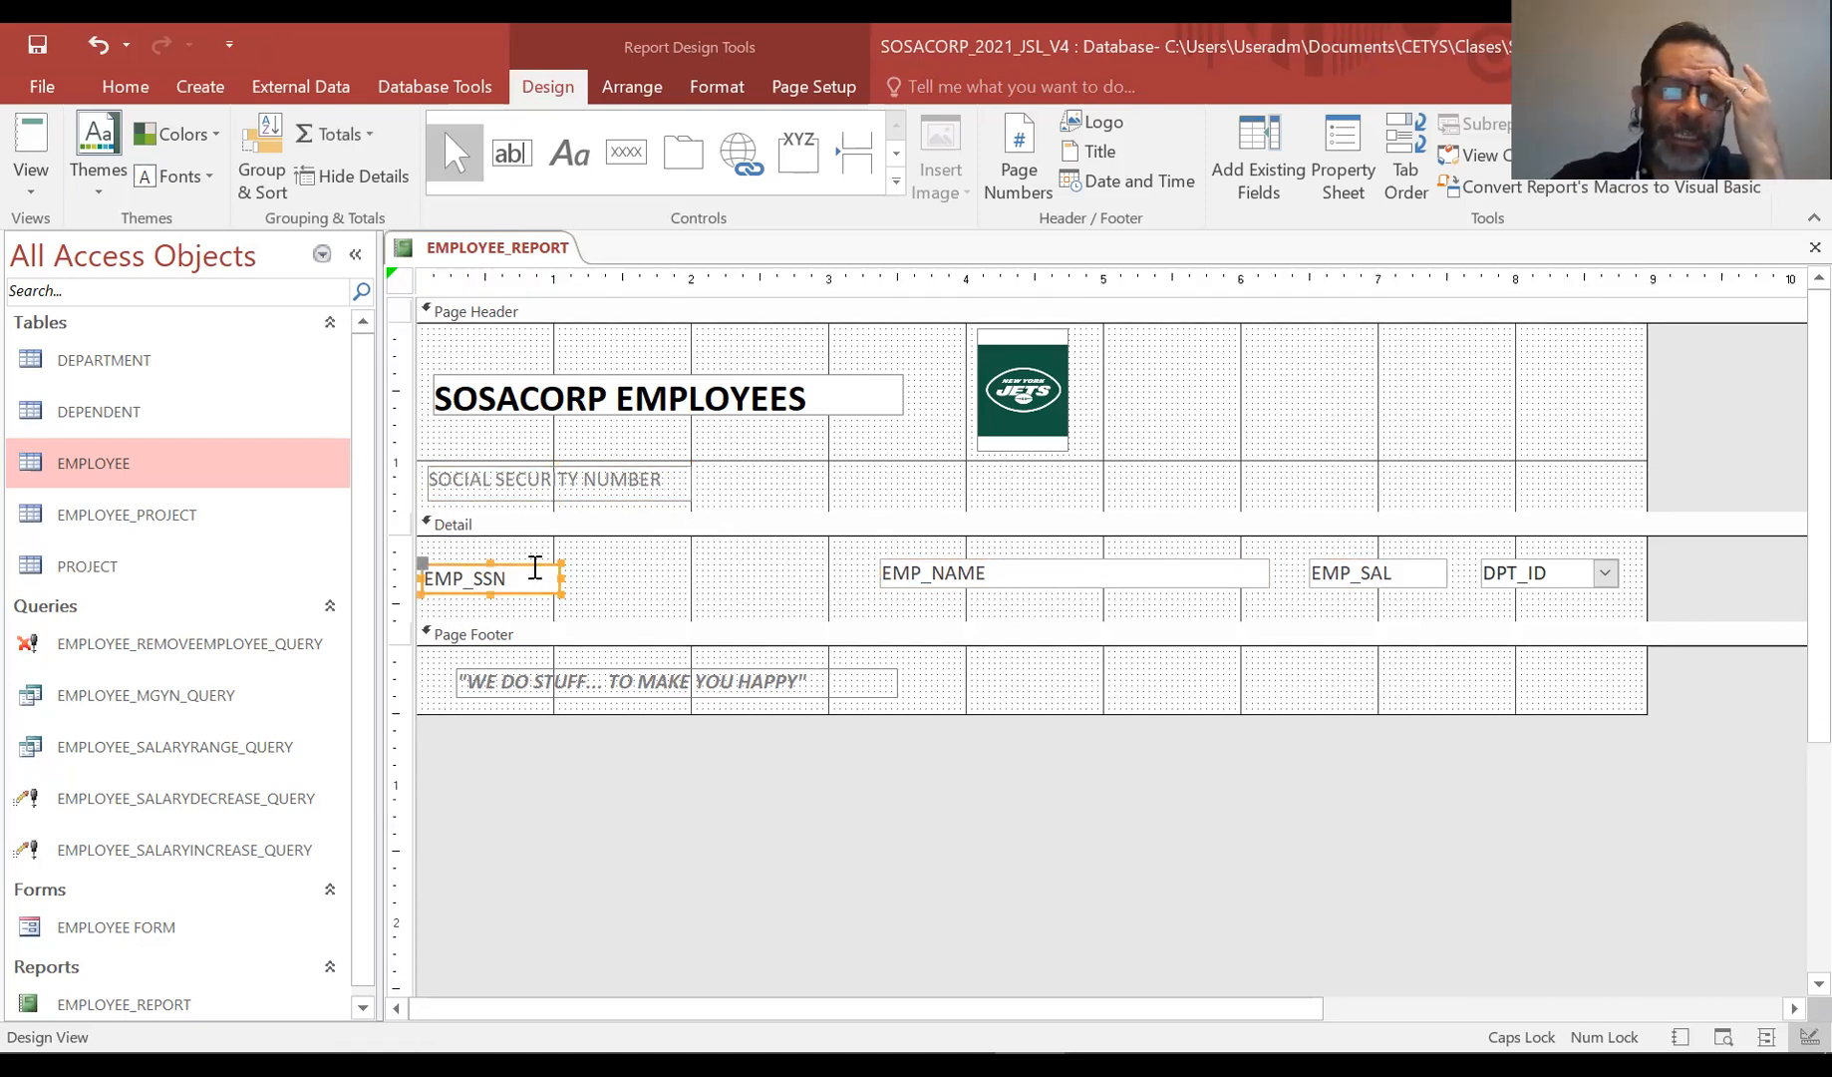
{"action": "left_click_drag", "start_coordinate": [528, 571], "coordinate": [530, 547]}
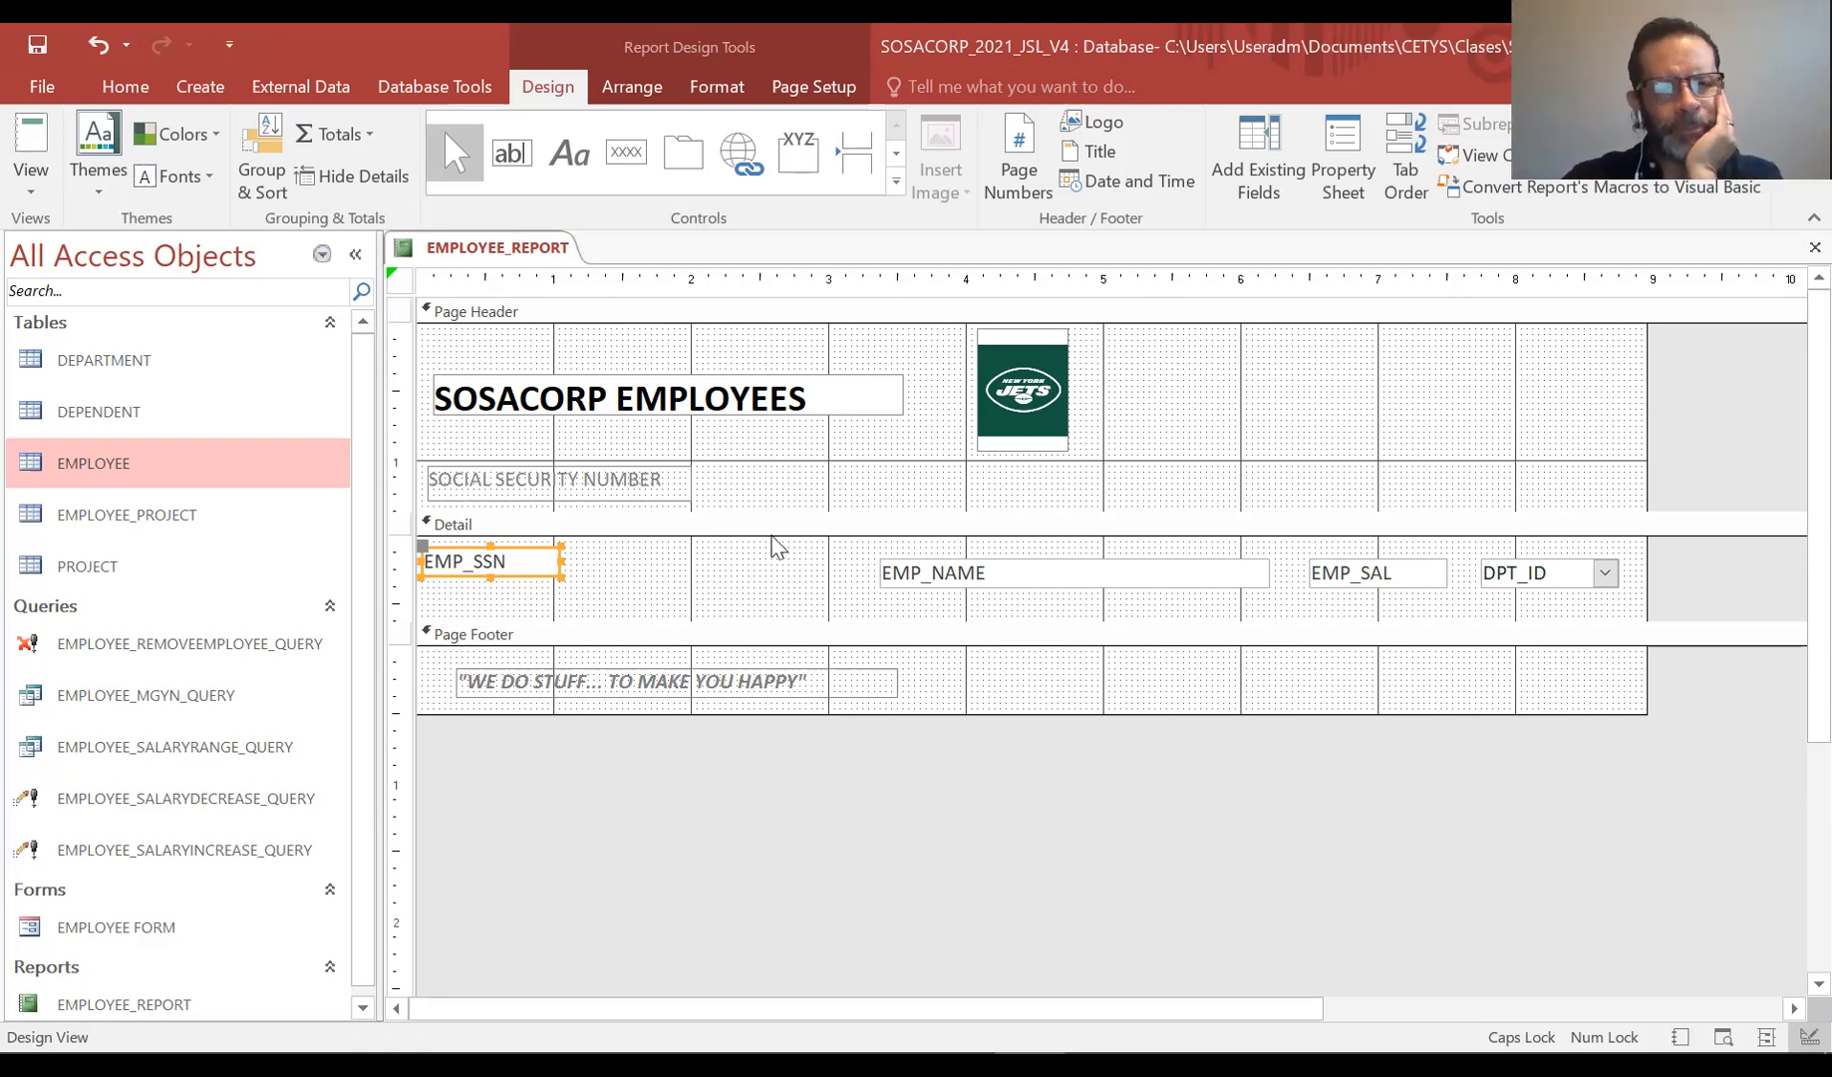
{"action": "left_click", "coordinate": [668, 635]}
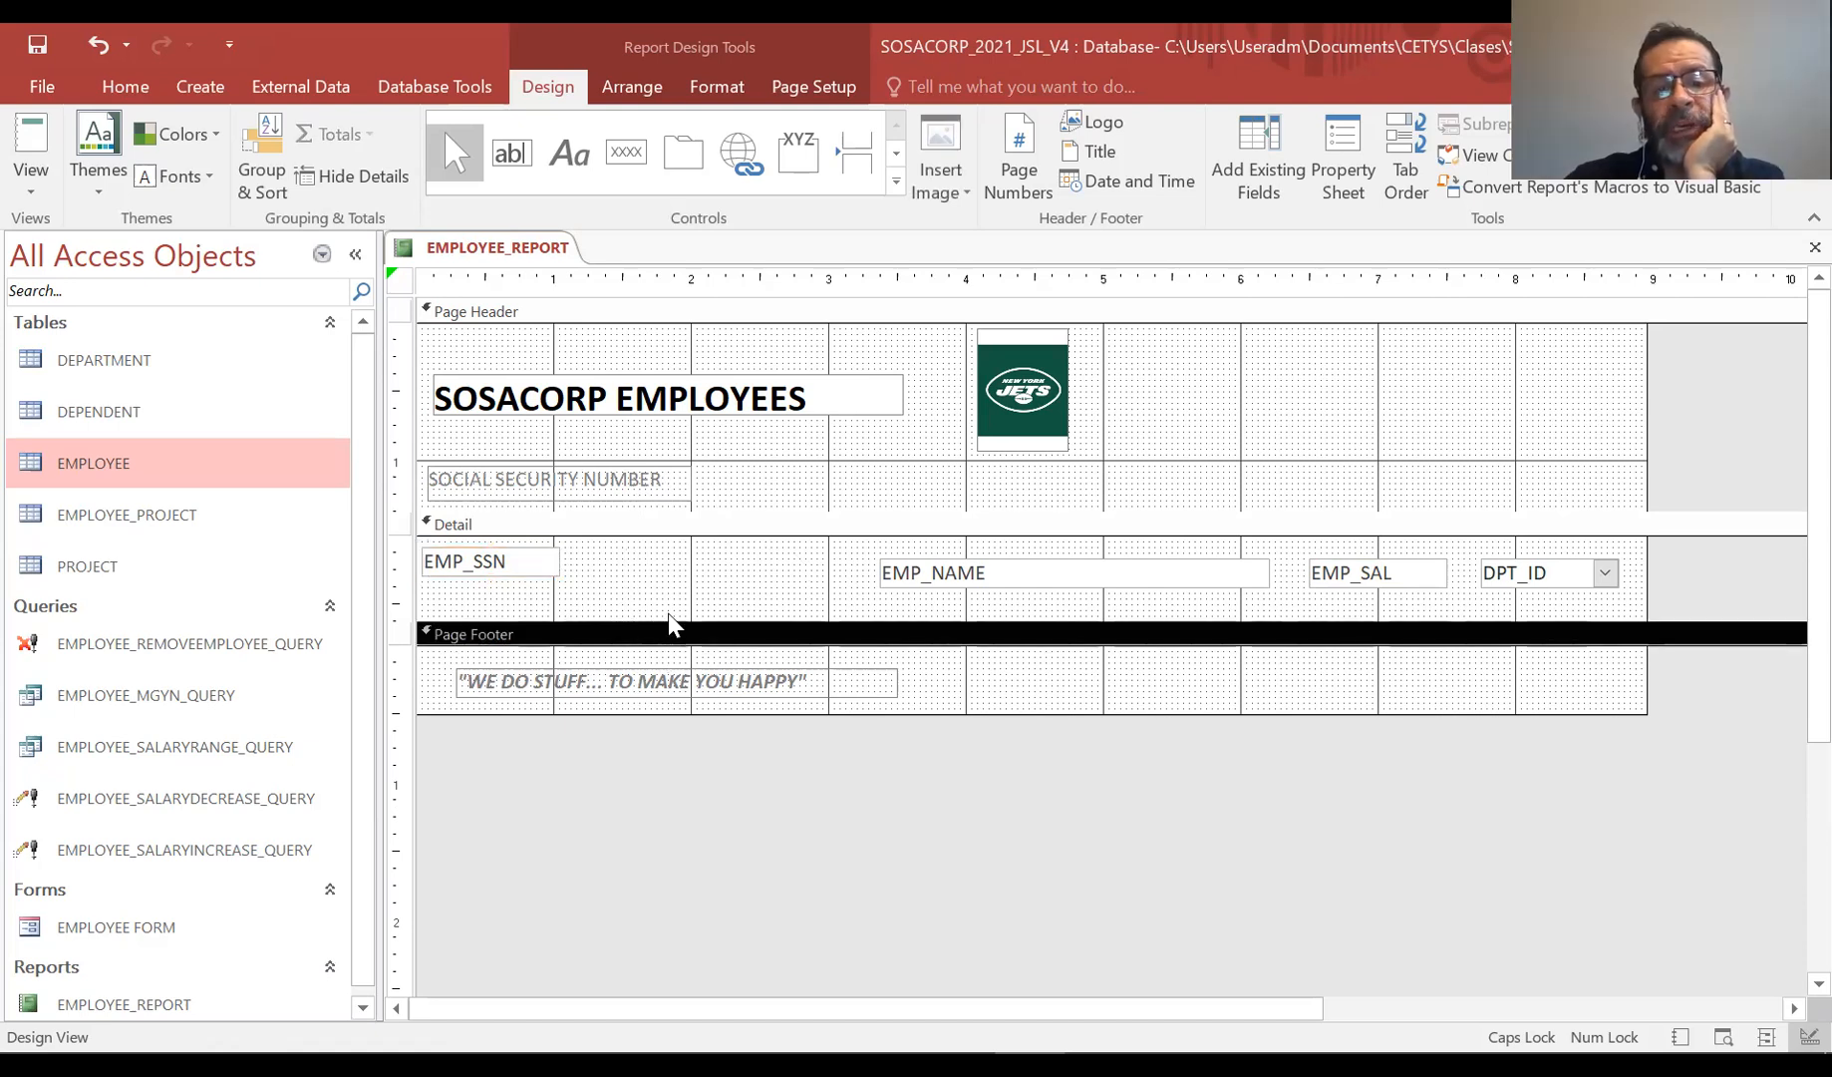
Shrink the Detail section height and move the EMP_NAME field left to sit beside EMP_SSN
{"action": "left_click_drag", "start_coordinate": [668, 620], "coordinate": [668, 599]}
{"action": "left_click", "coordinate": [1054, 560]}
{"action": "left_click_drag", "start_coordinate": [1054, 560], "coordinate": [878, 549]}
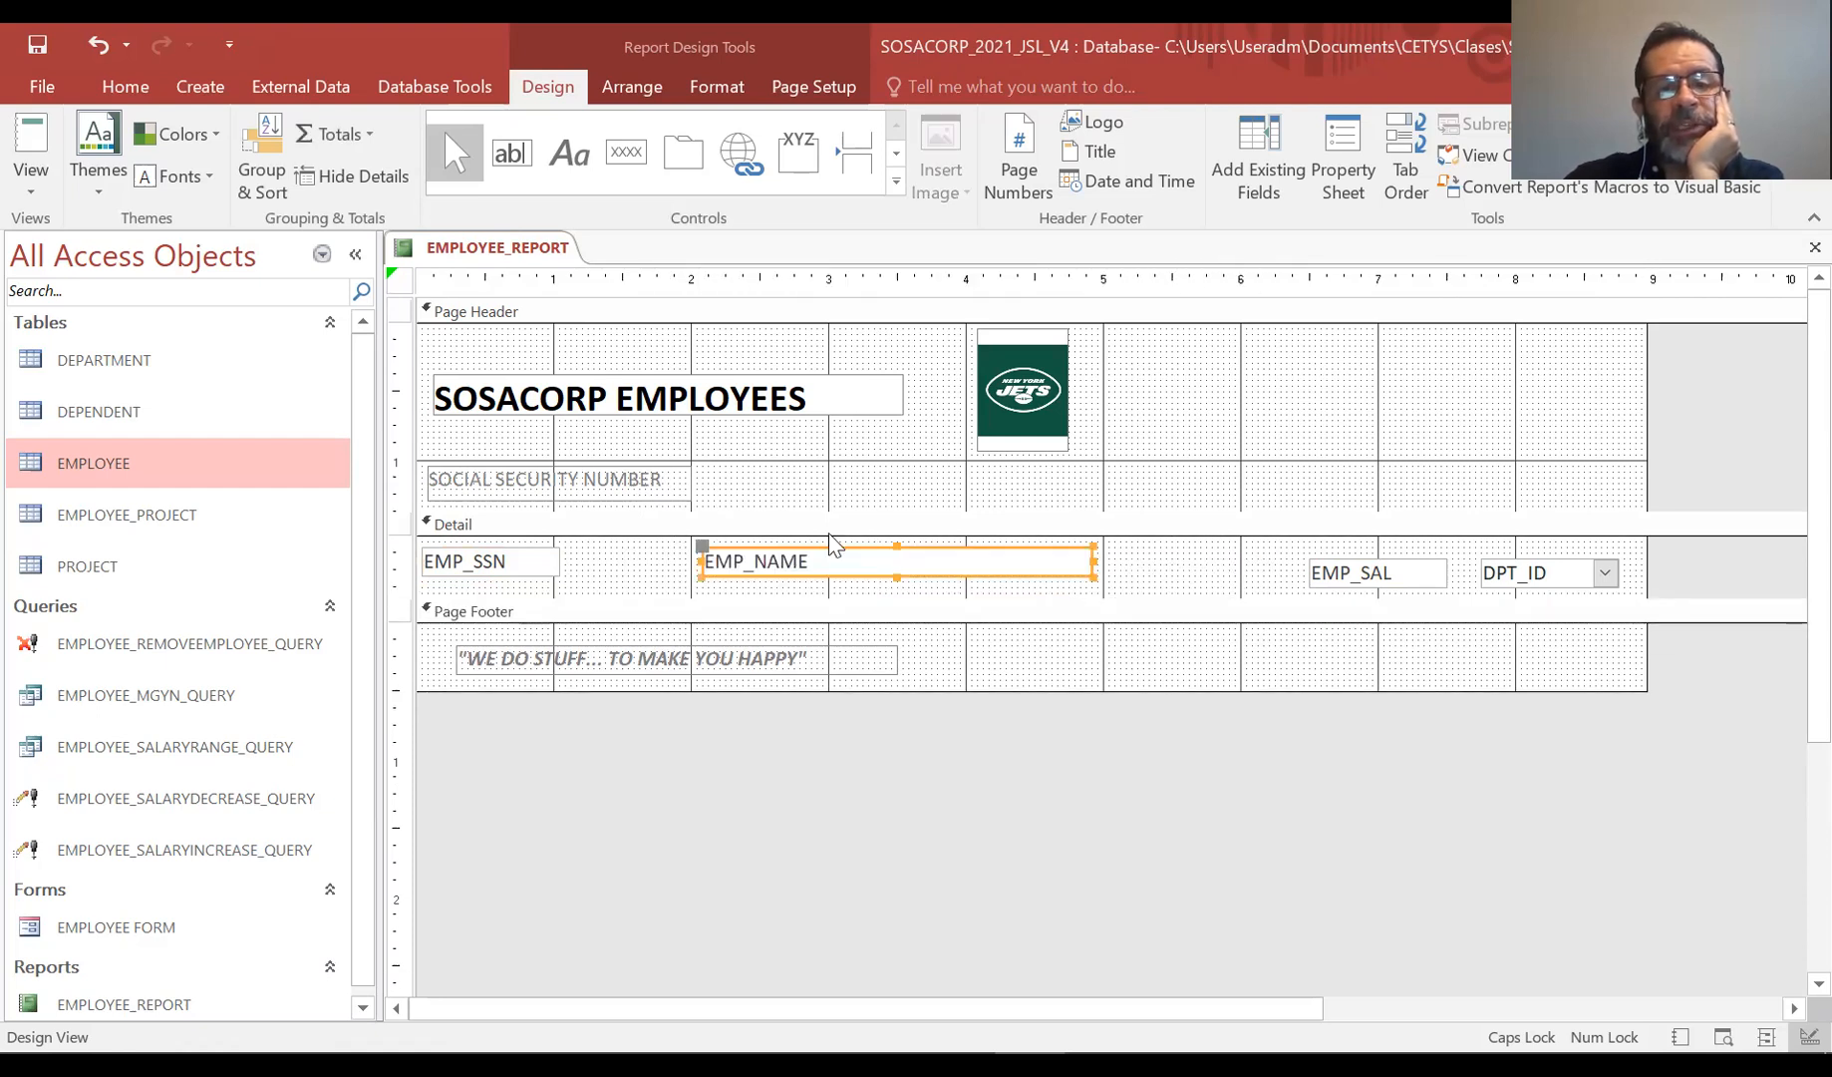
Add a NAME label in the Page Header above the EMP_NAME field
{"action": "left_click", "coordinate": [563, 144]}
{"action": "mouse_move", "coordinate": [714, 463]}
{"action": "left_mouse_down"}
{"action": "mouse_move", "coordinate": [743, 496]}
{"action": "mouse_move", "coordinate": [955, 494]}
{"action": "left_mouse_up"}
{"action": "type", "text": "NAME"}
{"action": "left_click", "coordinate": [970, 495]}
{"action": "left_click", "coordinate": [936, 466]}
{"action": "left_click_drag", "start_coordinate": [926, 464], "coordinate": [921, 473]}
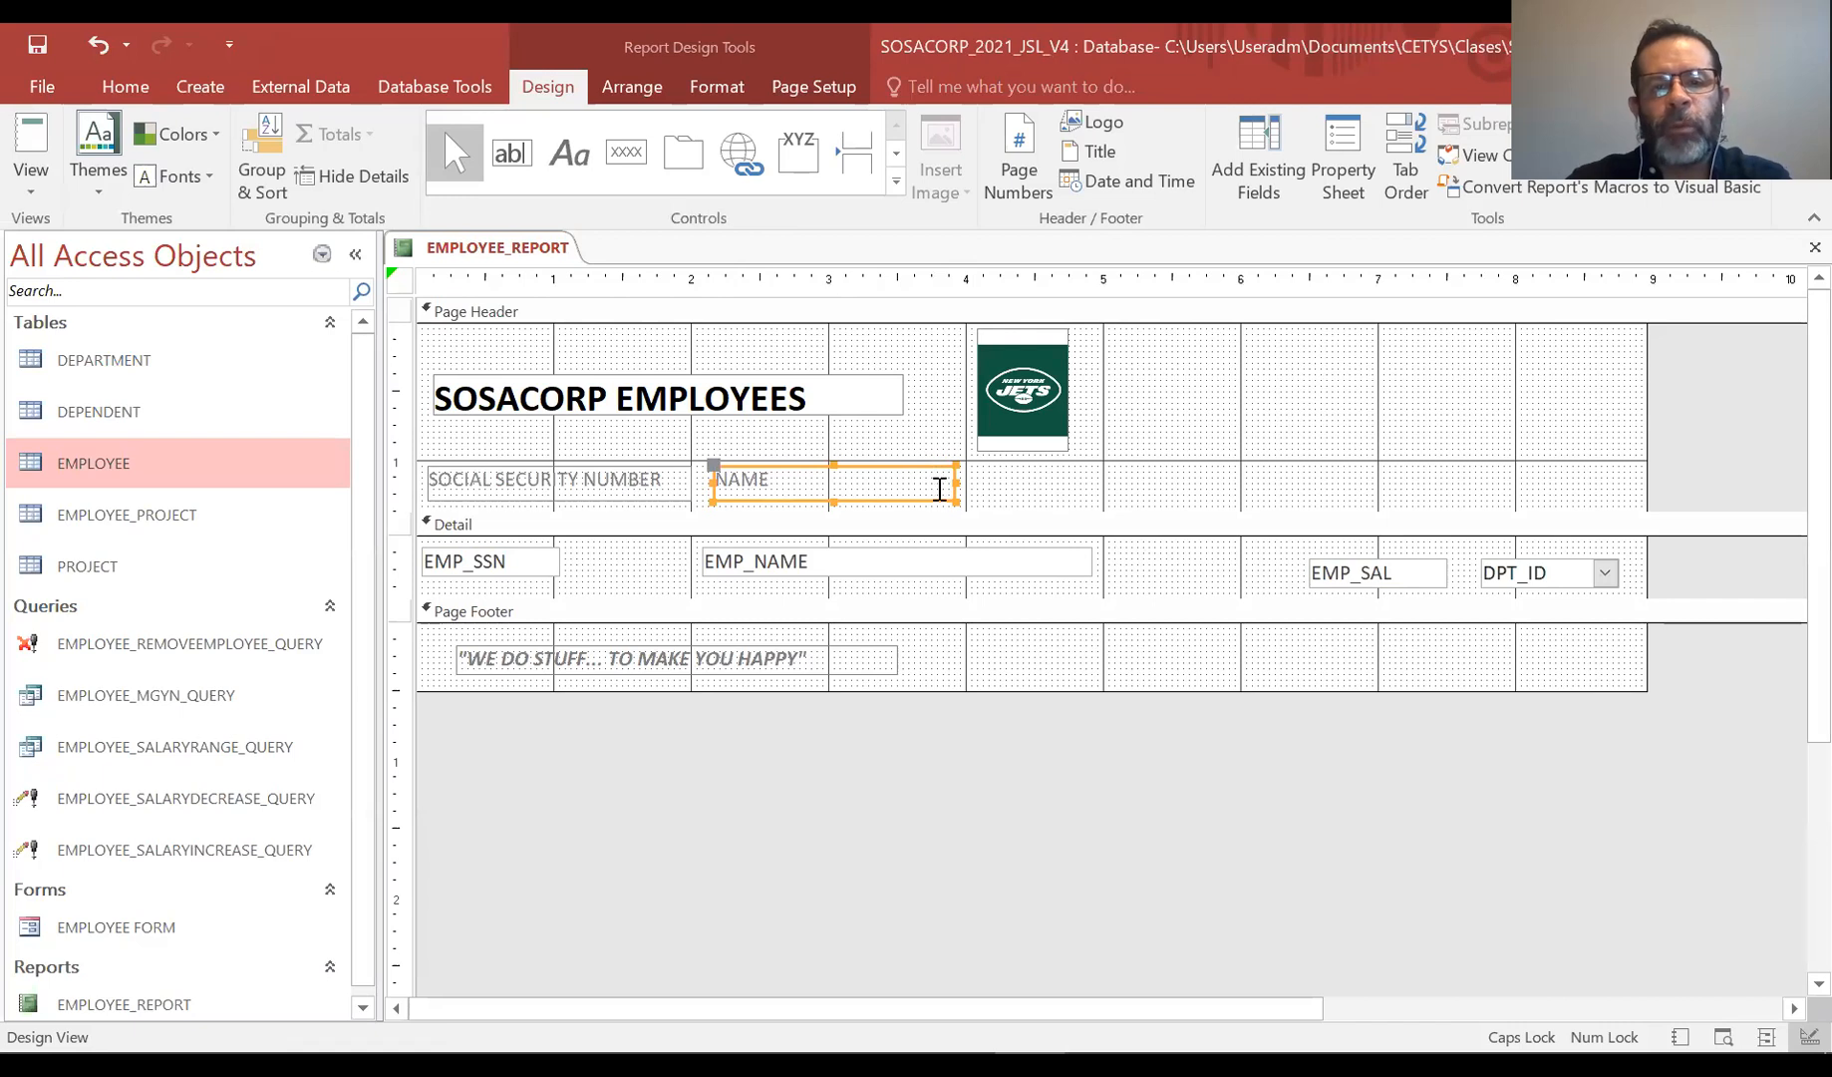
Add a SALARY (DLLS) label in the Page Header and move the EMP_SAL field beneath it
{"action": "left_click", "coordinate": [569, 152]}
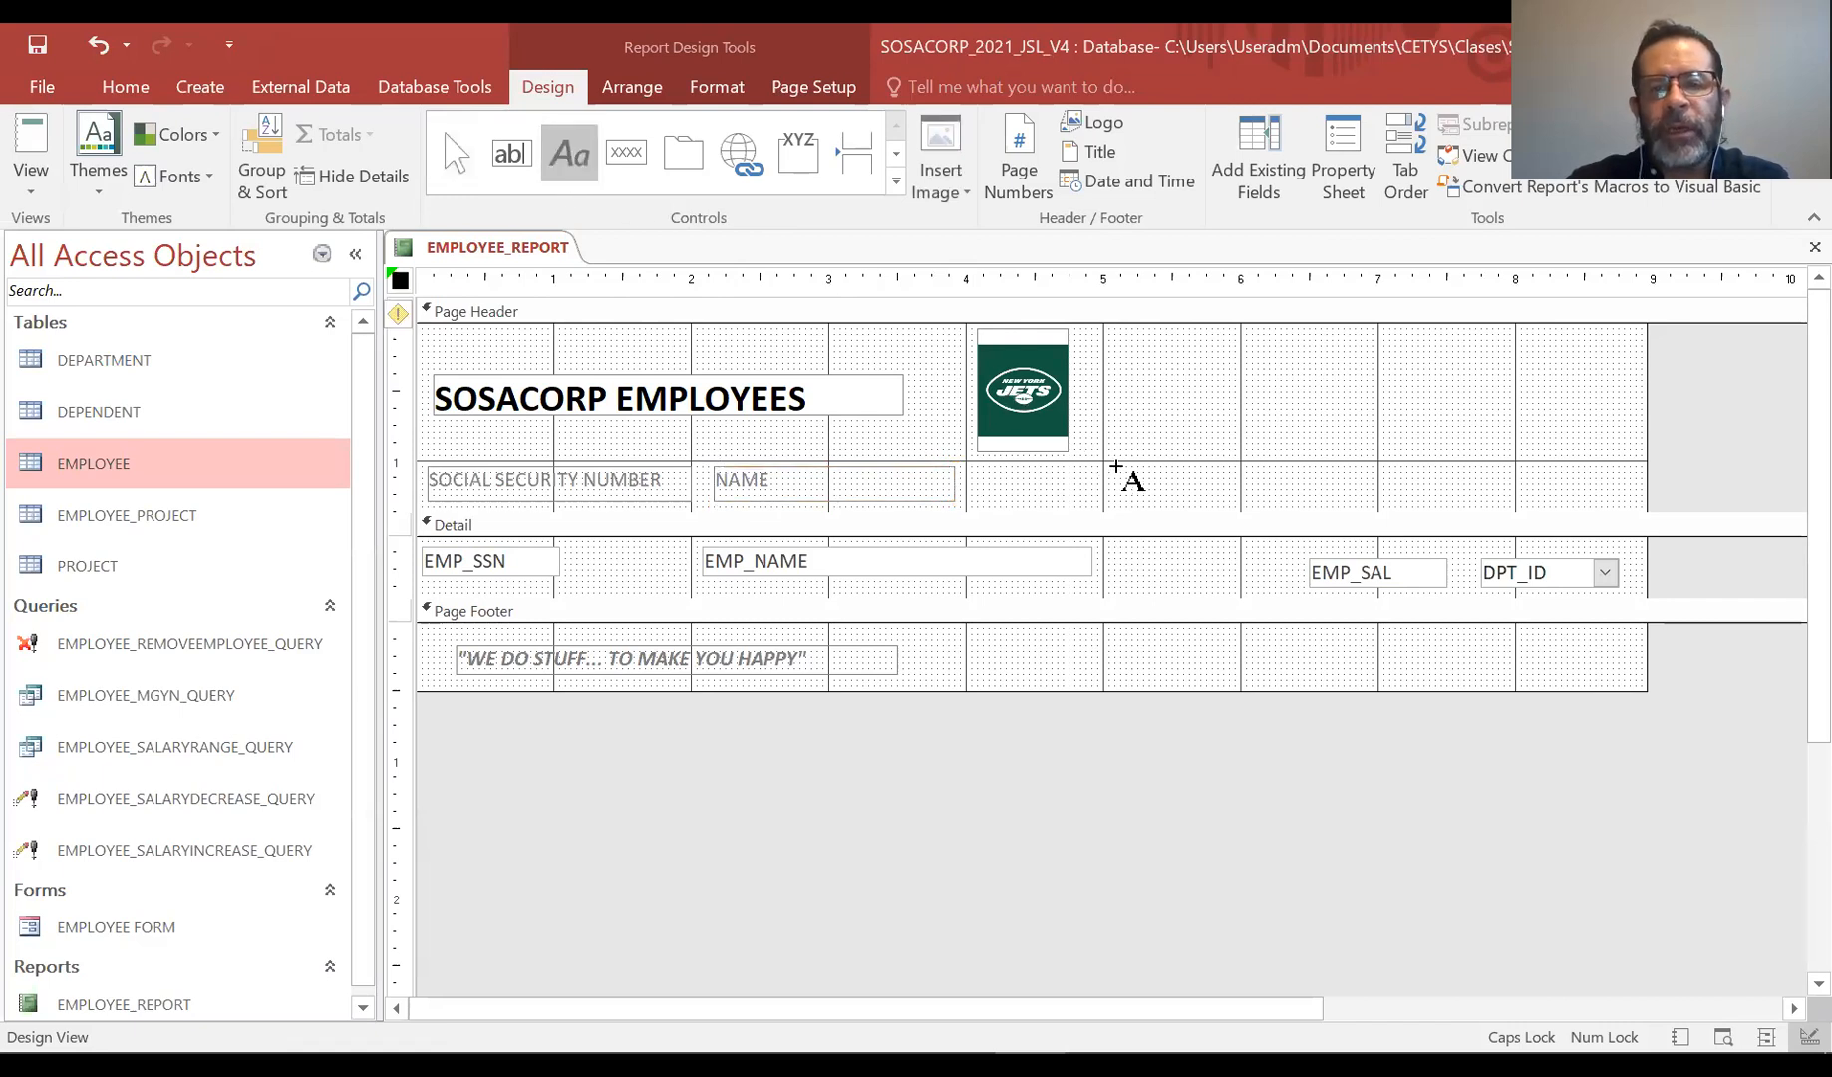
{"action": "left_click_drag", "start_coordinate": [1109, 468], "coordinate": [1269, 505]}
{"action": "type", "text": "SALA"}
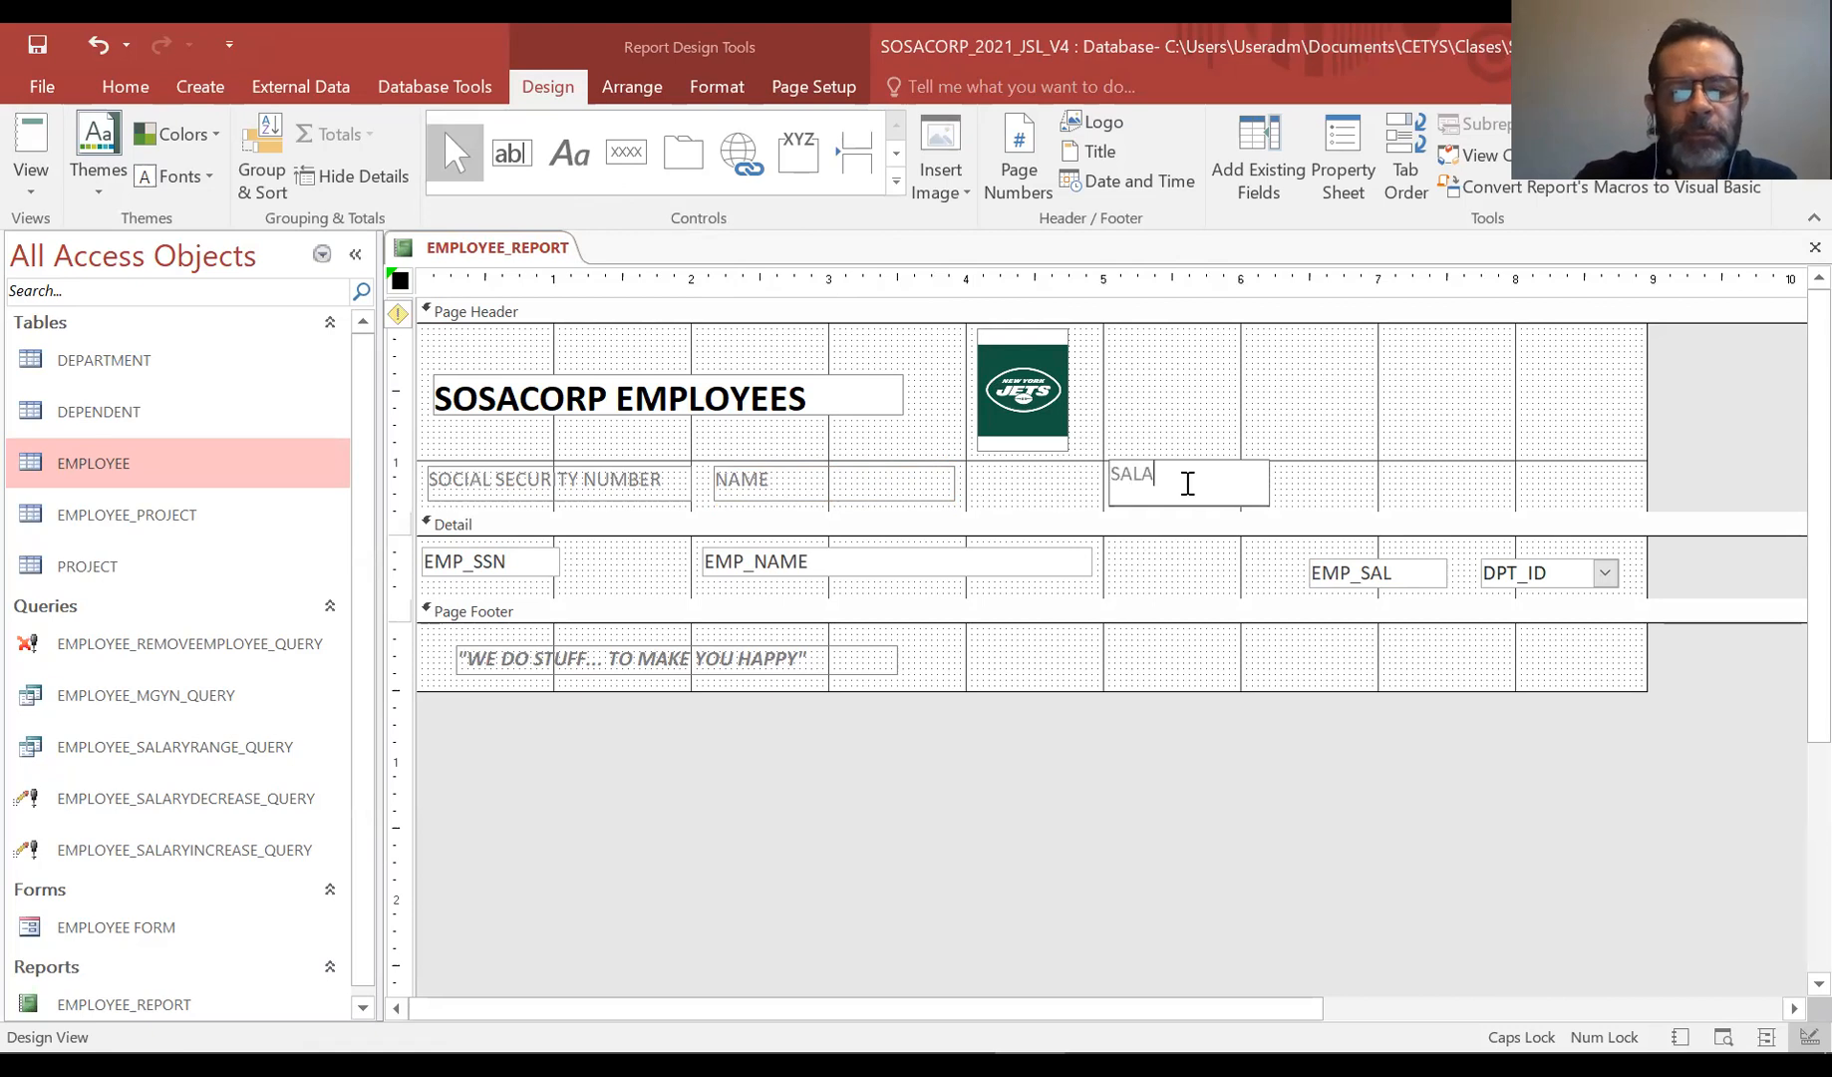
{"action": "type", "text": "RY (DLLS)"}
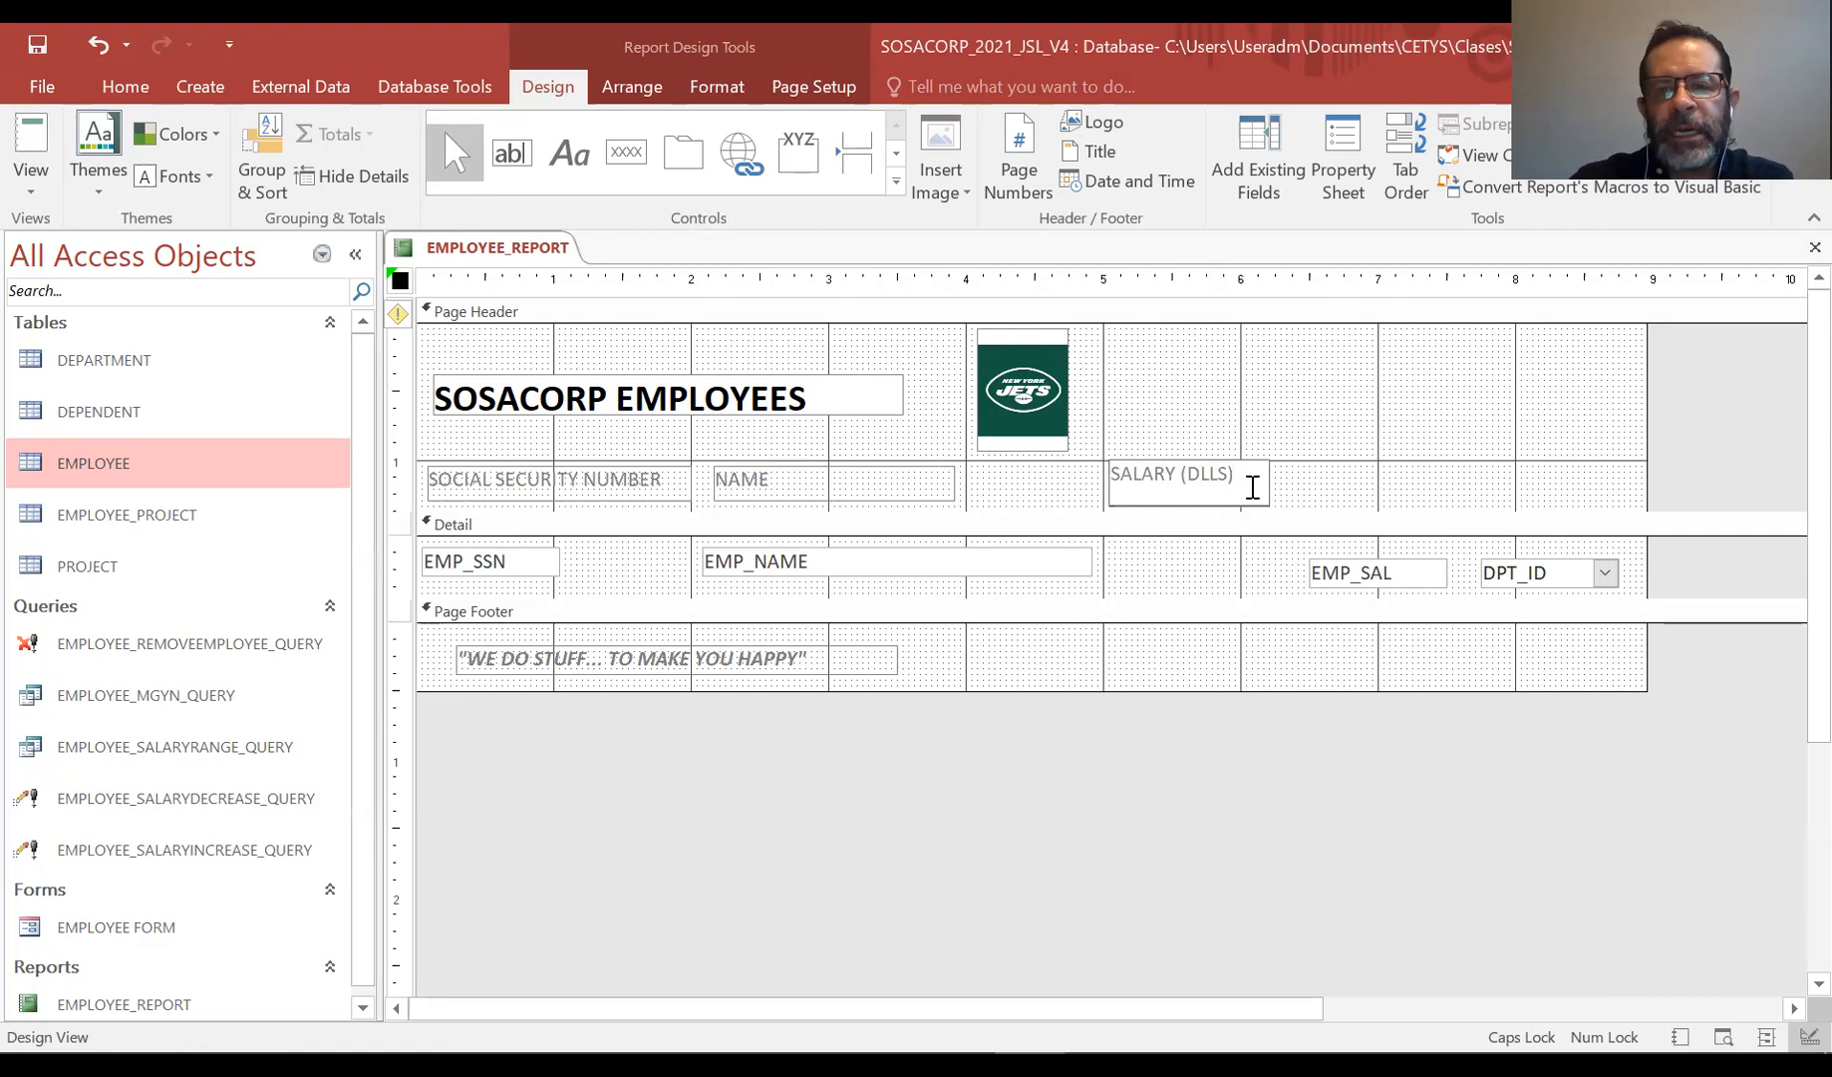
{"action": "left_click", "coordinate": [1260, 450]}
{"action": "left_click", "coordinate": [1228, 486]}
{"action": "left_click_drag", "start_coordinate": [1190, 505], "coordinate": [1214, 469]}
{"action": "left_click", "coordinate": [1380, 572]}
{"action": "left_click_drag", "start_coordinate": [1420, 565], "coordinate": [1211, 550]}
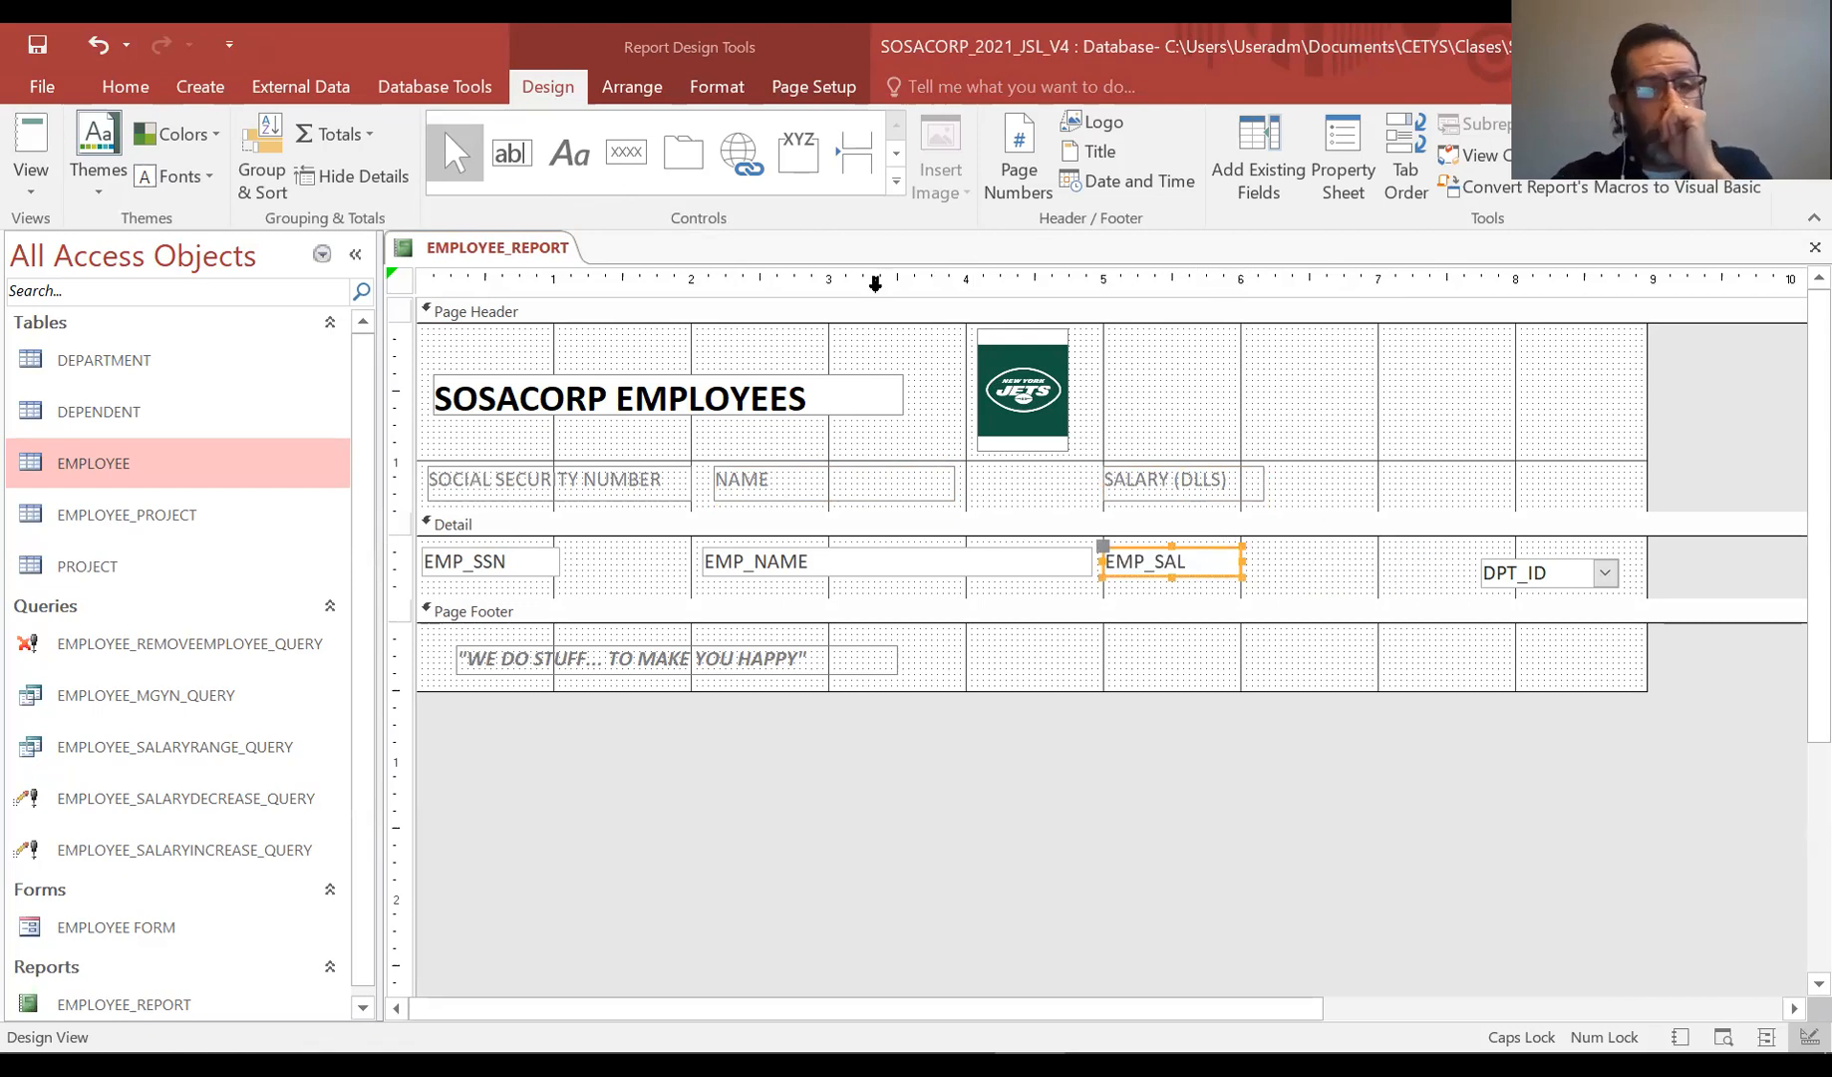
Add a DEPARTMENT ID label in the Page Header and move the DPT_ID field beneath it
{"action": "left_click", "coordinate": [558, 145]}
{"action": "left_click_drag", "start_coordinate": [1293, 461], "coordinate": [1458, 489]}
{"action": "type", "text": "DEPARTMENT ID"}
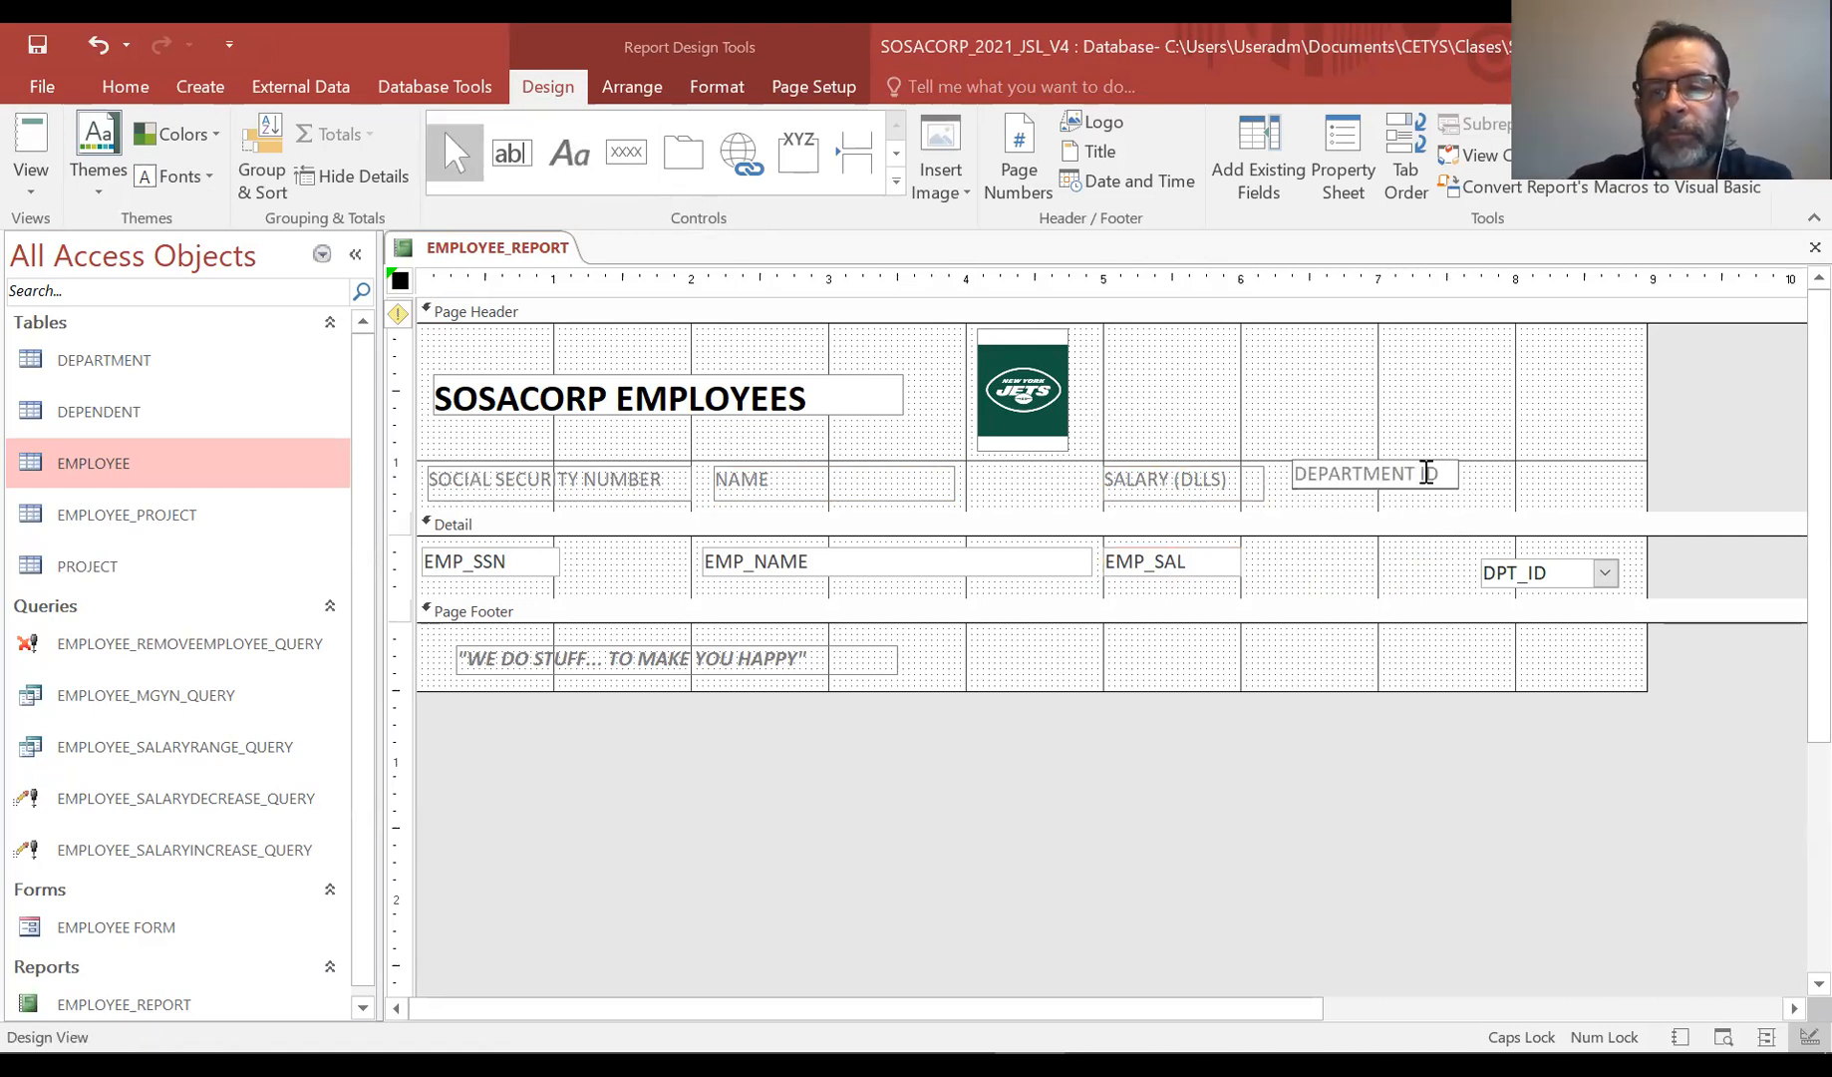
{"action": "key", "text": "Return"}
{"action": "left_click_drag", "start_coordinate": [1433, 467], "coordinate": [1433, 478]}
{"action": "left_click_drag", "start_coordinate": [1588, 570], "coordinate": [1393, 548]}
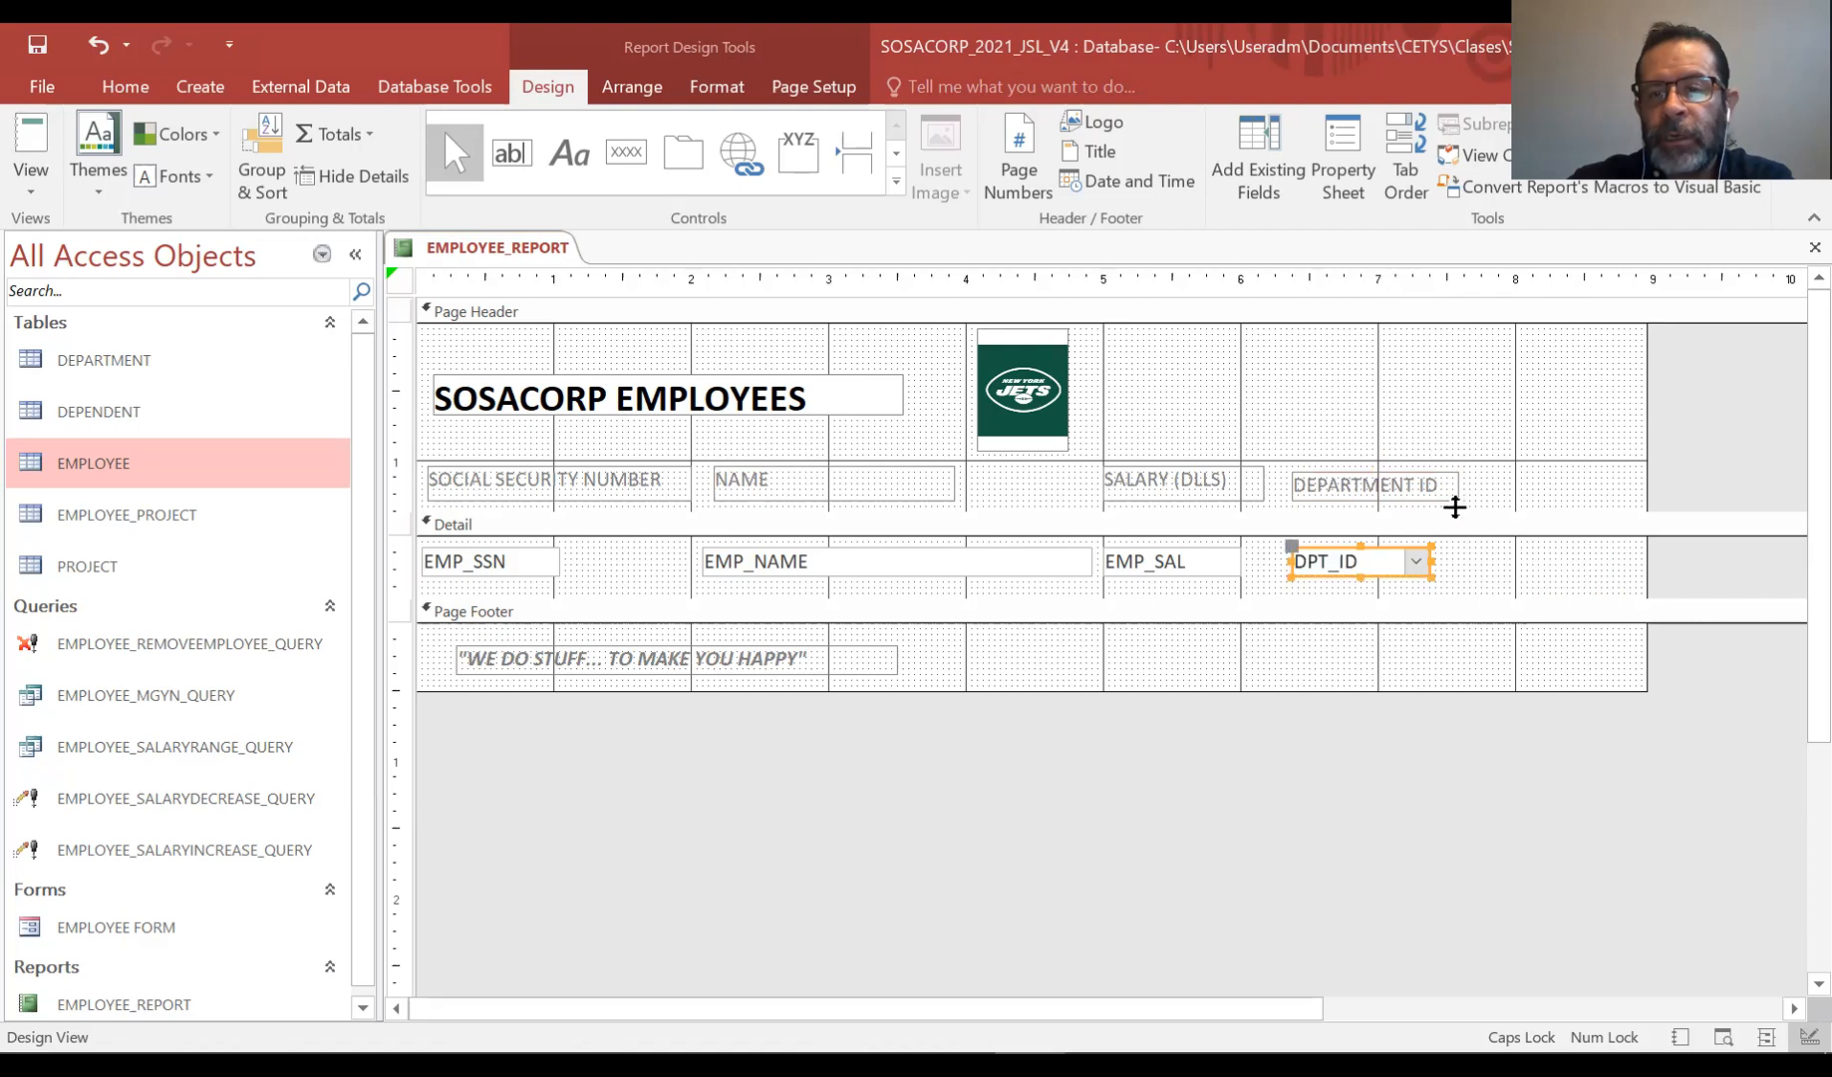
Narrow the report width to end just after the department column and preview it in Report View
{"action": "left_click_drag", "start_coordinate": [1640, 434], "coordinate": [1477, 426]}
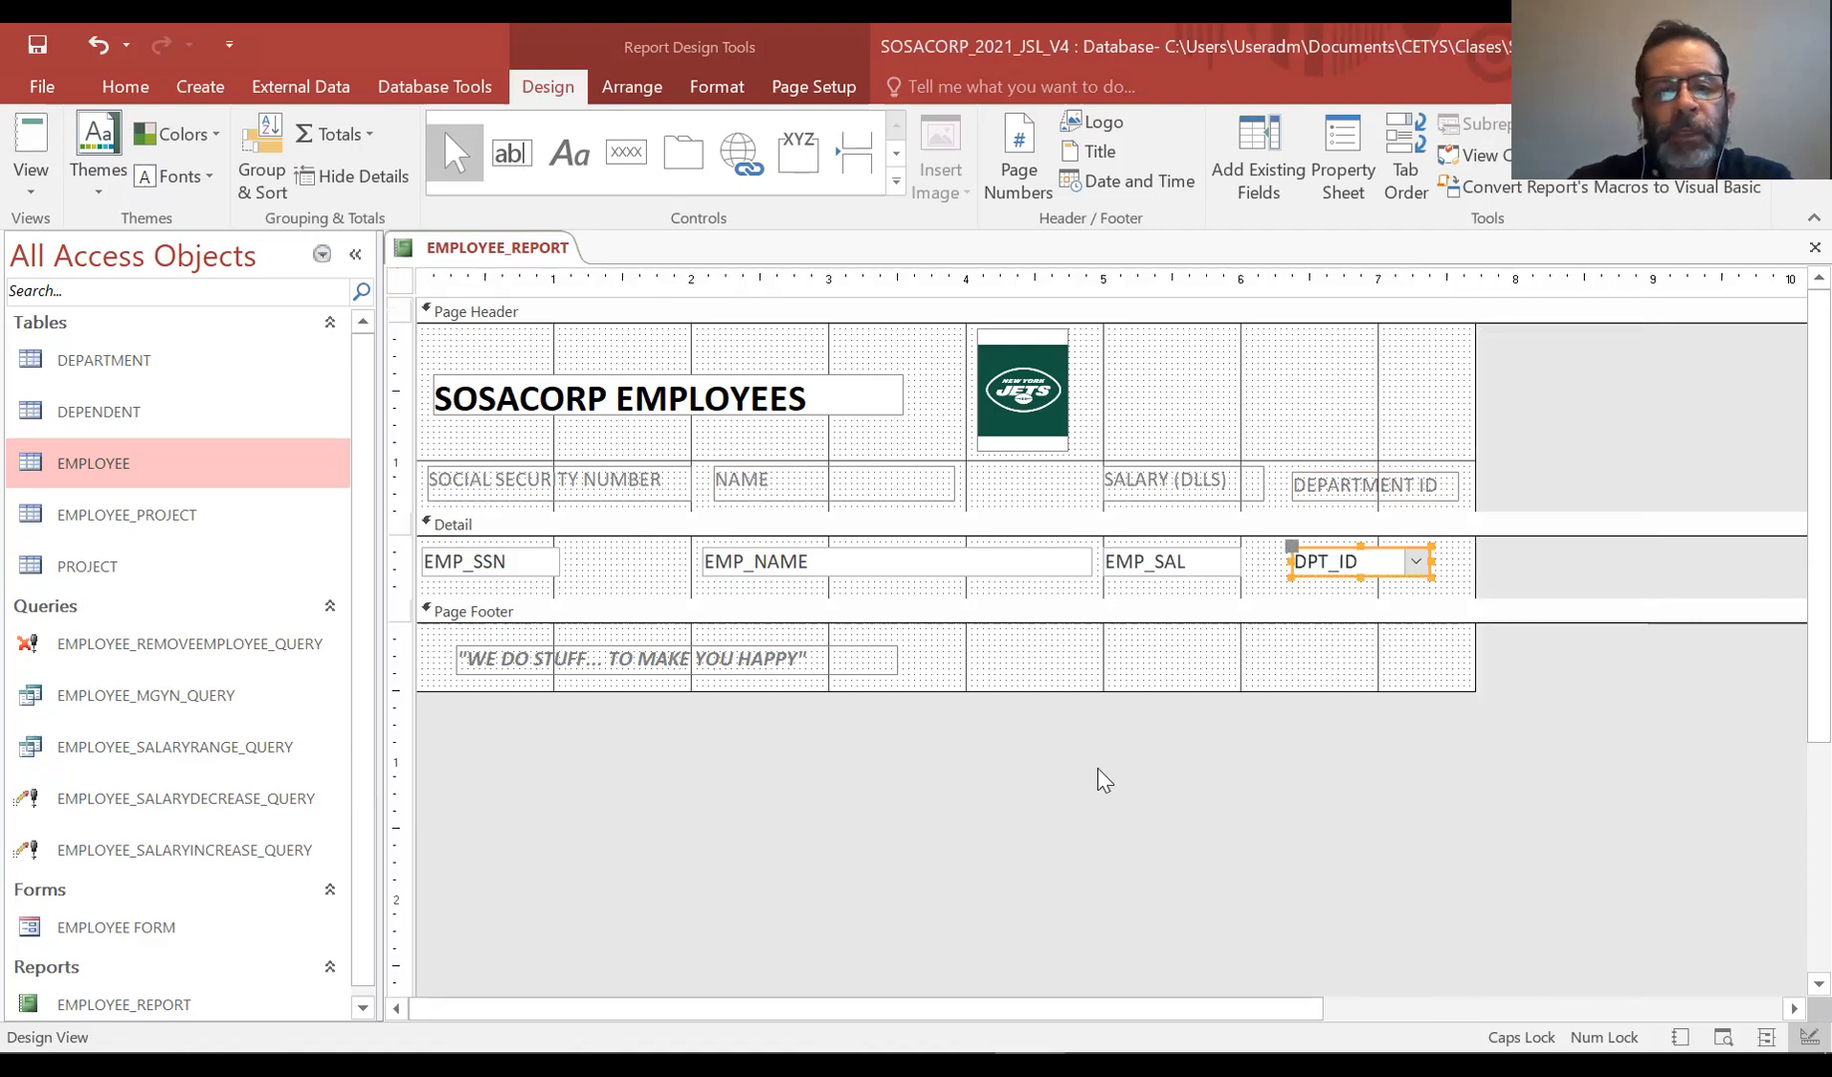
{"action": "left_click", "coordinate": [31, 191]}
{"action": "left_click", "coordinate": [33, 233]}
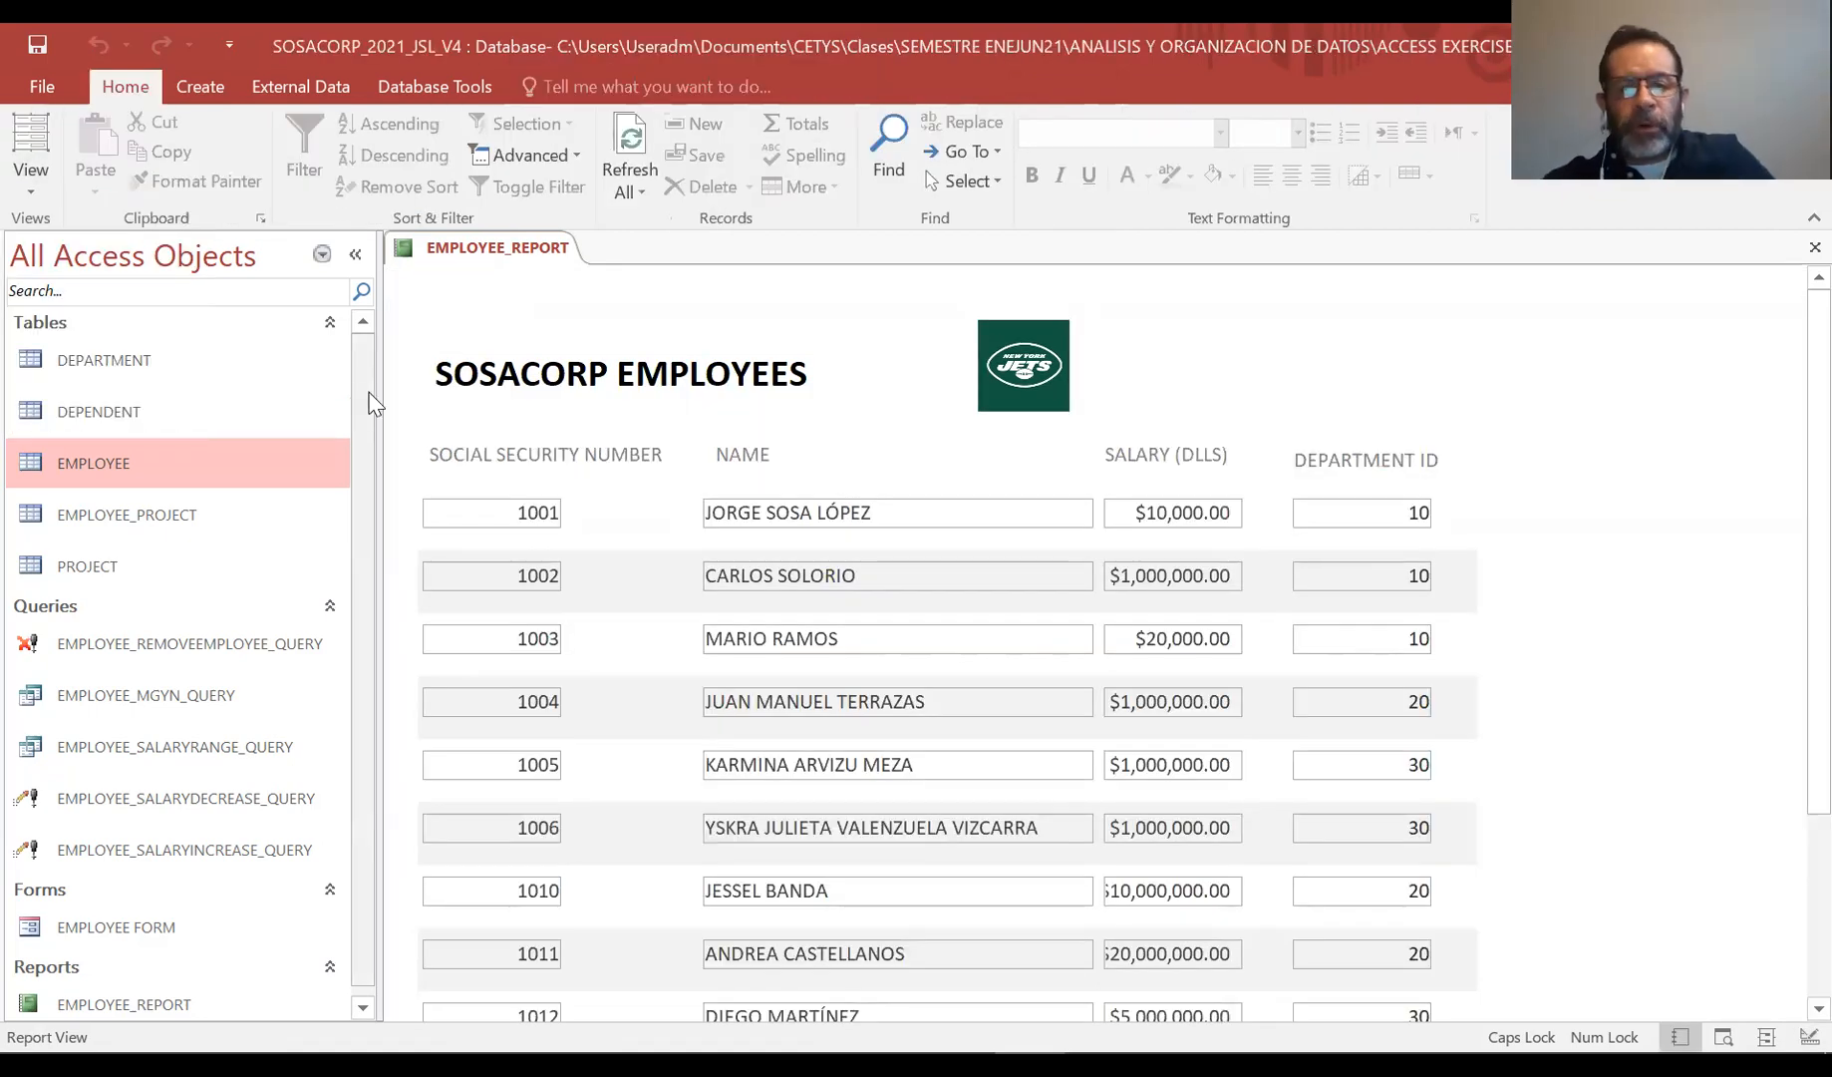
{"action": "scroll", "coordinate": [1786, 485], "scroll_direction": "down", "scroll_amount": 5}
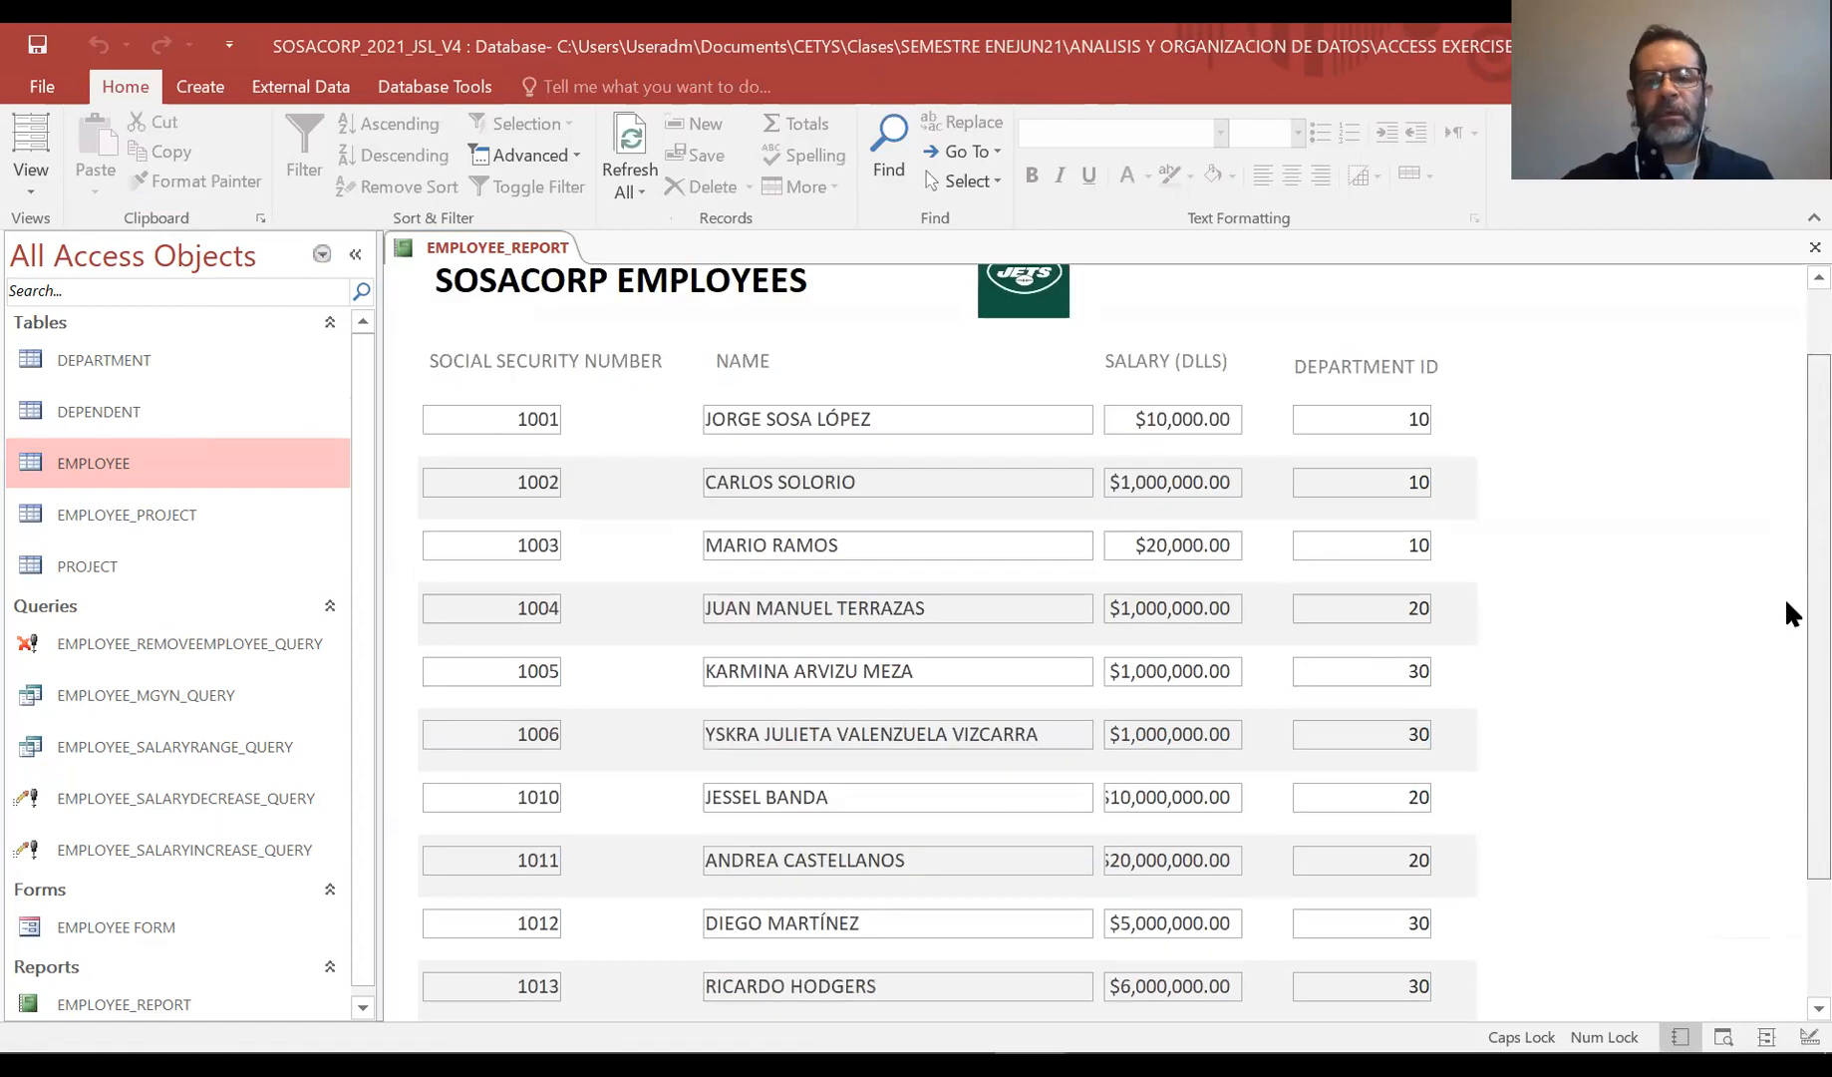
{"action": "scroll", "coordinate": [1786, 785], "scroll_direction": "up", "scroll_amount": 5}
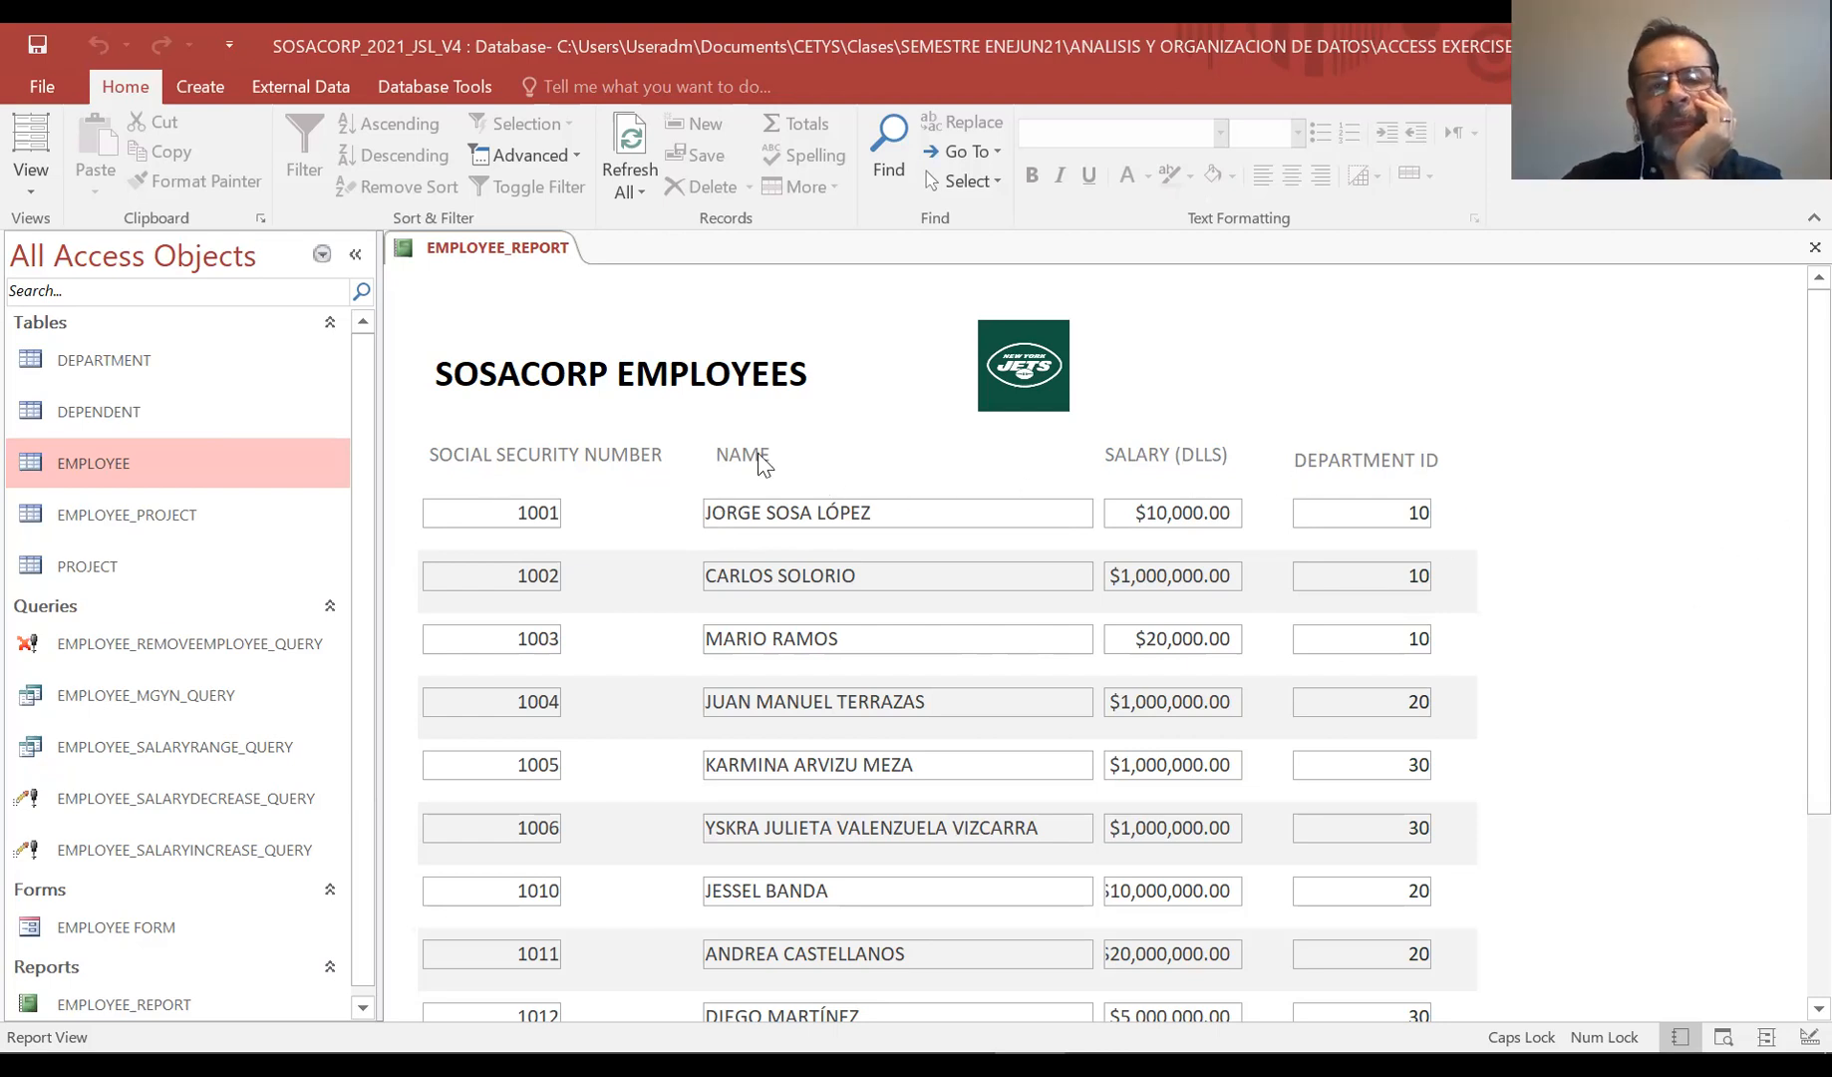
Return to Design View and start a new conditional formatting rule for the EMP_SAL field
{"action": "left_click", "coordinate": [36, 194]}
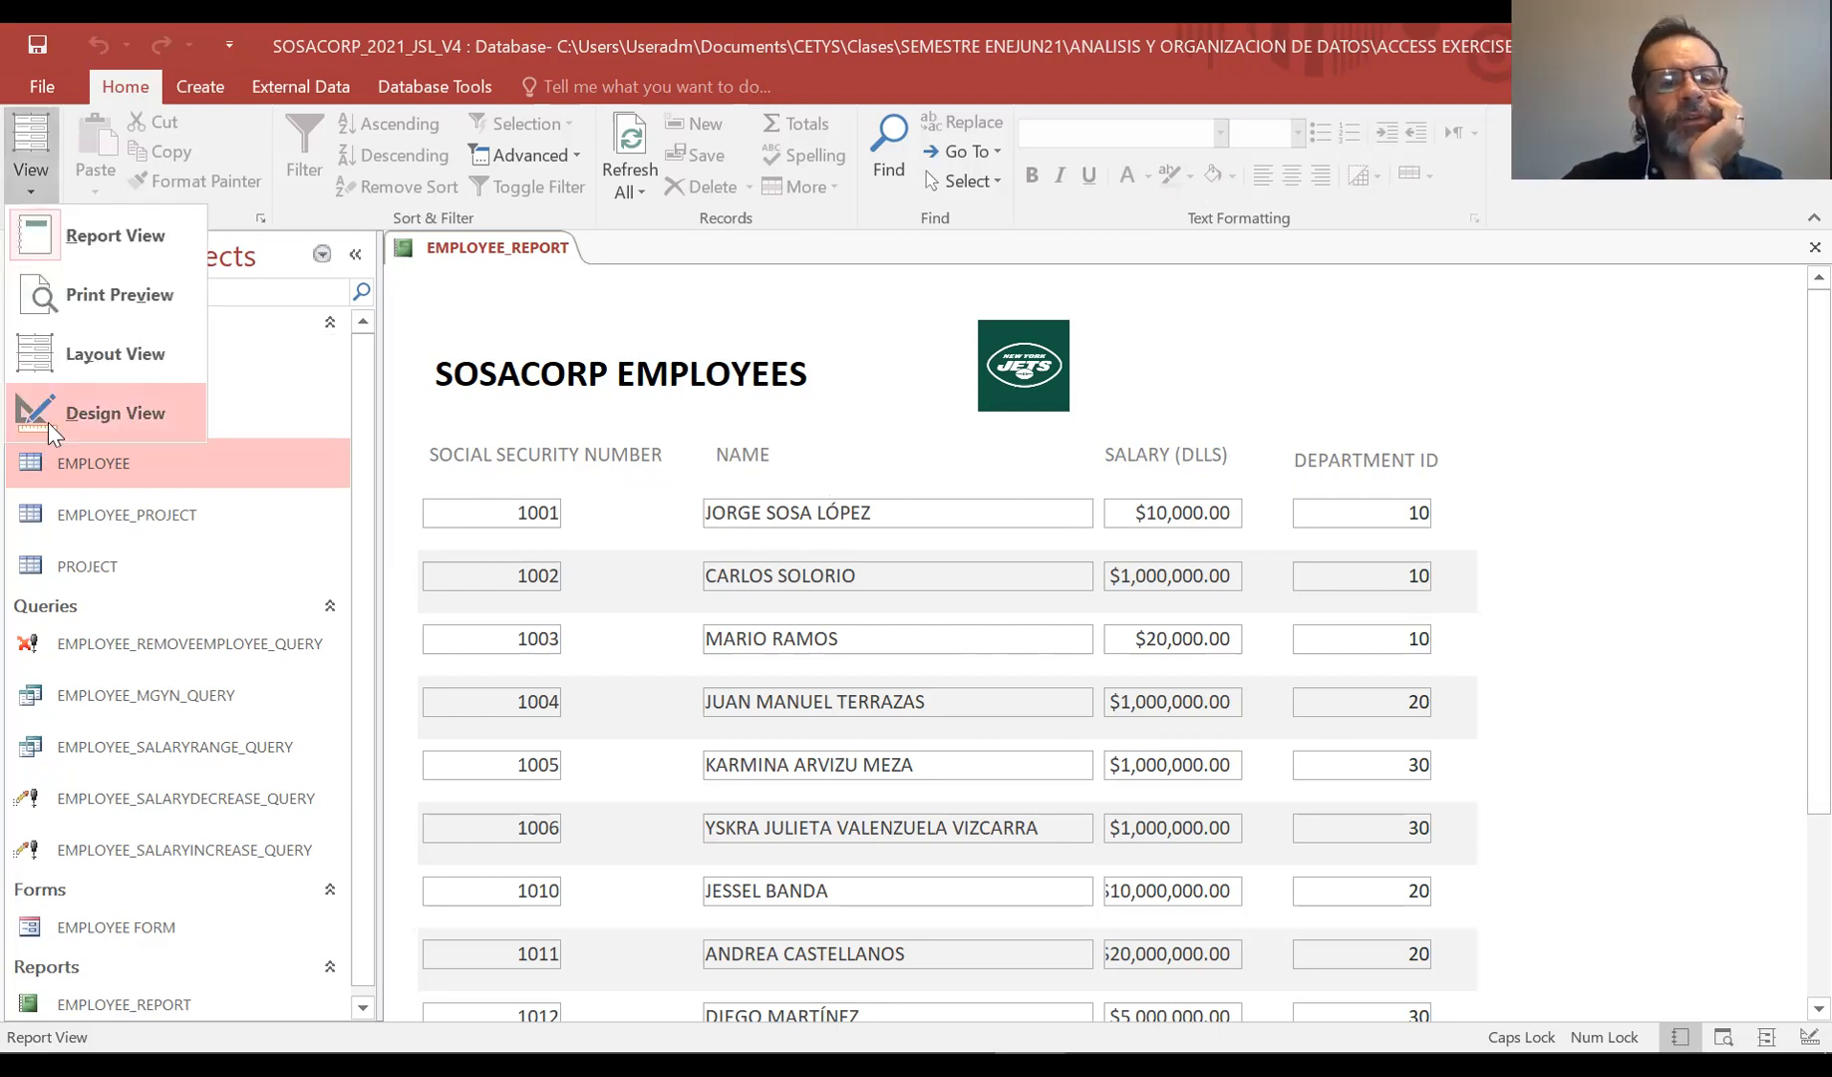
{"action": "left_click", "coordinate": [47, 423]}
{"action": "left_click", "coordinate": [1205, 554]}
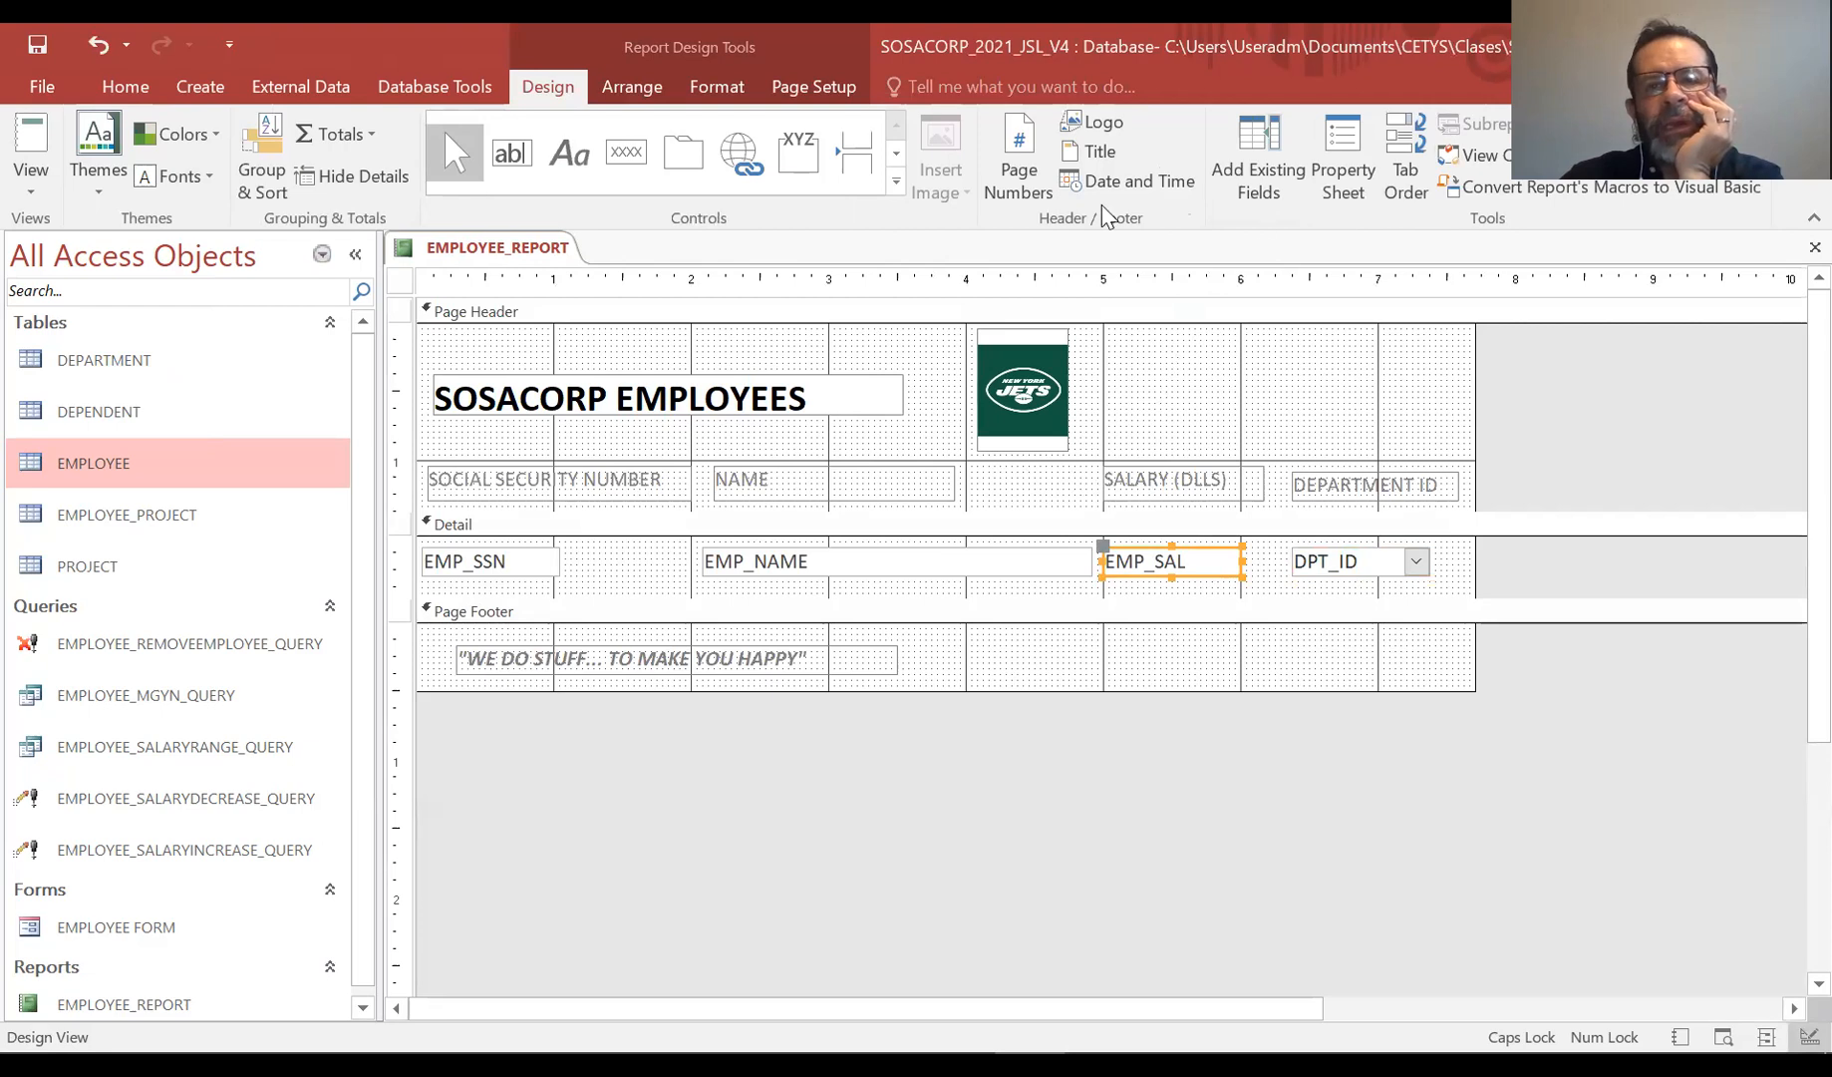
{"action": "left_click", "coordinate": [629, 87]}
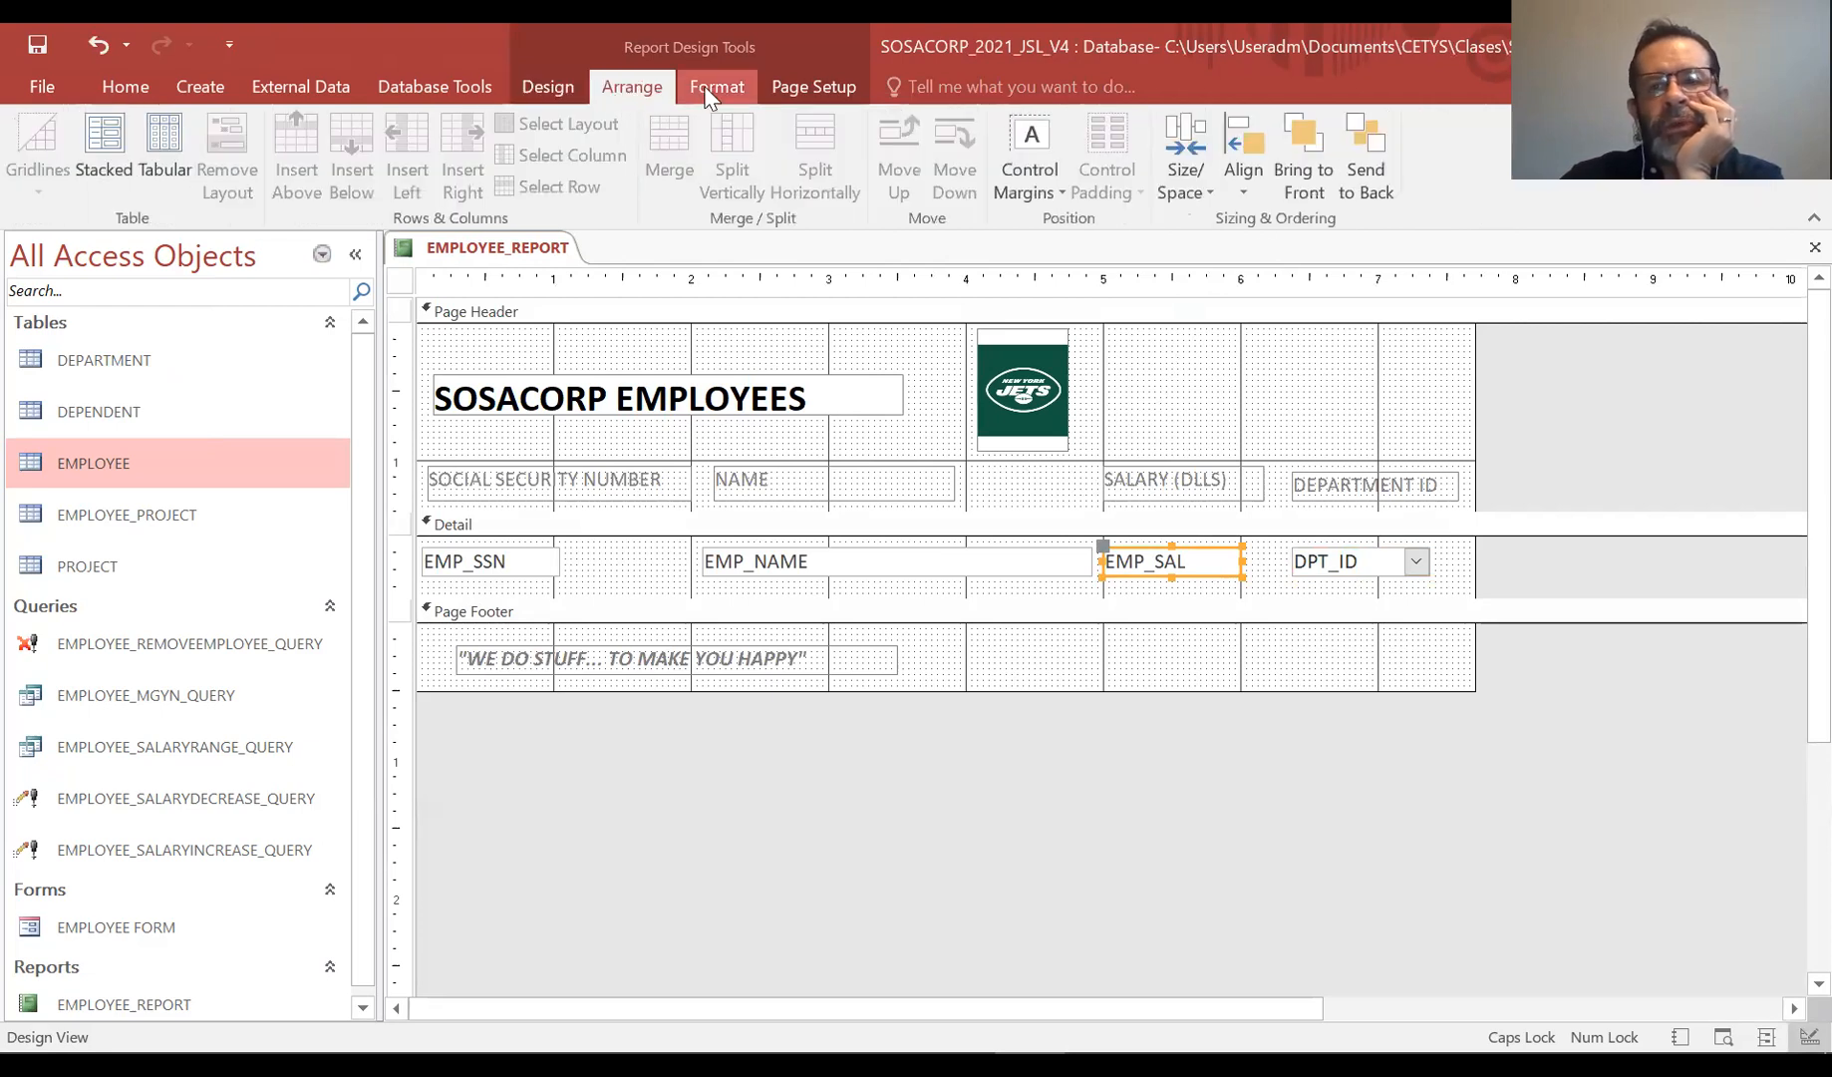
{"action": "left_click", "coordinate": [717, 86]}
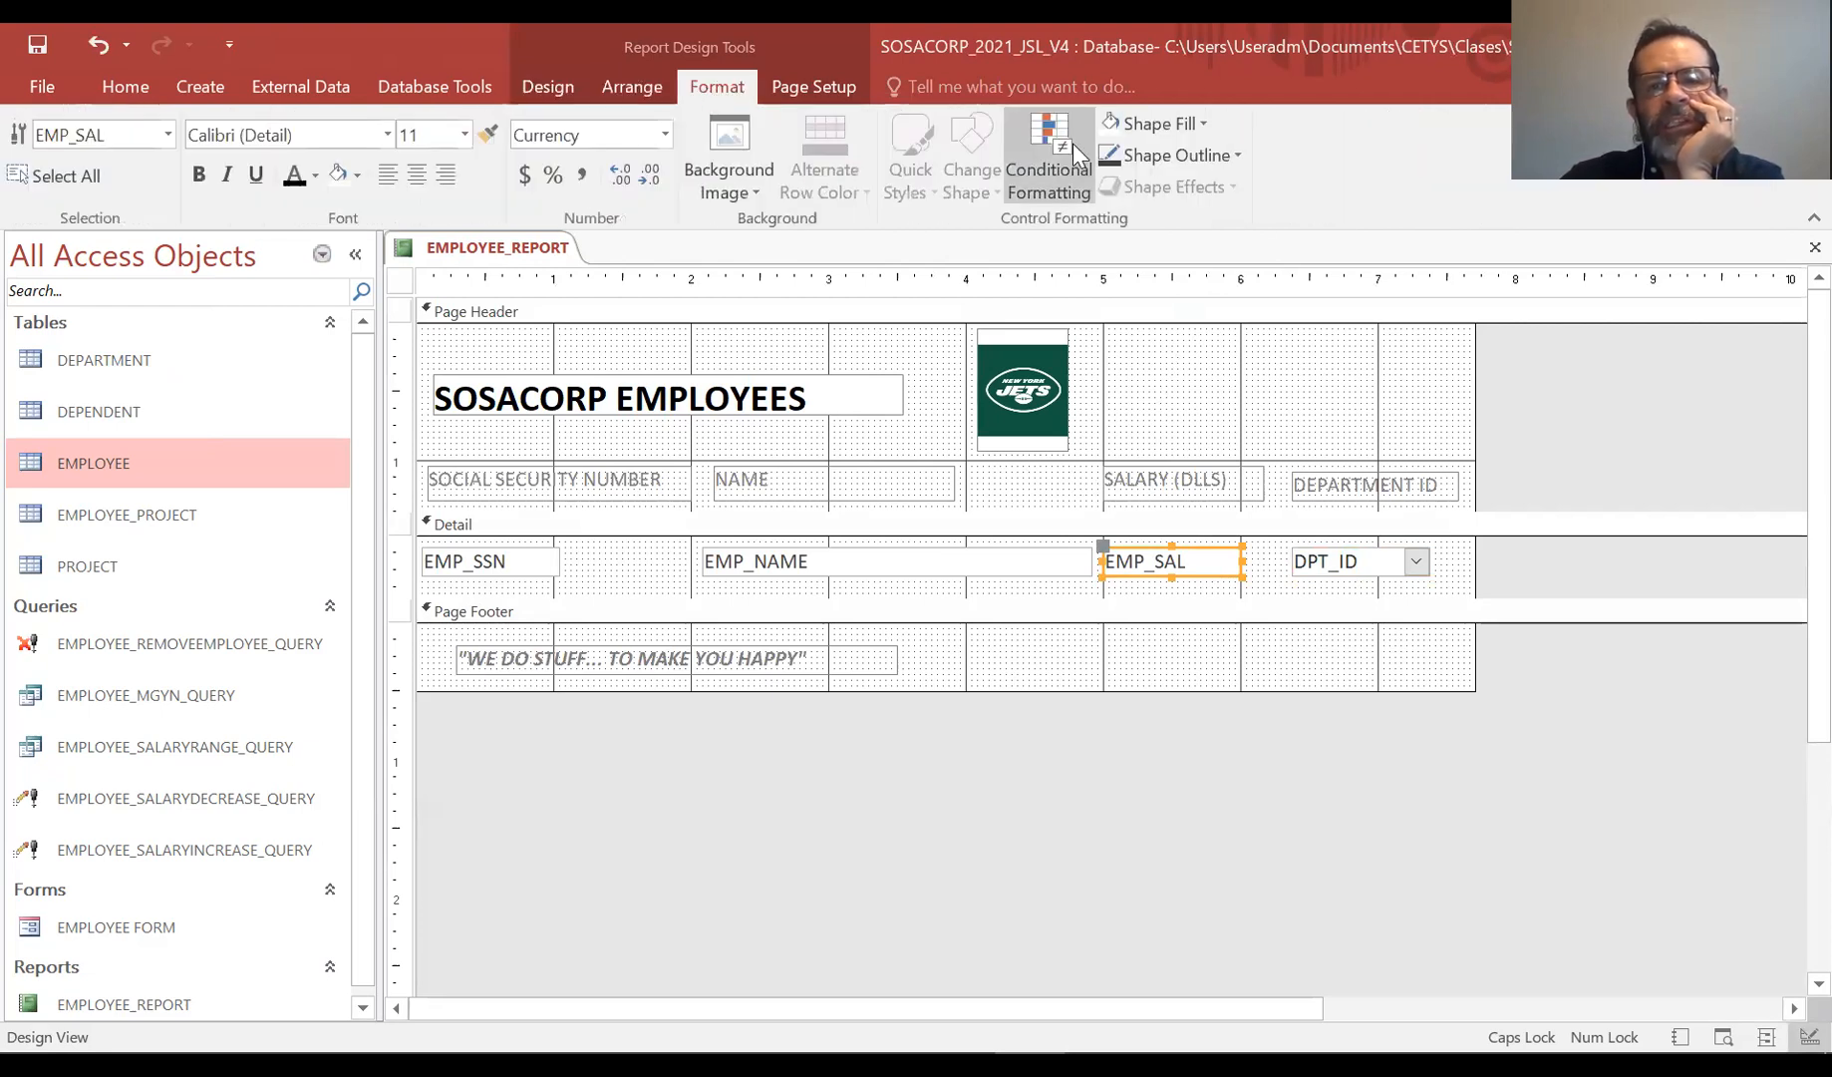
{"action": "left_click", "coordinate": [1051, 158]}
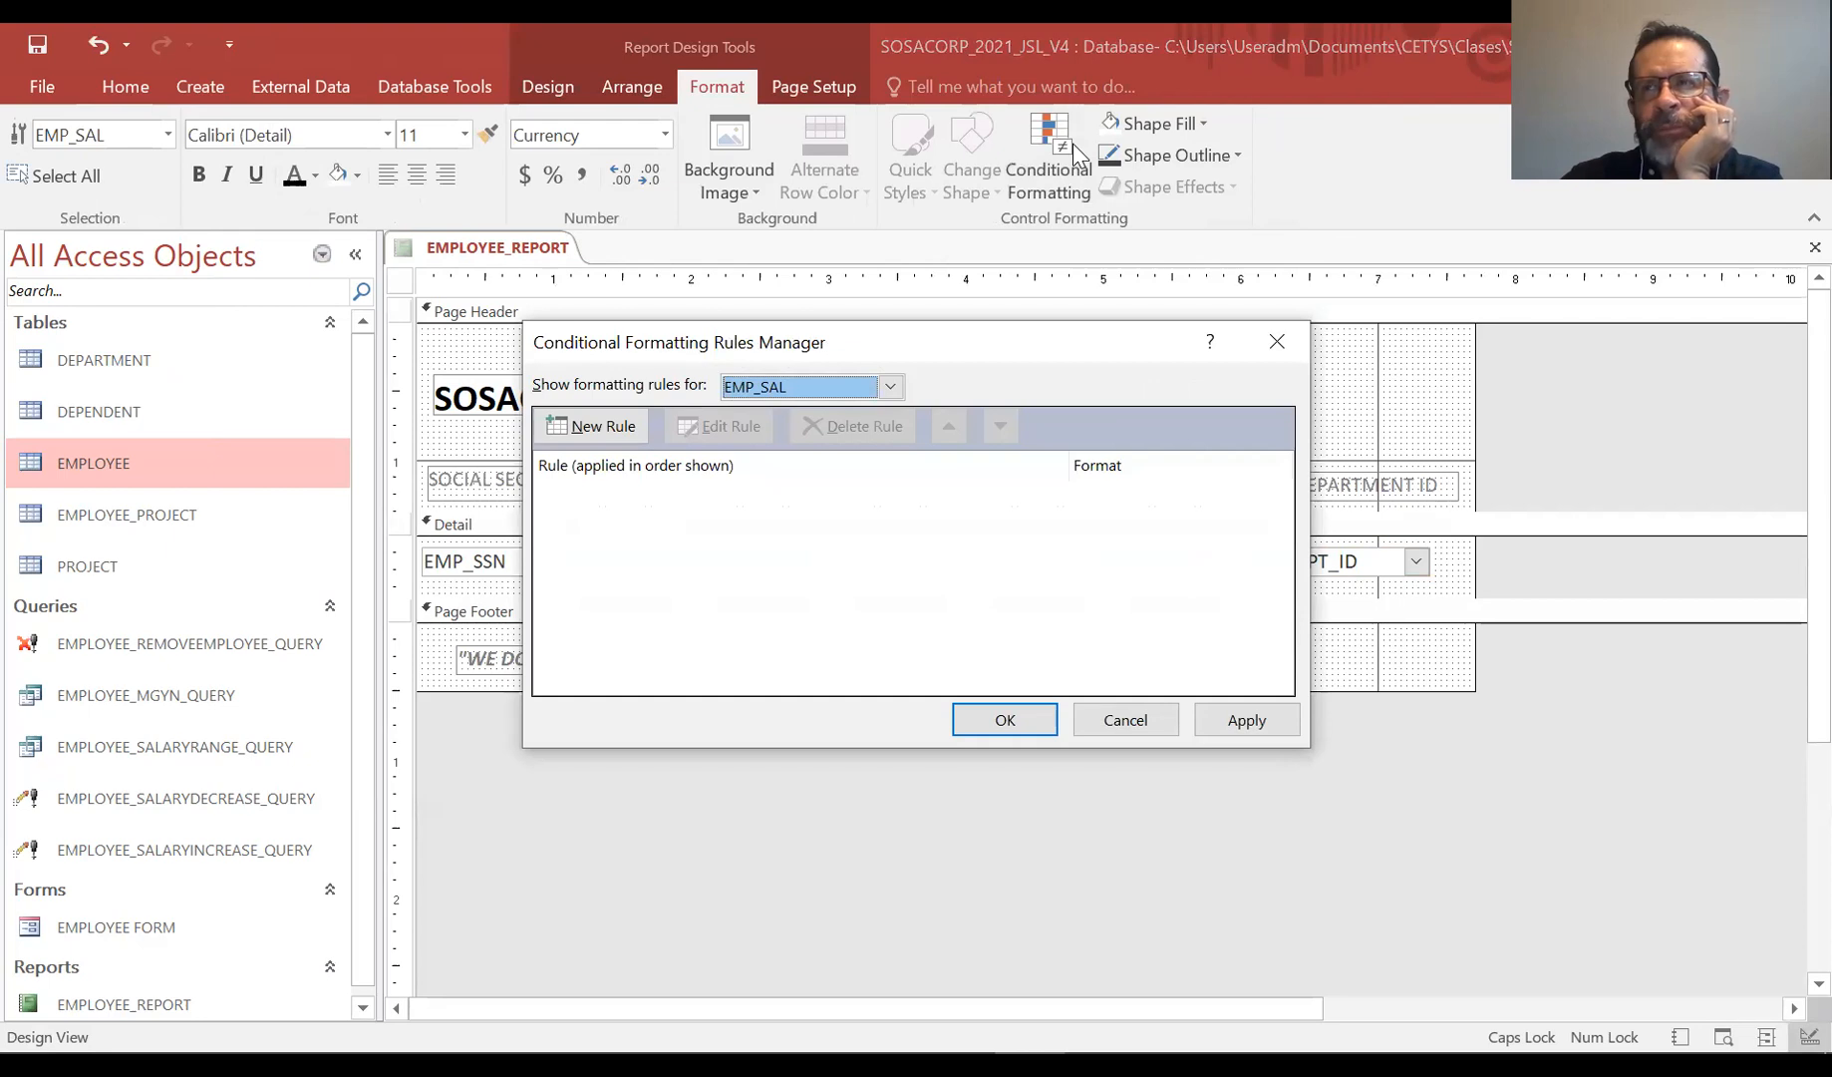
{"action": "left_click", "coordinate": [605, 430]}
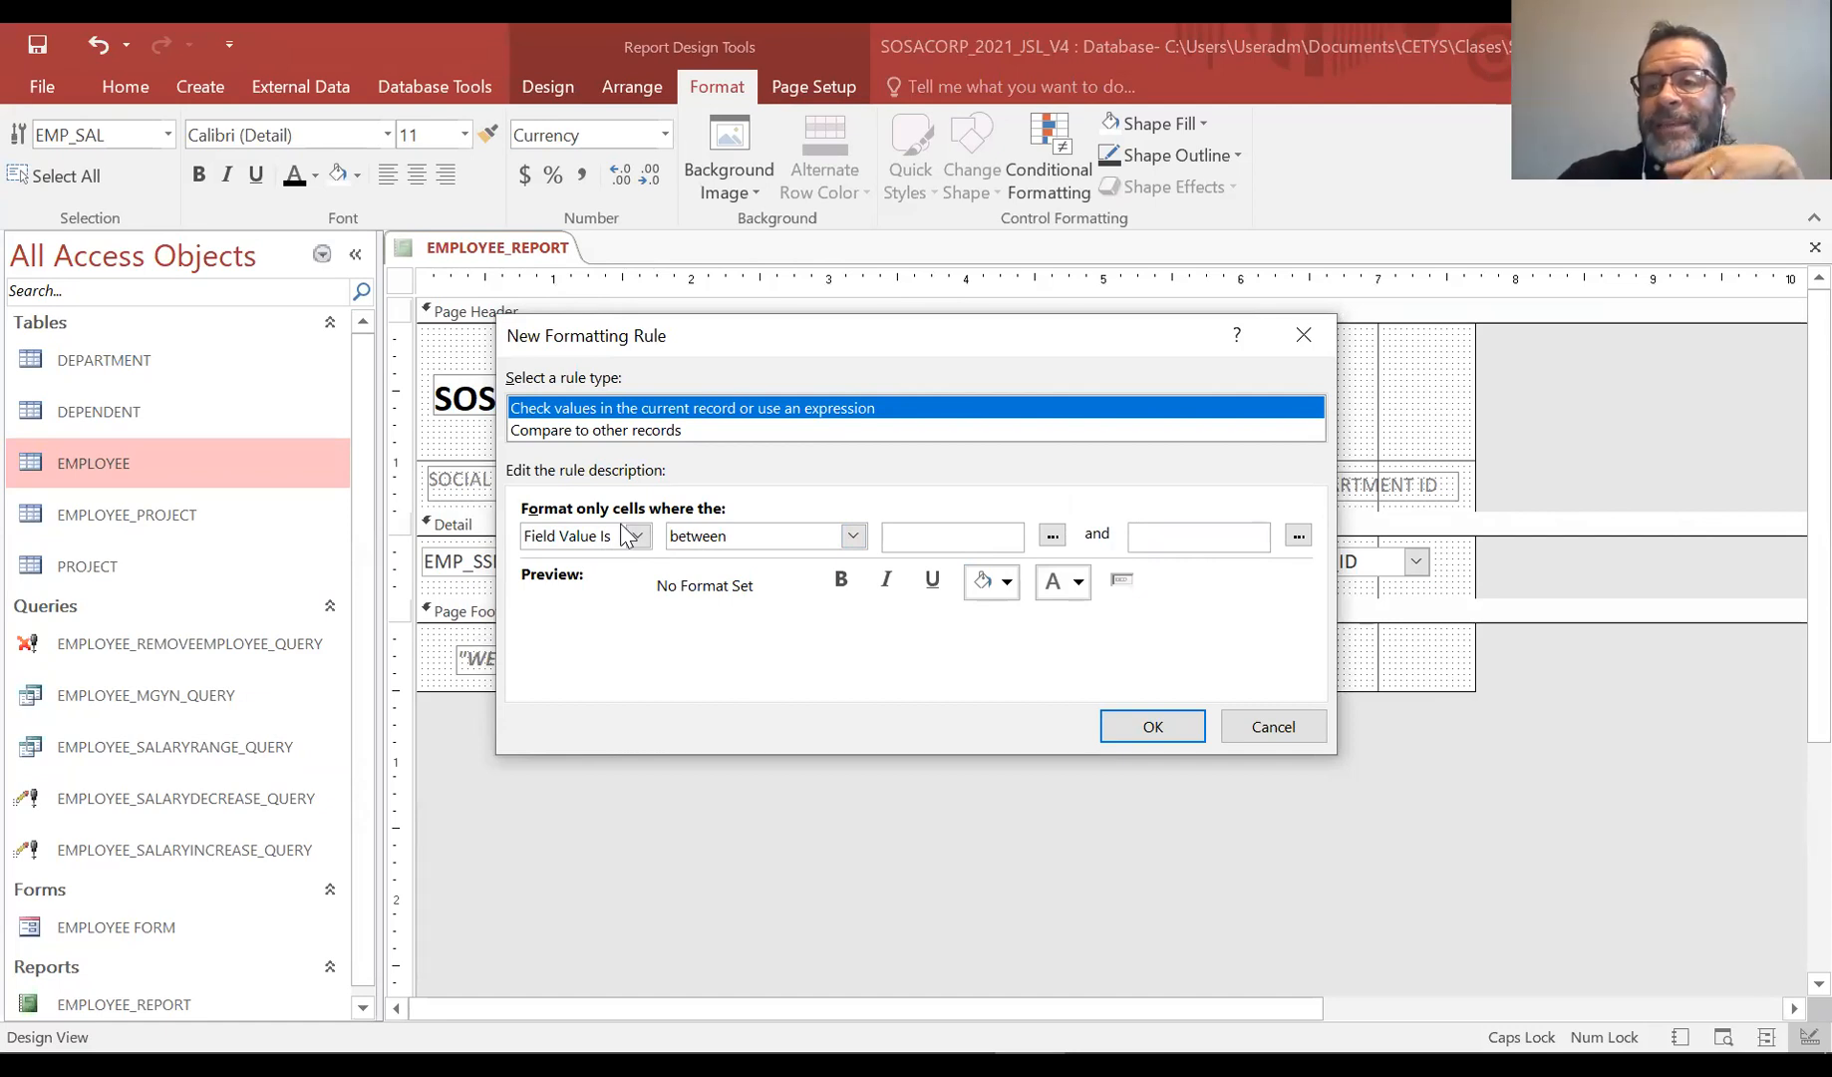
Set the rule condition to Field Value Is equal to
{"action": "left_click", "coordinate": [636, 536]}
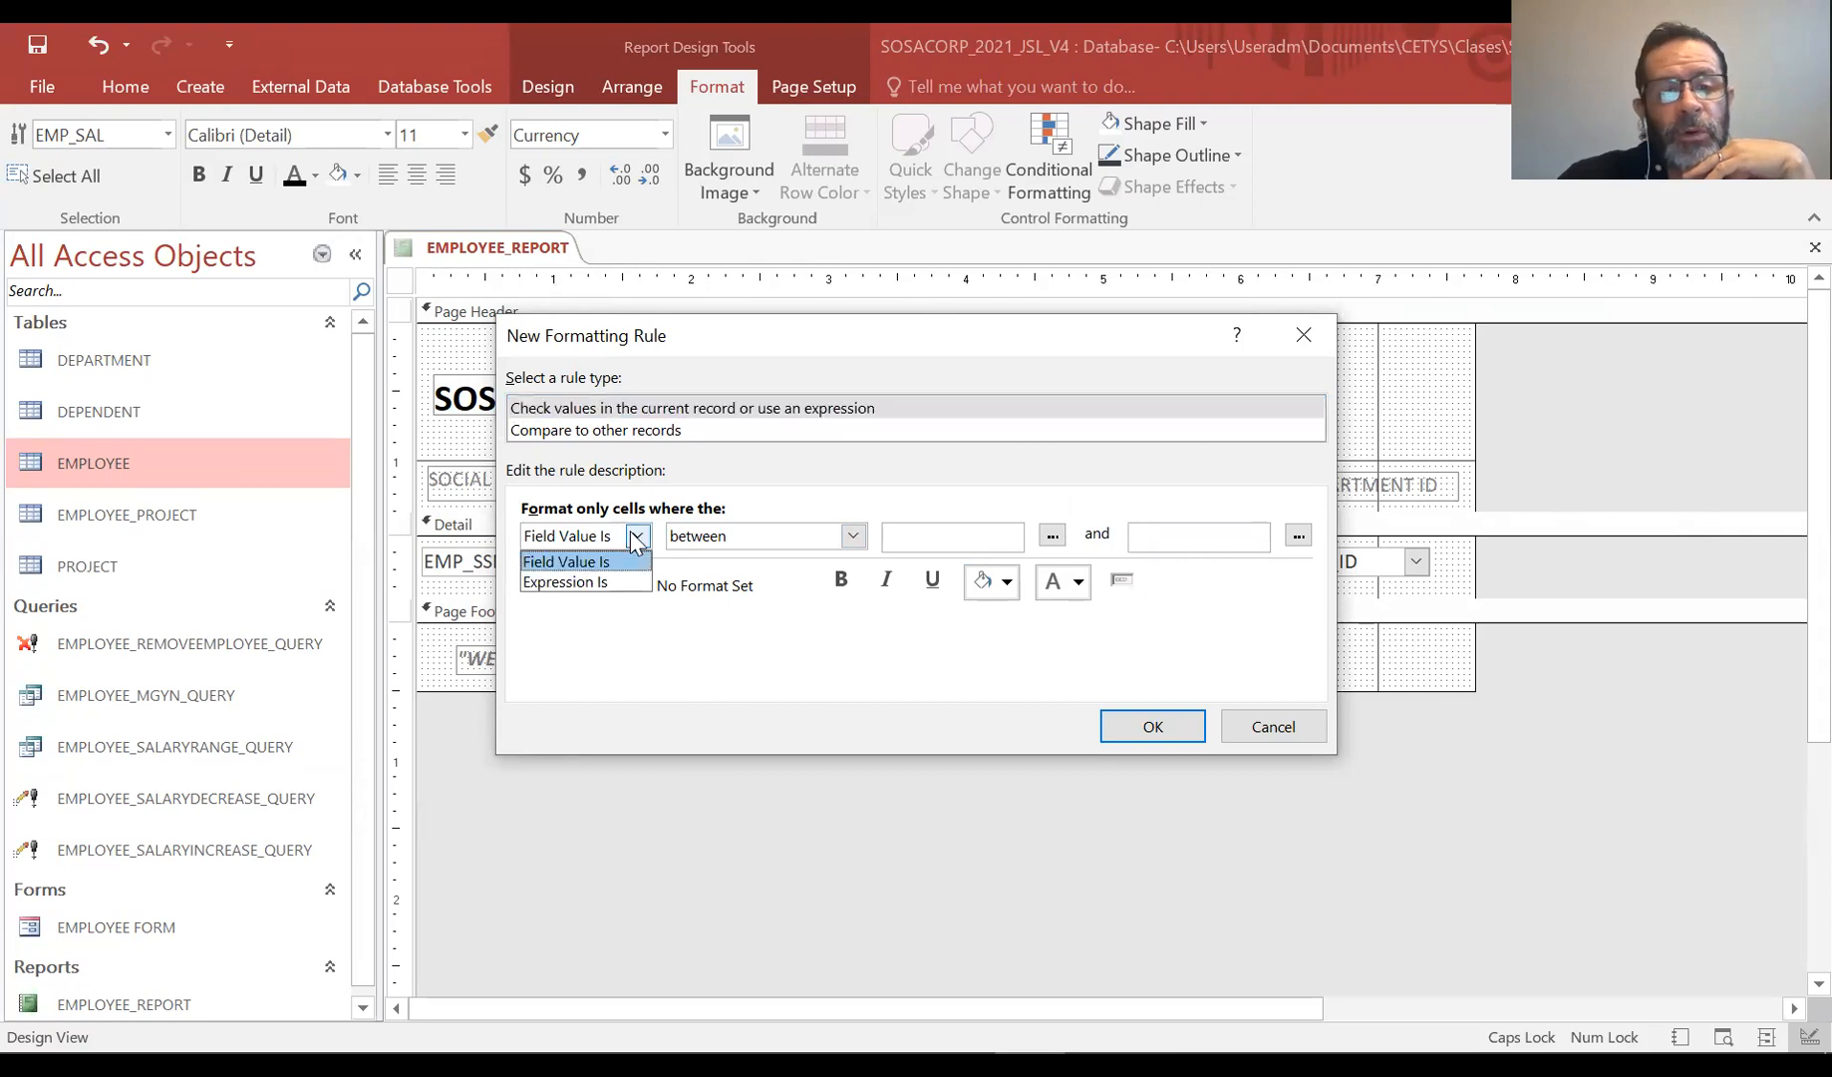
{"action": "left_click", "coordinate": [619, 582]}
{"action": "left_click", "coordinate": [636, 535]}
{"action": "left_click", "coordinate": [623, 564]}
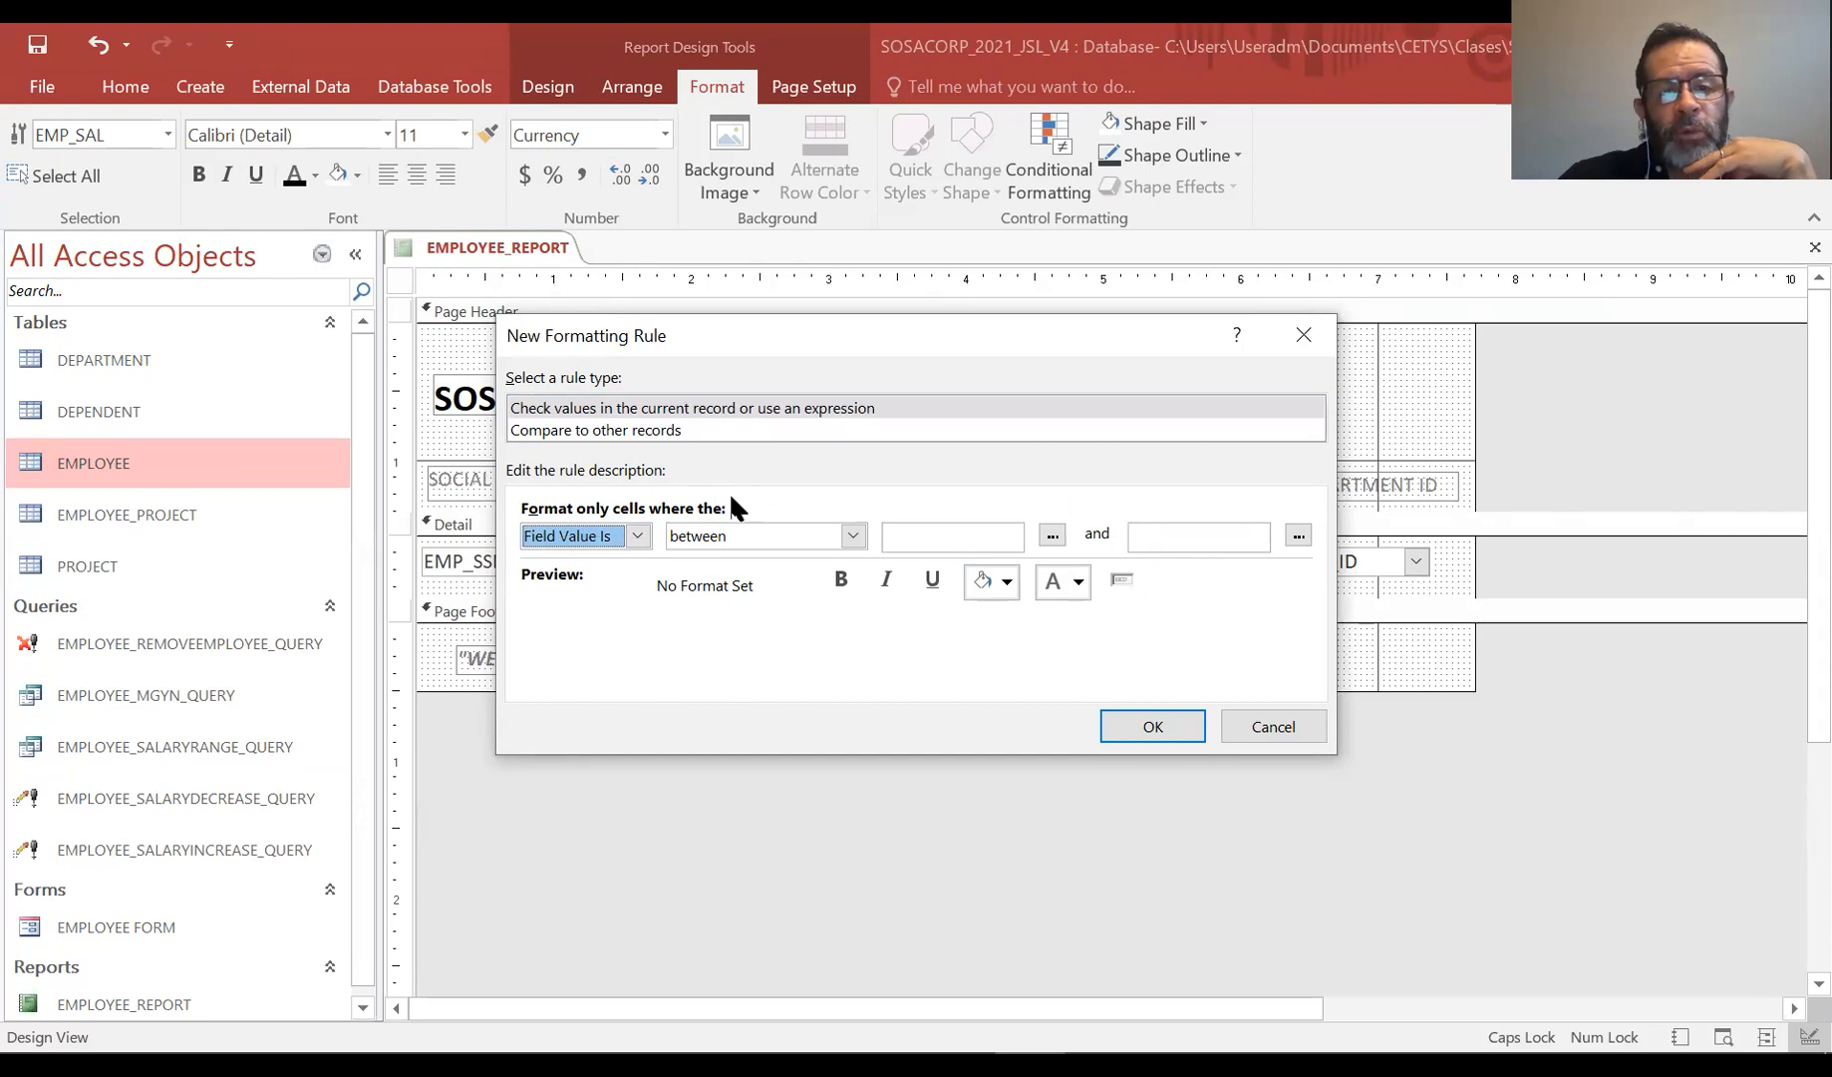
{"action": "left_click", "coordinate": [728, 539]}
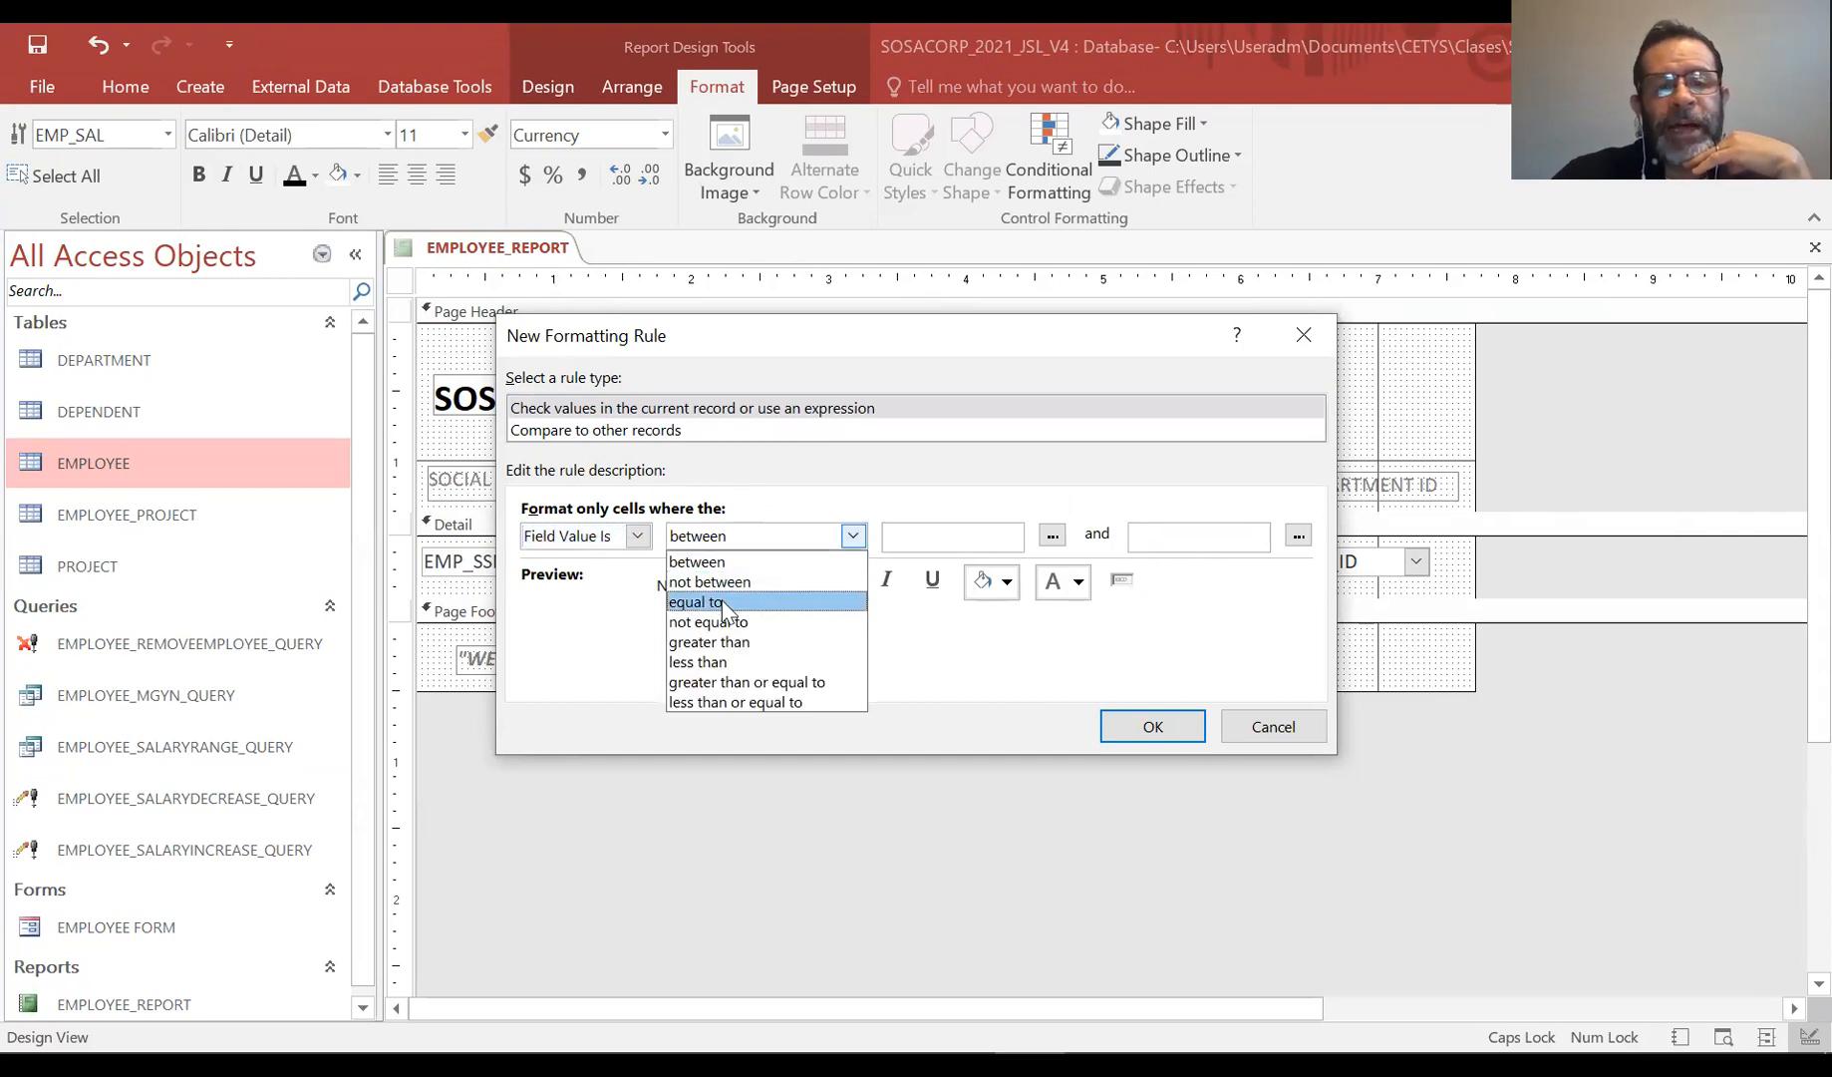
{"action": "left_click", "coordinate": [723, 603]}
Enter DMAX("EMP_SAL","EMPLOYEE") as the value the salary must equal
{"action": "left_click", "coordinate": [987, 538]}
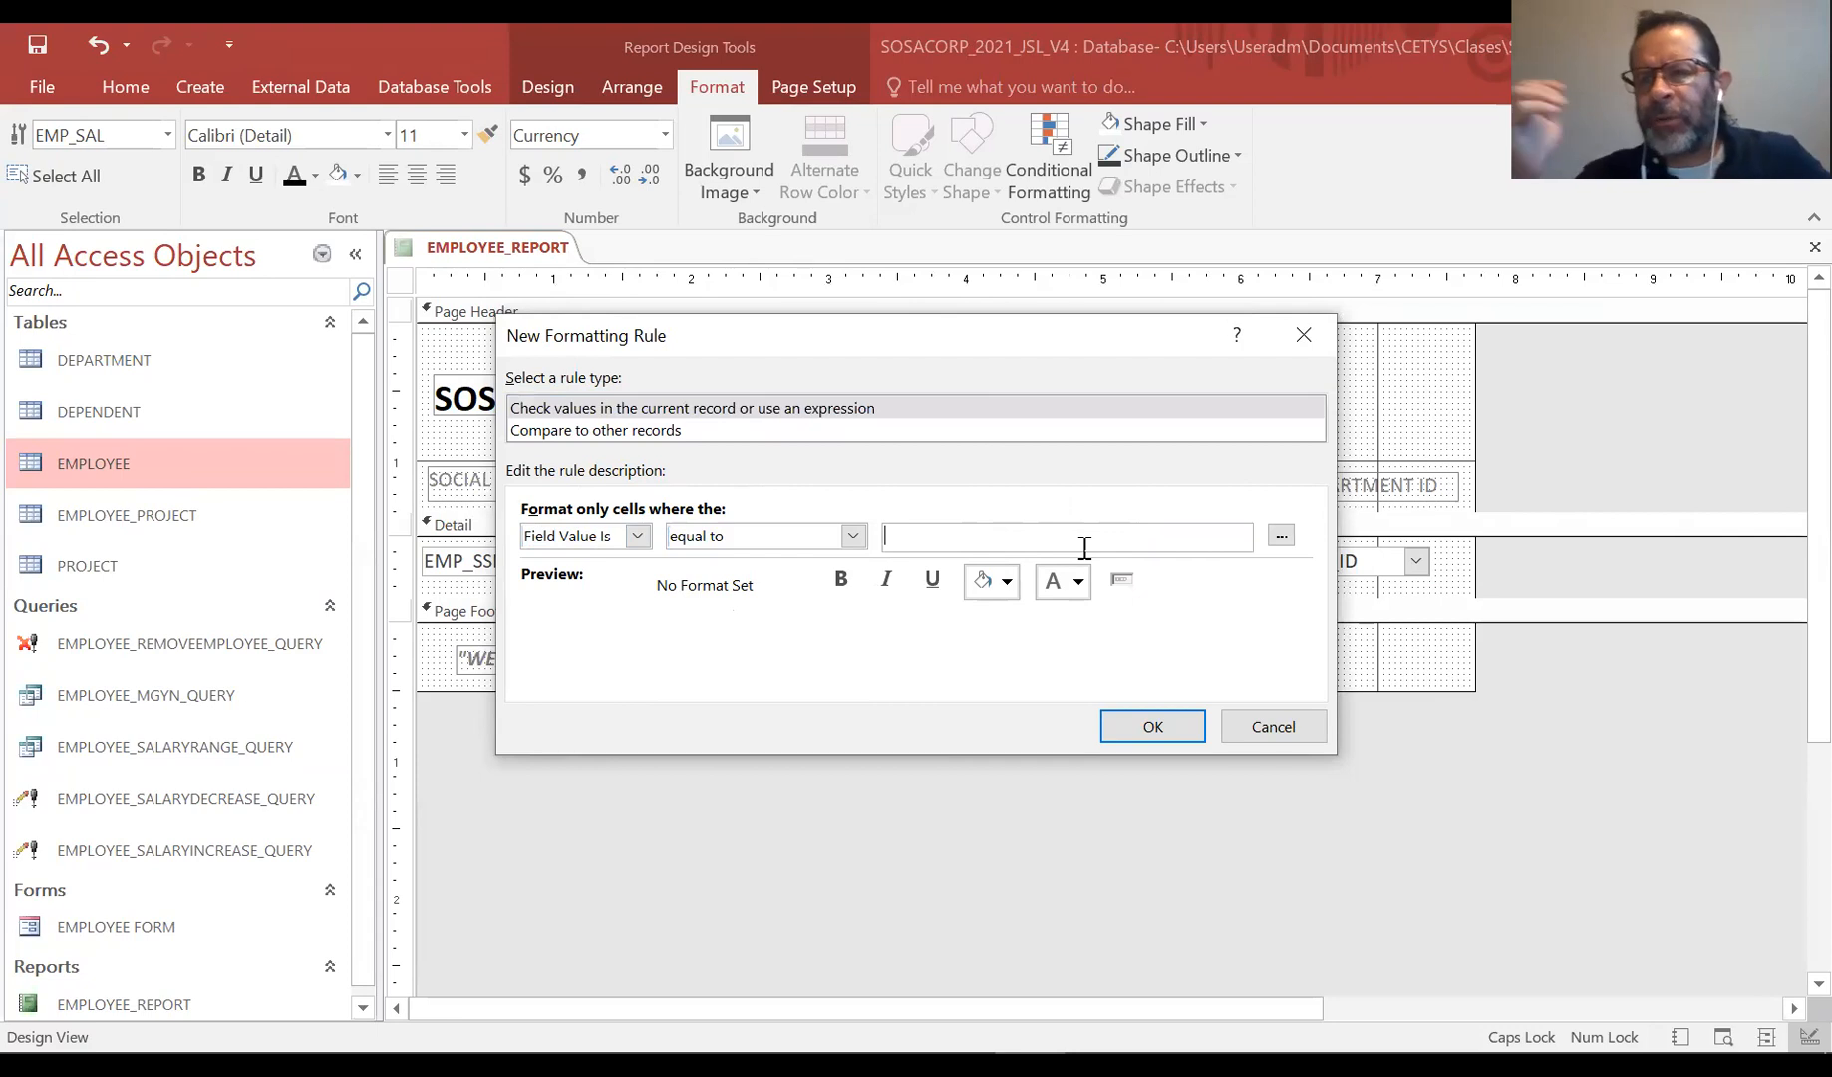
{"action": "key", "text": "Caps_Lock"}
{"action": "type", "text": "dma"}
{"action": "key", "text": "Caps_Lock"}
{"action": "key", "text": "BackSpace"}
{"action": "key", "text": "BackSpace"}
{"action": "key", "text": "BackSpace"}
{"action": "type", "text": "DMAX("}
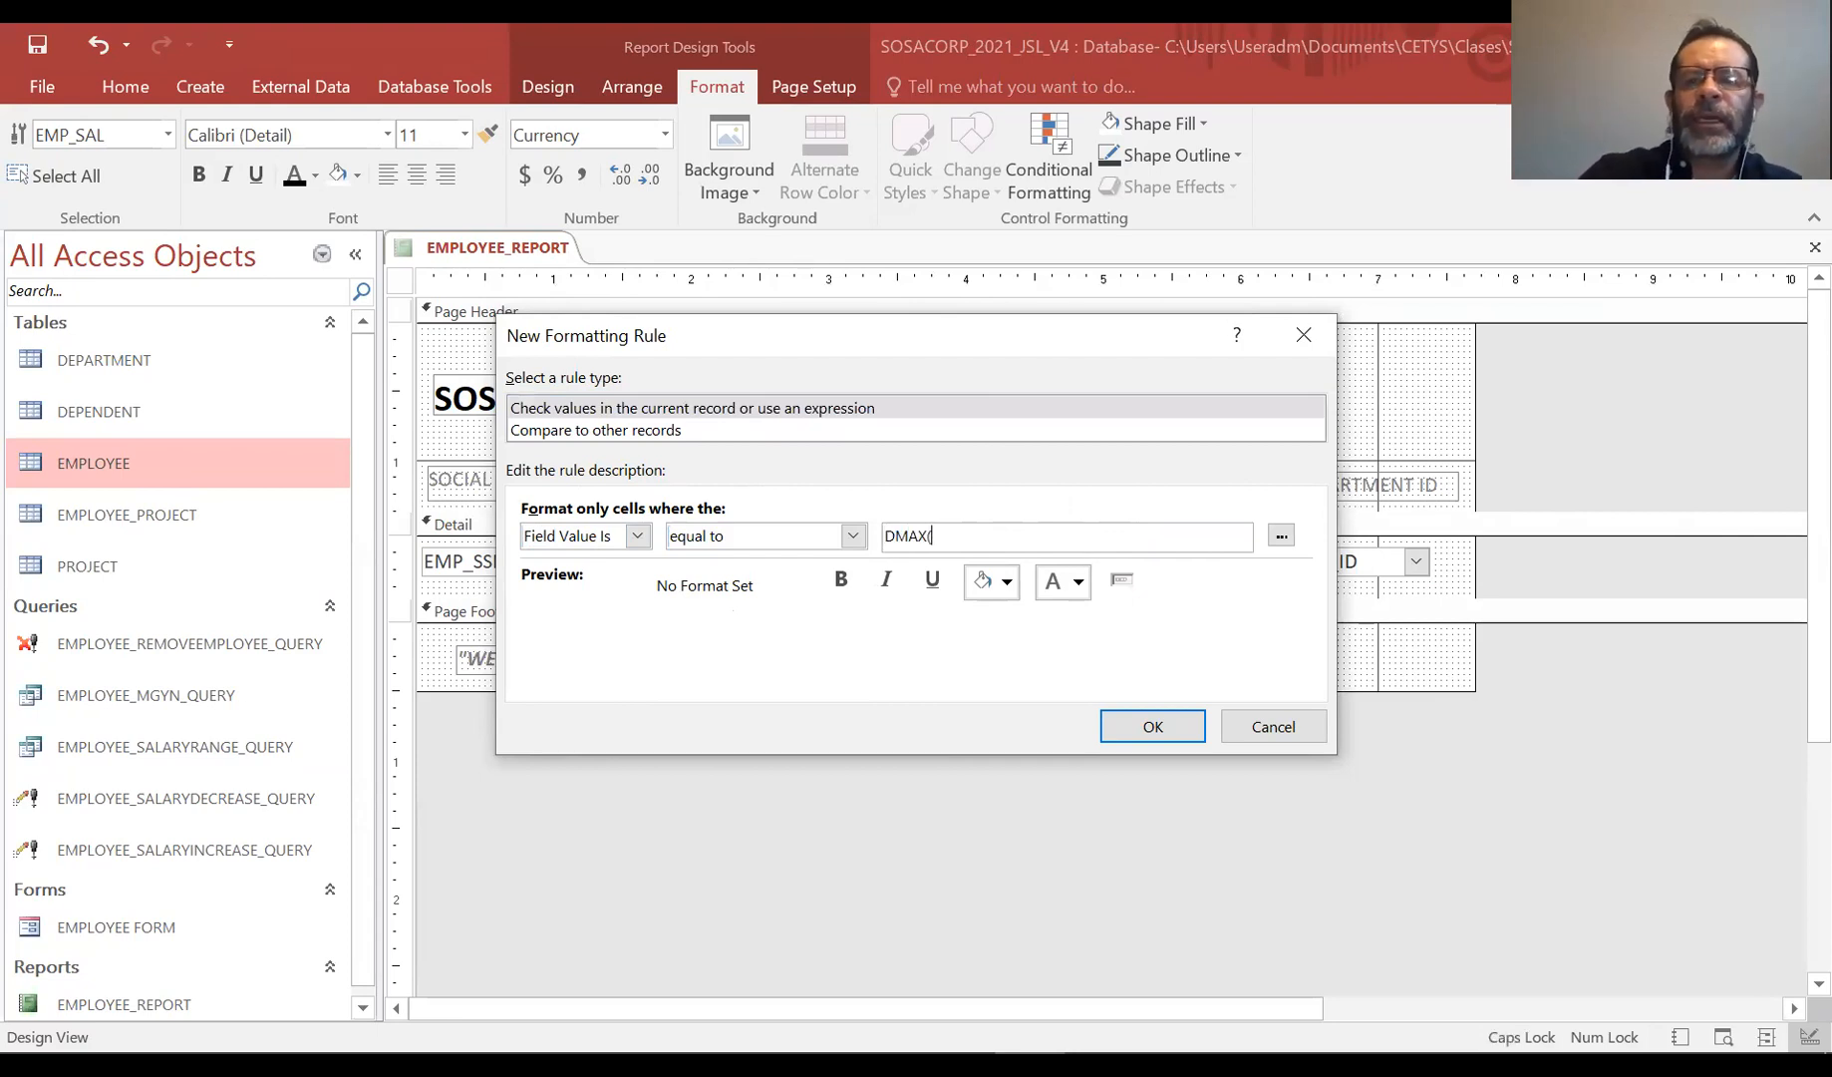
{"action": "type", "text": "\"EMP_"}
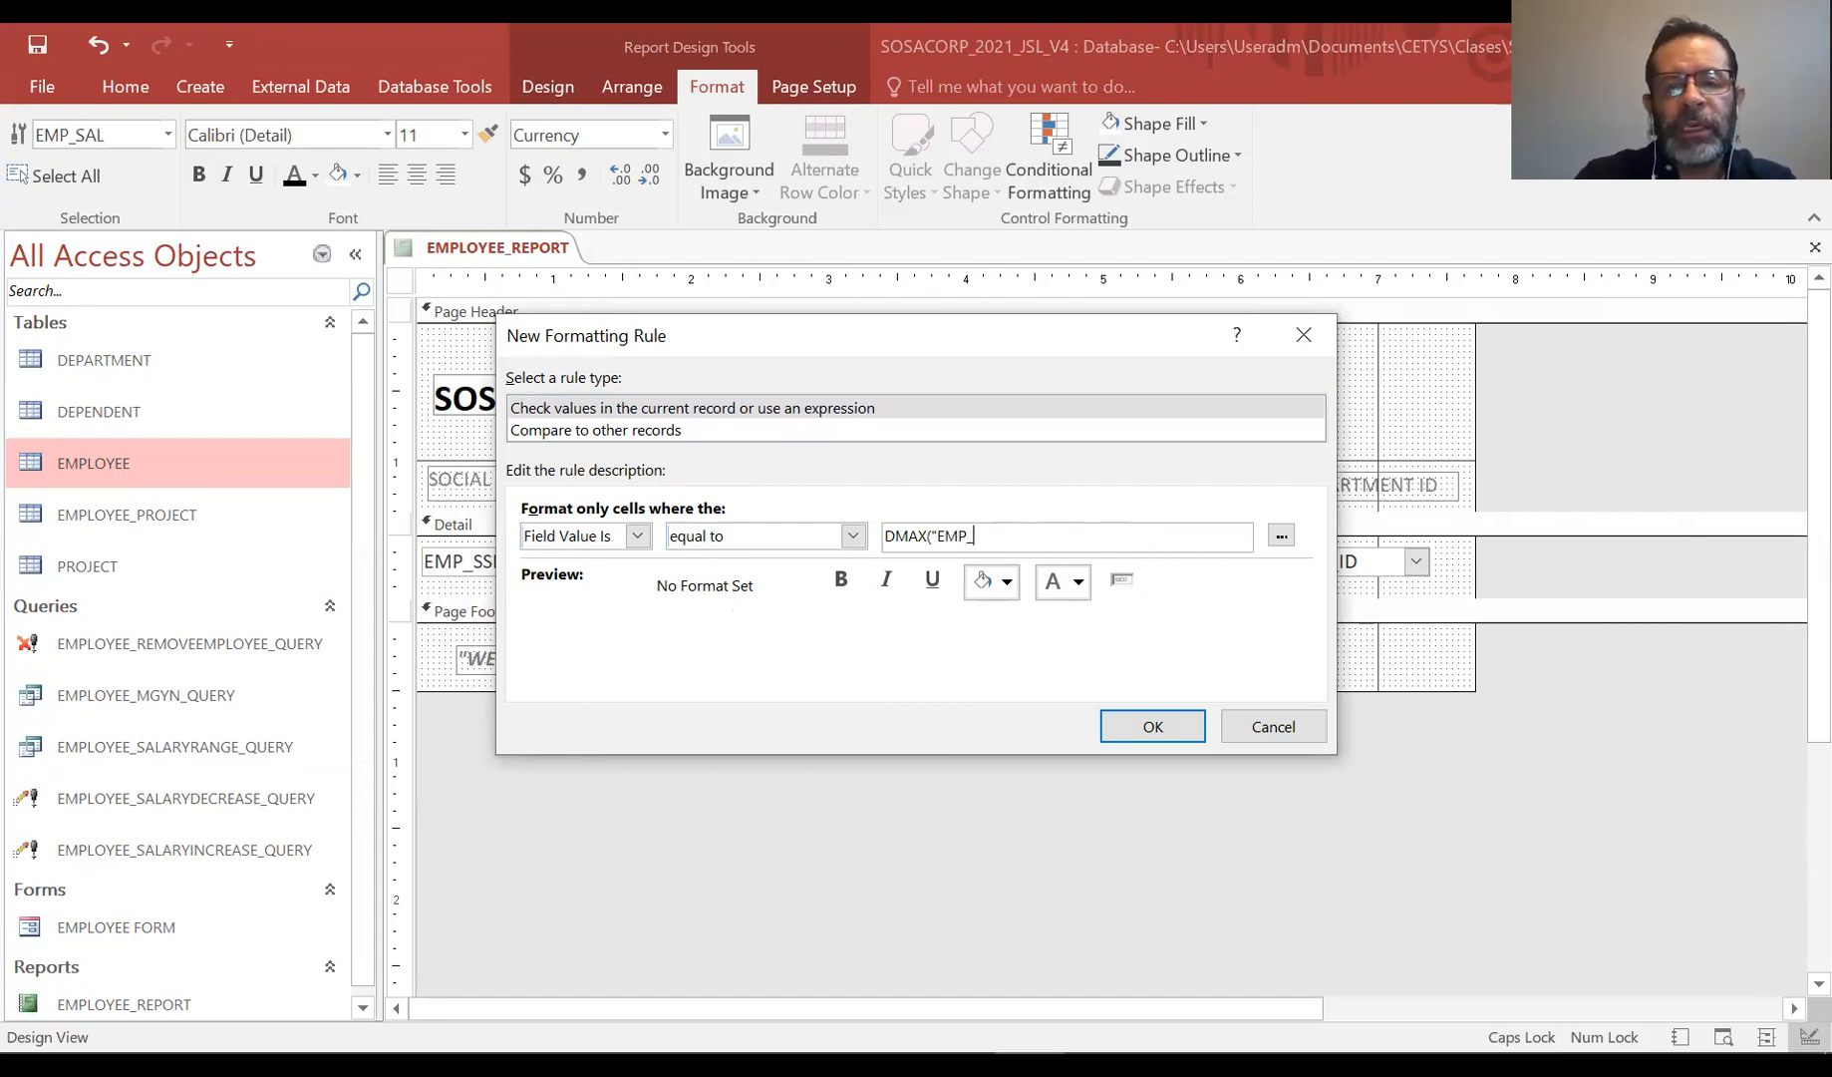
{"action": "type", "text": "SAL\",\"EMPLOYEE\")"}
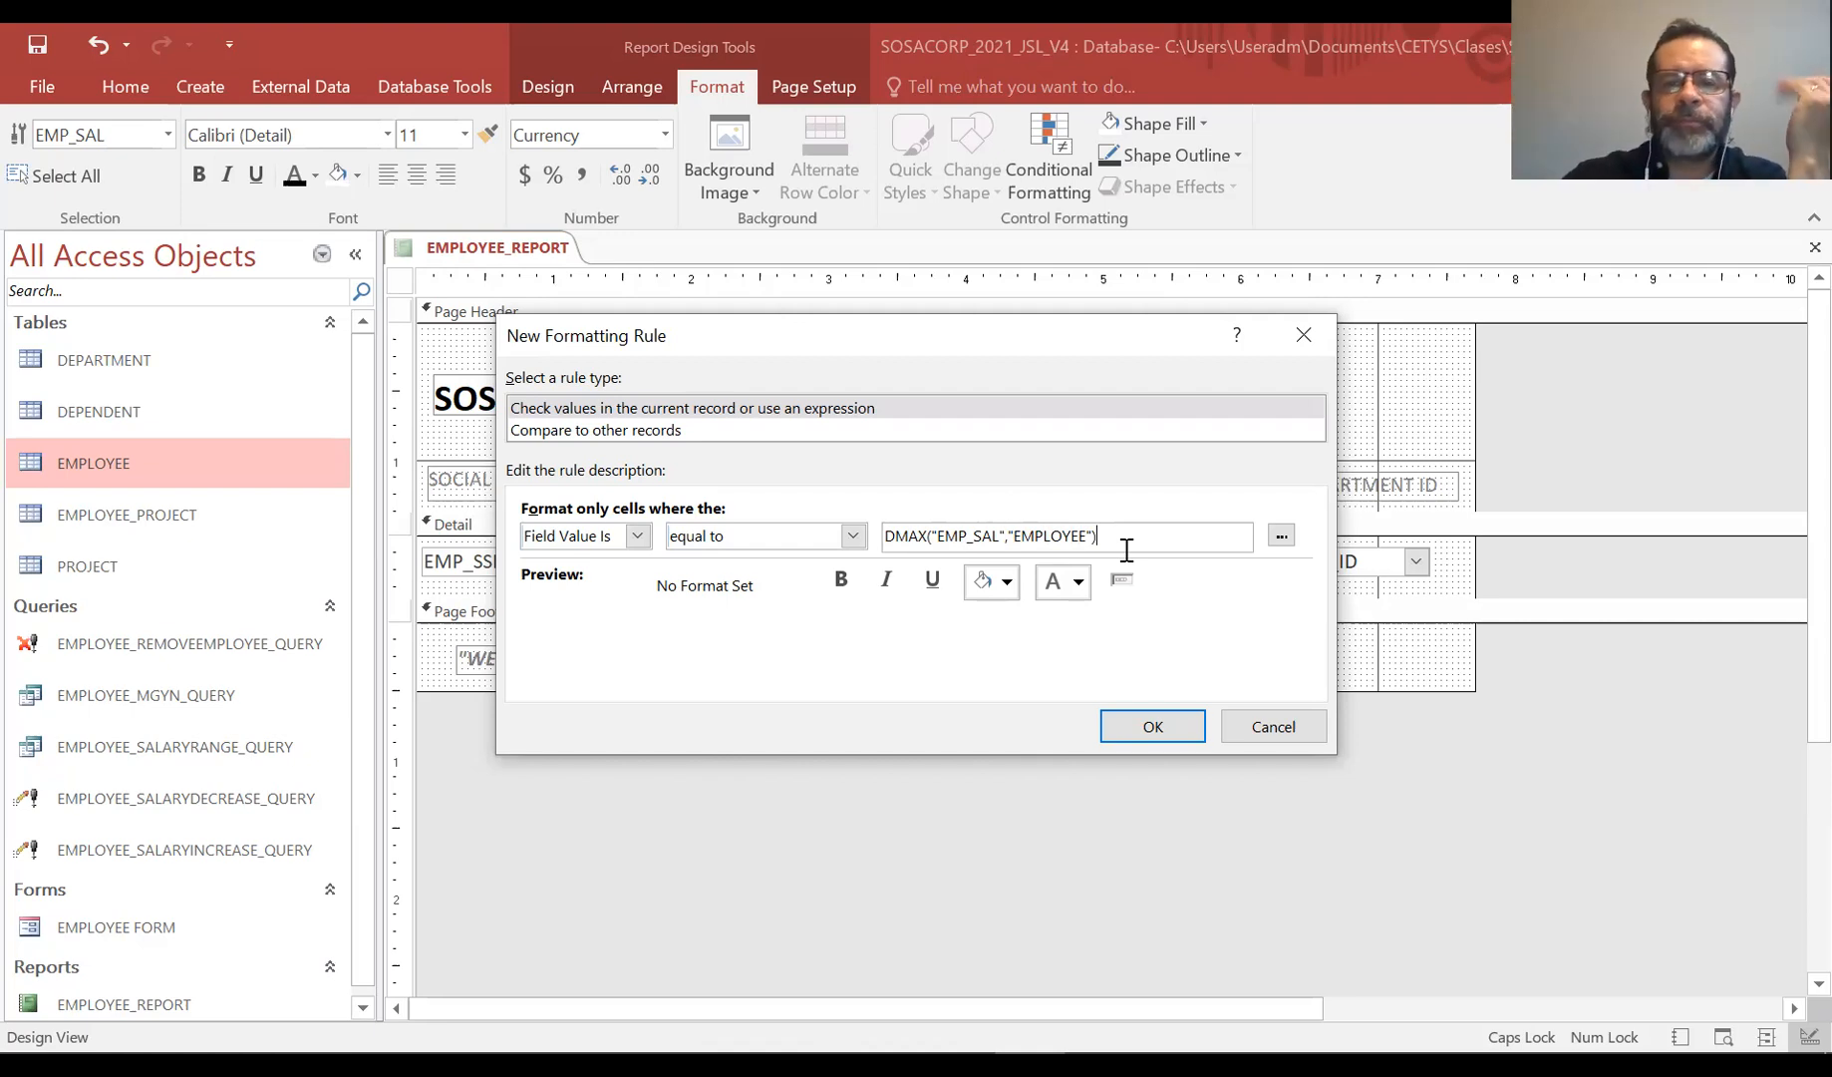
{"action": "left_click", "coordinate": [1281, 536]}
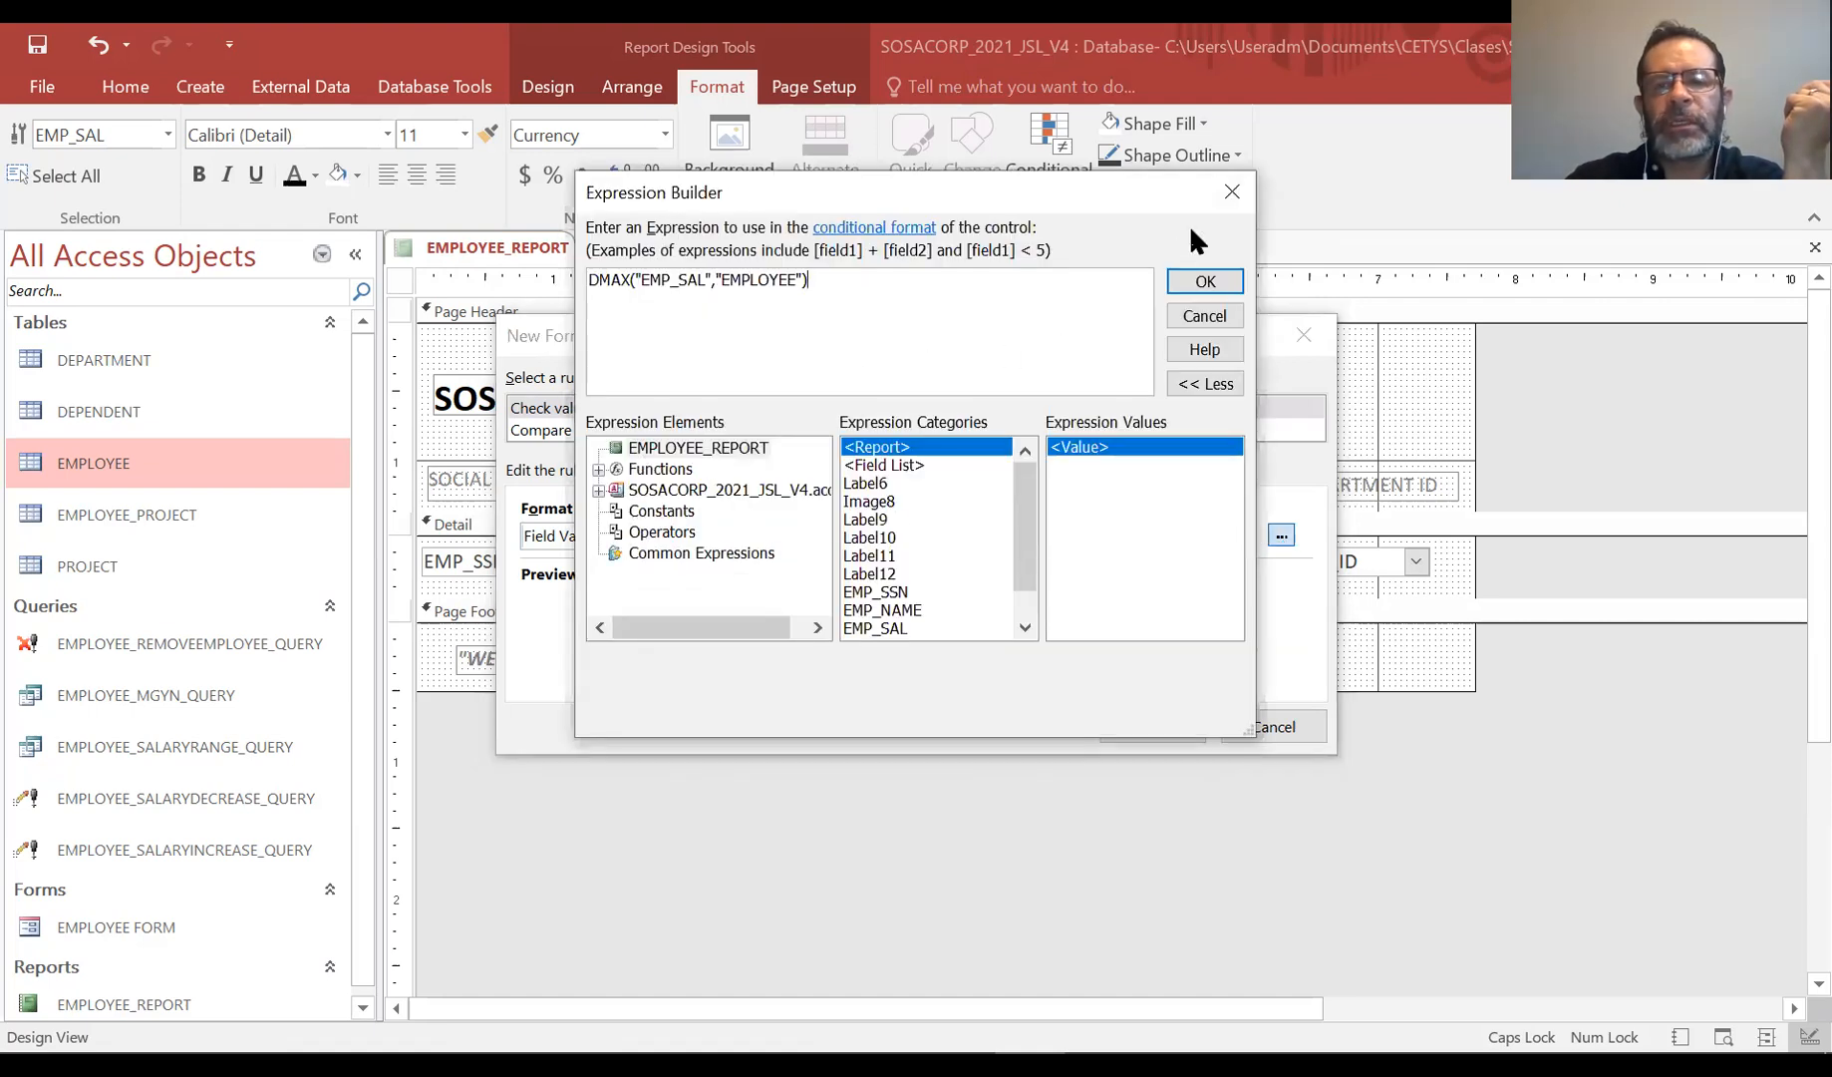
{"action": "left_click", "coordinate": [1236, 191]}
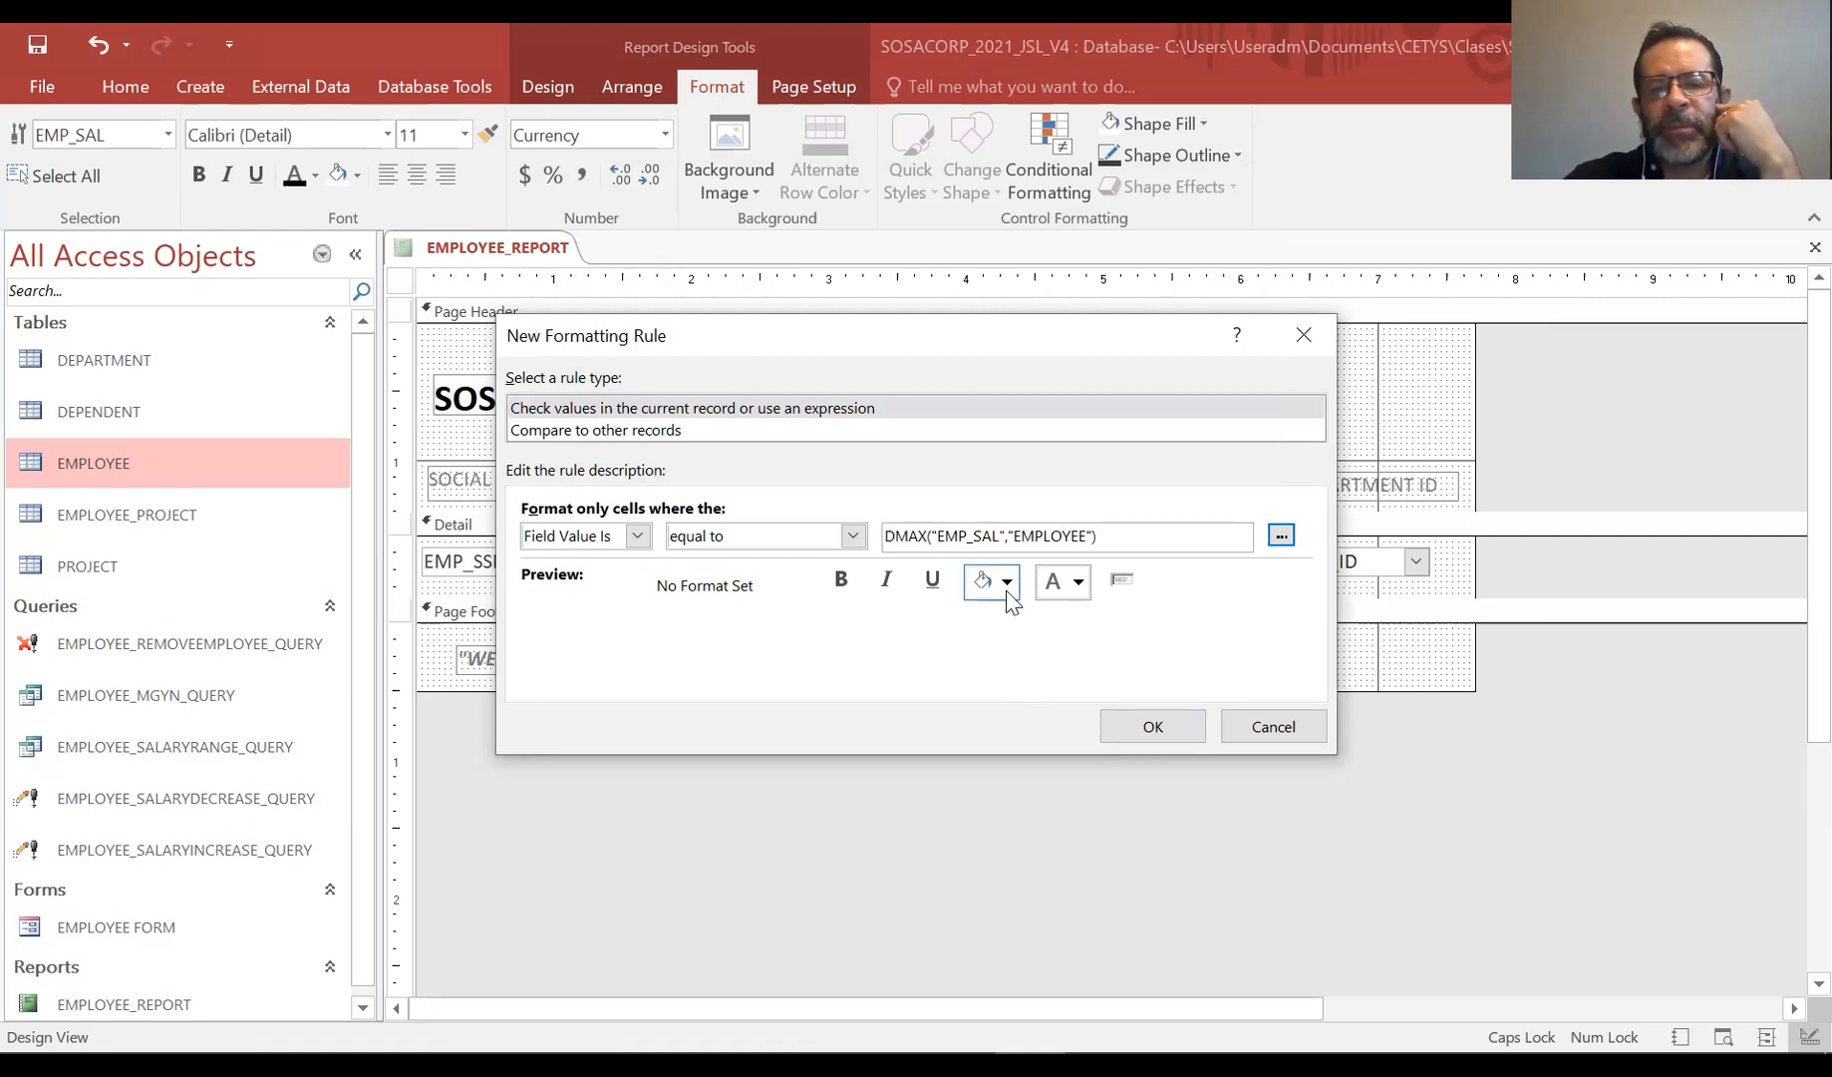
Format matching salaries with a blue fill and bold text, and save the rule
{"action": "left_click", "coordinate": [1078, 587]}
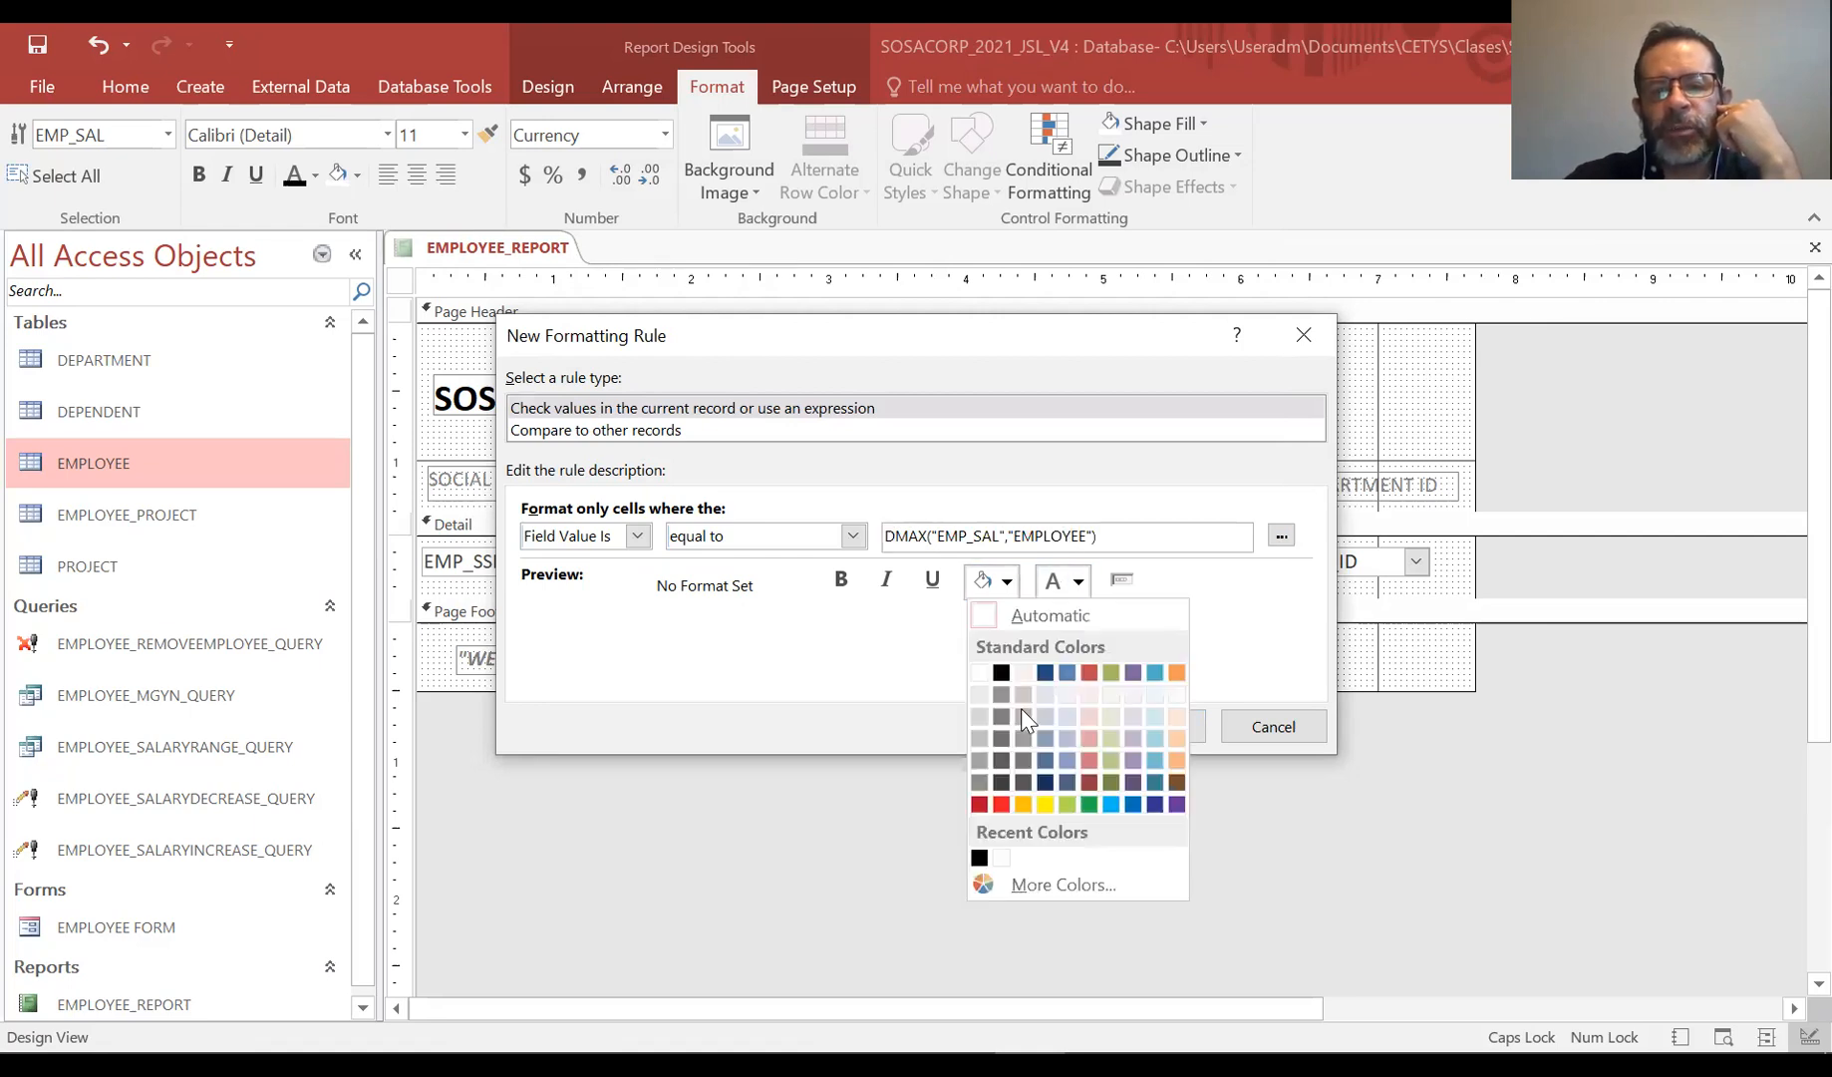
{"action": "left_click", "coordinate": [1111, 803]}
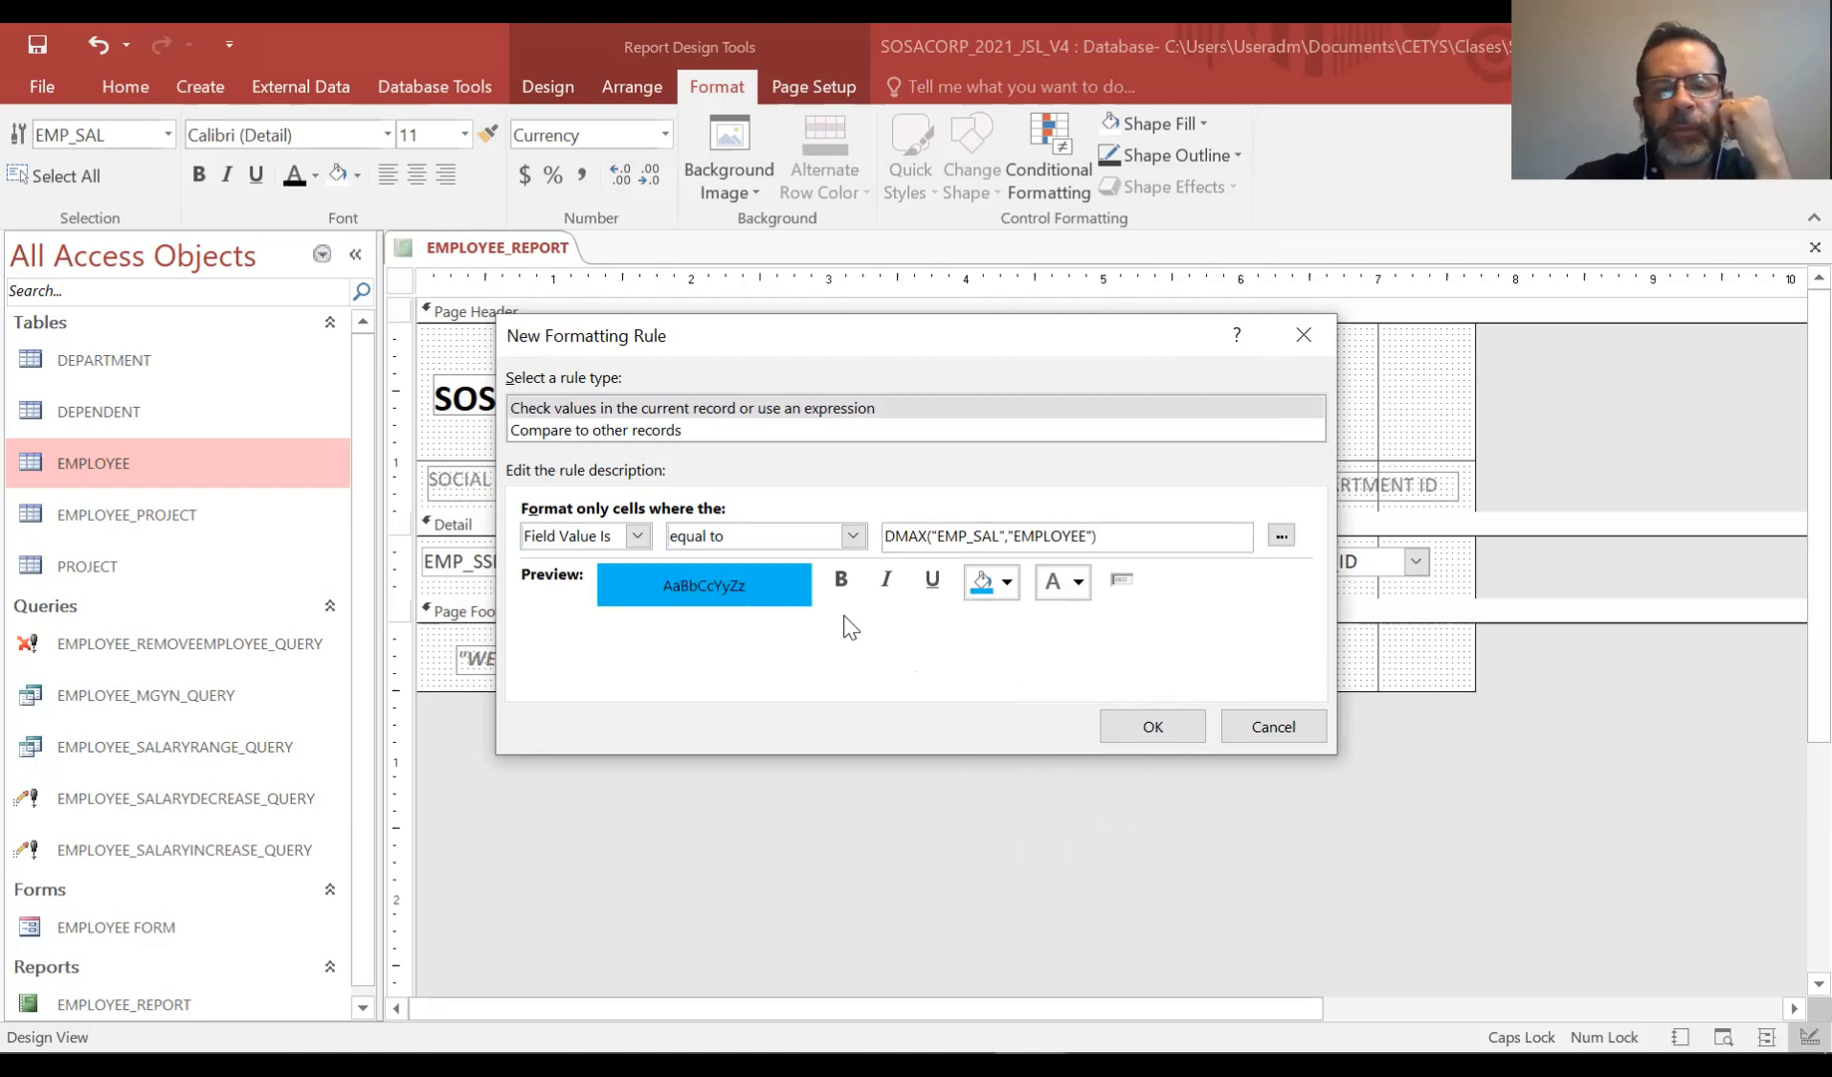
{"action": "left_click", "coordinate": [840, 579]}
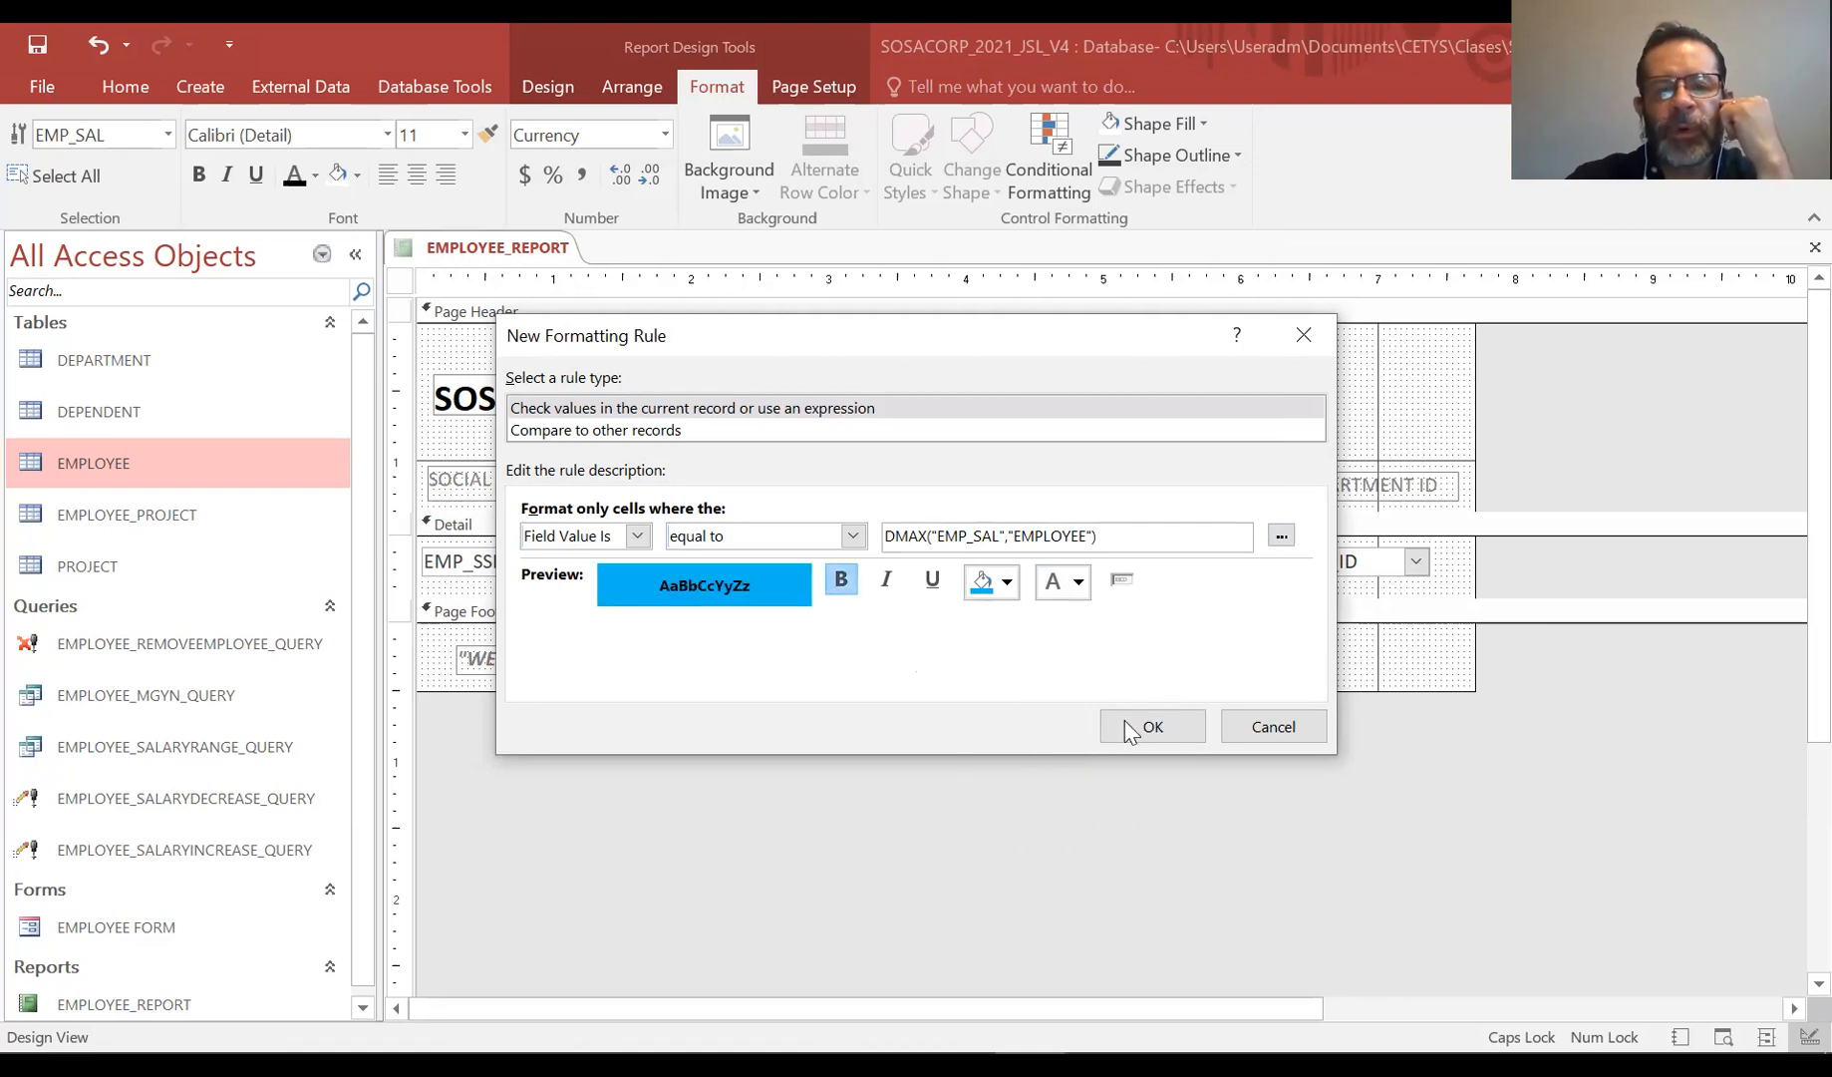
{"action": "left_click", "coordinate": [1182, 733]}
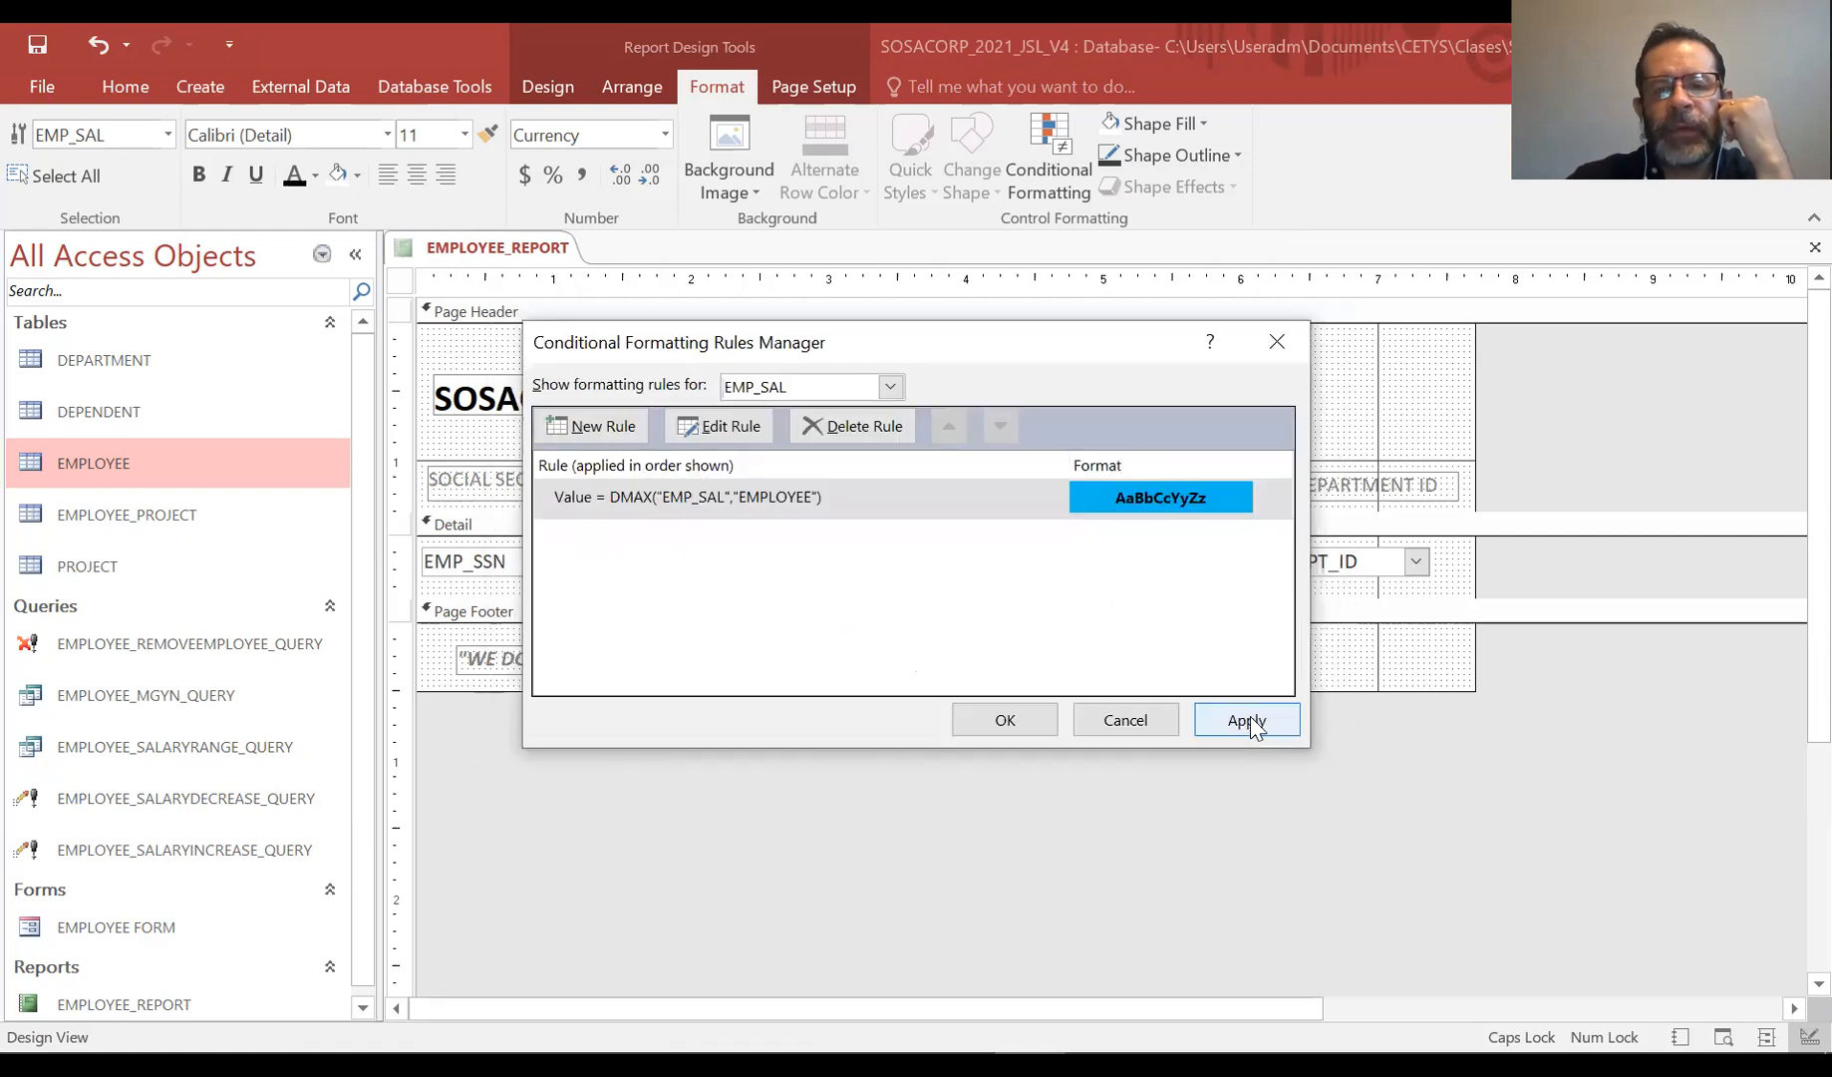
{"action": "left_click", "coordinate": [1005, 720]}
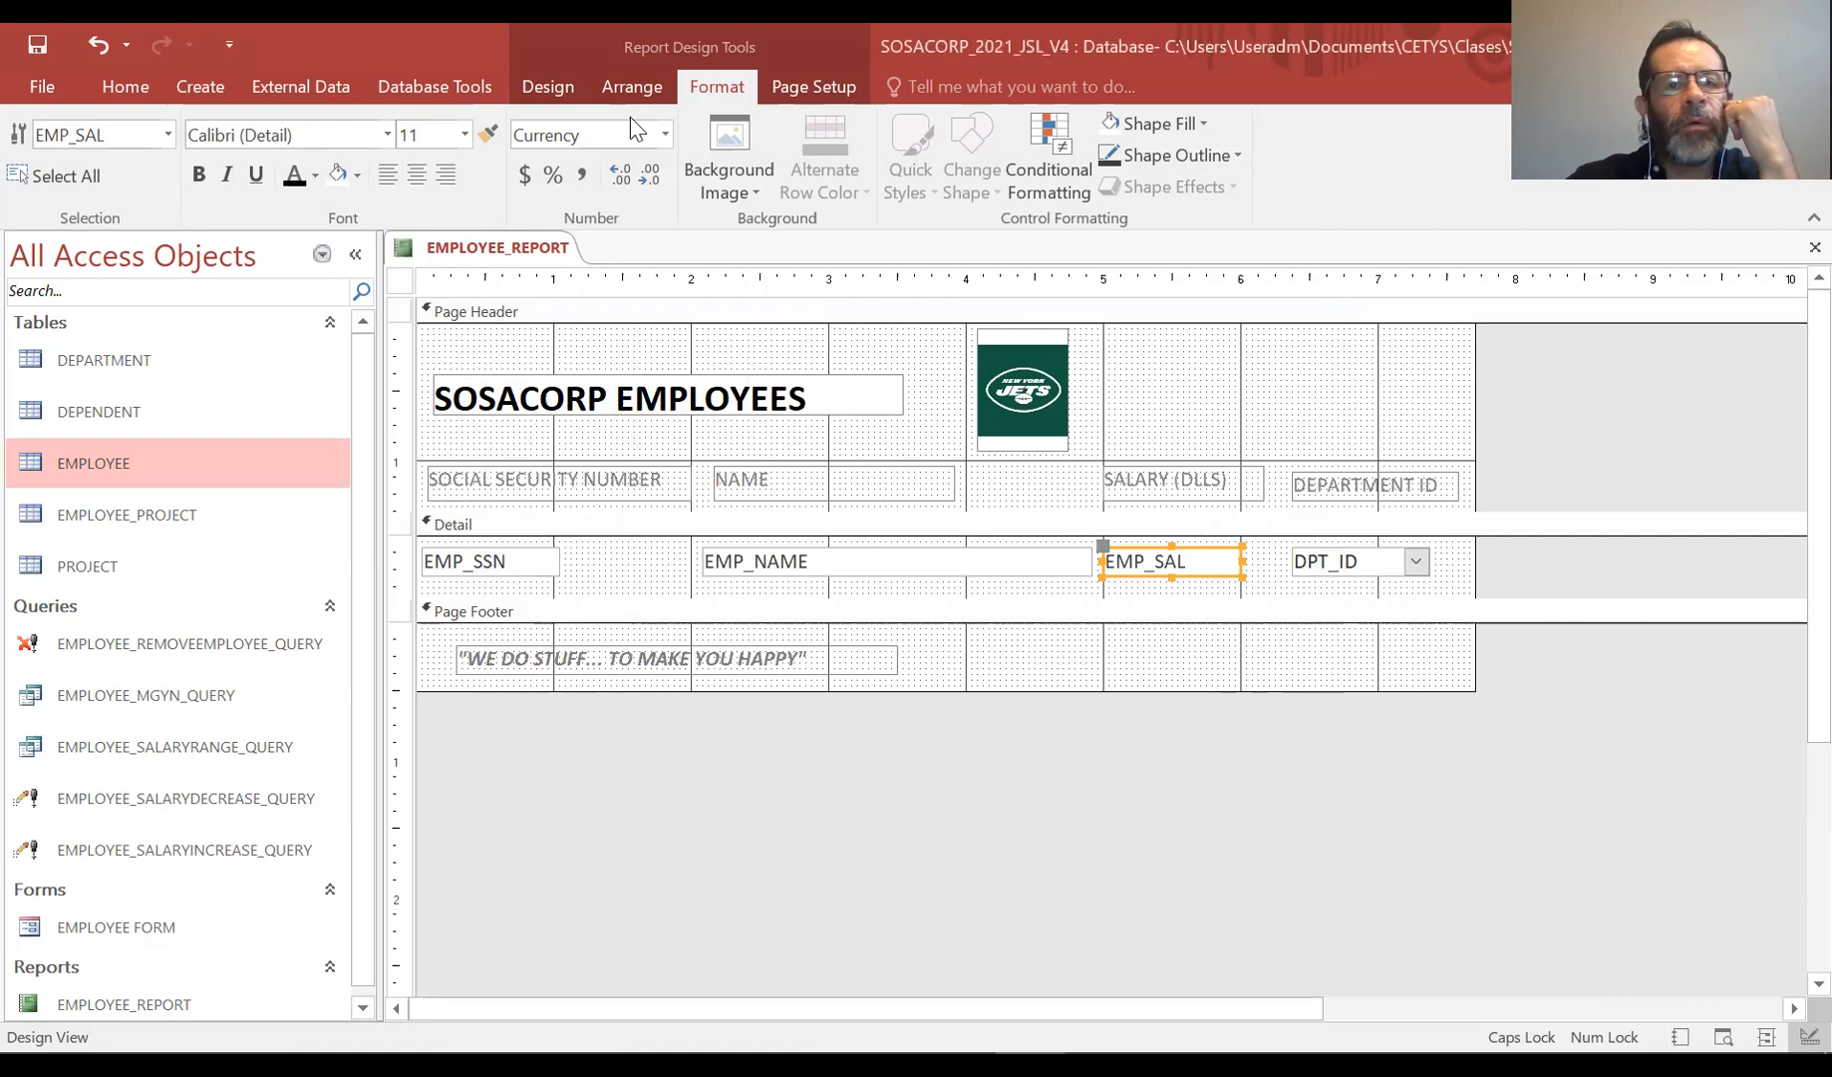
Switch to Report View to check the highlighted highest salary
{"action": "left_click", "coordinate": [548, 87]}
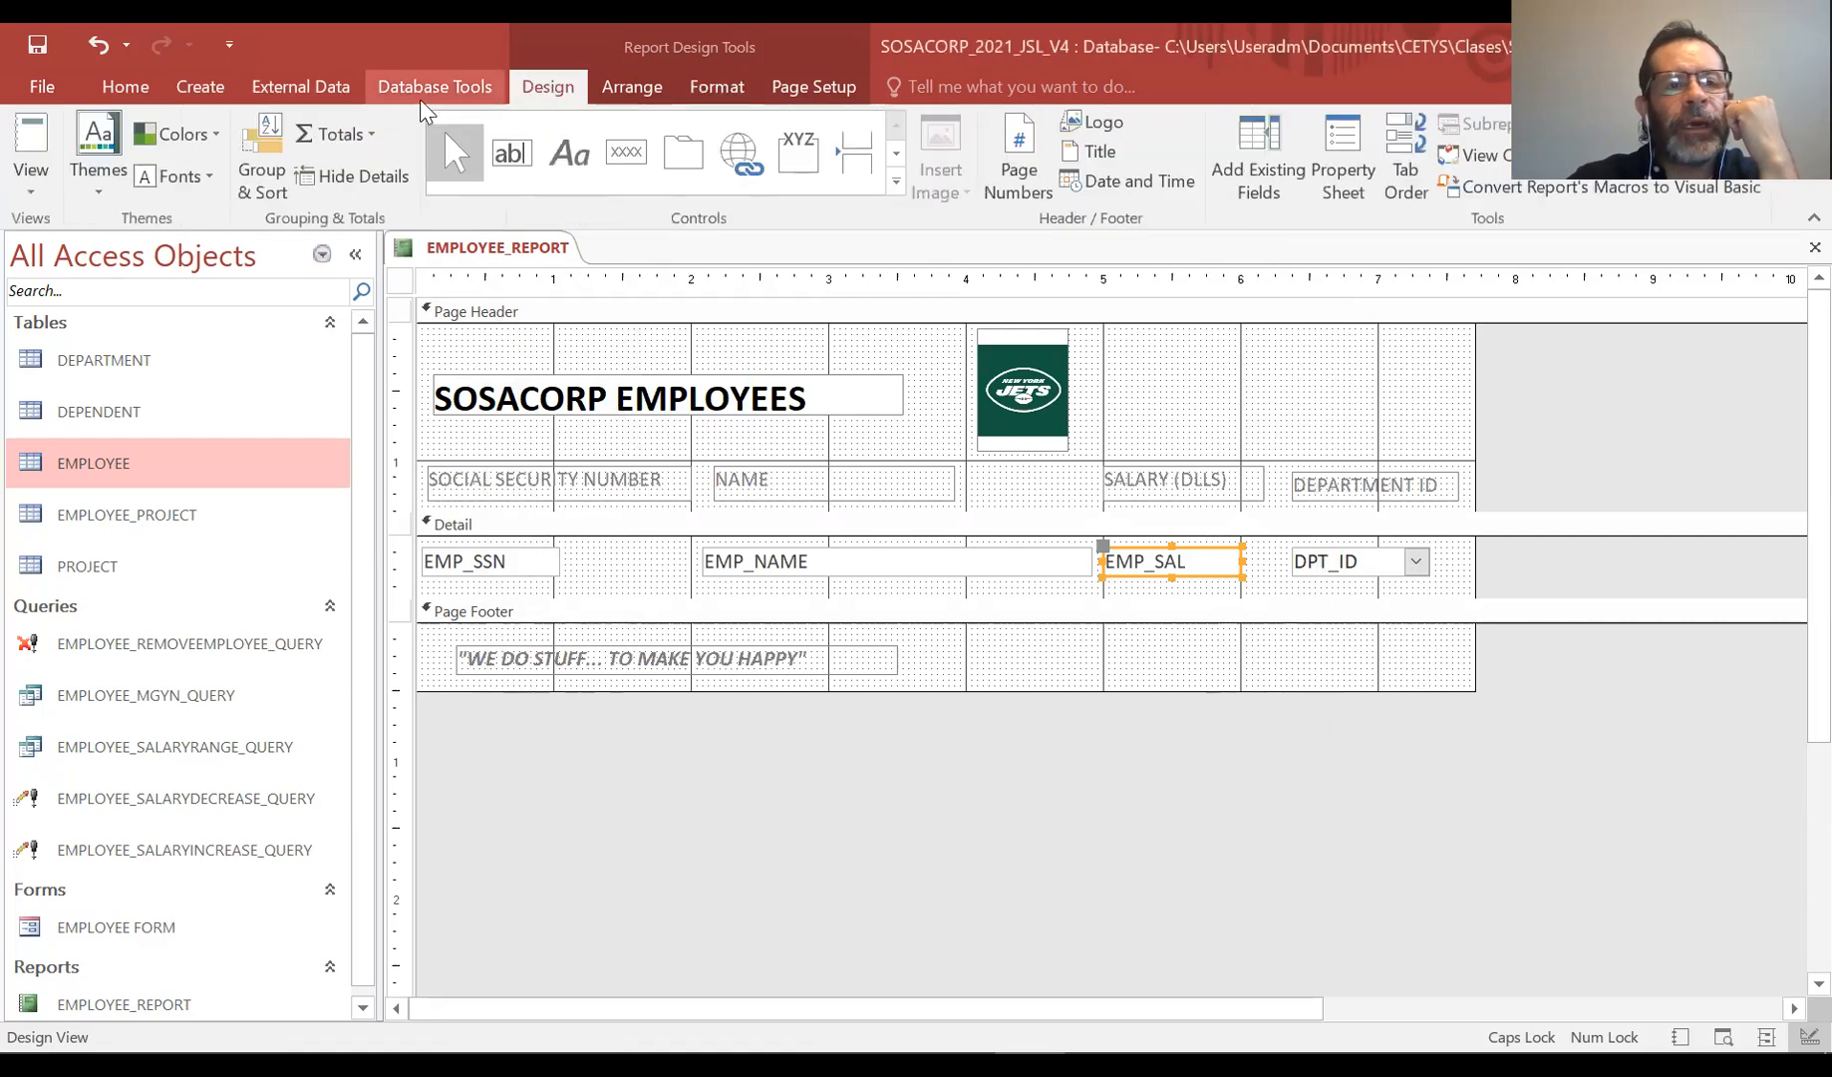
{"action": "left_click", "coordinate": [42, 200]}
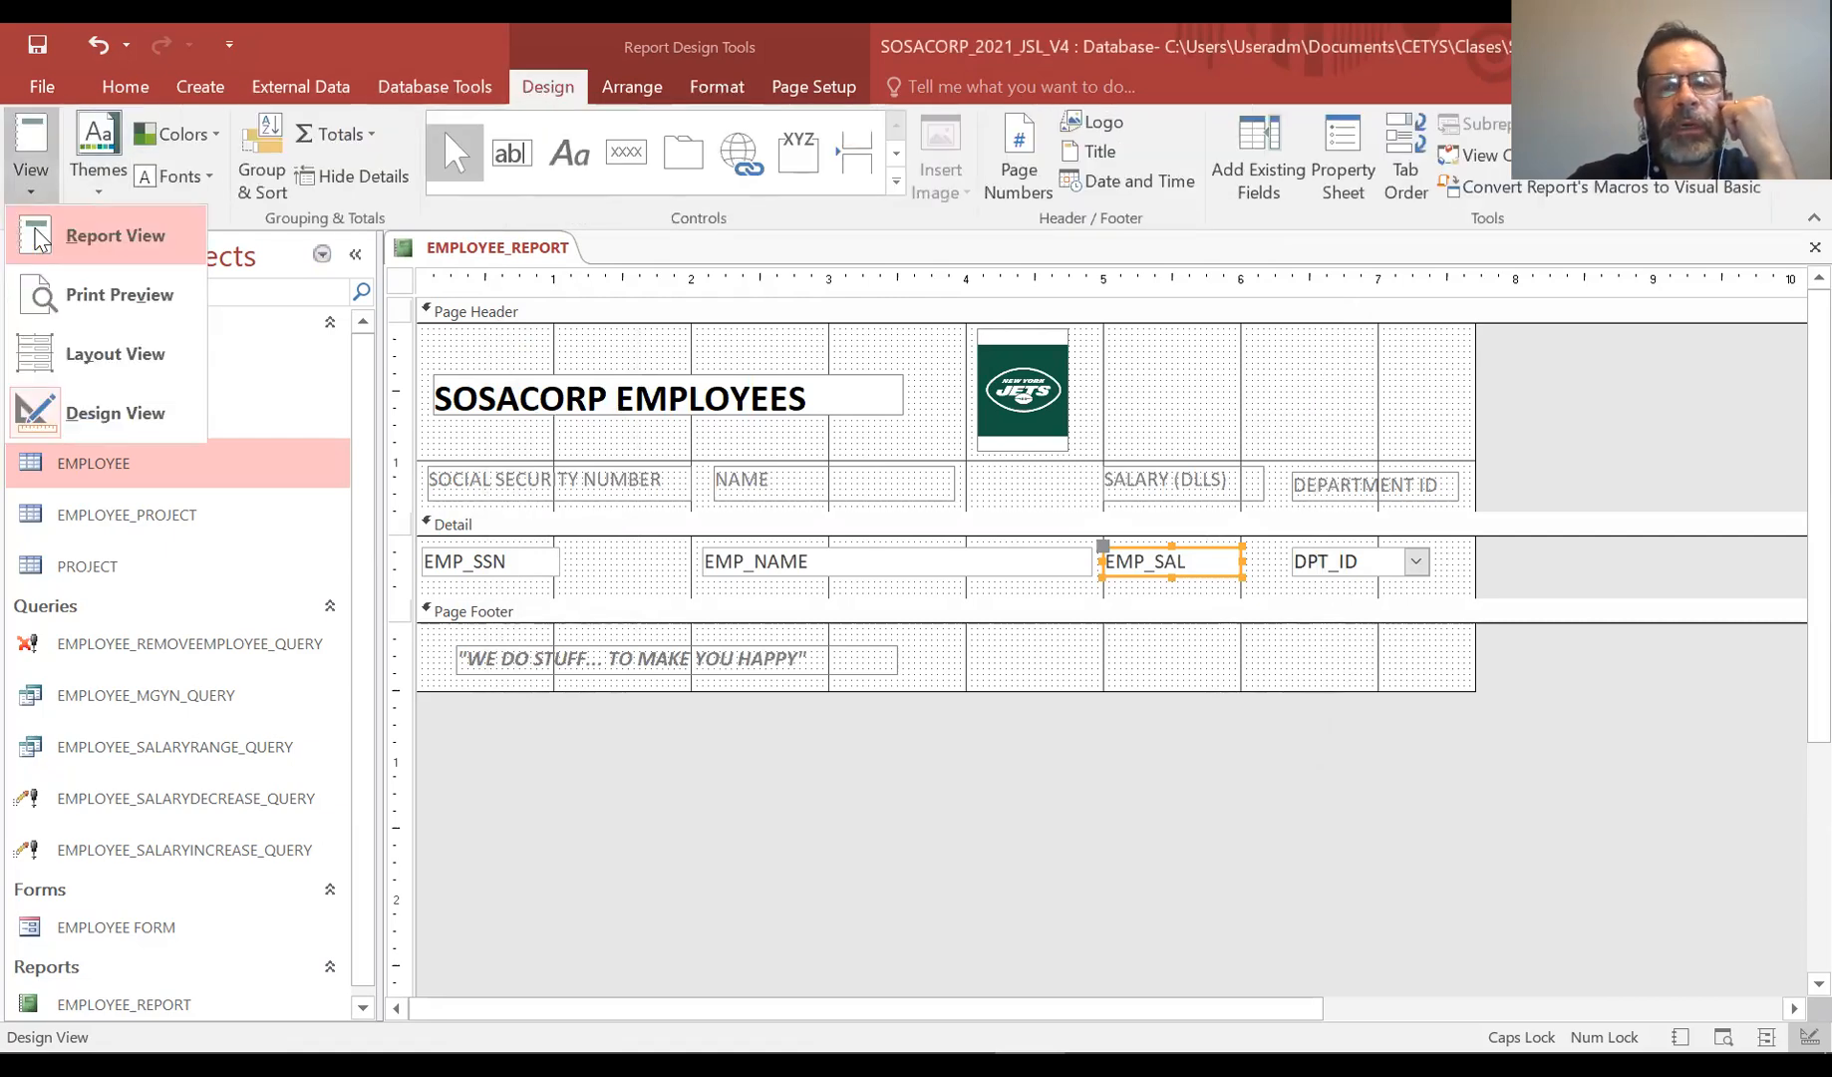
{"action": "left_click", "coordinate": [40, 238]}
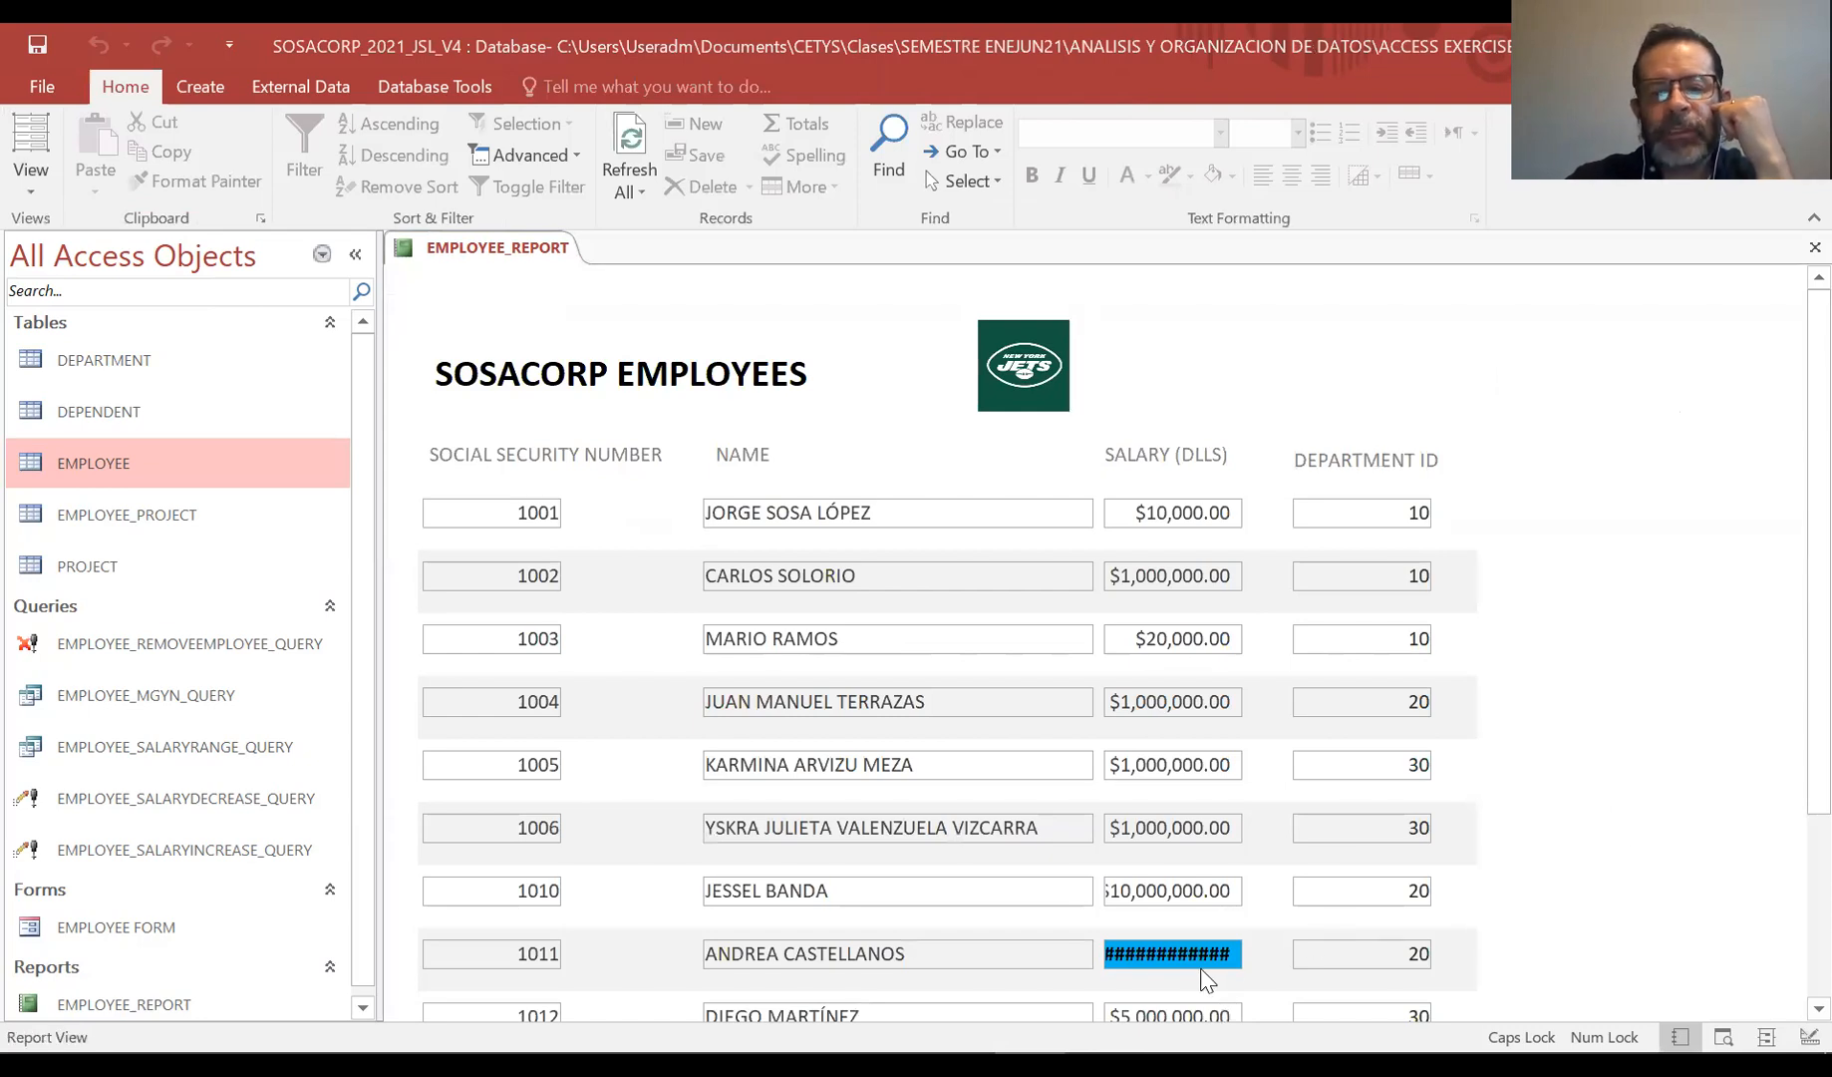
Widen the EMP_SAL salary text box slightly in Design View and return to Report View
{"action": "scroll", "coordinate": [1786, 459], "scroll_direction": "down", "scroll_amount": 3}
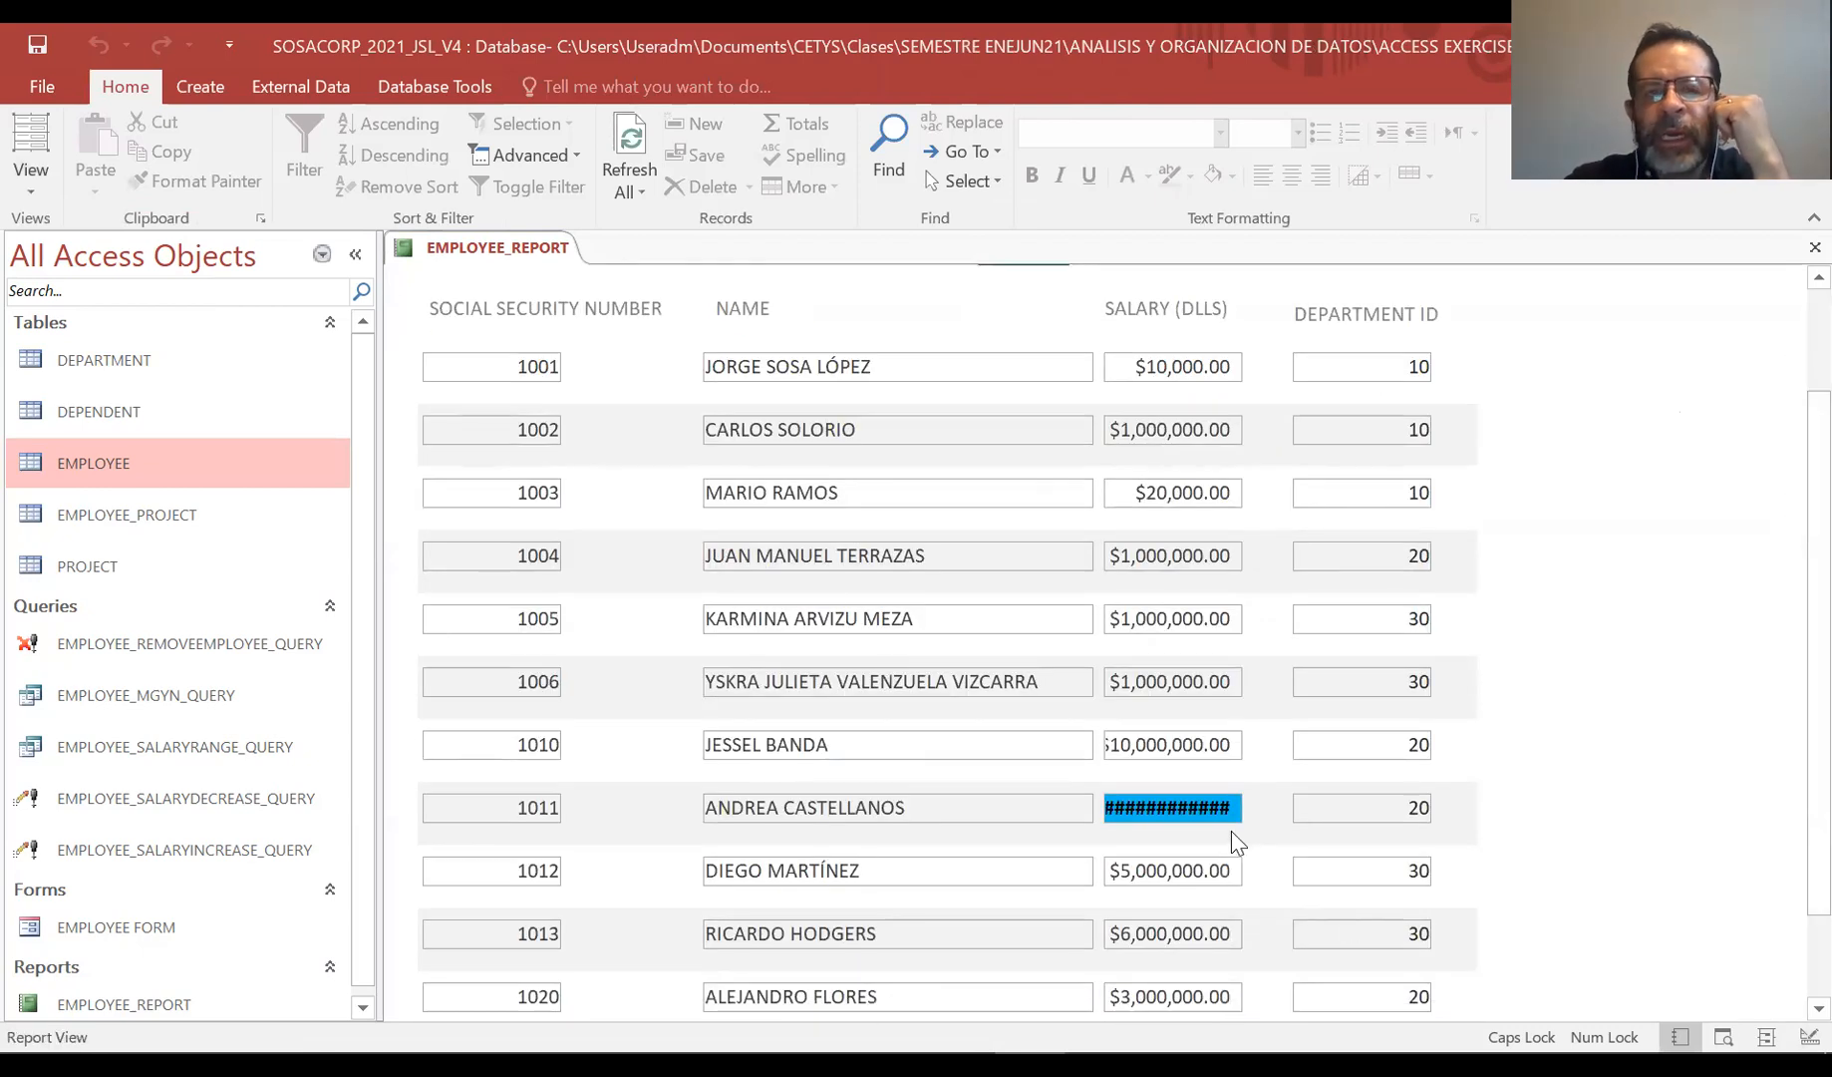
{"action": "left_click", "coordinate": [24, 195]}
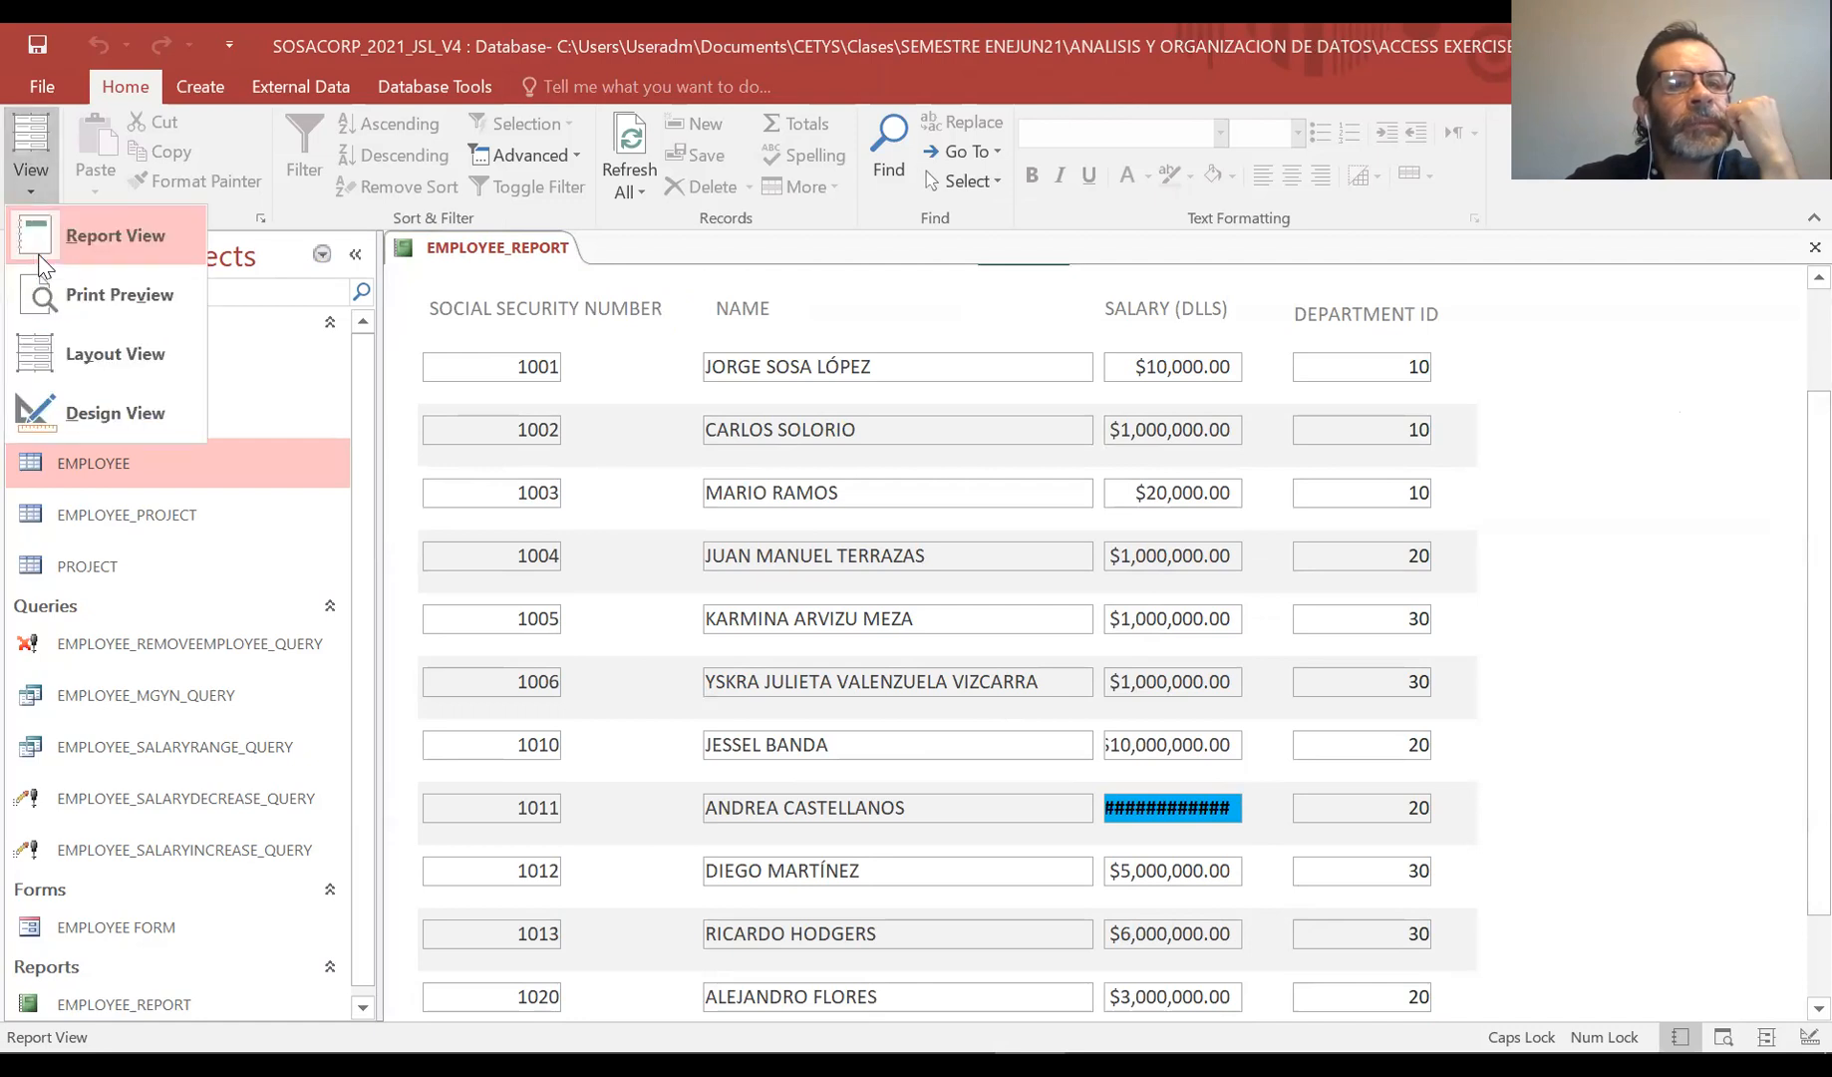
{"action": "left_click", "coordinate": [24, 179]}
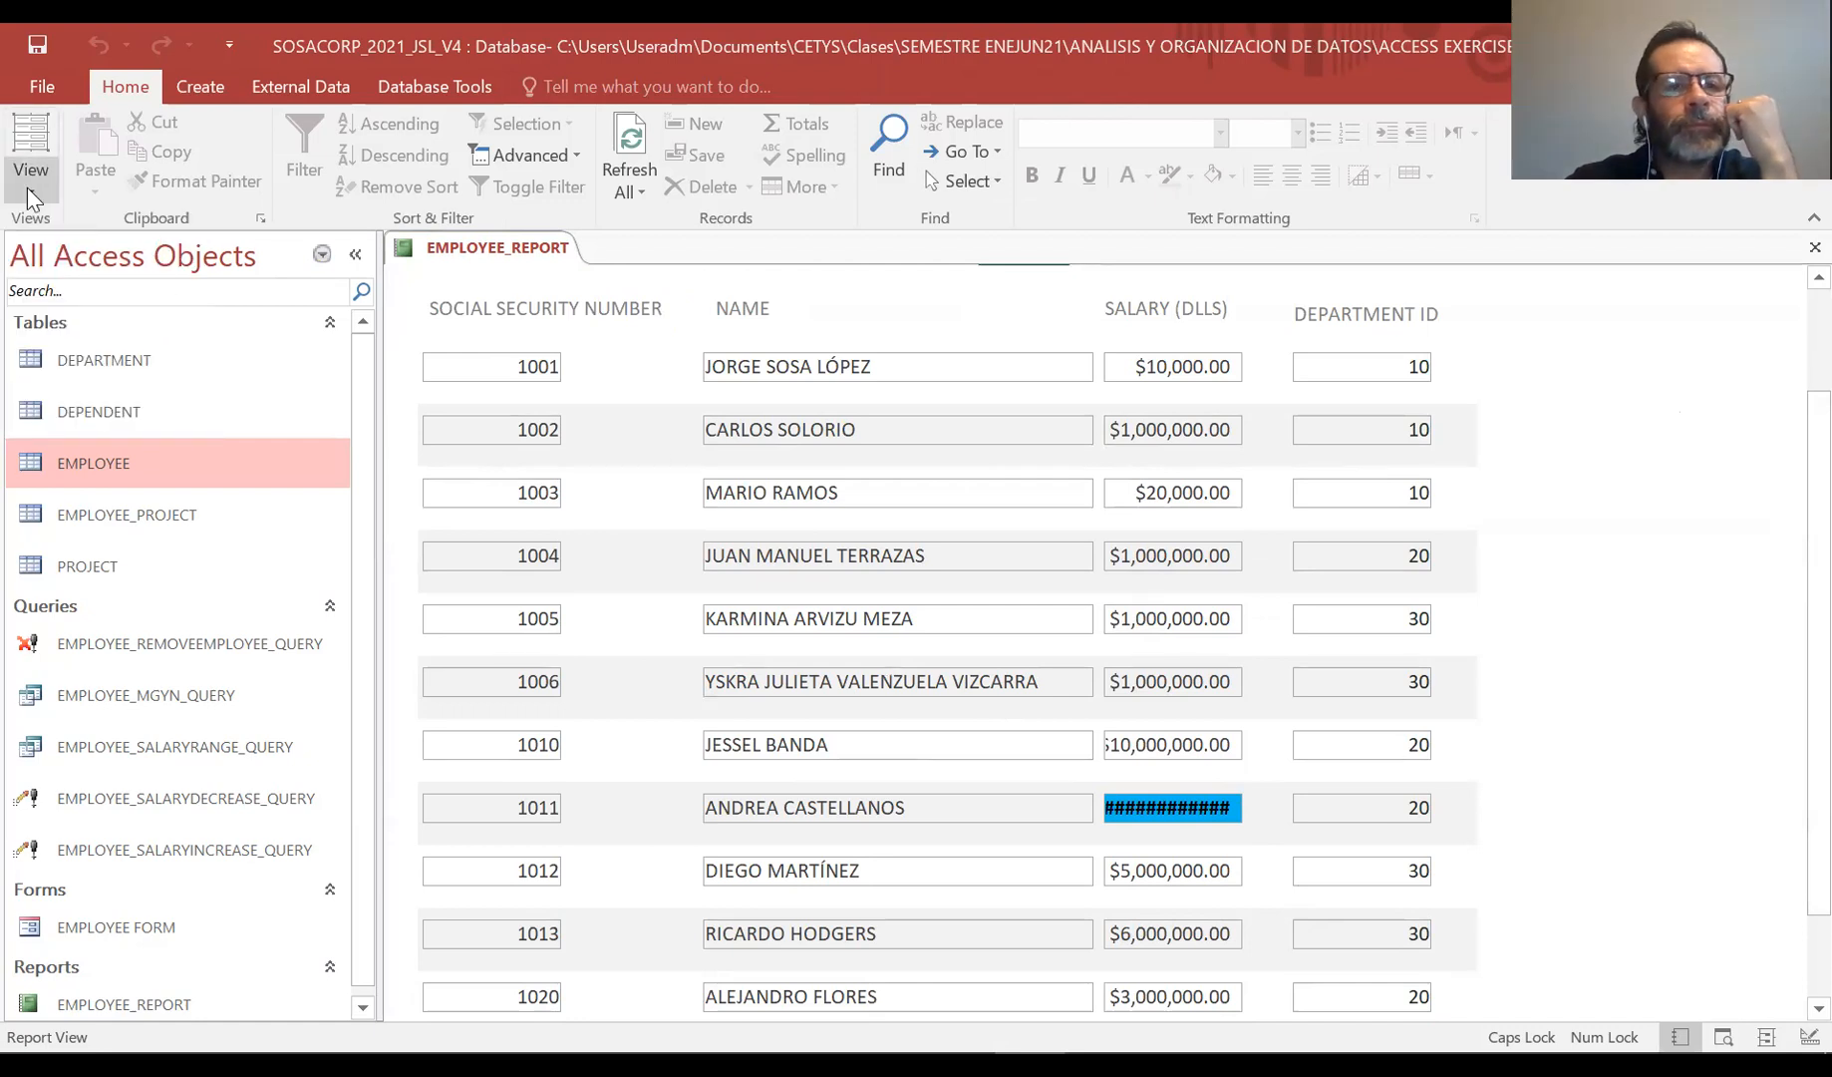
{"action": "left_click", "coordinate": [27, 188]}
{"action": "left_click", "coordinate": [70, 411]}
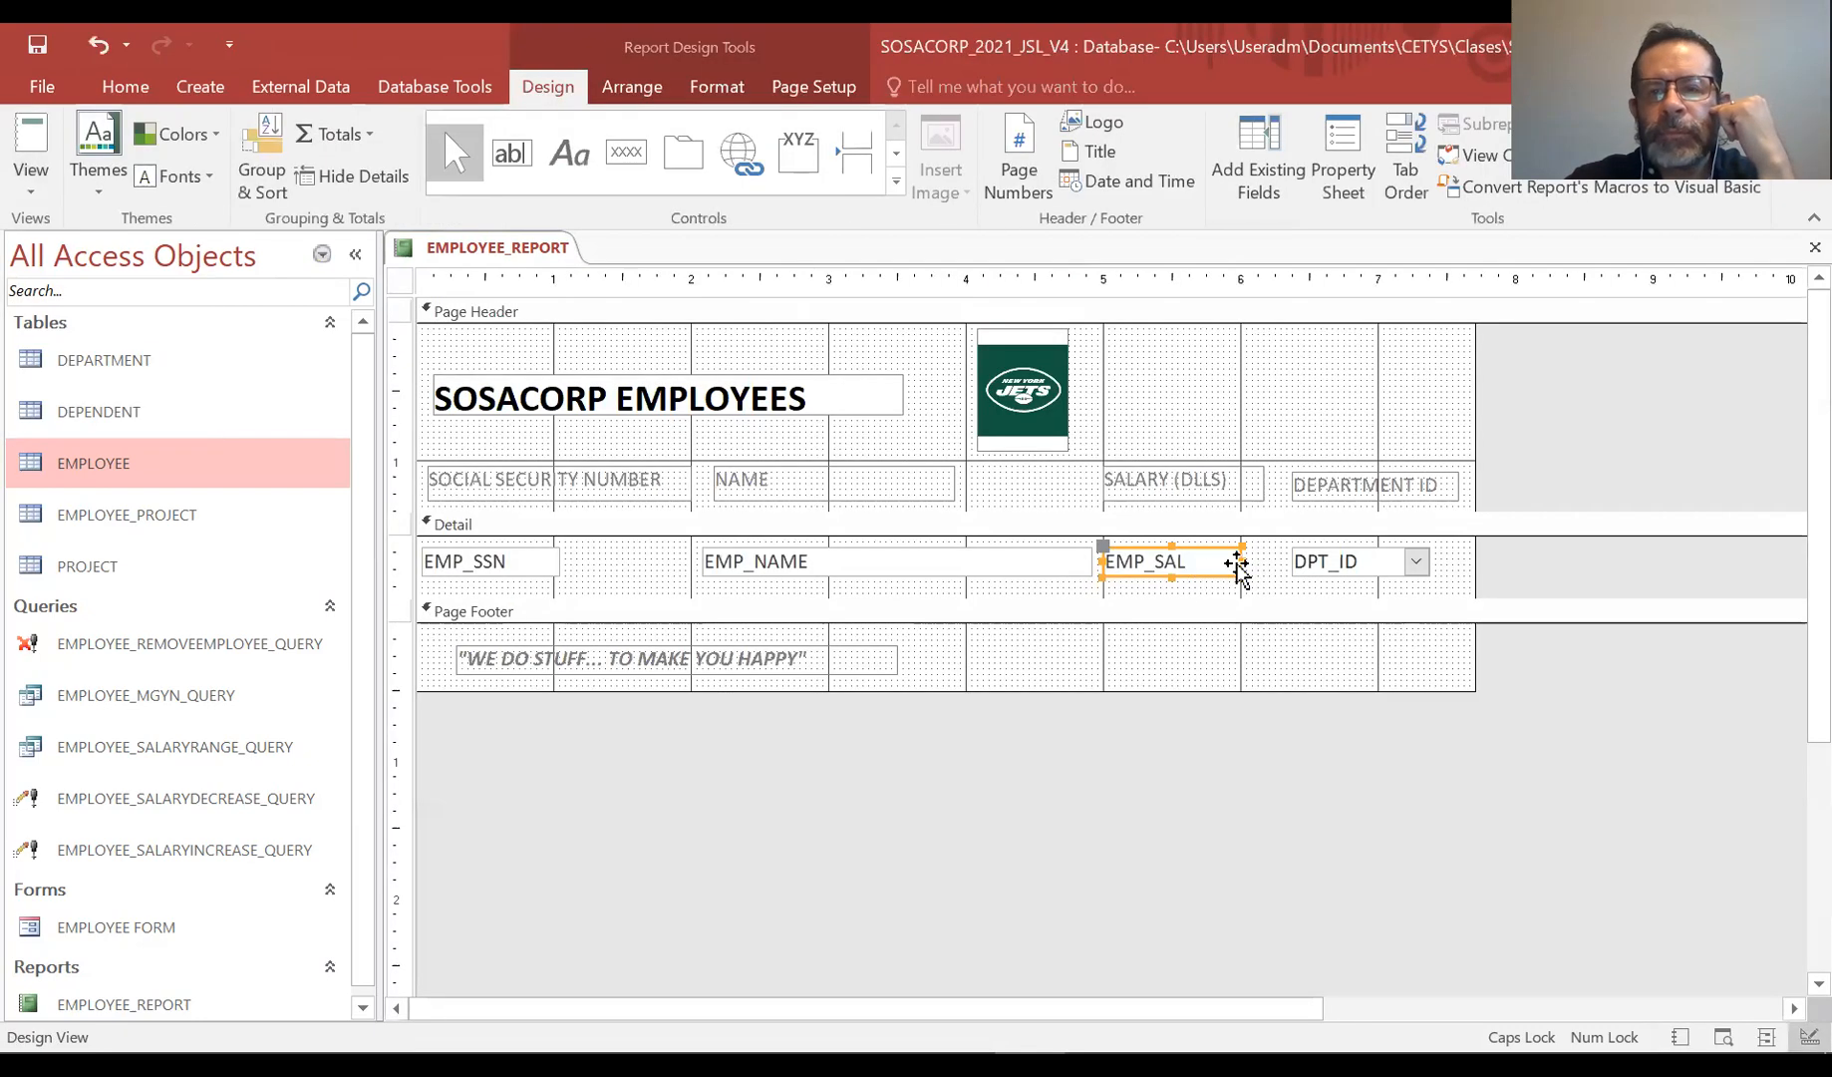
{"action": "left_click_drag", "start_coordinate": [1239, 560], "coordinate": [1282, 560]}
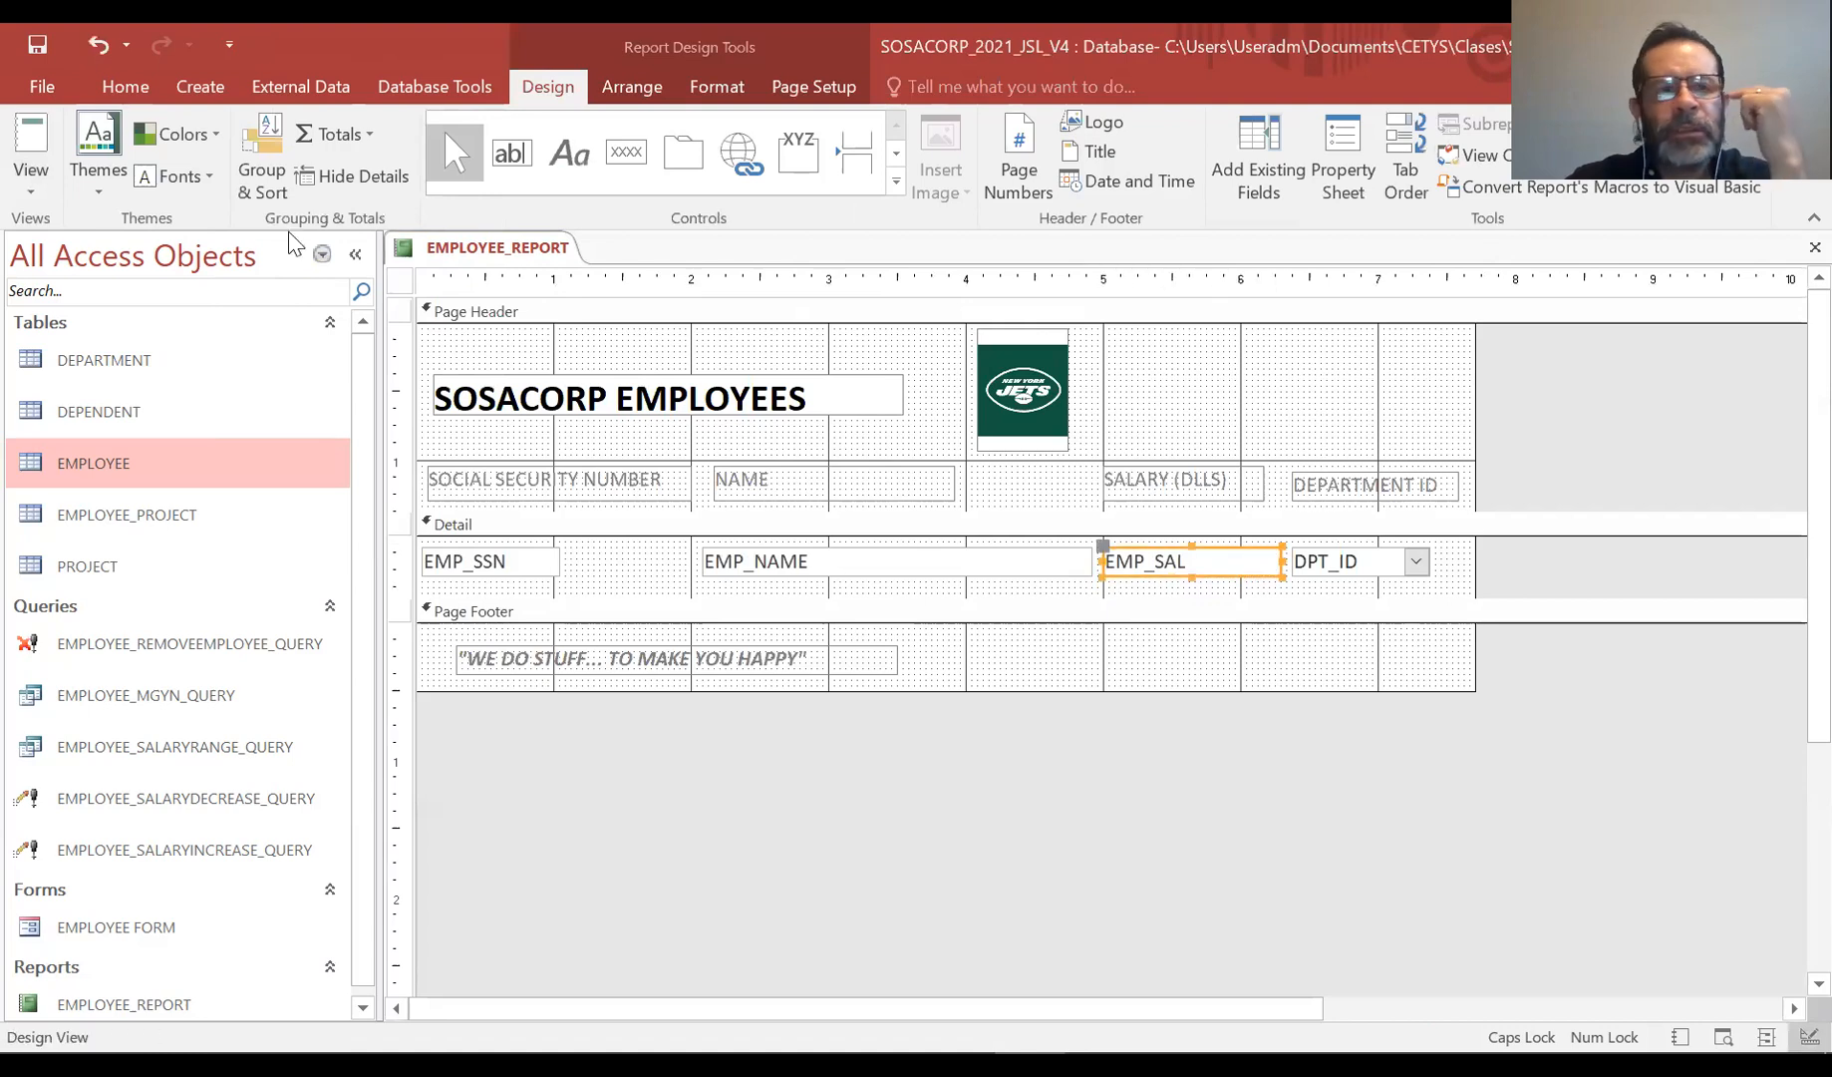
{"action": "left_click", "coordinate": [22, 184]}
{"action": "left_click", "coordinate": [64, 233]}
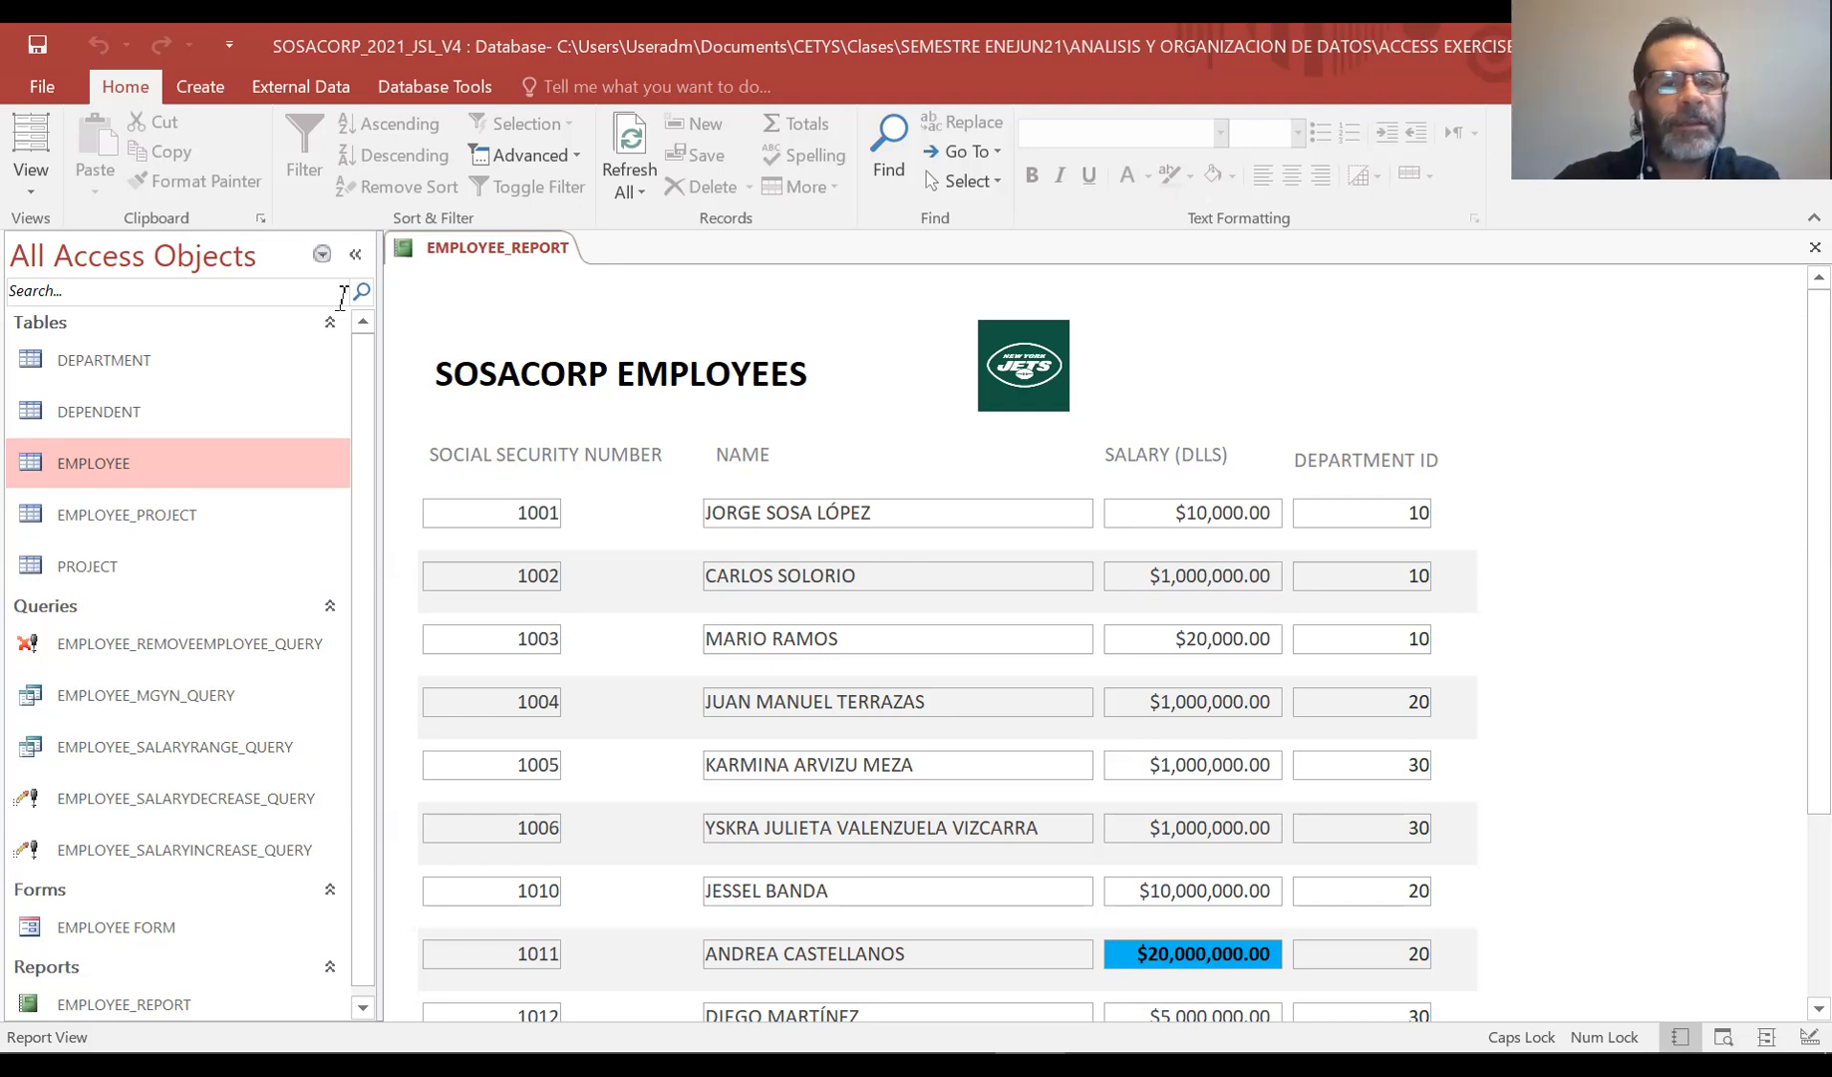
Open conditional formatting for EMP_SAL in Design View and start a new rule with Field Value Is equal to
{"action": "left_click", "coordinate": [31, 179]}
{"action": "left_click", "coordinate": [92, 433]}
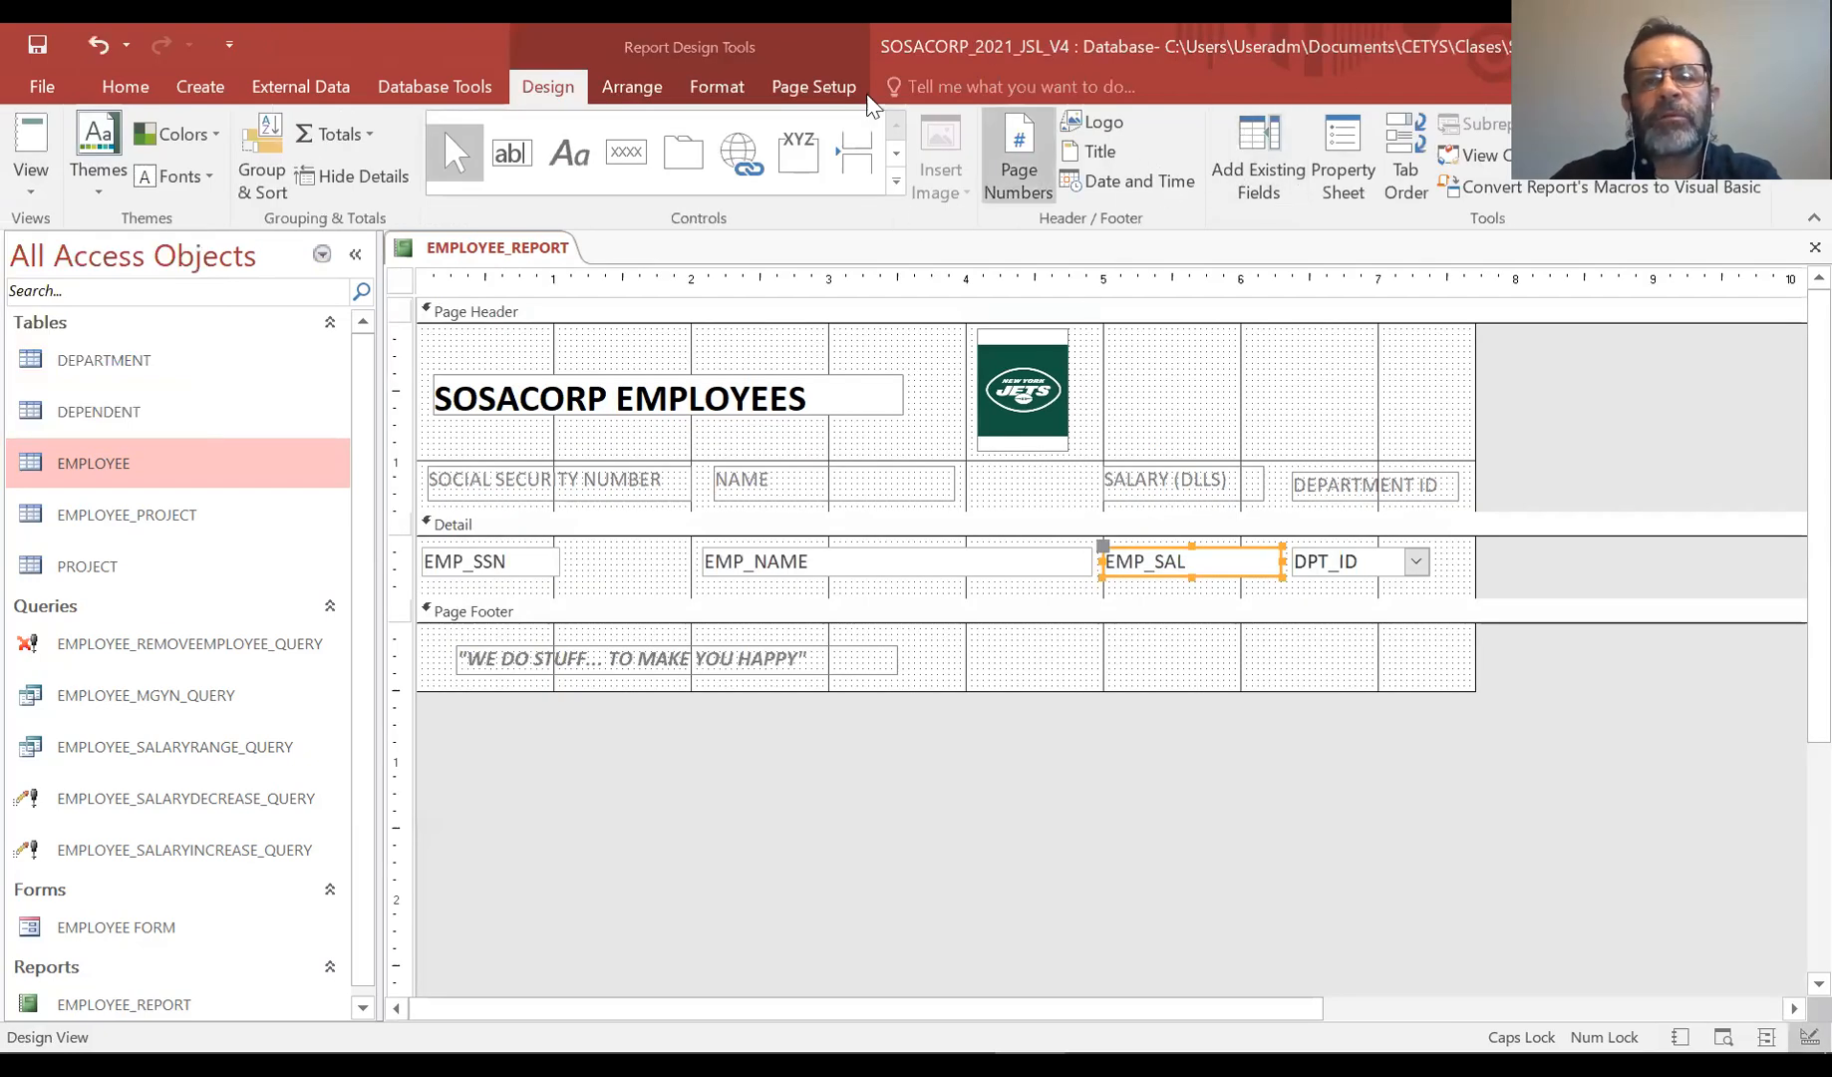
{"action": "left_click", "coordinate": [627, 84]}
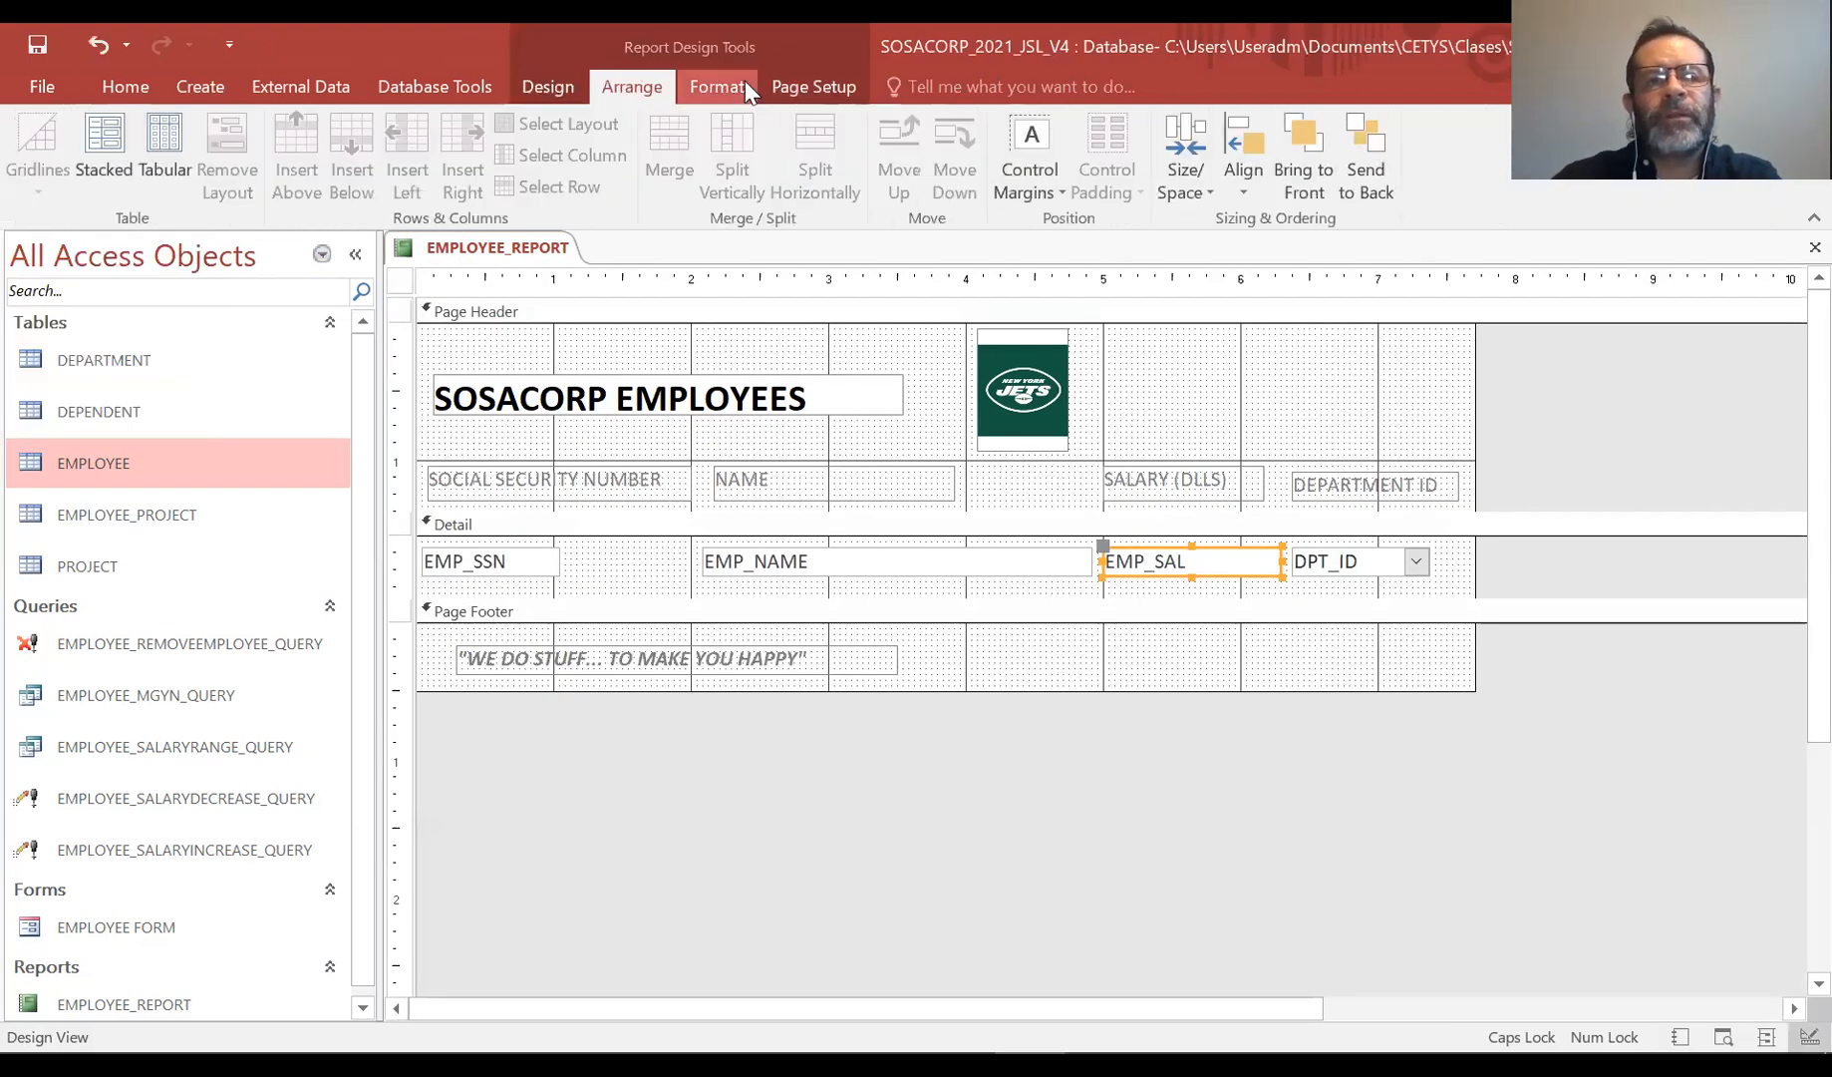
{"action": "left_click", "coordinate": [717, 86]}
{"action": "left_click", "coordinate": [1060, 151]}
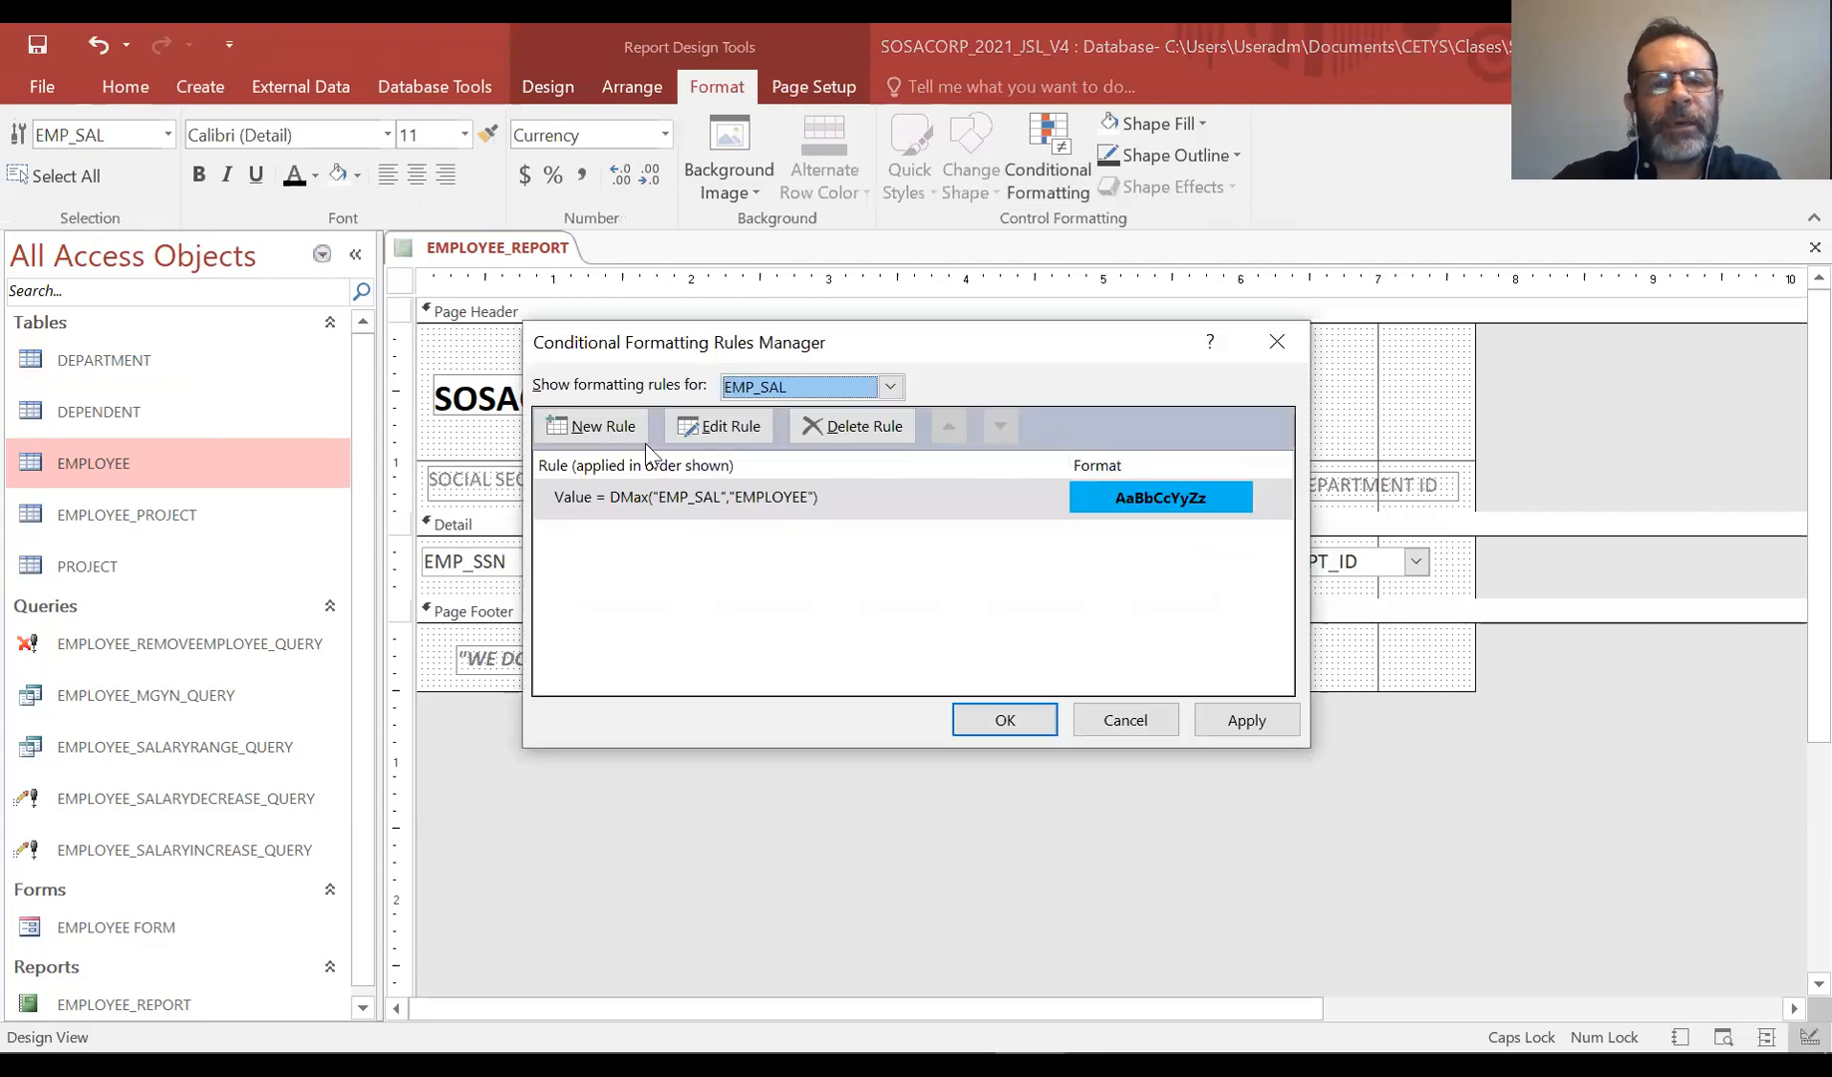
{"action": "left_click", "coordinate": [555, 426]}
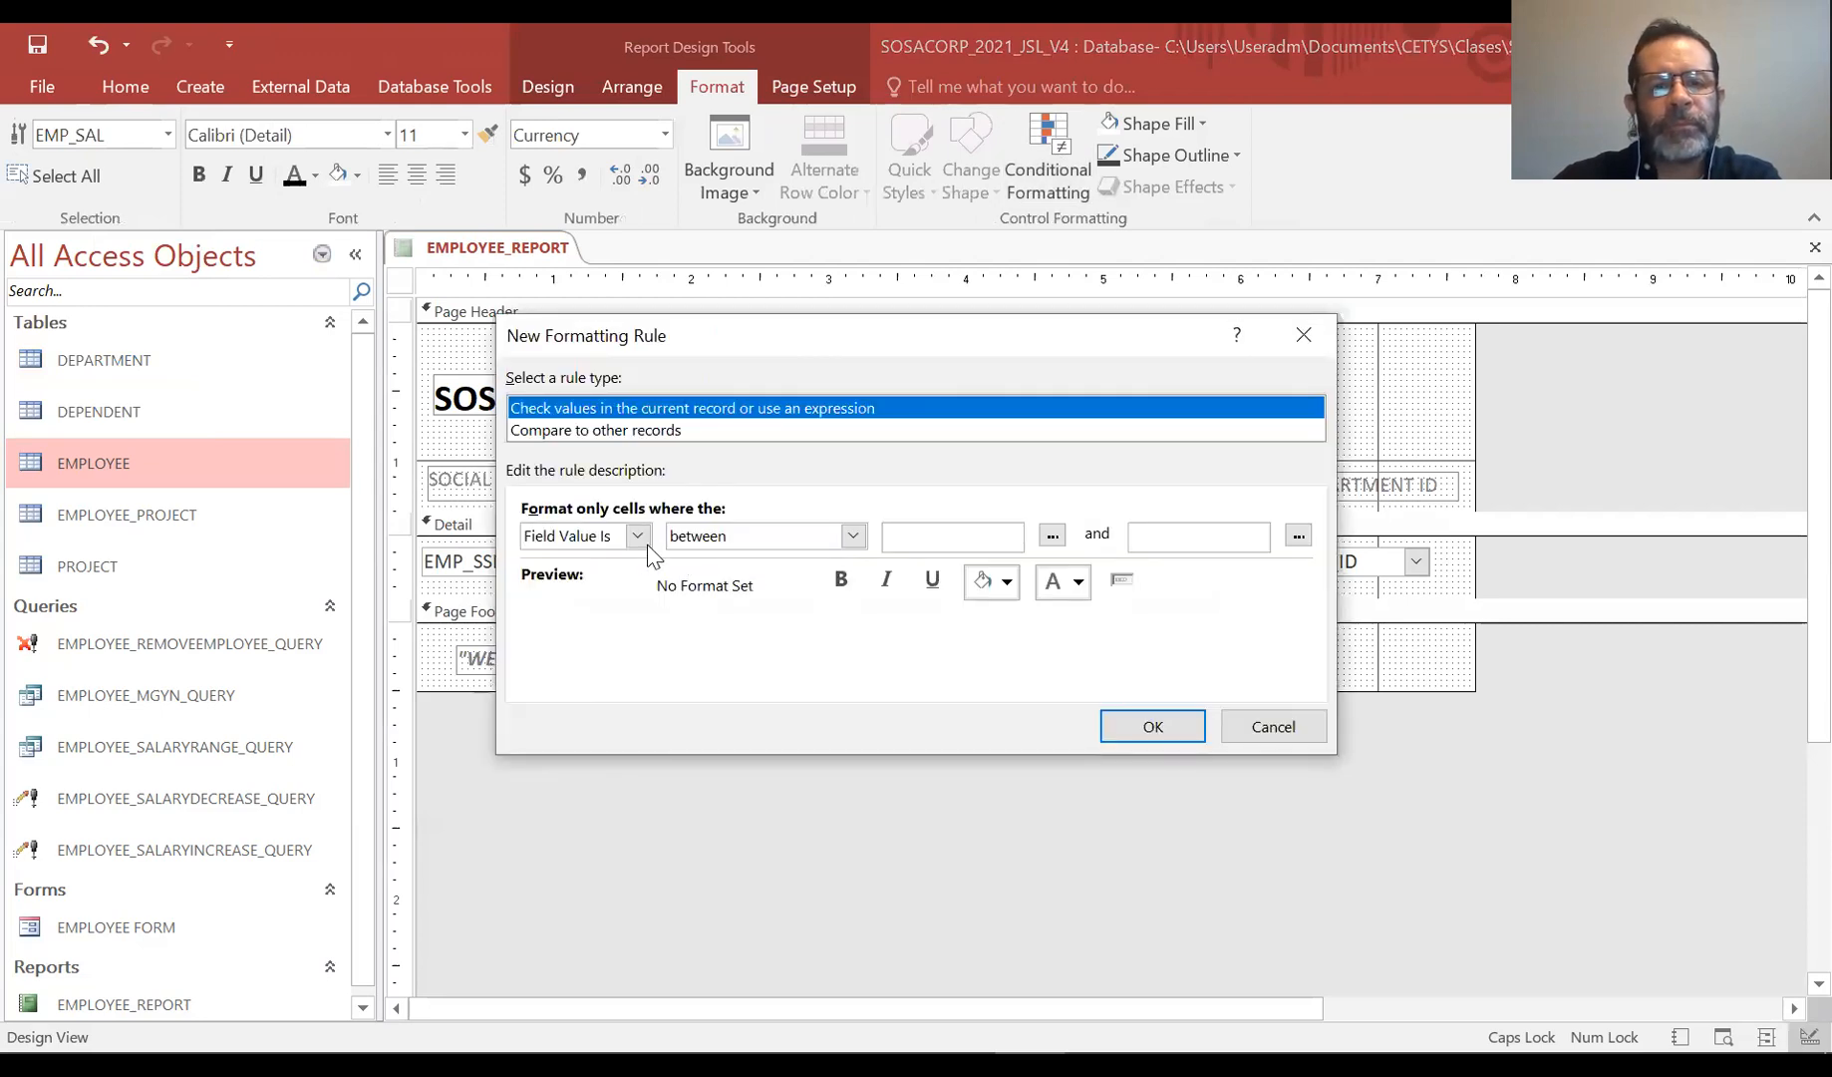
{"action": "left_click", "coordinate": [695, 540]}
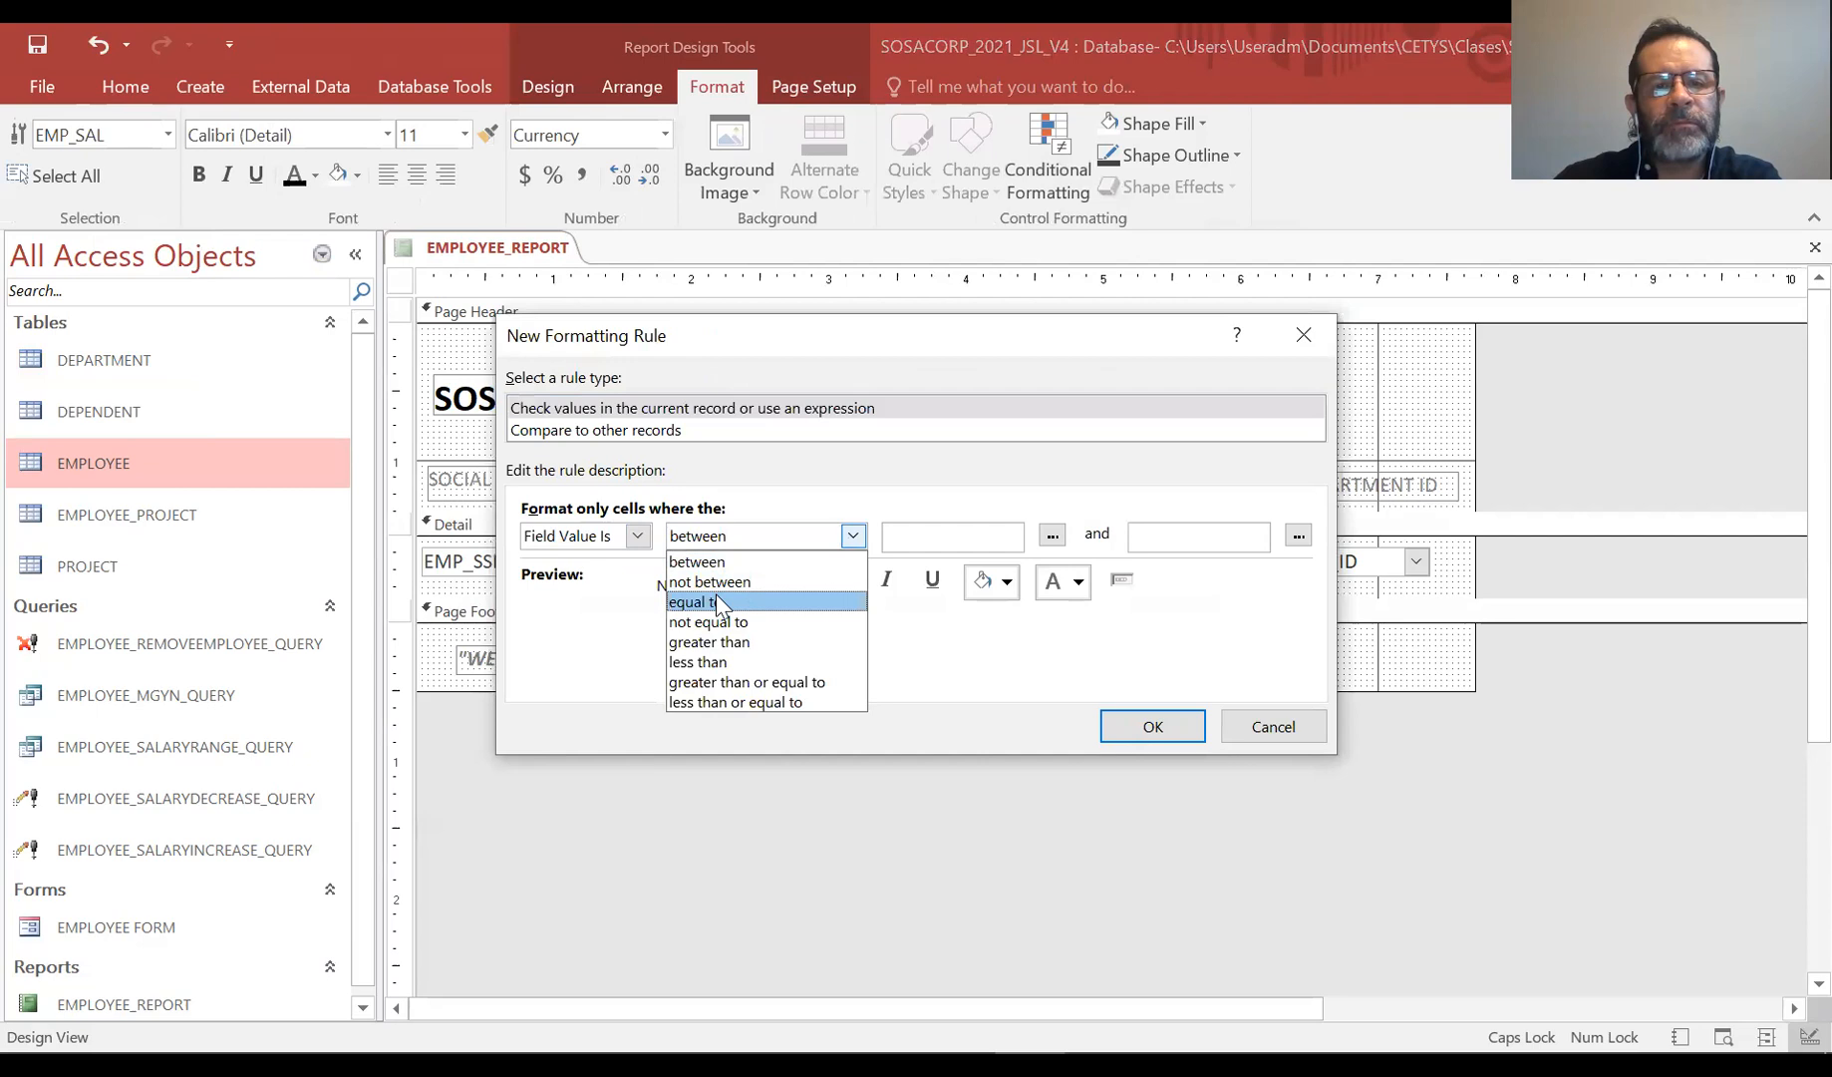
{"action": "left_click", "coordinate": [716, 594]}
Enter DMIN("EMP_SAL","EMPLOYEE" as the value the salary must equal
{"action": "left_click", "coordinate": [1011, 536]}
{"action": "type", "text": "DMIN"}
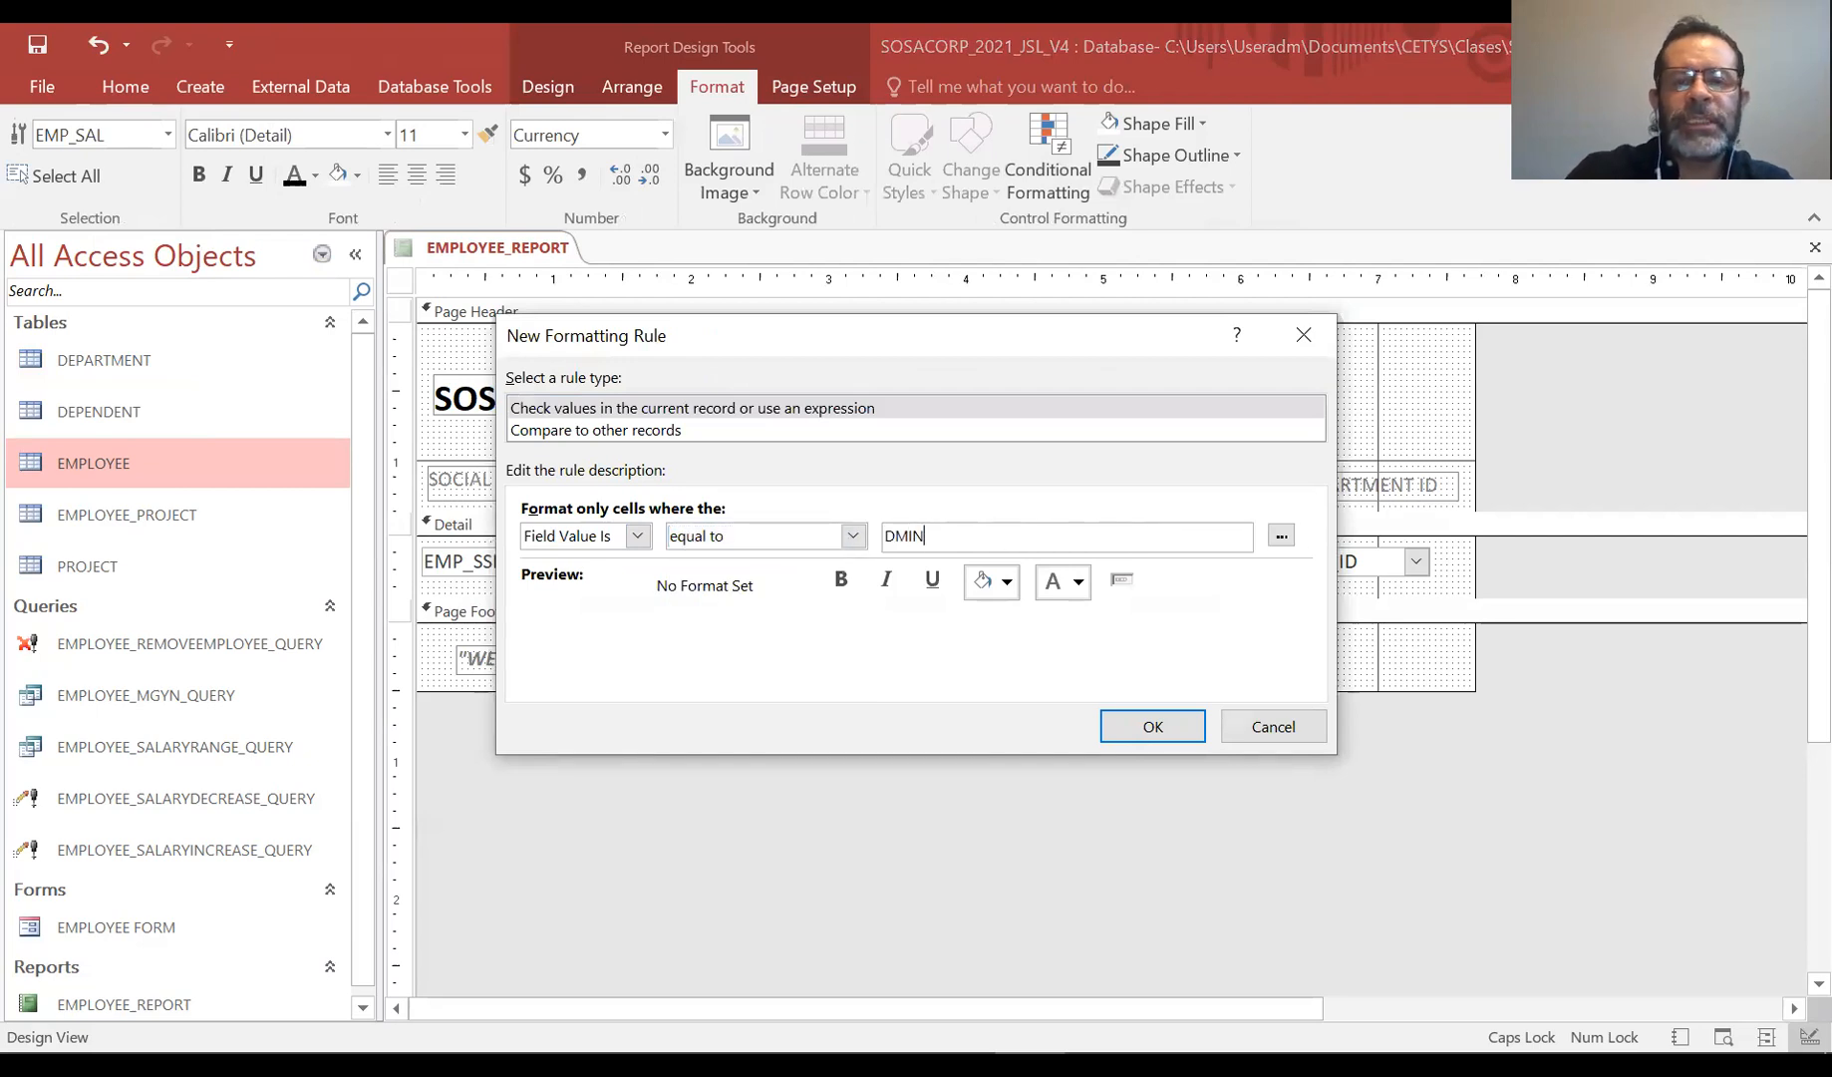
{"action": "type", "text": "("}
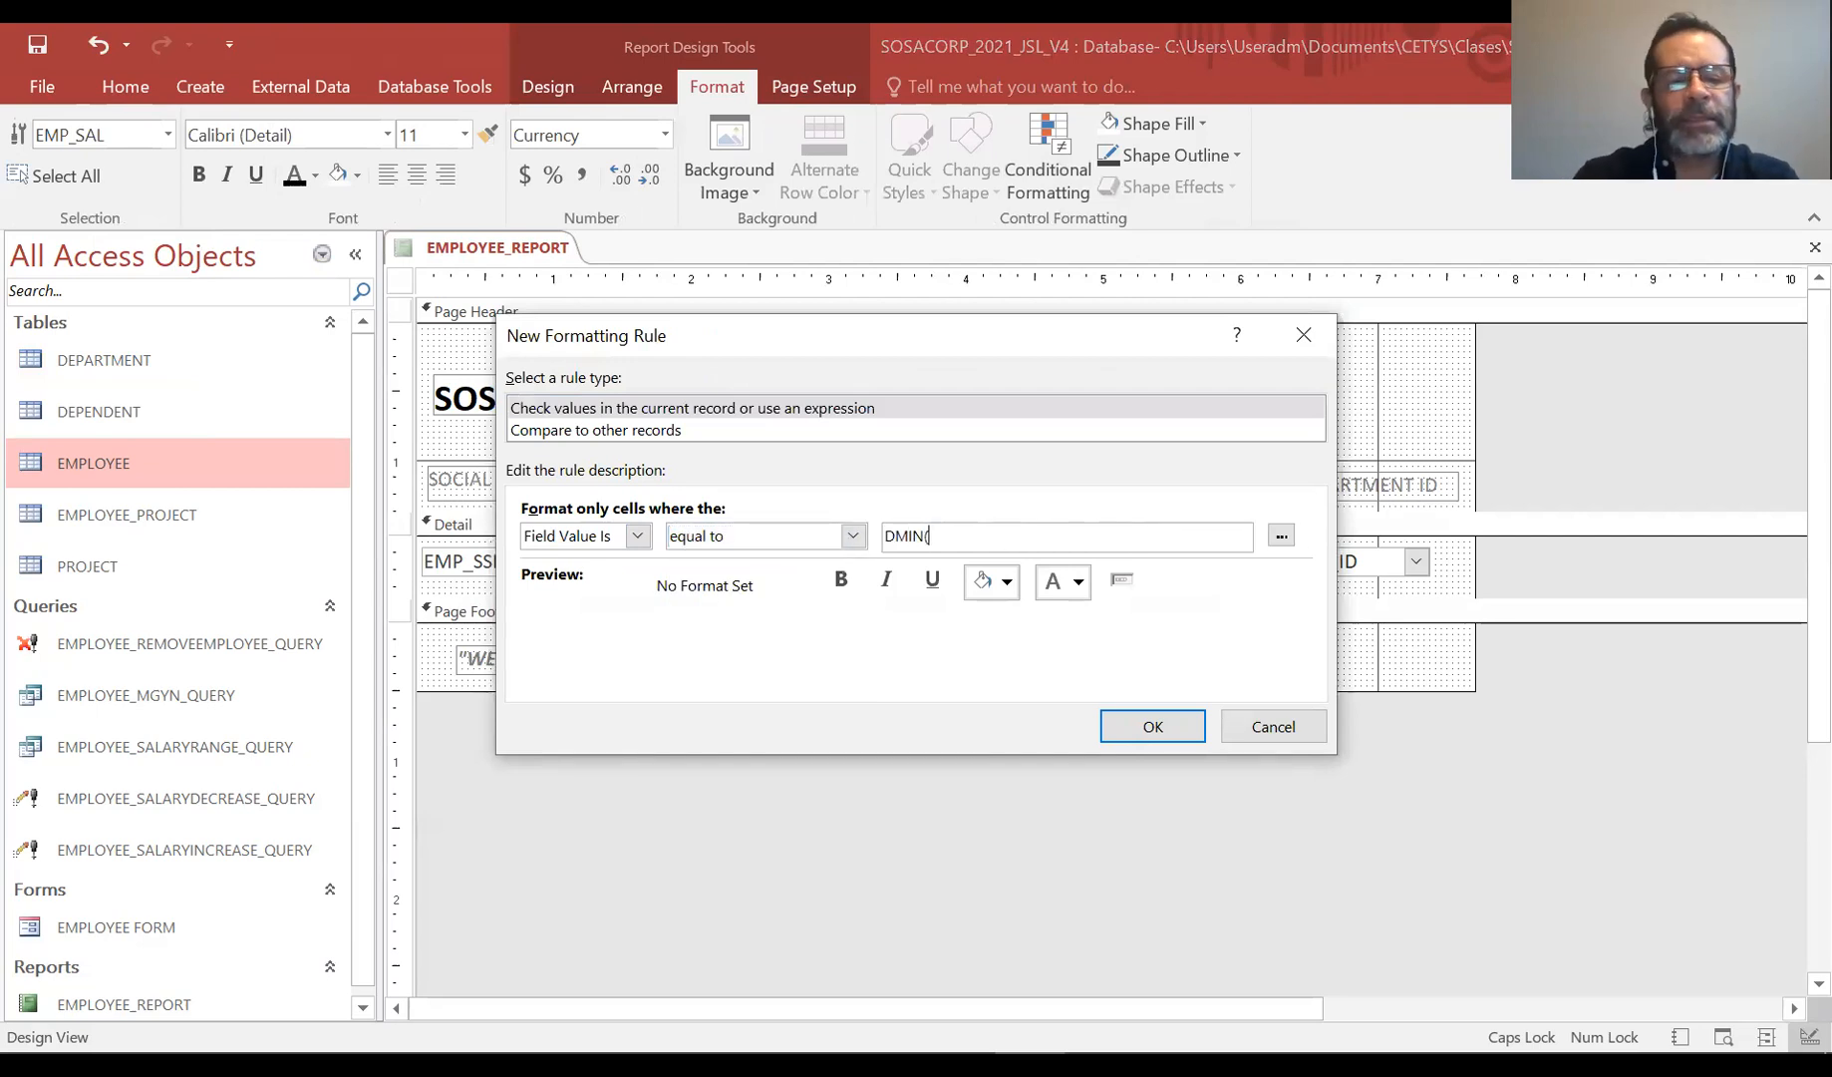
{"action": "type", "text": "\"EMP"}
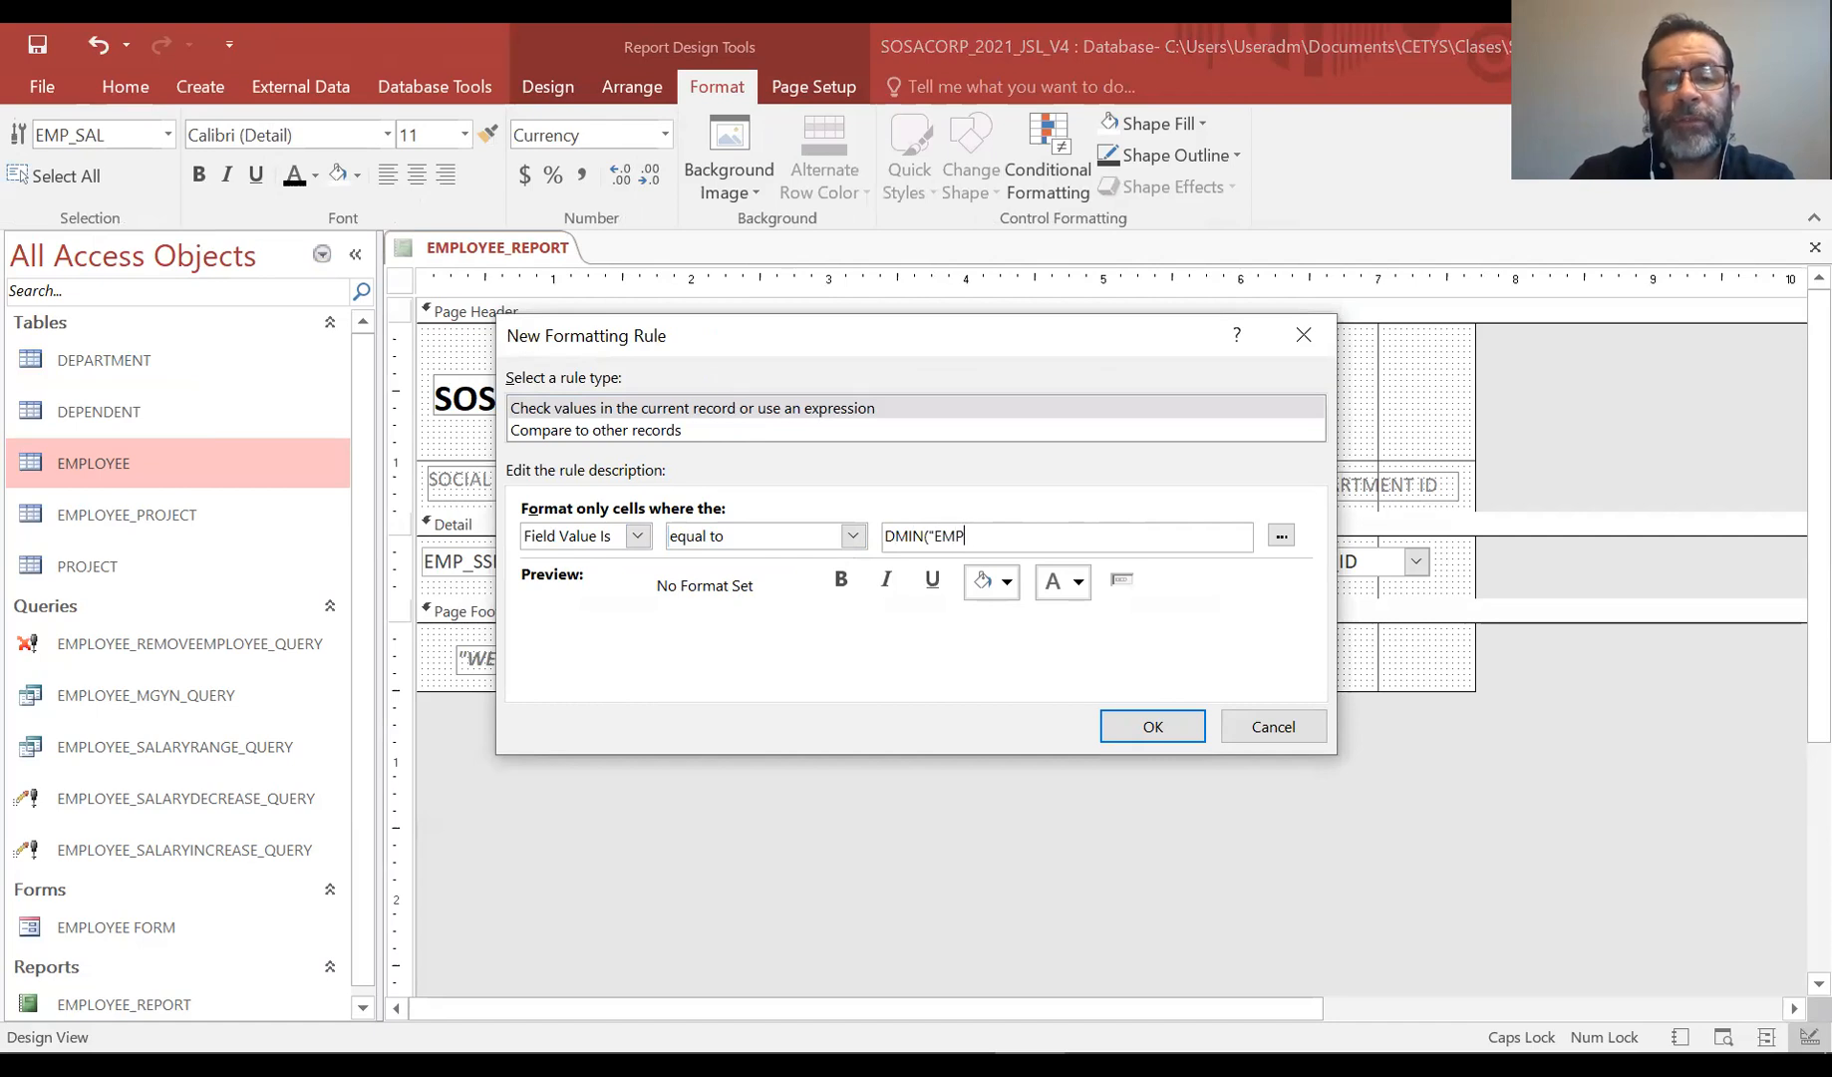
{"action": "type", "text": "_SAL\","}
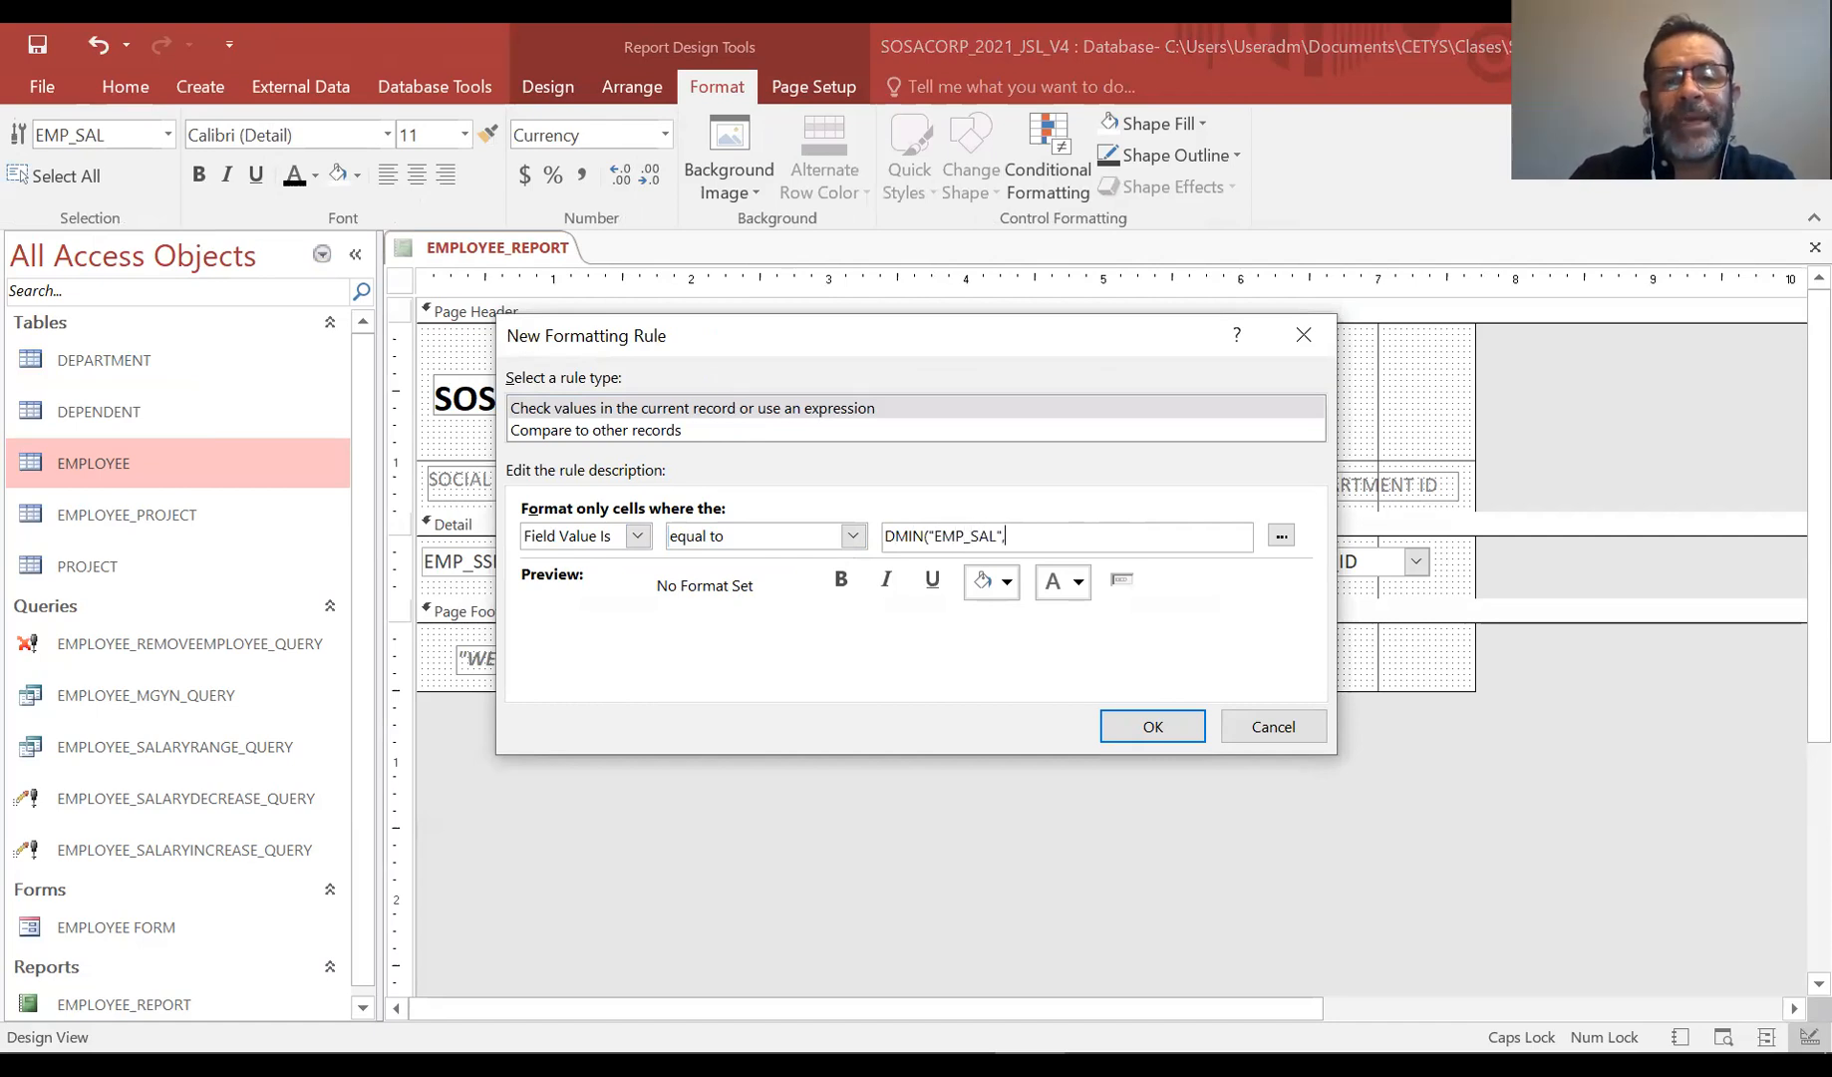
{"action": "type", "text": "\"EMPLOYEE\""}
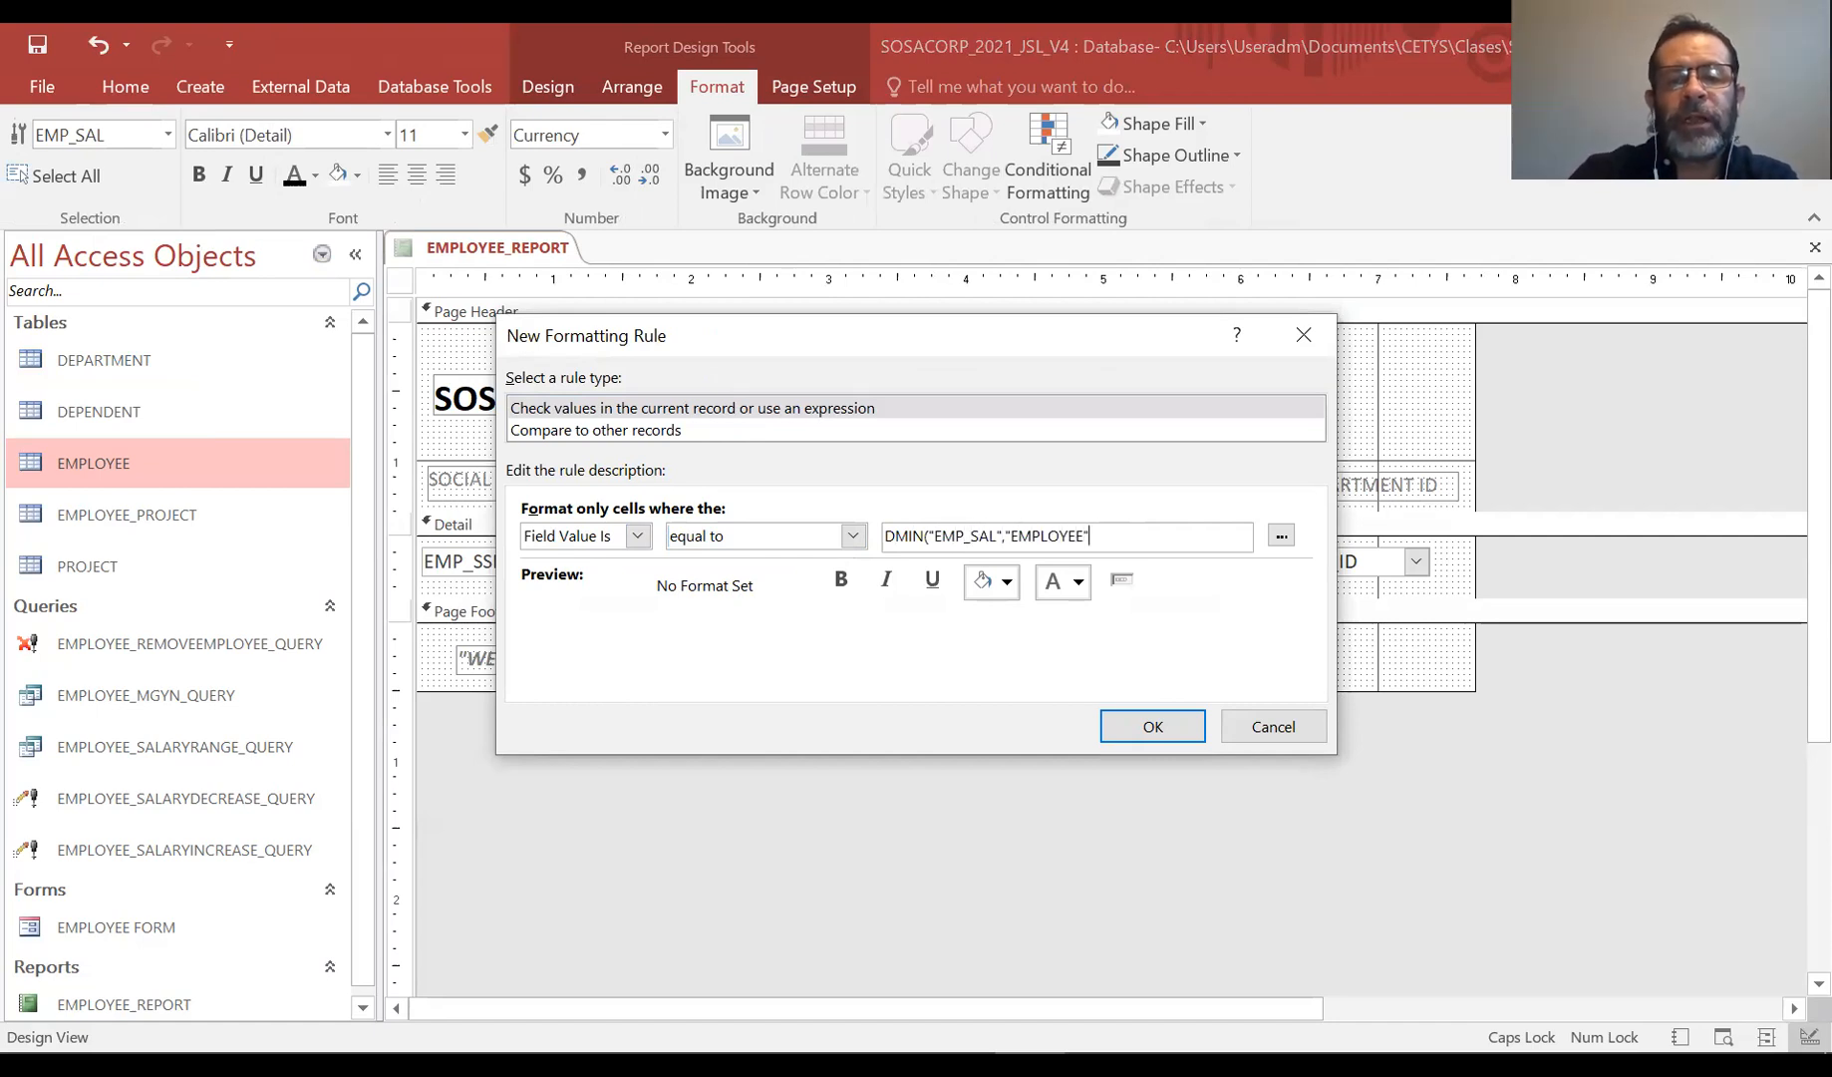
Format matching salaries with a gold fill and bold text
{"action": "left_click", "coordinate": [1008, 581]}
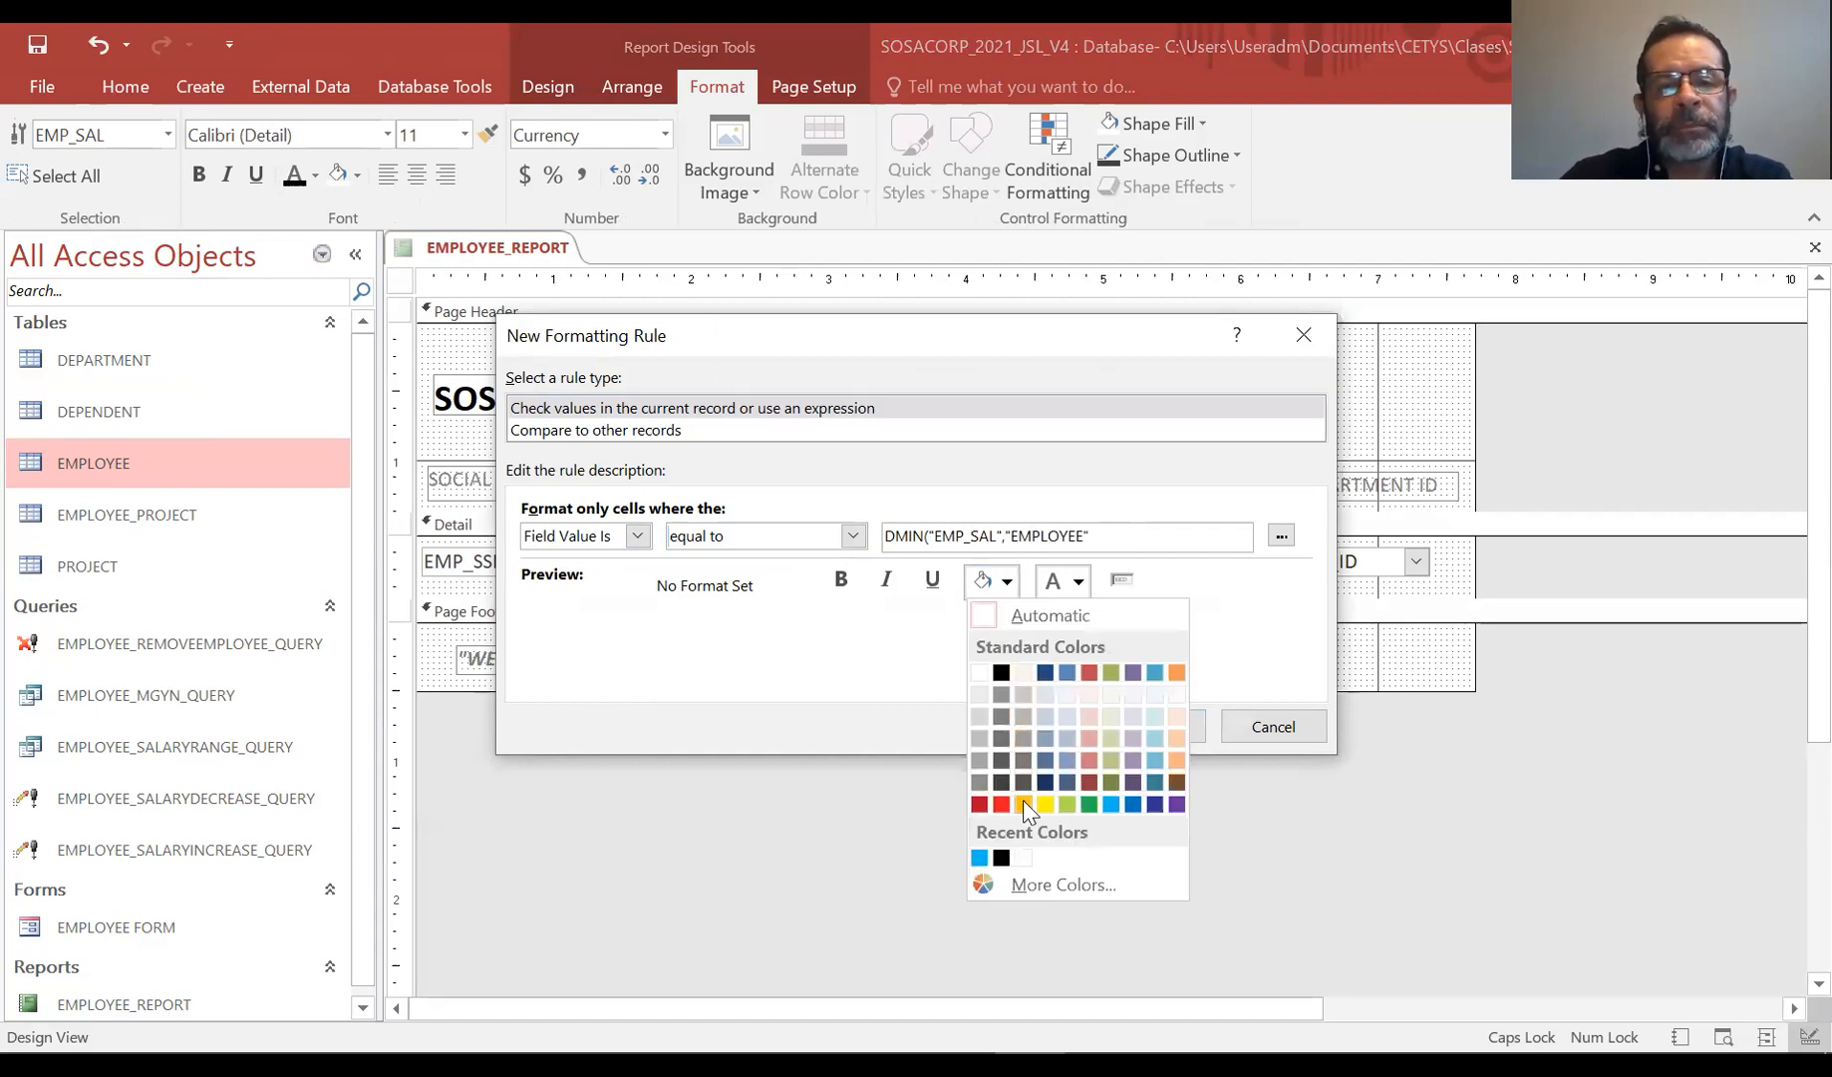
{"action": "left_click", "coordinate": [1024, 803]}
{"action": "left_click", "coordinate": [843, 587]}
Add the missing closing parenthesis to the DMIN expression and save the new rule in both dialogs
{"action": "left_click", "coordinate": [1135, 726]}
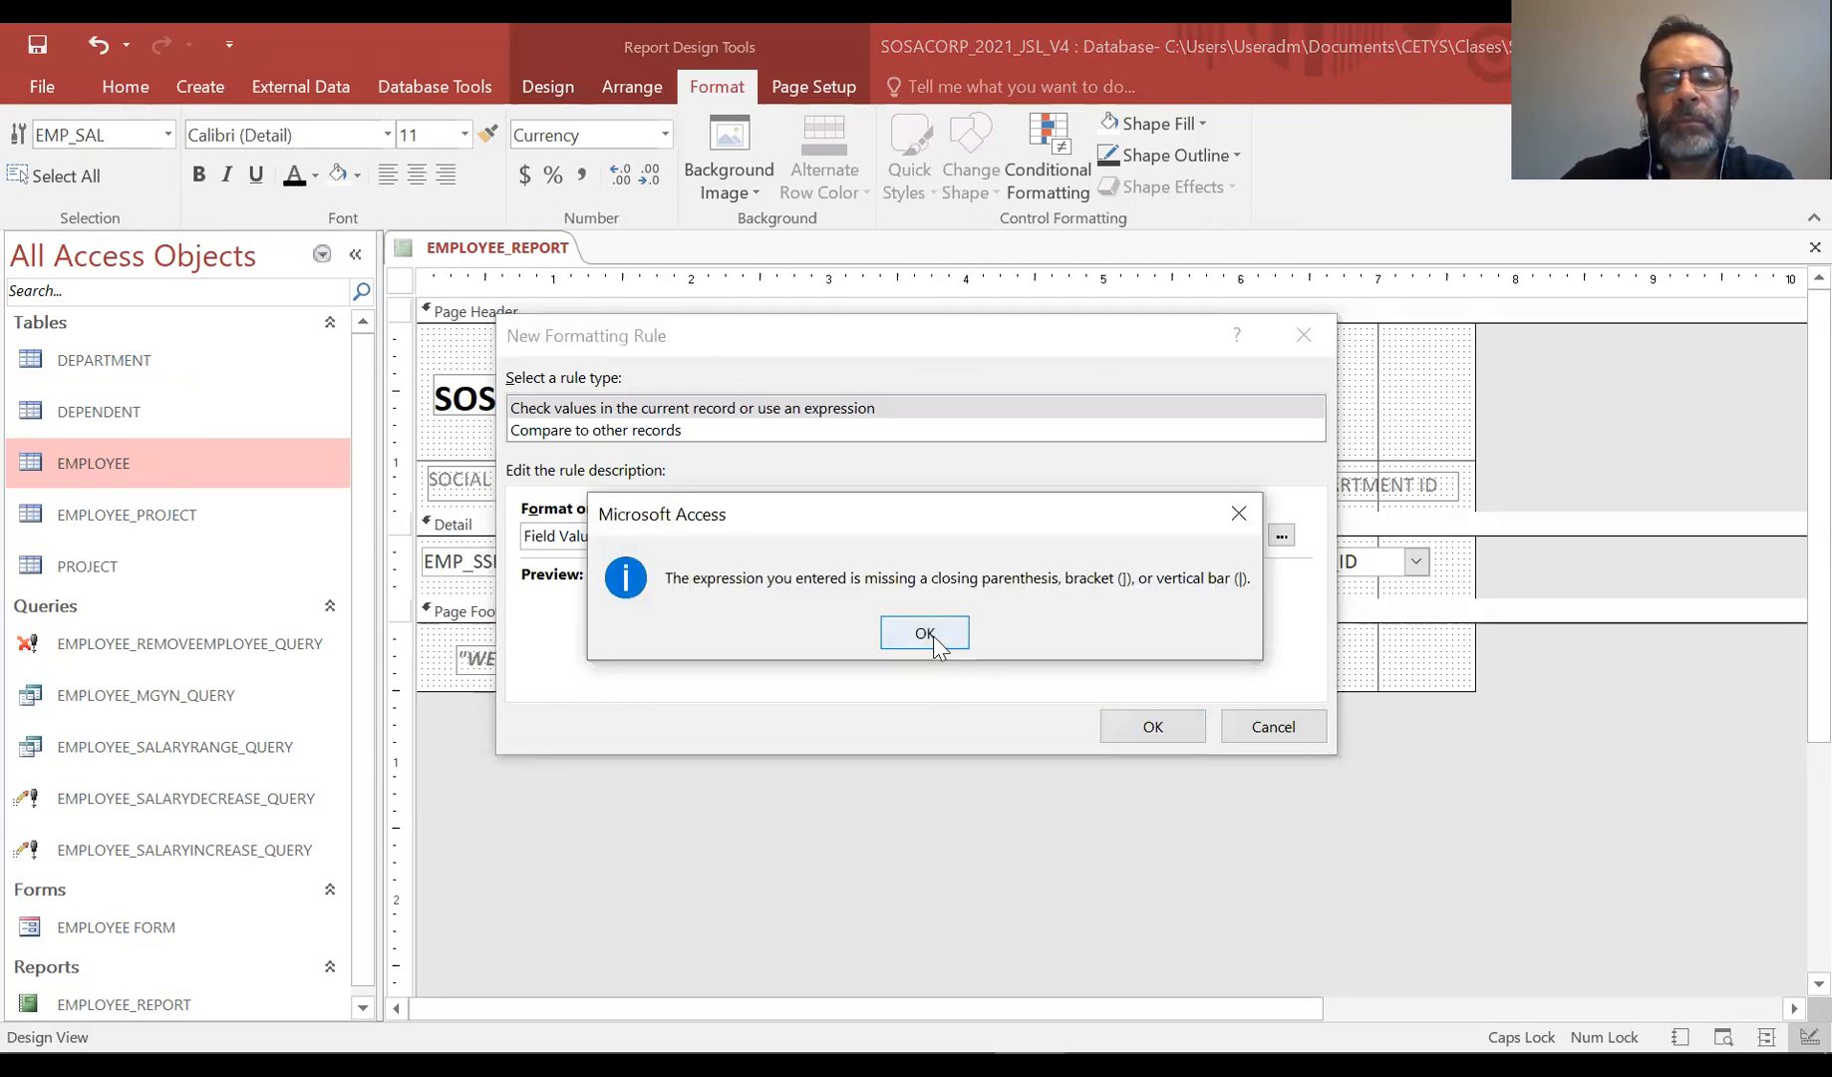
{"action": "left_click", "coordinate": [925, 634]}
{"action": "type", "text": ")"}
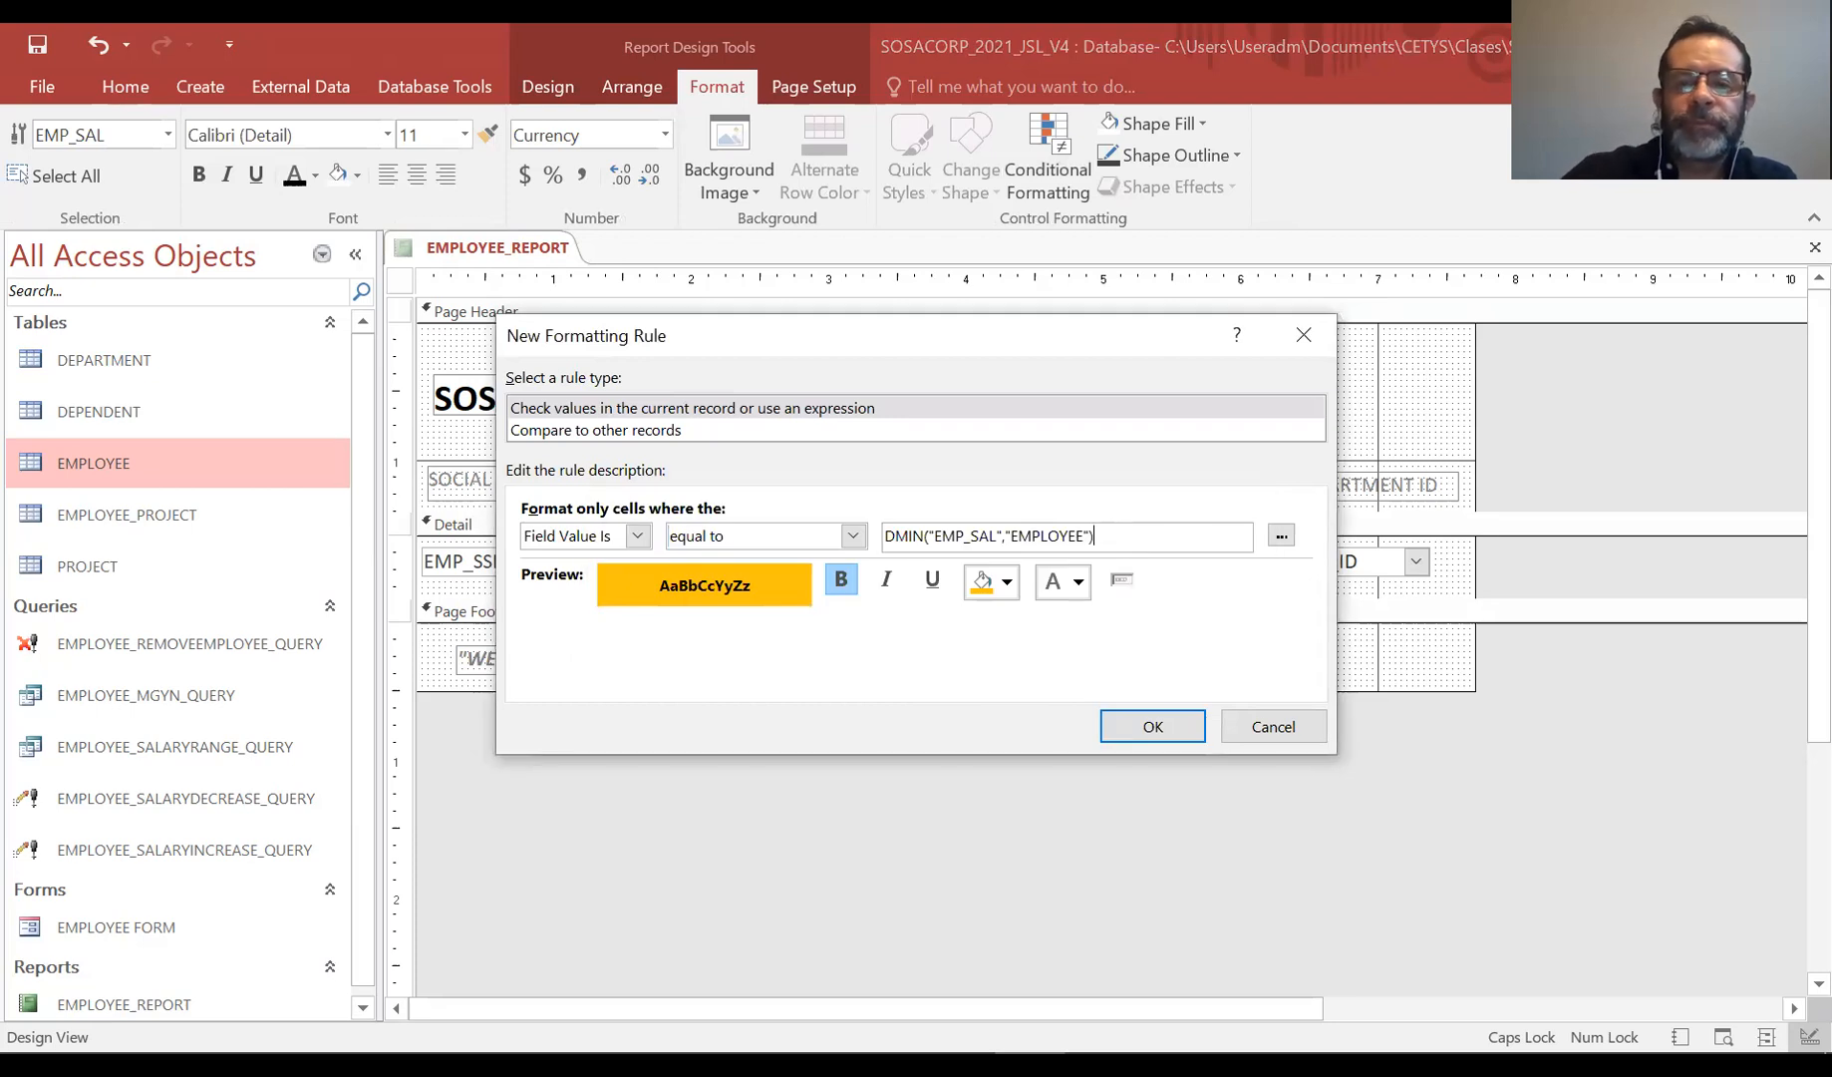
{"action": "left_click", "coordinate": [1154, 725]}
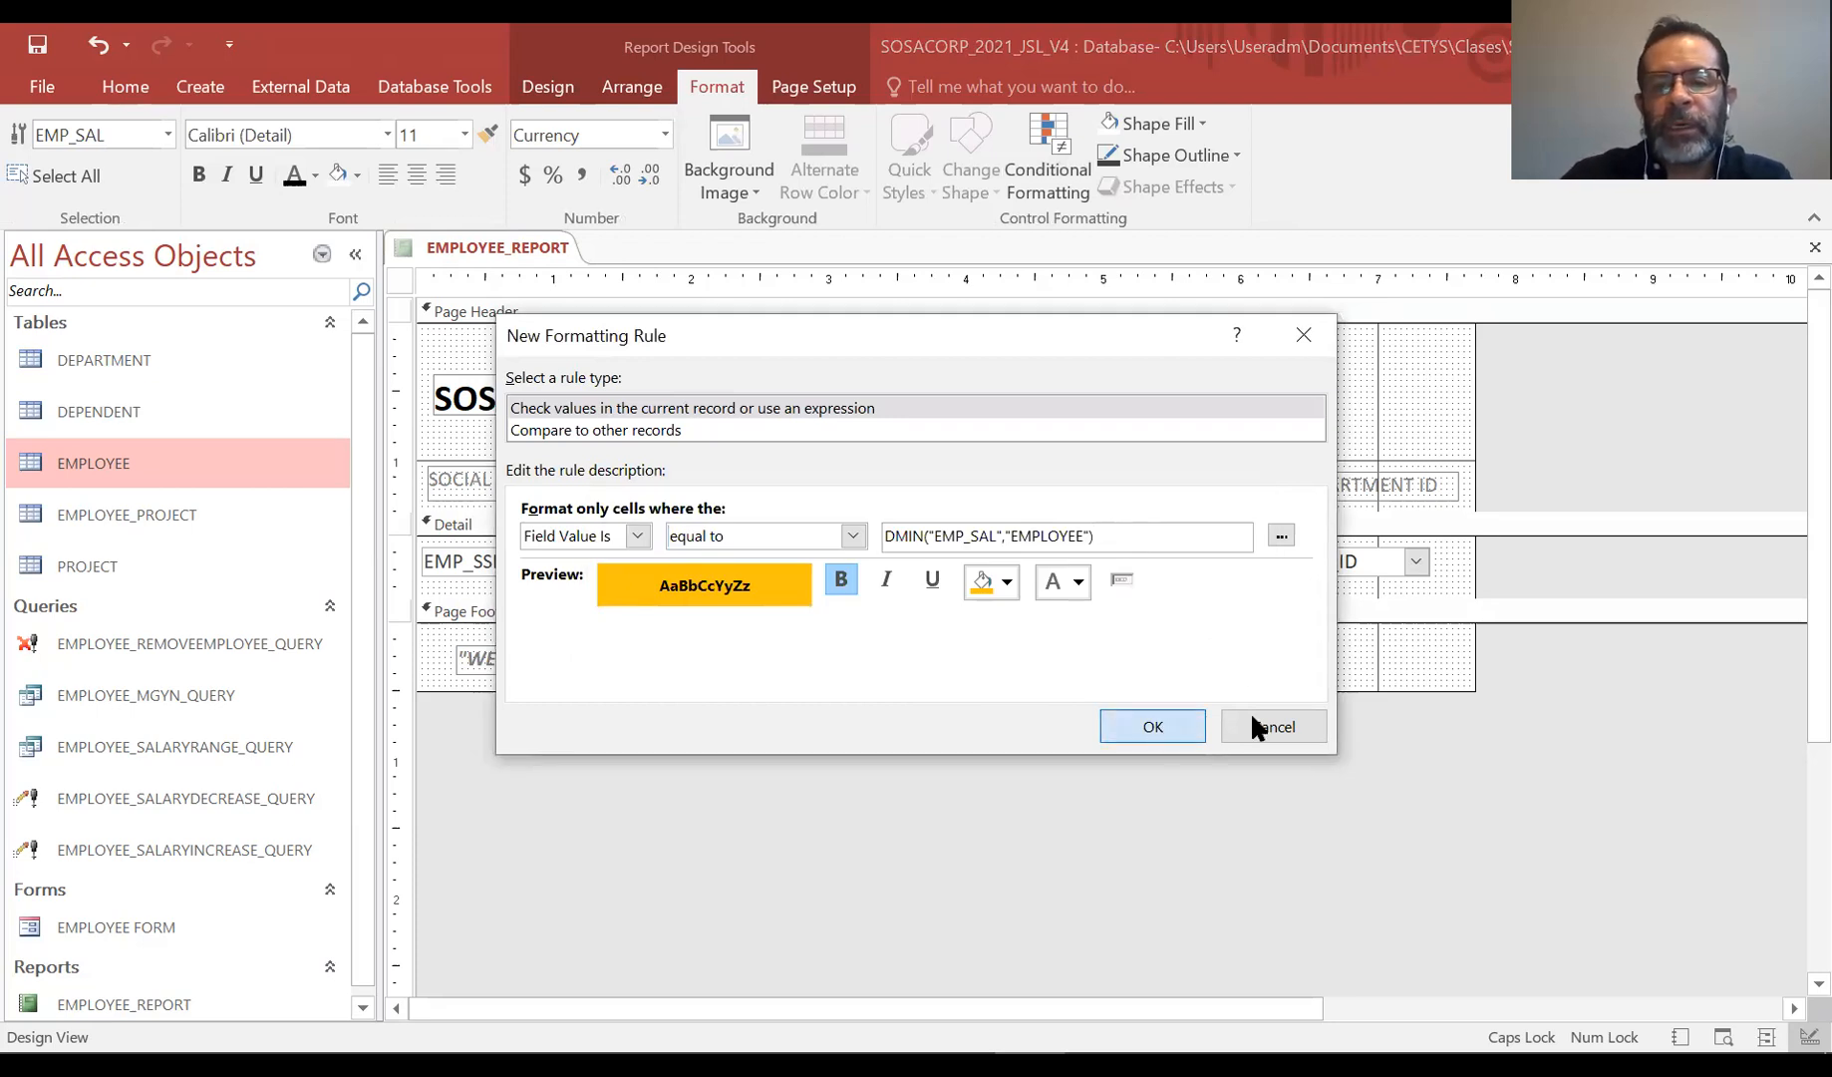
{"action": "left_click", "coordinate": [1006, 716]}
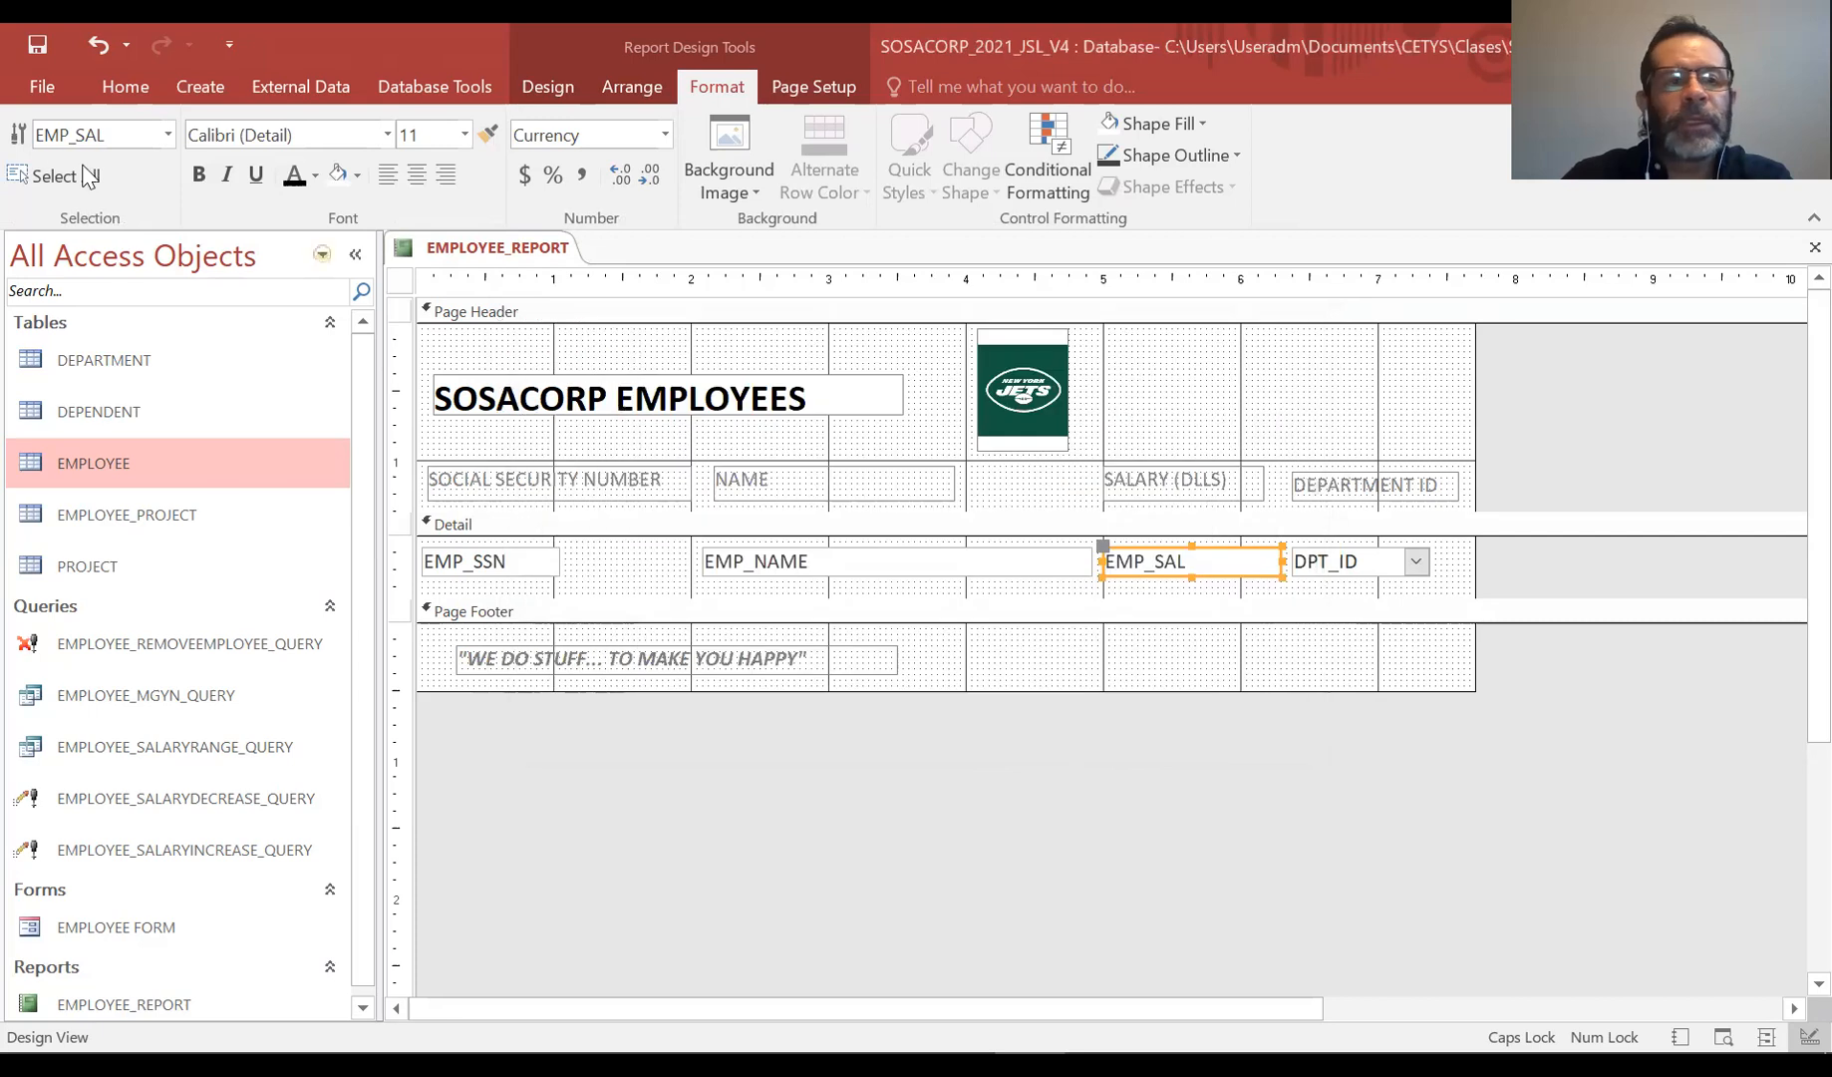
Switch to Report View and inspect the highlighted lowest and highest salaries
{"action": "left_click", "coordinate": [523, 90]}
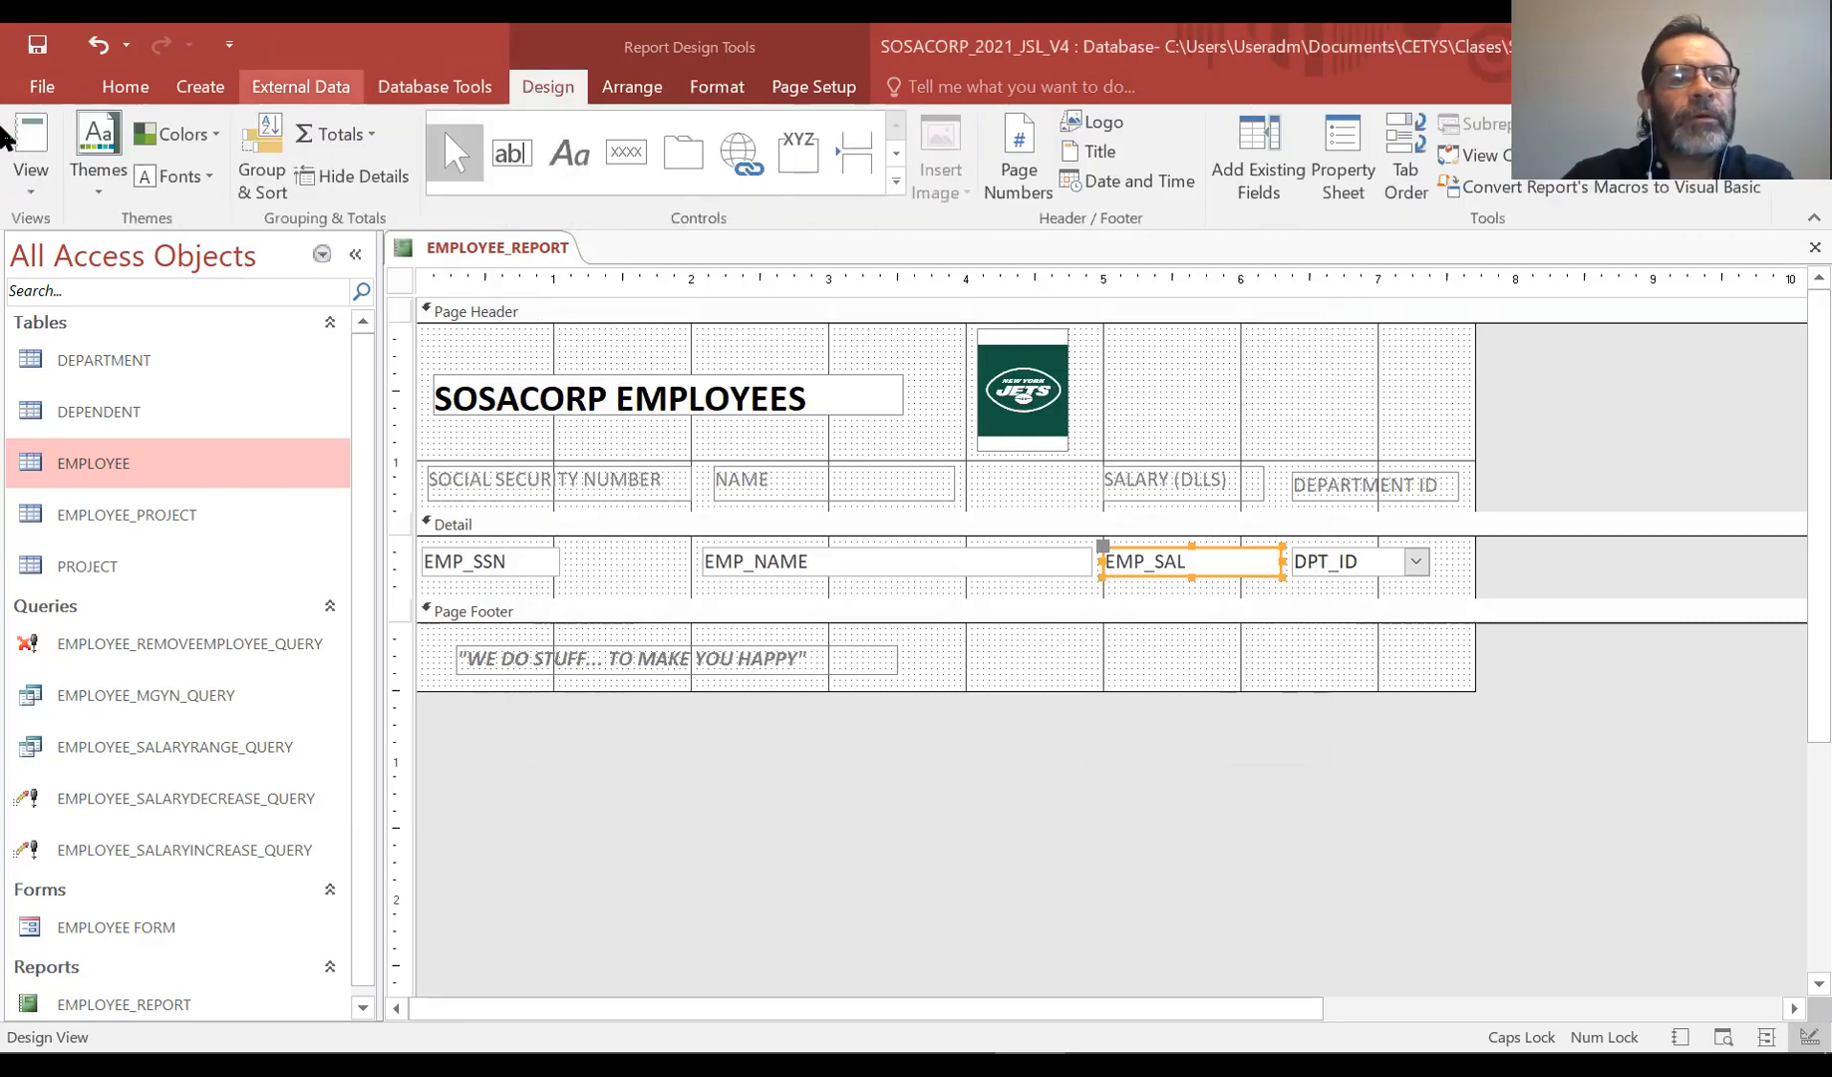
{"action": "left_click", "coordinate": [35, 216]}
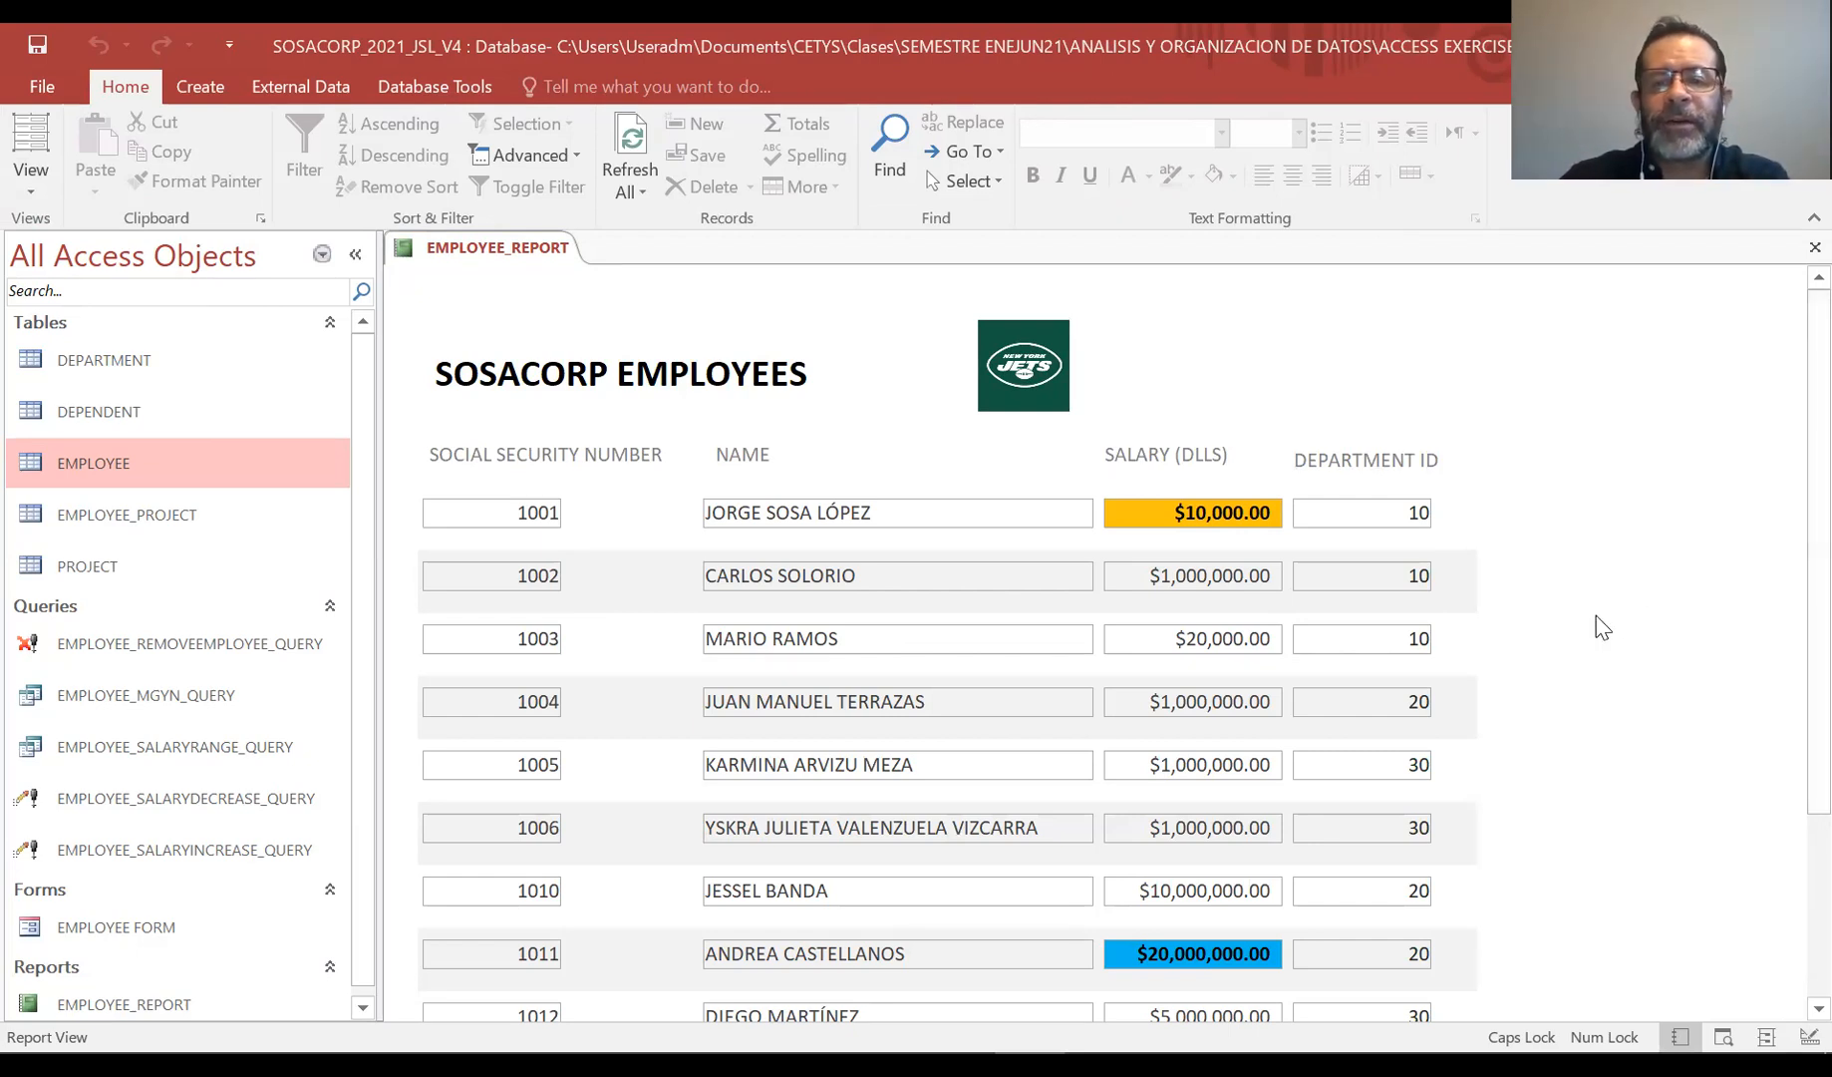
{"action": "left_click", "coordinate": [1167, 515]}
{"action": "left_click", "coordinate": [1270, 628]}
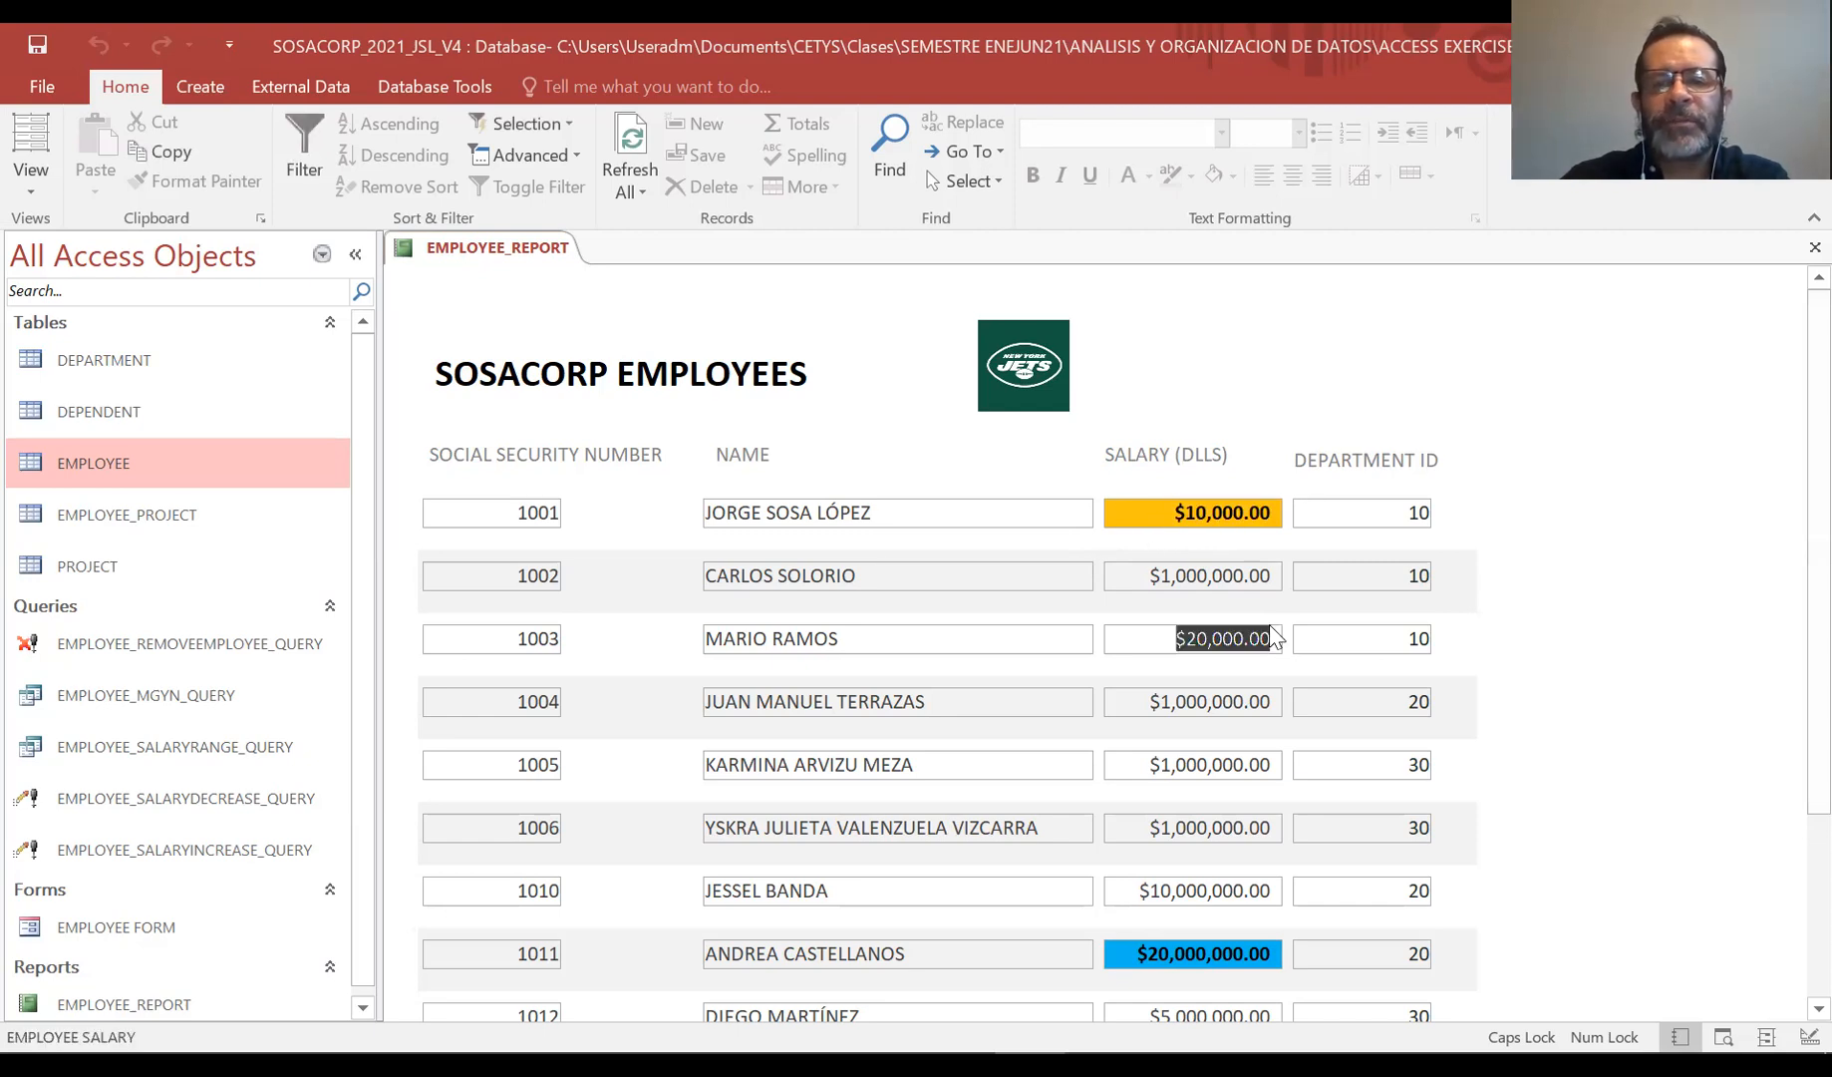
{"action": "left_click", "coordinate": [1258, 487]}
{"action": "left_click", "coordinate": [1724, 648]}
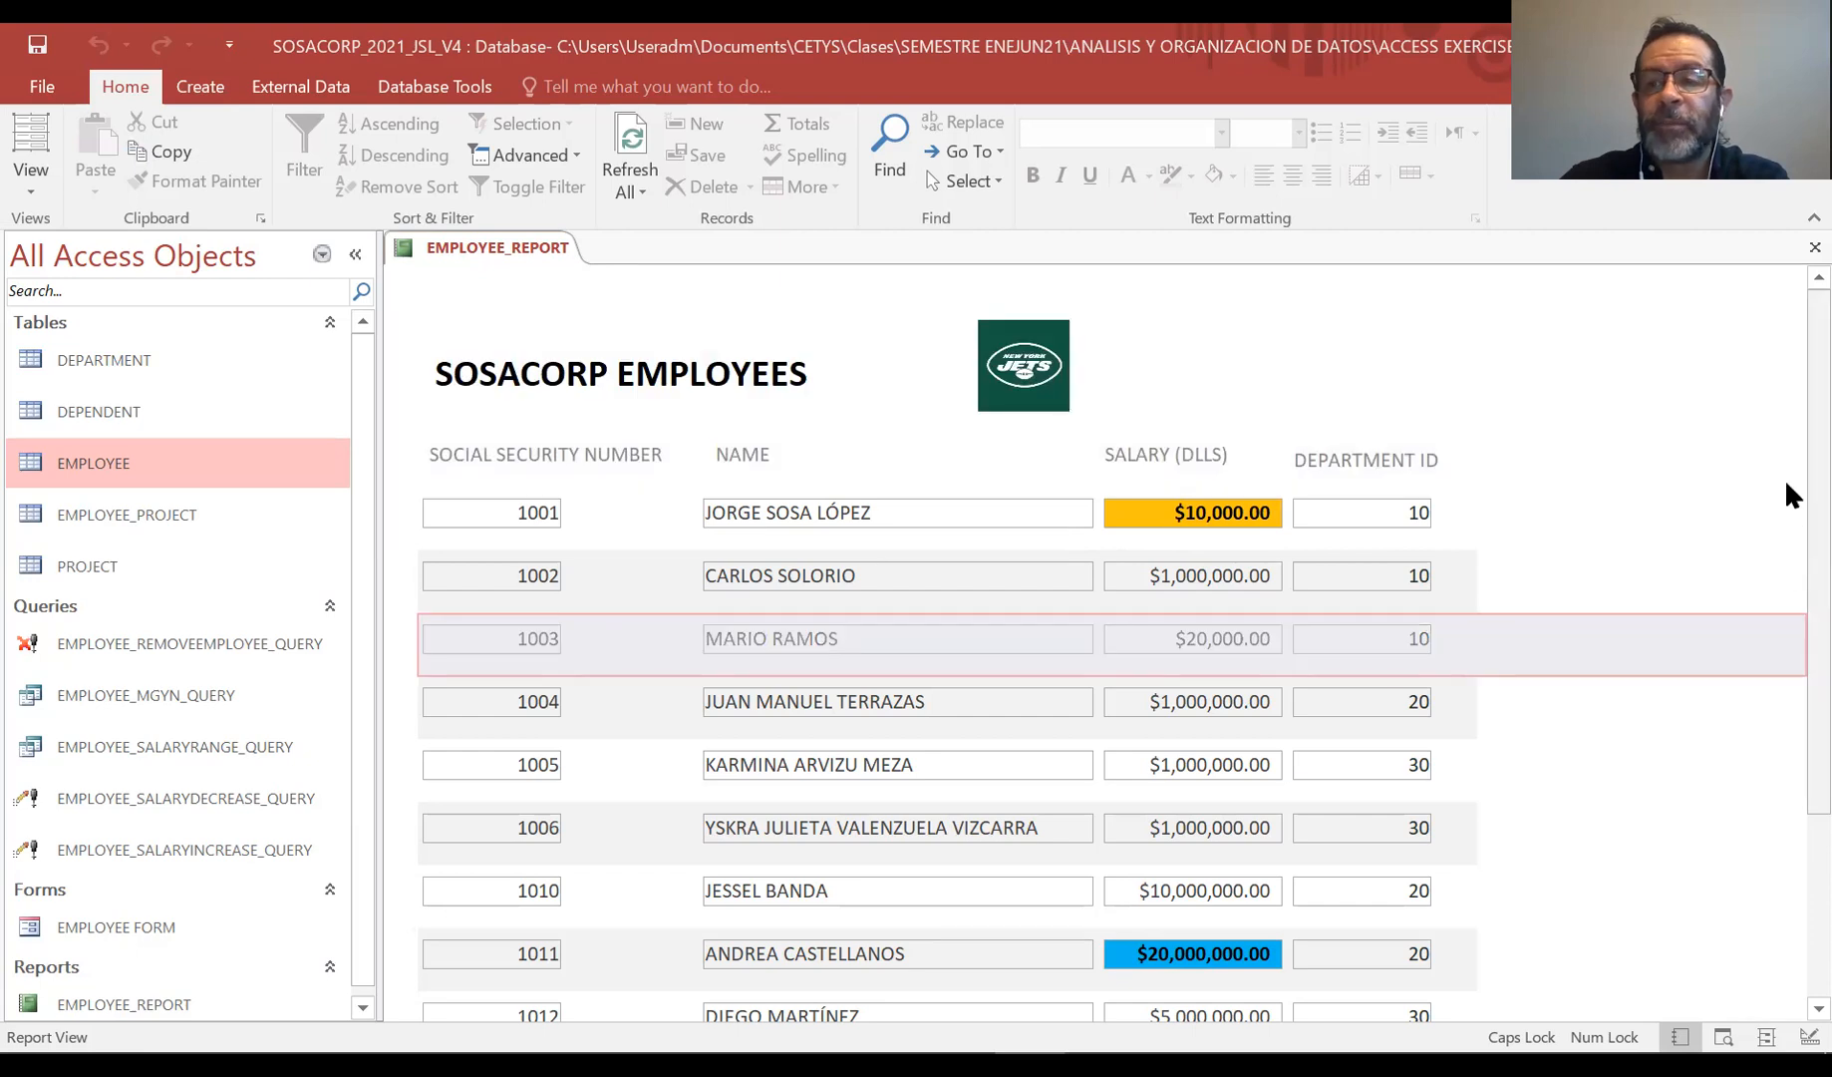
{"action": "left_click", "coordinate": [1630, 798]}
{"action": "left_click", "coordinate": [801, 554]}
{"action": "left_click", "coordinate": [817, 512]}
{"action": "left_click", "coordinate": [1530, 550]}
{"action": "left_click", "coordinate": [1640, 623]}
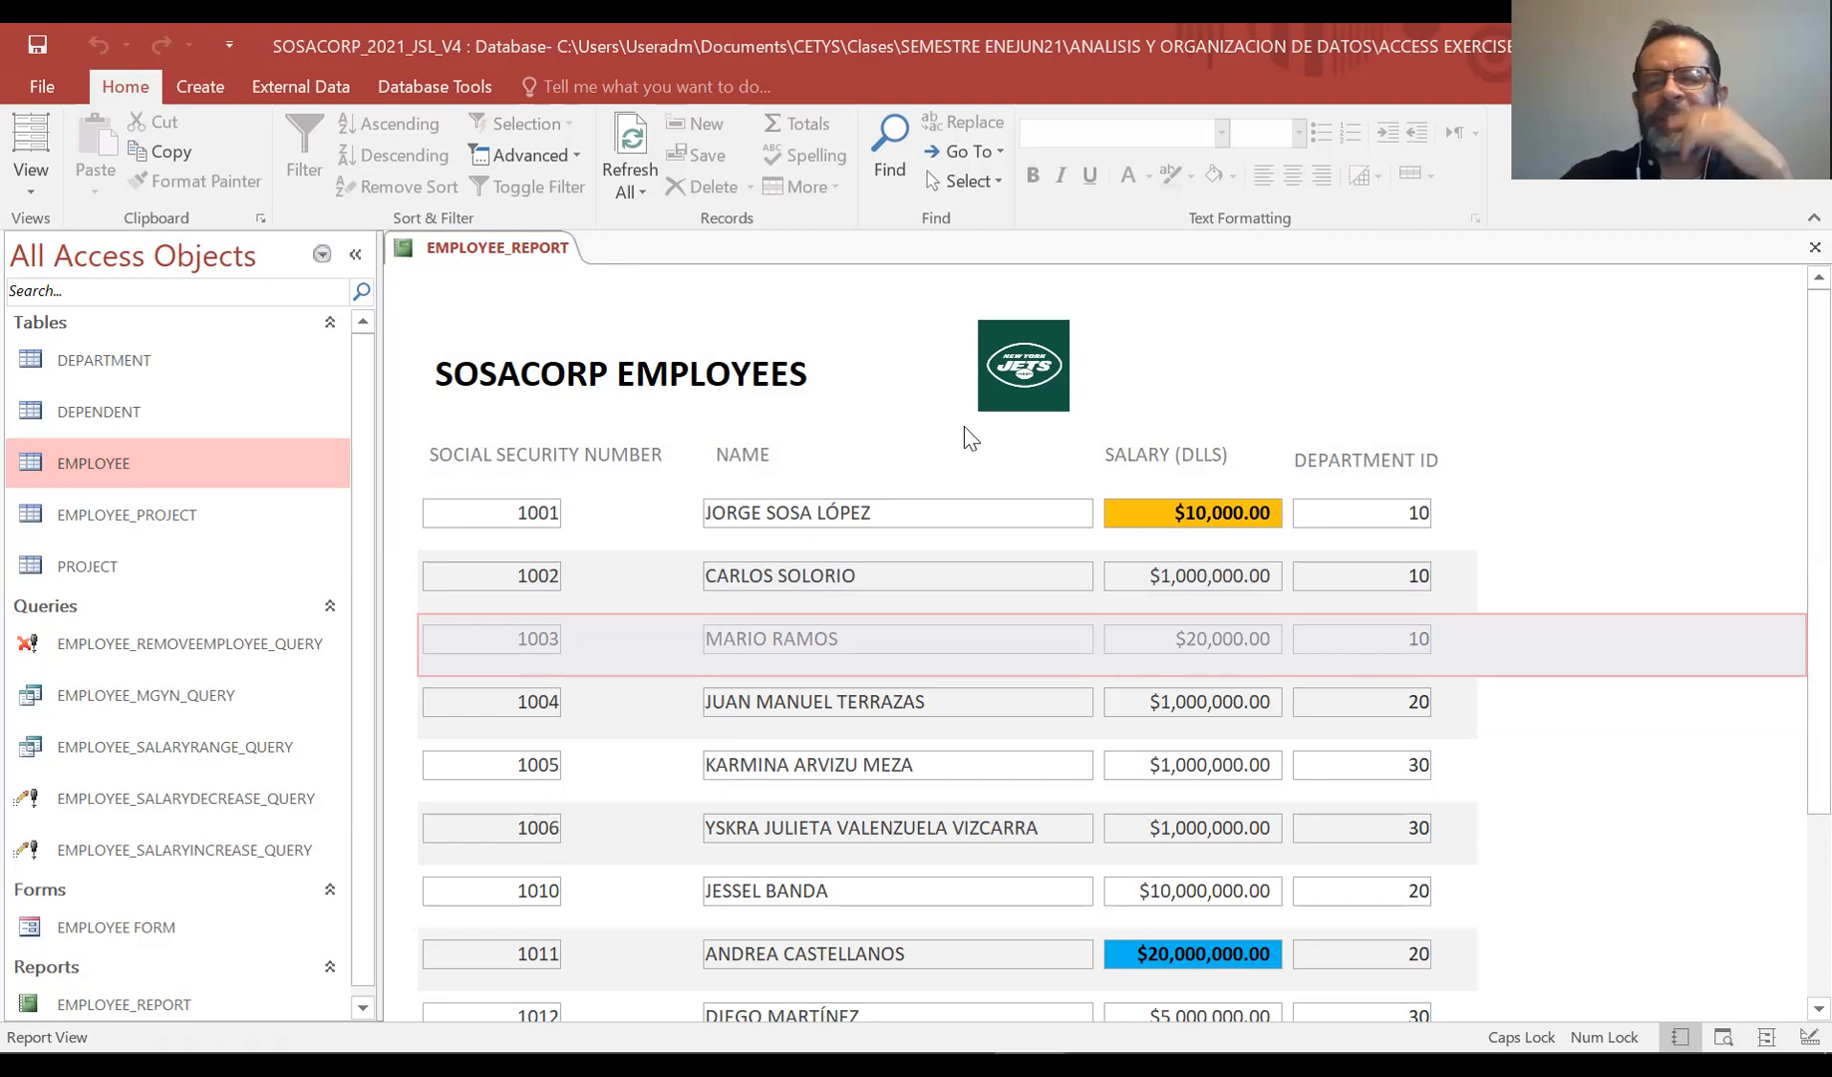
Switch back to Design View and close the EMPLOYEE_REPORT tab
{"action": "left_click", "coordinate": [17, 189]}
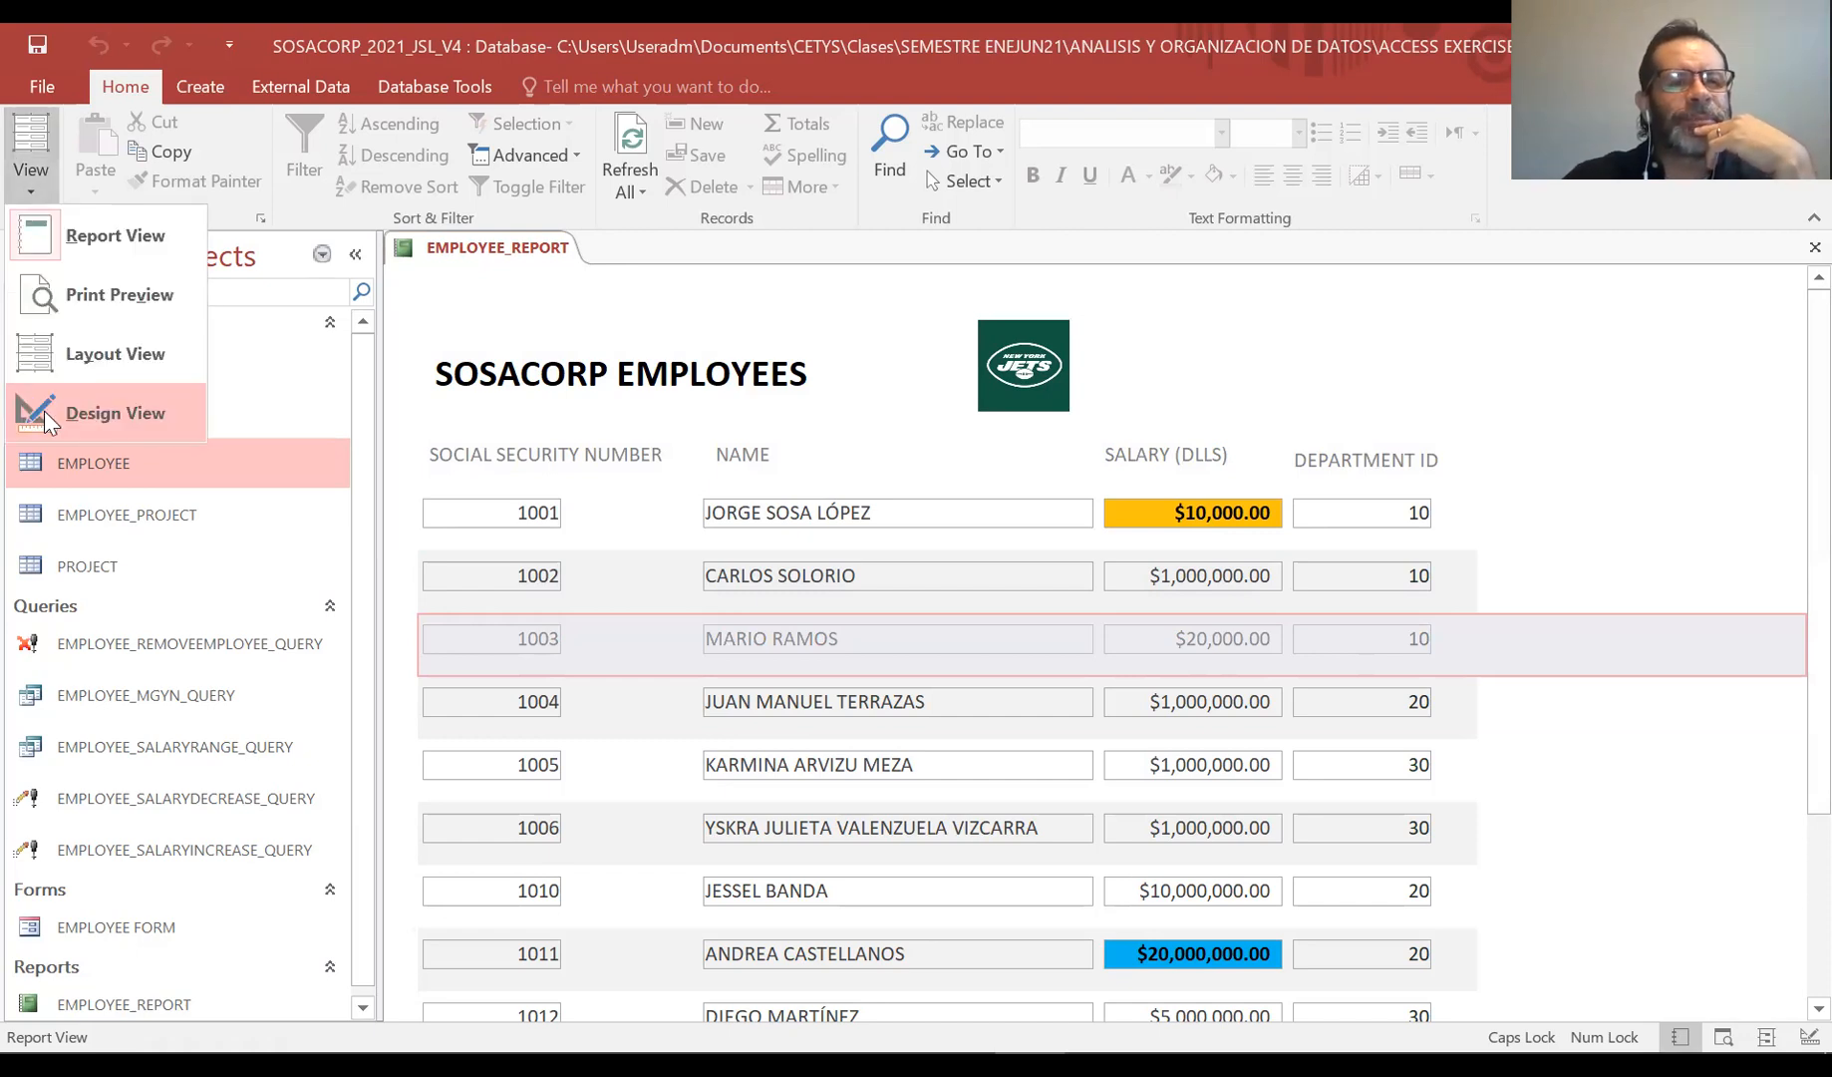
{"action": "left_click", "coordinate": [45, 411]}
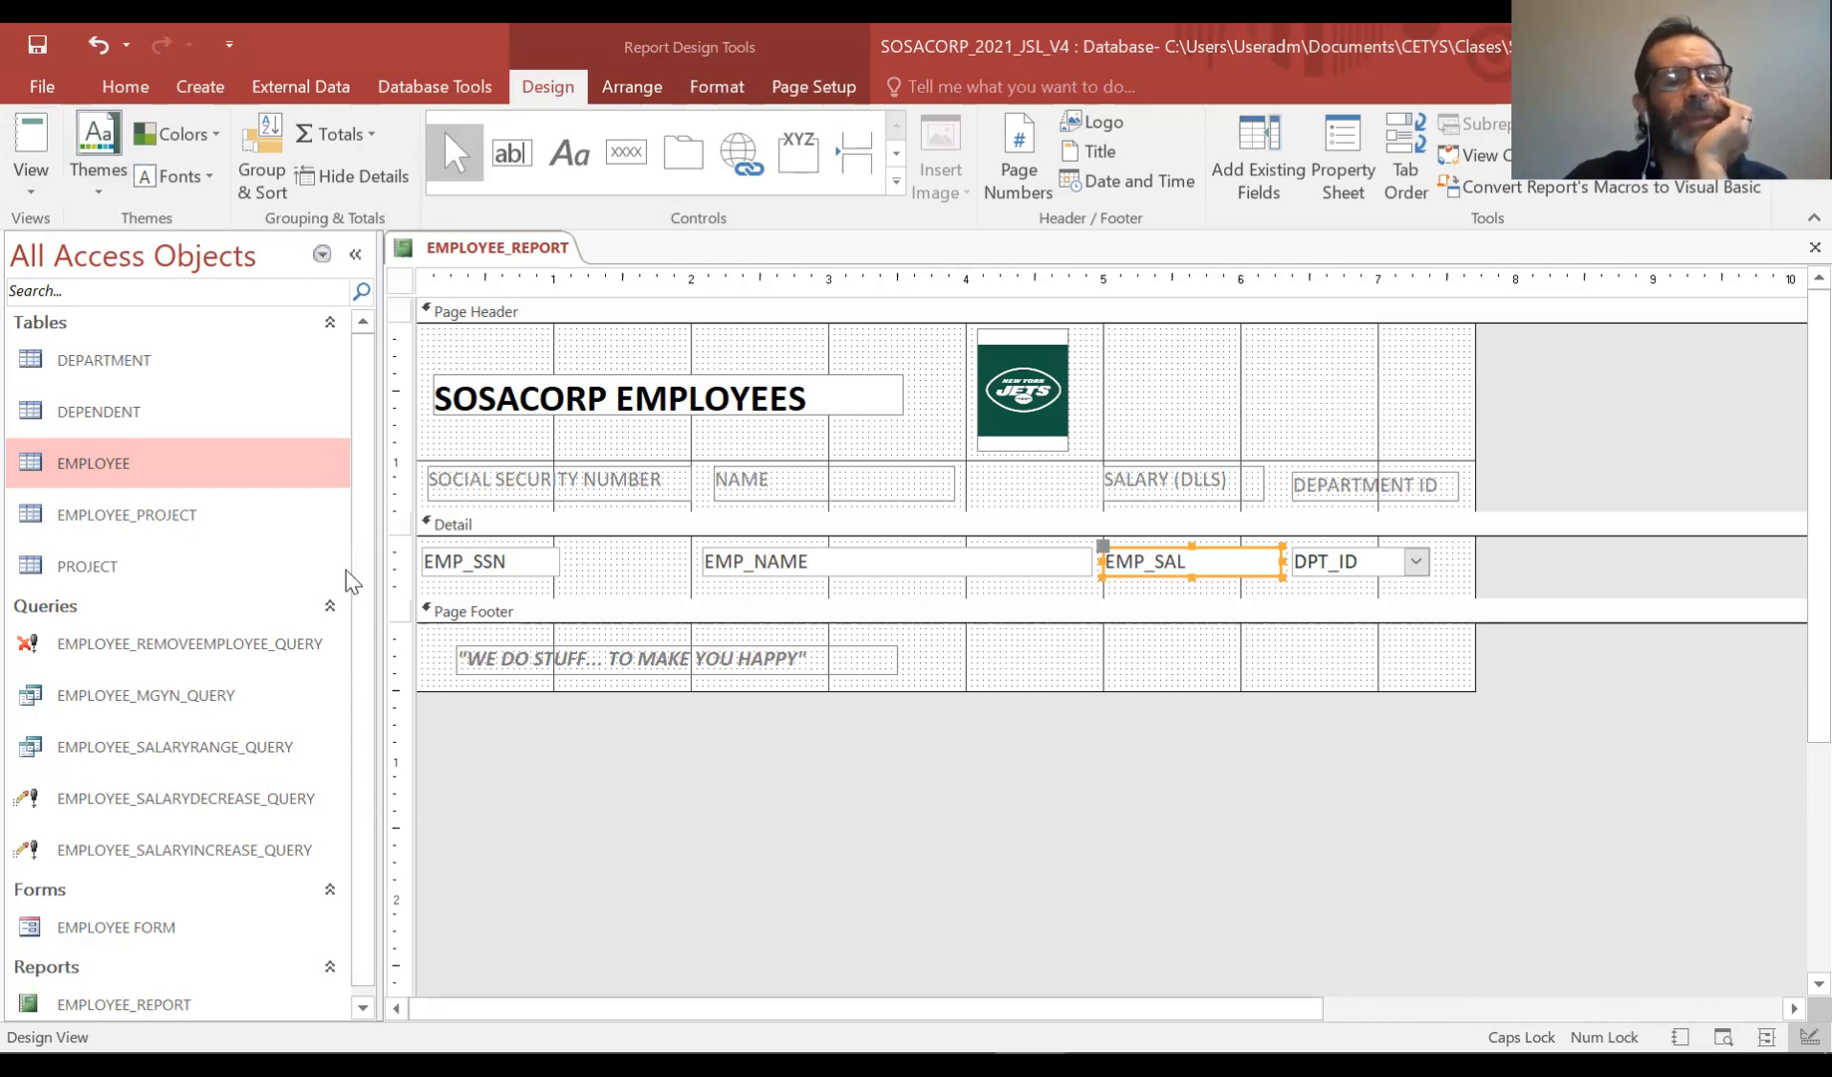
{"action": "scroll", "coordinate": [362, 688], "scroll_direction": "down", "scroll_amount": 1}
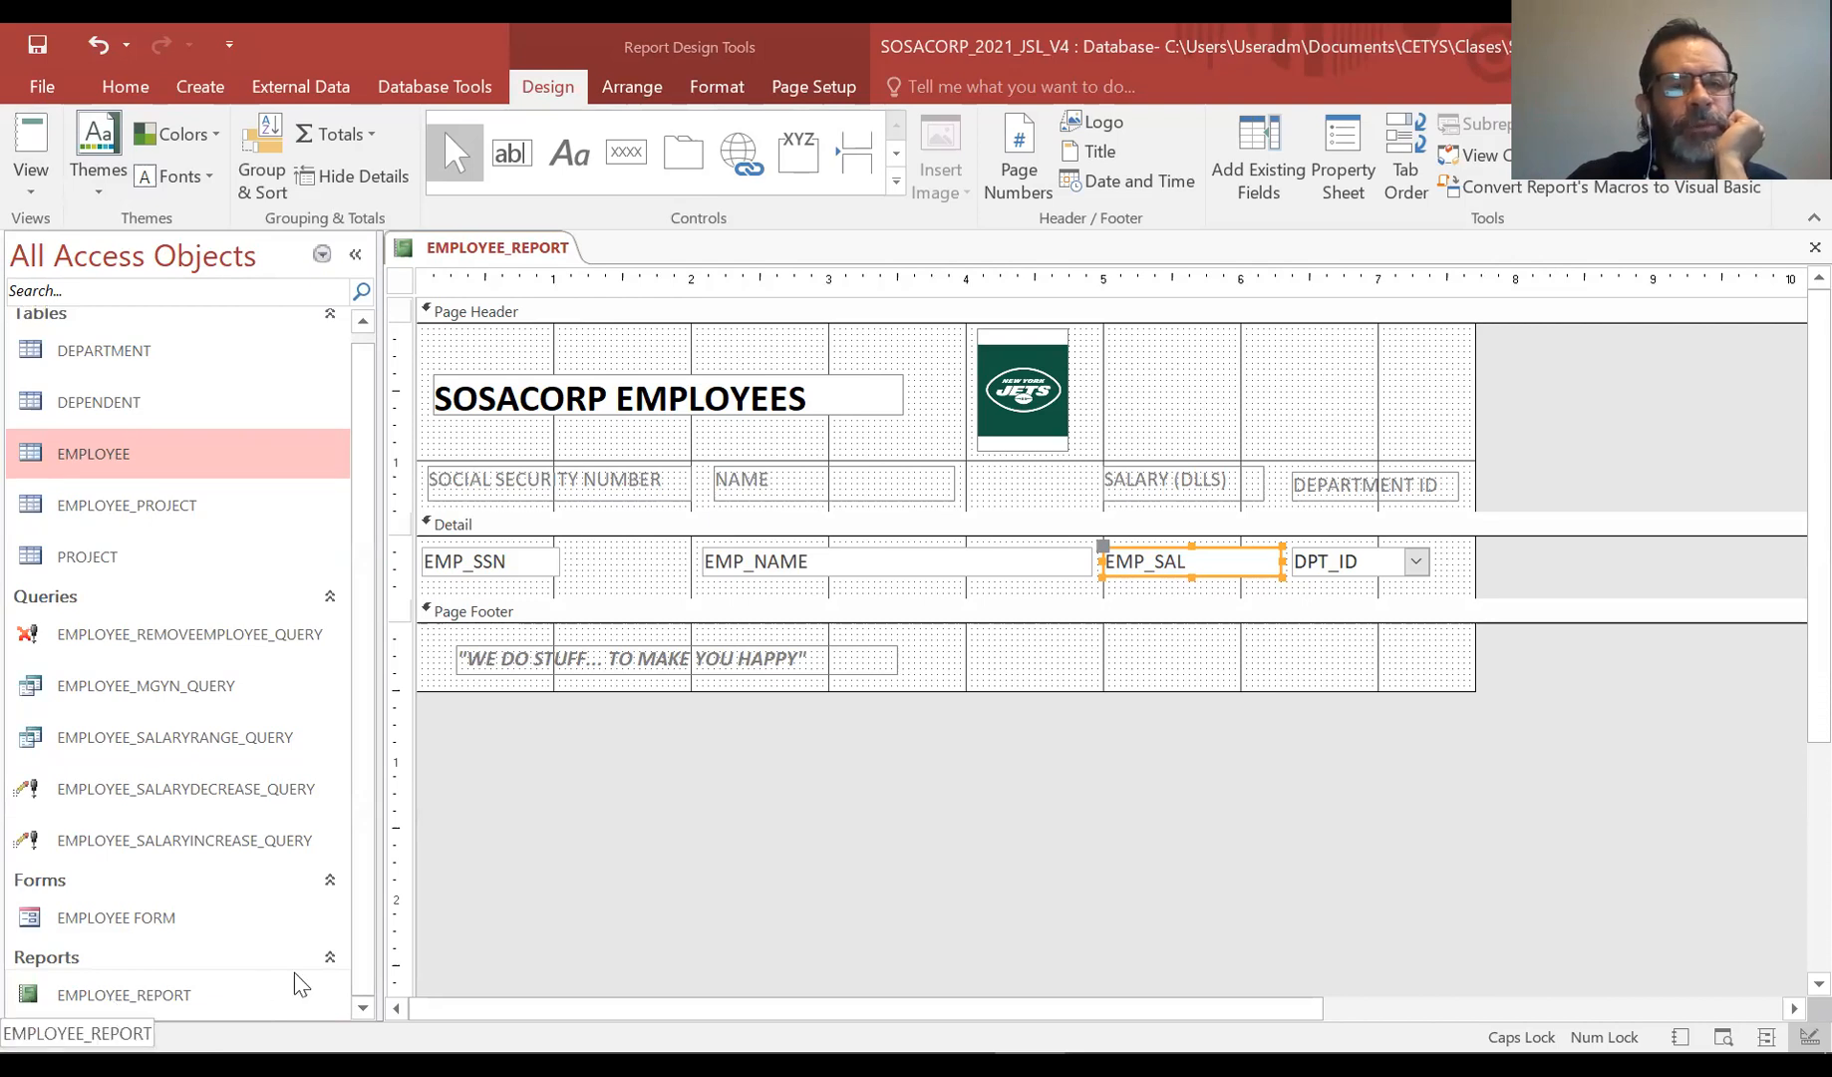
{"action": "right_click", "coordinate": [470, 271]}
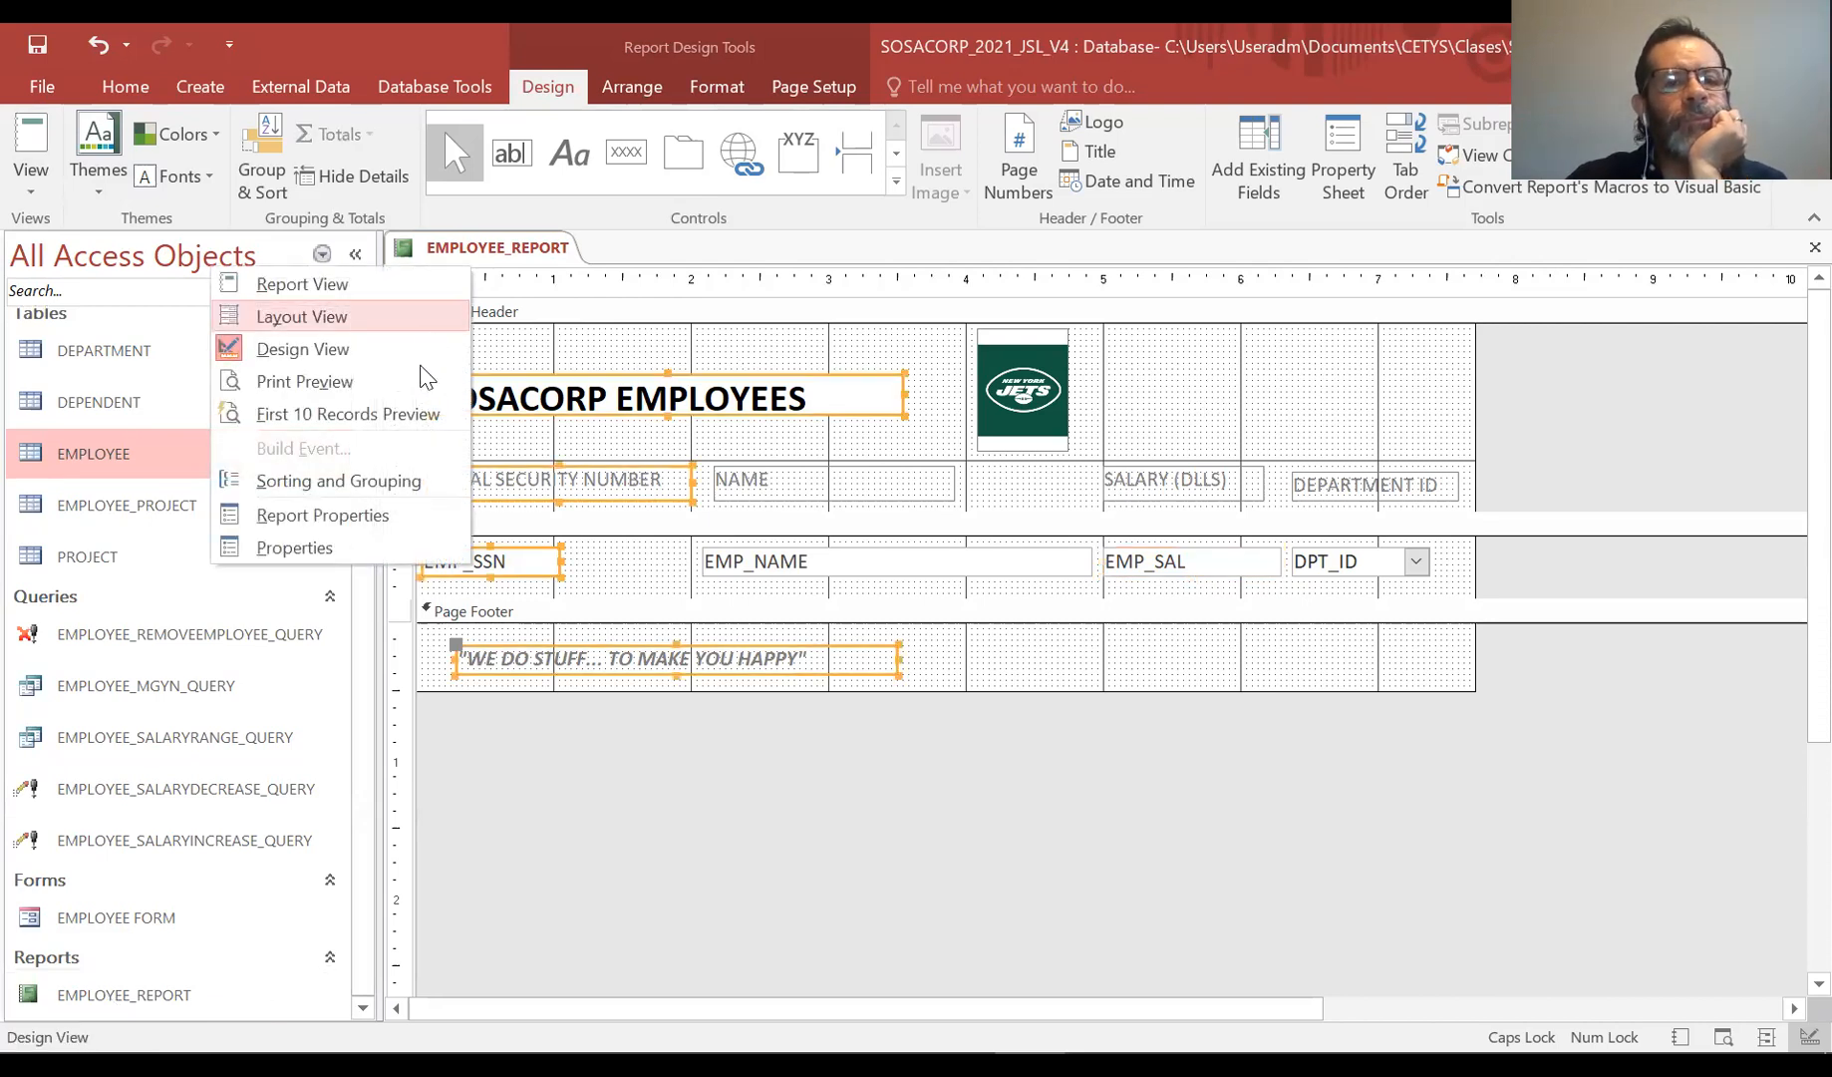
{"action": "left_click", "coordinate": [519, 249]}
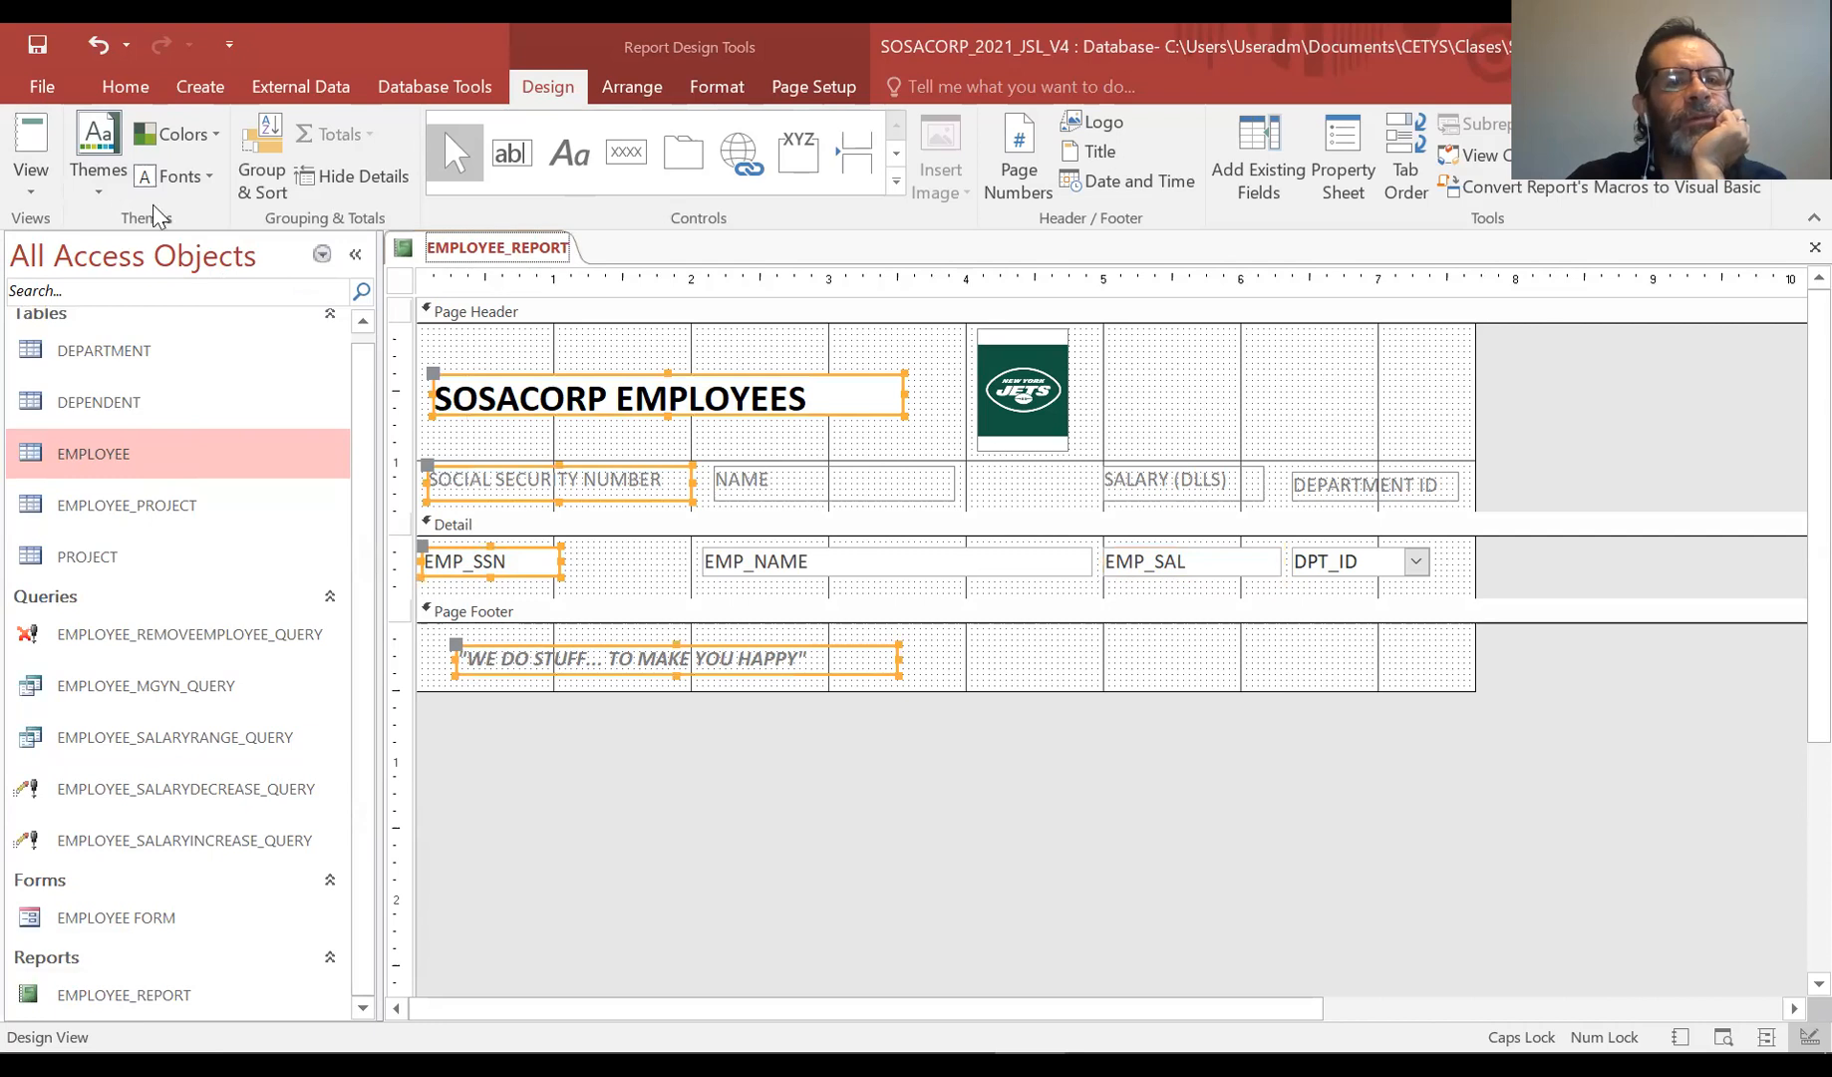
{"action": "left_click", "coordinate": [31, 188]}
{"action": "left_click", "coordinate": [533, 251]}
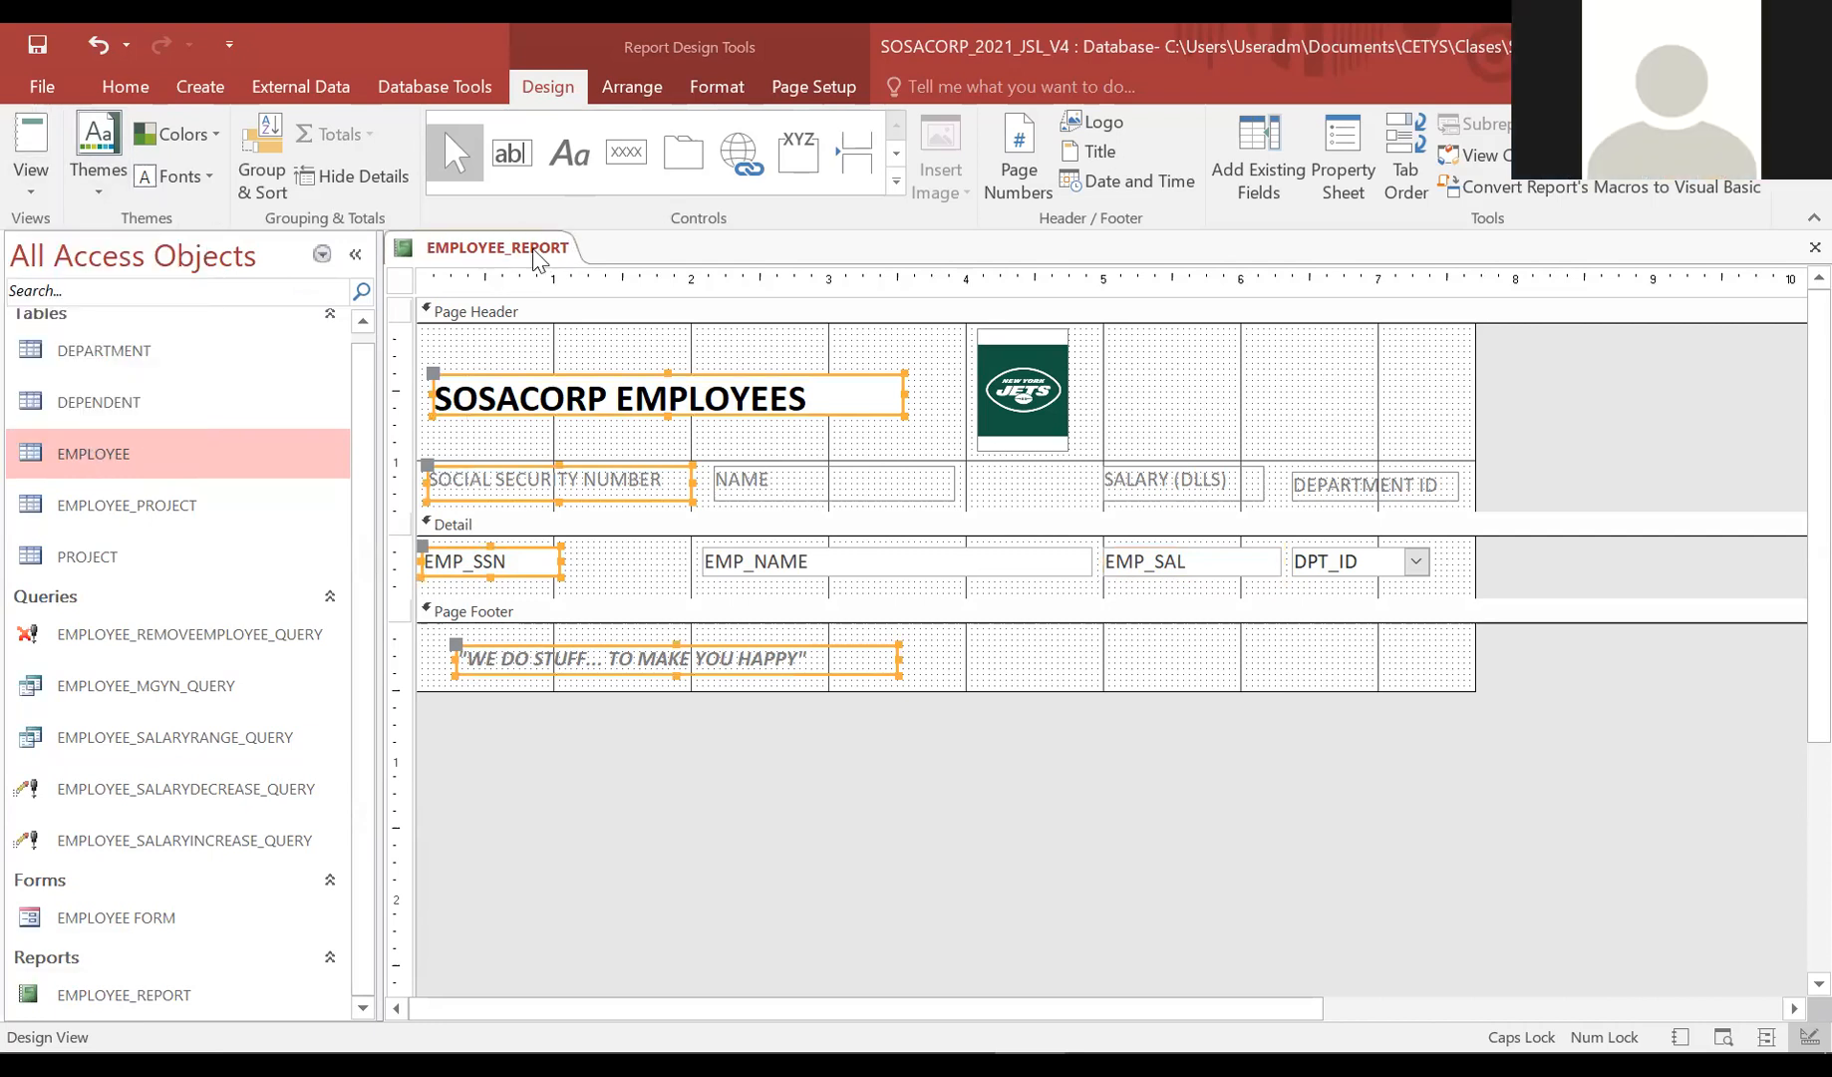
{"action": "right_click", "coordinate": [535, 257]}
{"action": "left_click", "coordinate": [588, 344]}
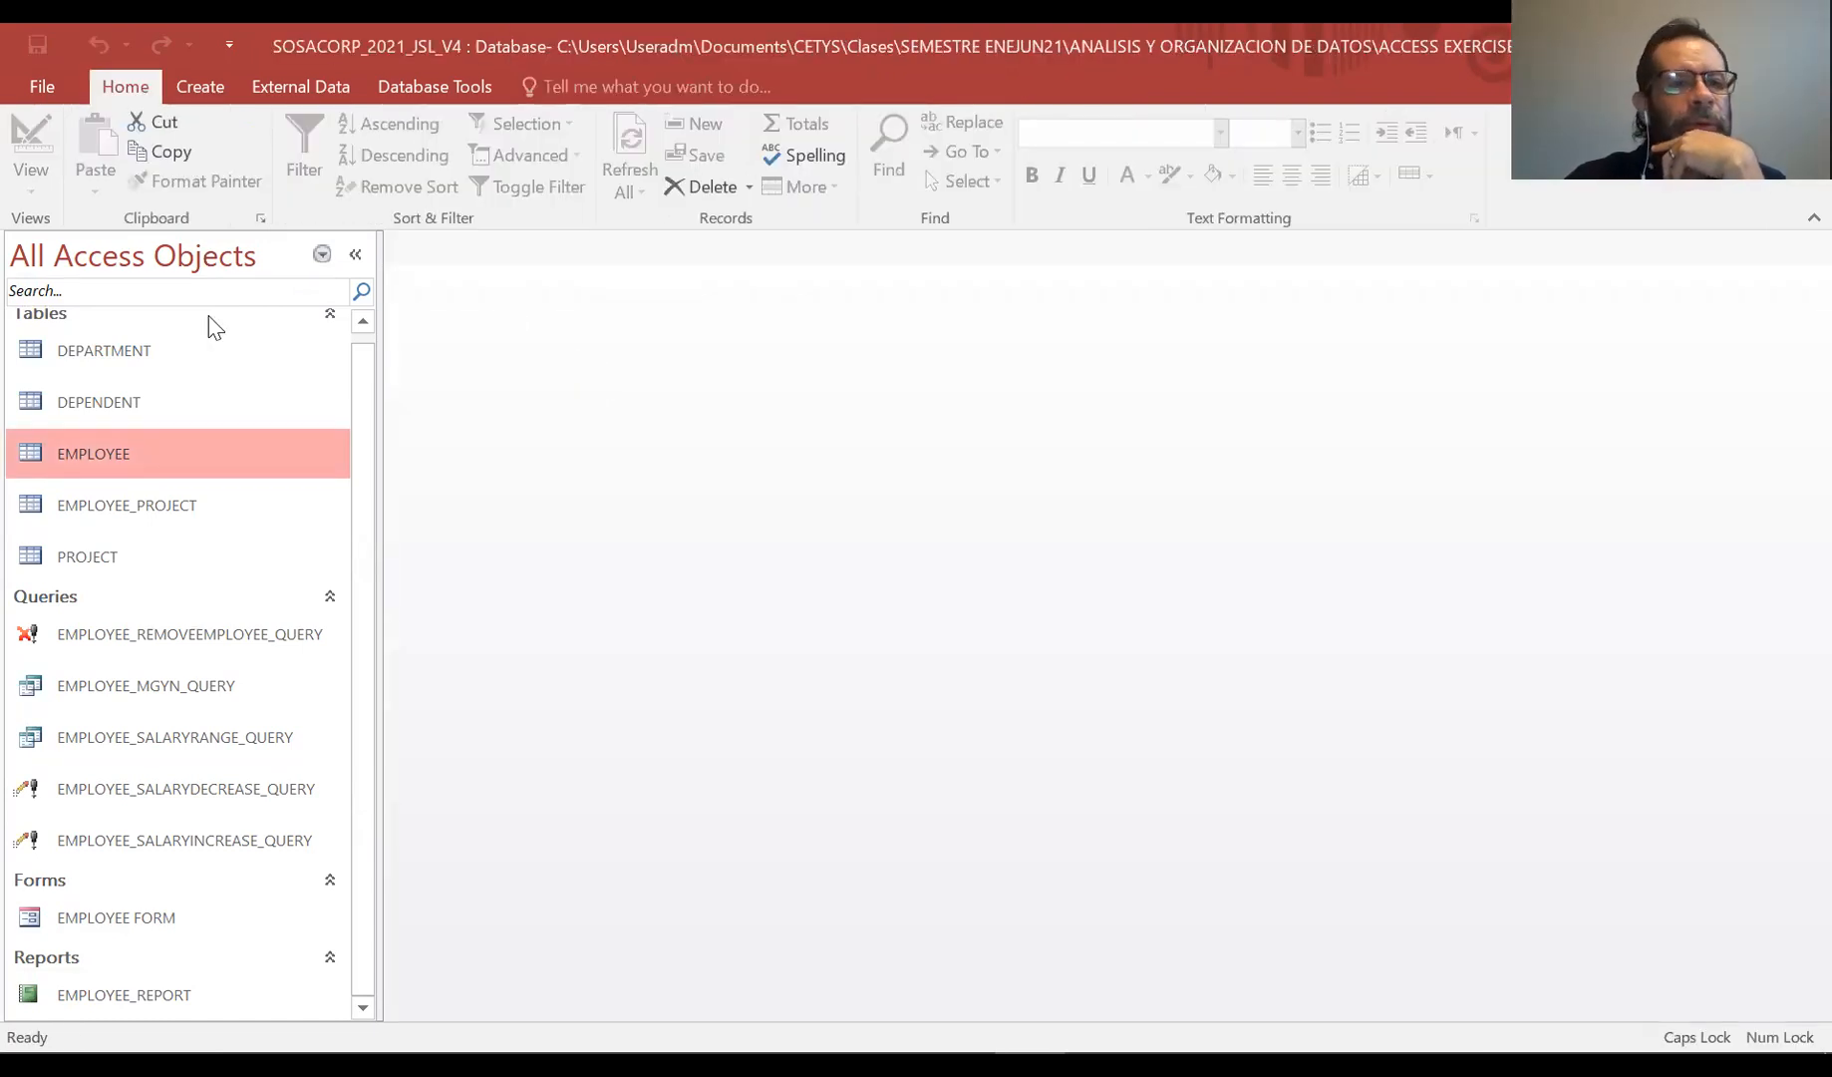
{"action": "scroll", "coordinate": [364, 369], "scroll_direction": "up", "scroll_amount": 1}
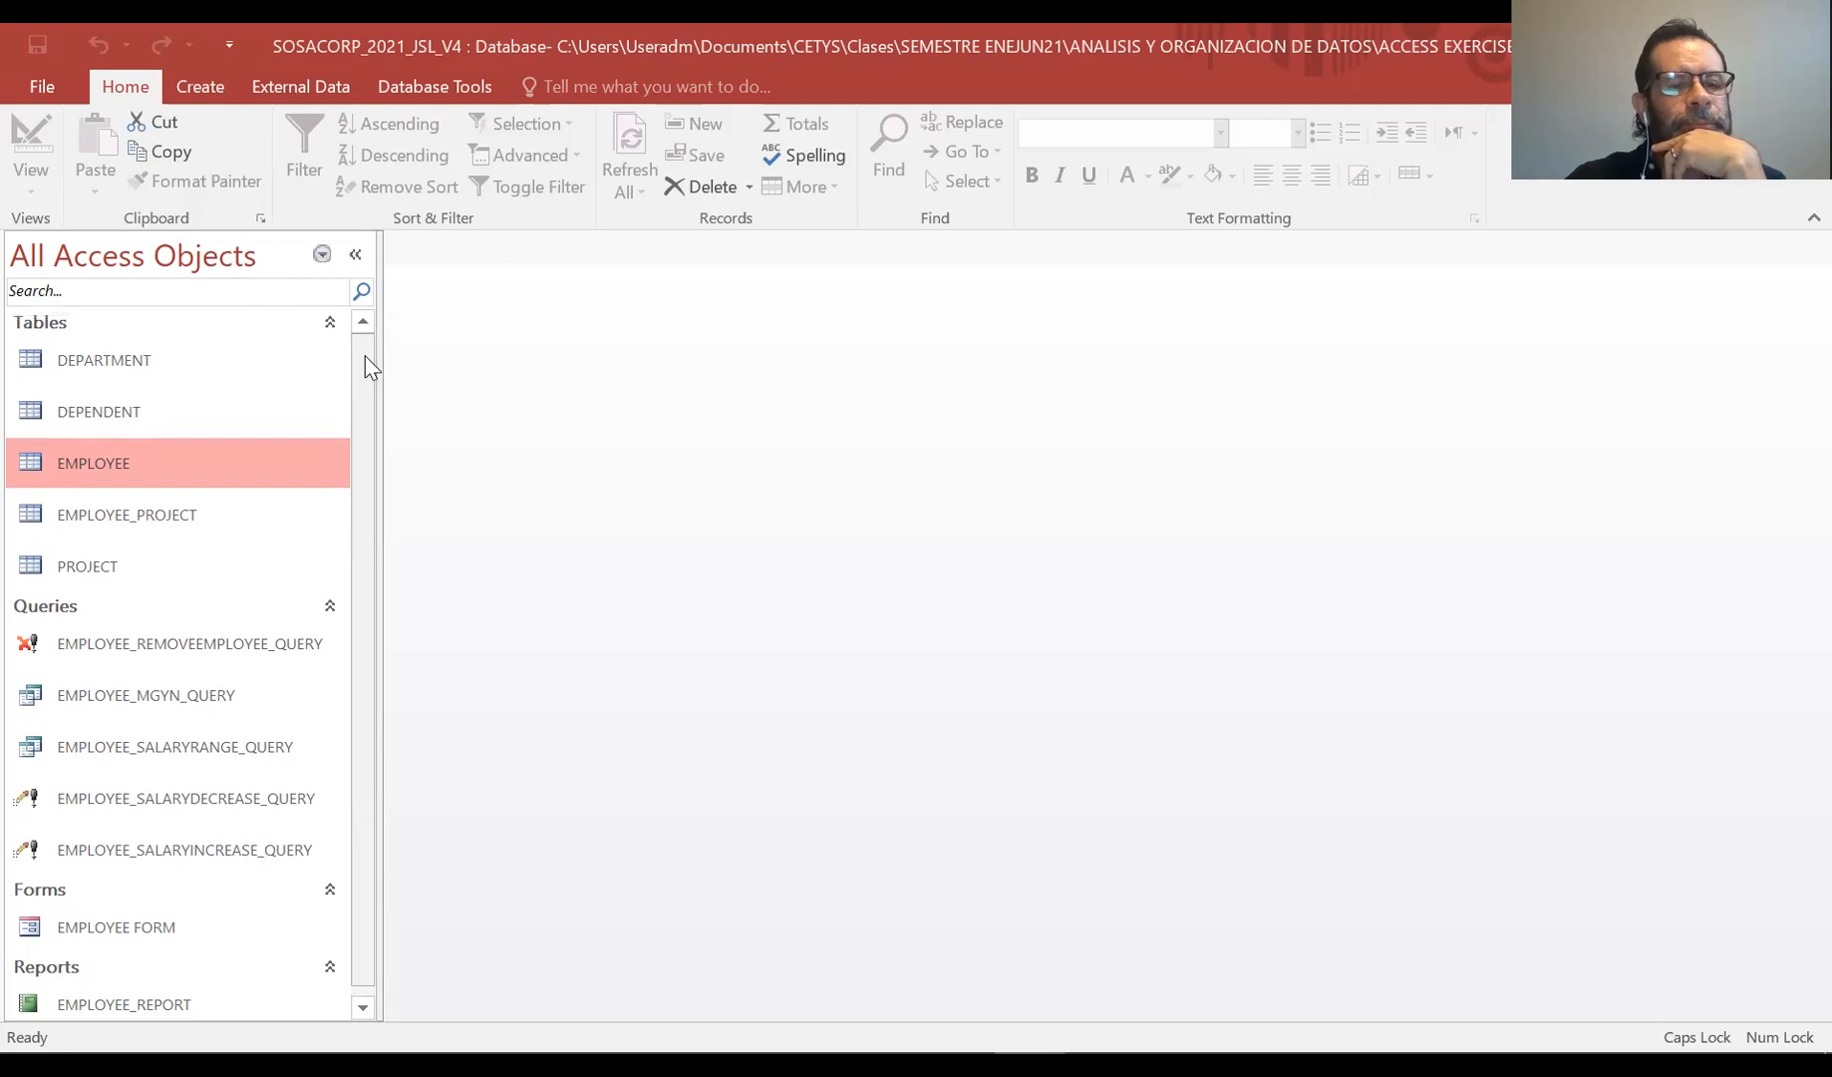
{"action": "left_click", "coordinate": [200, 85]}
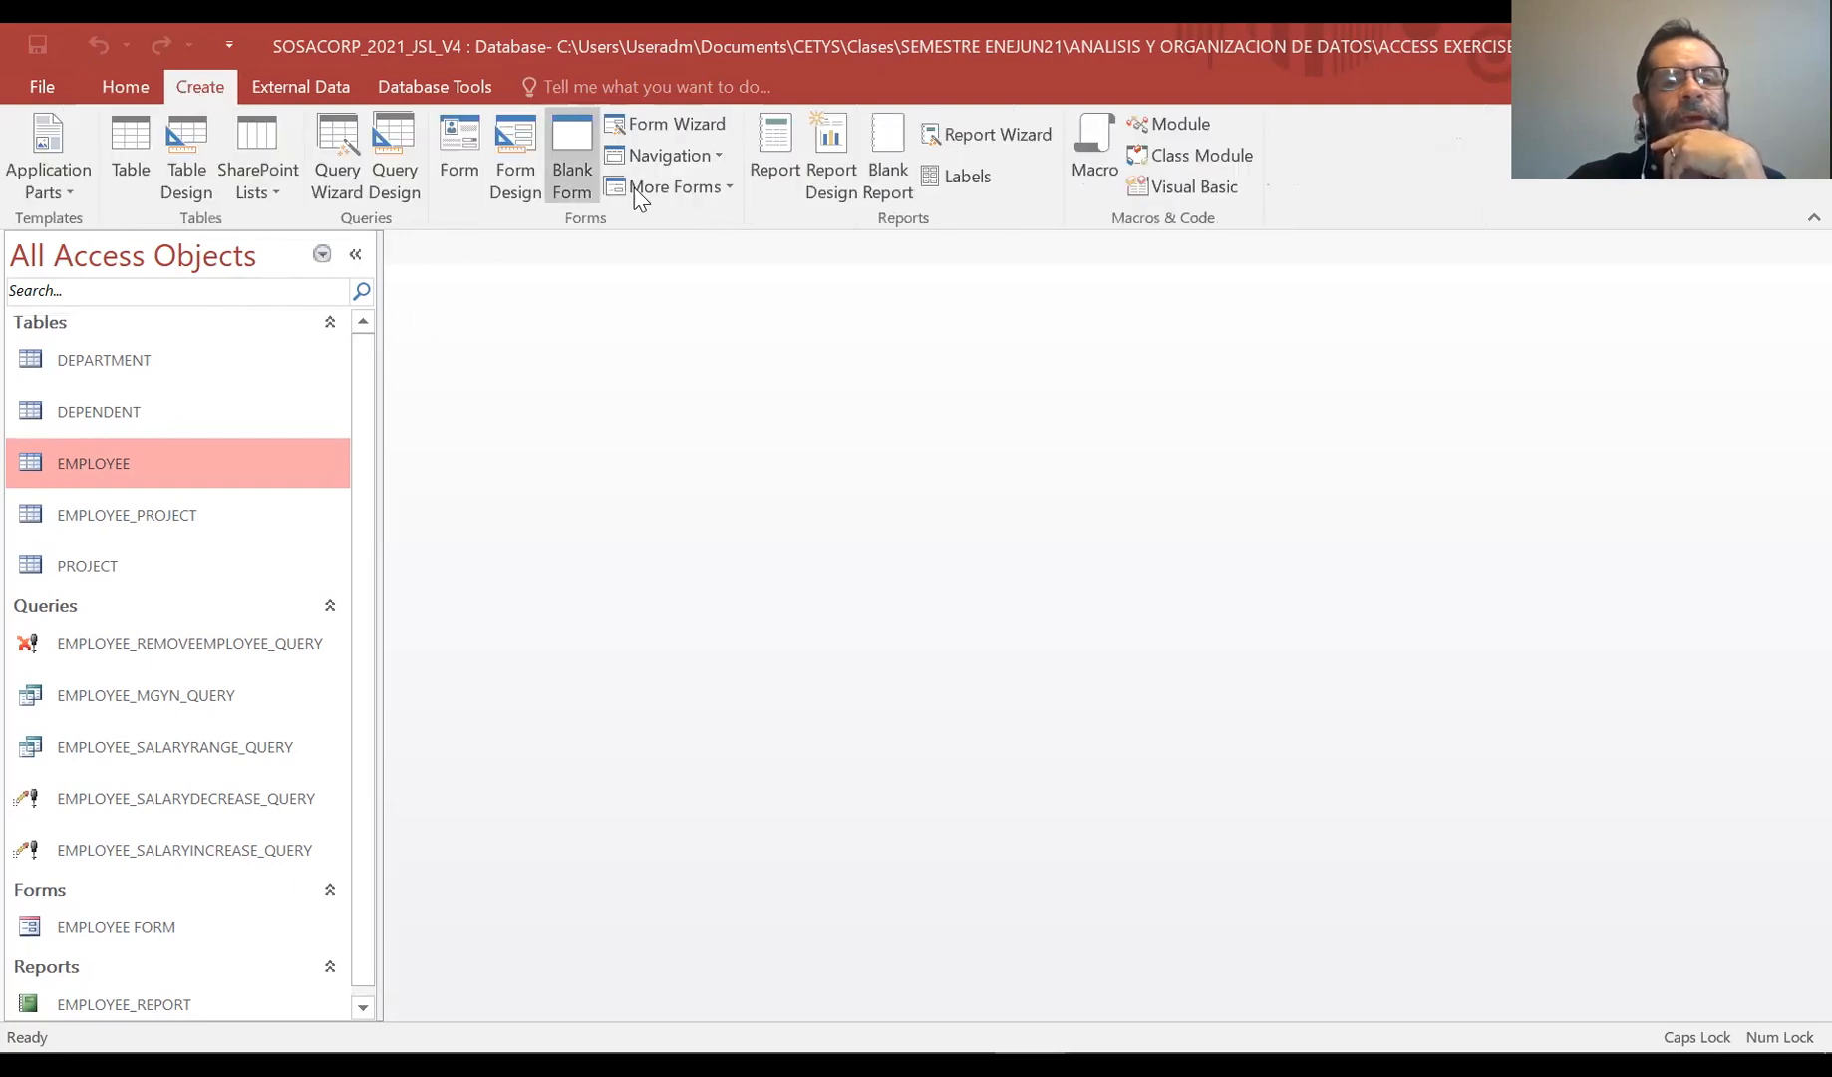
Create a new blank report and switch it to Design View
{"action": "left_click", "coordinate": [888, 158]}
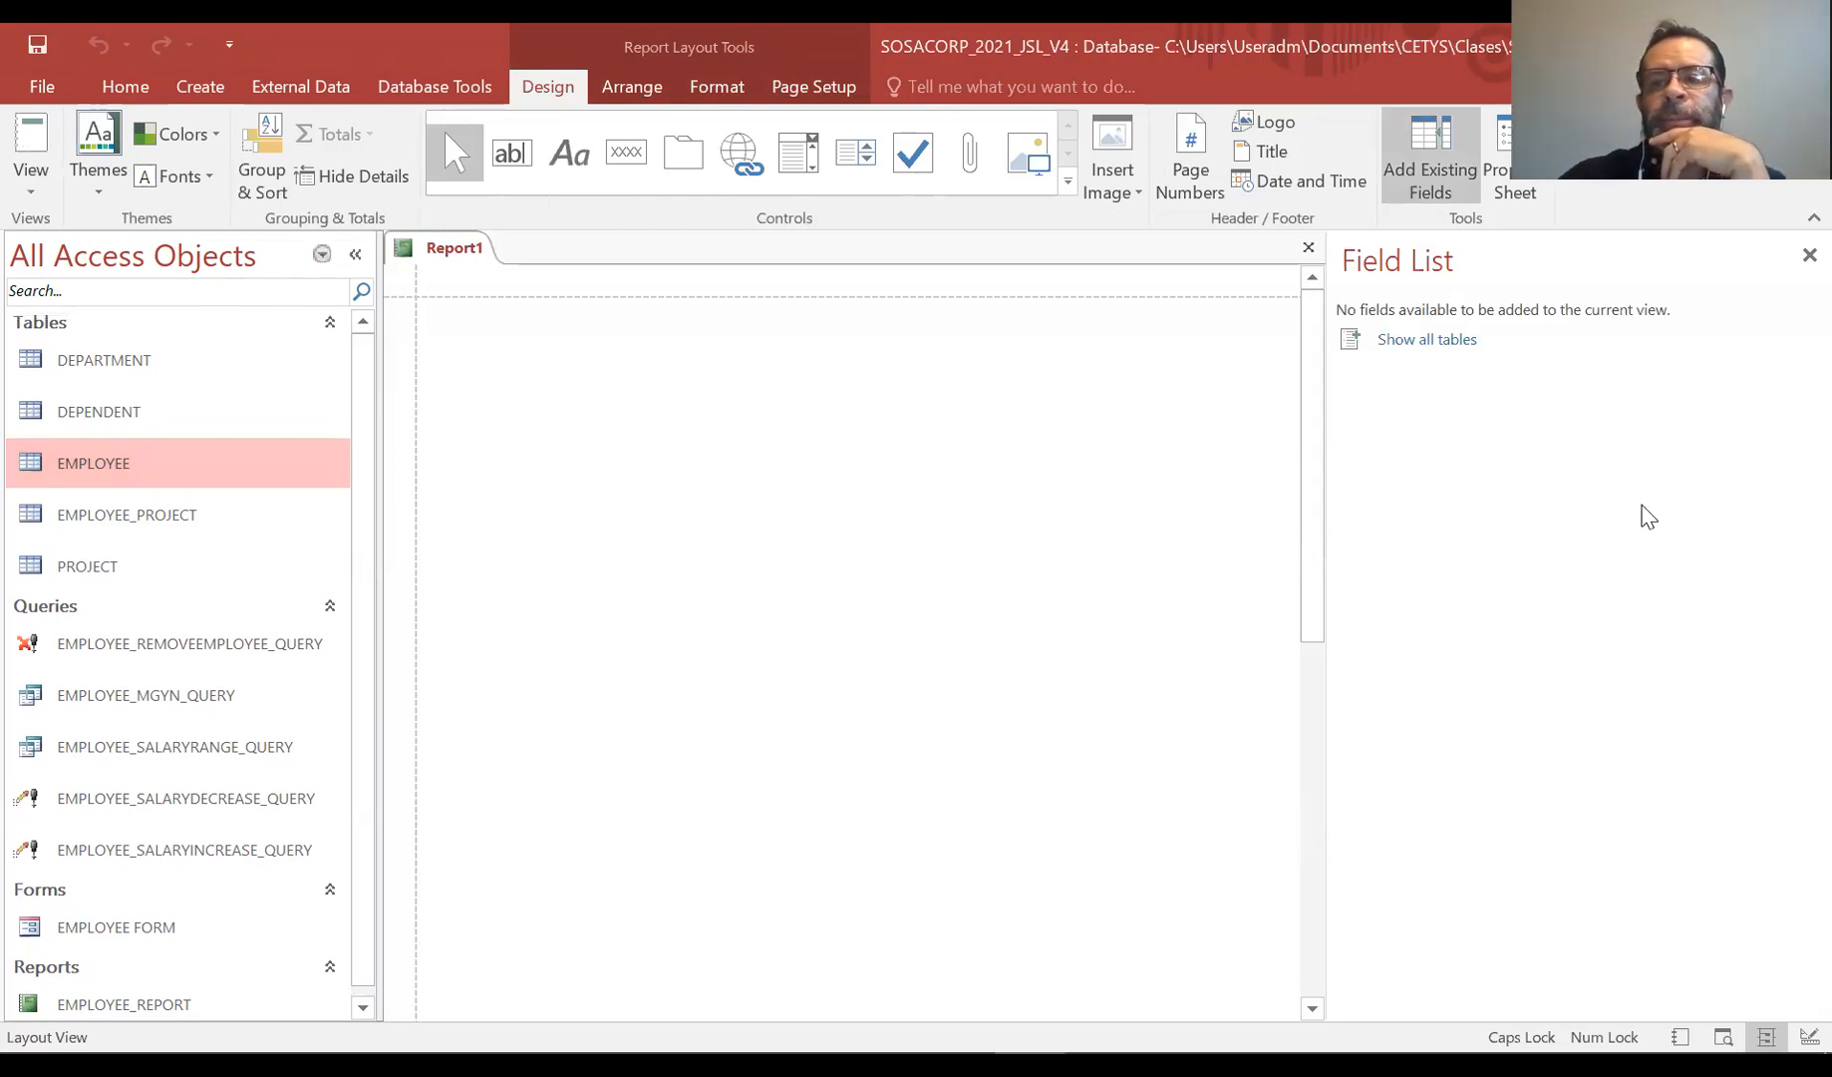
{"action": "left_click", "coordinate": [1809, 255]}
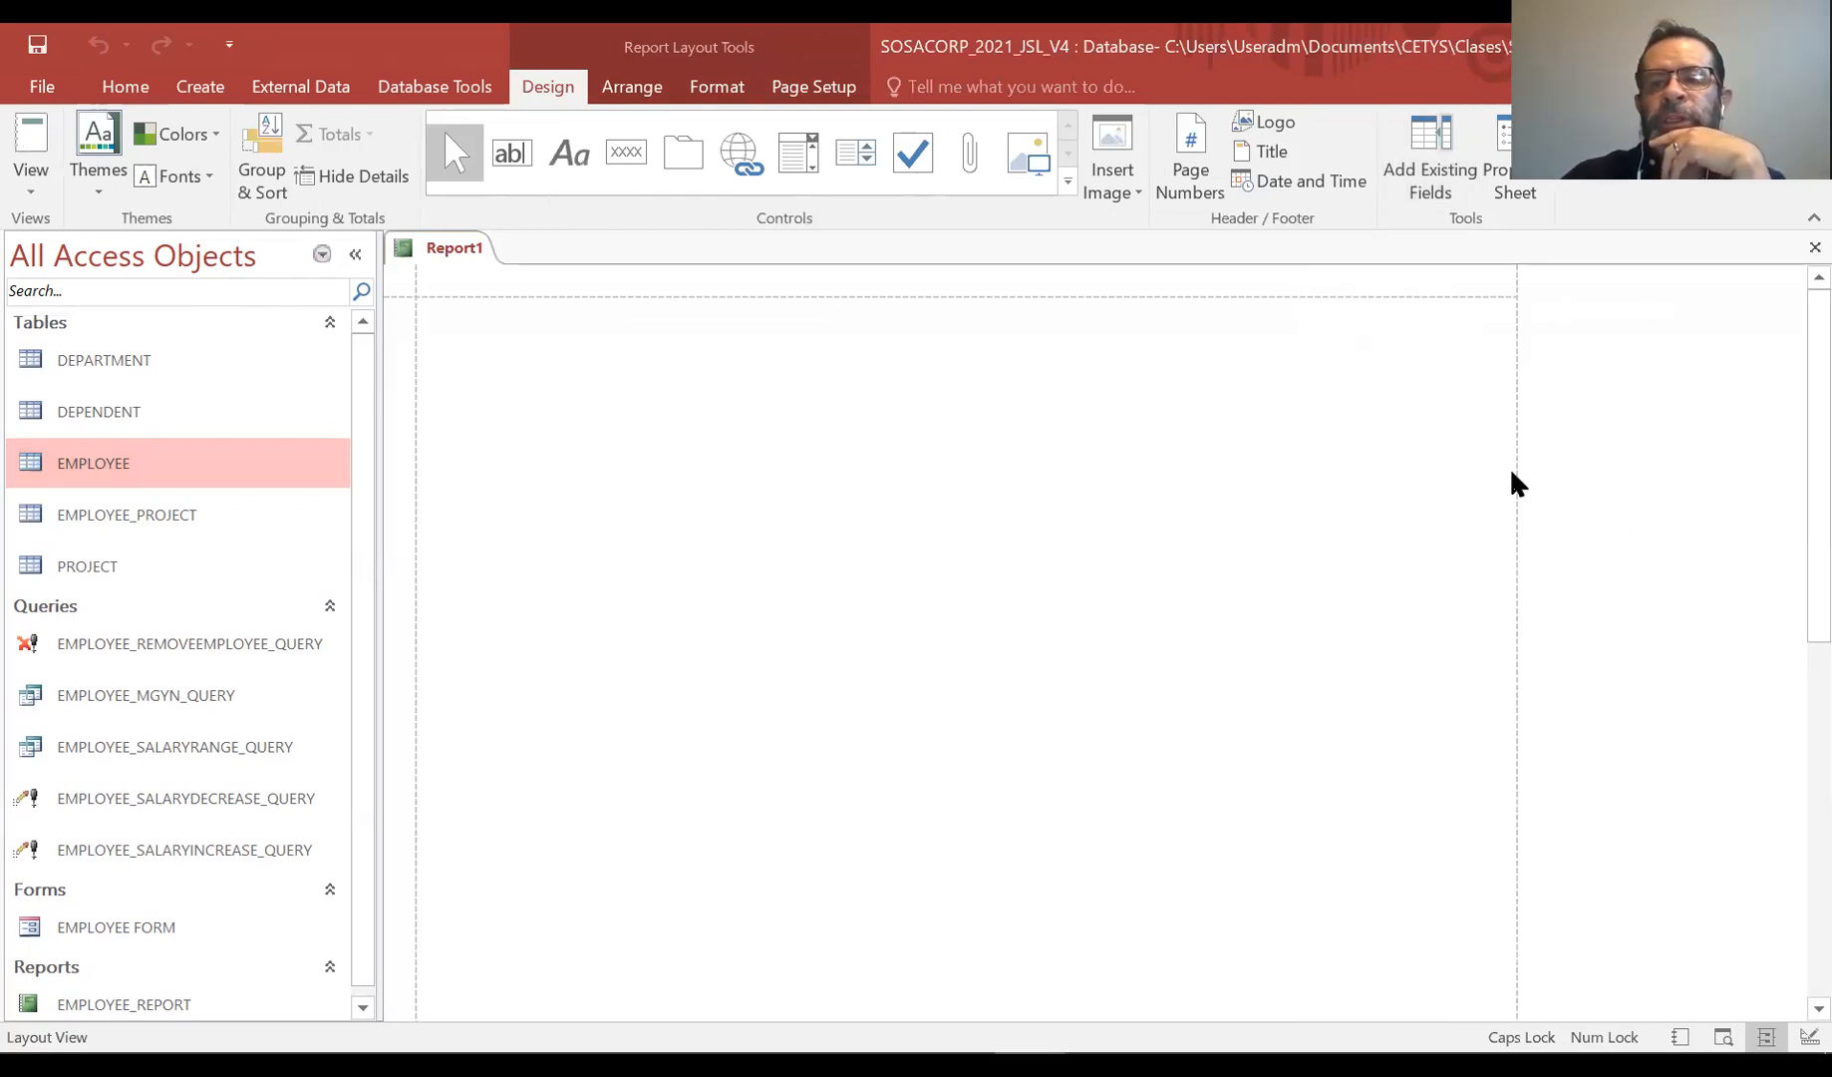
{"action": "left_click", "coordinate": [37, 177]}
{"action": "left_click", "coordinate": [45, 403]}
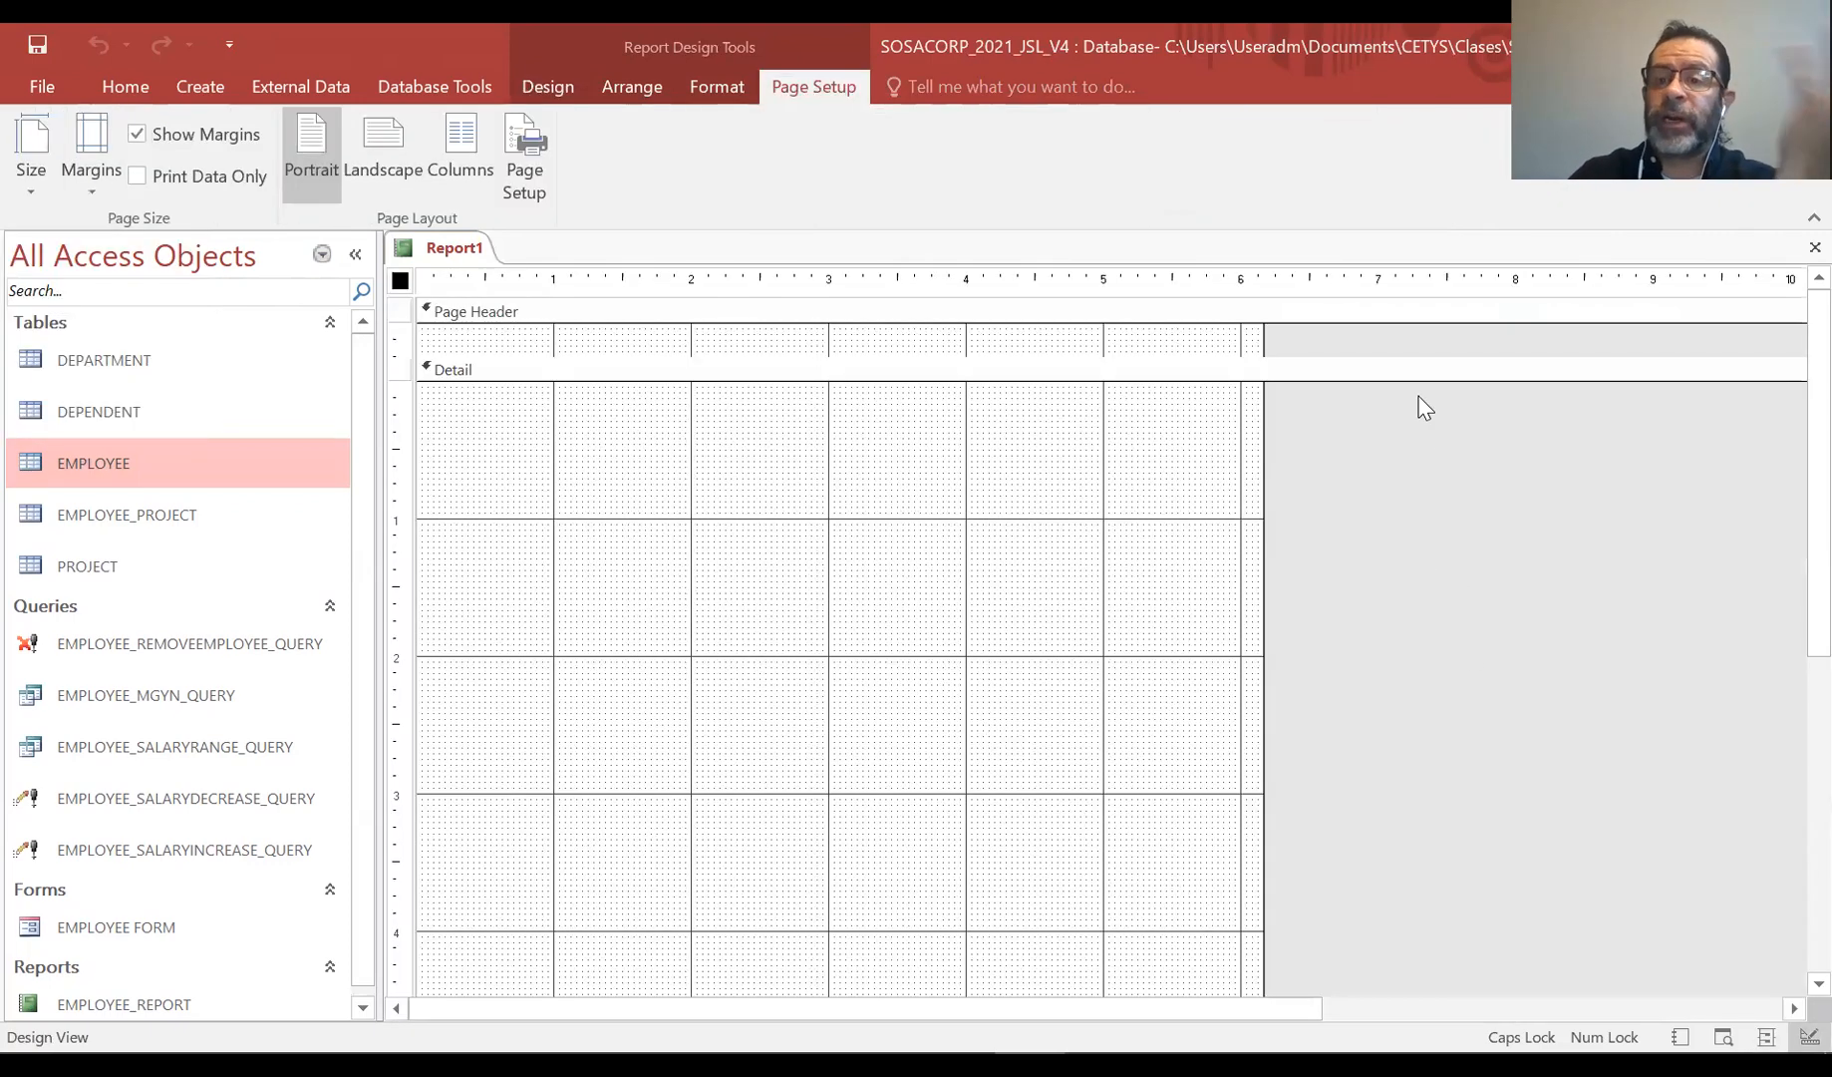
Set the report's record source to EMPLOYEE_MGYN_QUERY in its properties
{"action": "right_click", "coordinate": [1445, 468]}
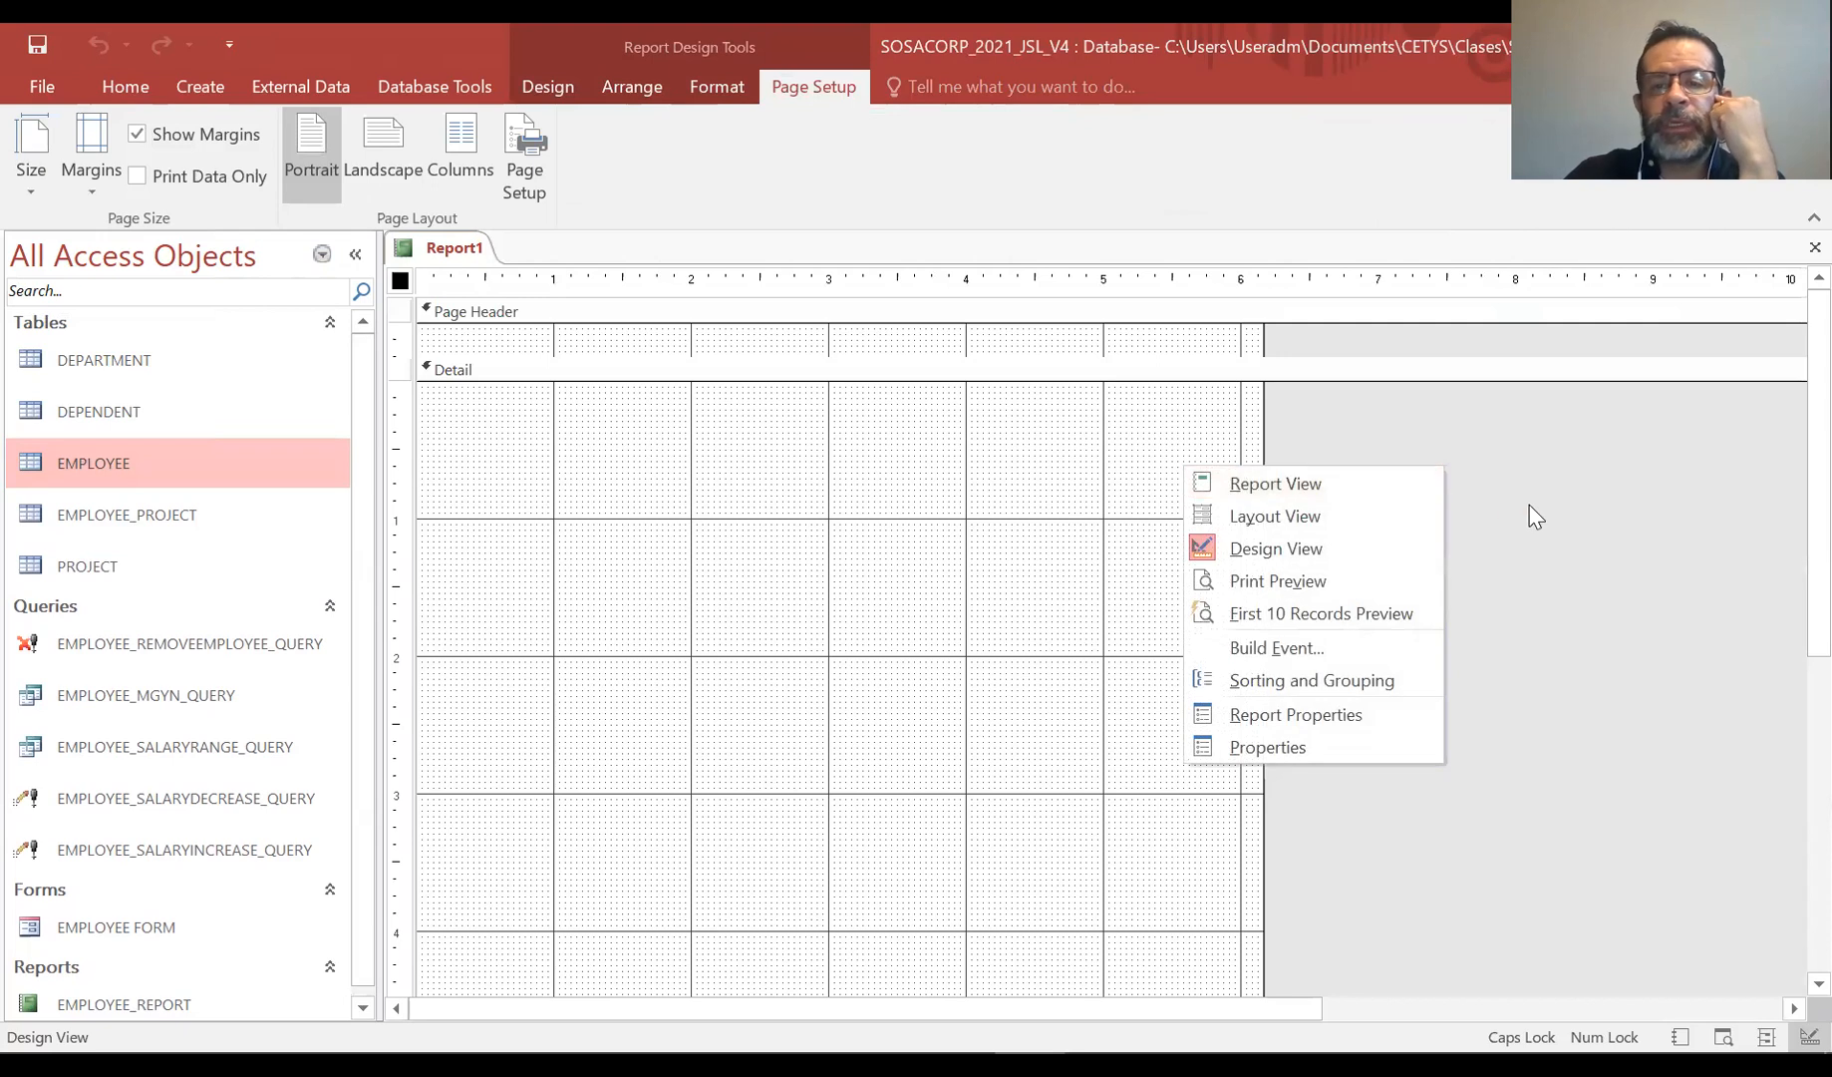
{"action": "left_click", "coordinate": [1337, 749]}
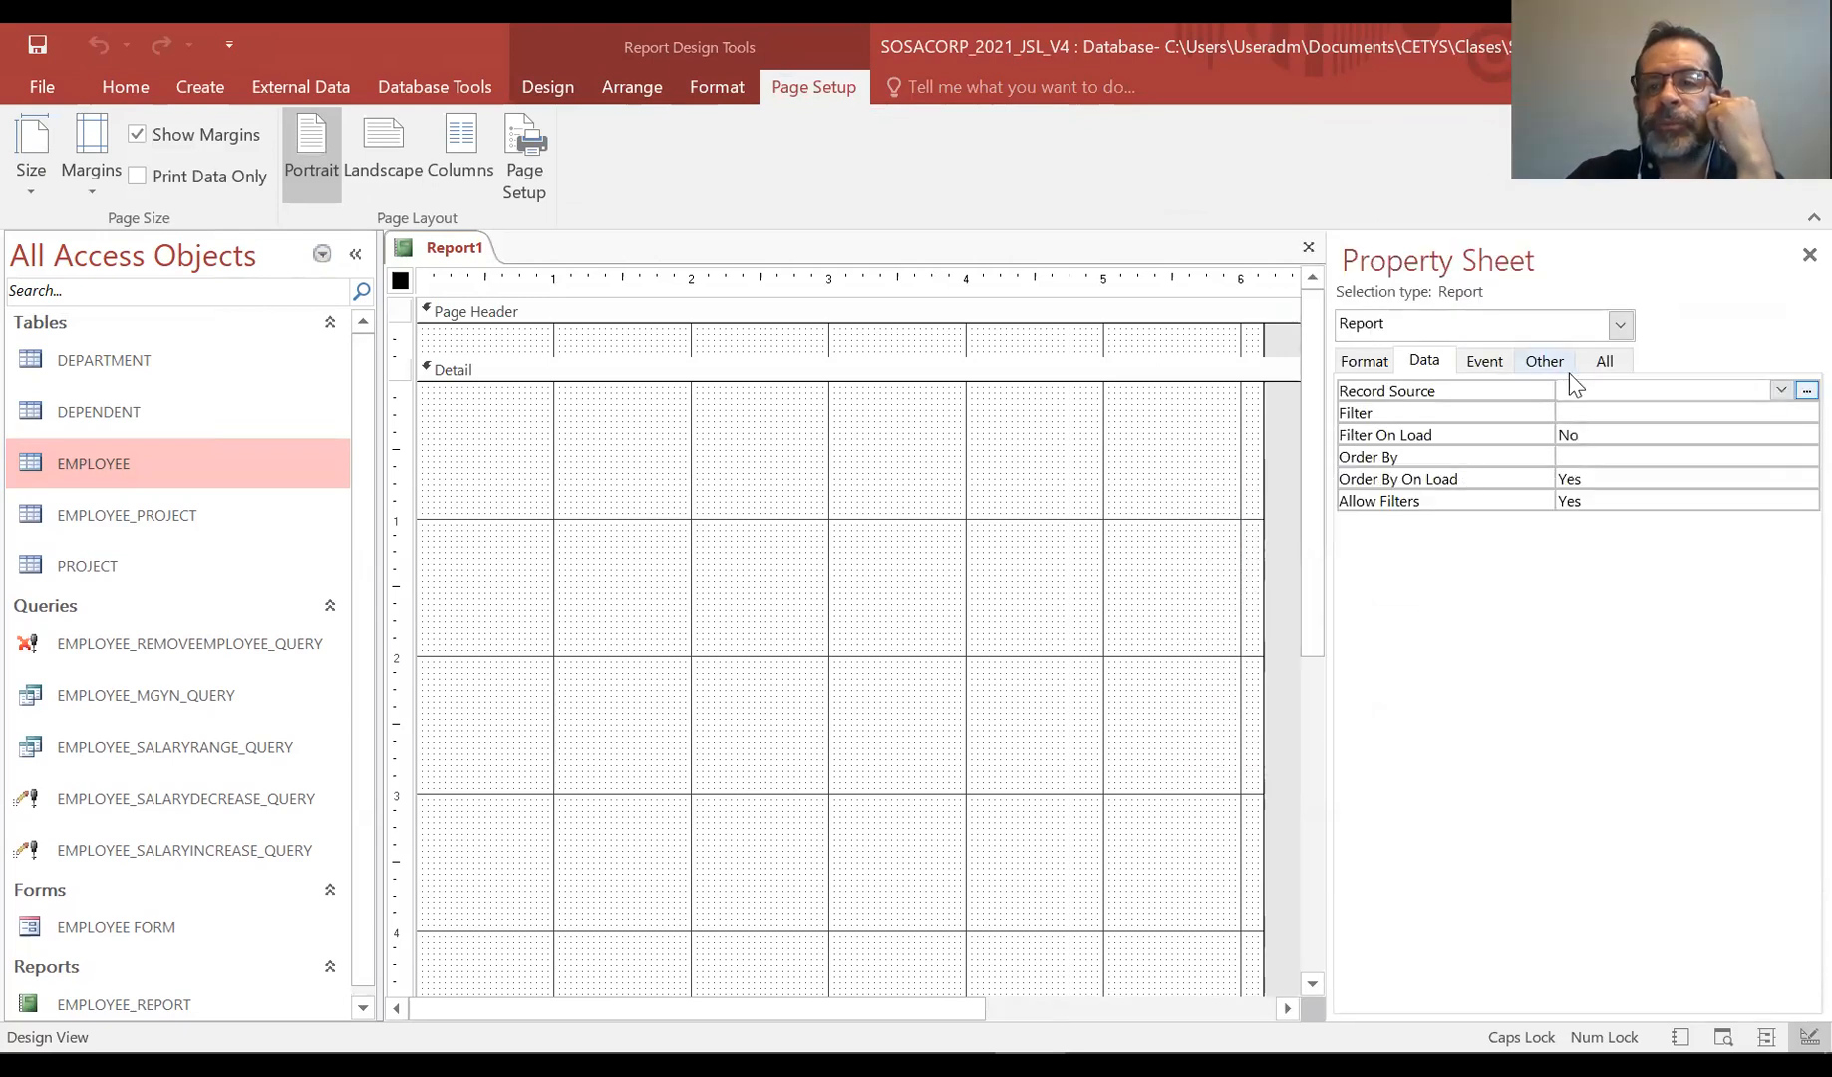
{"action": "left_click", "coordinate": [1782, 392]}
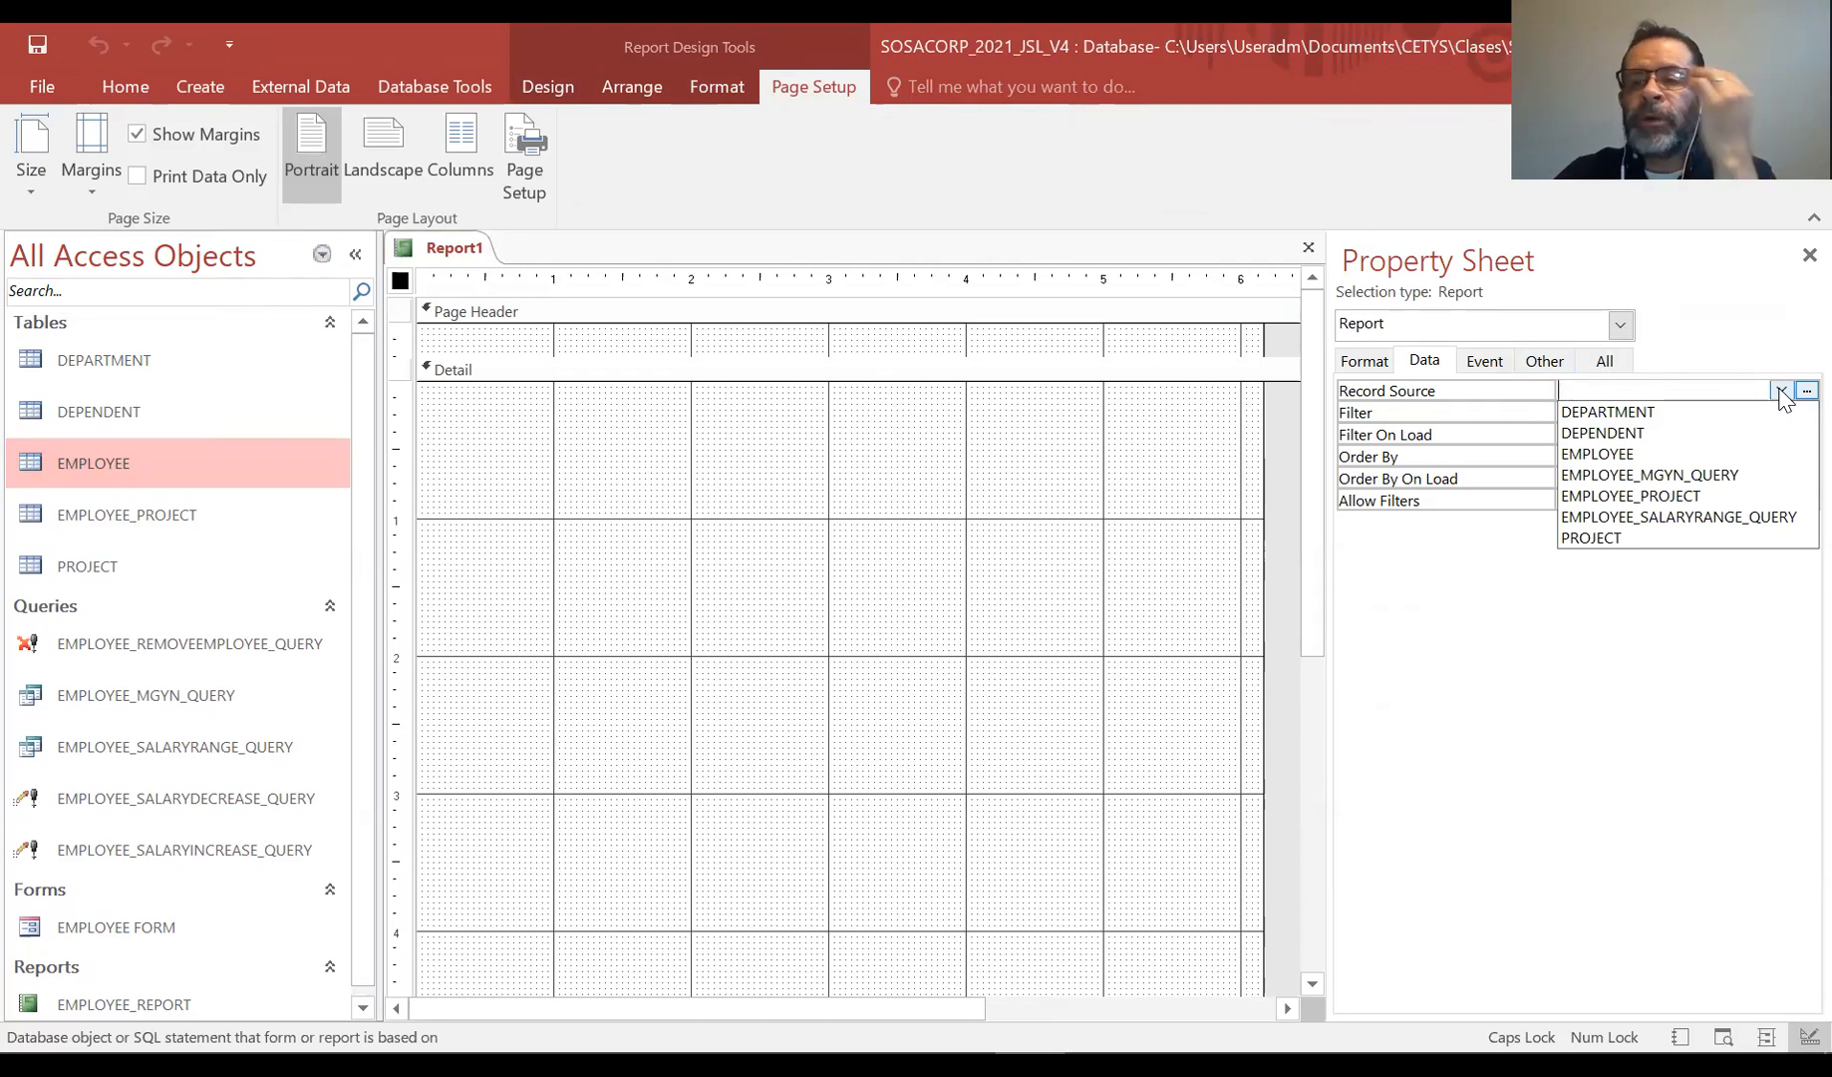
{"action": "left_click", "coordinate": [1663, 477]}
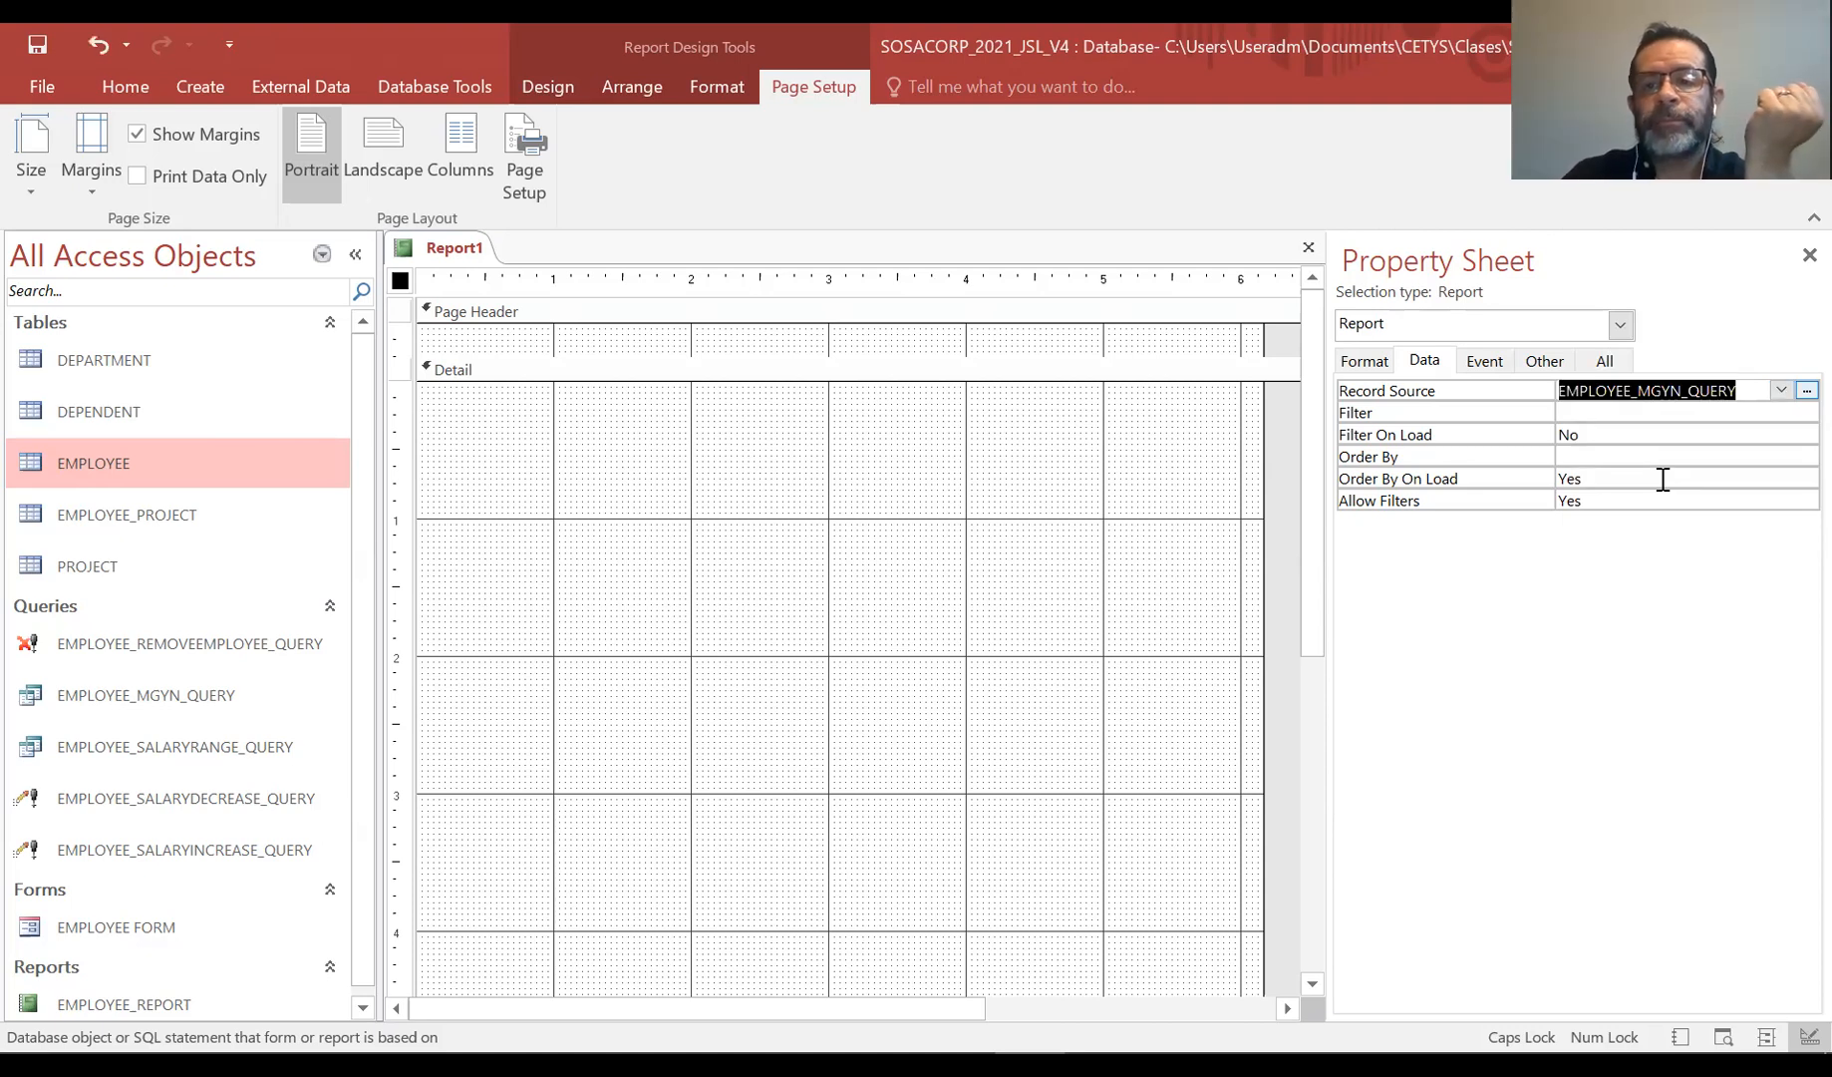
{"action": "left_click", "coordinate": [1807, 256]}
Add the EMP_SSN, EMP_NAME, EMP_SAL, EMP_MGYN and EMP_MGSD fields to the Detail section
{"action": "left_click", "coordinate": [654, 88]}
{"action": "left_click", "coordinate": [716, 89]}
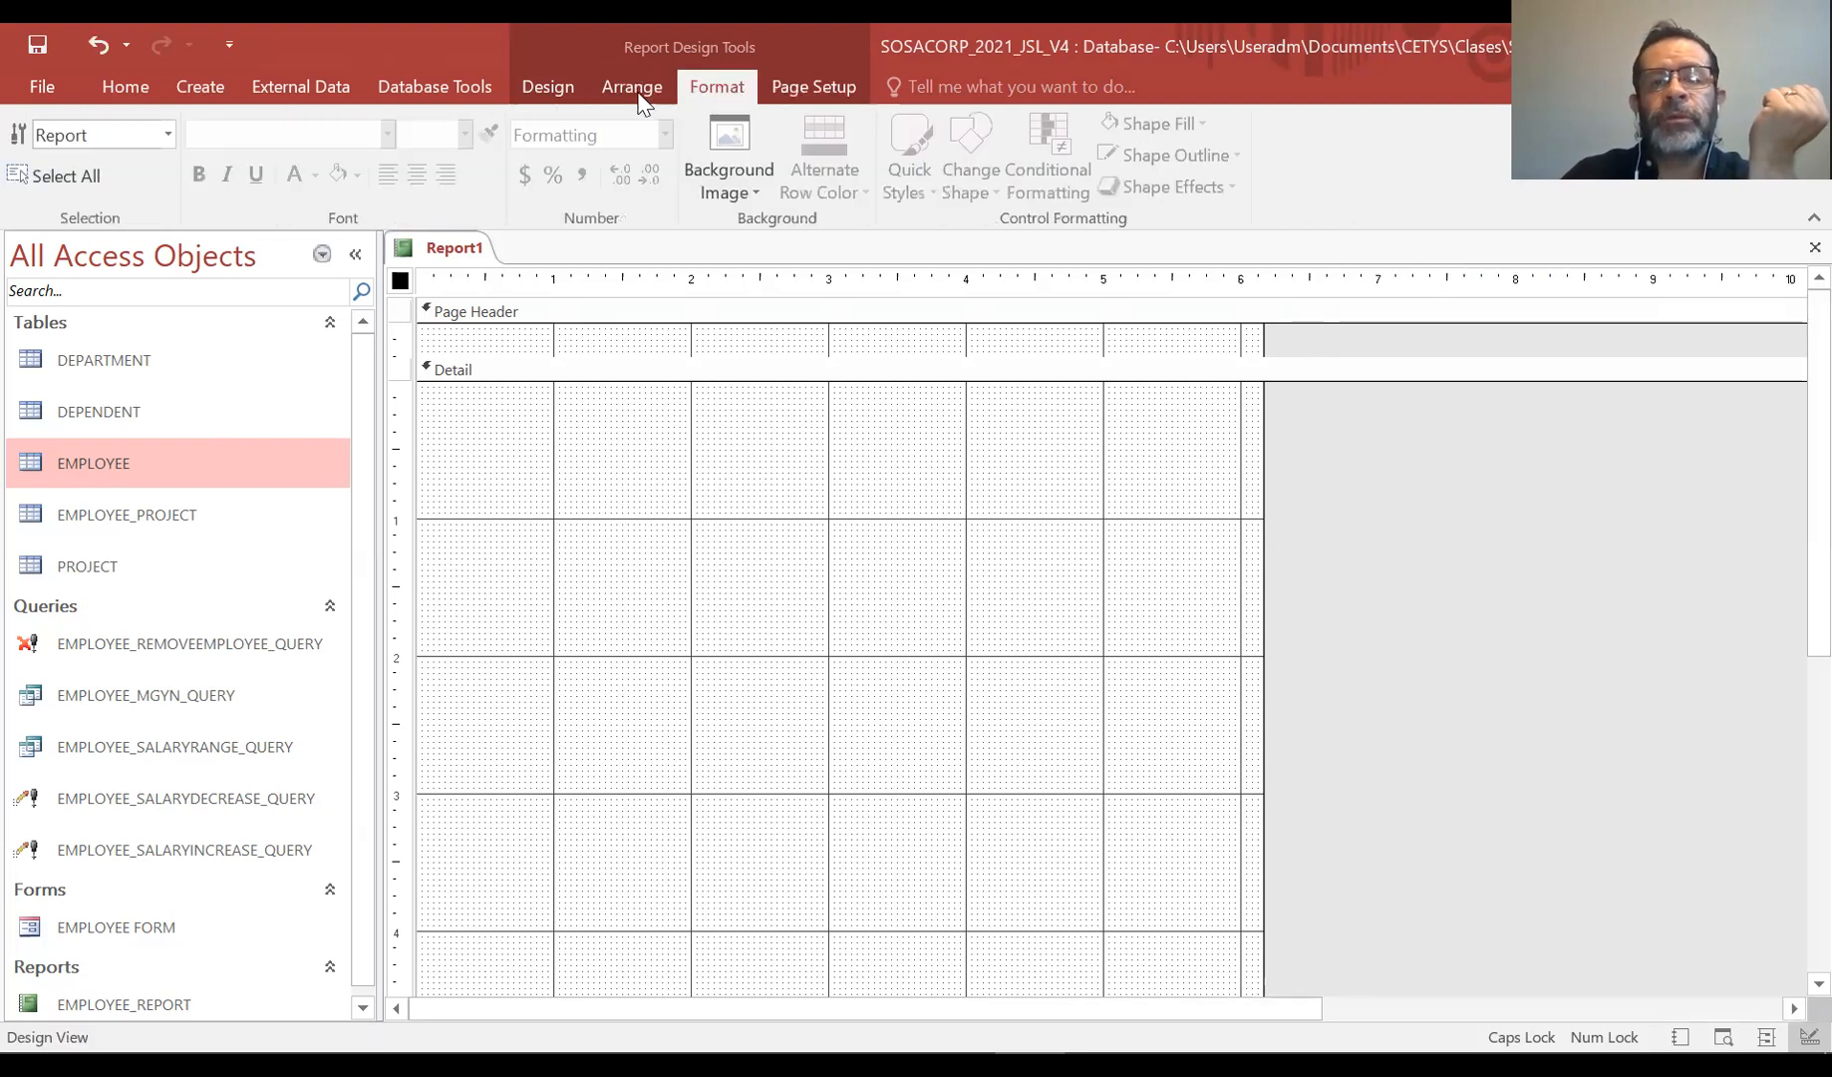
{"action": "left_click", "coordinate": [546, 94]}
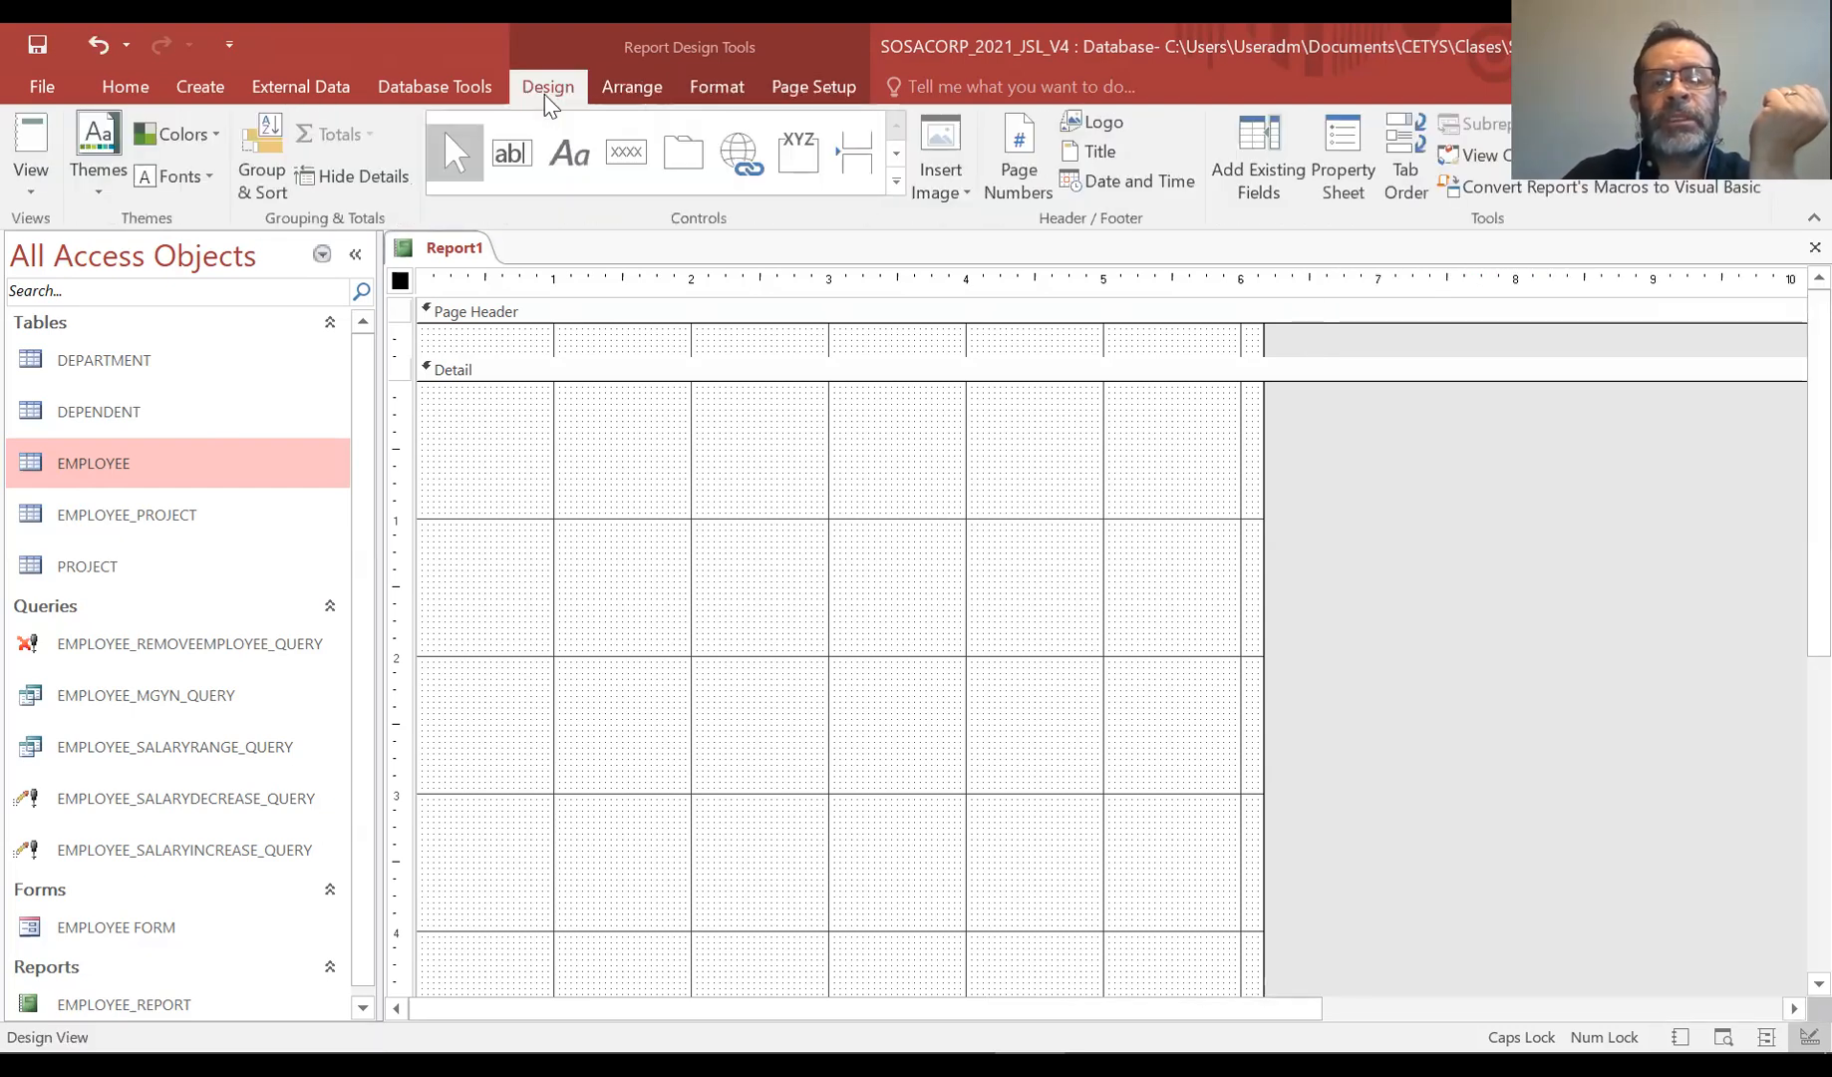
{"action": "left_click", "coordinate": [1260, 152]}
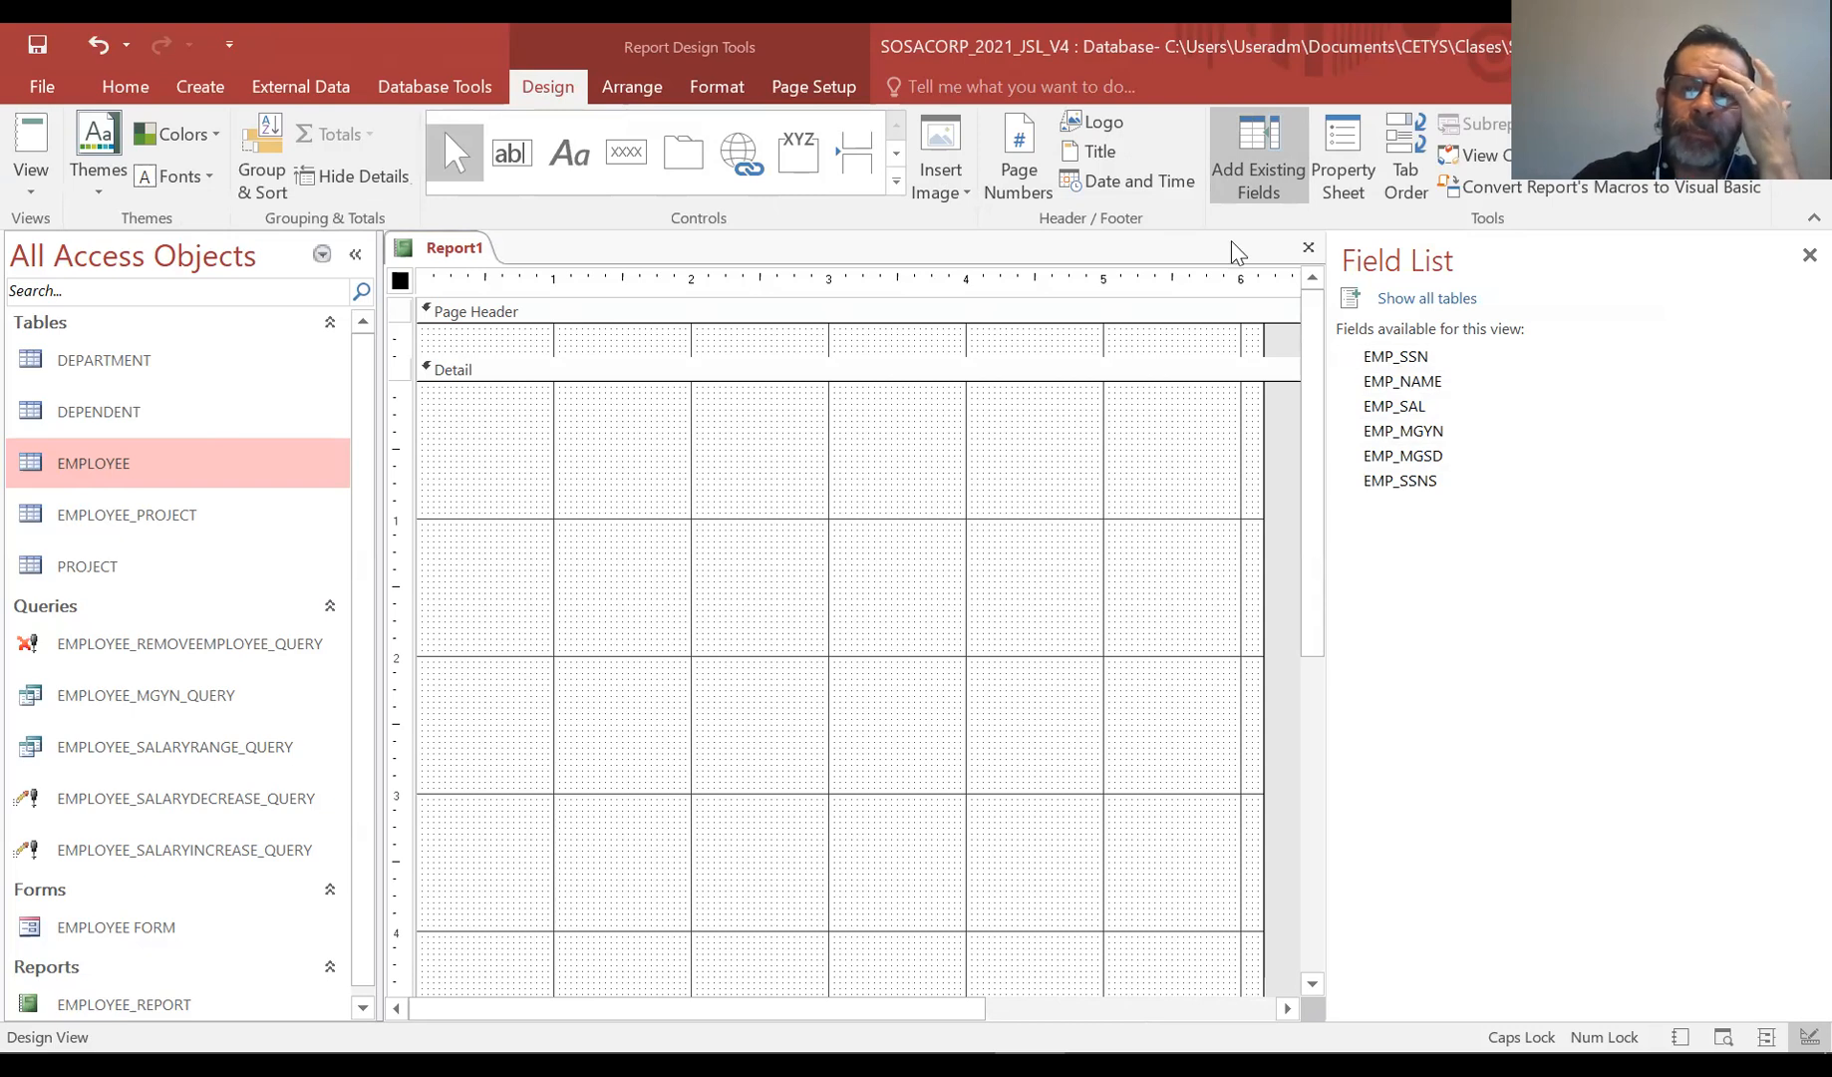
{"action": "left_click", "coordinate": [1431, 356]}
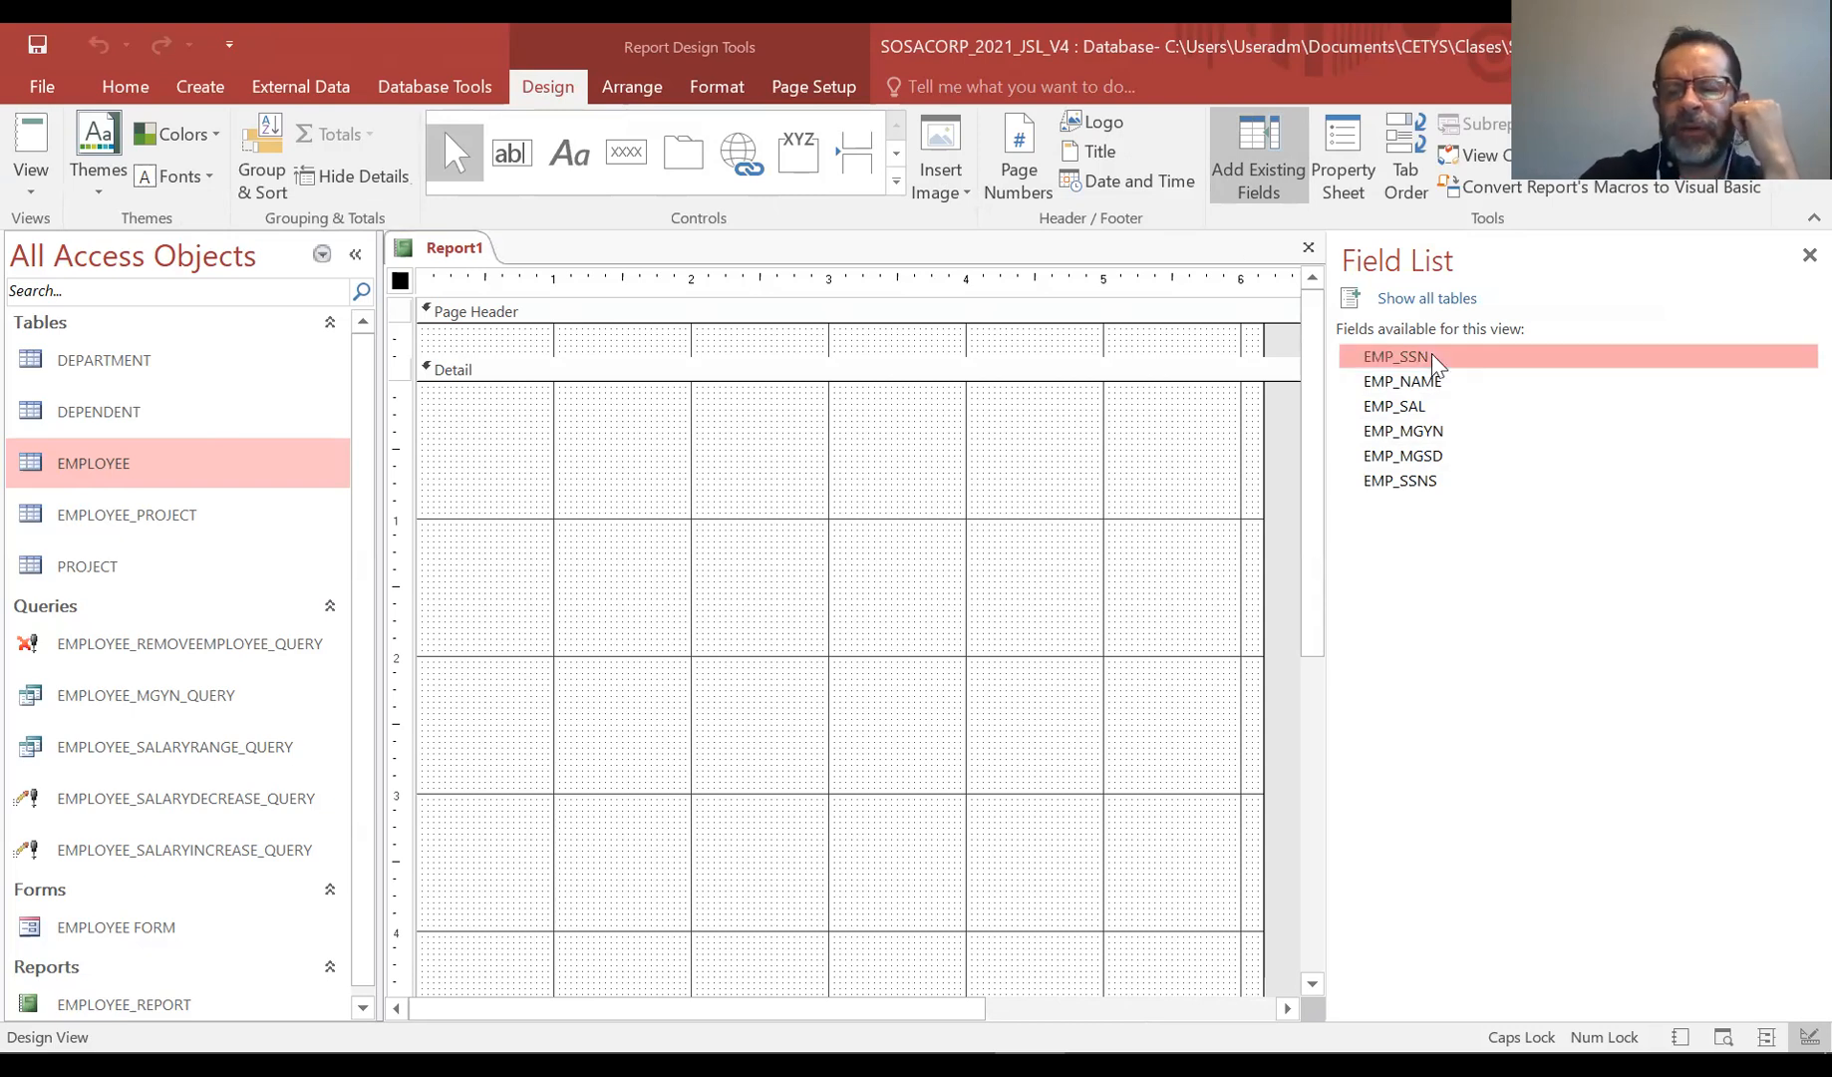
{"action": "key", "text": "shift+Down"}
{"action": "key", "text": "shift+Down"}
{"action": "key", "text": "shift+Down"}
{"action": "key", "text": "shift+Down"}
{"action": "key", "text": "shift+Down"}
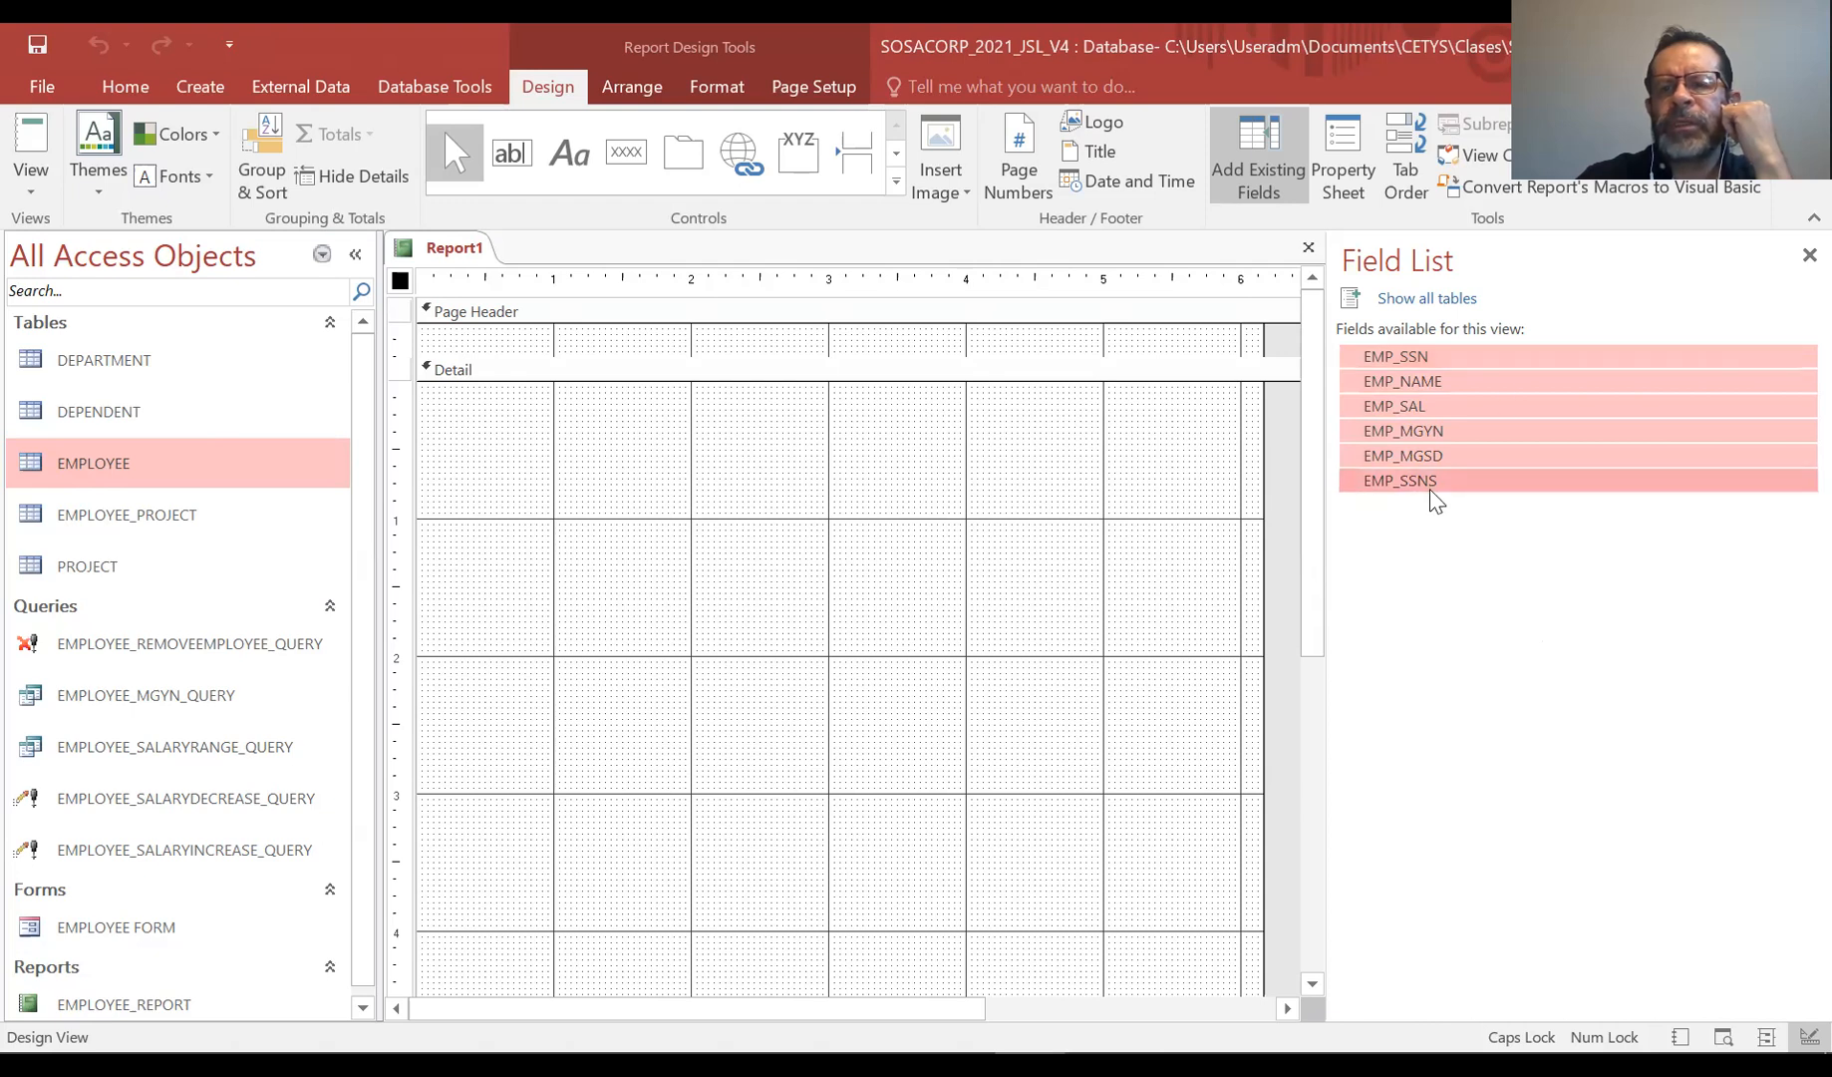
{"action": "left_click", "coordinate": [1462, 457]}
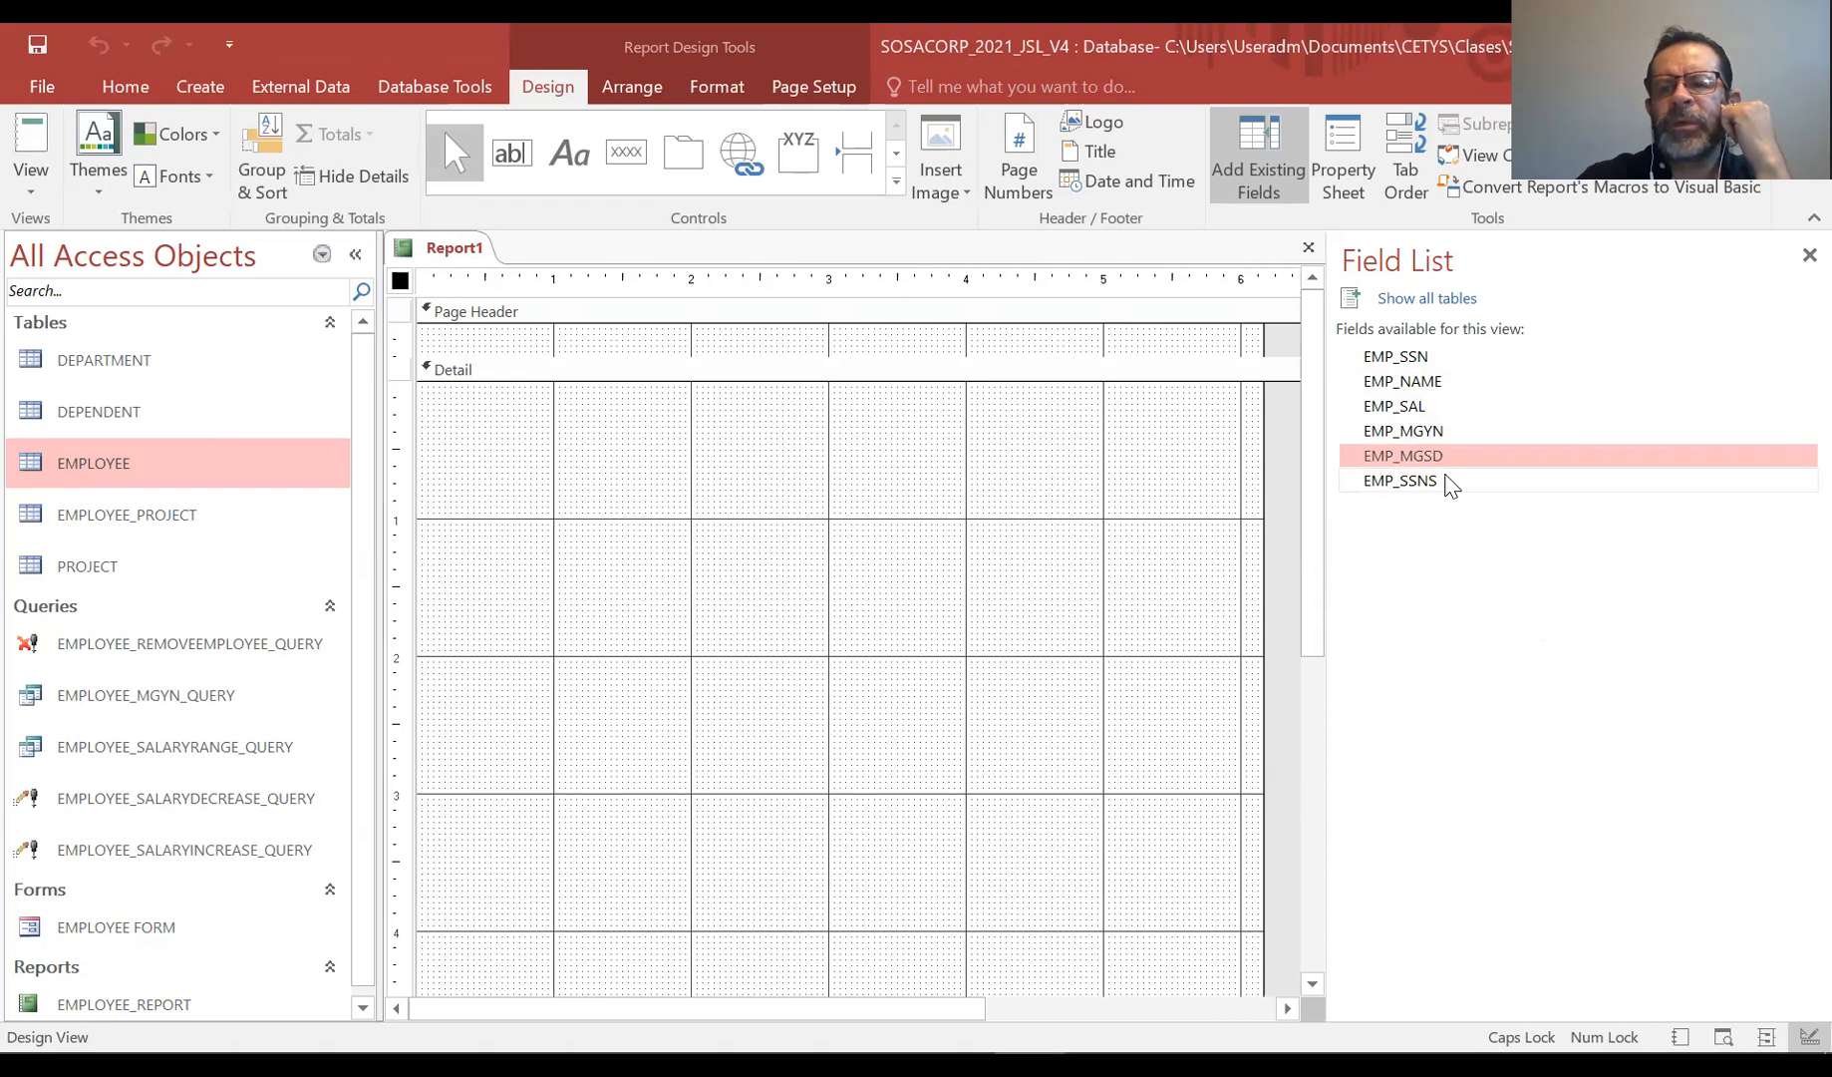
{"action": "left_click", "coordinate": [1449, 481]}
{"action": "left_click", "coordinate": [1457, 356]}
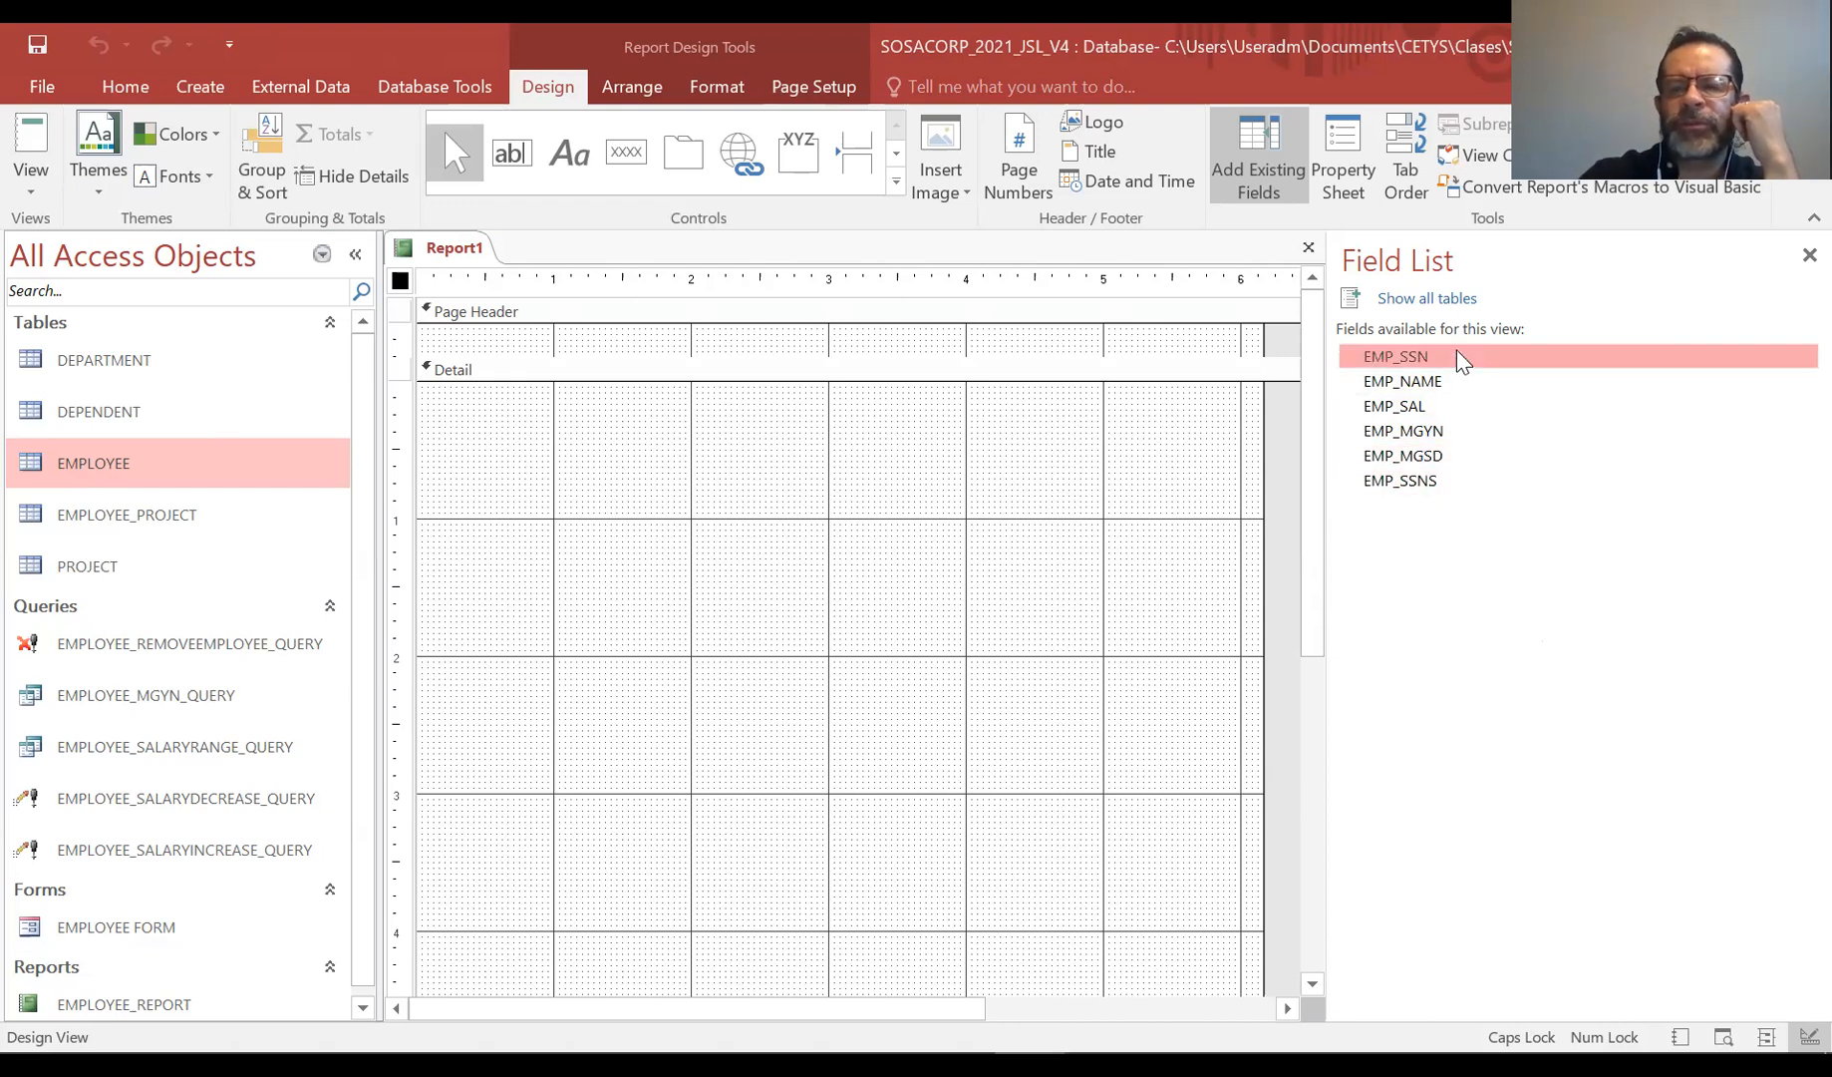
{"action": "key", "text": "shift+Down"}
{"action": "key", "text": "shift+Down"}
{"action": "key", "text": "shift+Down"}
{"action": "key", "text": "shift+Down"}
{"action": "left_click_drag", "start_coordinate": [1448, 389], "coordinate": [524, 459]}
{"action": "left_click", "coordinate": [739, 674]}
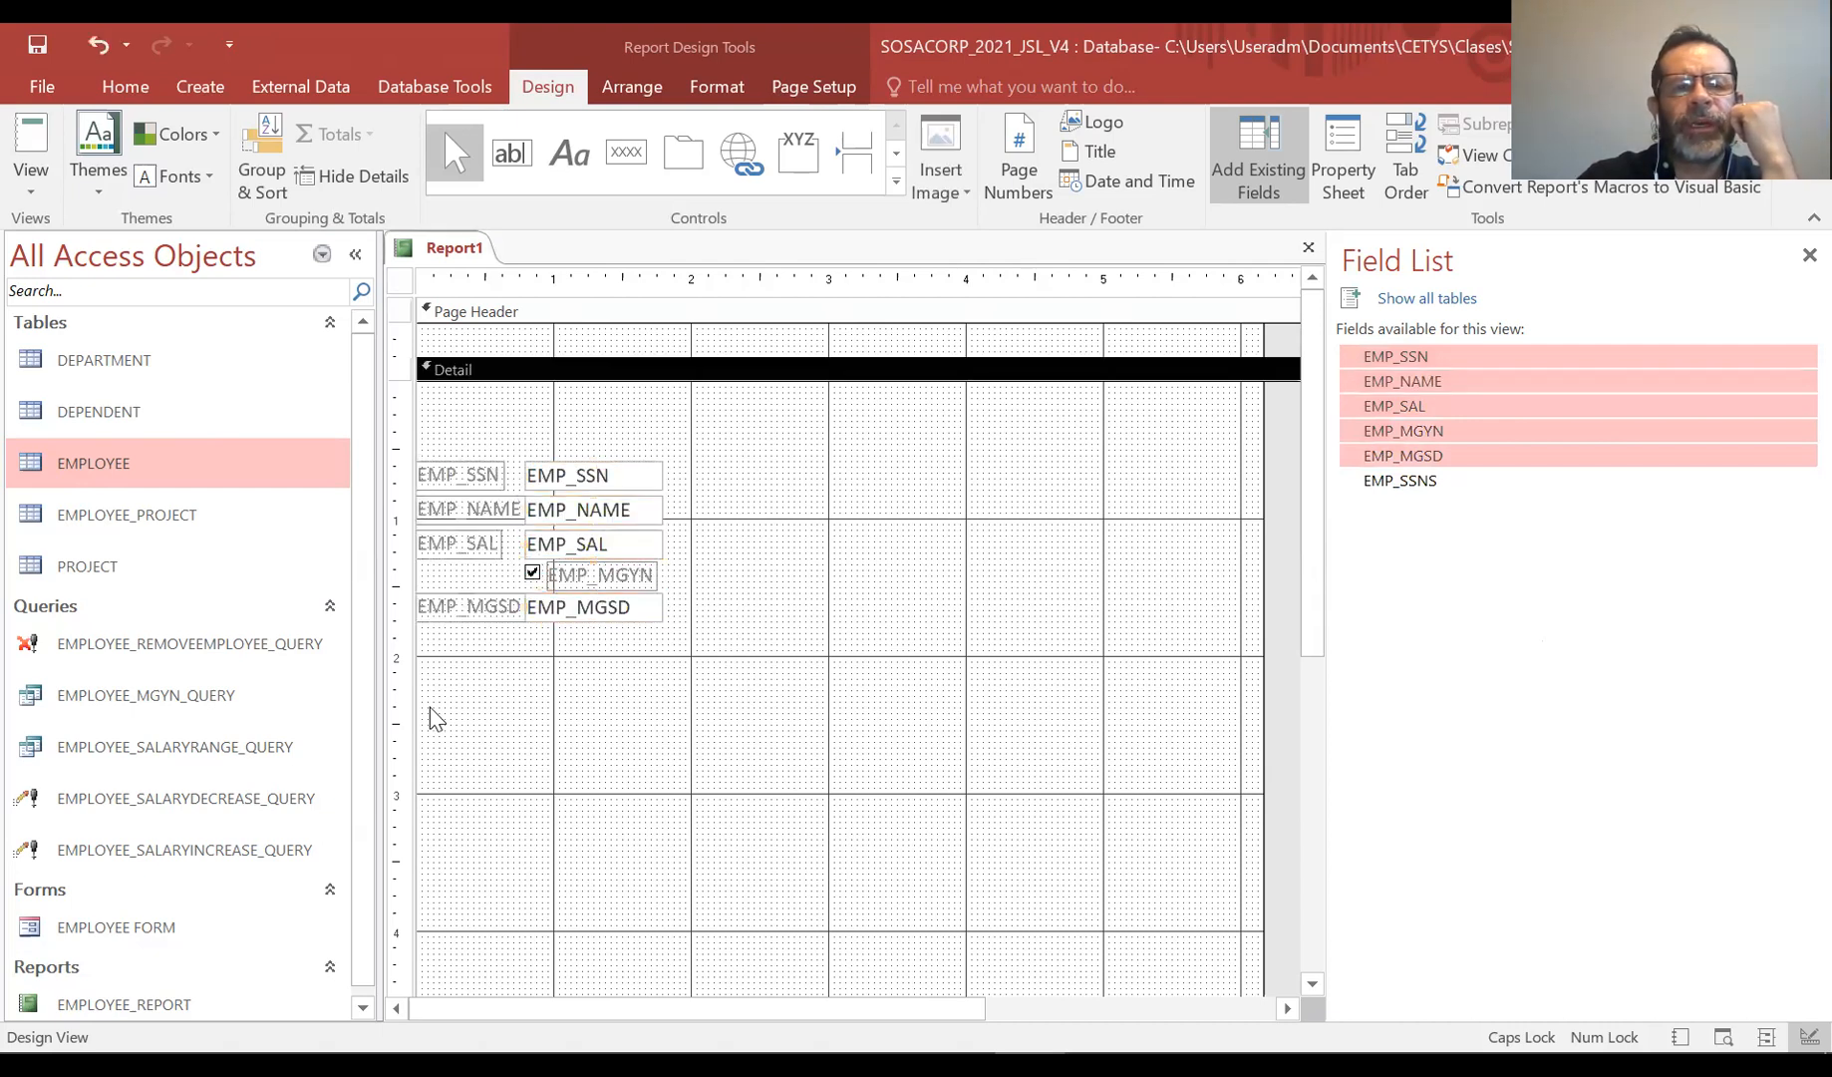
Delete the labels of the added fields and enlarge the Page Header section
{"action": "left_click_drag", "start_coordinate": [465, 714], "coordinate": [470, 435]}
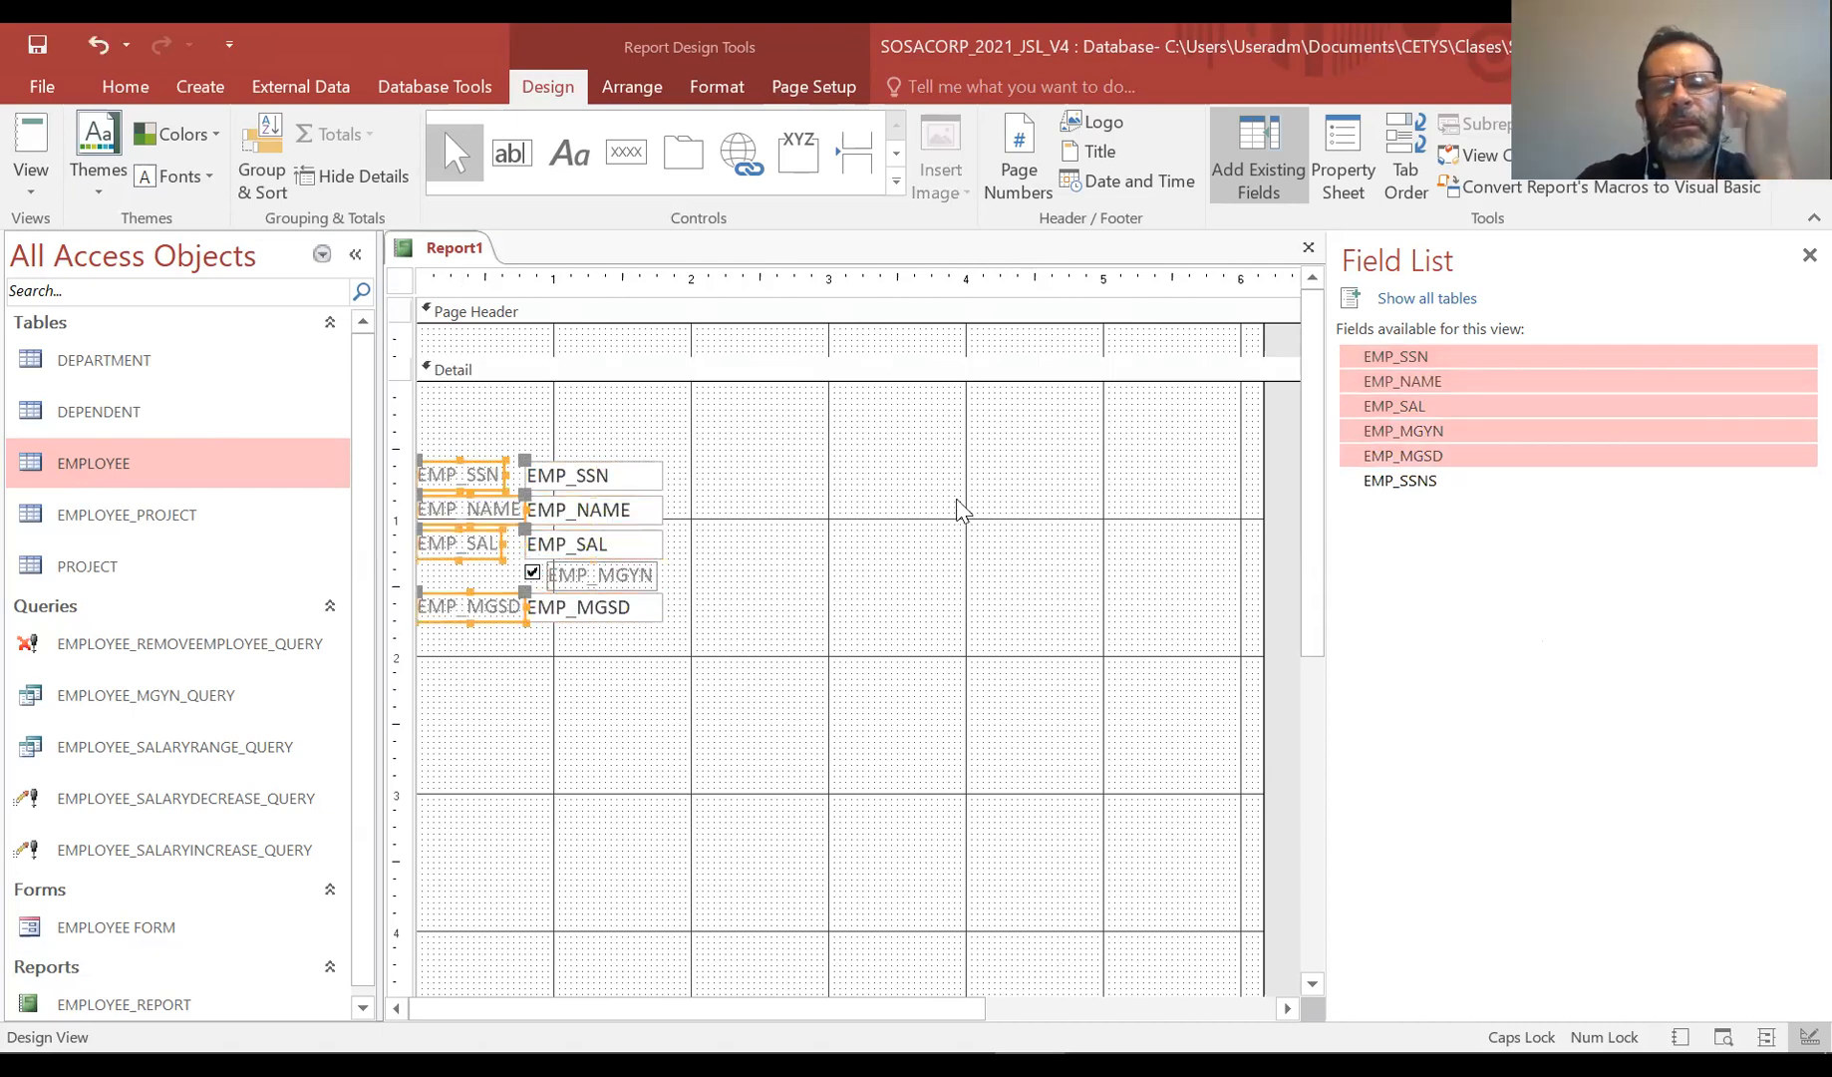
{"action": "key", "text": "Delete"}
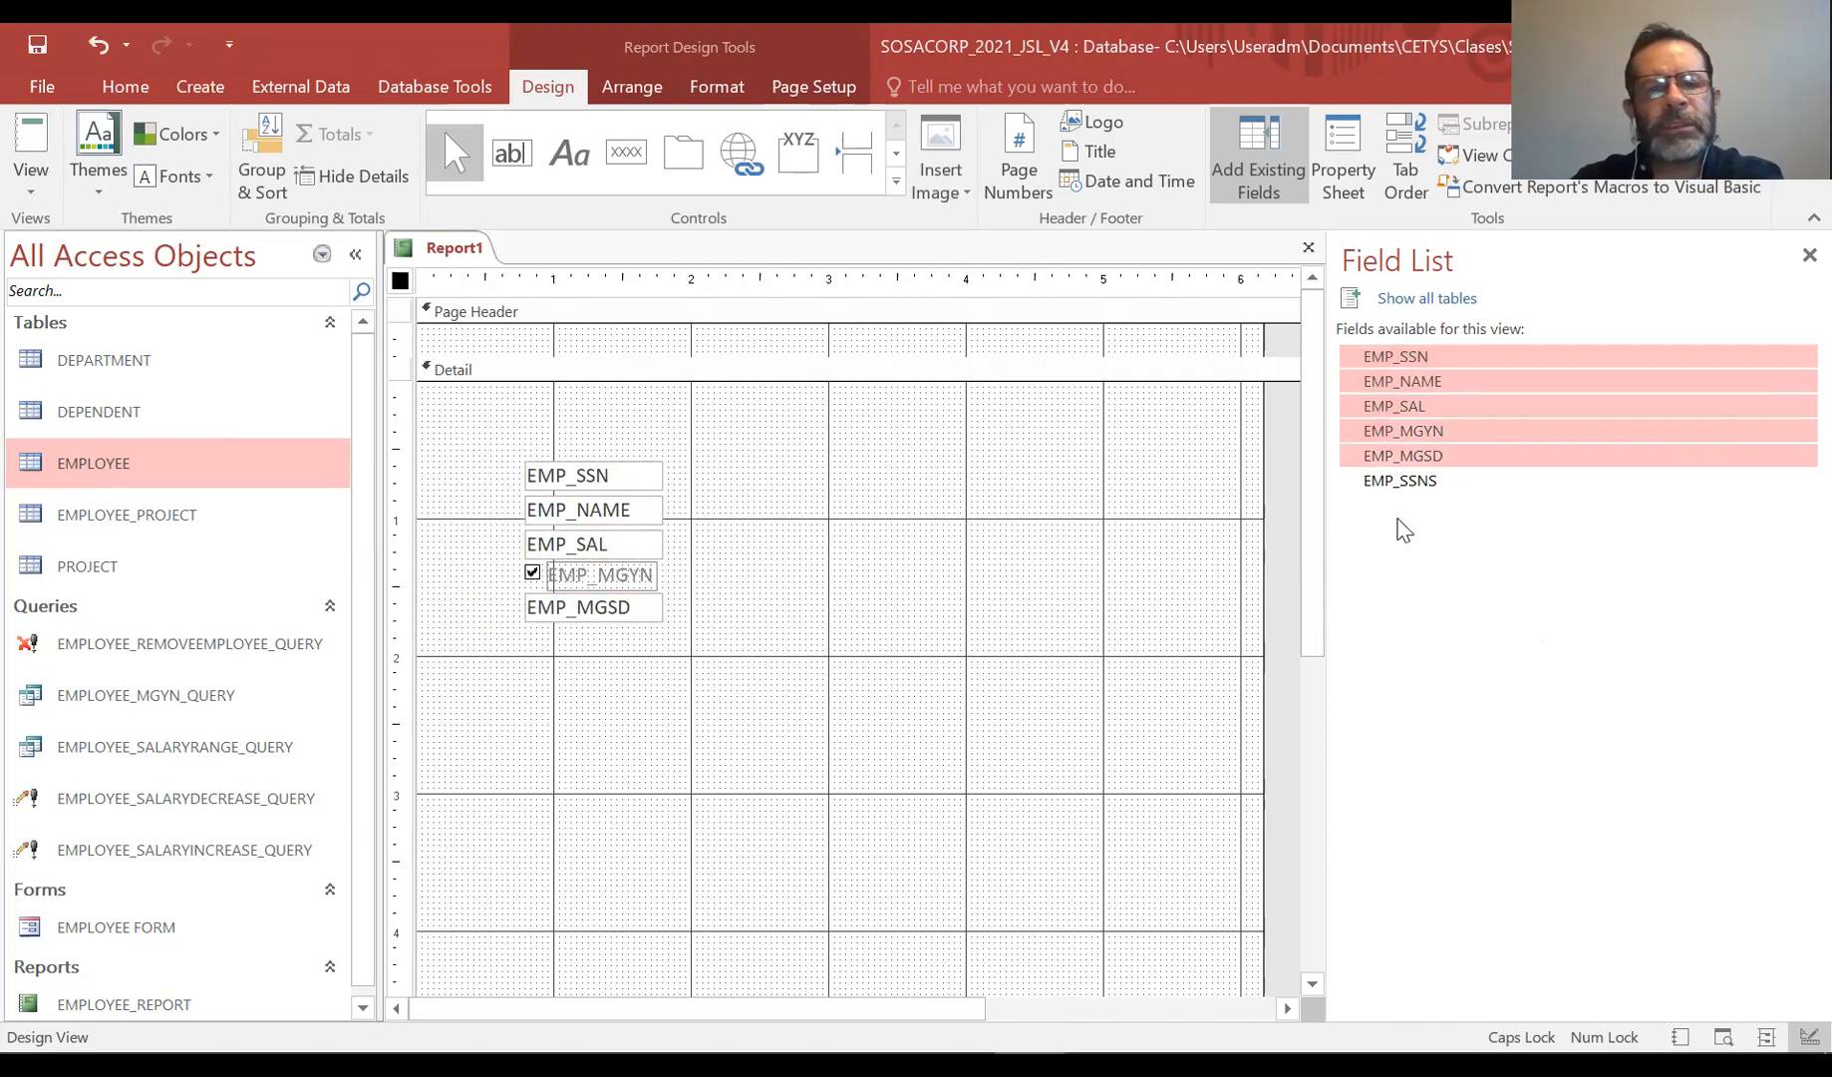
{"action": "left_click", "coordinate": [639, 369]}
{"action": "left_click_drag", "start_coordinate": [698, 359], "coordinate": [704, 410]}
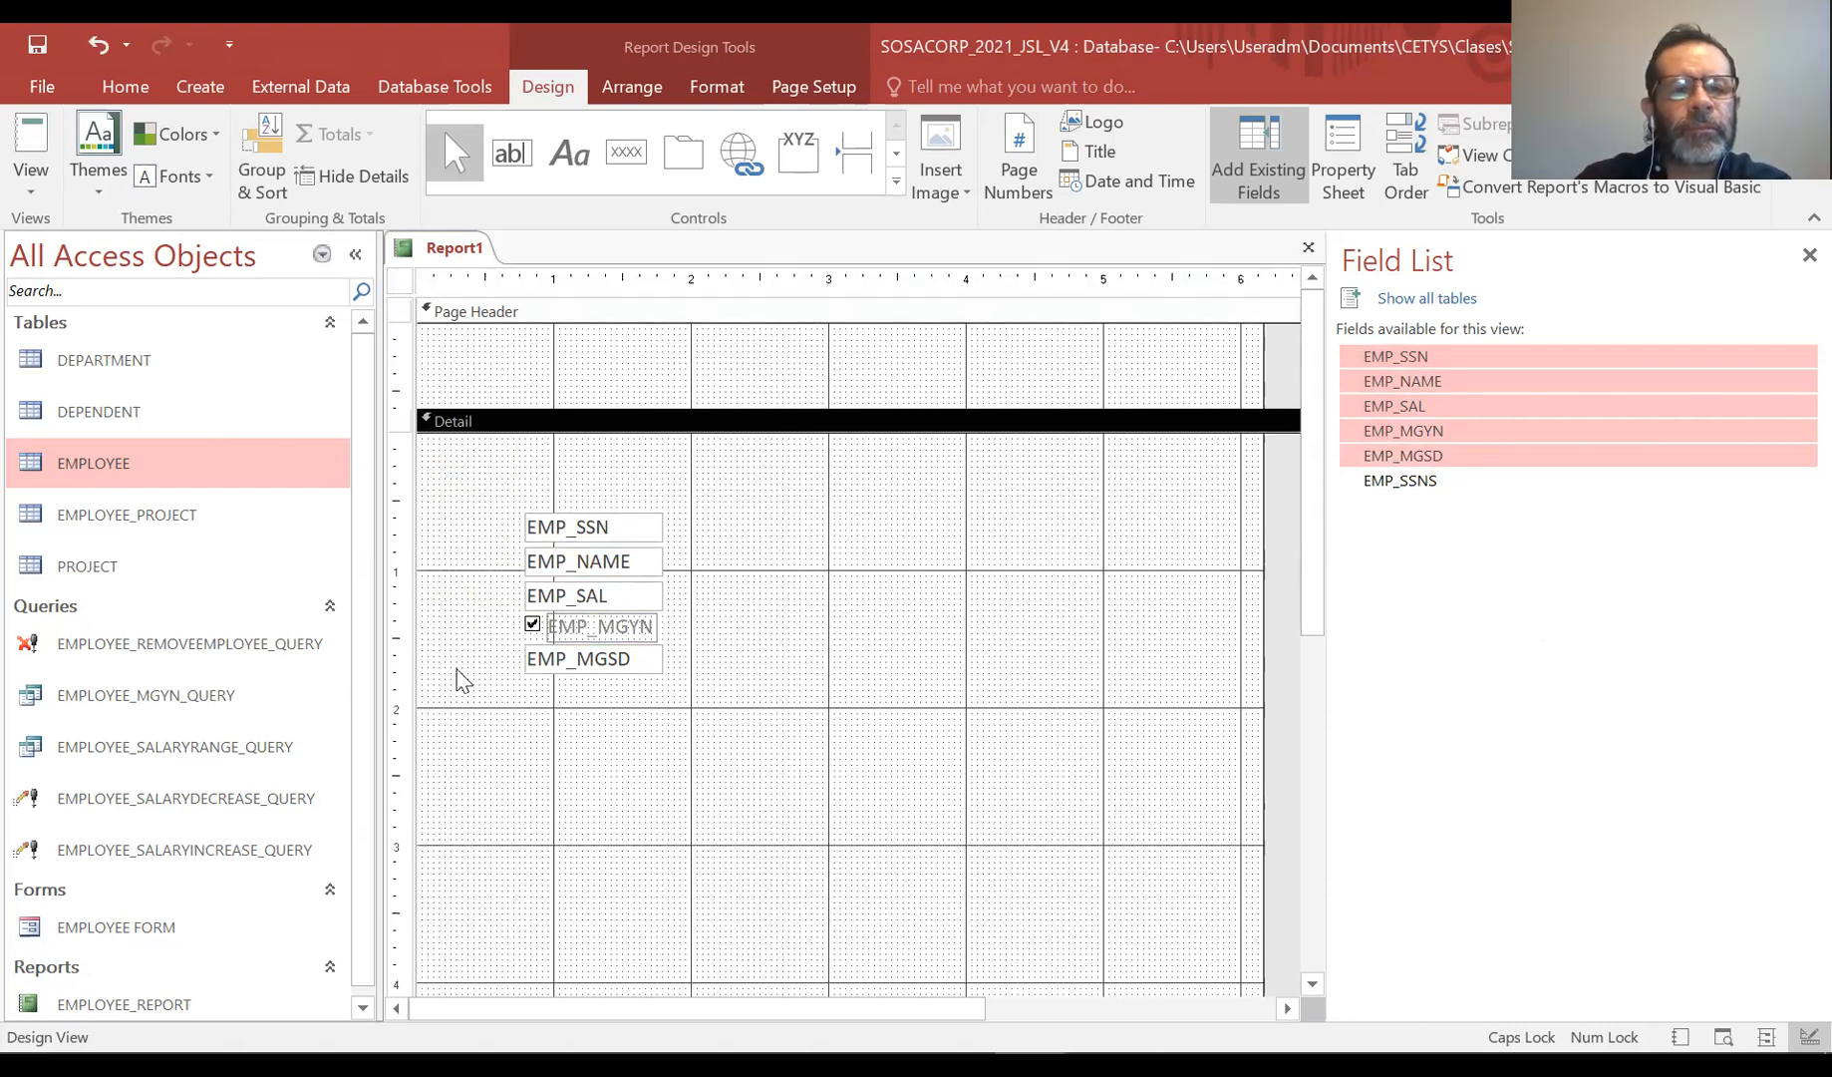
Copy the SOSACORP EMPLOYEES title and logo from EMPLOYEE_REPORT's design and paste them into Report1's Page Header
{"action": "left_click", "coordinate": [361, 1007]}
{"action": "double_click", "coordinate": [62, 996]}
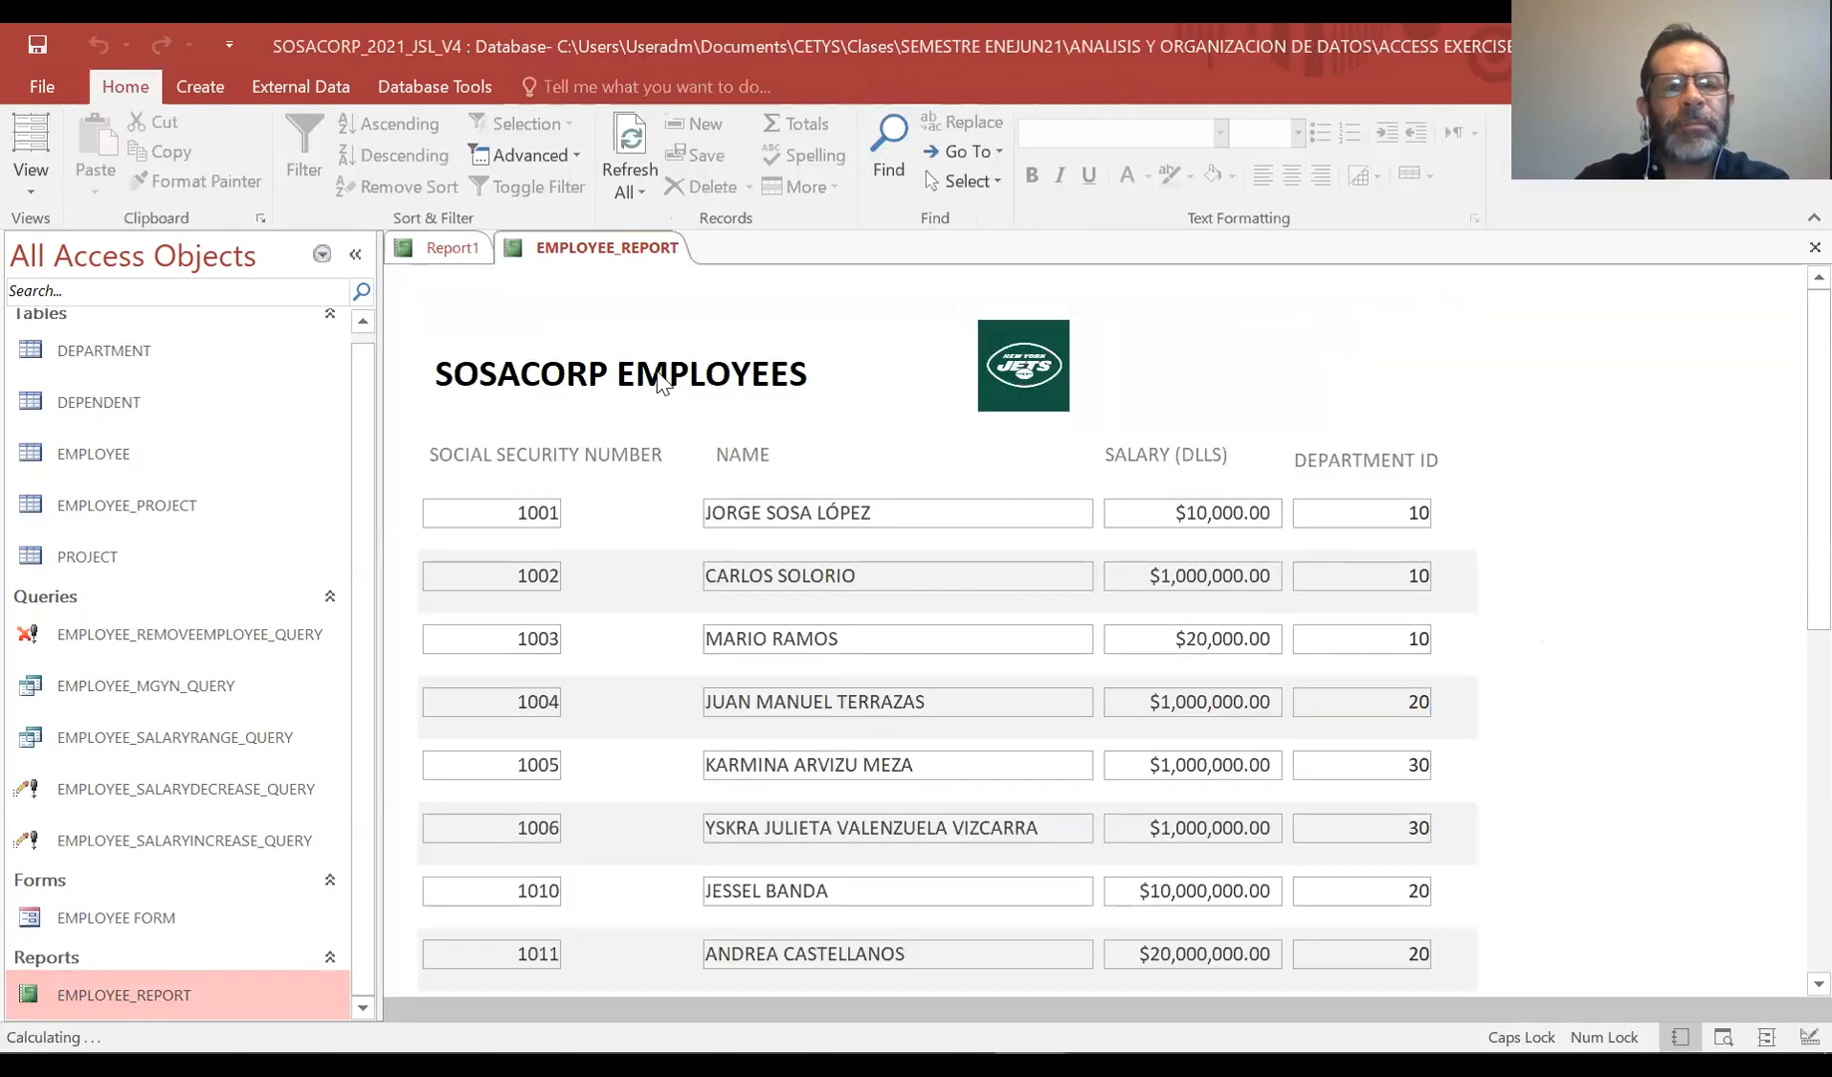
{"action": "left_click", "coordinate": [23, 188]}
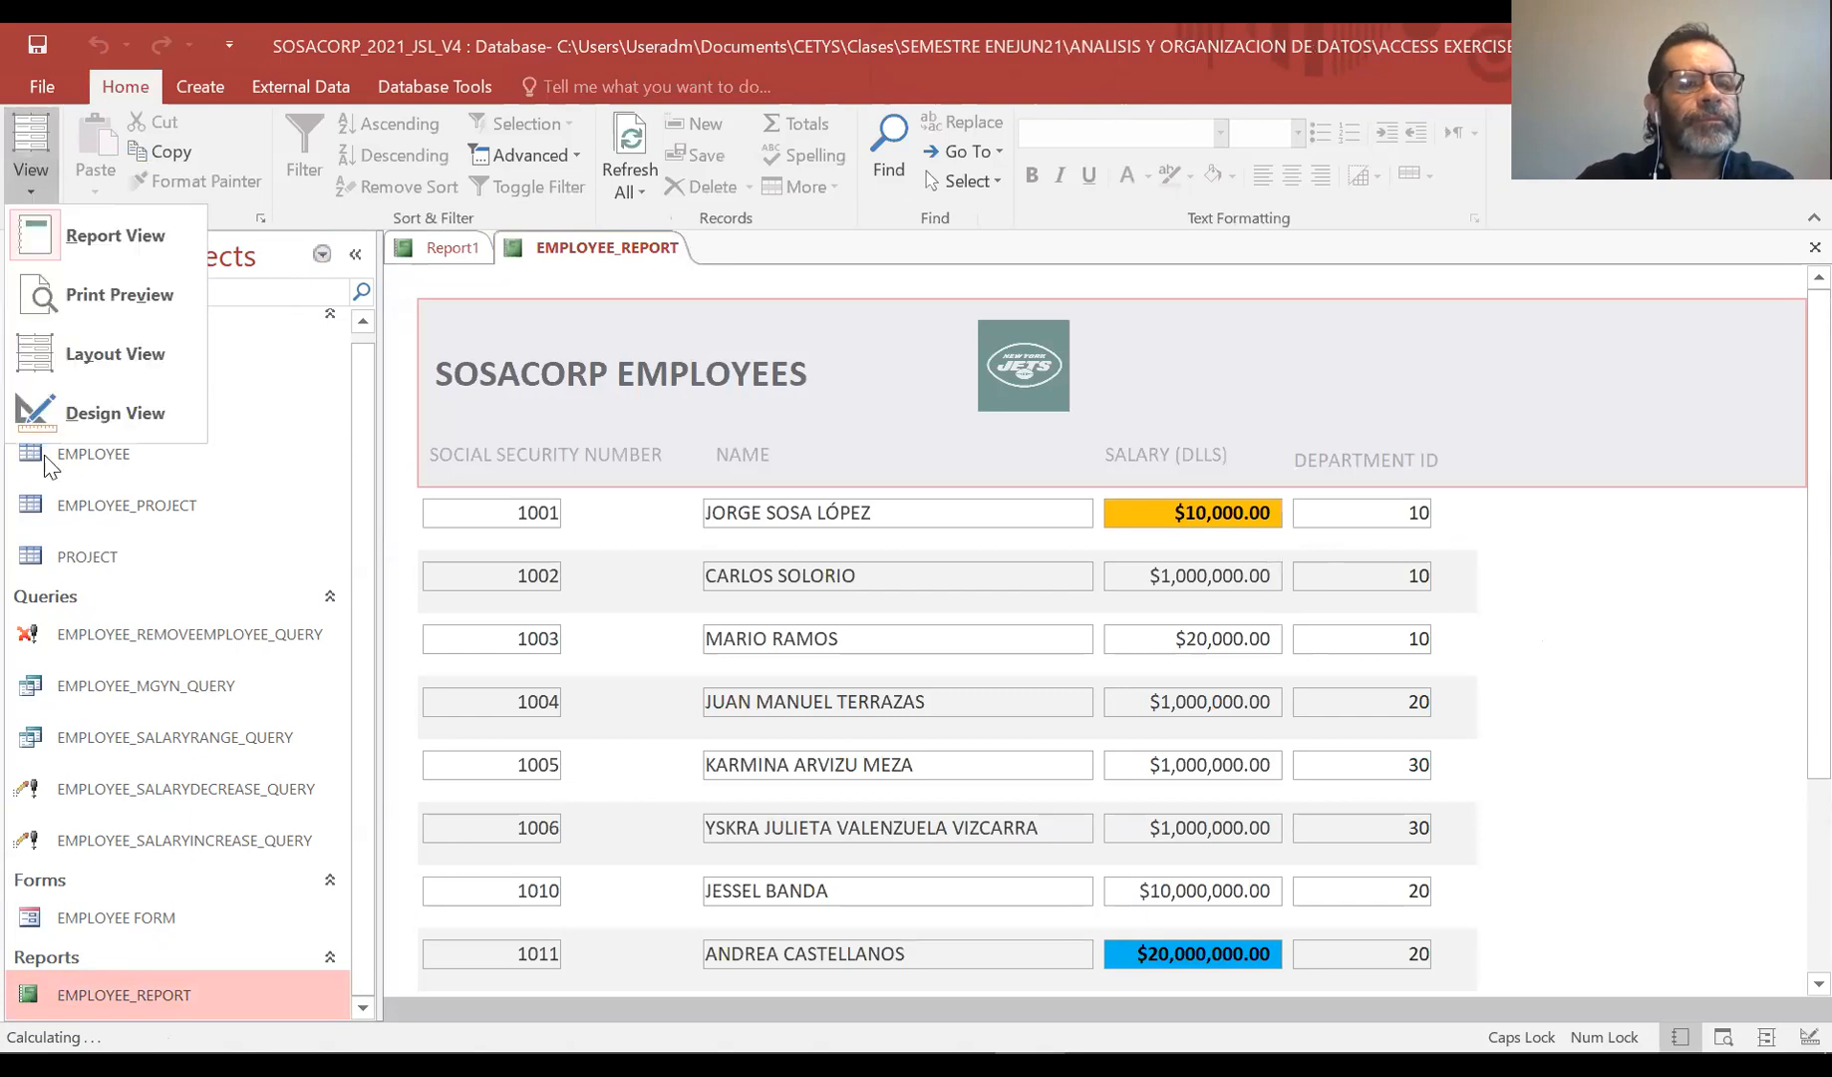
{"action": "left_click", "coordinate": [57, 430]}
{"action": "left_click", "coordinate": [710, 379]}
{"action": "left_click", "coordinate": [1040, 367], "text": "shift"}
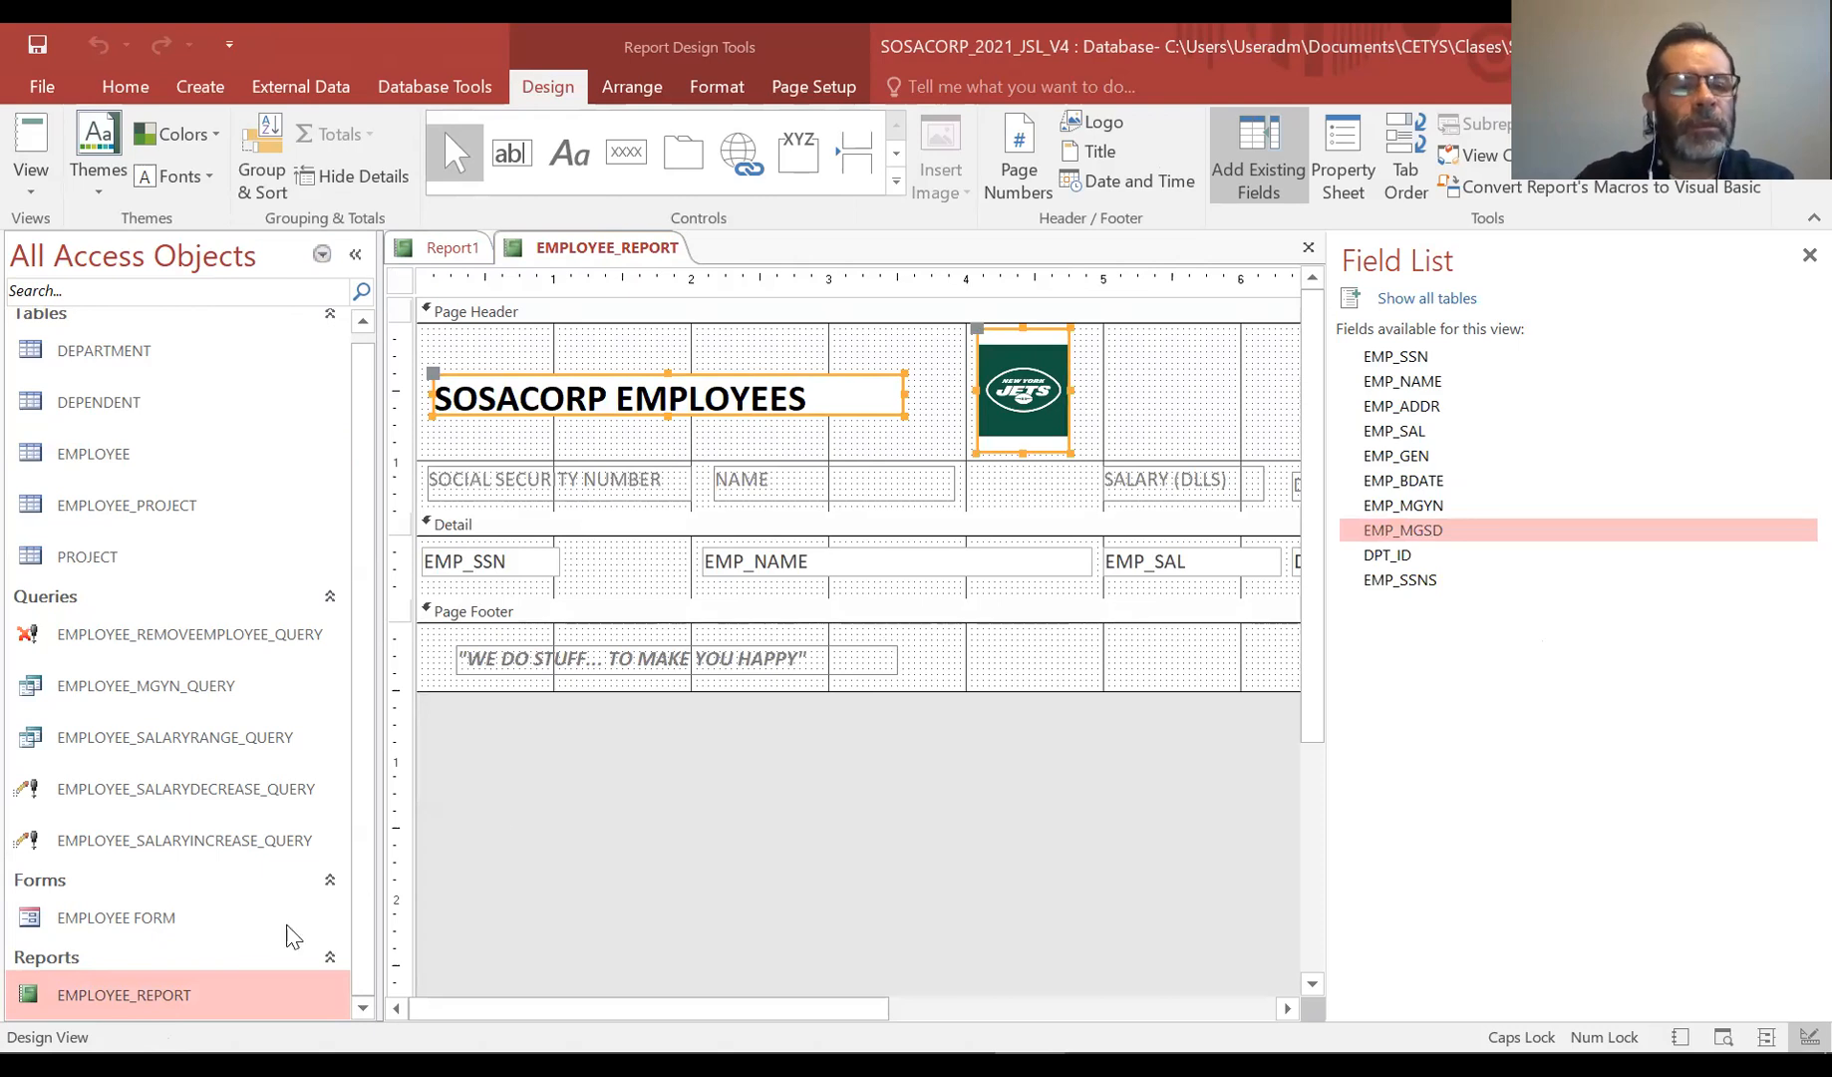
{"action": "left_click", "coordinate": [420, 244]}
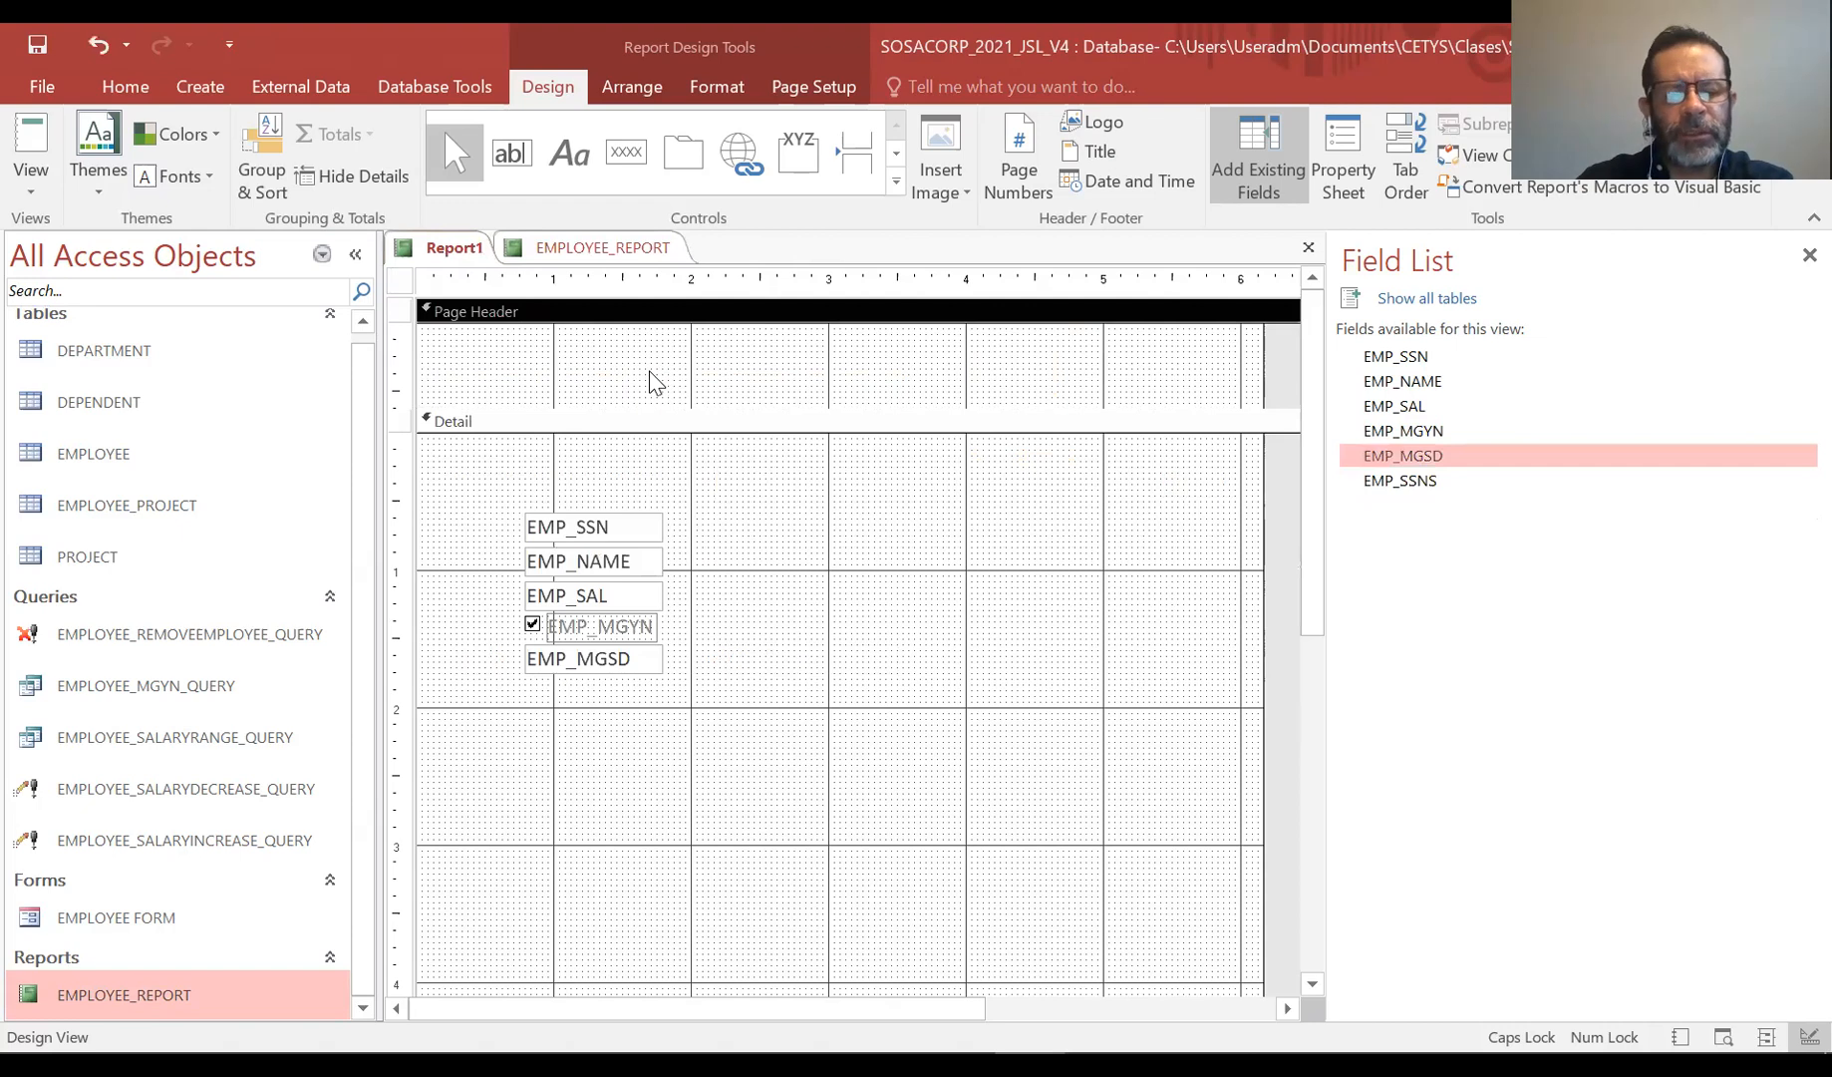
{"action": "key", "text": "ctrl+v"}
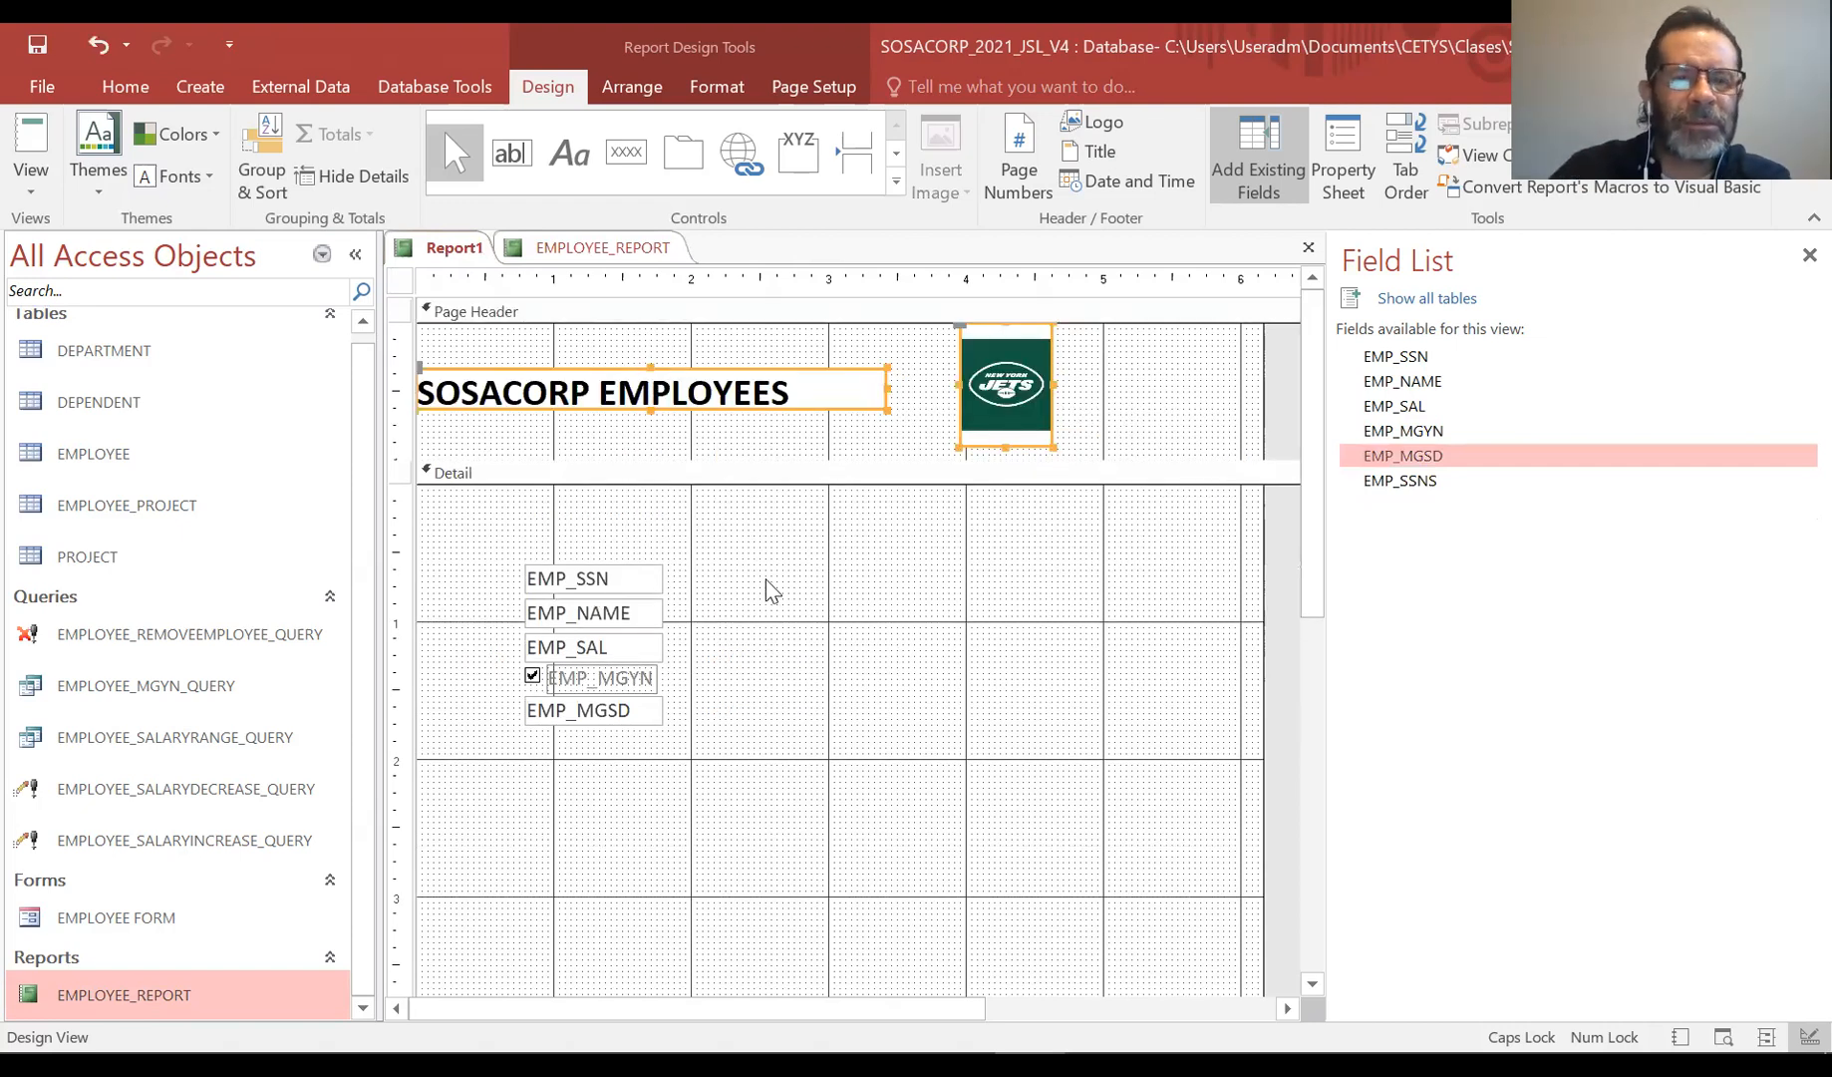
Paste the four column labels from EMPLOYEE_REPORT below the title in Report1 and widen the report to about 9 inches
{"action": "left_click_drag", "start_coordinate": [616, 460], "coordinate": [627, 510]}
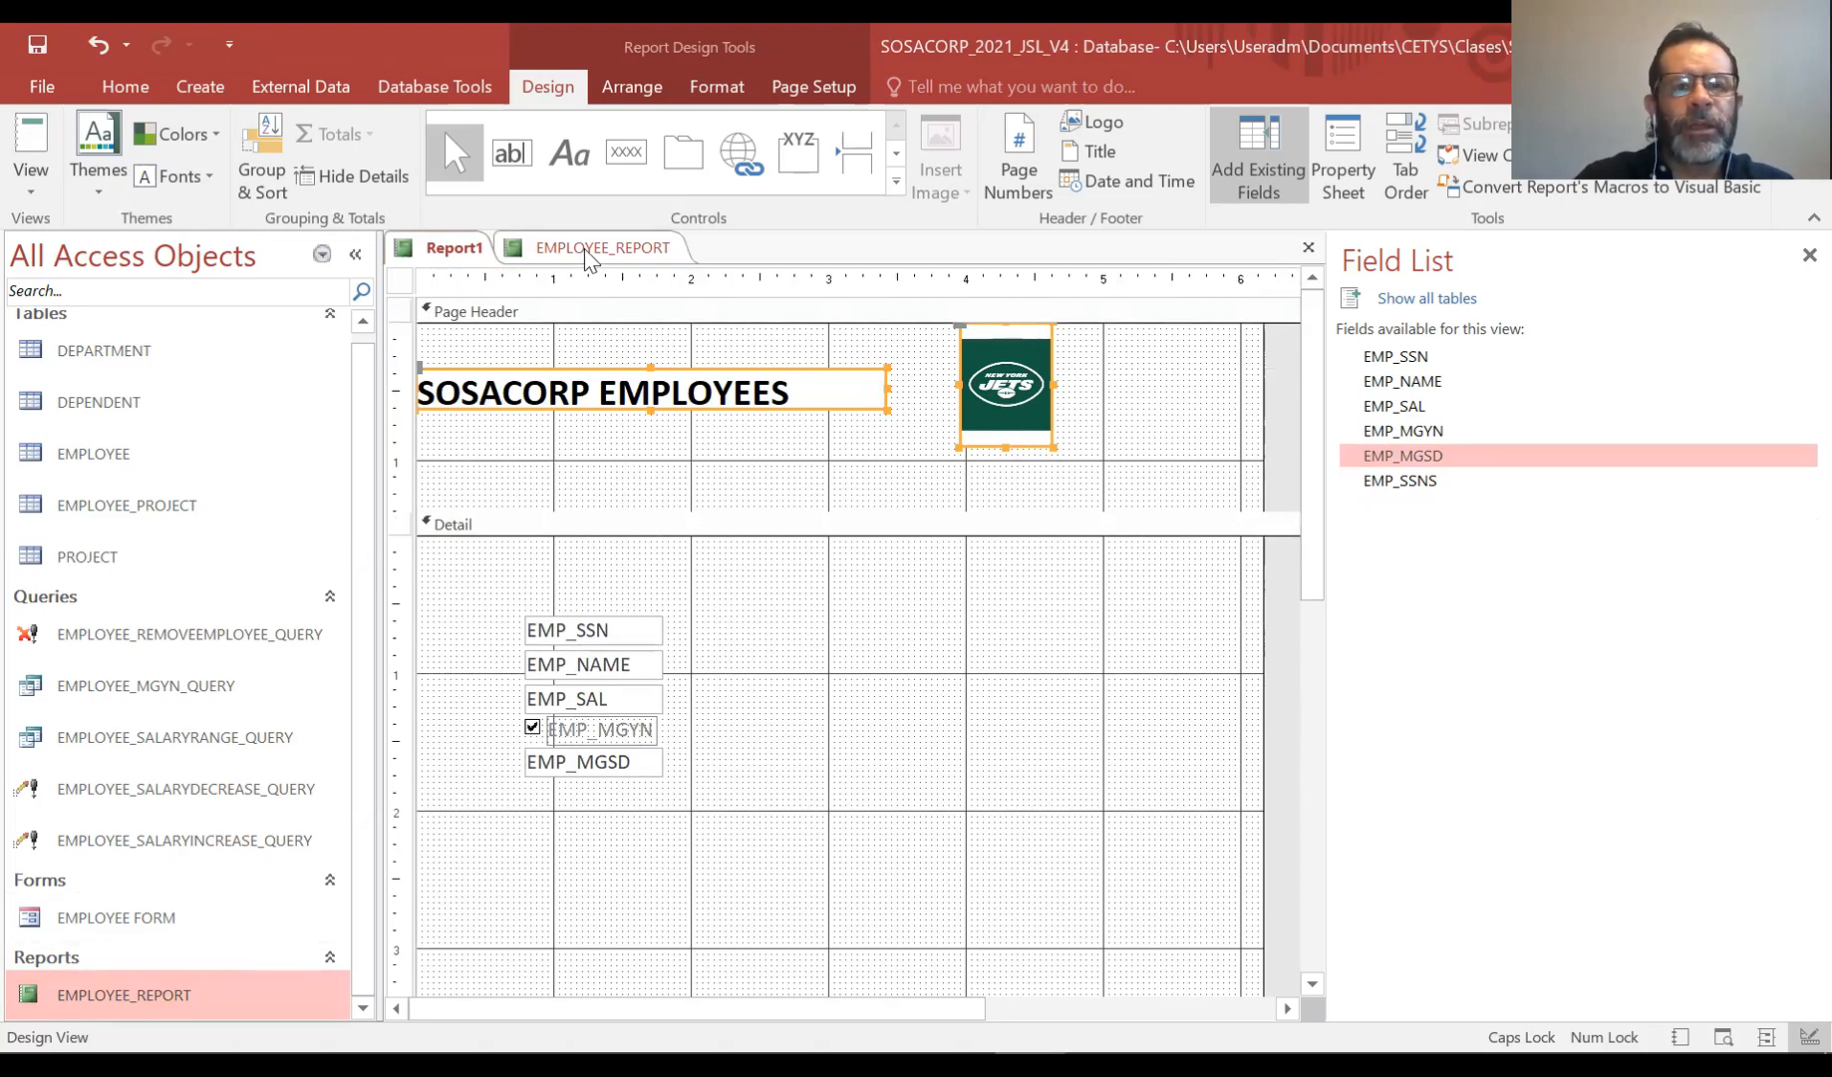
{"action": "left_click", "coordinate": [558, 249]}
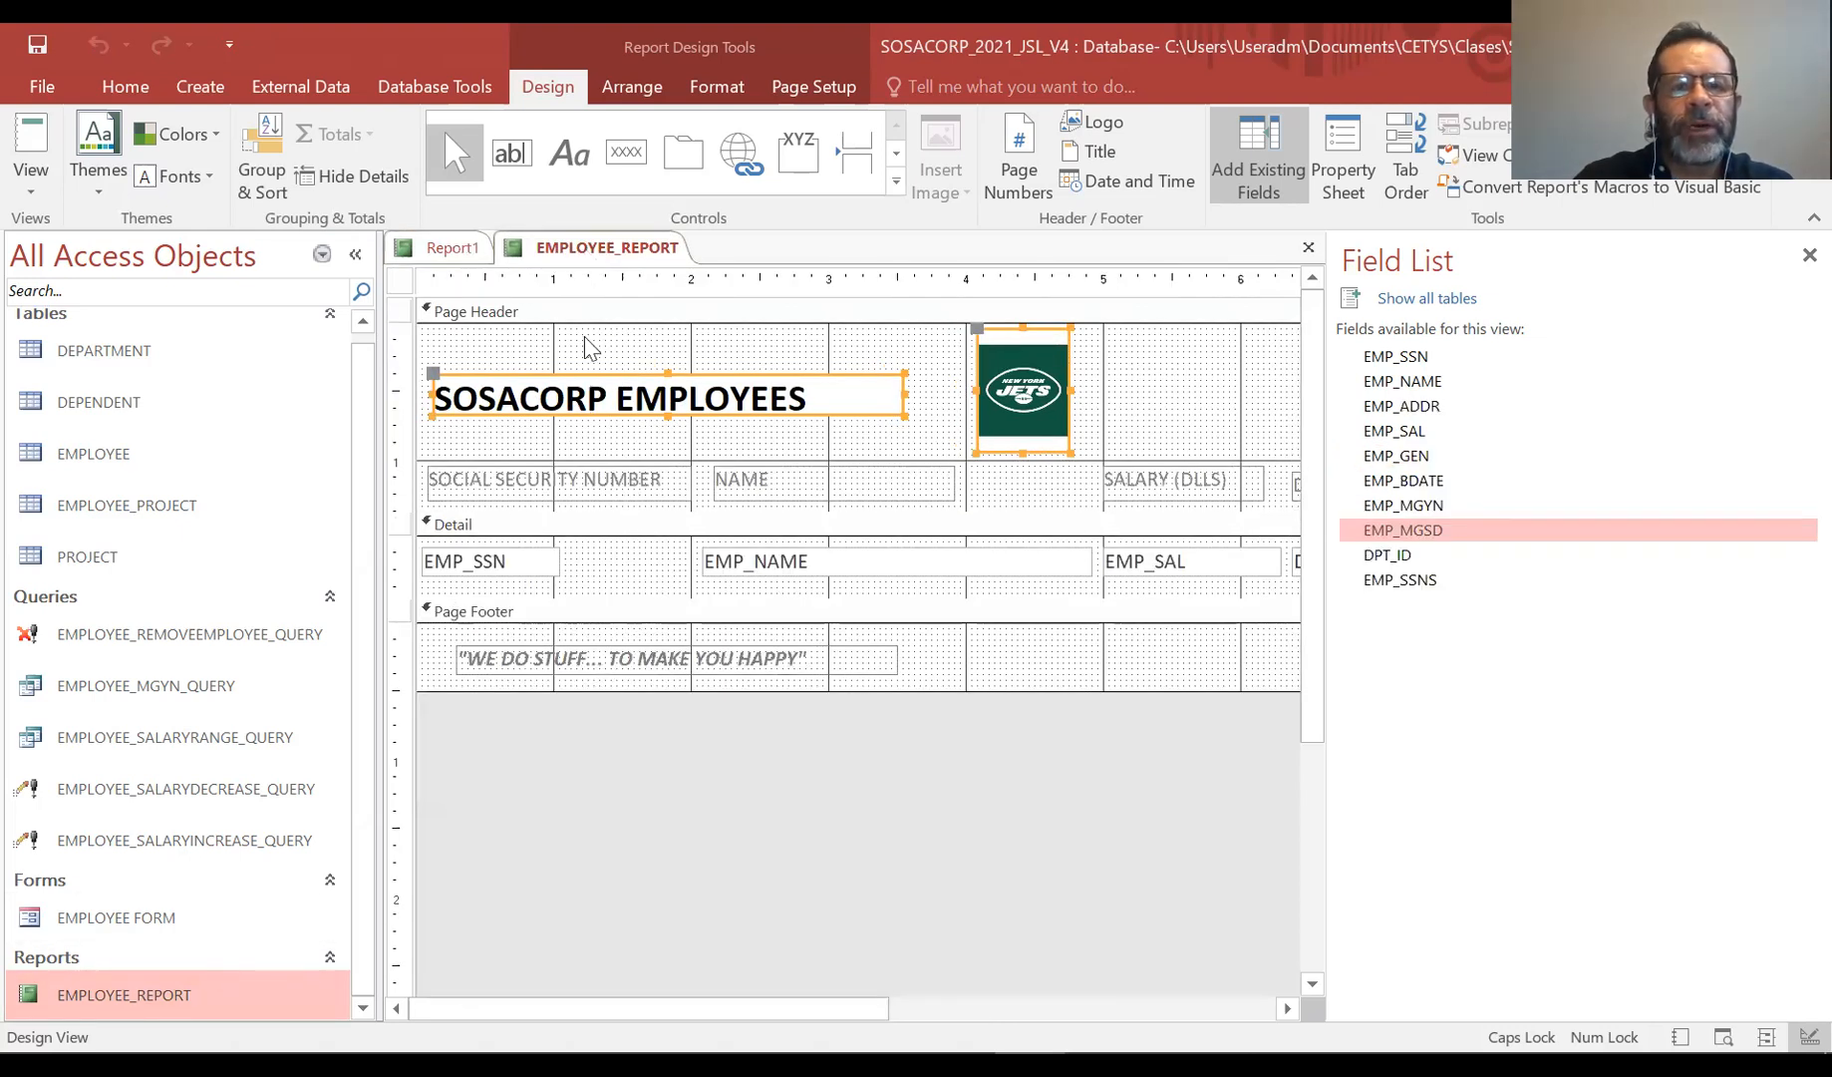
{"action": "left_click", "coordinate": [715, 422]}
{"action": "left_click", "coordinate": [640, 479]}
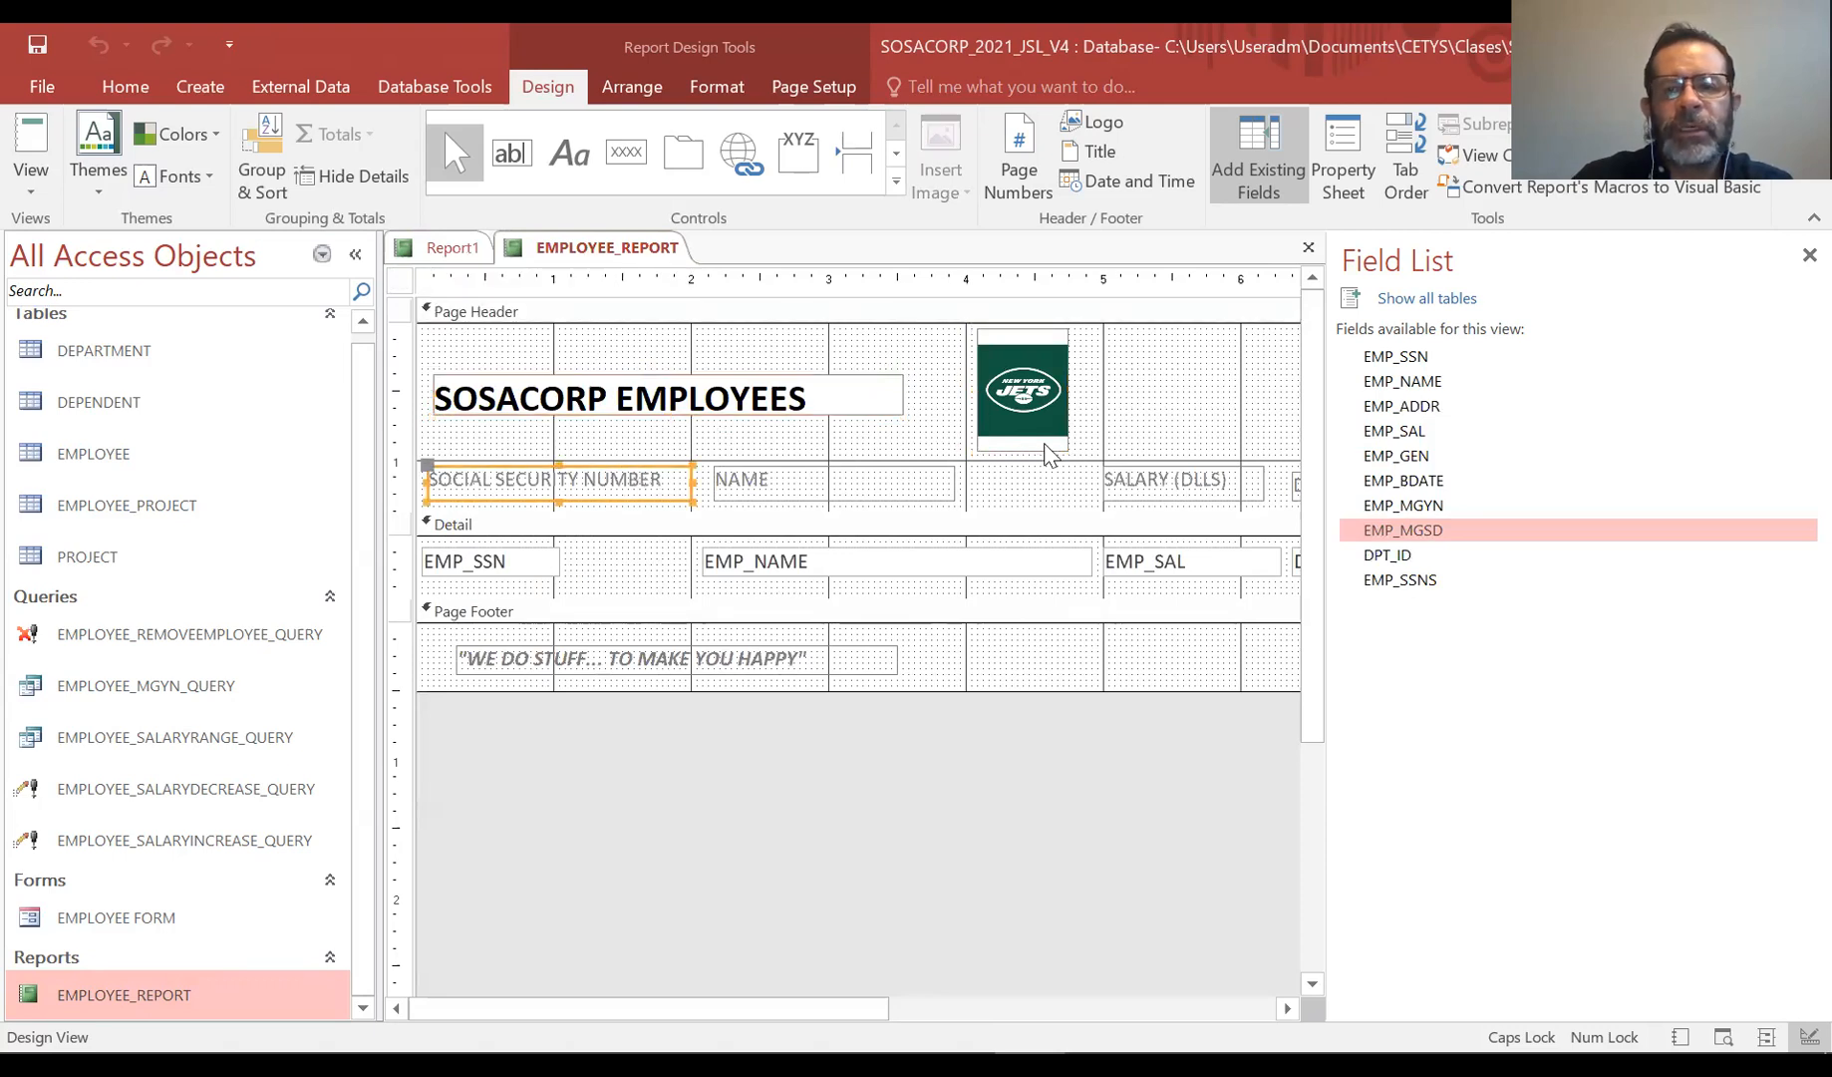
{"action": "left_click", "coordinate": [1808, 255]}
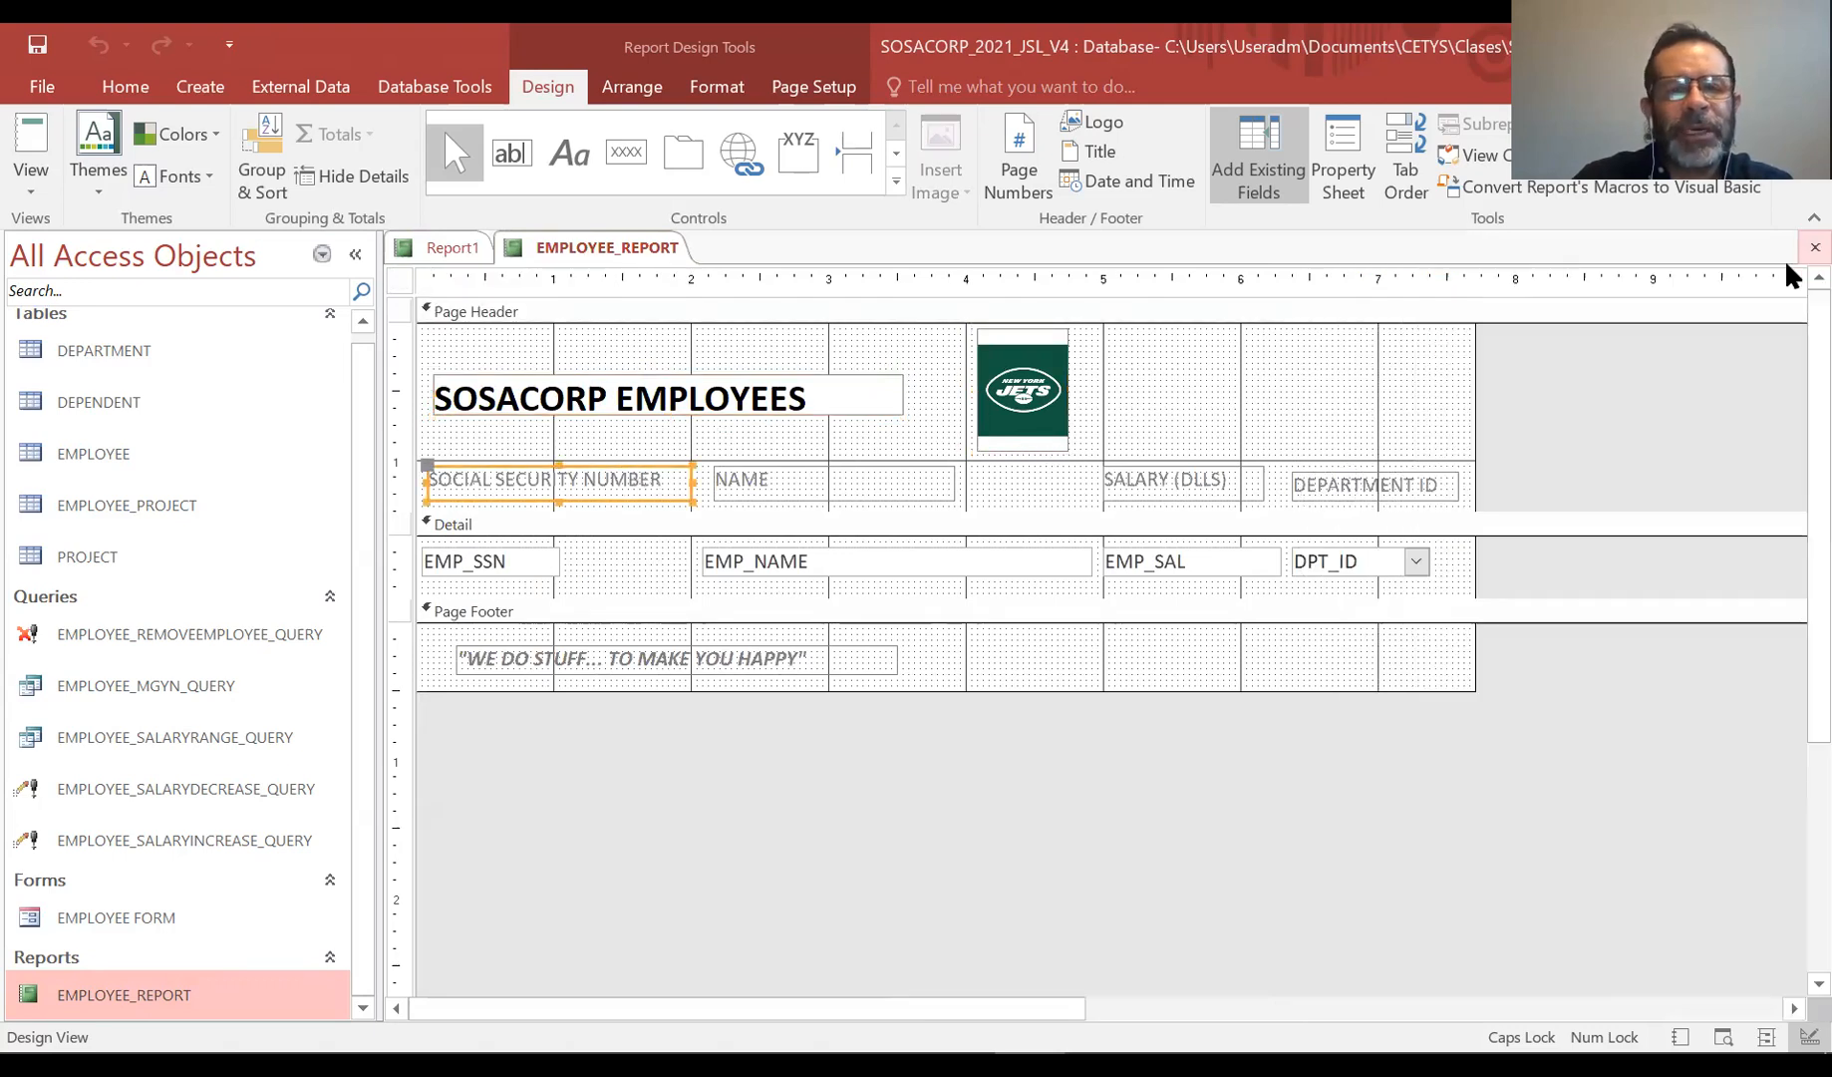
{"action": "left_click", "coordinate": [903, 479], "text": "shift"}
{"action": "left_click", "coordinate": [1258, 480], "text": "shift"}
{"action": "left_click", "coordinate": [1316, 483], "text": "shift"}
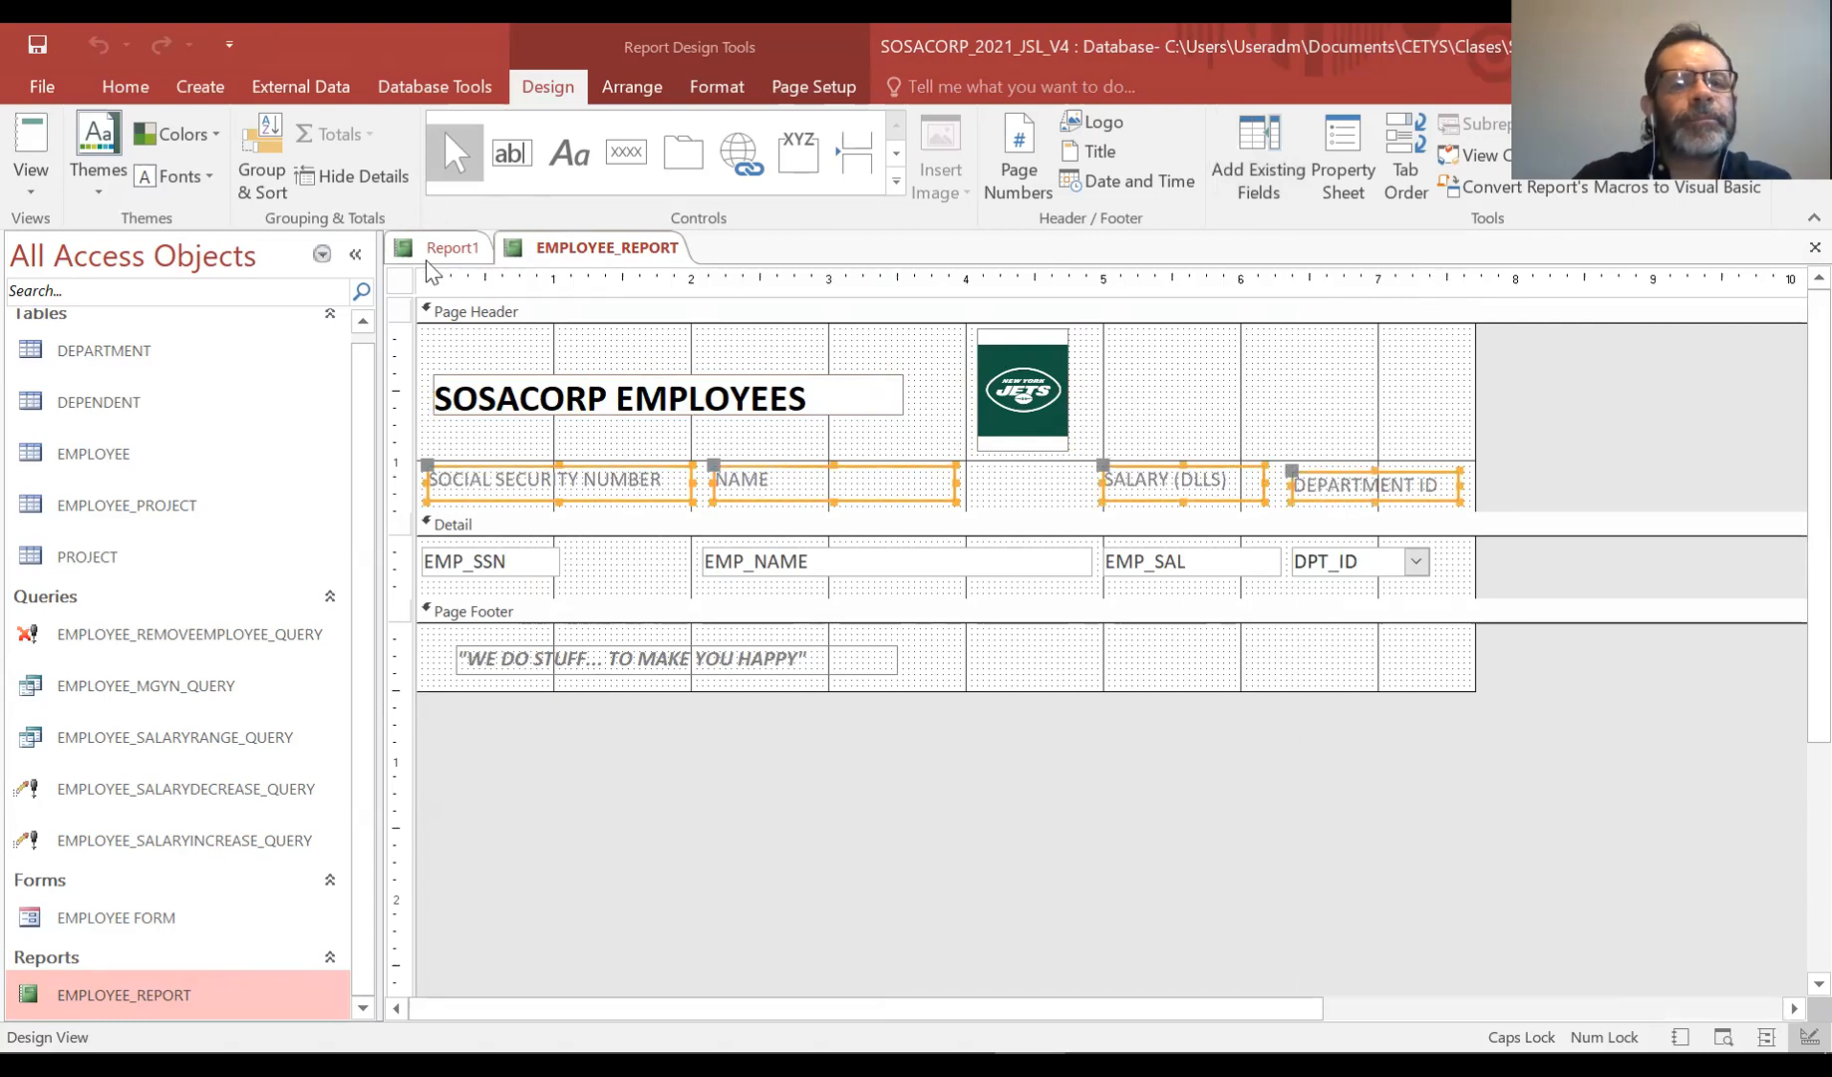
{"action": "left_click", "coordinate": [453, 247]}
{"action": "left_click", "coordinate": [1170, 462]}
{"action": "key", "text": "ctrl+v"}
{"action": "left_click_drag", "start_coordinate": [916, 356], "coordinate": [920, 500]}
{"action": "left_click_drag", "start_coordinate": [1457, 610], "coordinate": [1679, 612]}
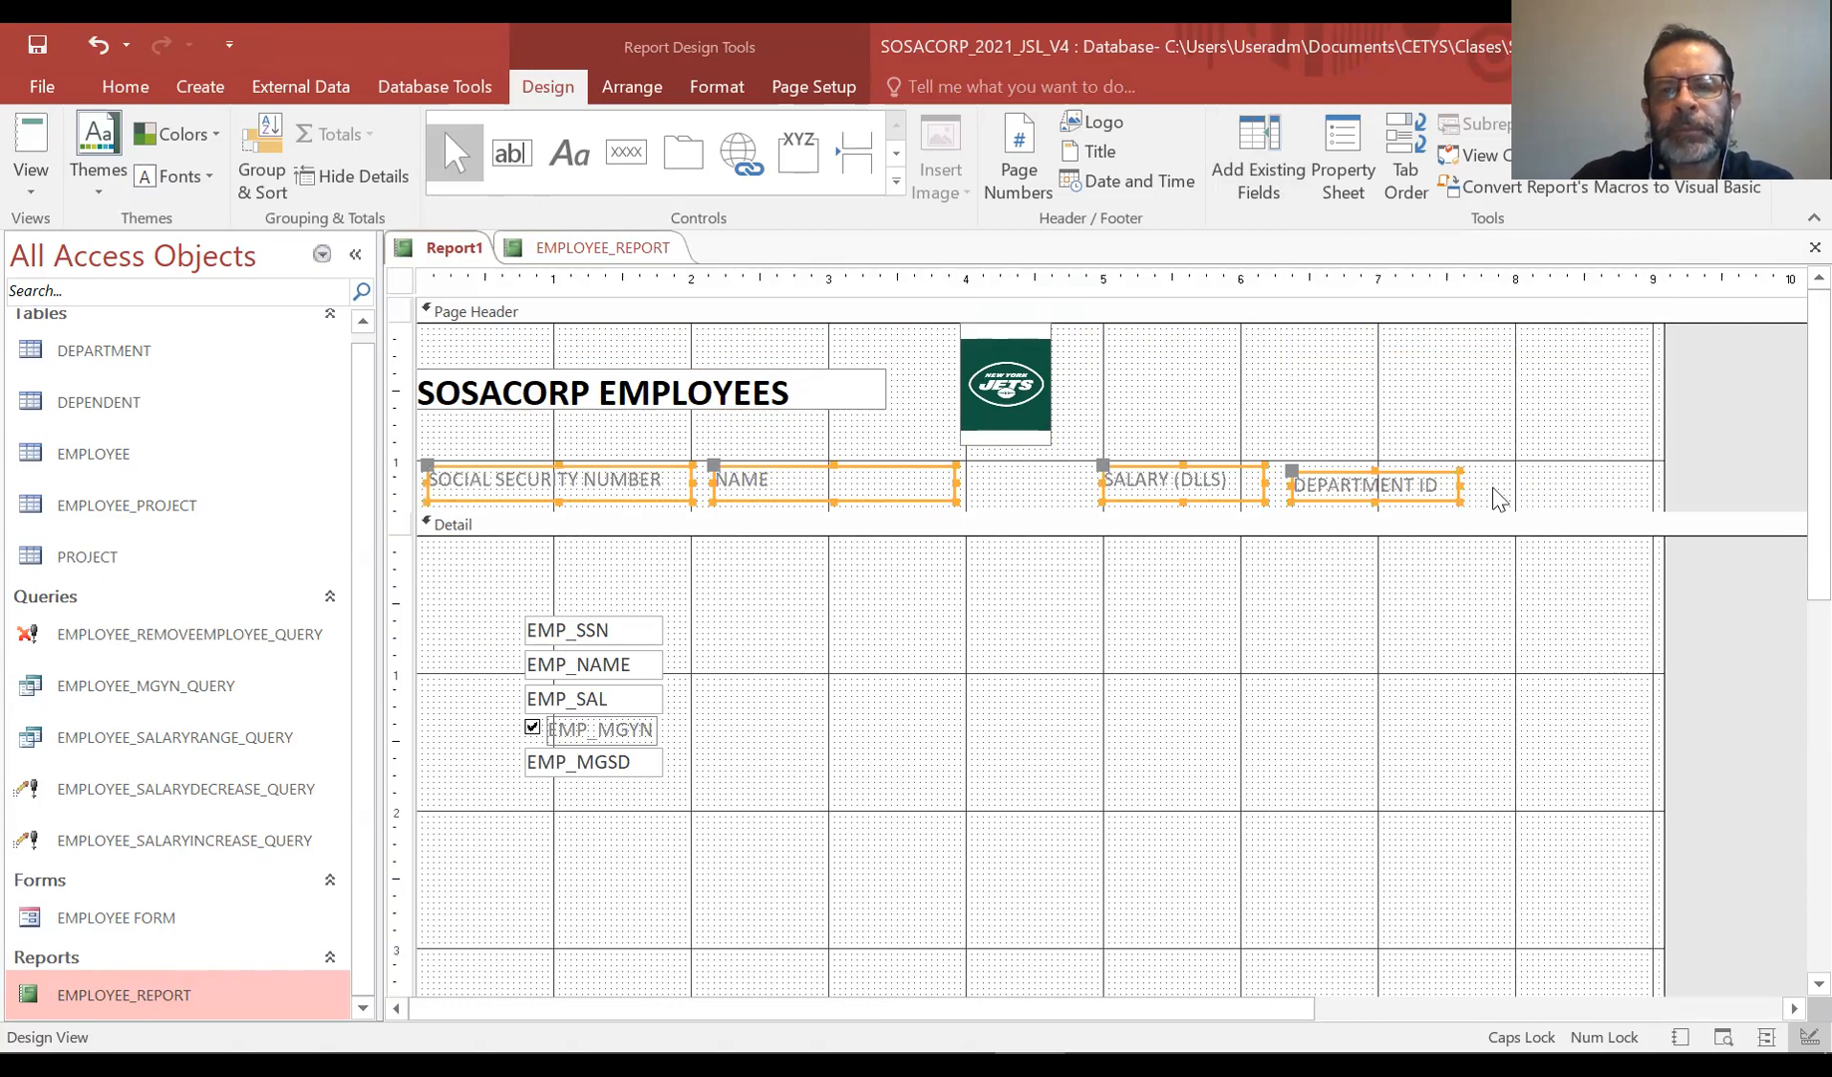
{"action": "left_click", "coordinate": [1327, 447]}
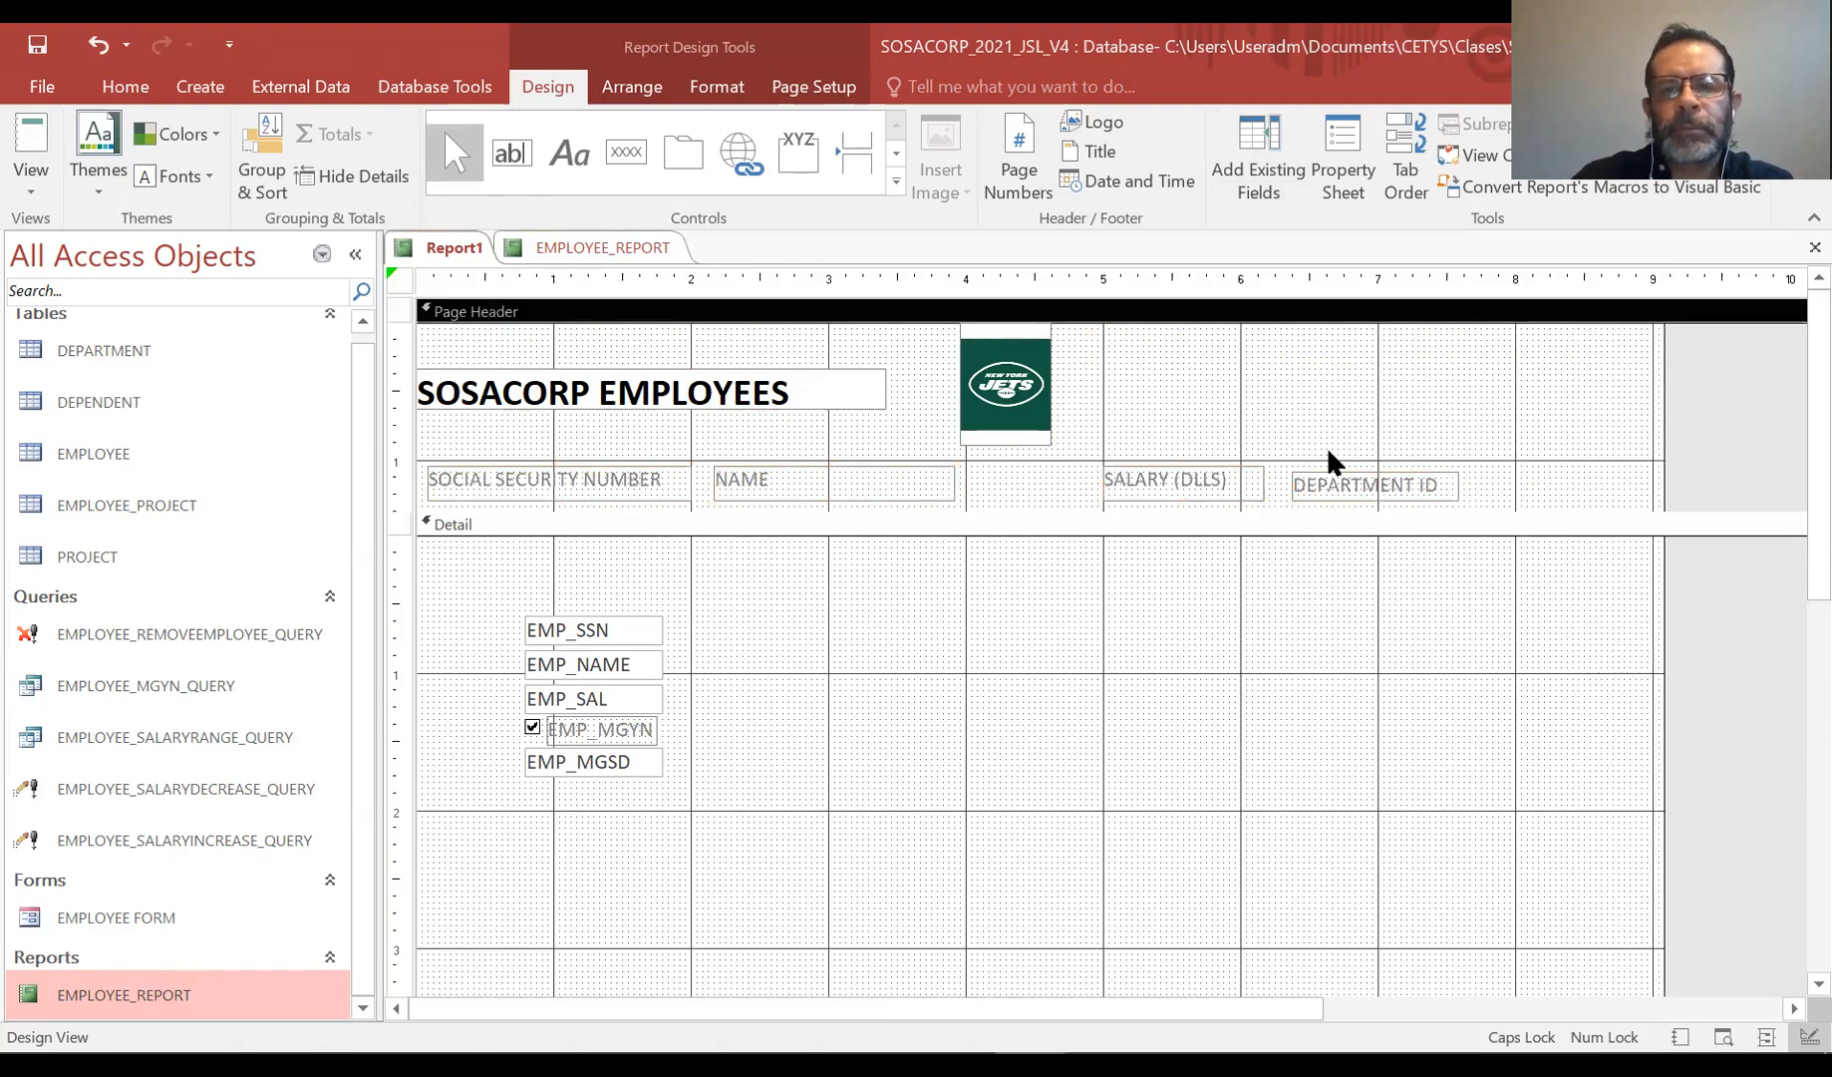
Move the EMP_SSN, EMP_NAME and EMP_SAL boxes into one row under their labels, widening EMP_NAME
{"action": "left_click", "coordinate": [643, 626]}
{"action": "left_click_drag", "start_coordinate": [642, 614], "coordinate": [543, 555]}
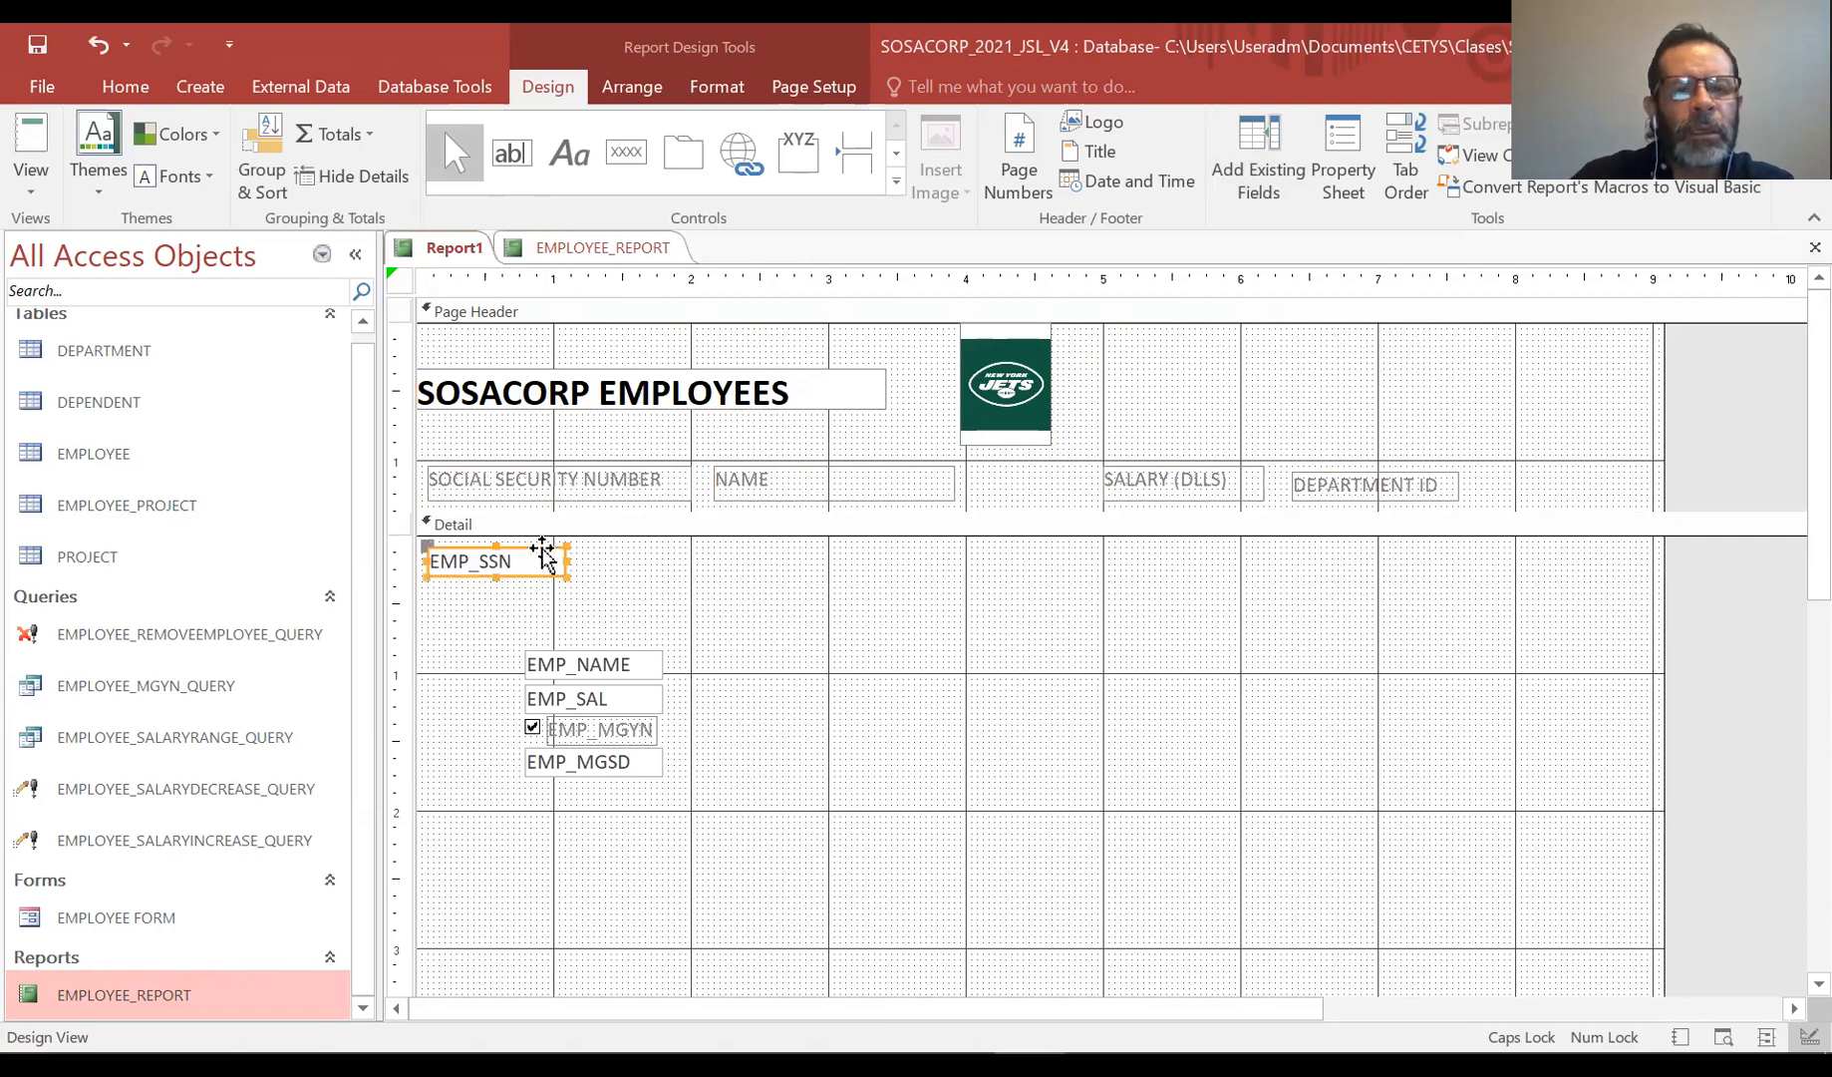
{"action": "left_click_drag", "start_coordinate": [635, 648], "coordinate": [827, 542]}
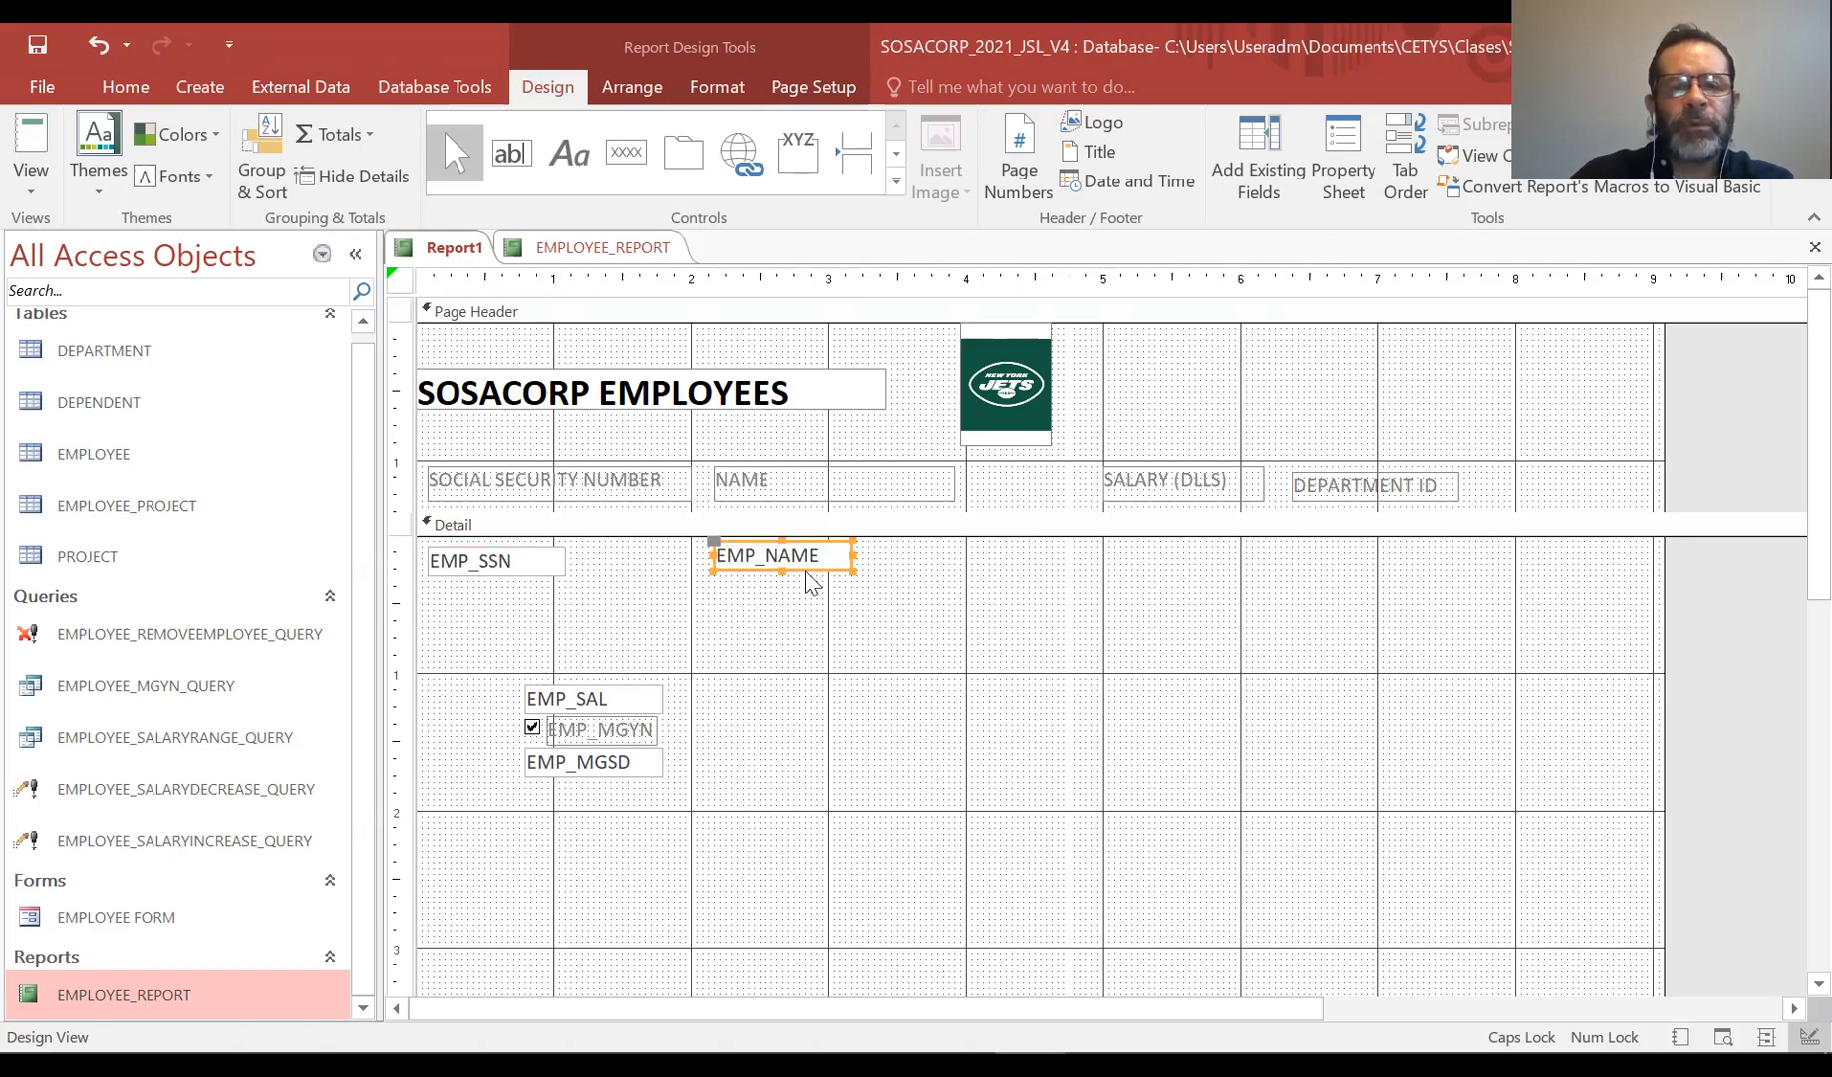
{"action": "left_click_drag", "start_coordinate": [853, 556], "coordinate": [1100, 555]}
{"action": "left_click_drag", "start_coordinate": [638, 696], "coordinate": [1214, 543]}
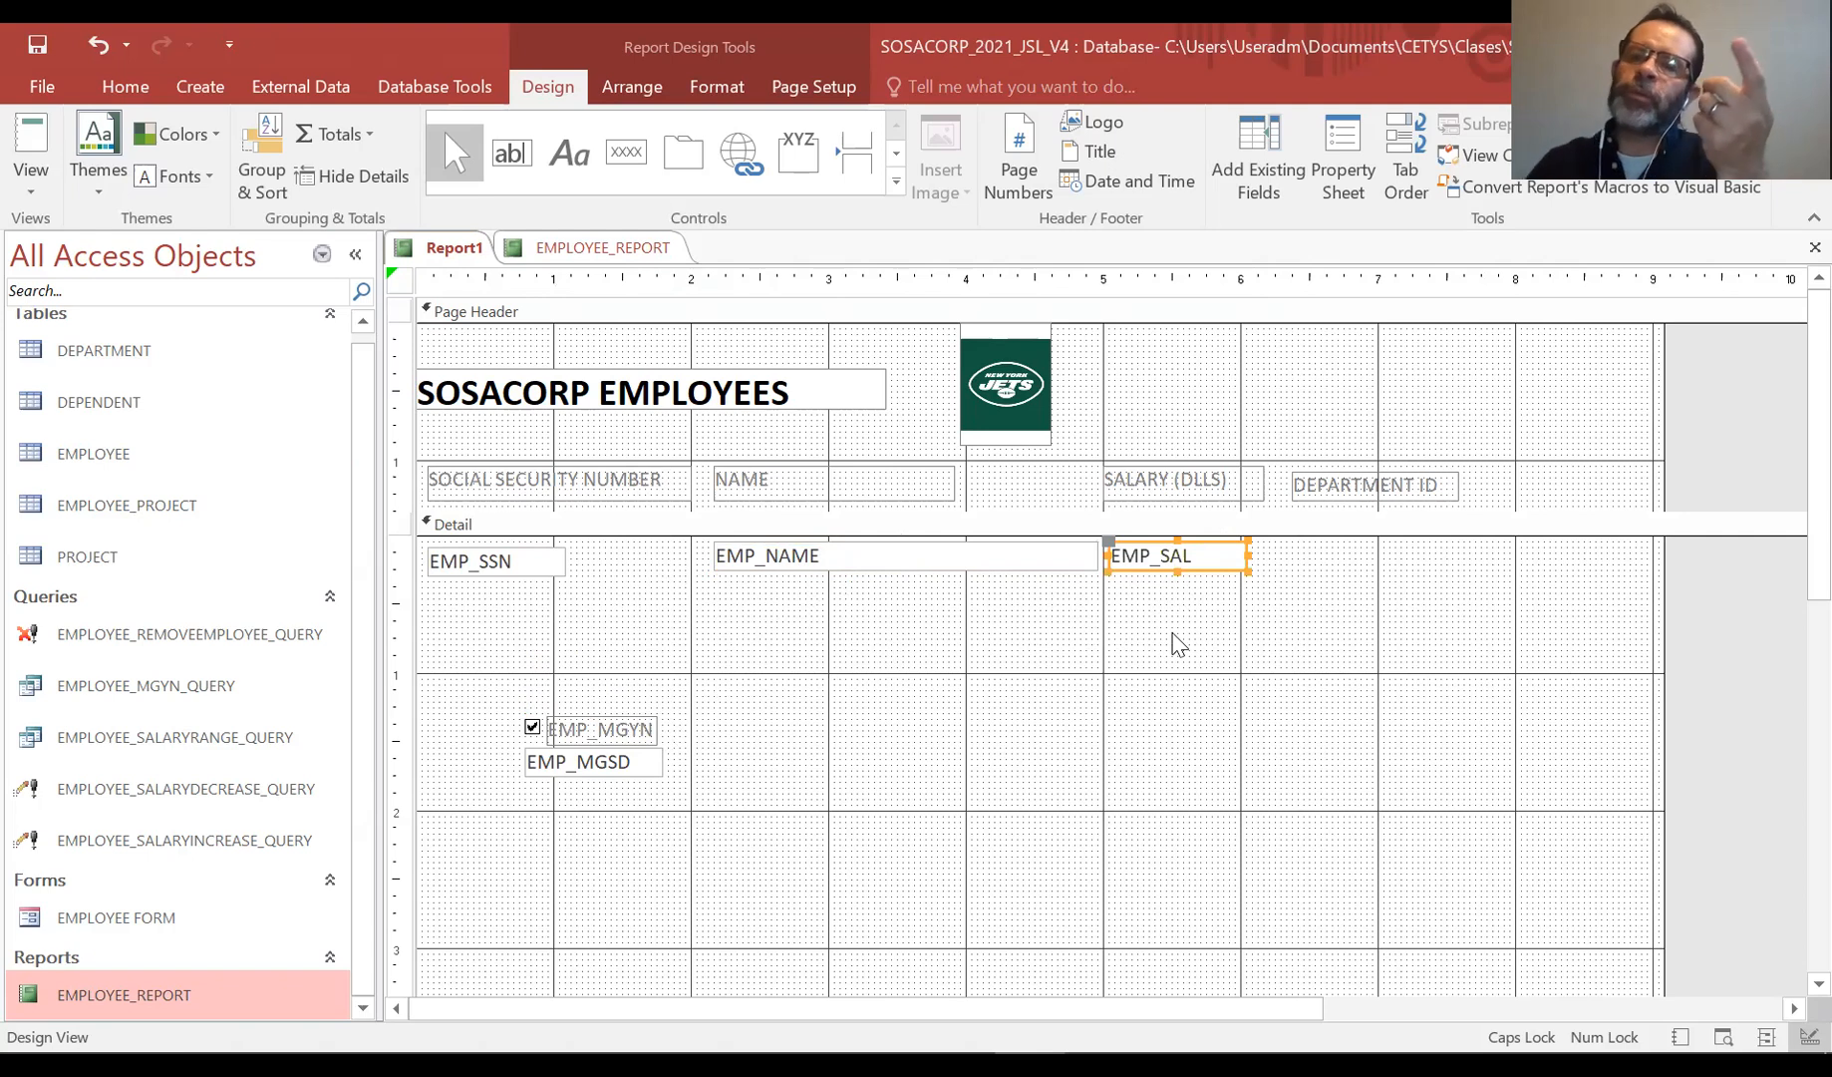
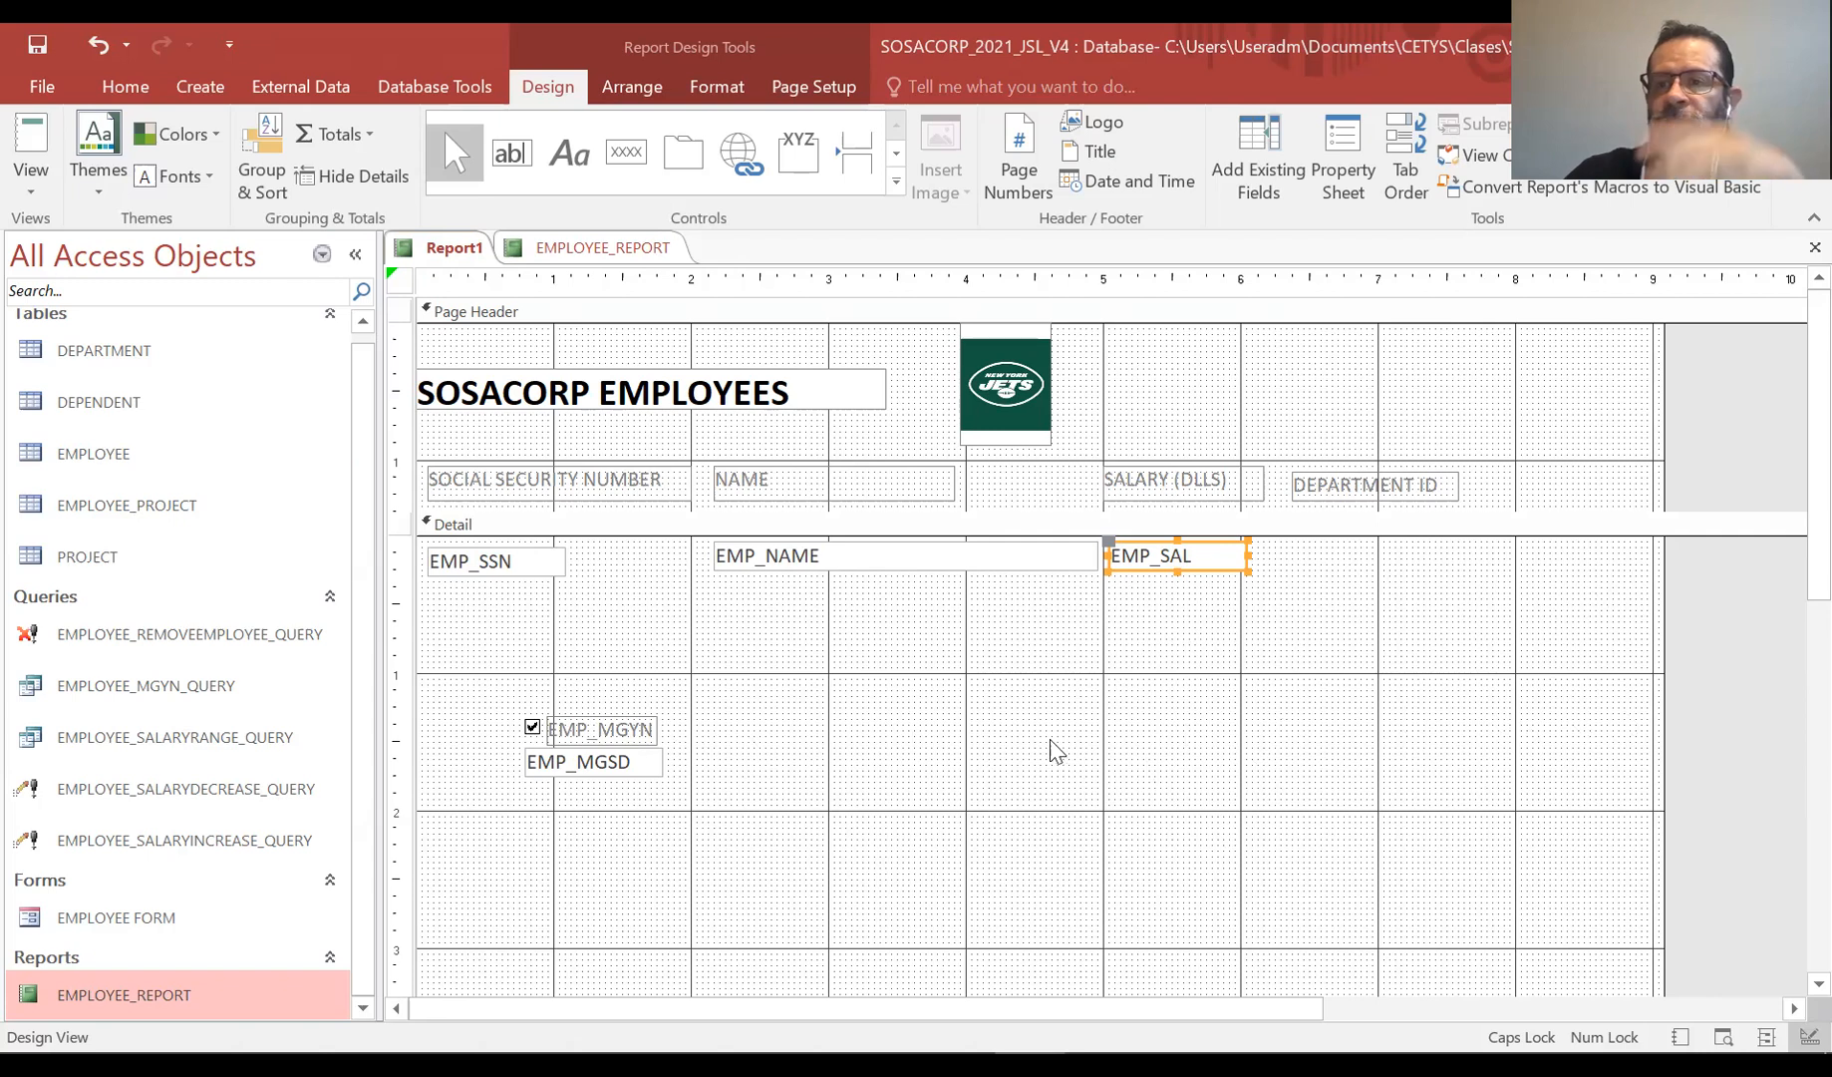
Move the EMP_MGYN checkbox into the field row beside EMP_SAL and widen the EMP_SAL box slightly
{"action": "left_click", "coordinate": [636, 725]}
{"action": "mouse_move", "coordinate": [634, 723]}
{"action": "left_mouse_down"}
{"action": "mouse_move", "coordinate": [1366, 626]}
{"action": "mouse_move", "coordinate": [1363, 544]}
{"action": "mouse_move", "coordinate": [1393, 542]}
{"action": "left_mouse_up"}
{"action": "left_click", "coordinate": [1243, 560]}
{"action": "left_click", "coordinate": [1250, 551]}
{"action": "left_click", "coordinate": [1243, 563]}
{"action": "left_click_drag", "start_coordinate": [1246, 556], "coordinate": [1268, 555]}
{"action": "left_click", "coordinate": [1378, 481]}
{"action": "double_click", "coordinate": [1368, 486]}
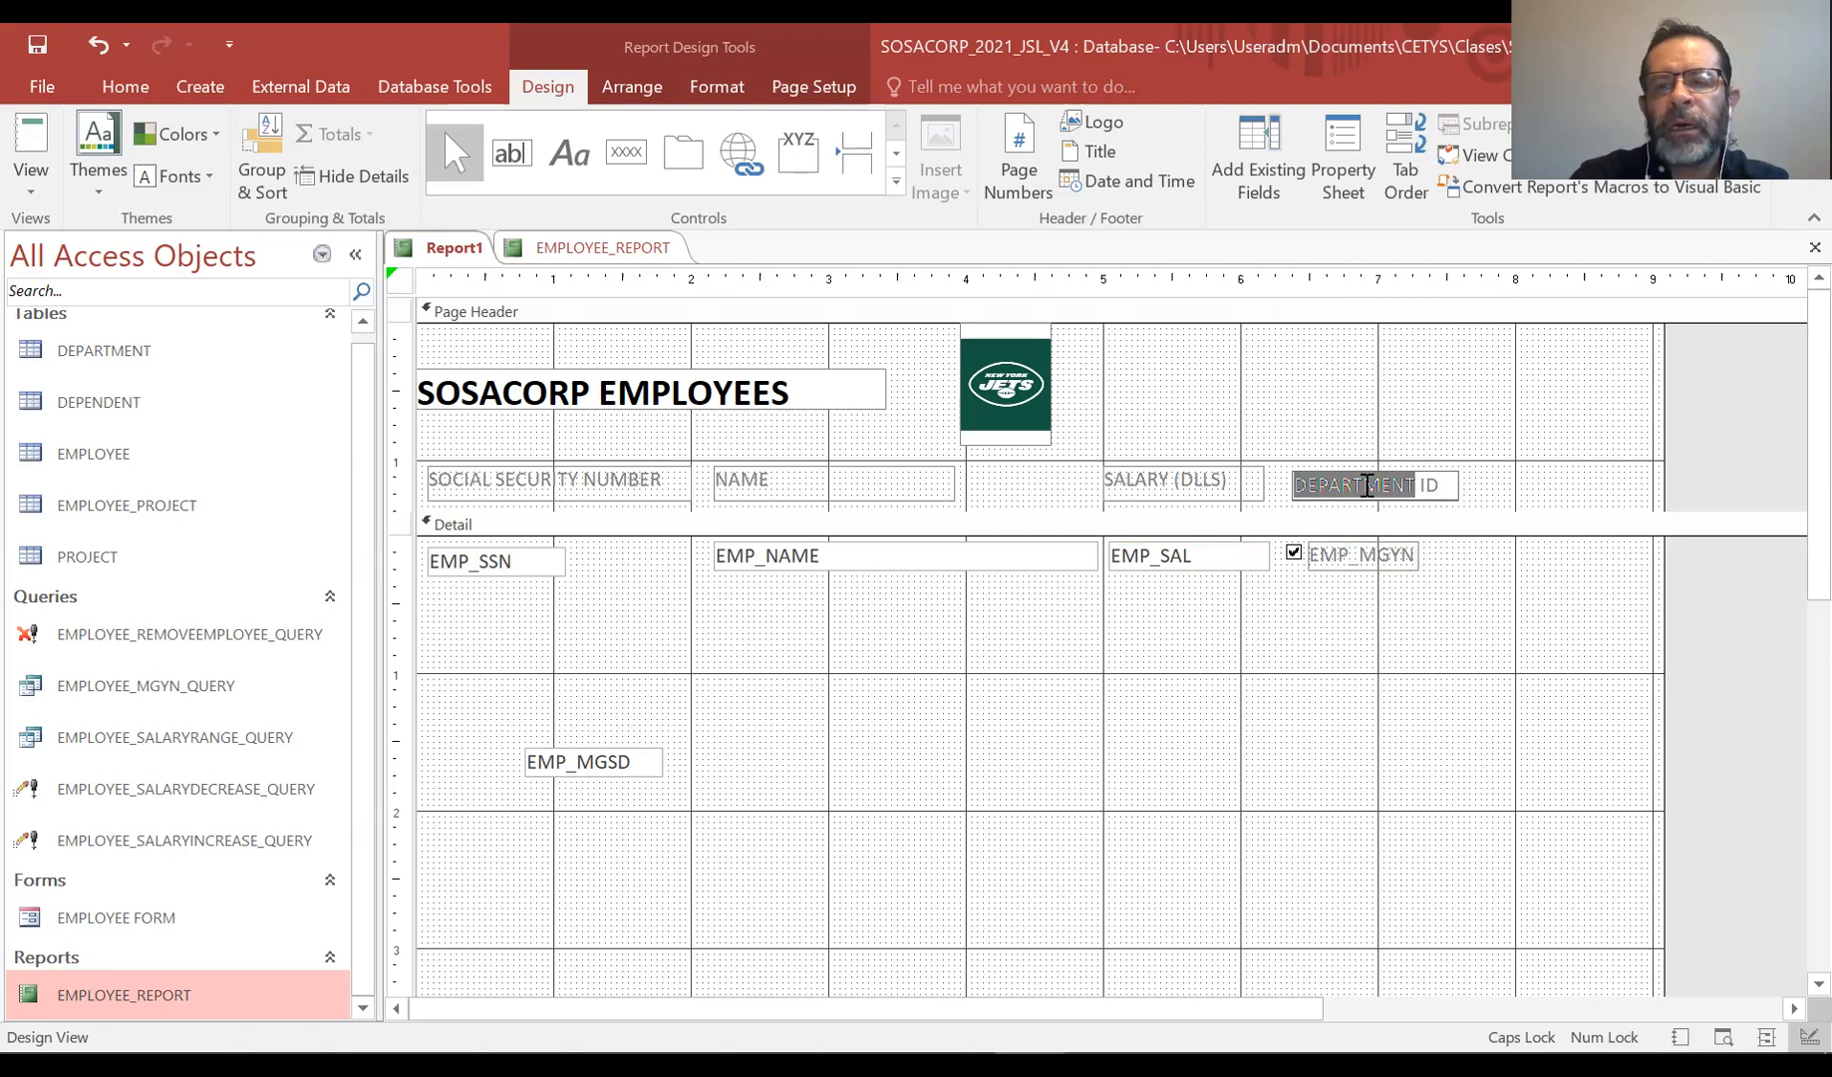
{"action": "left_click", "coordinate": [1365, 603]}
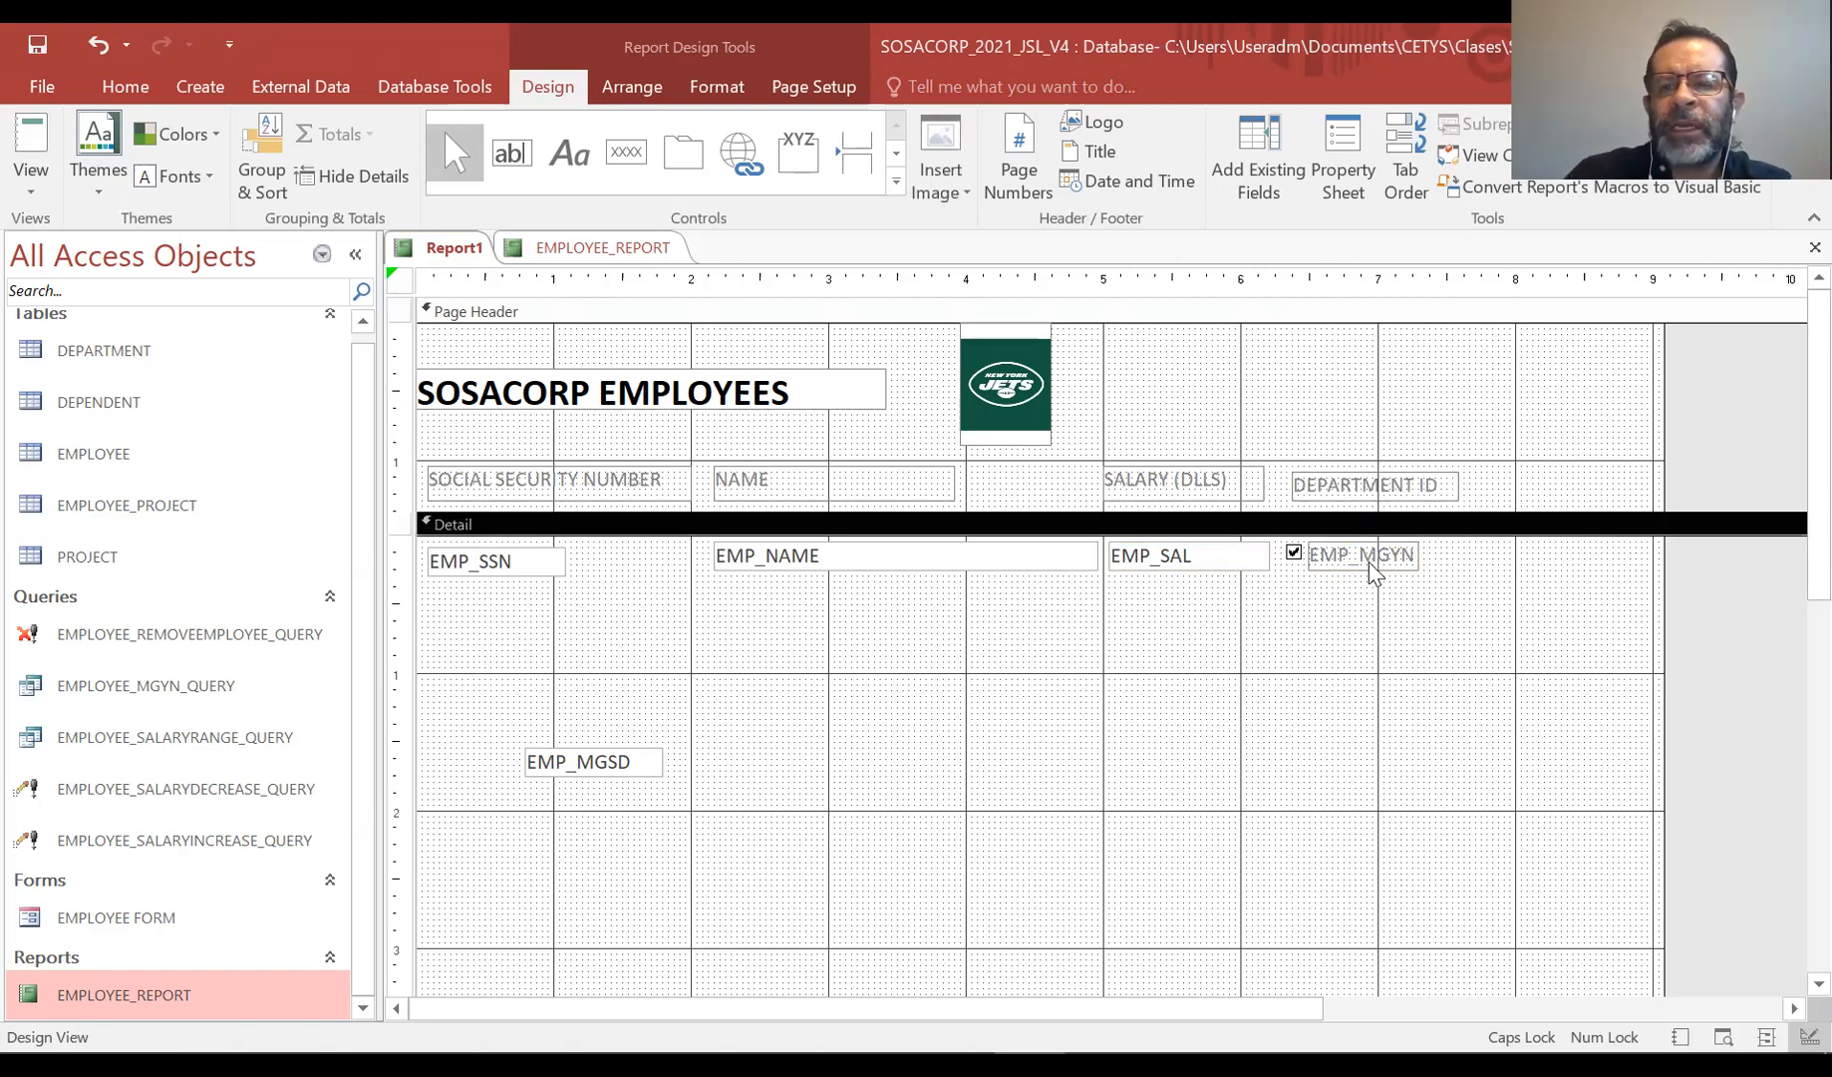
Delete the EMP_MGYN checkbox and its label from the Detail section
{"action": "left_click", "coordinate": [1368, 567]}
{"action": "key", "text": "Delete"}
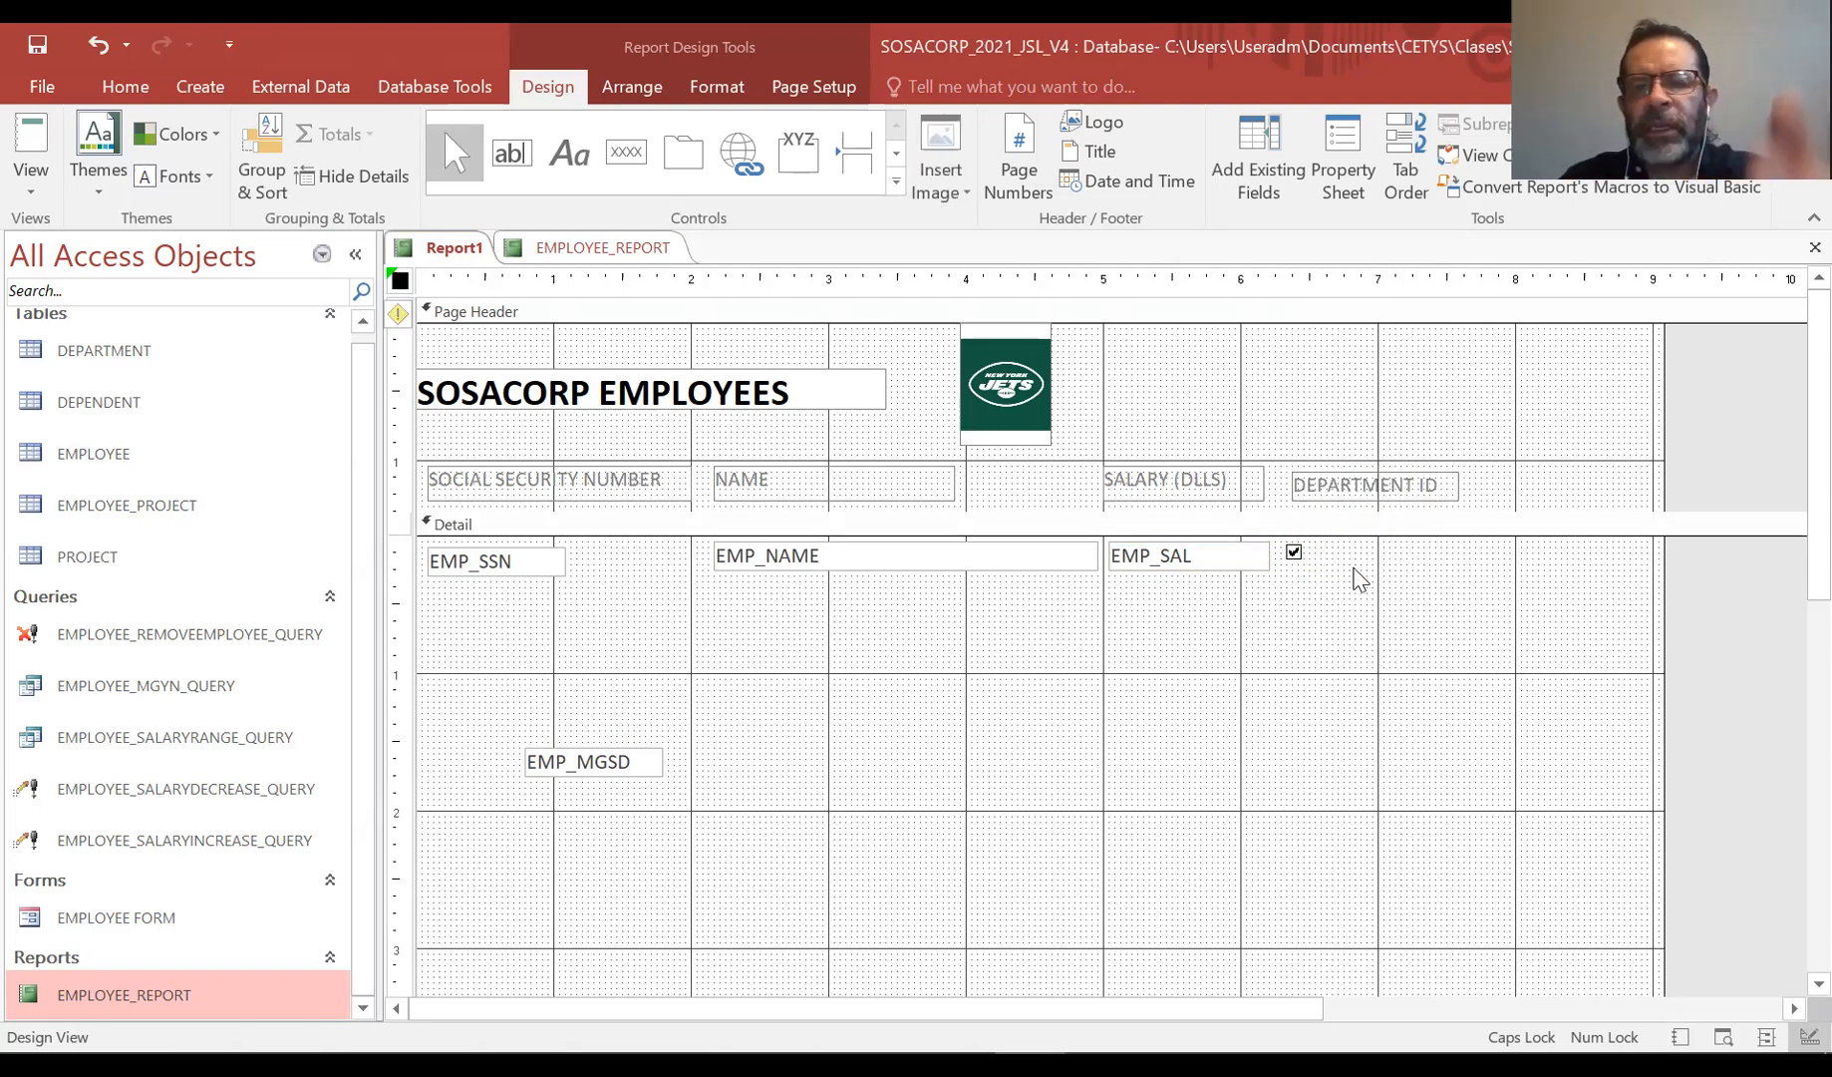
{"action": "left_click", "coordinate": [1292, 556]}
{"action": "left_click", "coordinate": [1293, 555]}
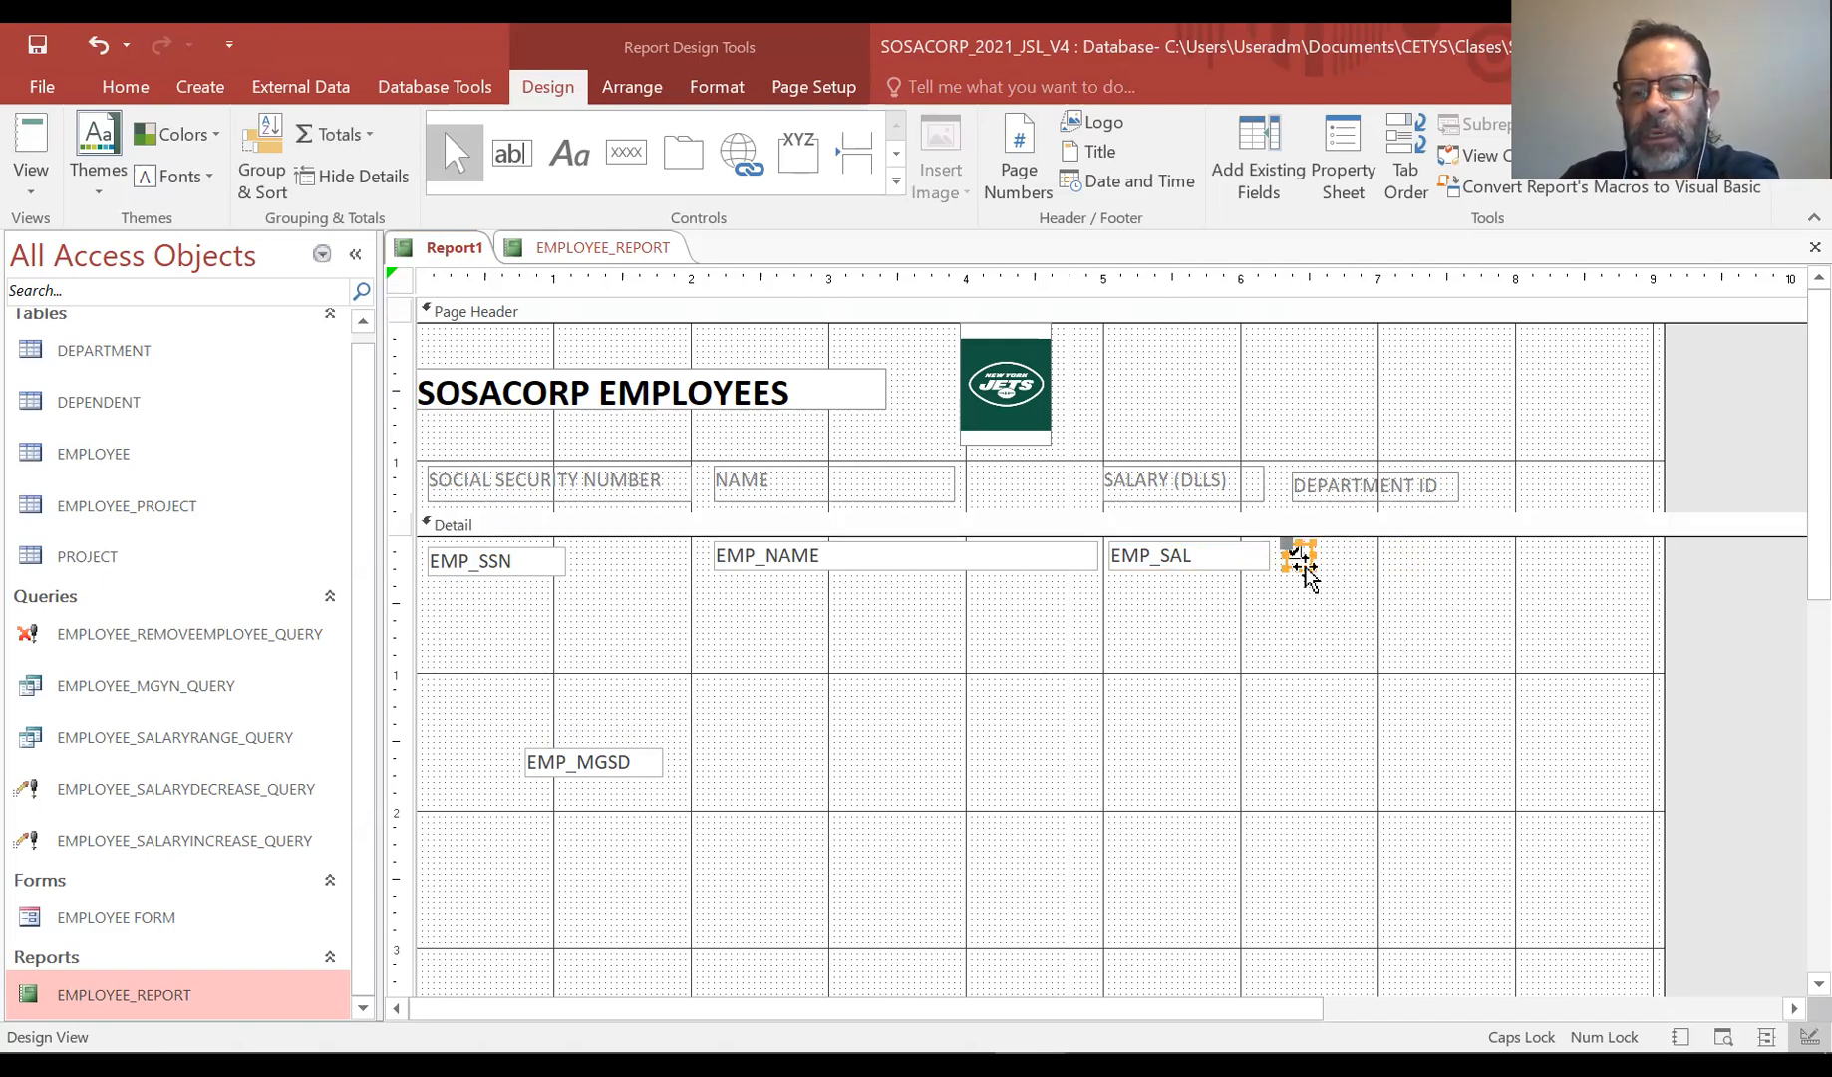
{"action": "key", "text": "Delete"}
Move the EMP_MGSD box into the field row to the right of EMP_SAL
{"action": "left_click", "coordinate": [634, 771]}
{"action": "left_click", "coordinate": [634, 761]}
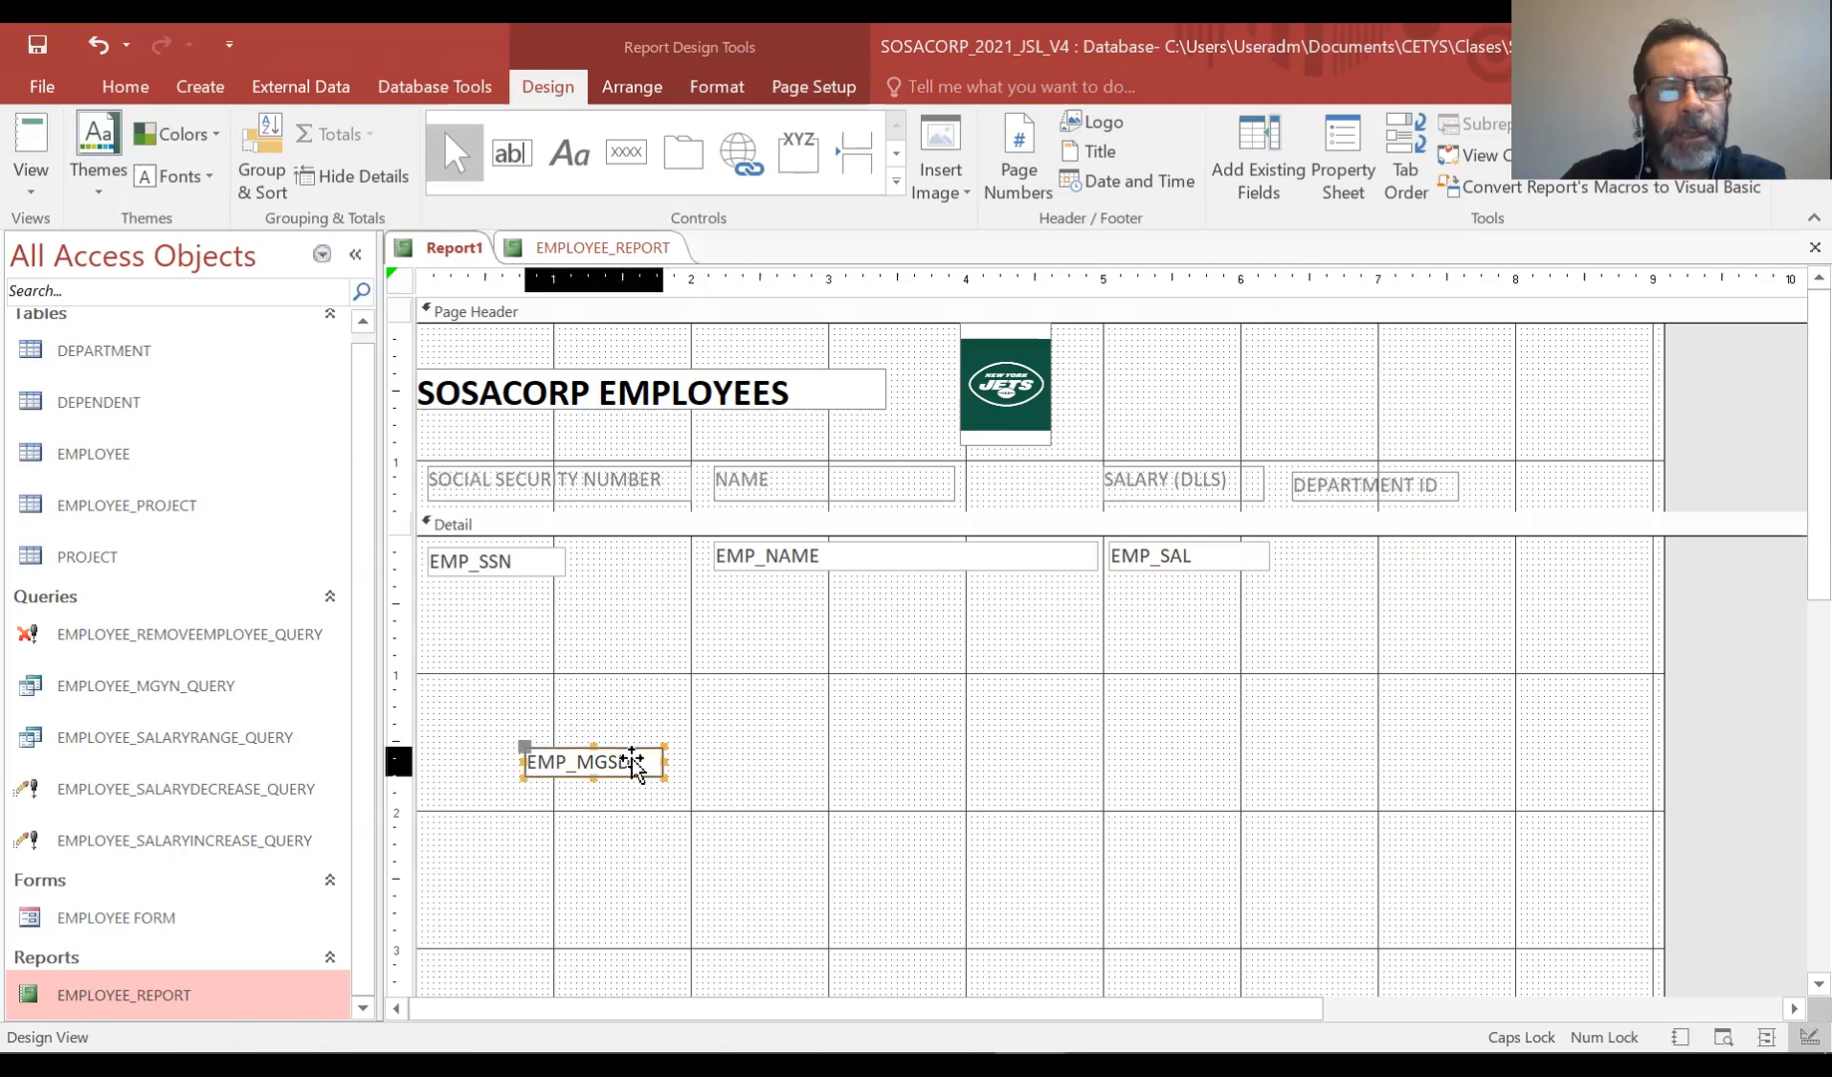
{"action": "left_click_drag", "start_coordinate": [636, 748], "coordinate": [1399, 549]}
Rename the DEPARTMENT ID column label to START DATE and nudge it up to align with the other labels
{"action": "left_click", "coordinate": [1338, 483]}
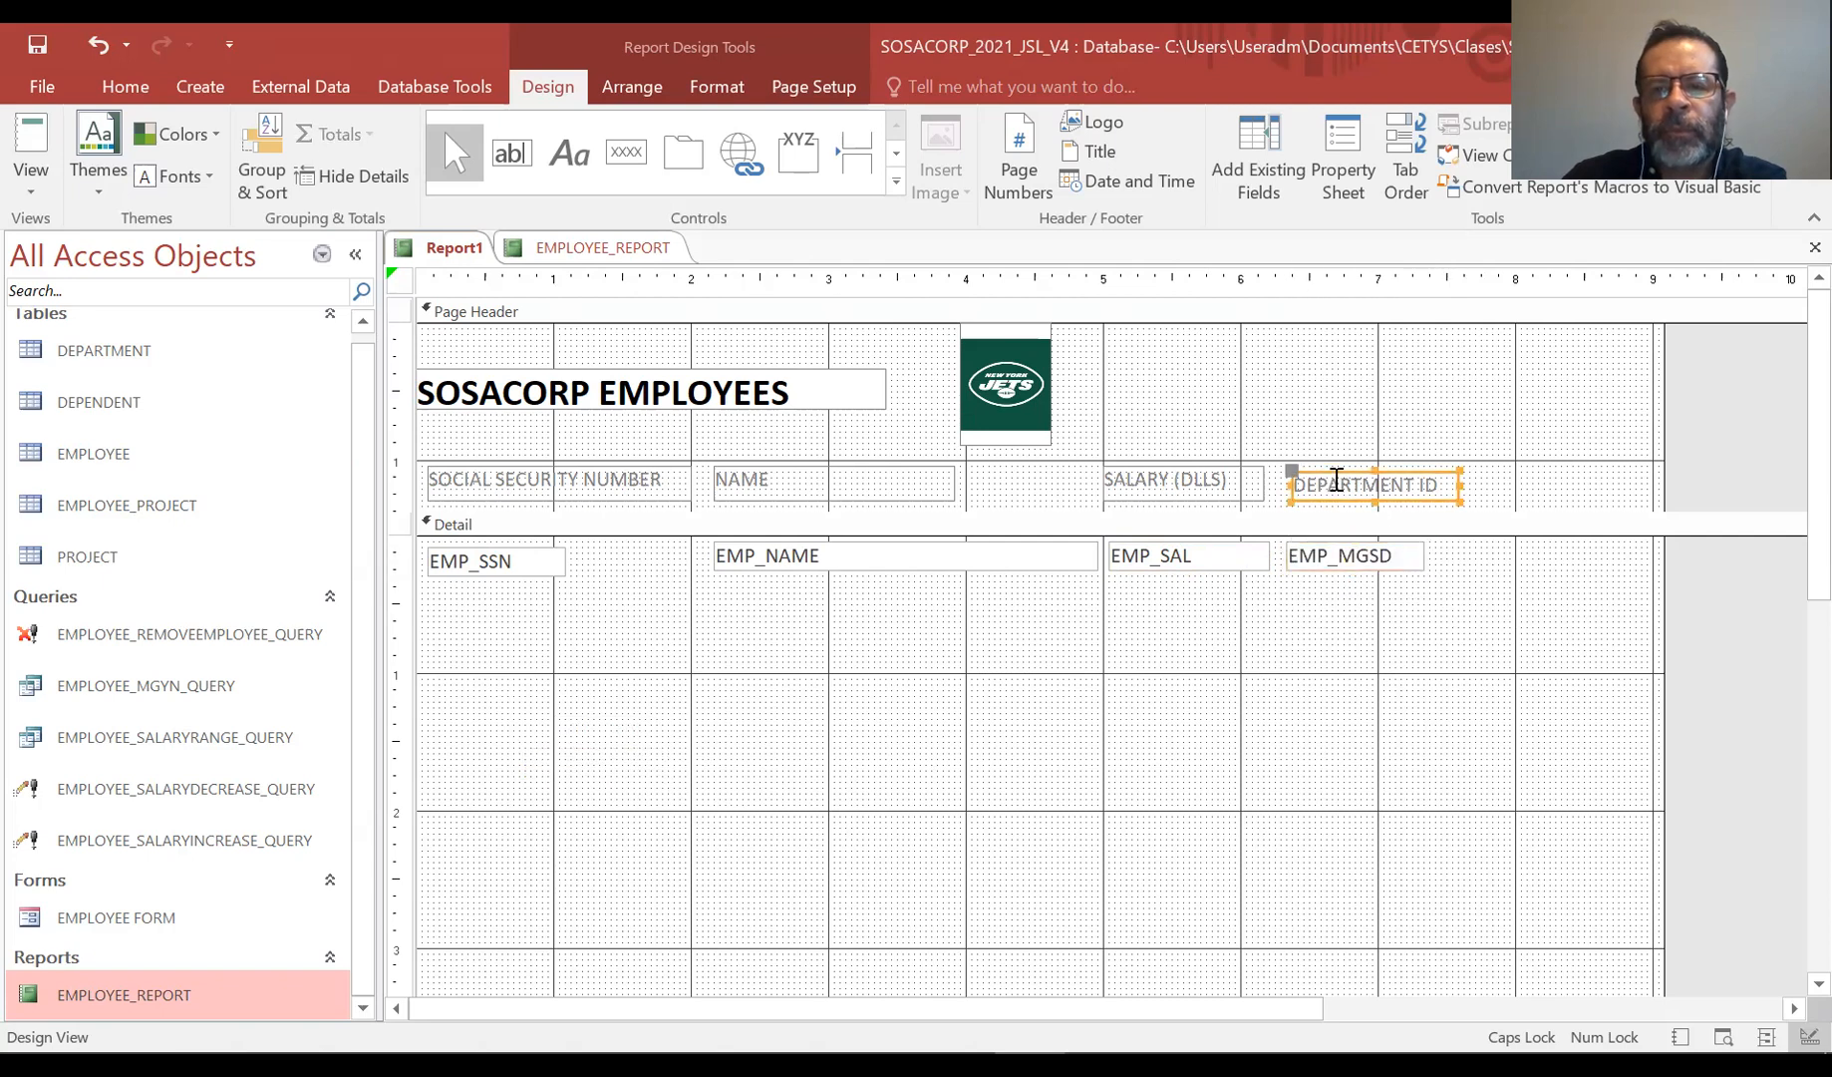
{"action": "left_click", "coordinate": [1301, 476]}
{"action": "left_click_drag", "start_coordinate": [1301, 477], "coordinate": [1478, 479]}
{"action": "type", "text": "S"}
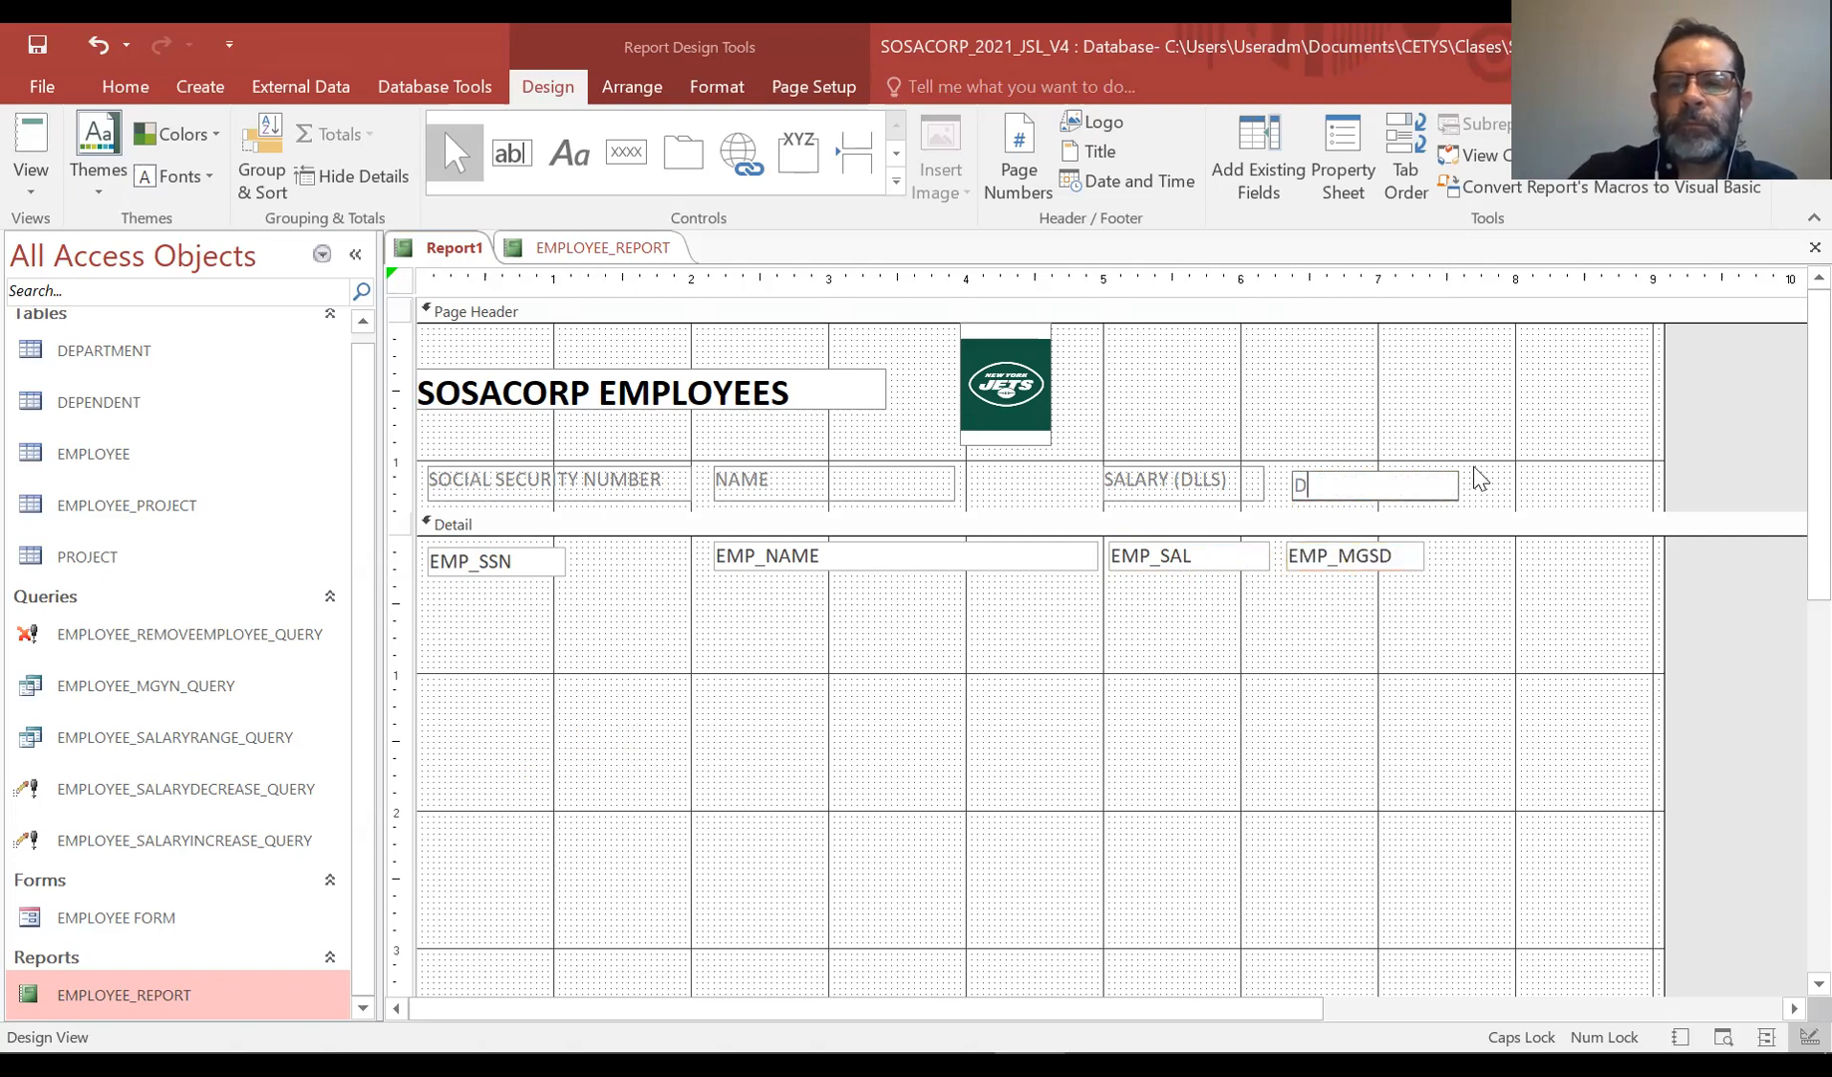
{"action": "type", "text": "TART DATE"}
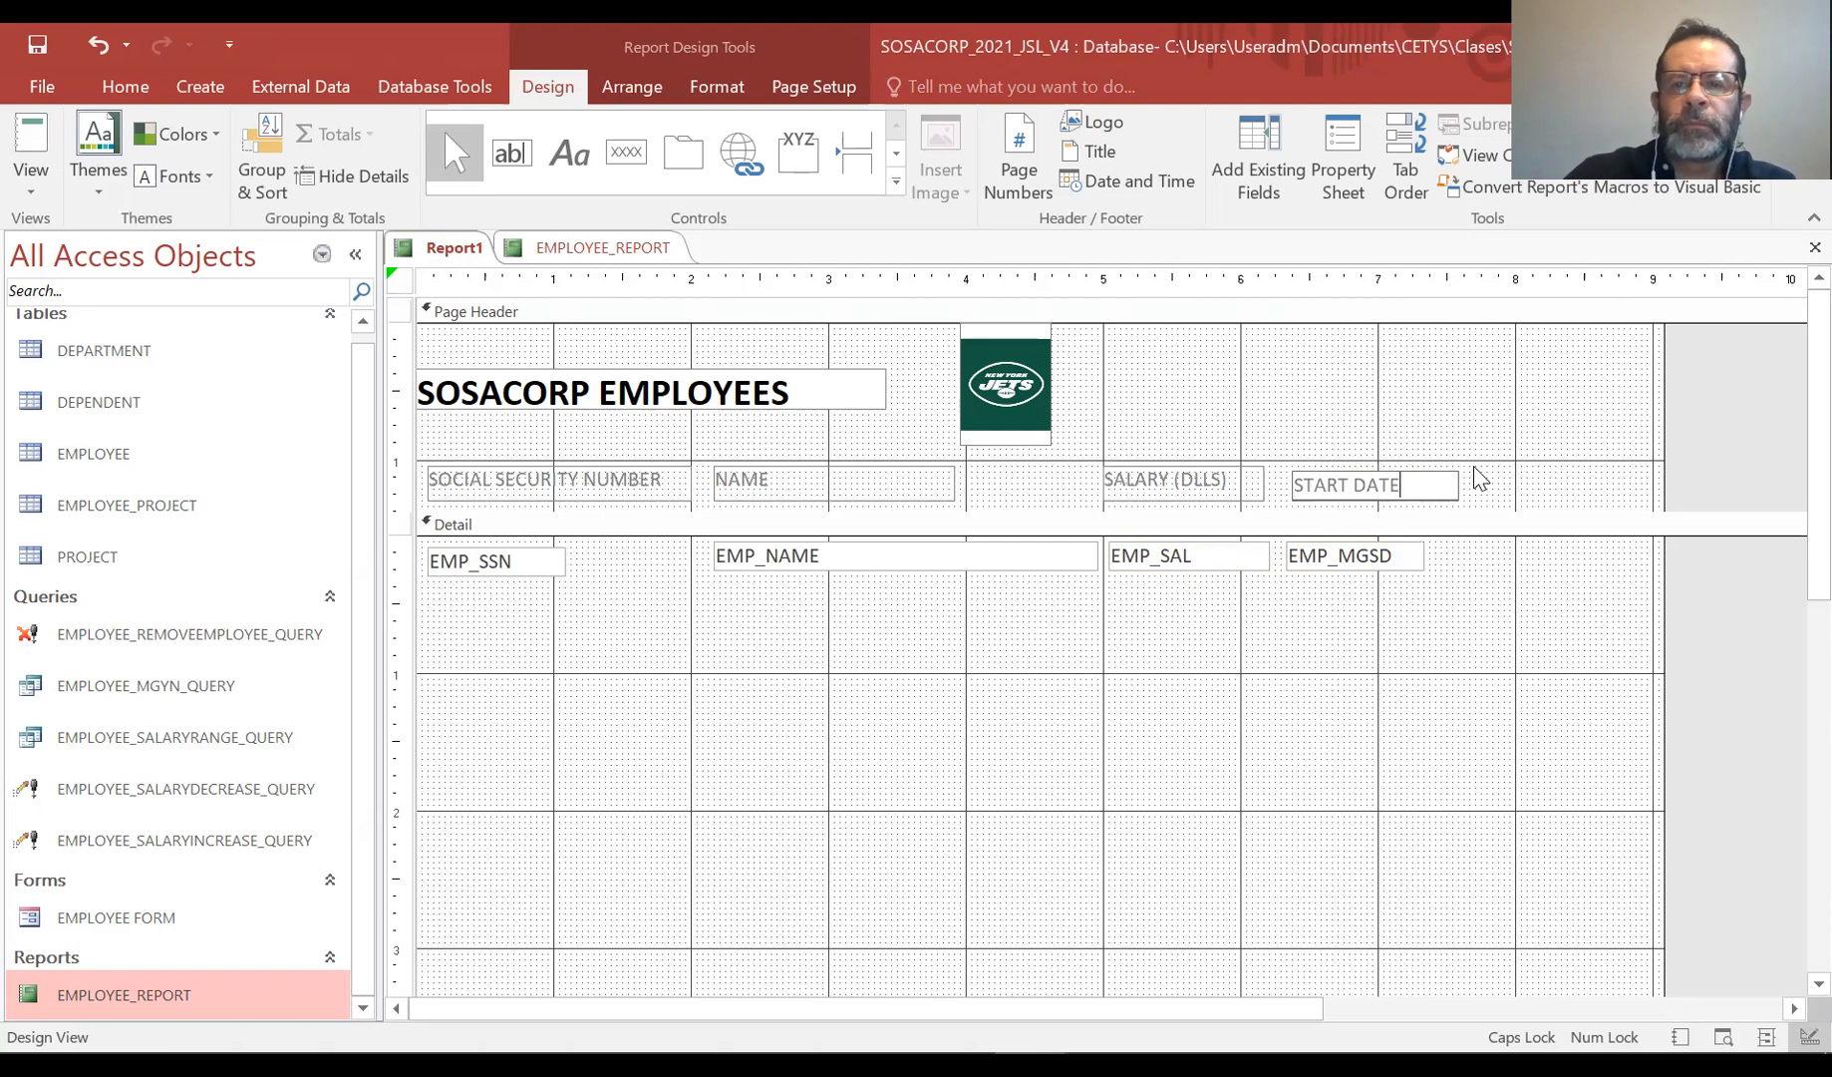
{"action": "left_click", "coordinate": [1220, 431]}
{"action": "left_click", "coordinate": [1351, 483]}
{"action": "left_click_drag", "start_coordinate": [1395, 474], "coordinate": [1395, 470]}
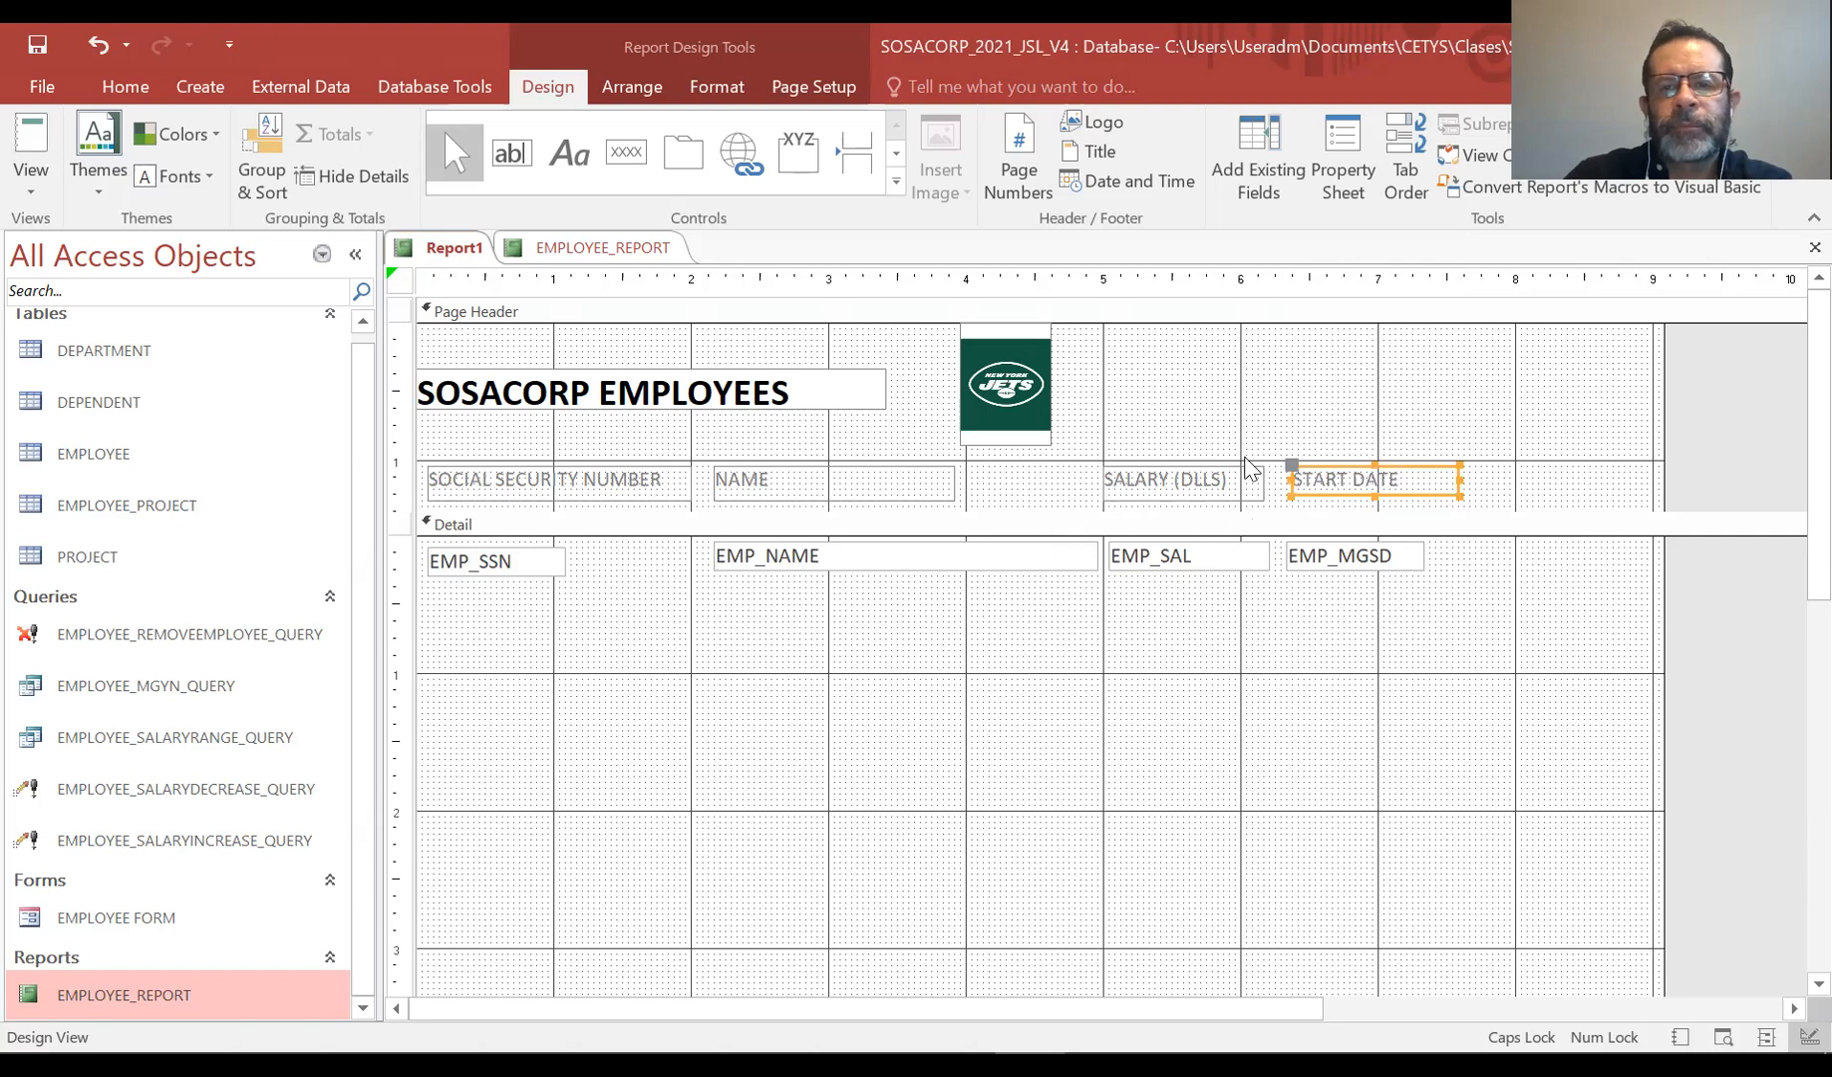
Narrow the report's width to about 8 inches
{"action": "left_click", "coordinate": [1072, 653]}
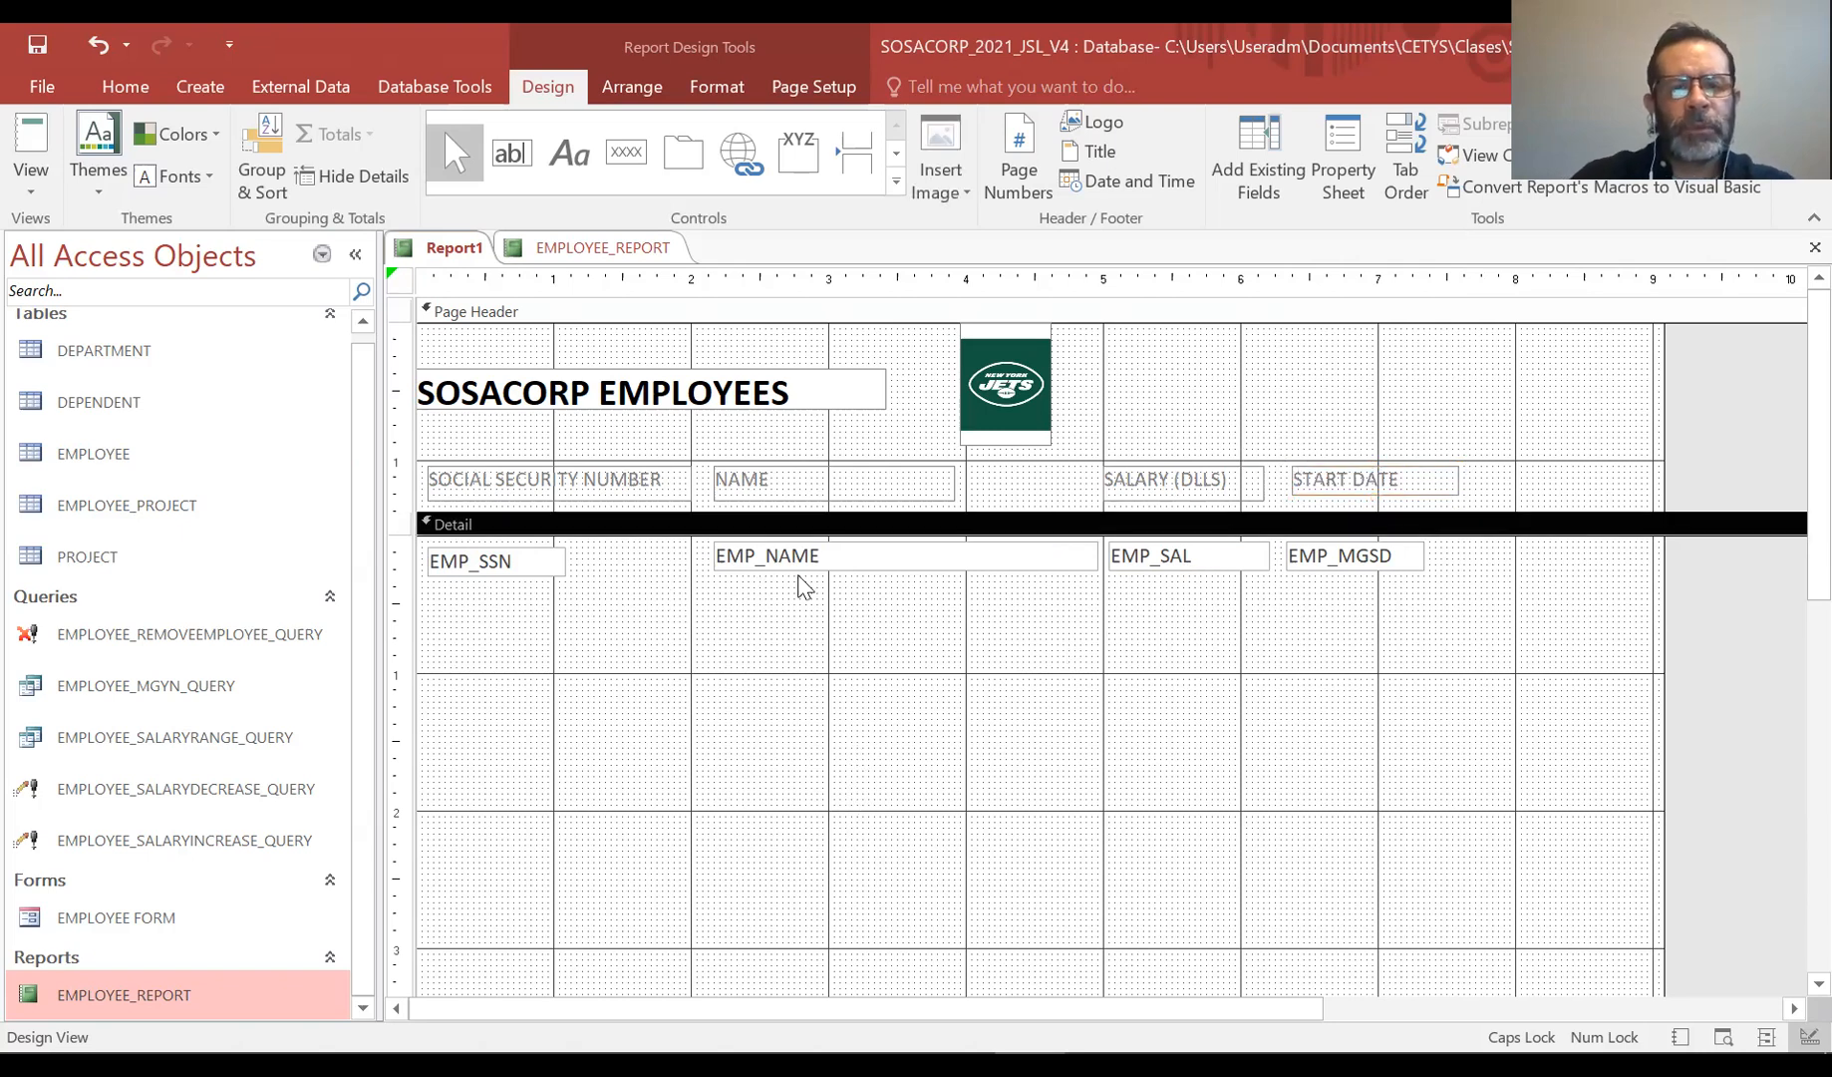
{"action": "left_click", "coordinate": [840, 562]}
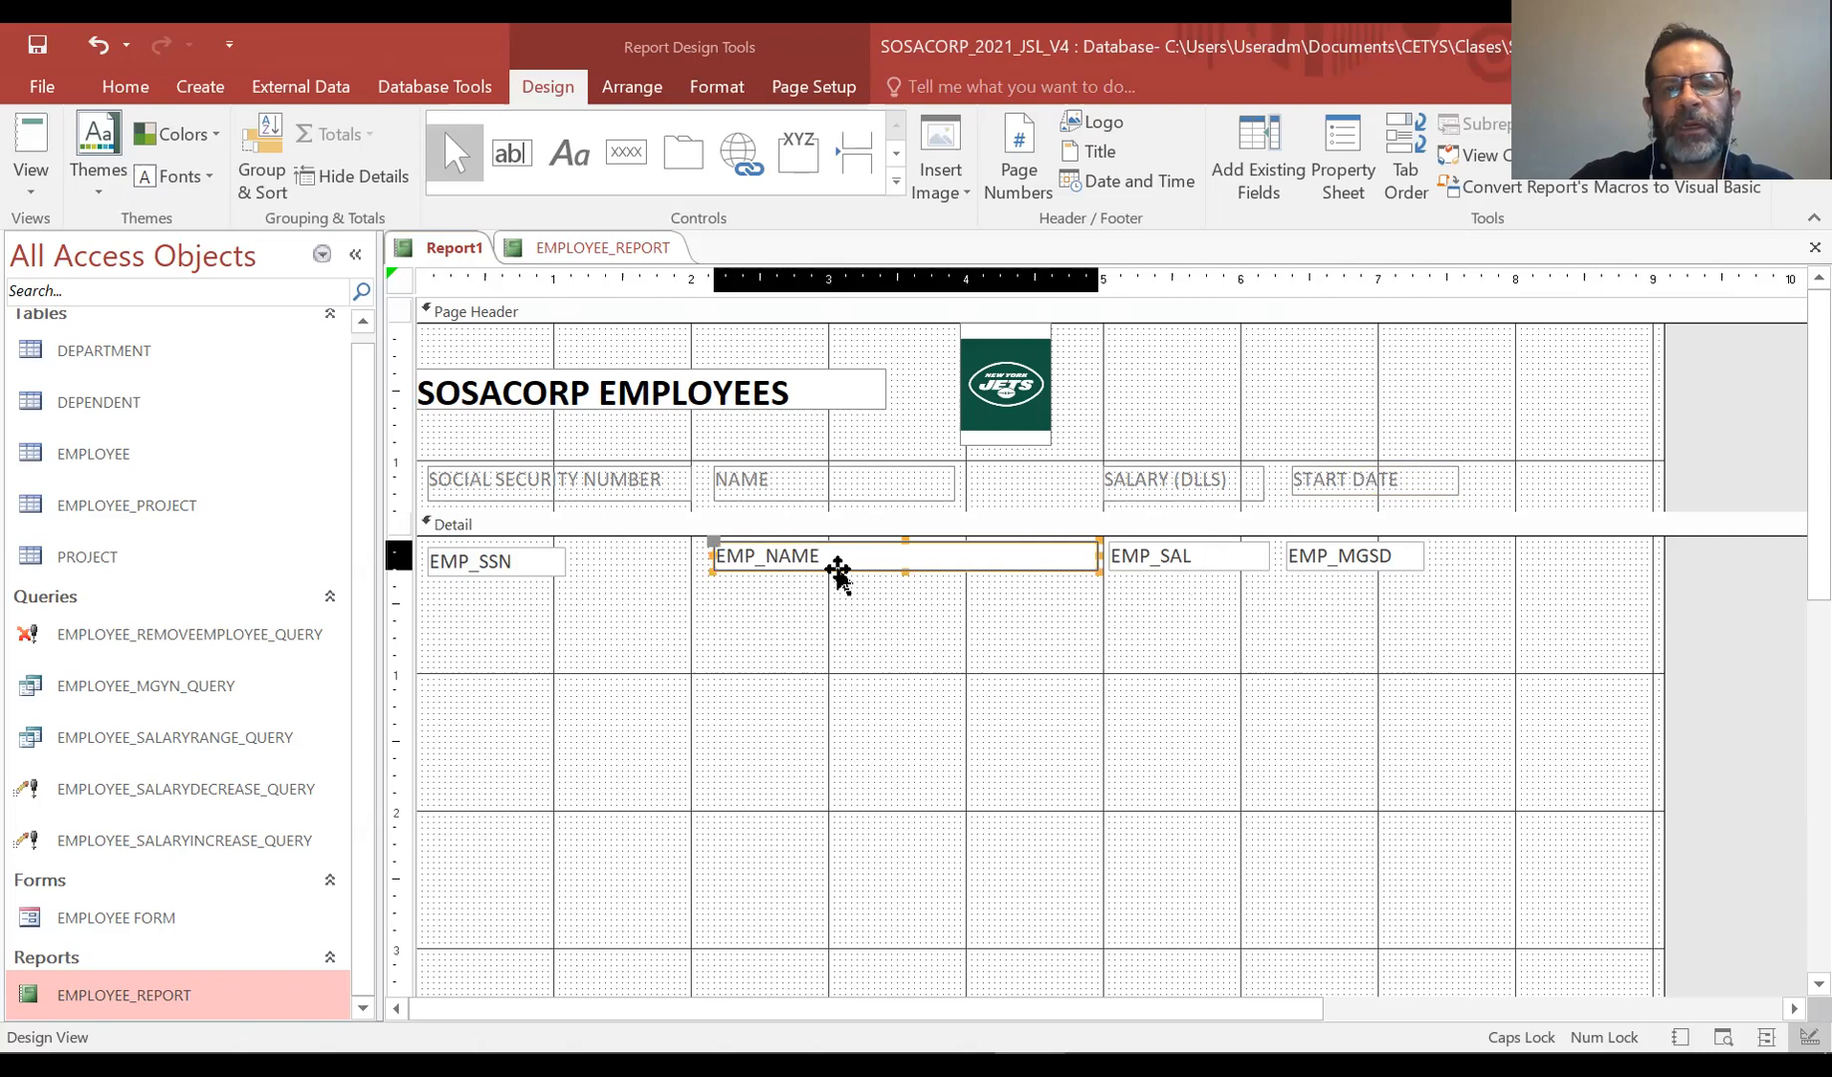
{"action": "left_click_drag", "start_coordinate": [862, 571], "coordinate": [858, 573]}
{"action": "left_click", "coordinate": [1786, 603]}
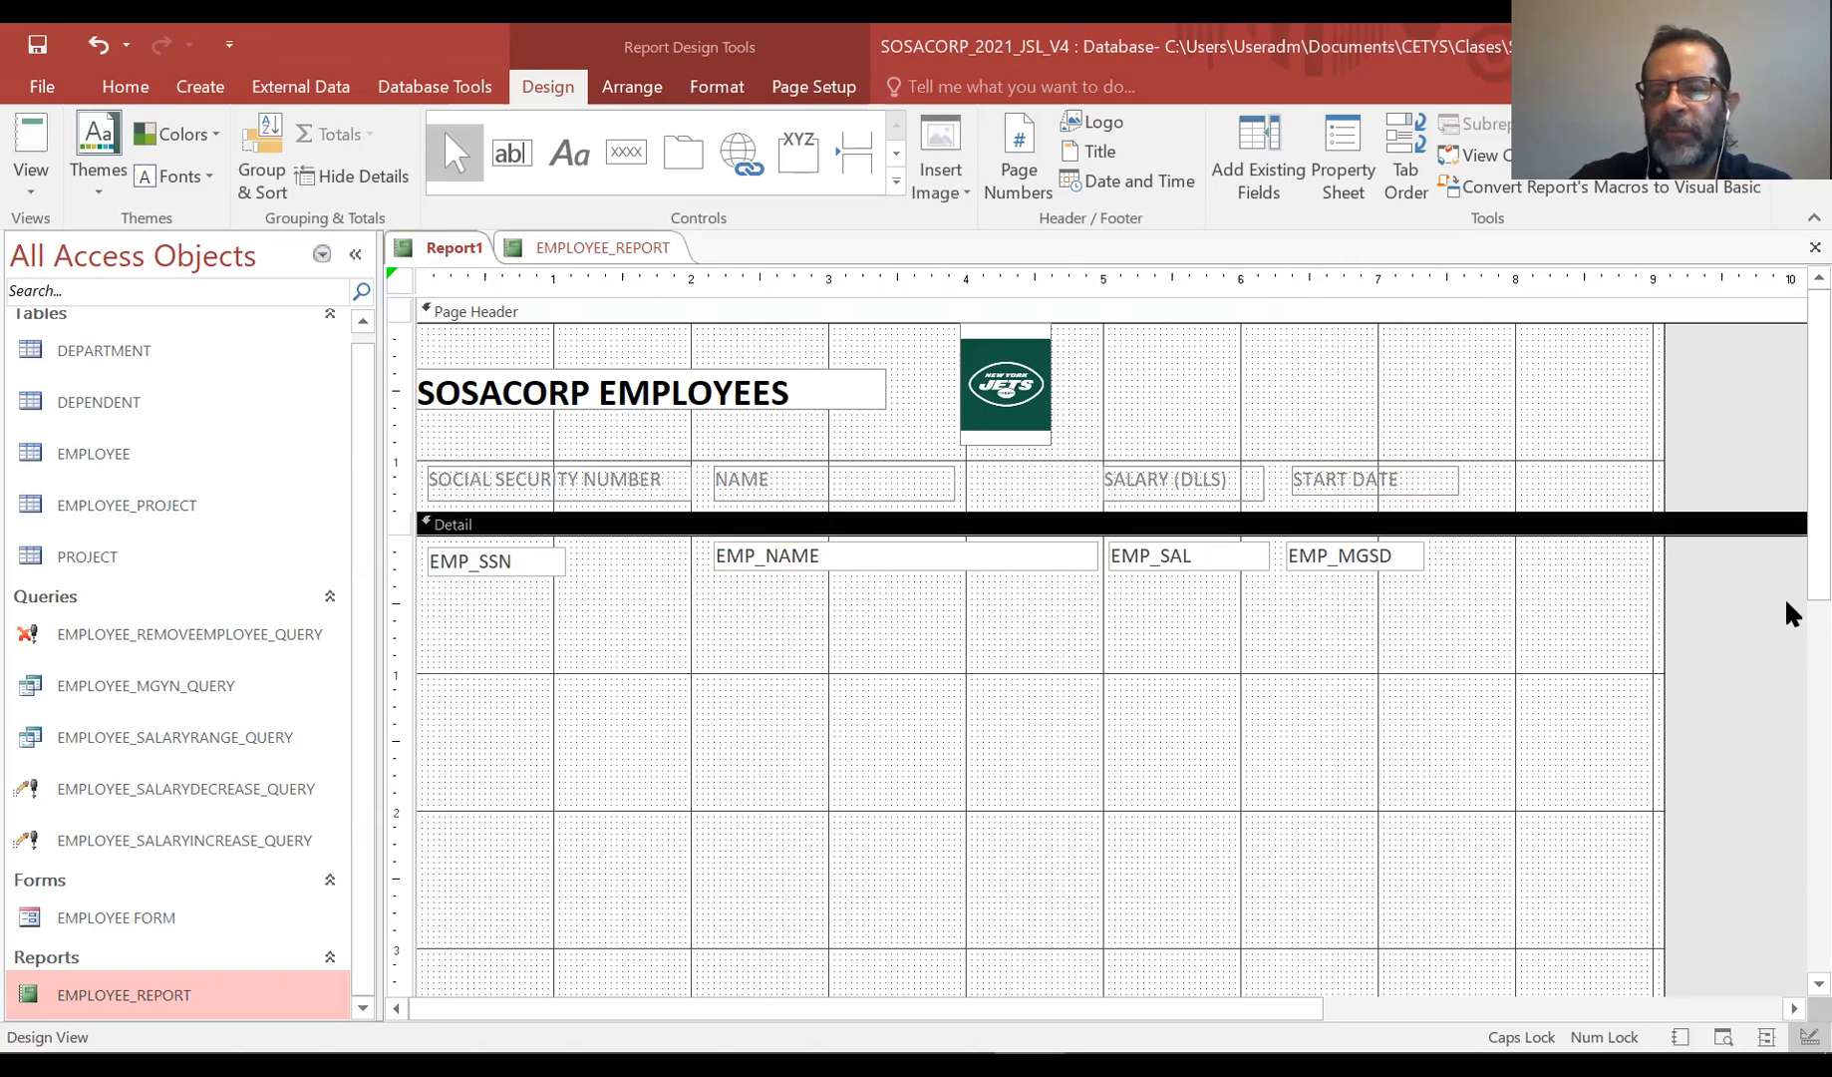
{"action": "left_click_drag", "start_coordinate": [1661, 612], "coordinate": [1515, 610]}
Shrink the Detail section to a single row height and enlarge the Page Footer section
{"action": "scroll", "coordinate": [1788, 491], "scroll_direction": "down", "scroll_amount": 5}
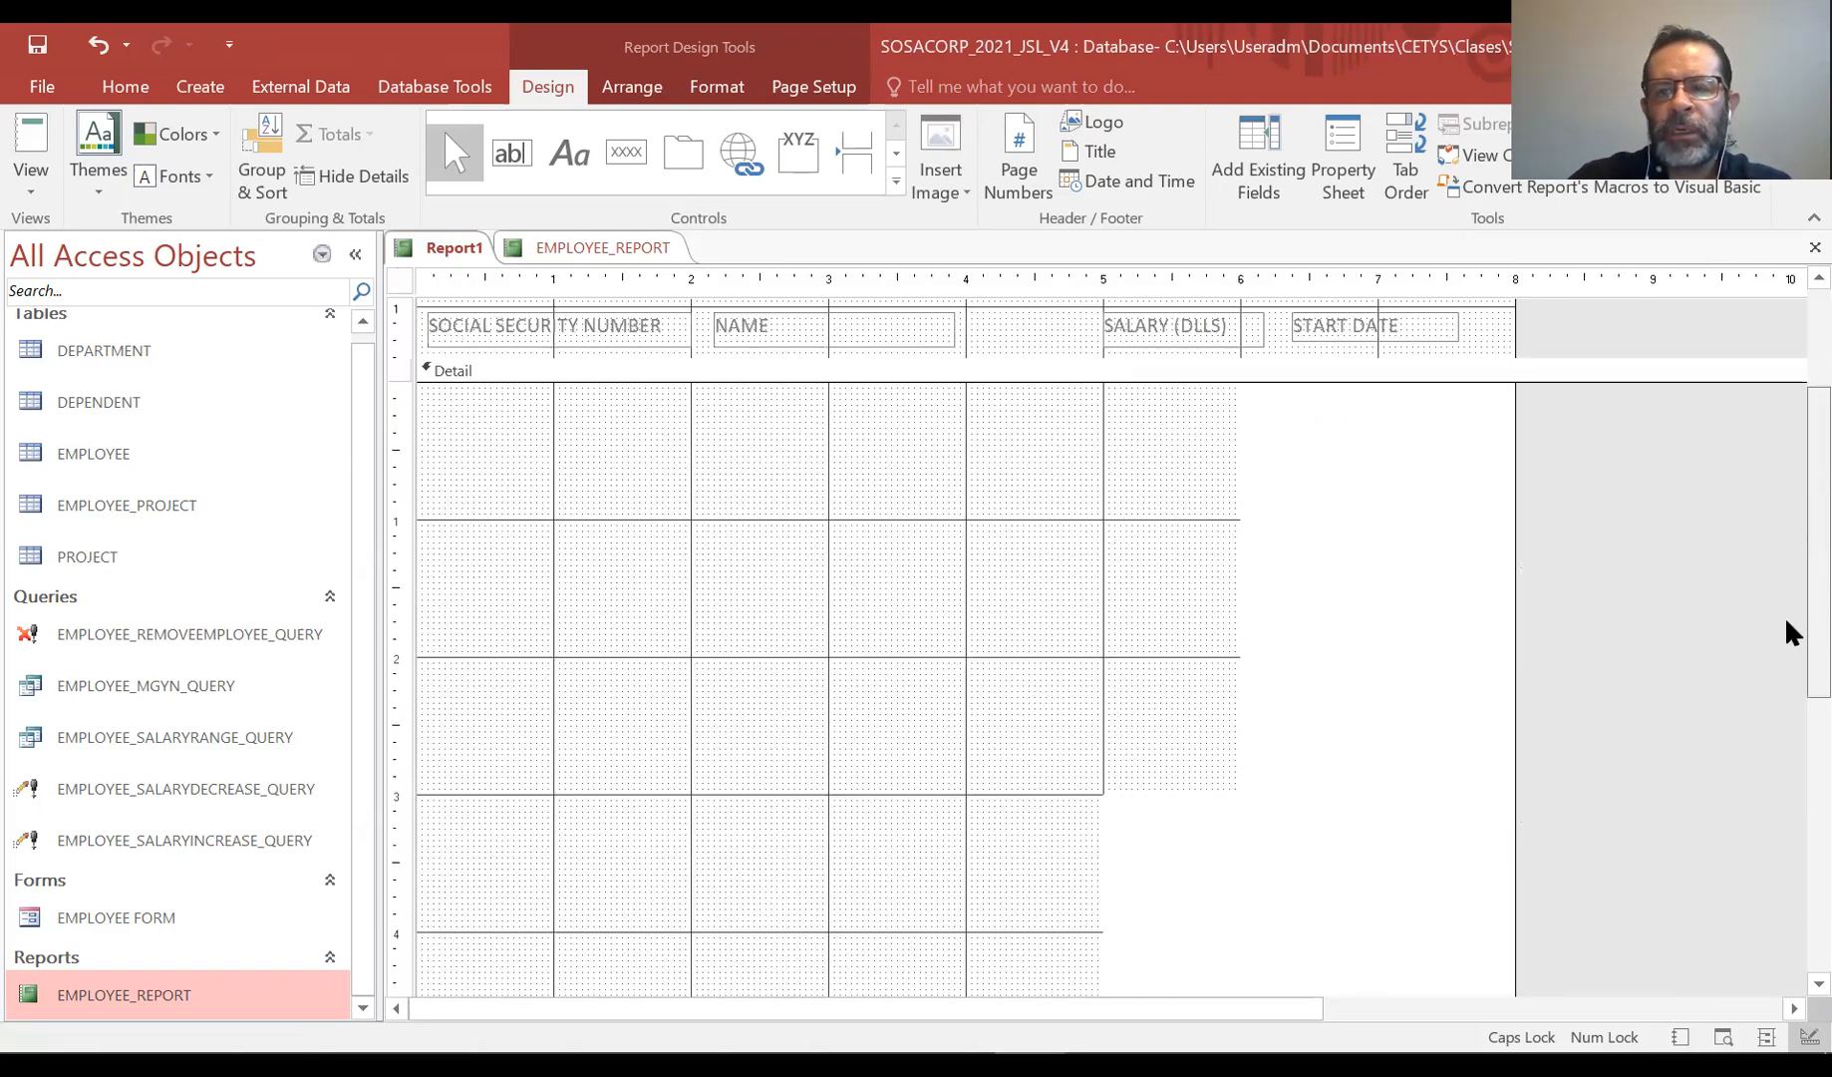
{"action": "left_click_drag", "start_coordinate": [950, 921], "coordinate": [1039, 367]}
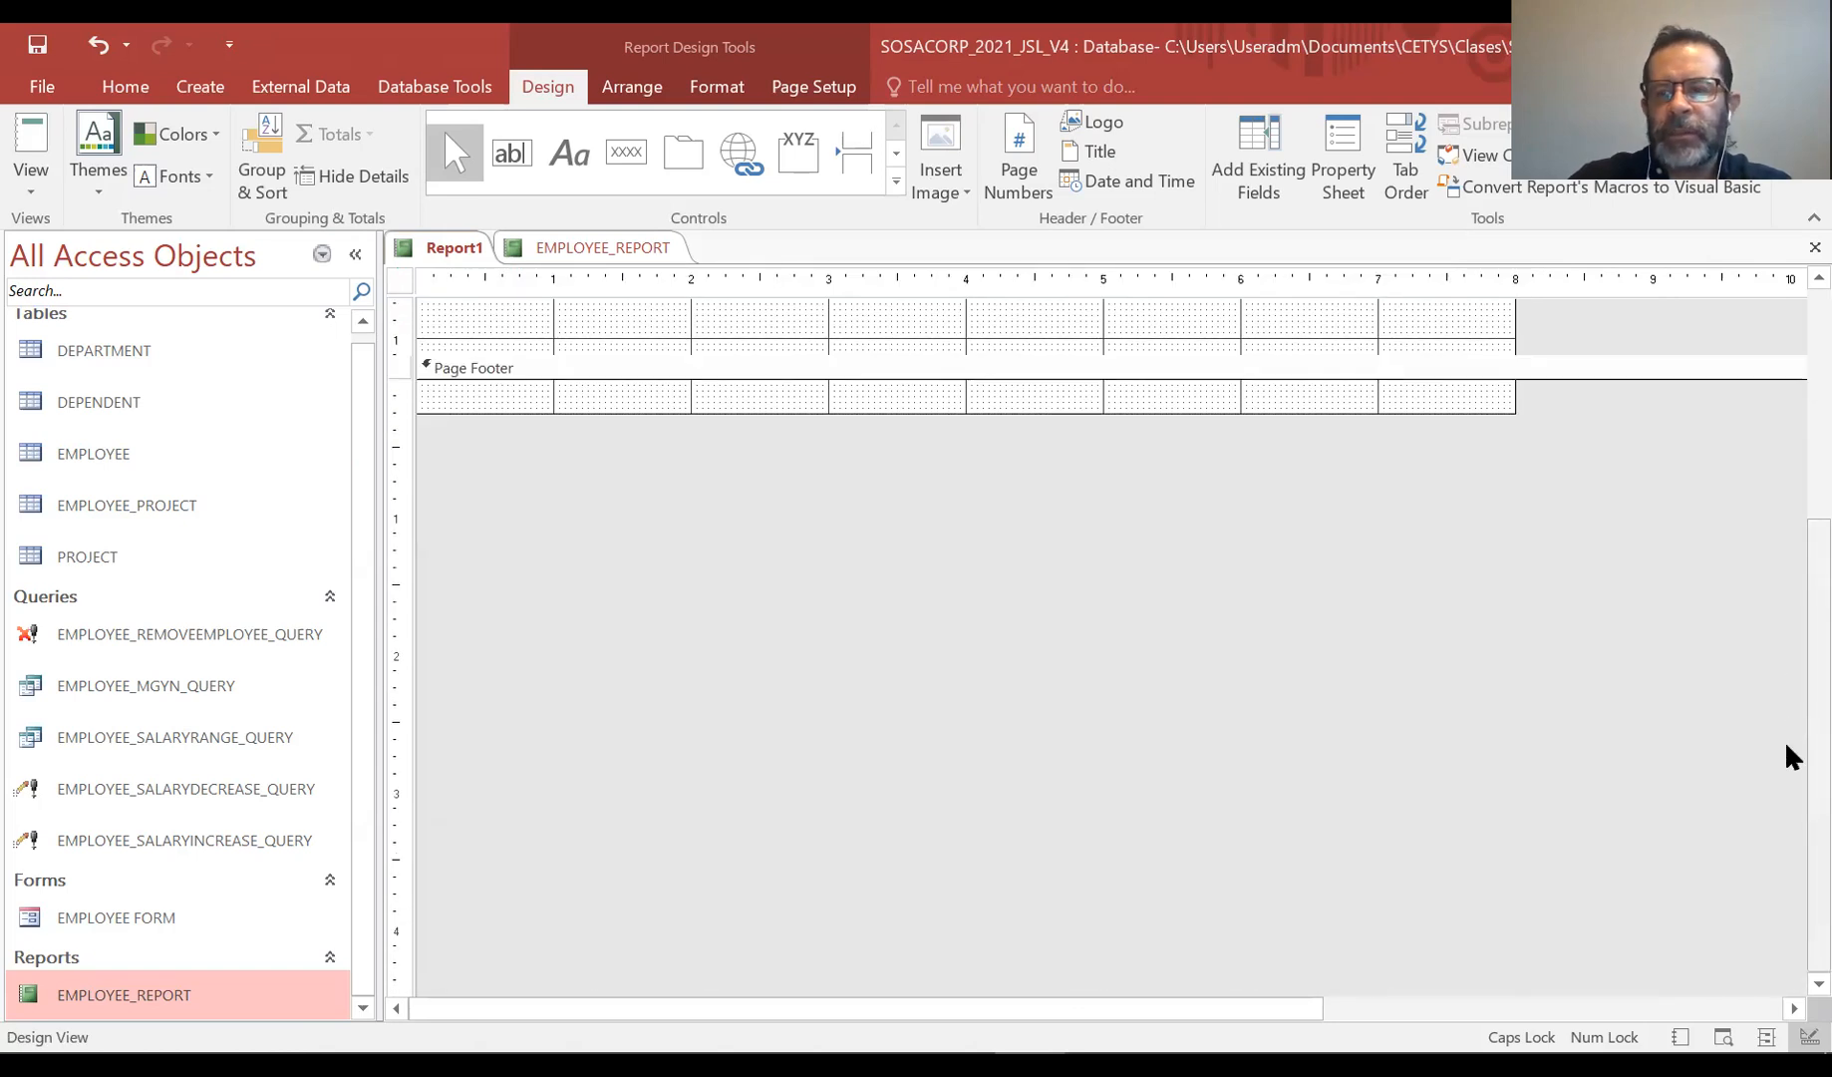
{"action": "scroll", "coordinate": [1787, 688], "scroll_direction": "up", "scroll_amount": 3}
{"action": "left_click_drag", "start_coordinate": [884, 632], "coordinate": [904, 529]}
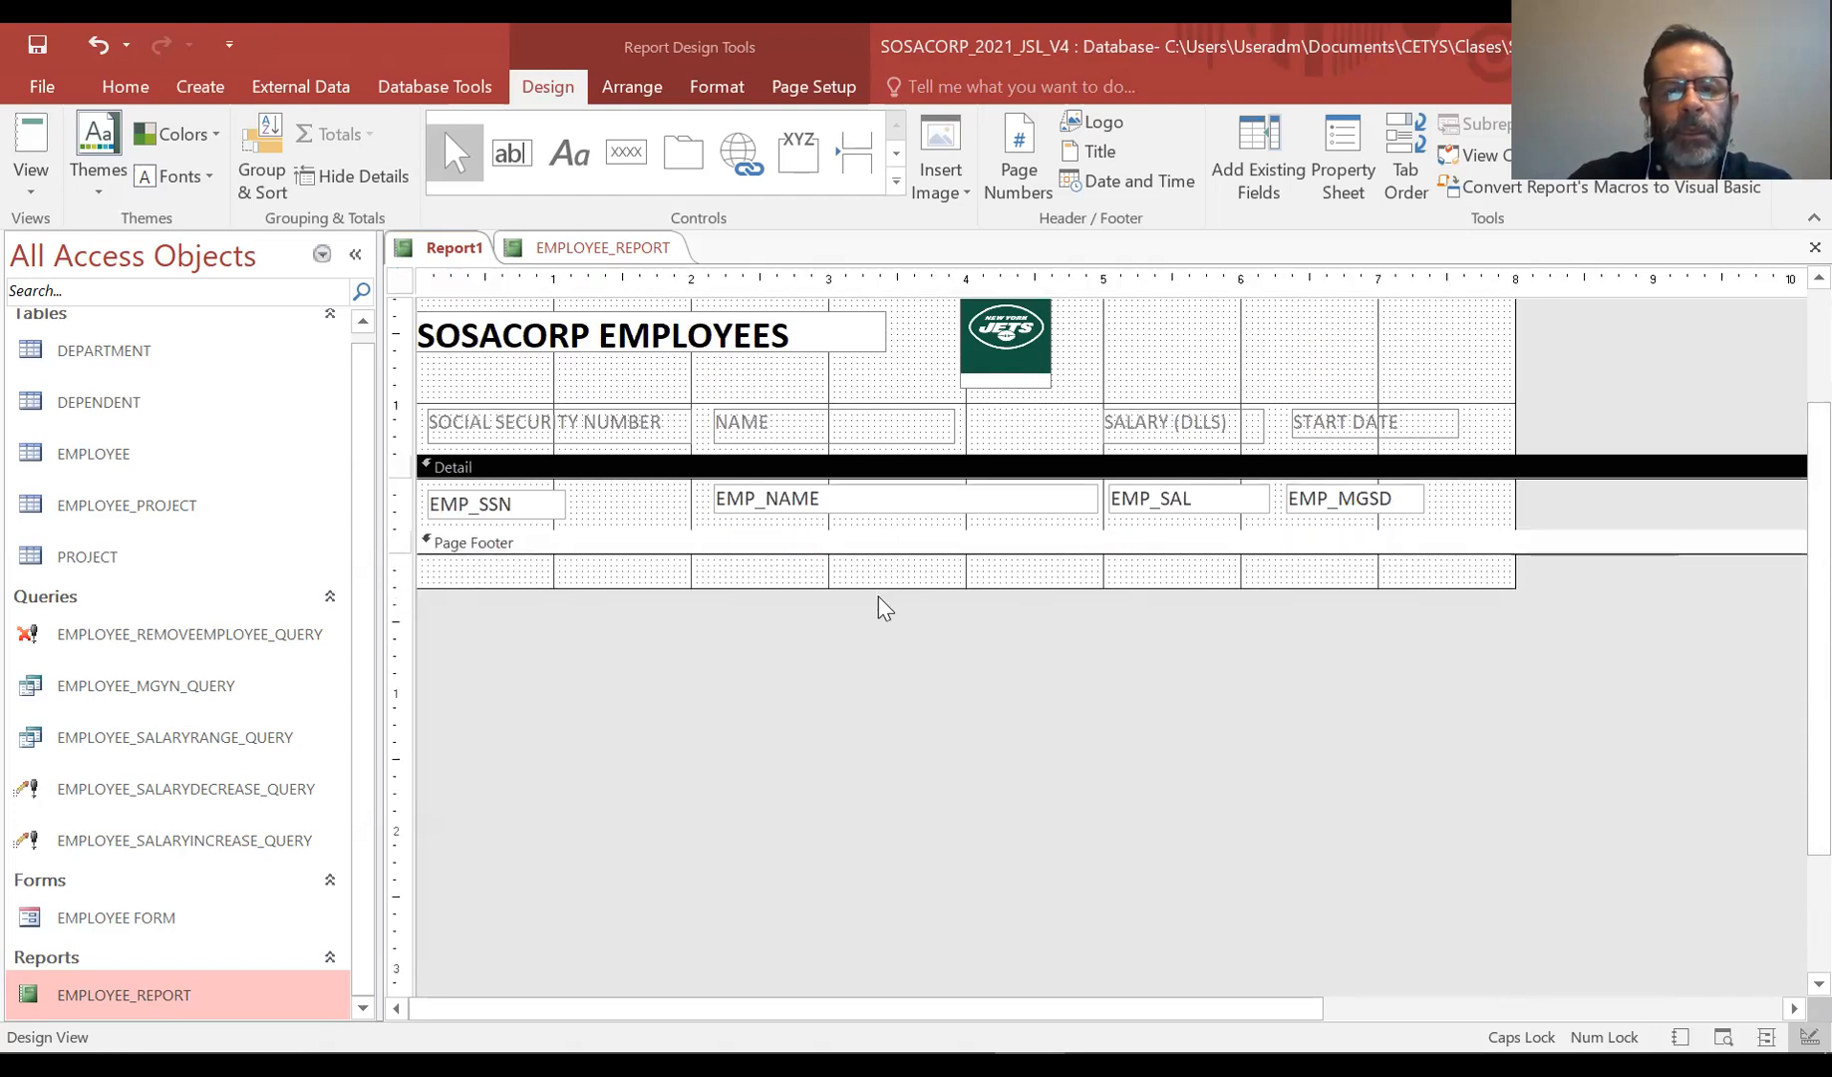
{"action": "left_click_drag", "start_coordinate": [876, 592], "coordinate": [879, 646]}
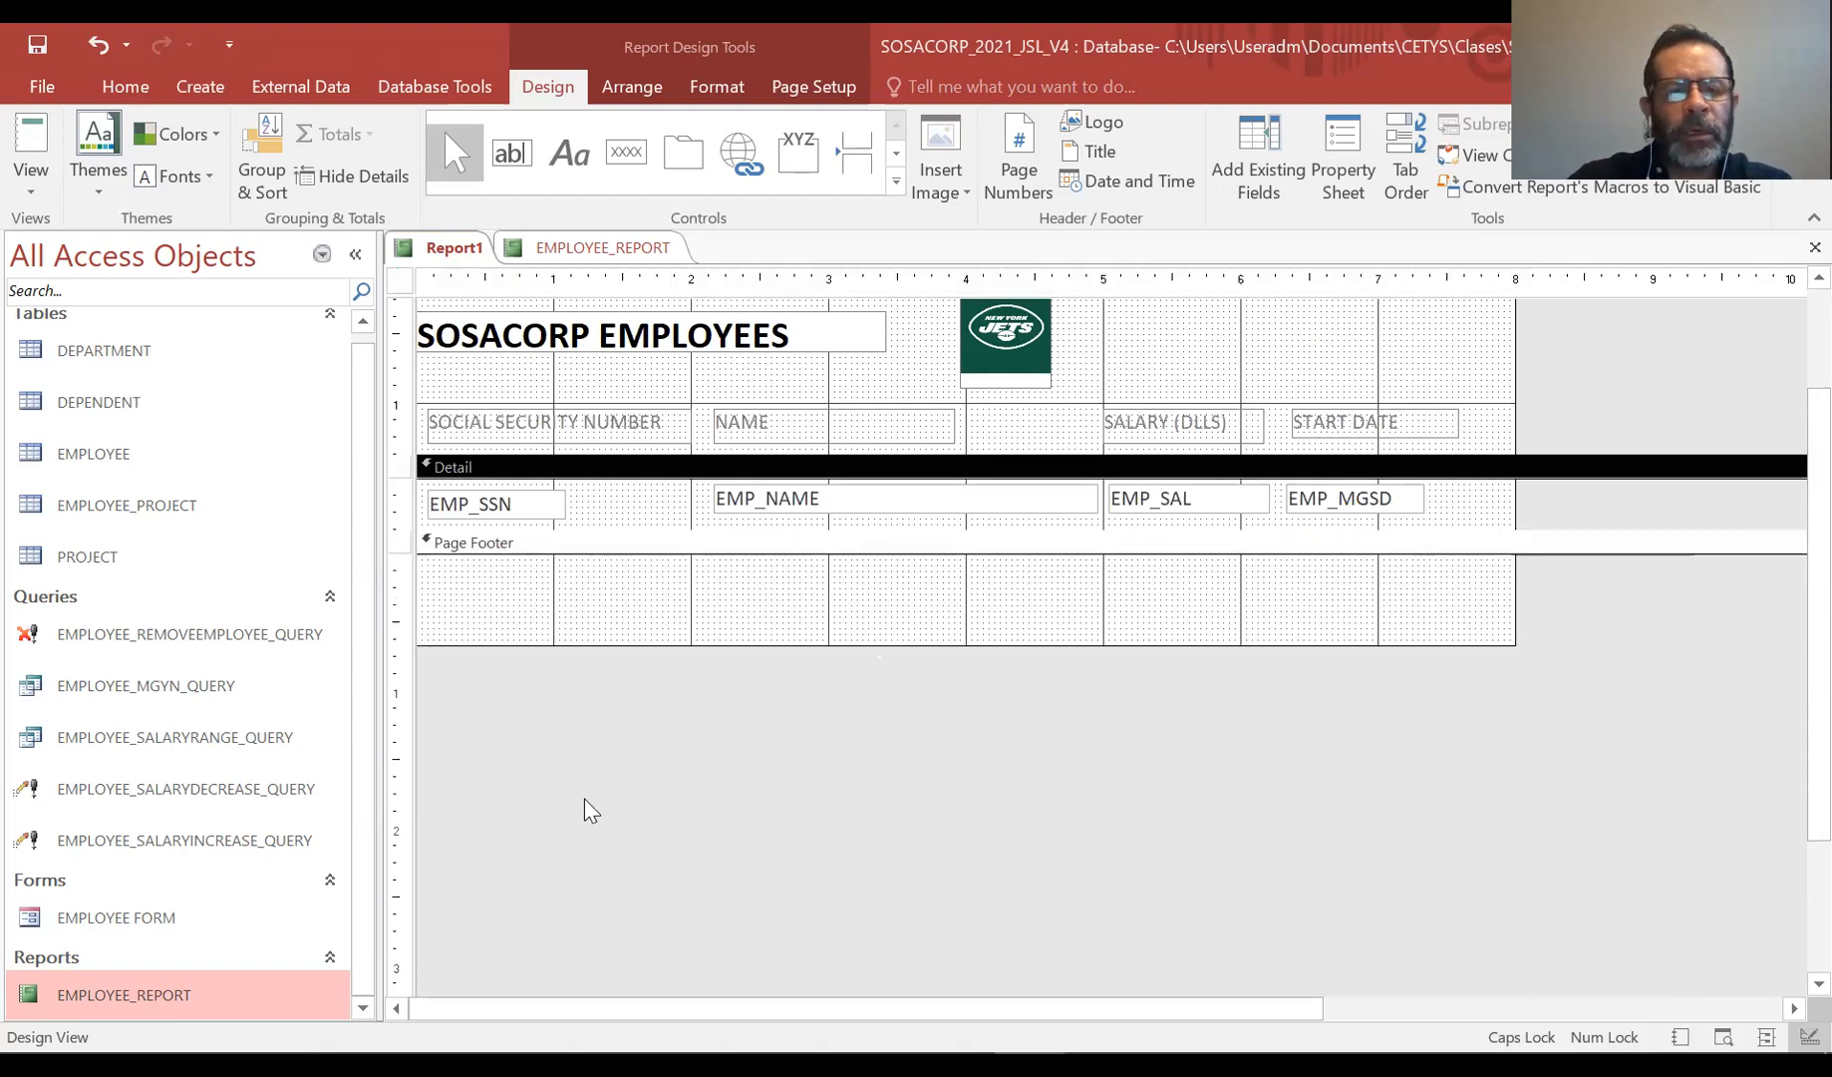
Copy the "WE DO STUFF… TO MAKE YOU HAPPY" footer text from EMPLOYEE_REPORT into Report1's Page Footer and shorten the footer
{"action": "left_click", "coordinate": [604, 248]}
{"action": "left_click", "coordinate": [853, 658]}
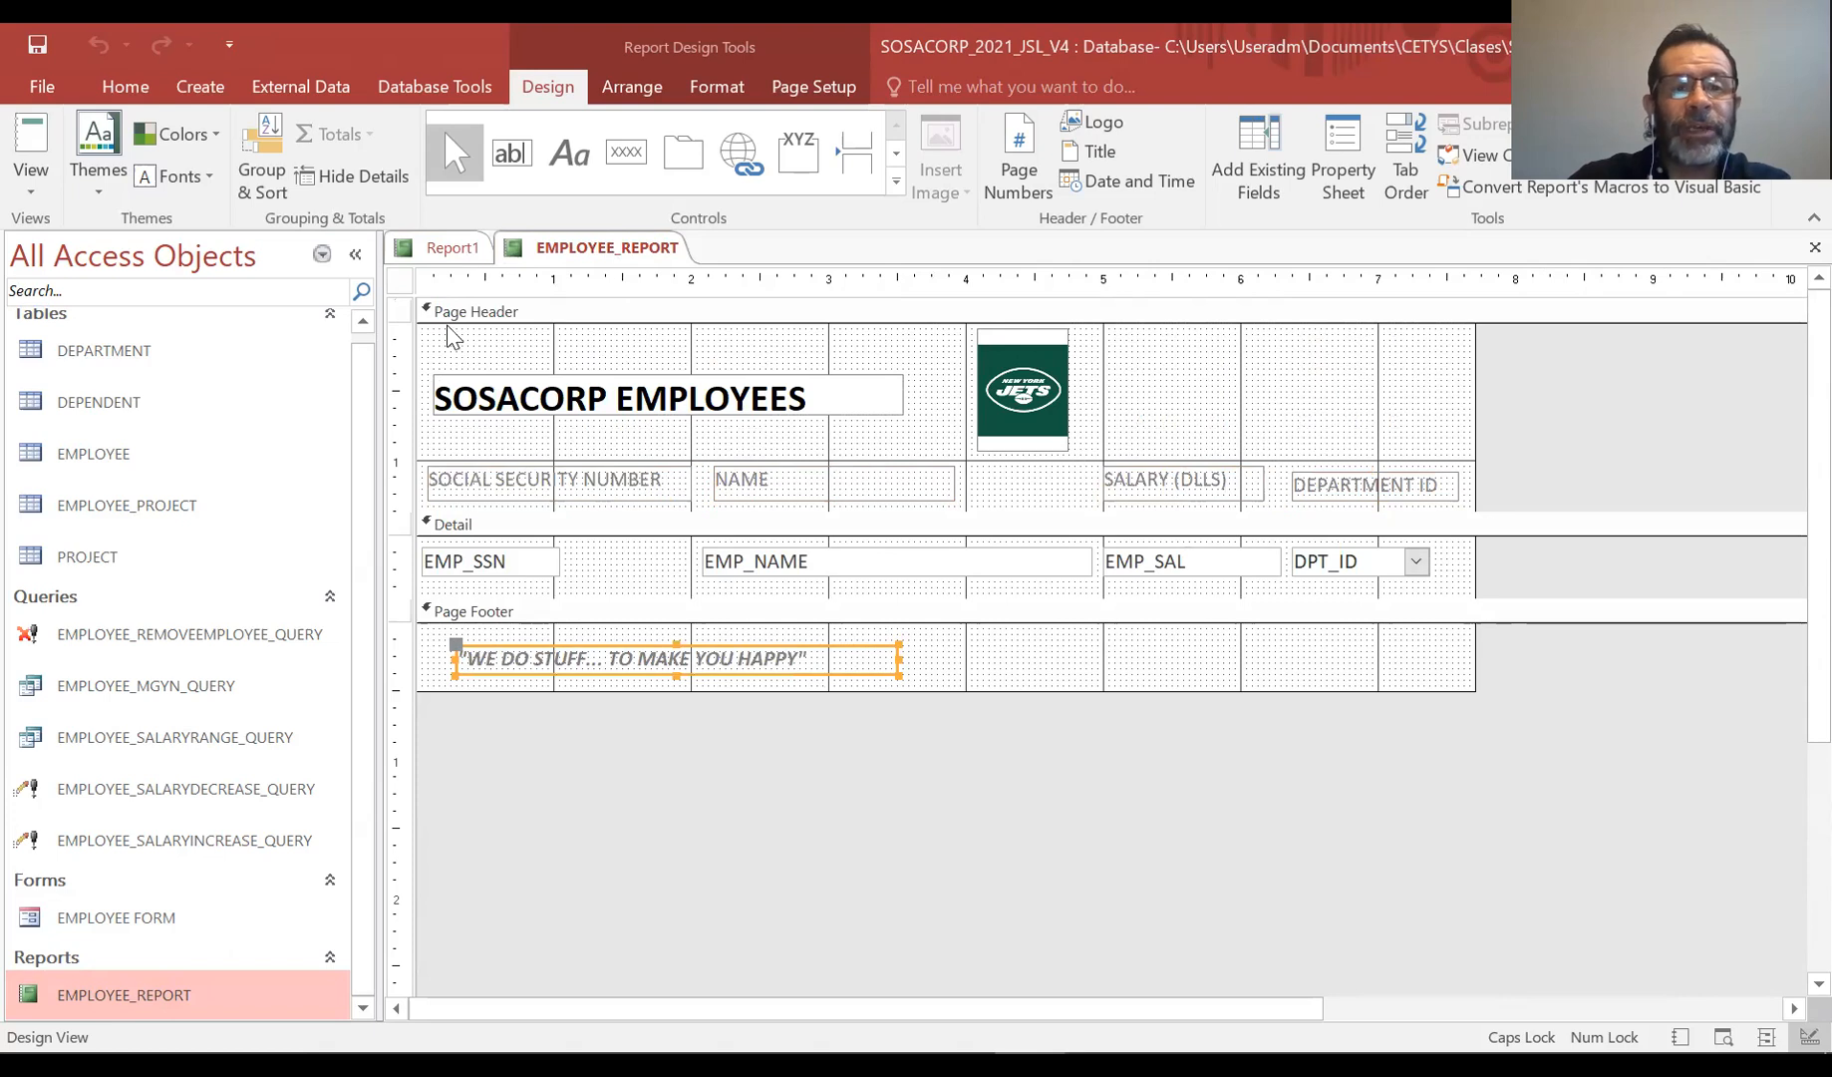
{"action": "left_click", "coordinate": [457, 247]}
{"action": "key", "text": "ctrl+v"}
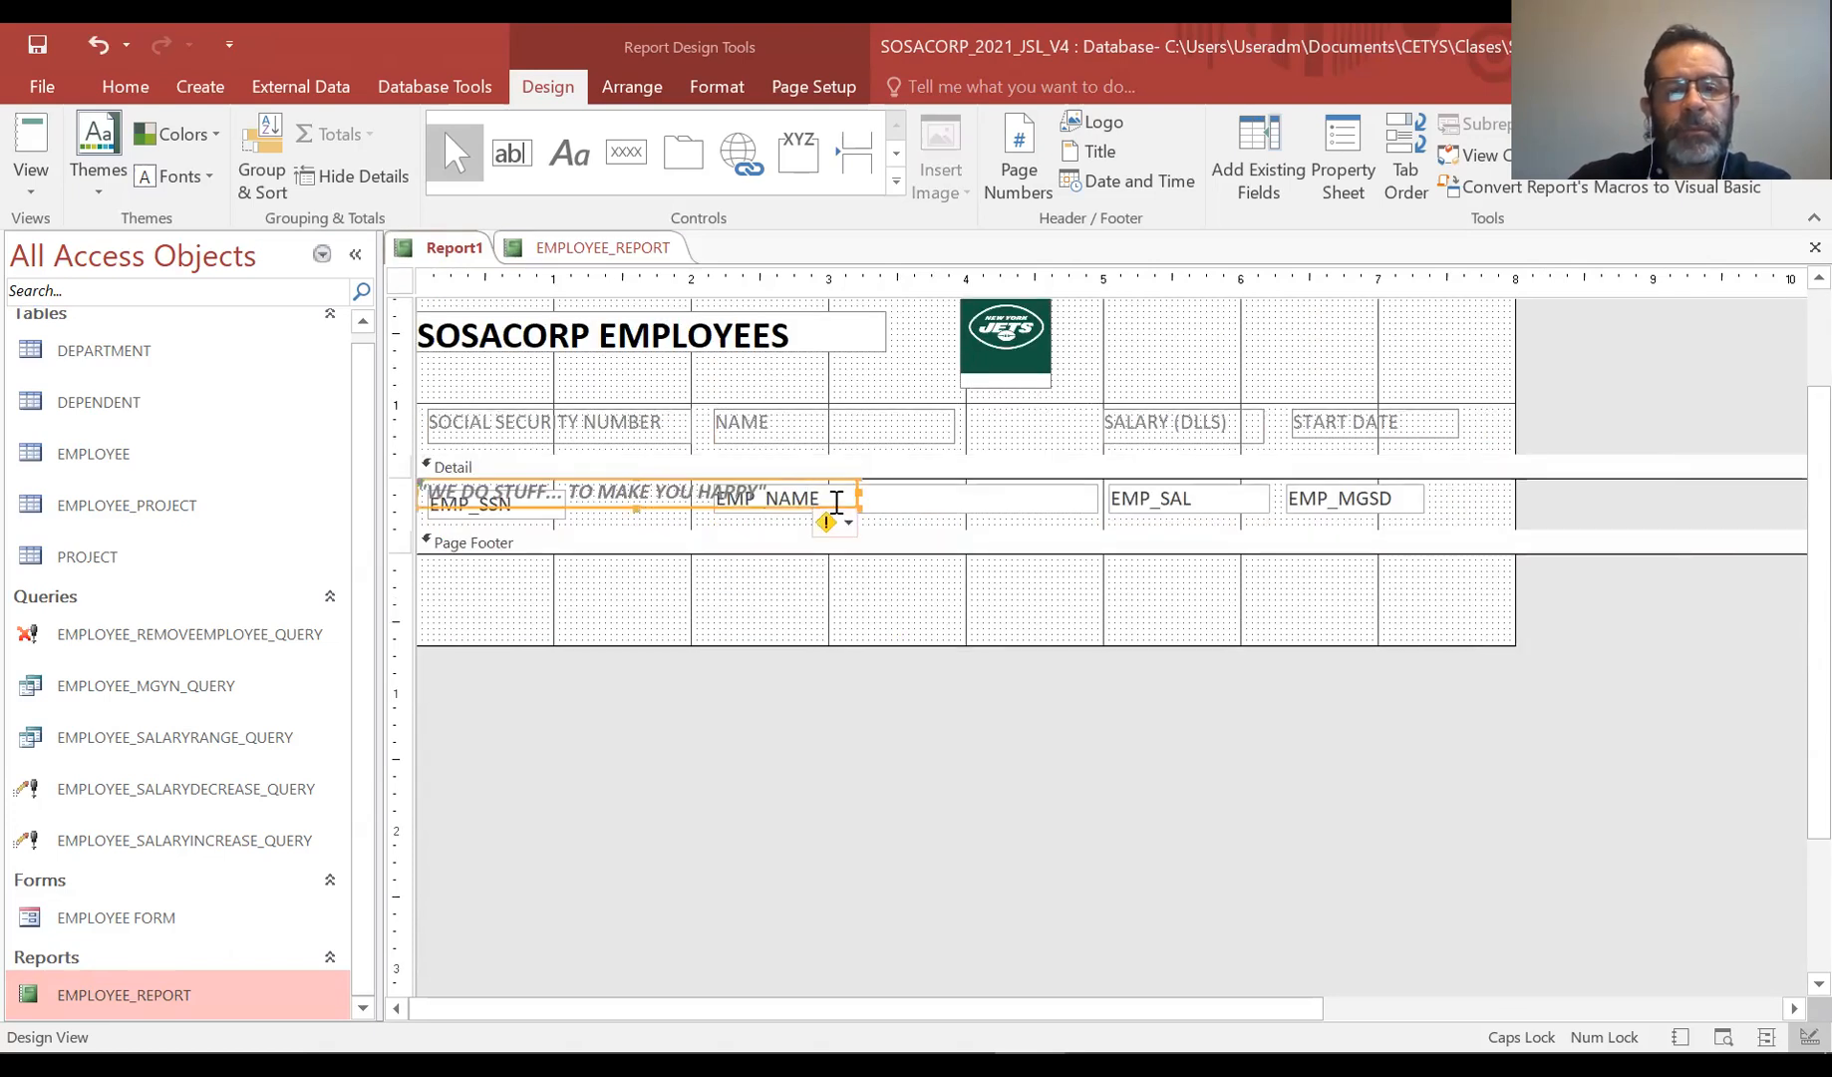
{"action": "left_click_drag", "start_coordinate": [848, 510], "coordinate": [857, 601]}
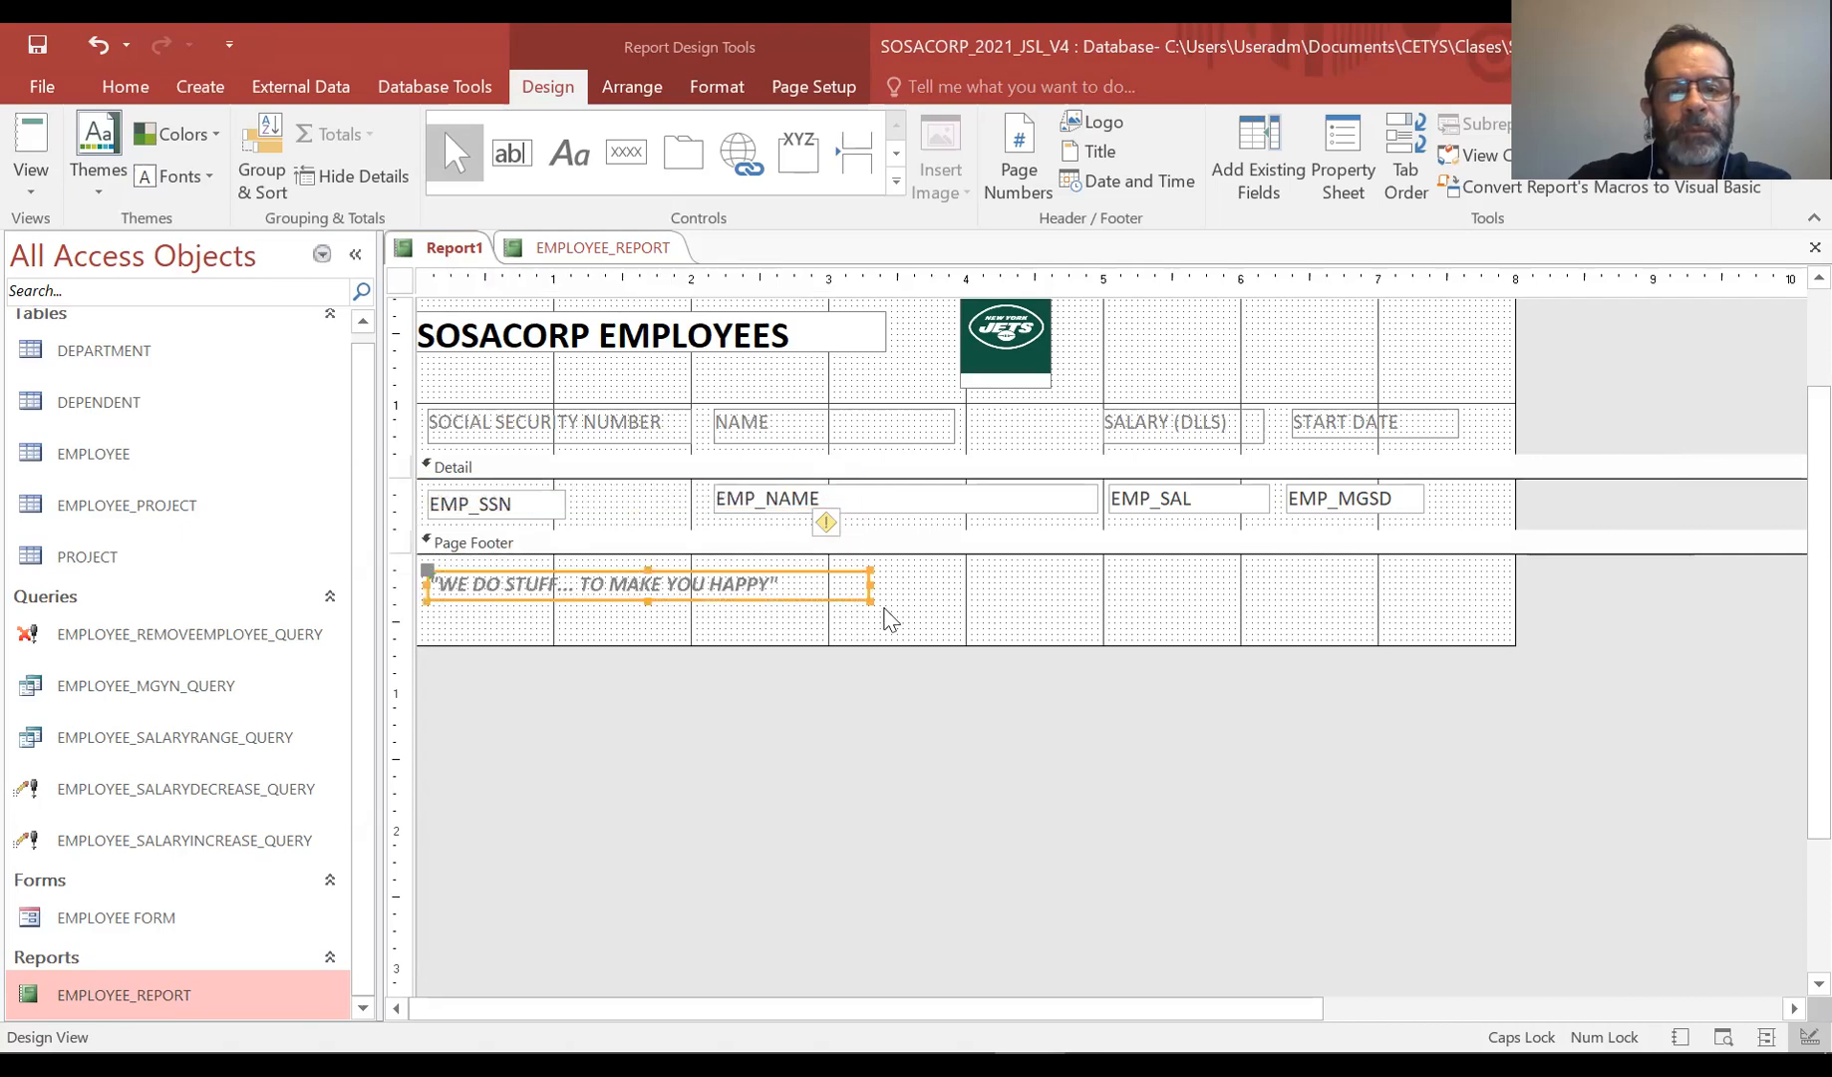
{"action": "left_click", "coordinate": [1029, 625]}
{"action": "left_click_drag", "start_coordinate": [1039, 645], "coordinate": [1047, 616]}
Save the report as EMPLOYEE_MGYNQUERY_REPORT
{"action": "key", "text": "ctrl+s"}
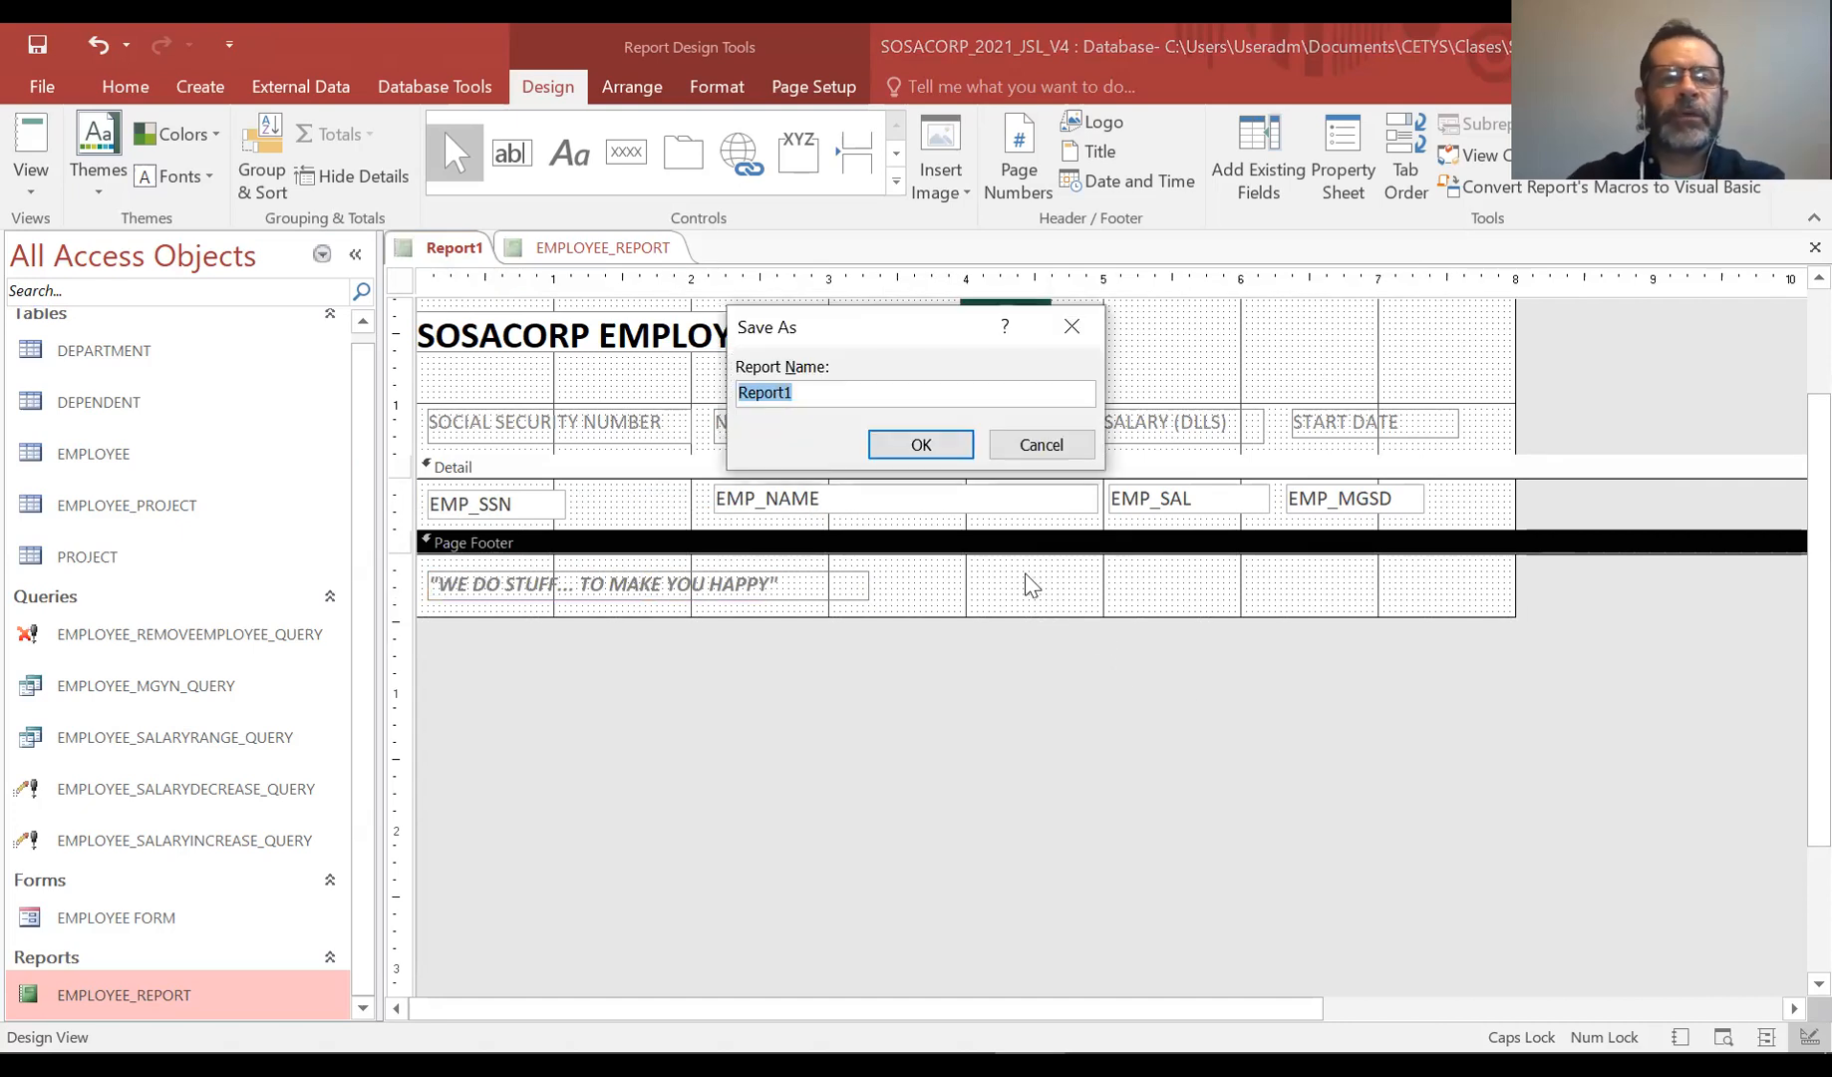
{"action": "type", "text": "EMPLOY"}
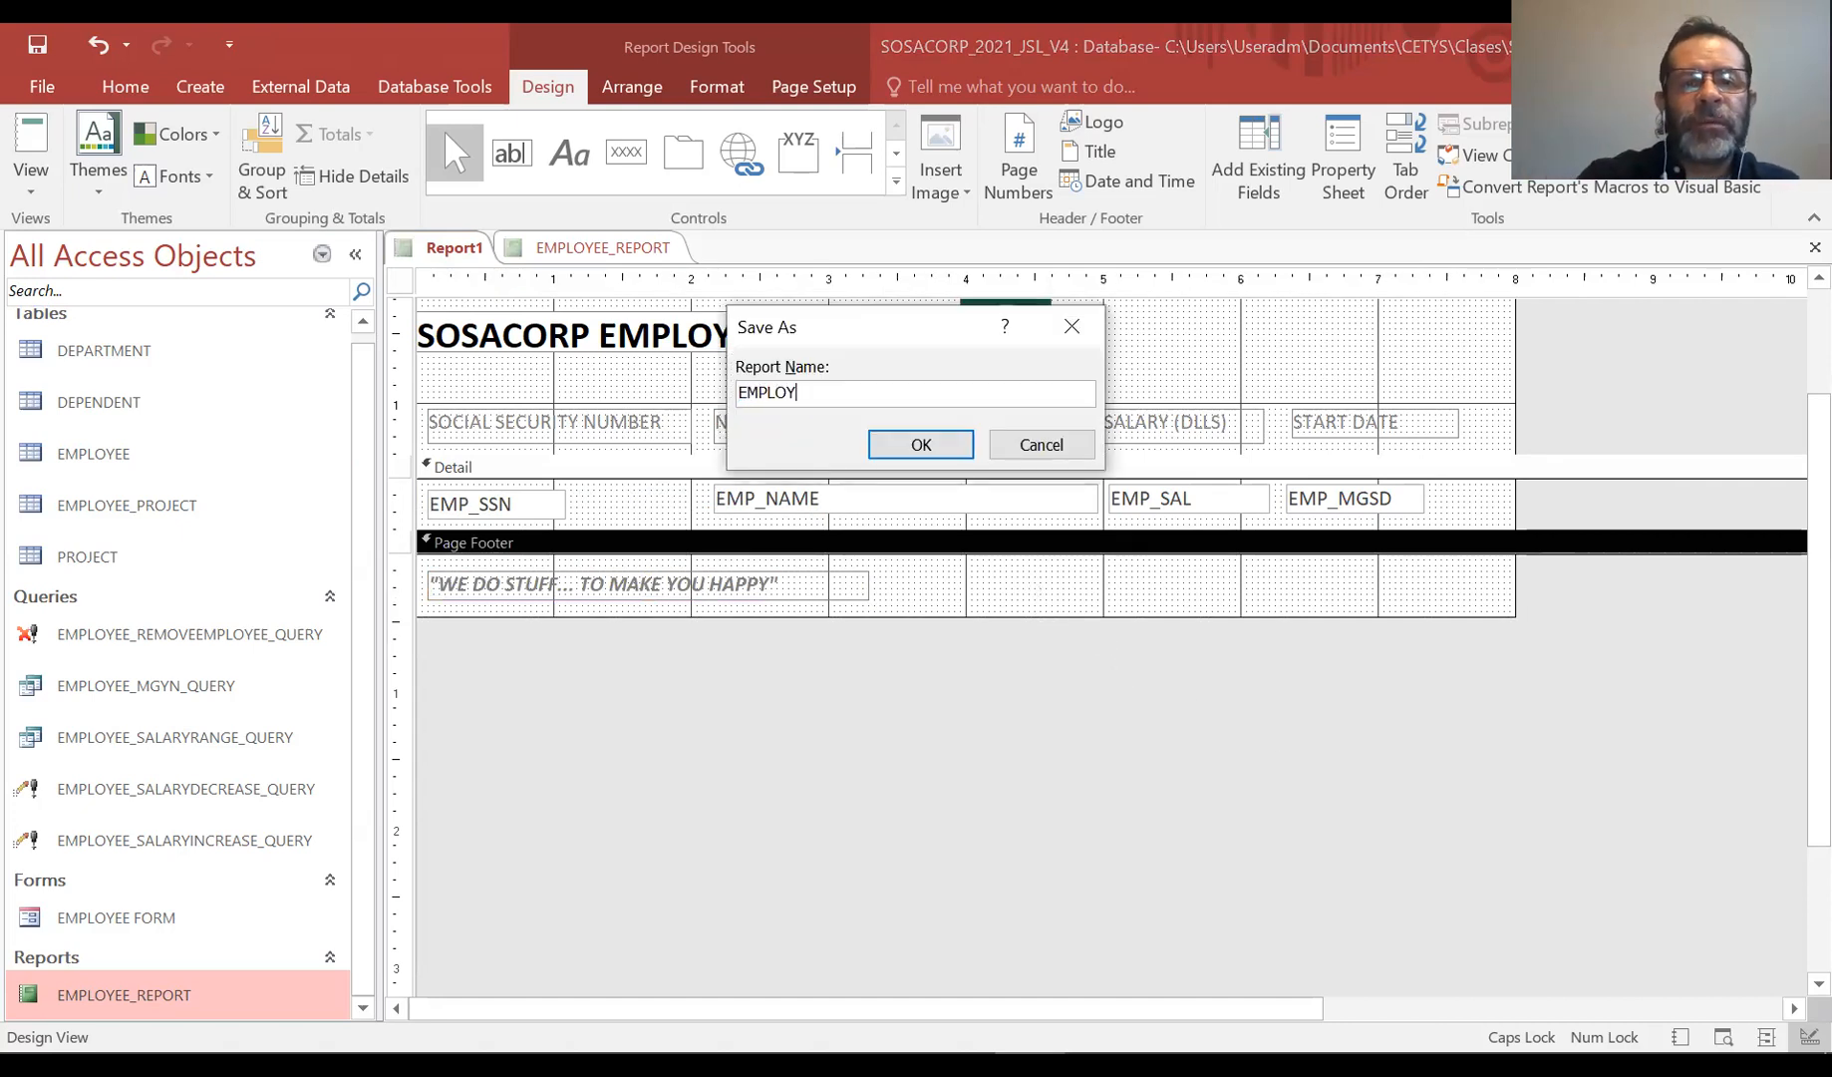
{"action": "type", "text": "EE"}
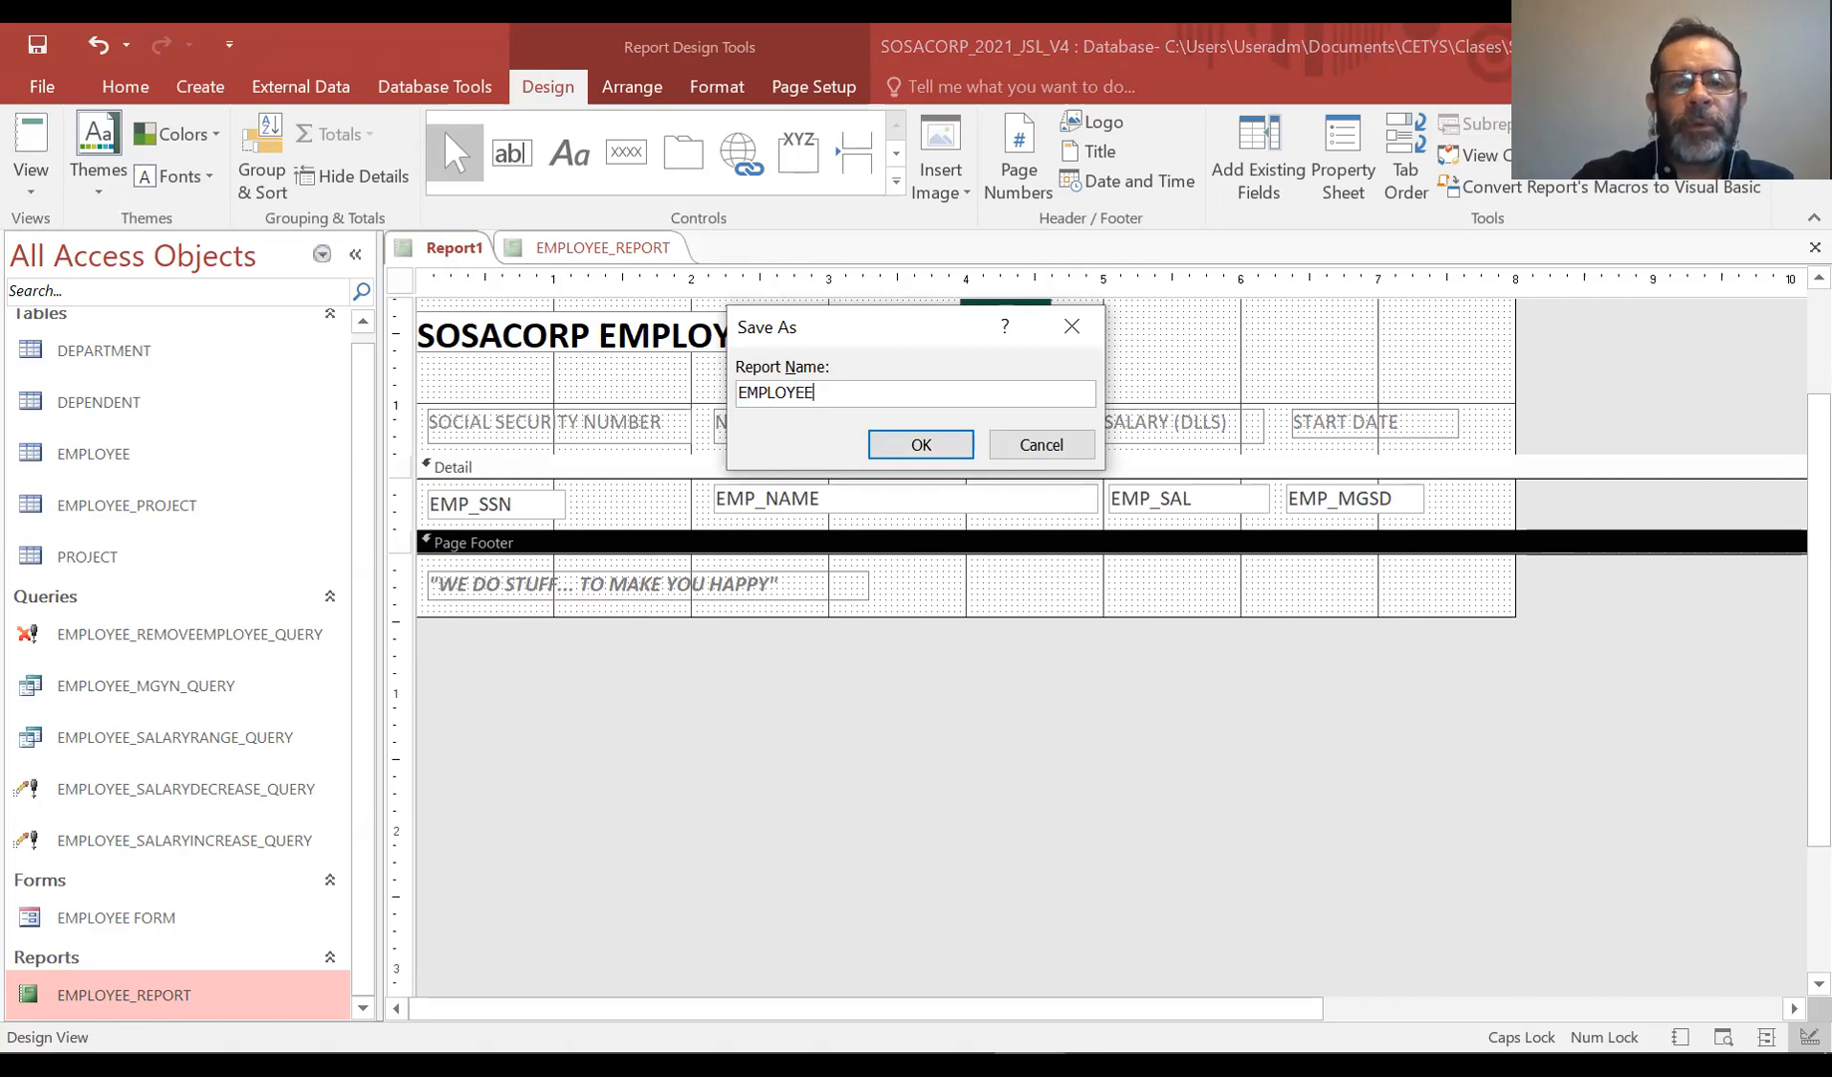
{"action": "type", "text": "_MGYNQUERY_REPORT"}
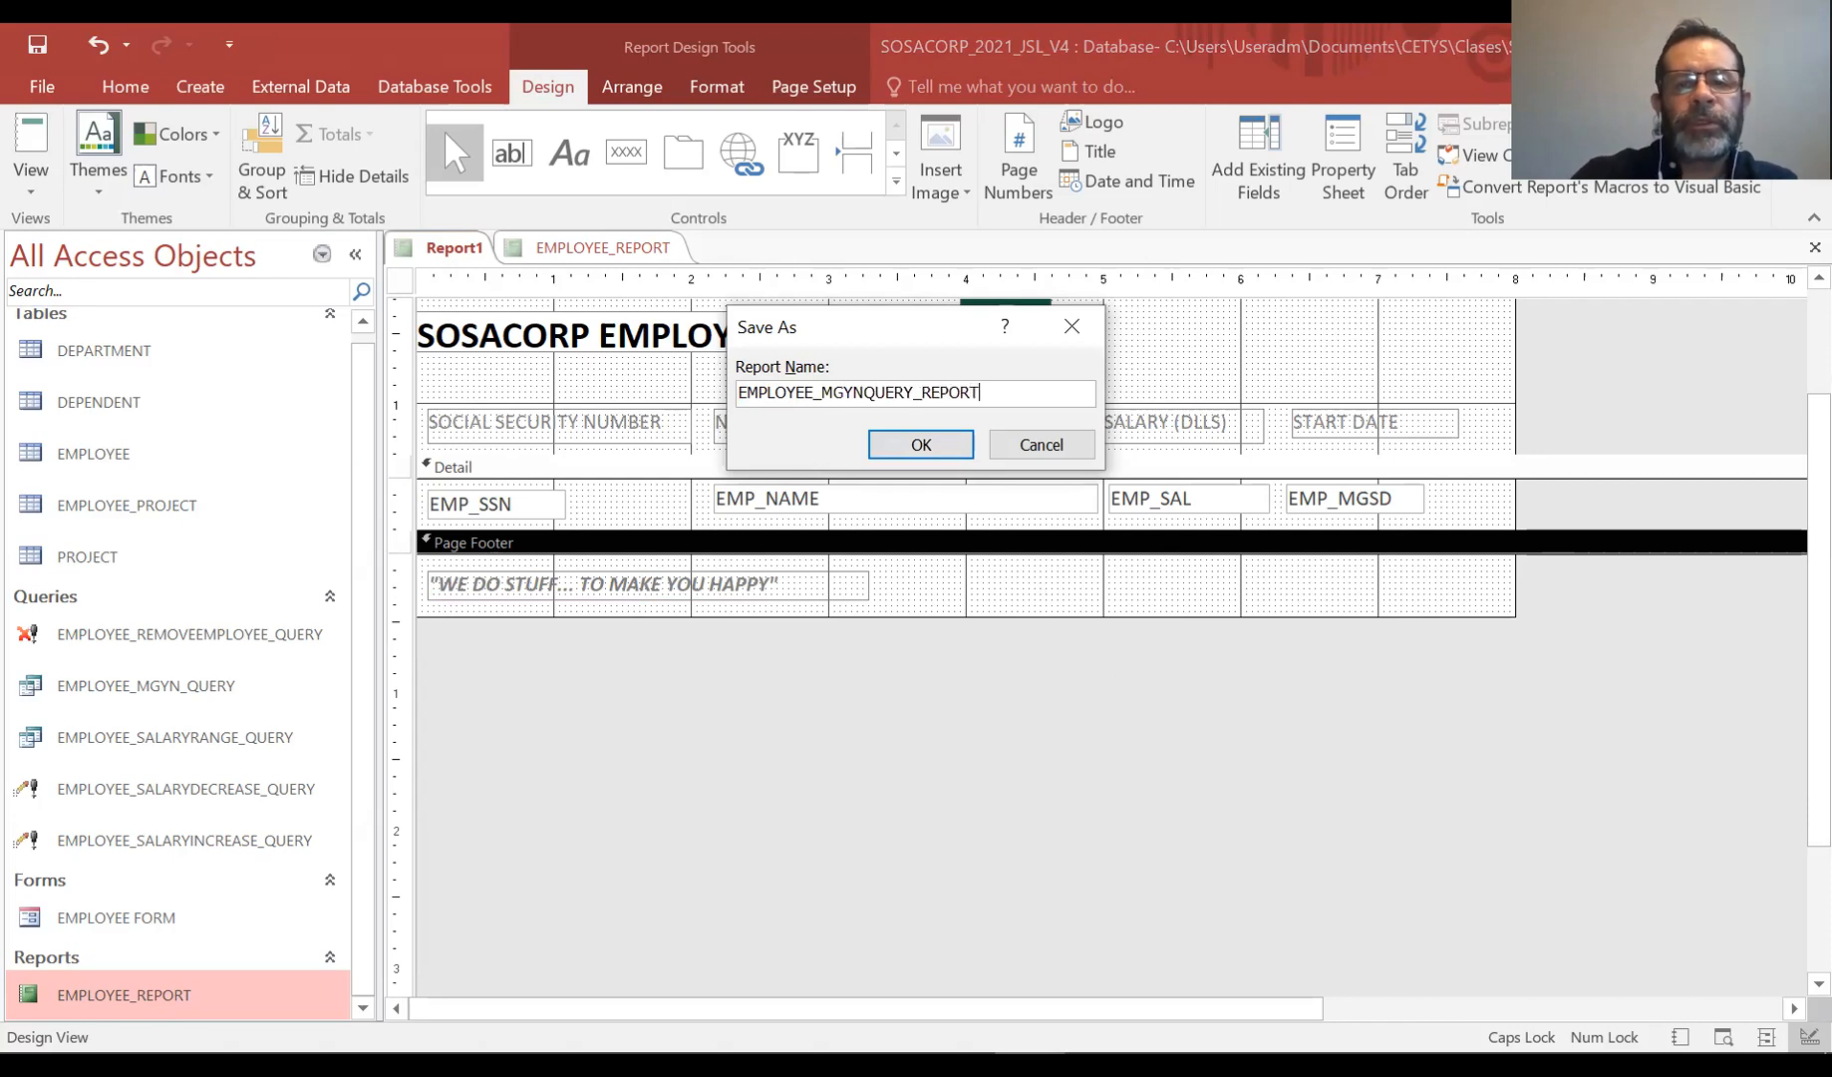
{"action": "left_click", "coordinate": [901, 446]}
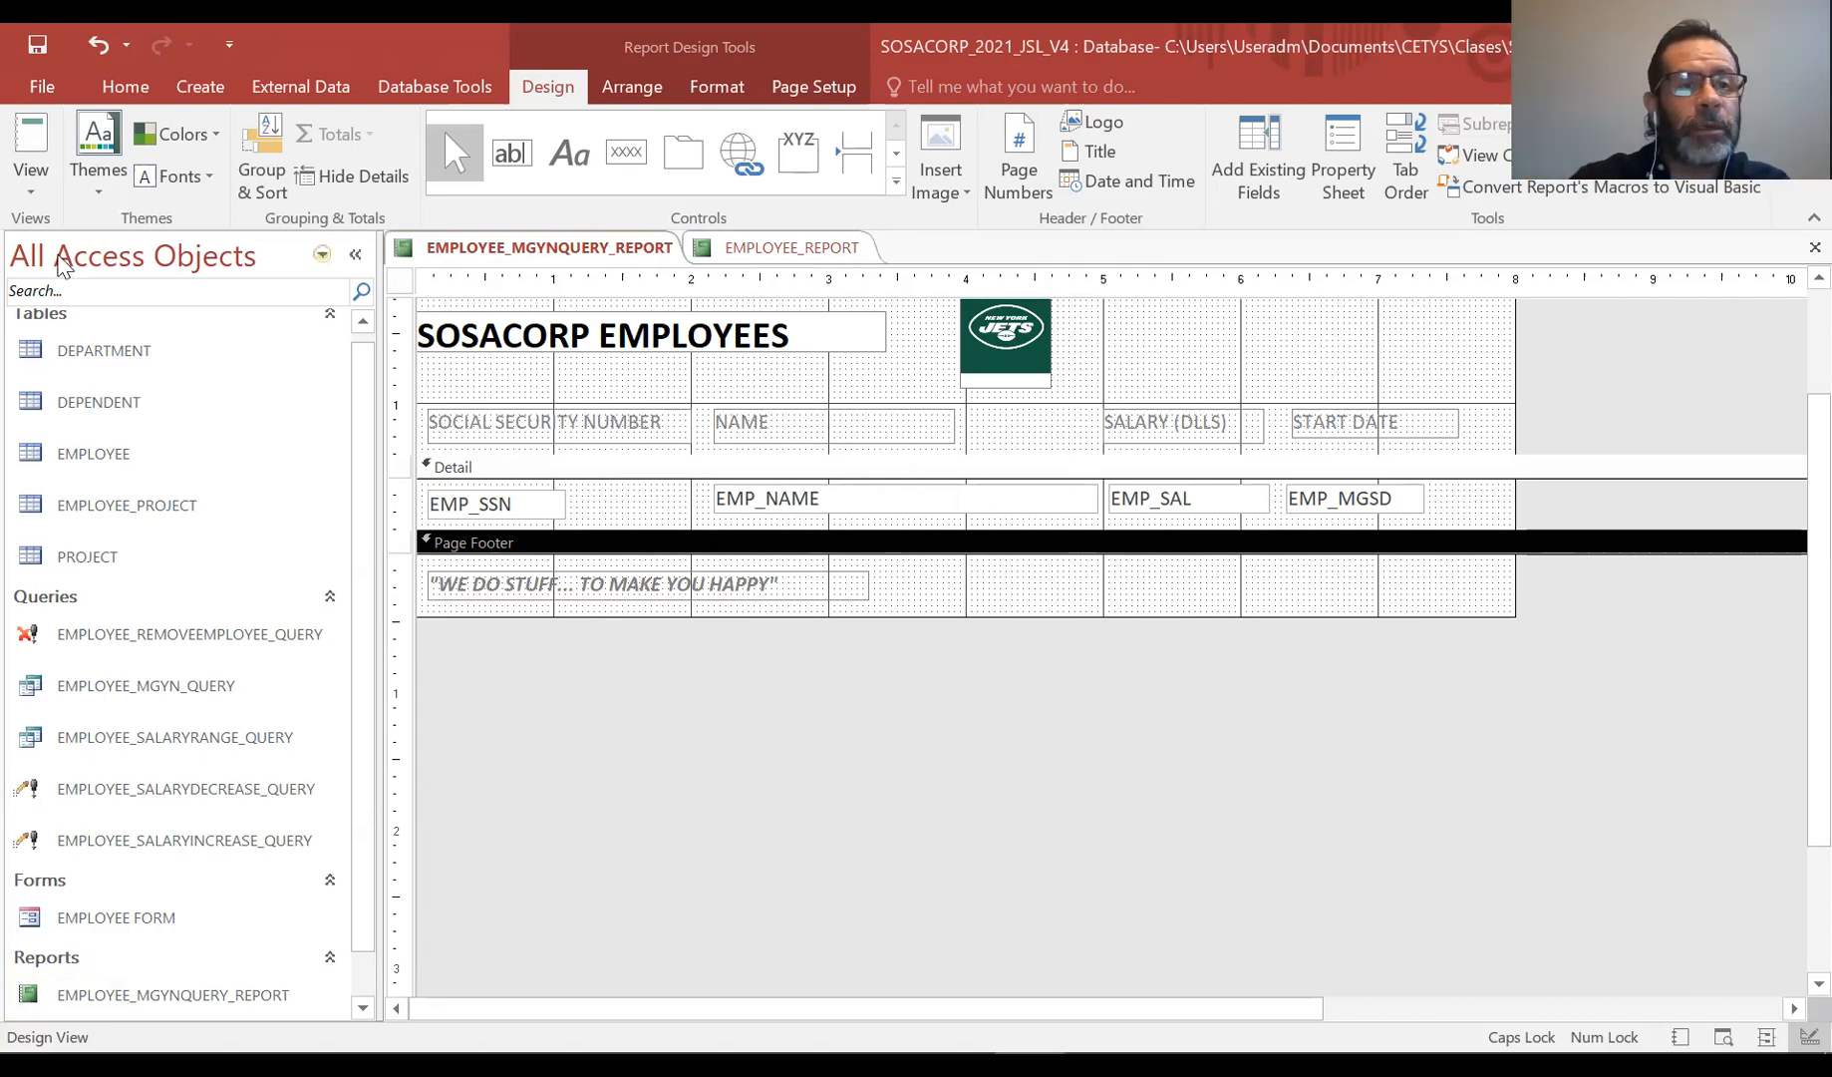
Switch the new report to Report View to check its output
{"action": "left_click", "coordinate": [35, 187]}
{"action": "left_click", "coordinate": [63, 236]}
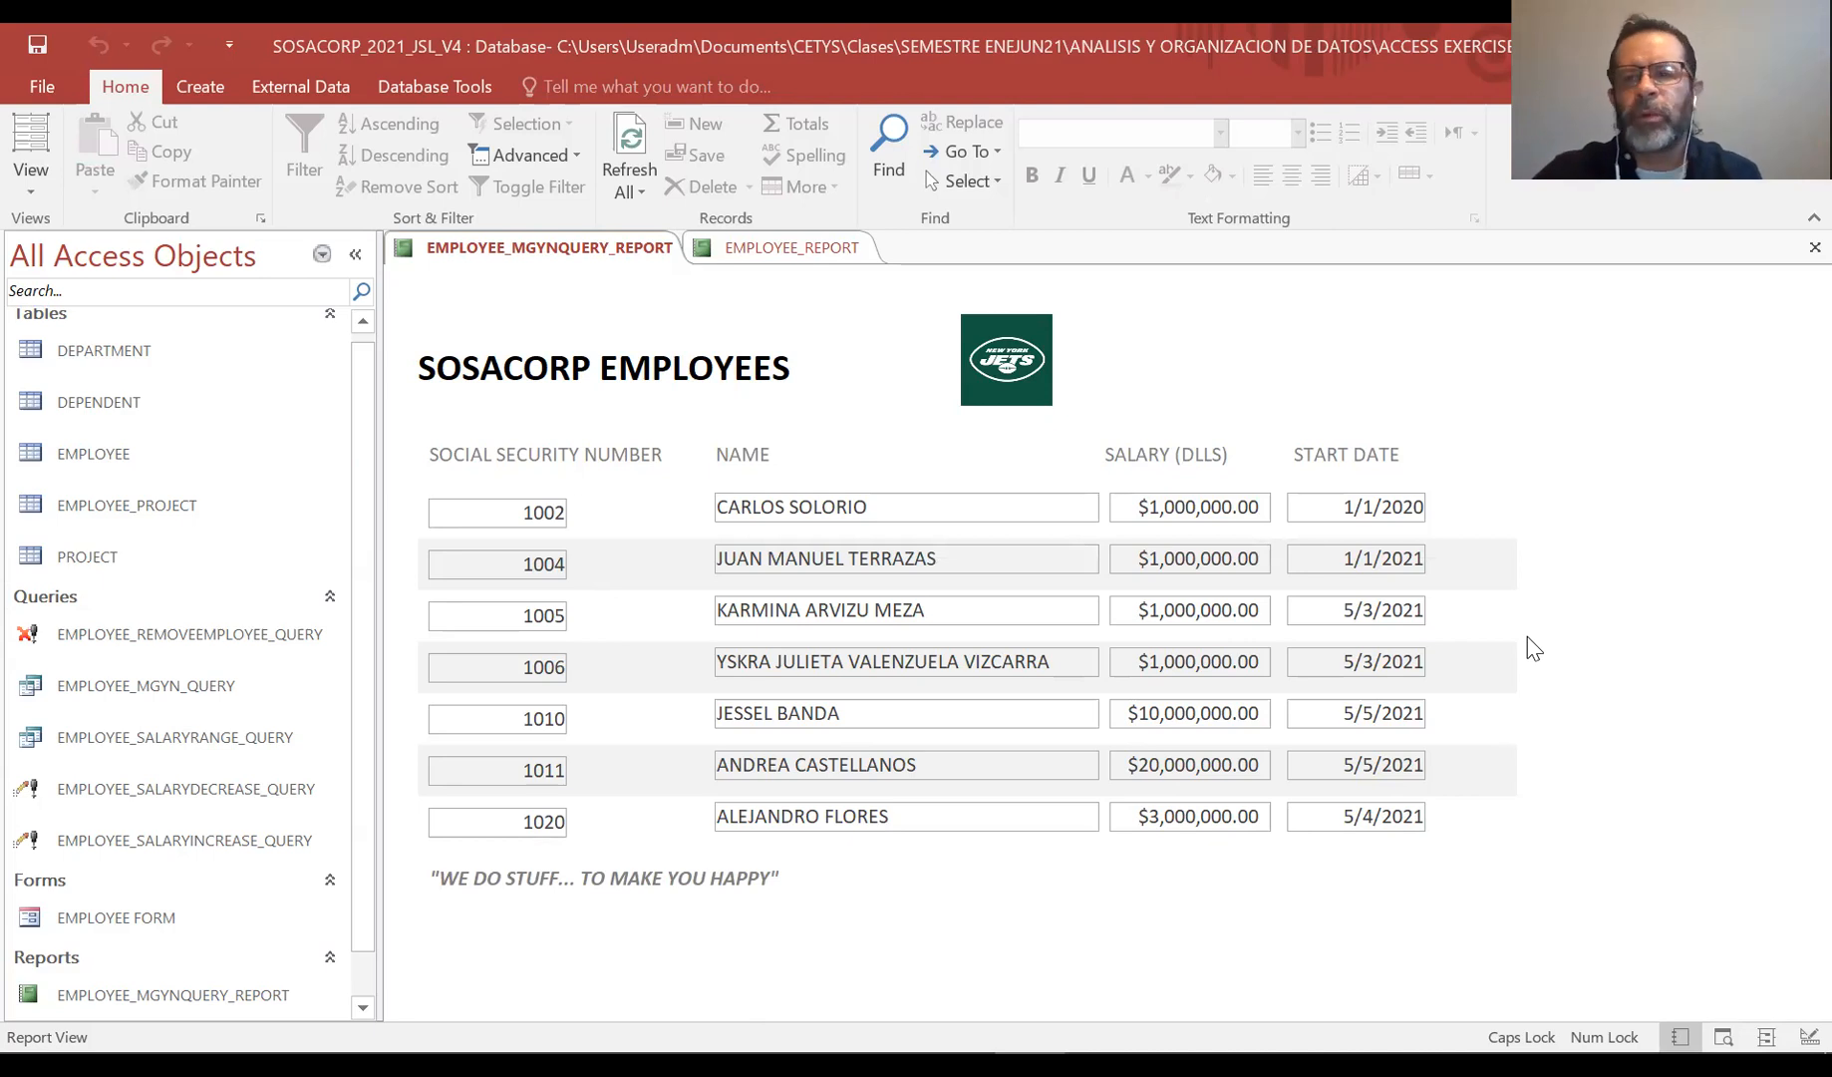
Close the EMPLOYEE_REPORT tab and return EMPLOYEE_MGYNQUERY_REPORT to Design View
{"action": "left_click", "coordinate": [801, 249]}
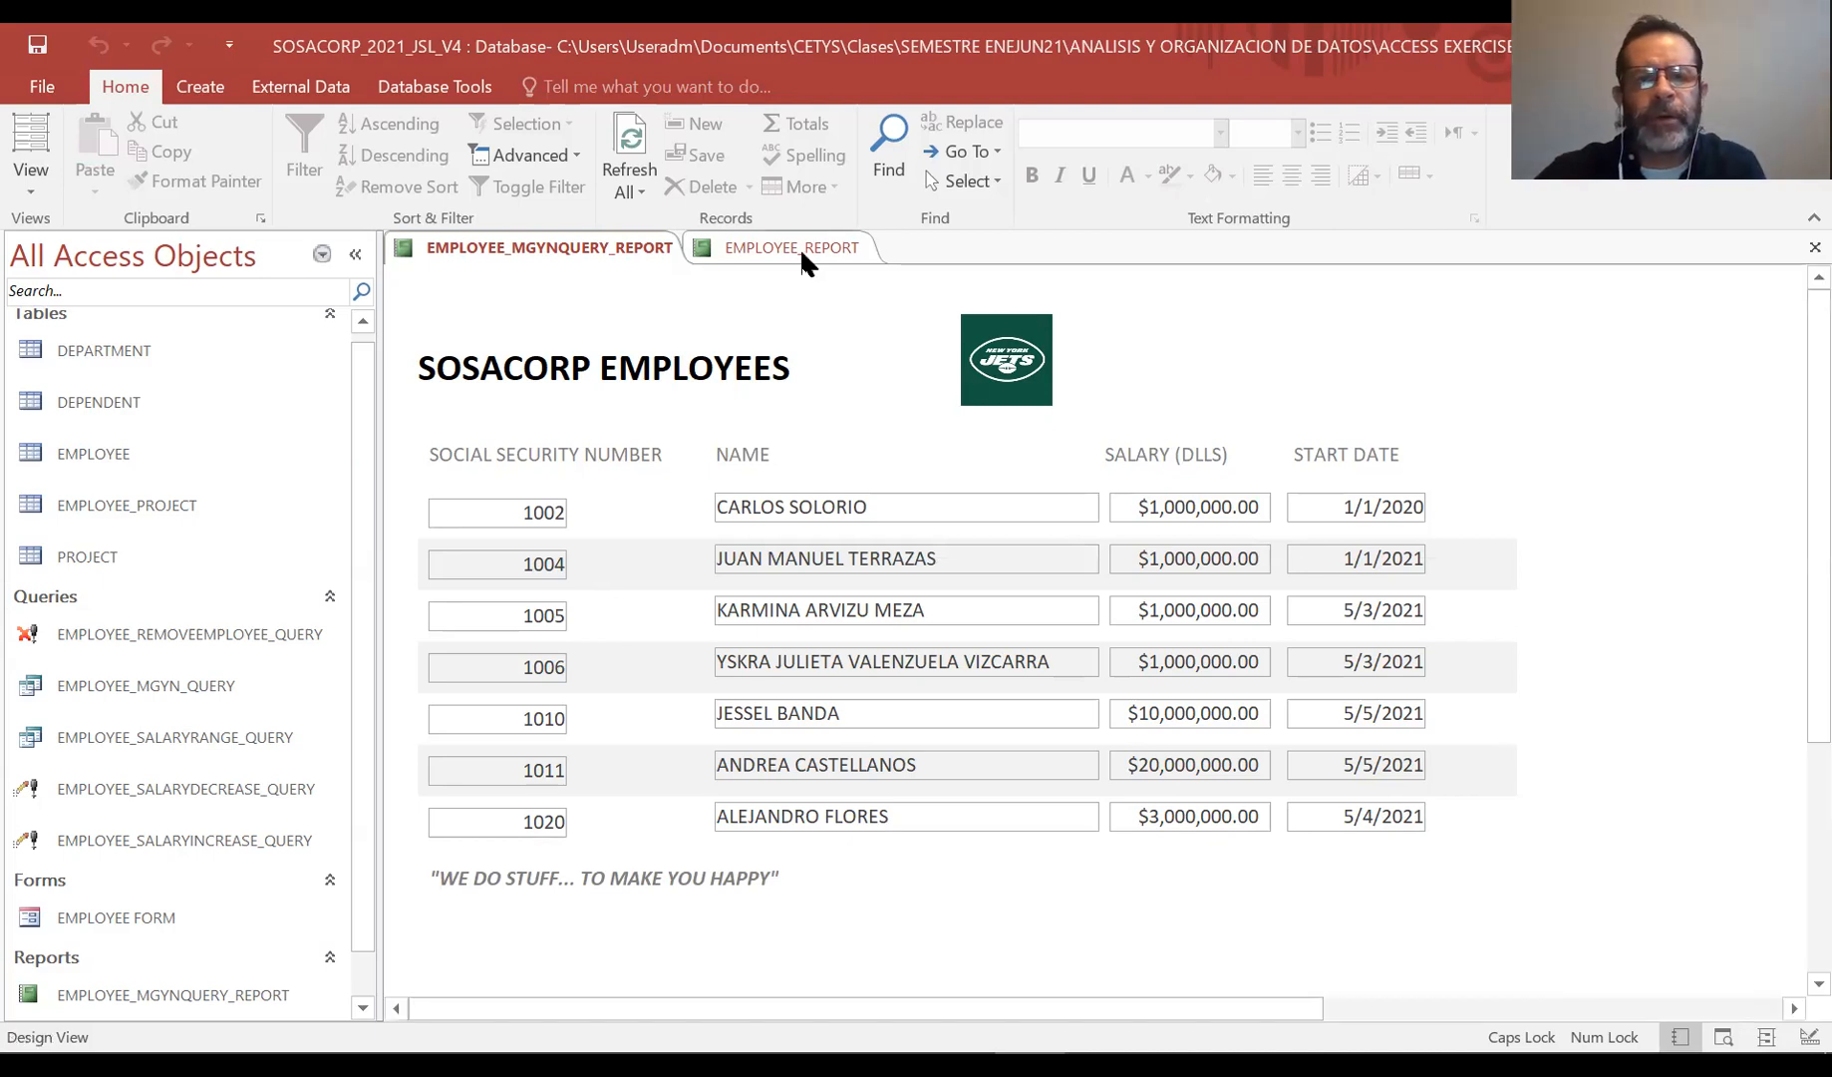
{"action": "left_click", "coordinate": [838, 306]}
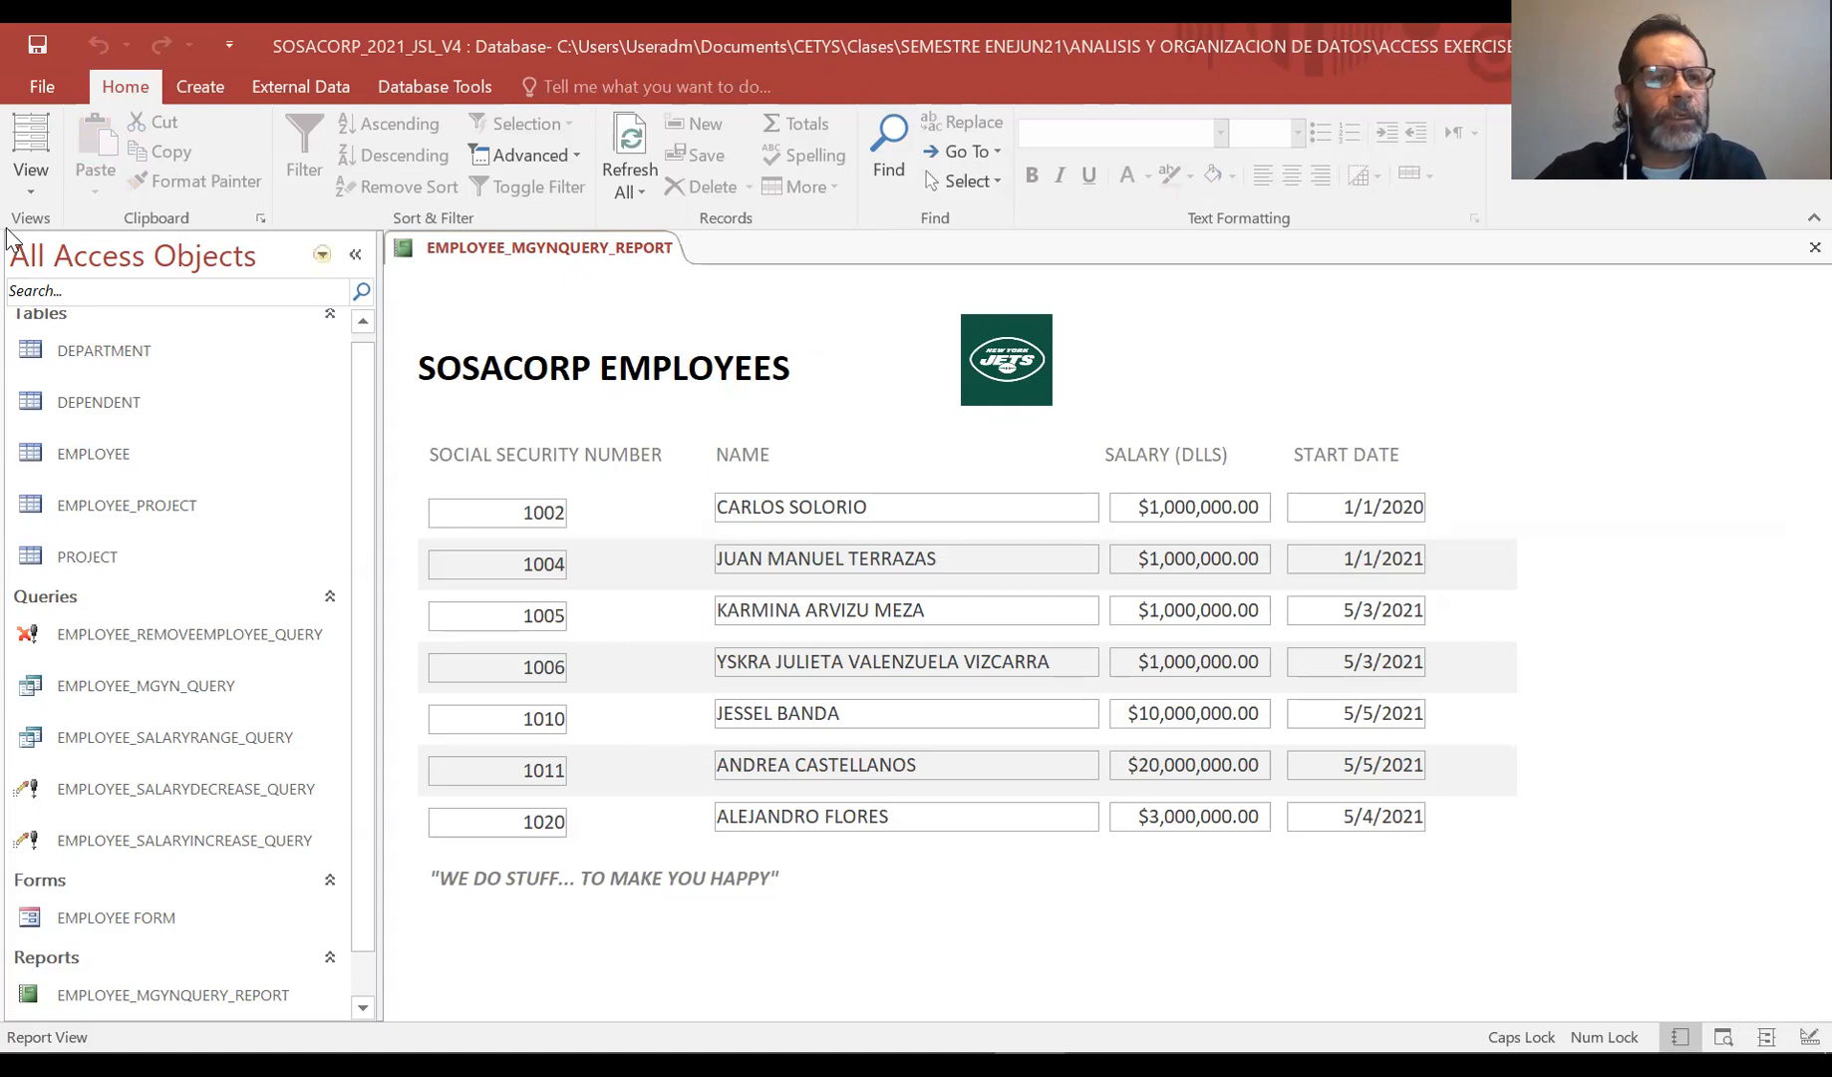
{"action": "left_click", "coordinate": [22, 181]}
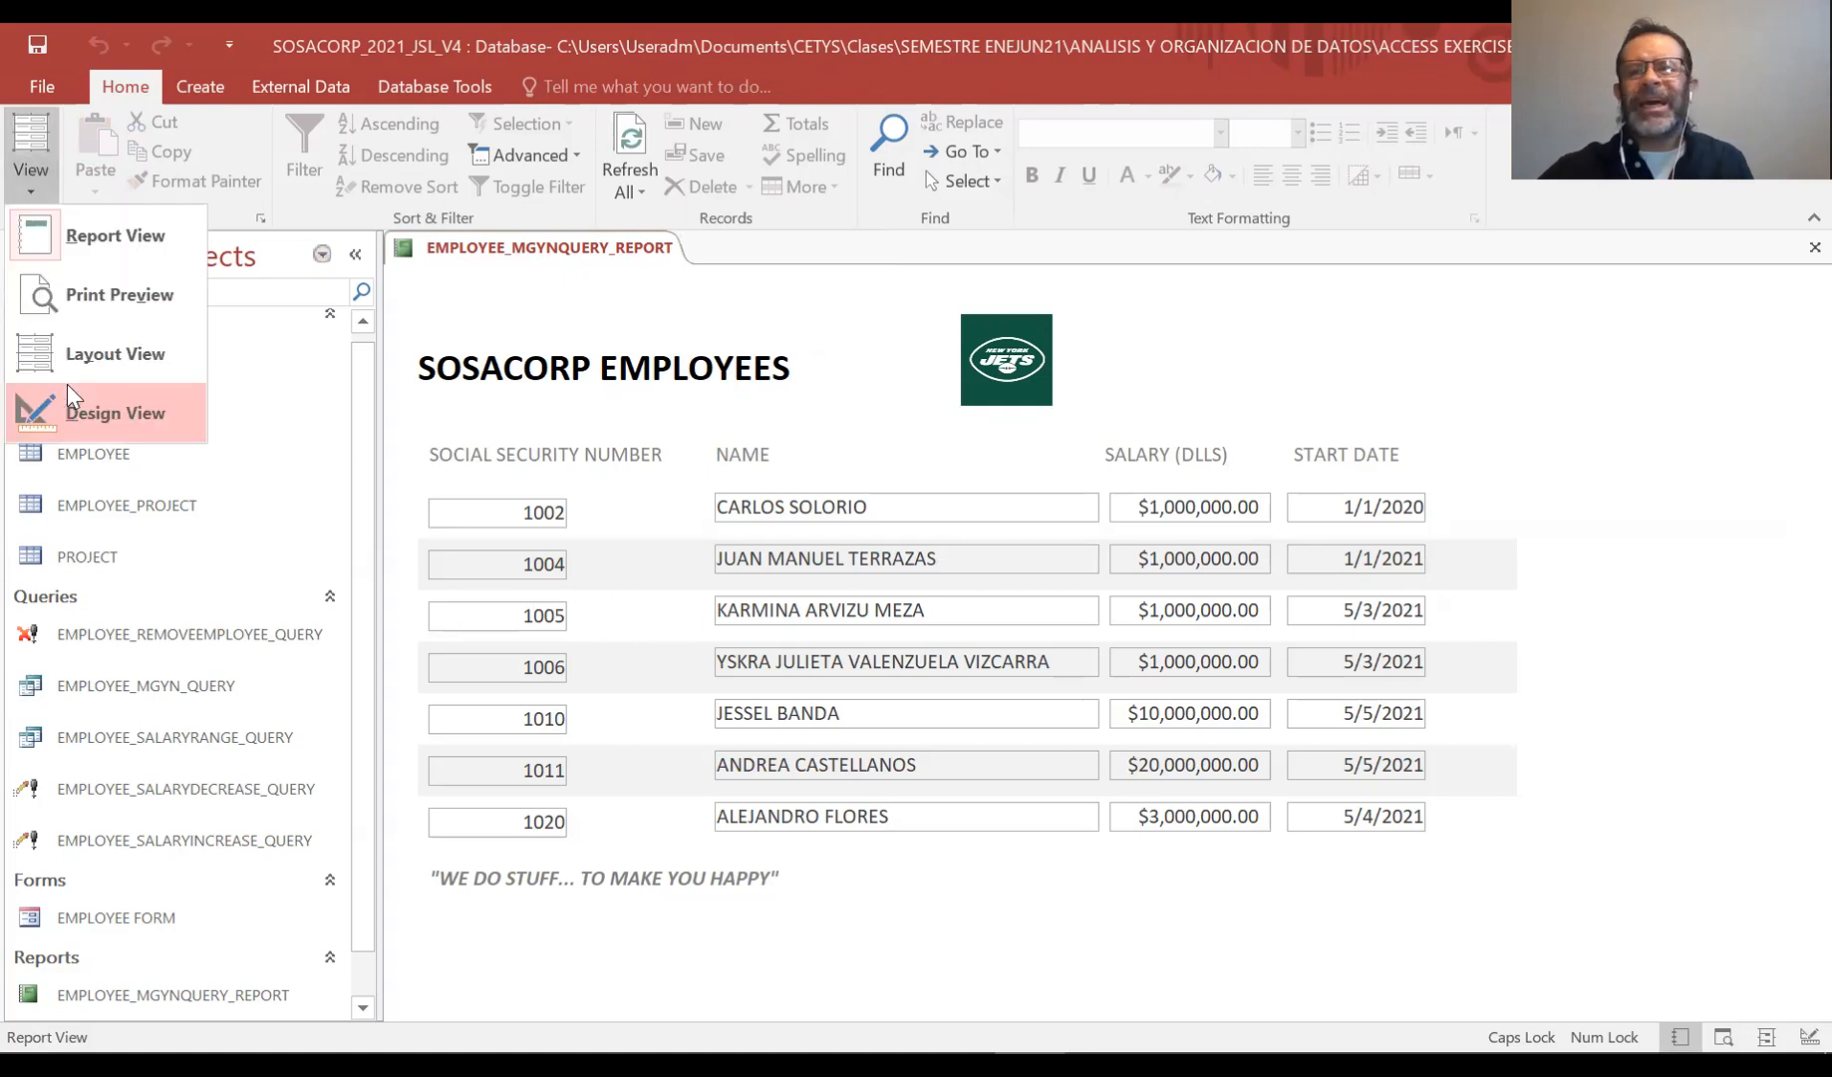
{"action": "left_click", "coordinate": [67, 385]}
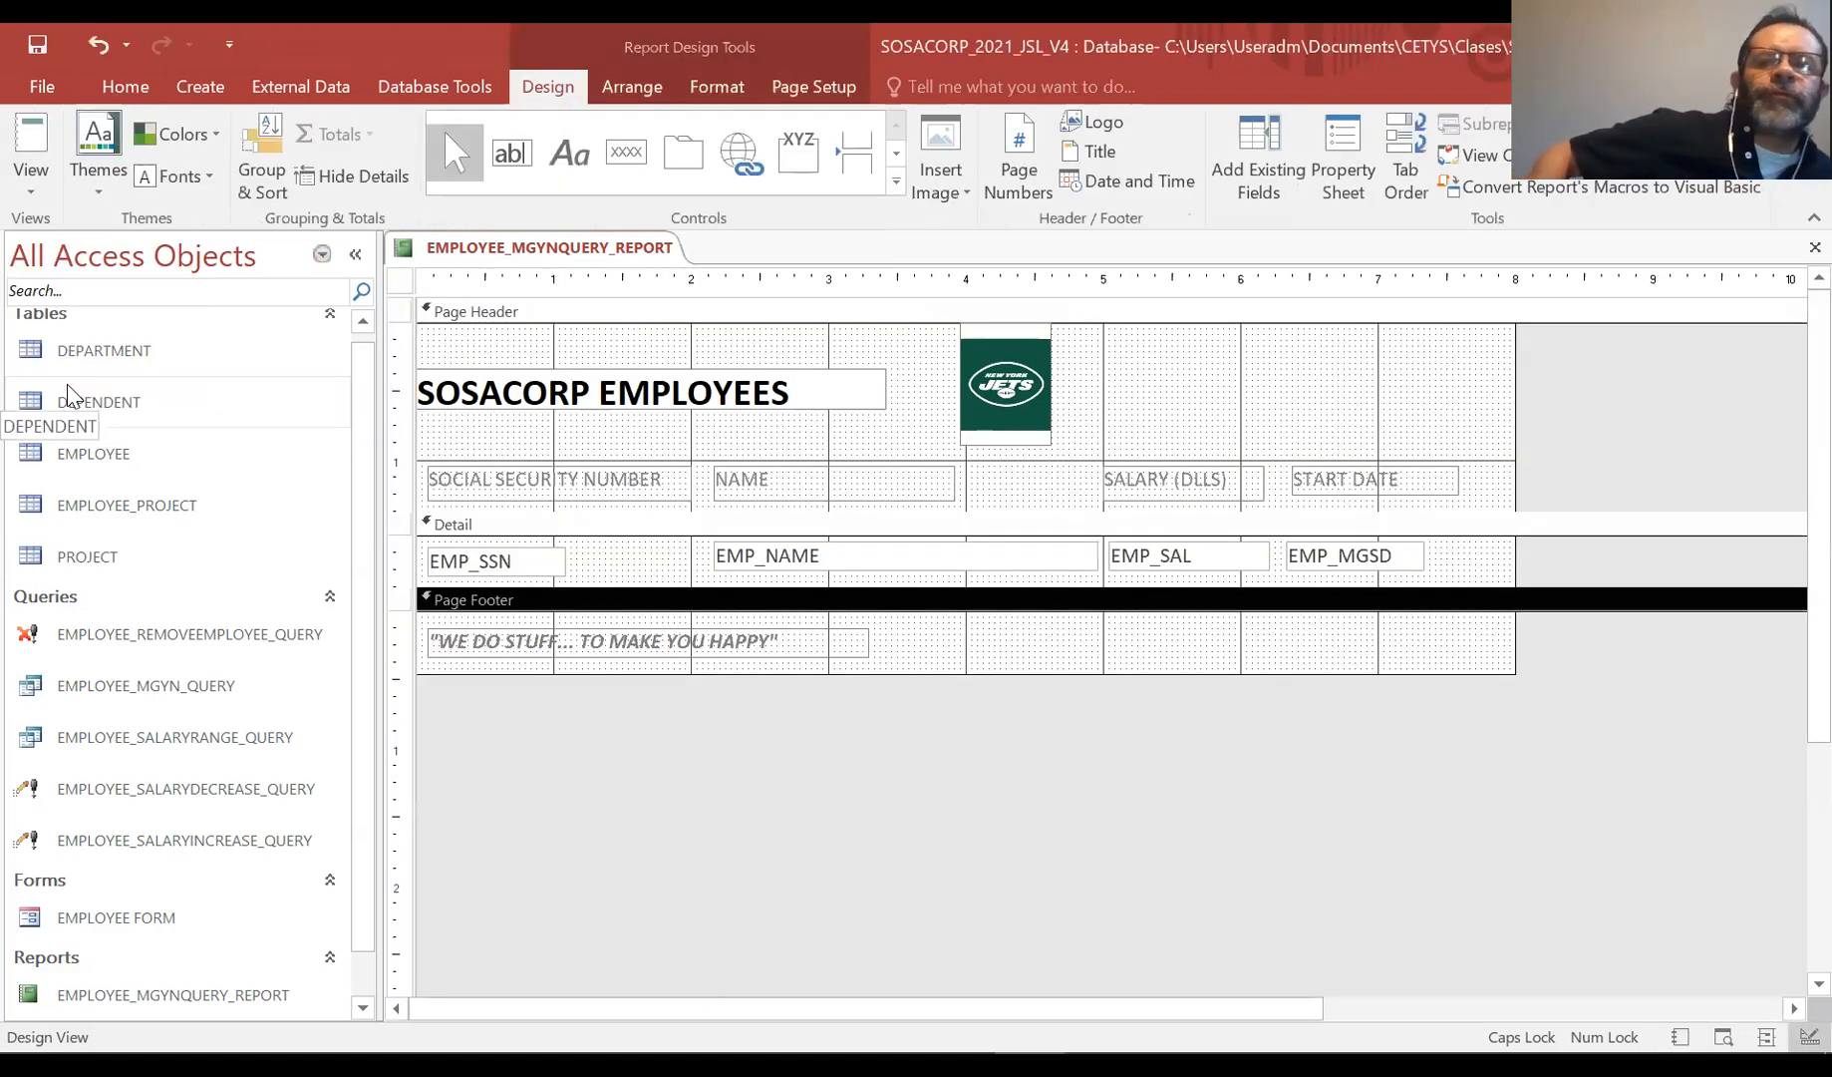